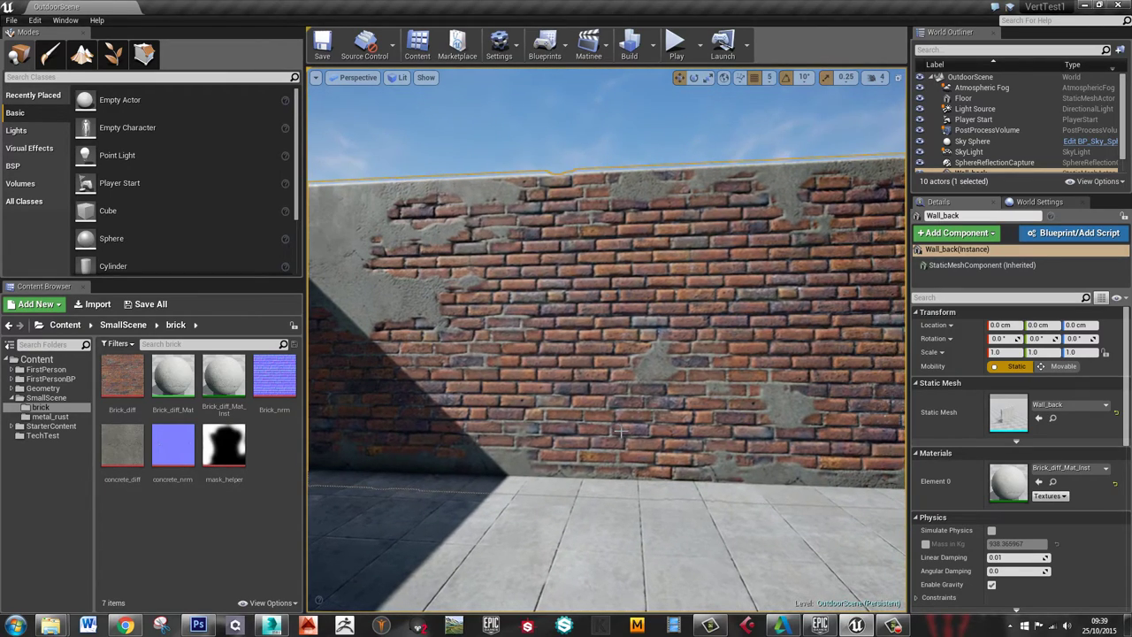
Enter mesh paint mode, set the brush strength to about 0.075, and limit vertex painting to the red channel
left_click(49, 54)
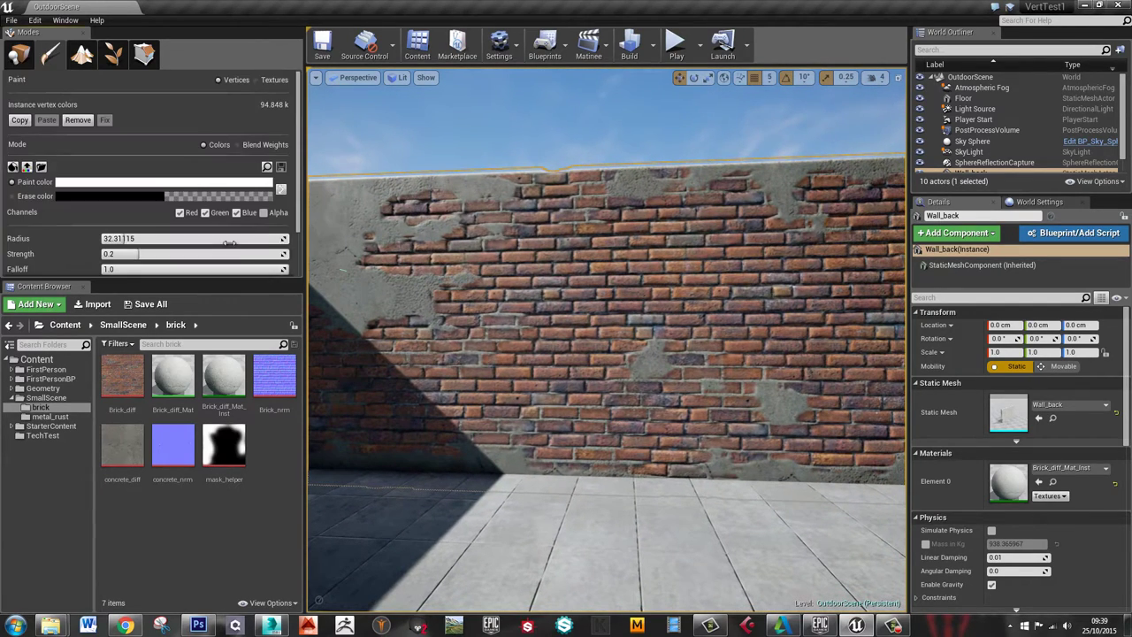
left_click_drag(138, 254, 116, 254)
right_click_drag(637, 327, 478, 415)
key("w")
key("w")
key("s")
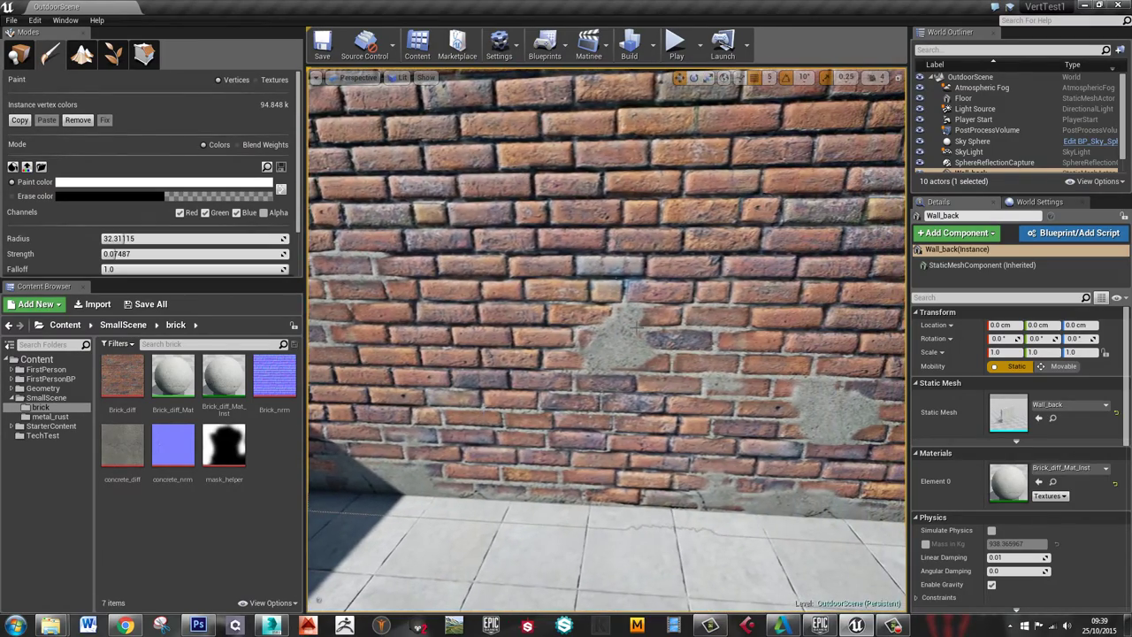
left_click(238, 213)
left_click(204, 213)
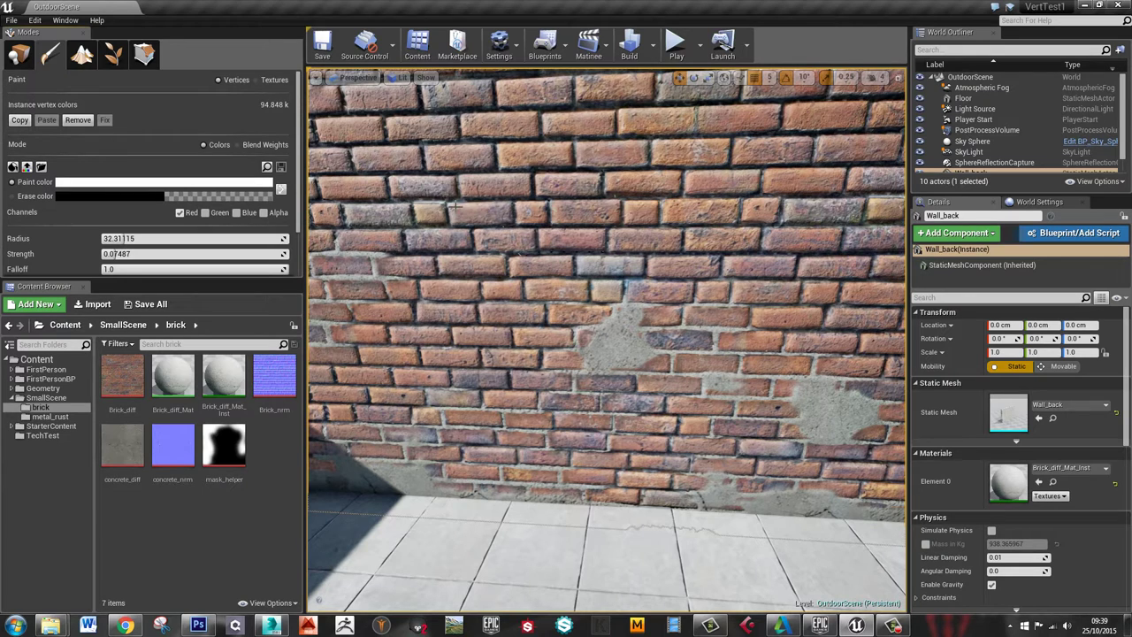
Paint red-channel vertex color over the middle of the brick wall to blend in irregular concrete patches
left_click_drag(624, 211, 479, 205, "ctrl")
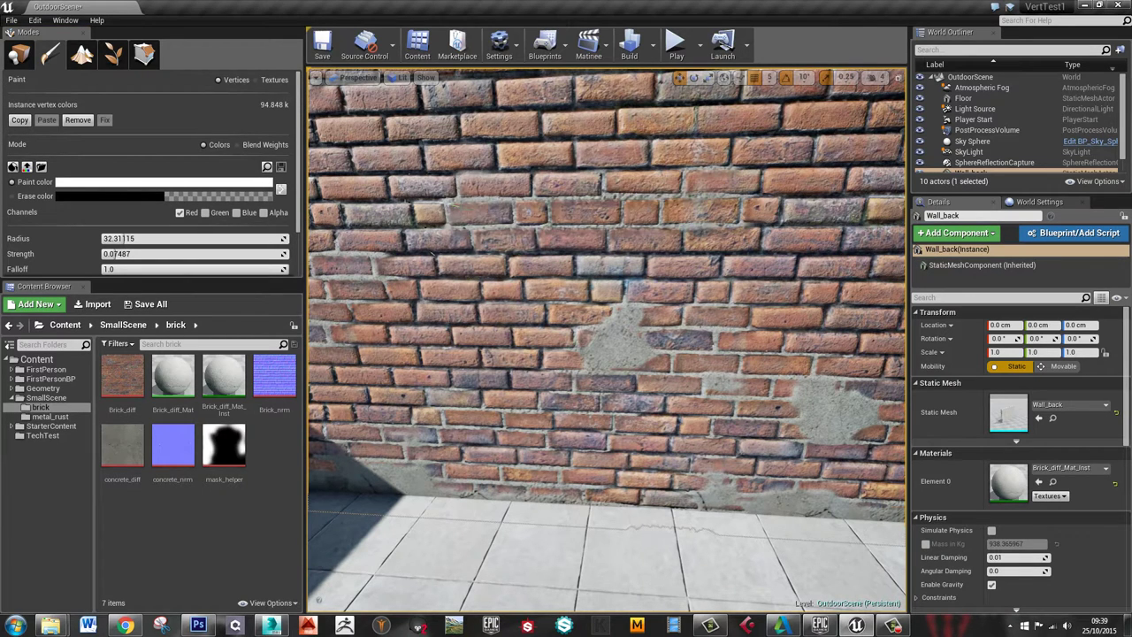
mouse_move(536, 152)
left_mouse_down("ctrl")
mouse_move(438, 157)
mouse_move(417, 213)
mouse_move(407, 185)
mouse_move(398, 292)
mouse_move(402, 238)
mouse_move(438, 363)
left_mouse_up("ctrl")
right_click_drag(438, 370, 405, 366)
key("s")
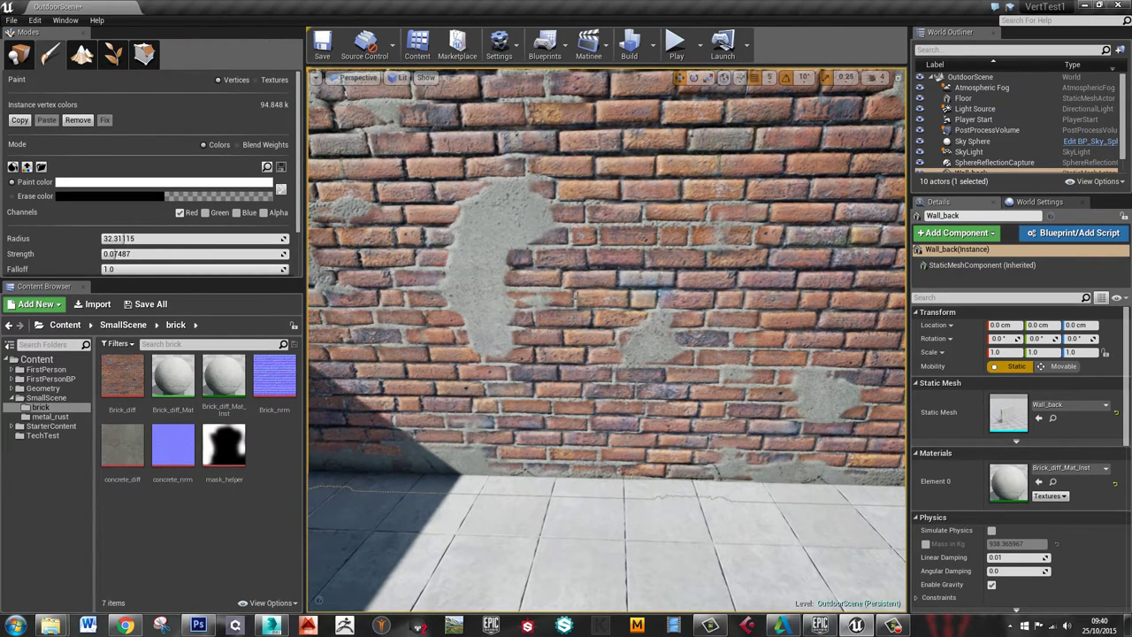
mouse_move(468, 298)
left_mouse_down("ctrl")
mouse_move(522, 305)
mouse_move(389, 318)
mouse_move(345, 301)
mouse_move(521, 177)
left_mouse_up("ctrl")
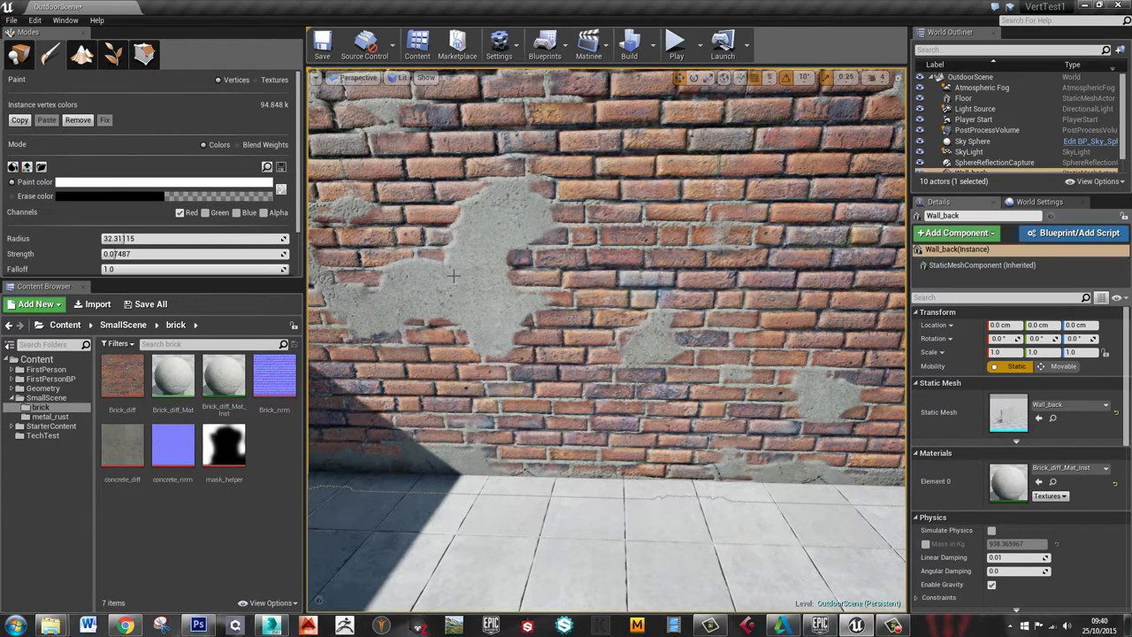
Create a new default level without saving the changes to OutdoorScene, and delete its floor
left_click(12, 19)
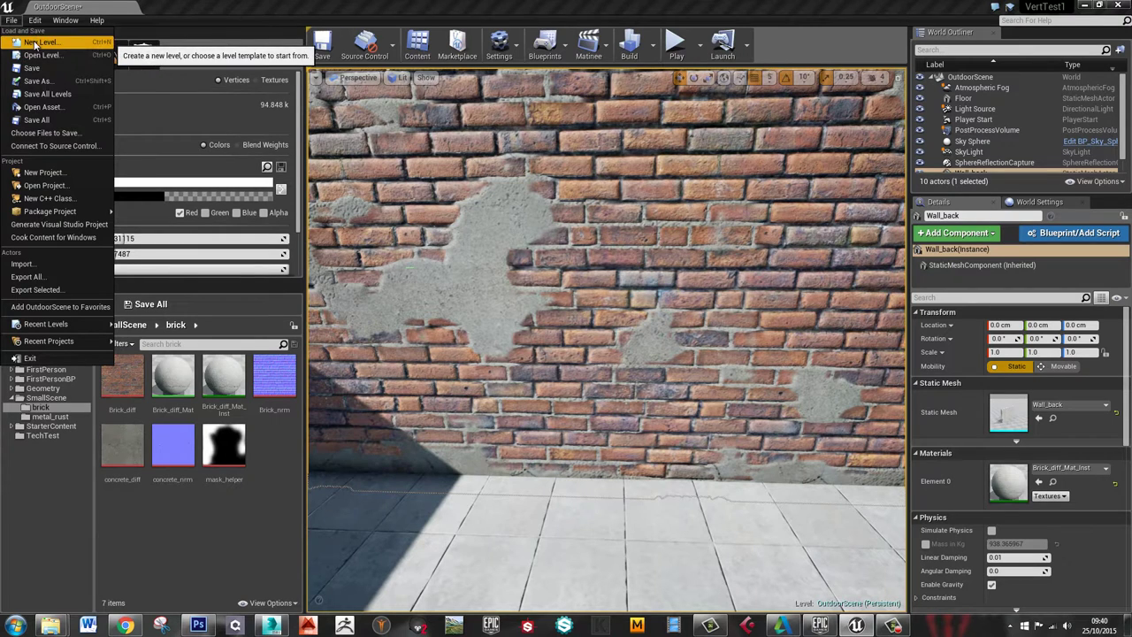
left_click(37, 41)
left_click(485, 256)
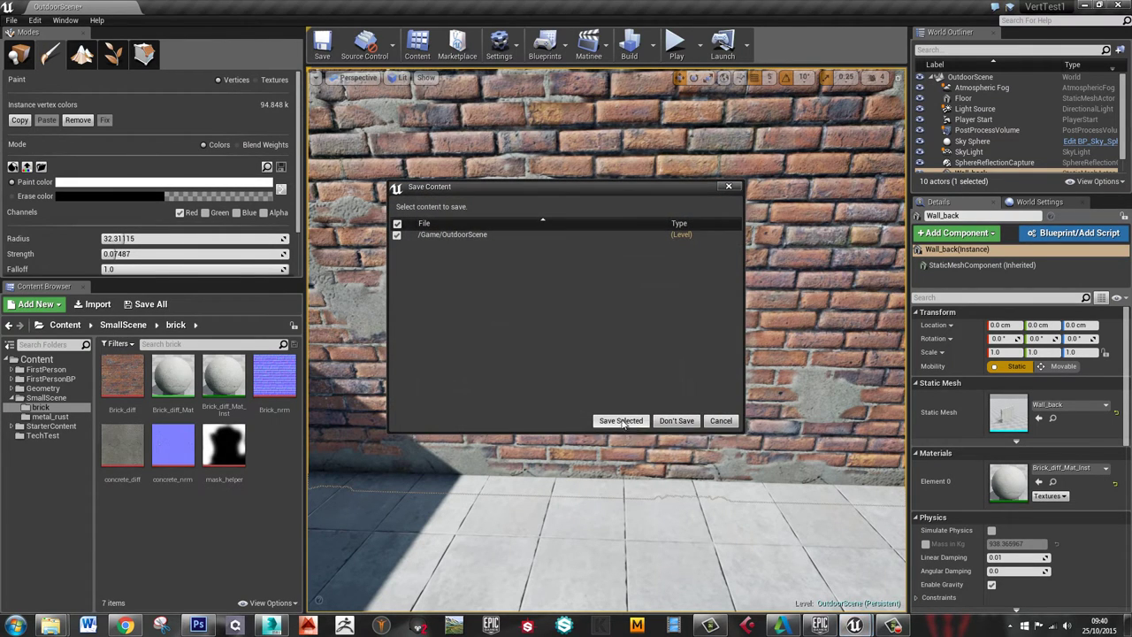
left_click(672, 421)
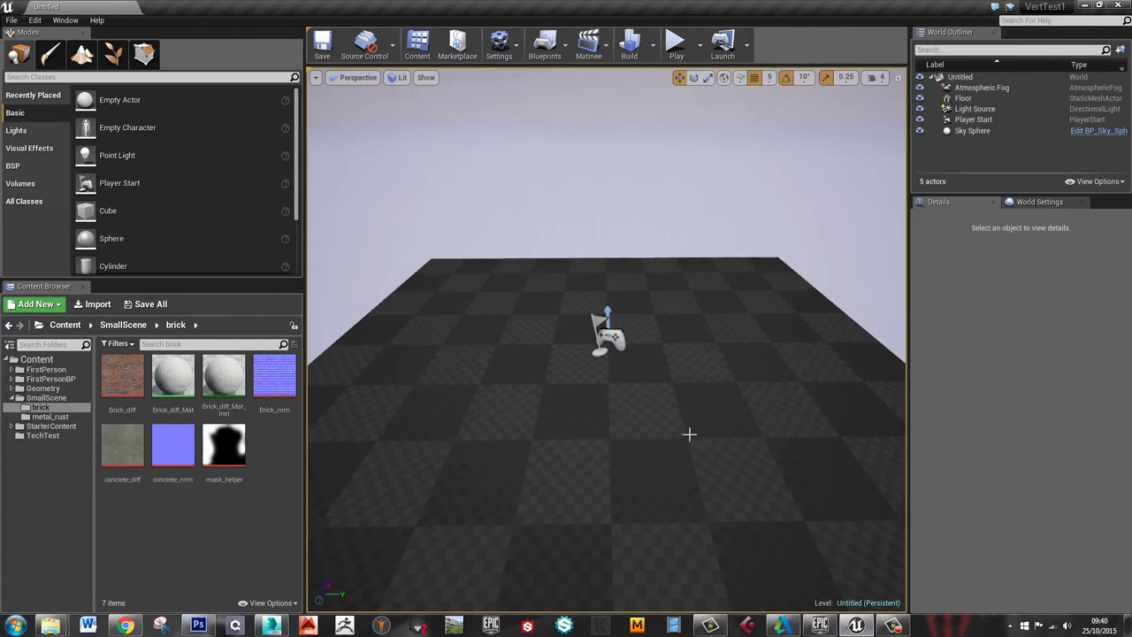
left_click(685, 434)
key("Delete")
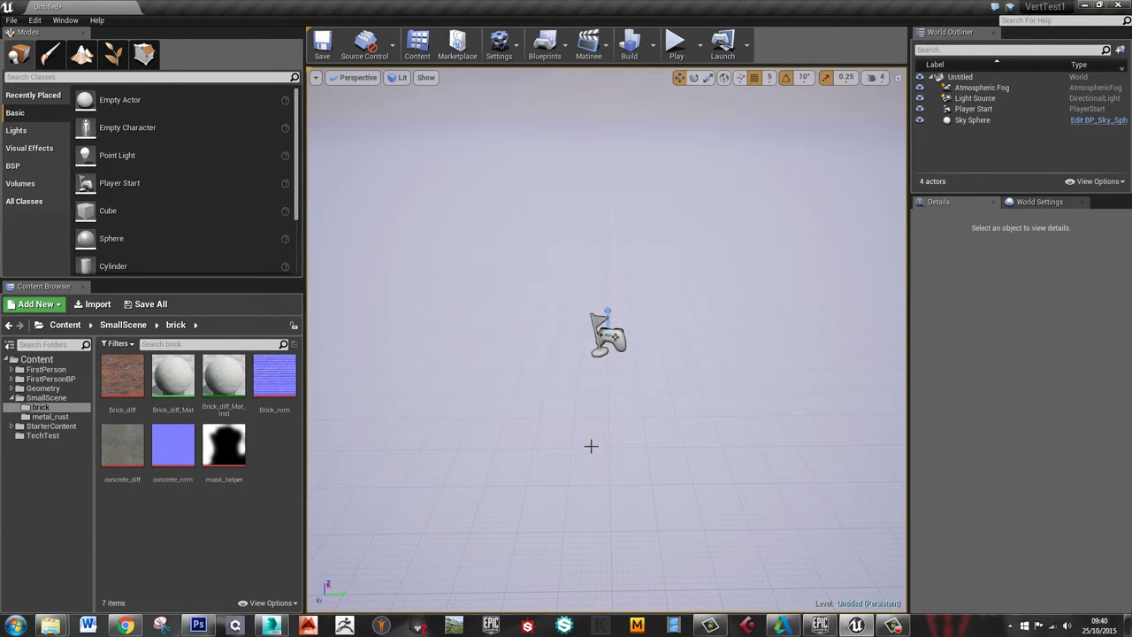
Switch to 3ds Max, isolate the back wall, and examine its mesh density with edged faces displayed
left_click(271, 625)
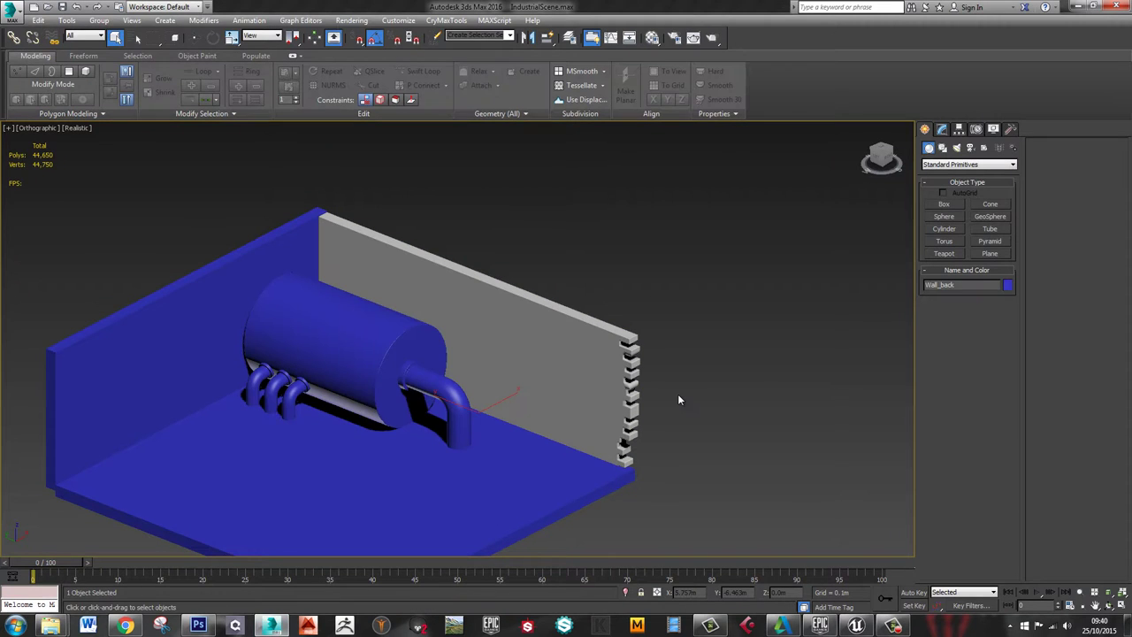
key("alt+q")
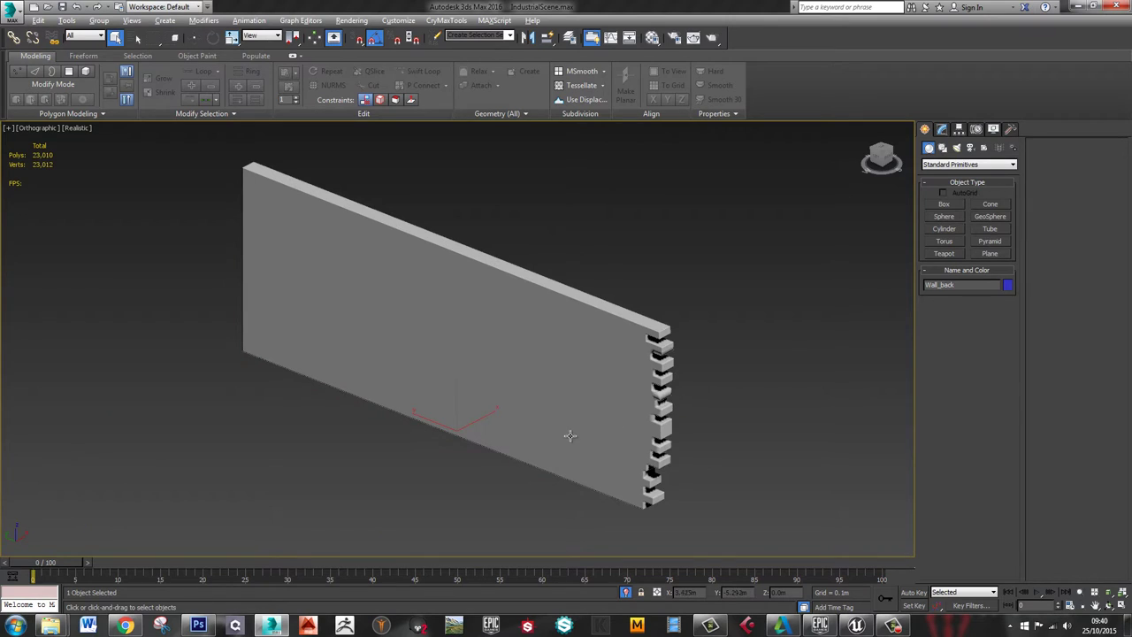
key("F4")
middle_click_drag(551, 461, 602, 436, "alt")
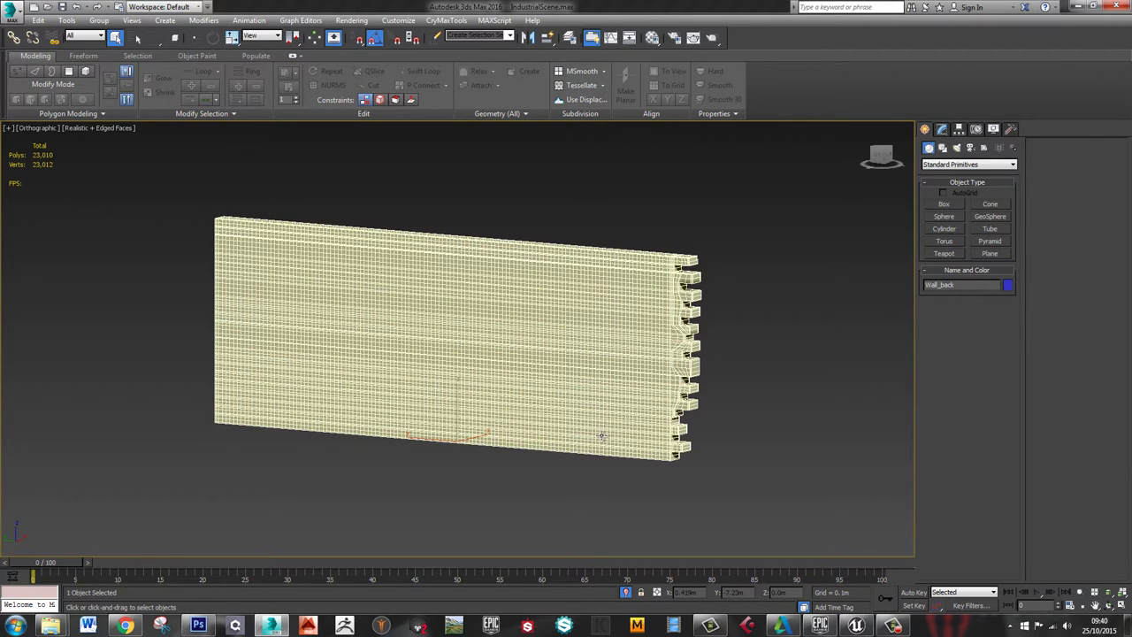
middle_click_drag(613, 377, 361, 308, "alt")
scroll(311, 279, "up", 3)
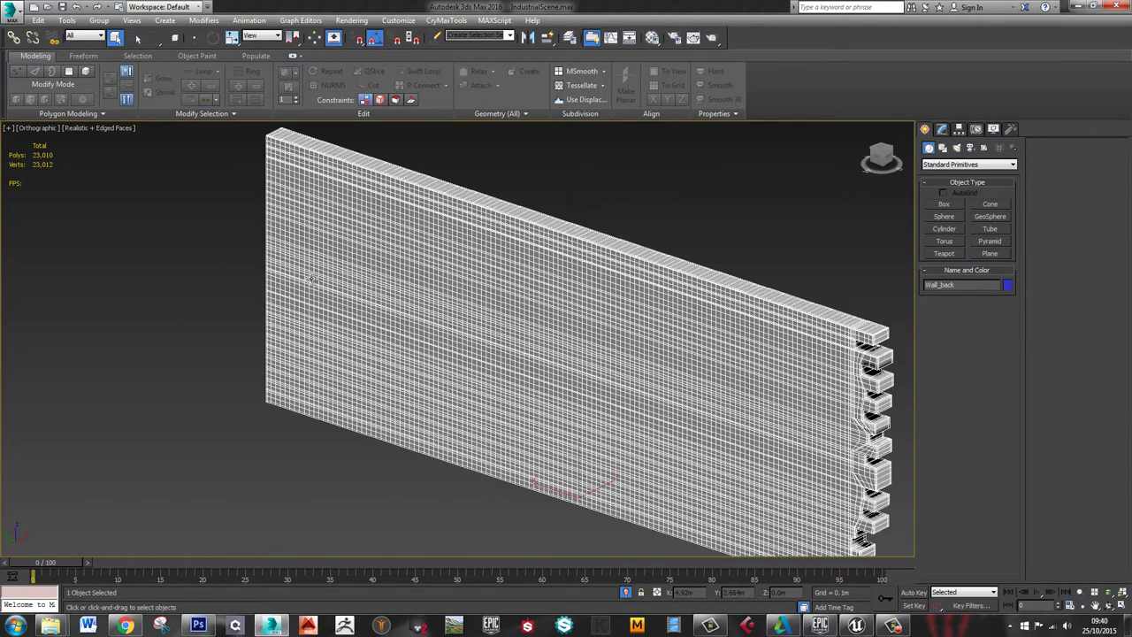
Inspect the back wall's vertices up close and across the whole mesh at vertex level
key("1")
middle_click_drag(429, 288, 487, 342, "alt")
scroll(486, 343, "up", 5)
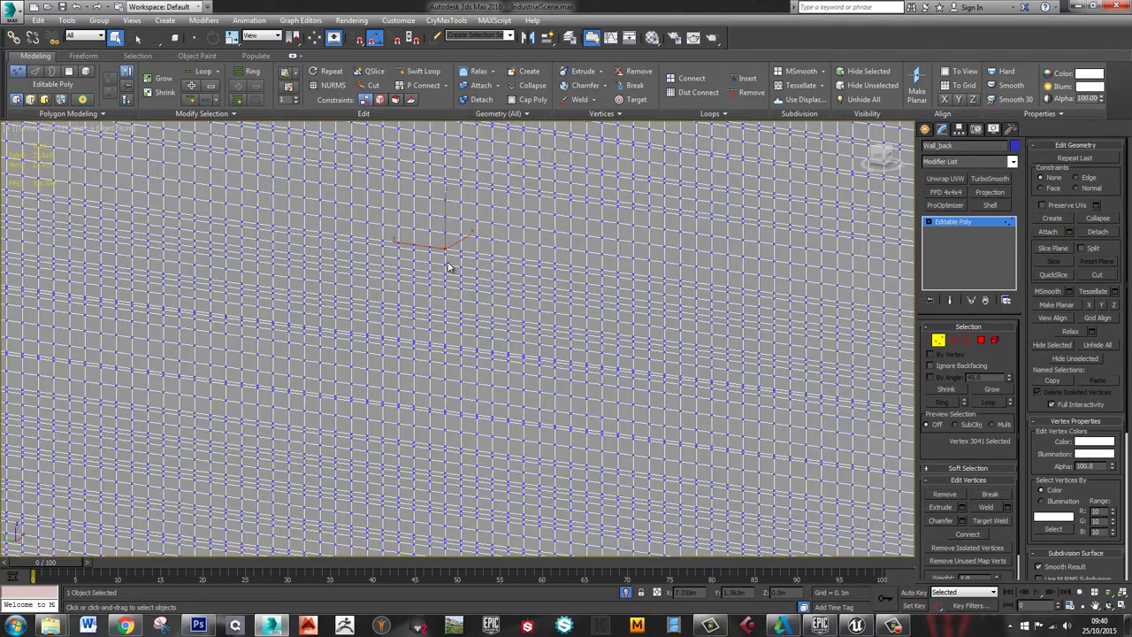
middle_click_drag(448, 266, 480, 263, "alt")
scroll(469, 281, "down", 6)
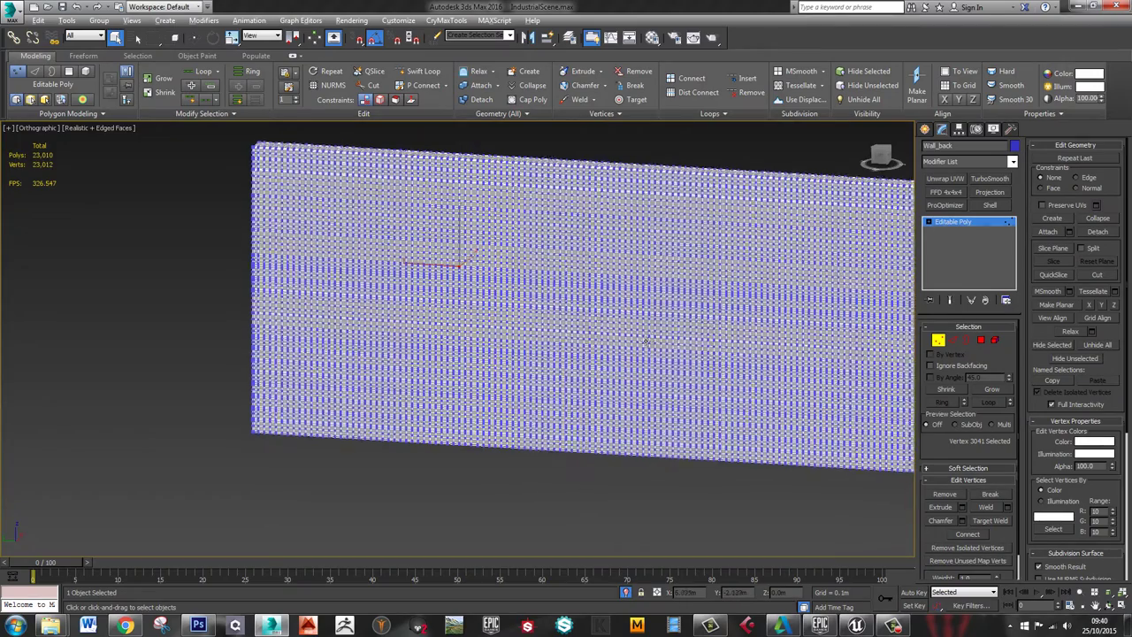
middle_click_drag(642, 336, 518, 363, "alt")
scroll(563, 364, "down", 2)
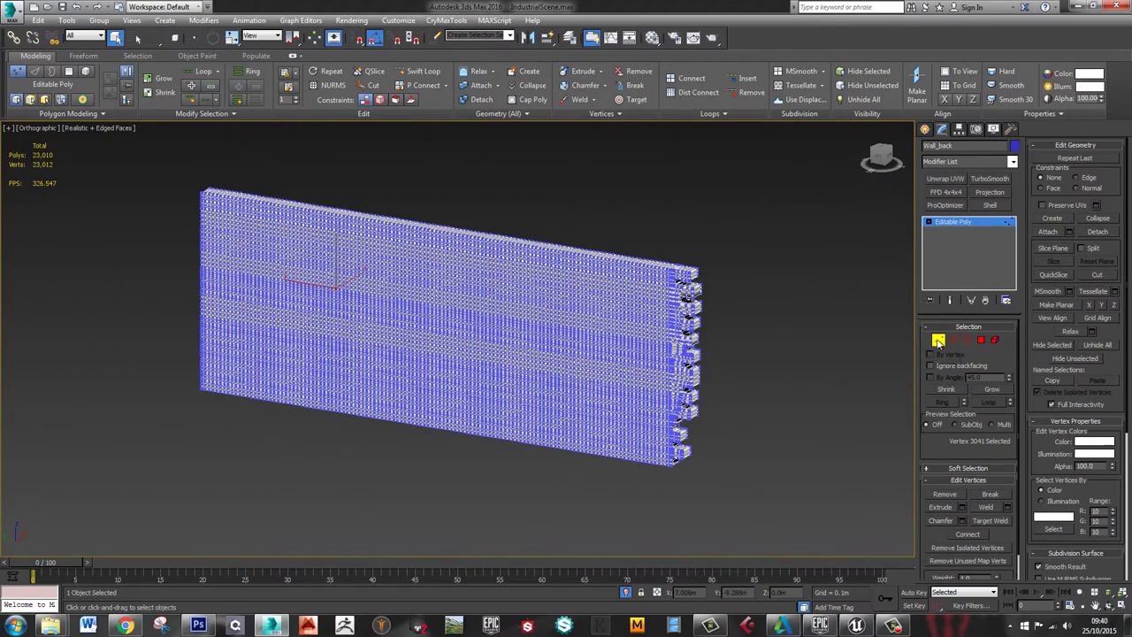
left_click(939, 341)
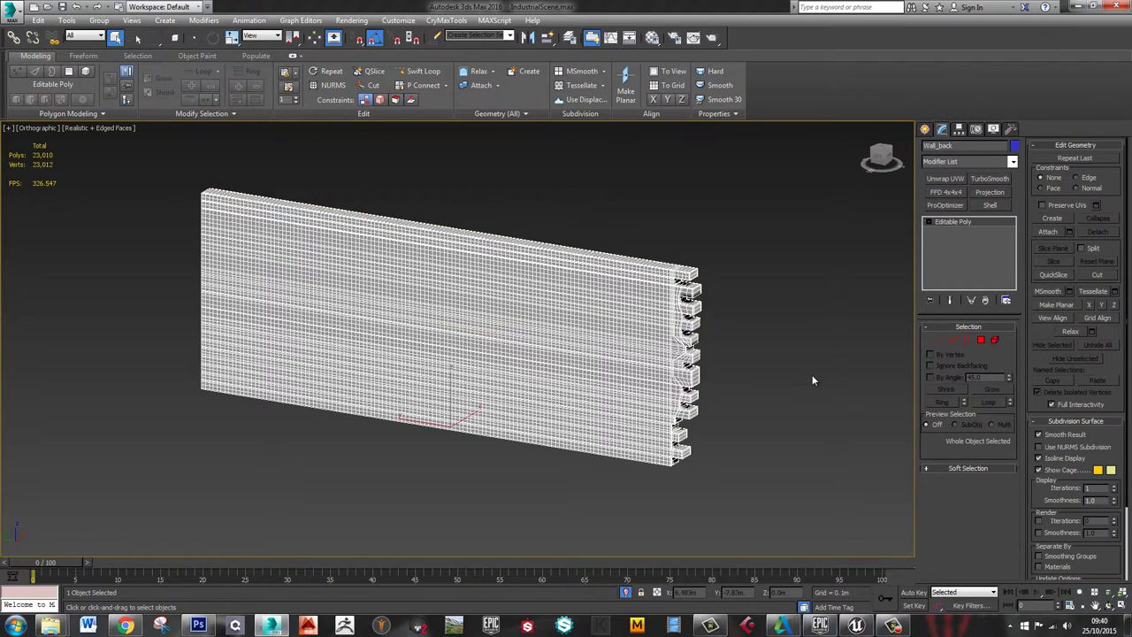
left_click(761, 404)
left_click(513, 397)
left_click(856, 625)
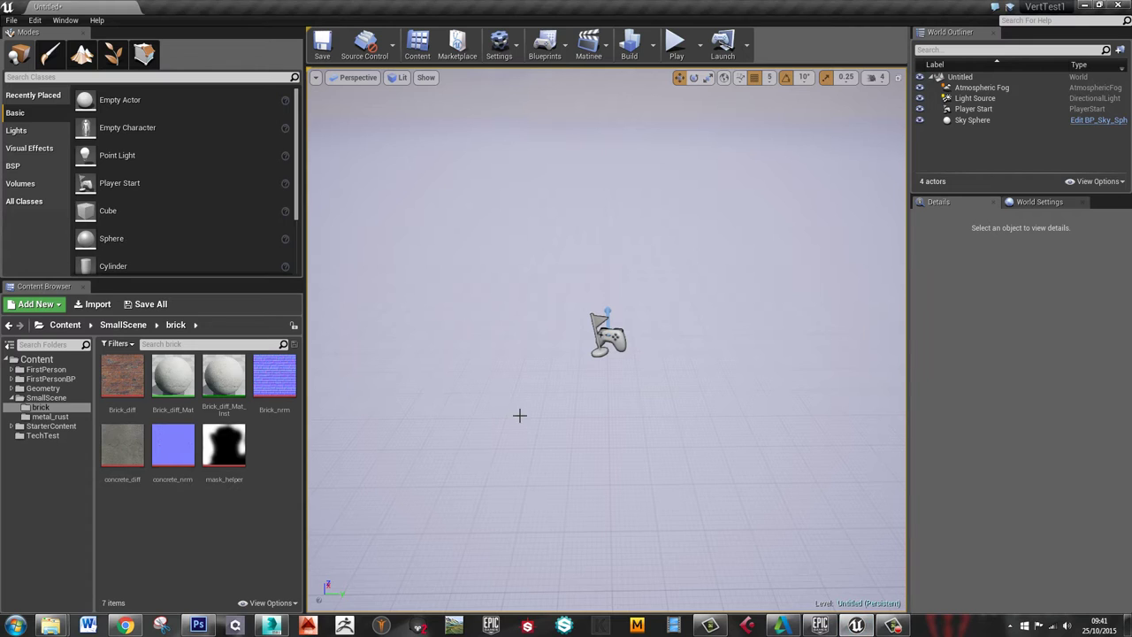
key("alt+Tab")
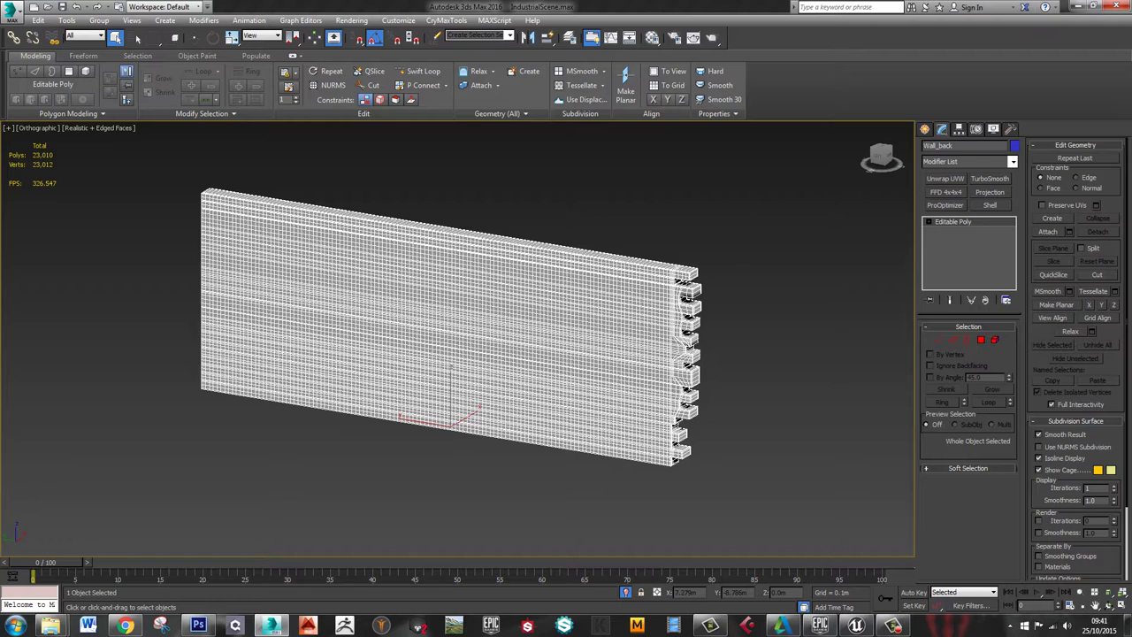
Turn off see-through and edged-face display, and examine the tiled brick texture along the wall and its toothed end
key("alt+x")
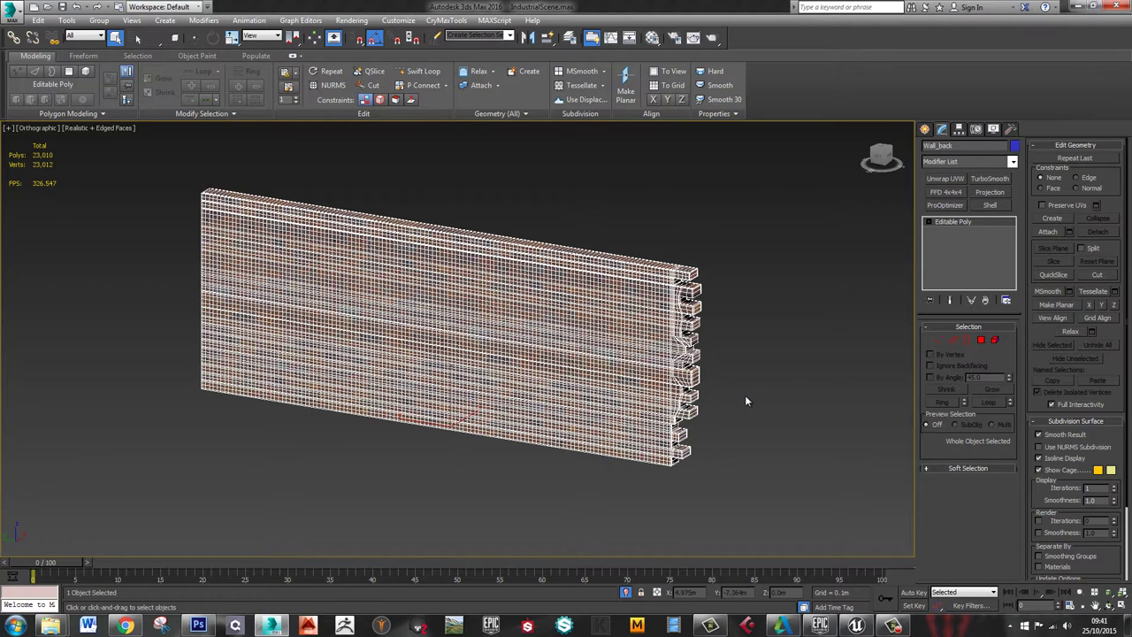
key("F4")
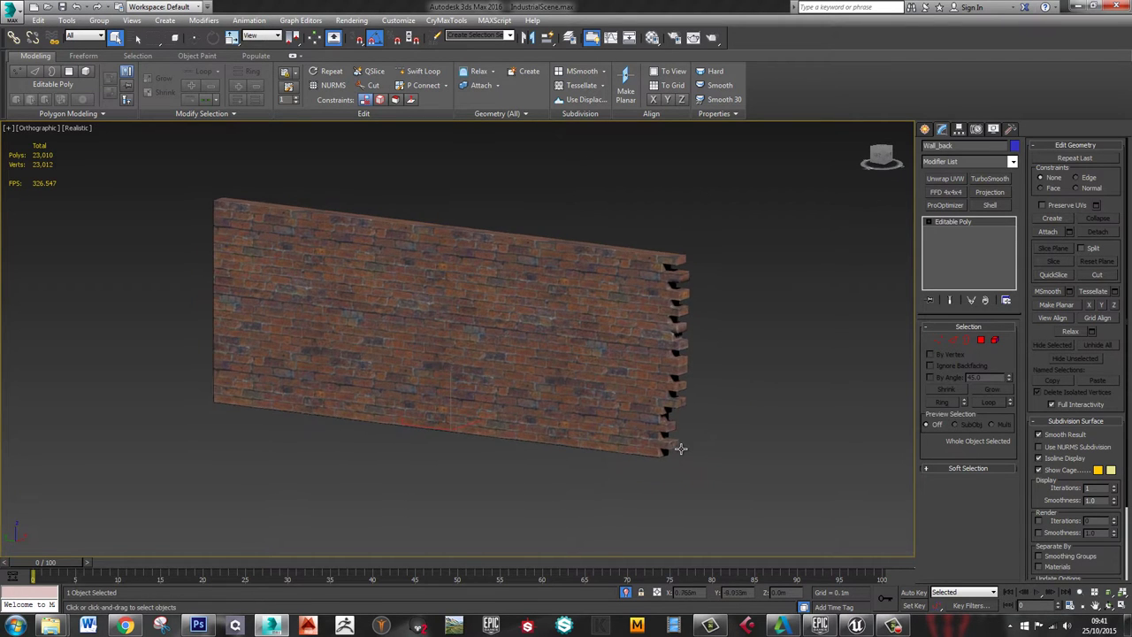
scroll(649, 339, "up", 6)
scroll(633, 274, "up", 4)
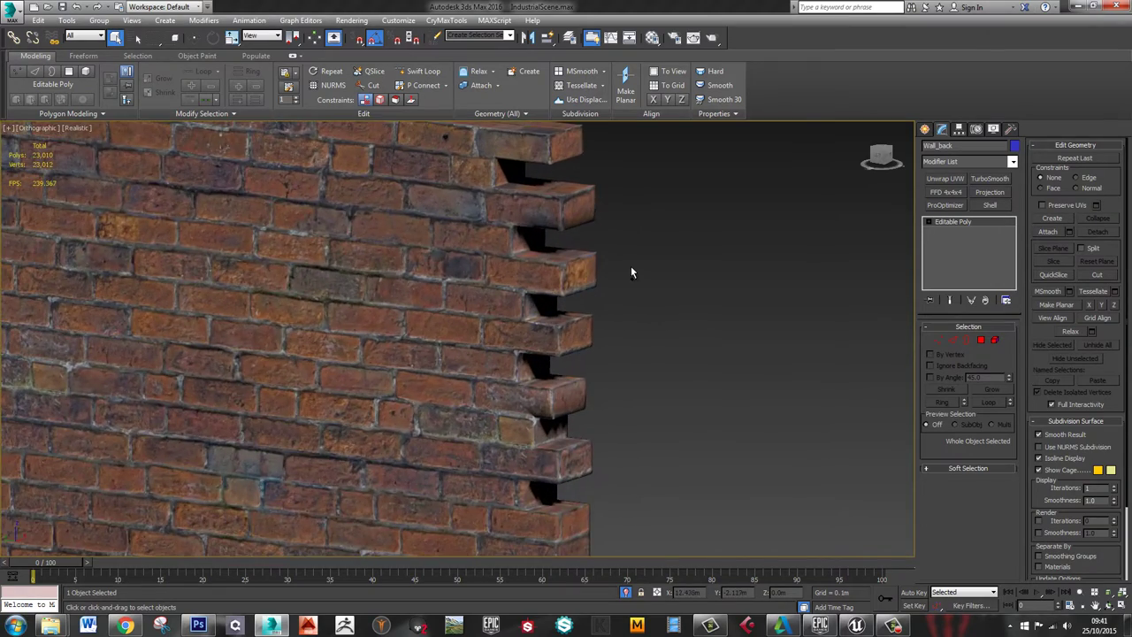
middle_click_drag(561, 437, 660, 345)
scroll(574, 418, "down", 4)
scroll(568, 389, "down", 2)
middle_click_drag(568, 389, 618, 394, "alt")
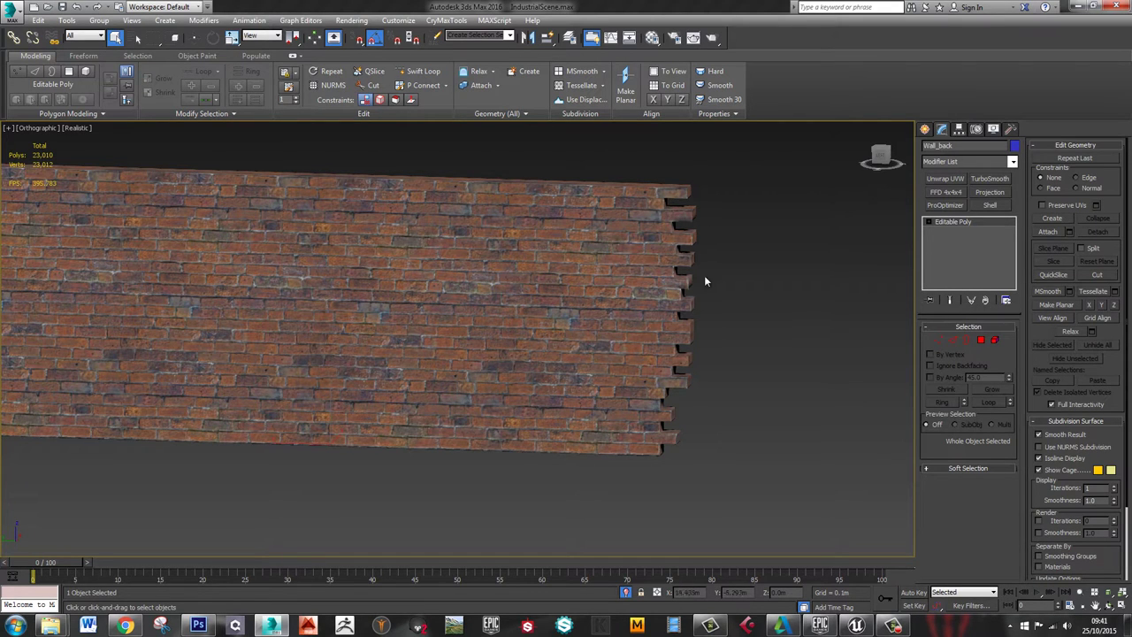
middle_click_drag(717, 268, 672, 406, "alt")
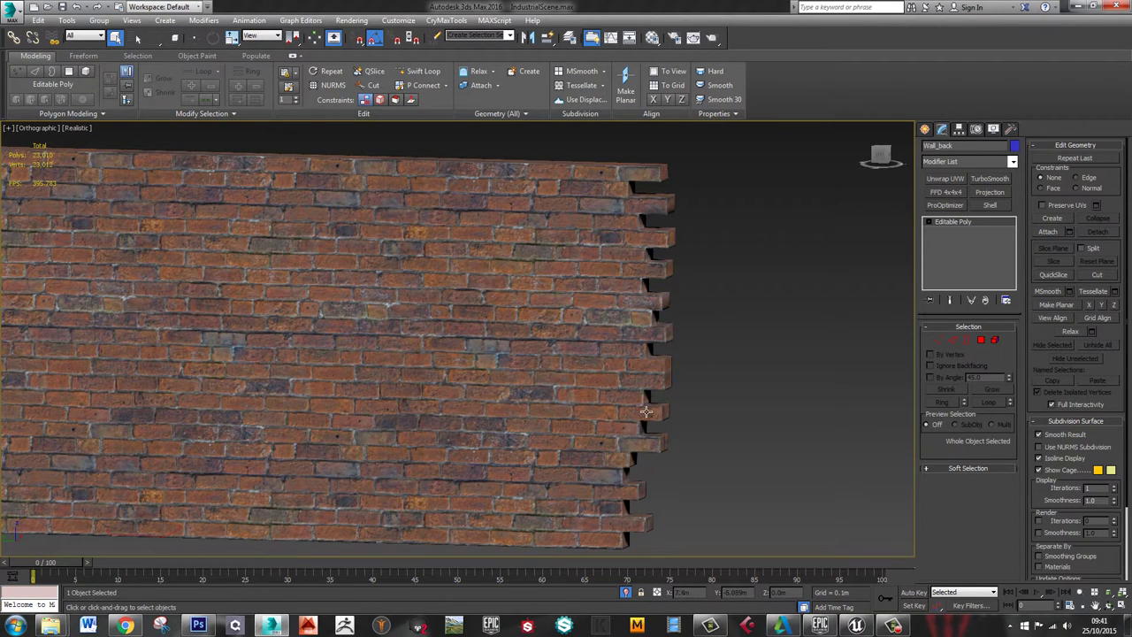
middle_click_drag(270, 405, 479, 379)
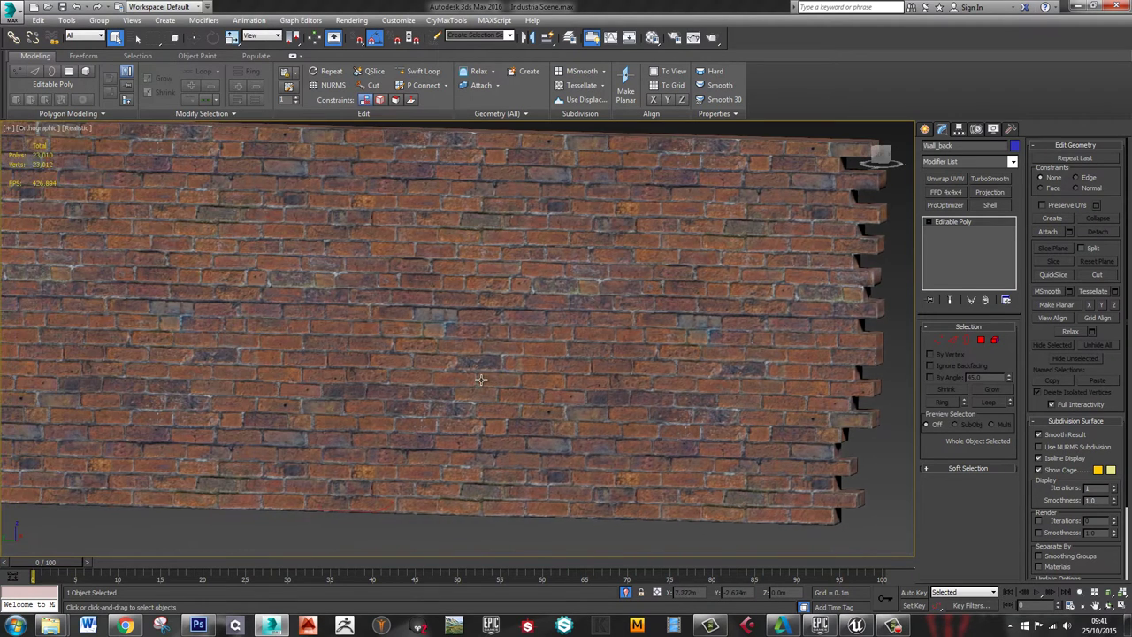
scroll(480, 380, "down", 2)
Examine the wall's UV layout with a temporary Unwrap UVW modifier, and remove the modifier when done
left_click(508, 351)
left_click(962, 180)
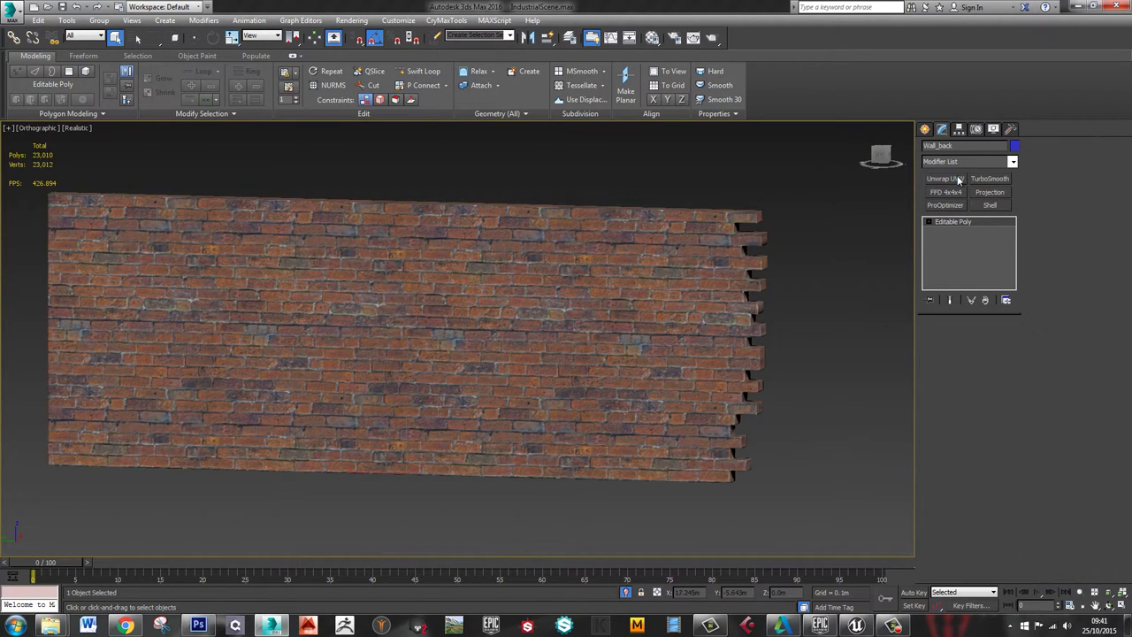
middle_click_drag(148, 283, 181, 323)
scroll(204, 303, "down", 5)
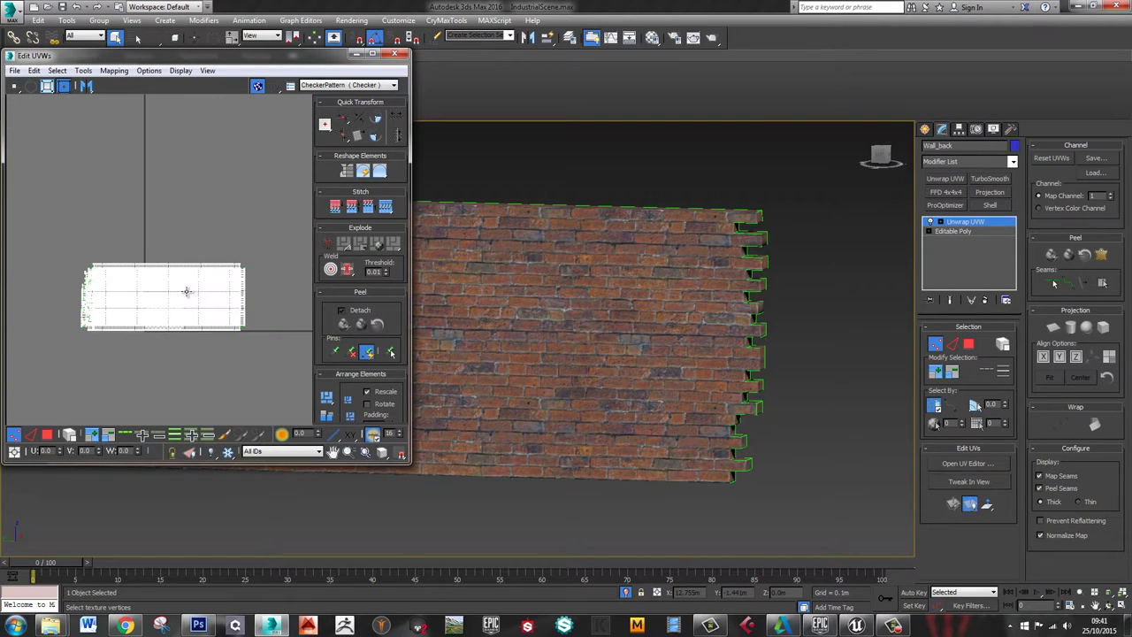
scroll(166, 299, "up", 4)
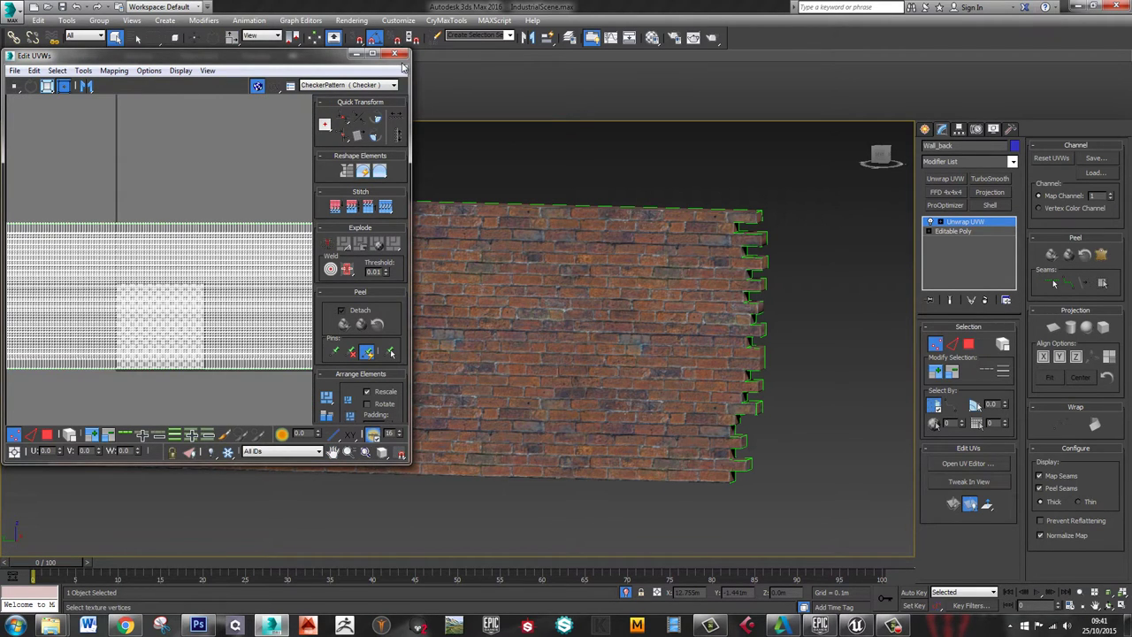
left_click(404, 54)
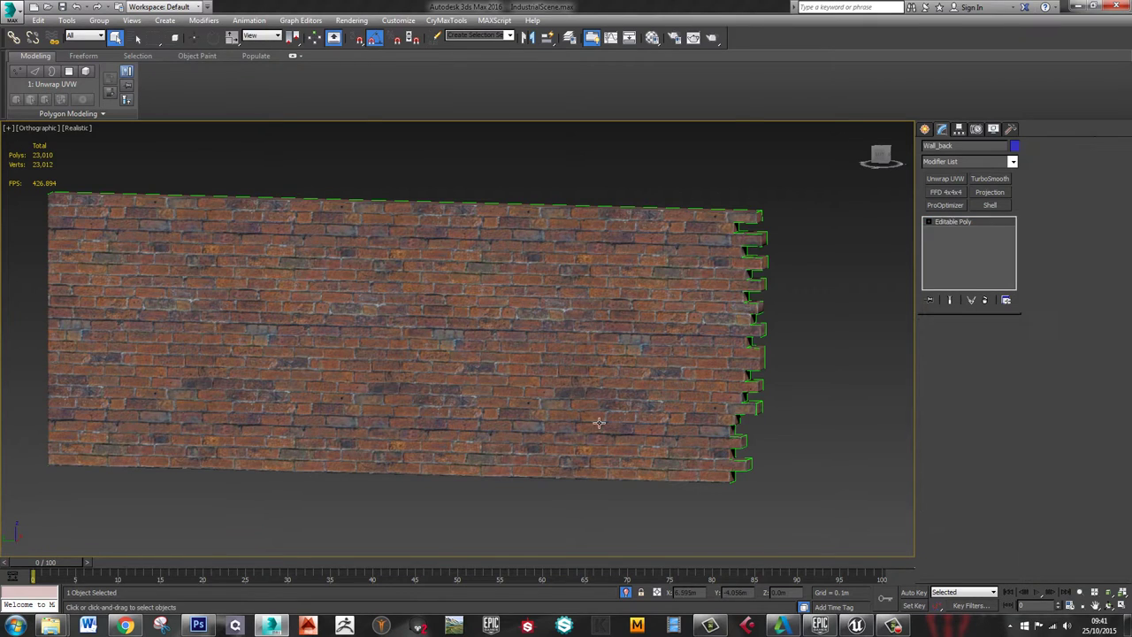
Switch to Unreal Editor and place the Floor, Wall_left and Wall_back meshes from the SmallScene folder into the level
left_click(856, 626)
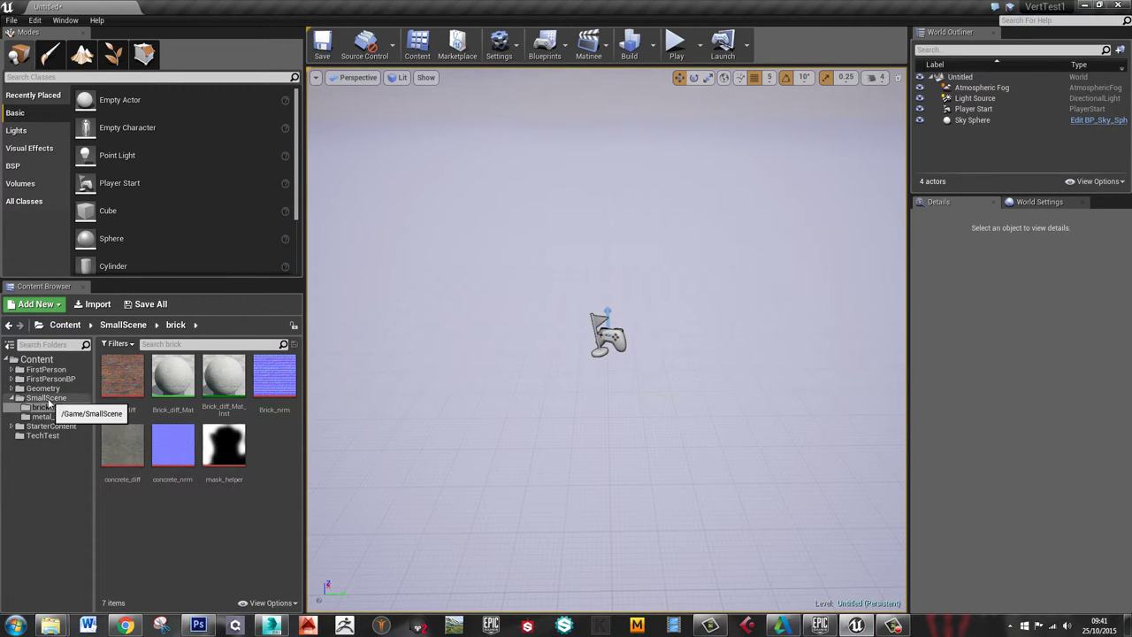
left_click(46, 398)
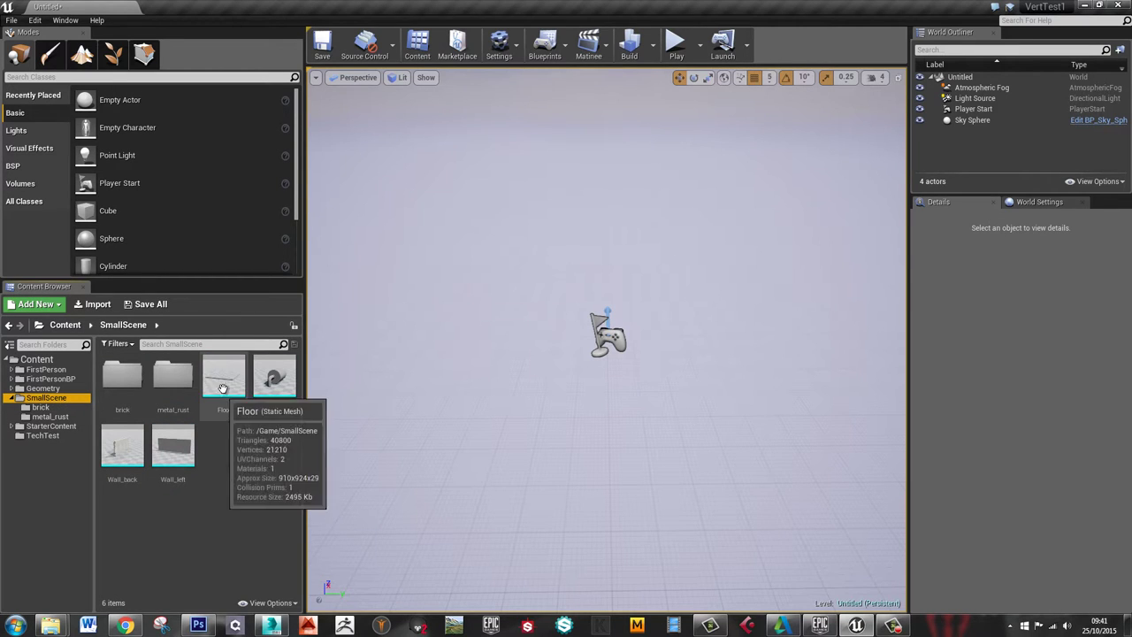
left_click_drag(224, 376, 614, 458)
left_click(173, 447)
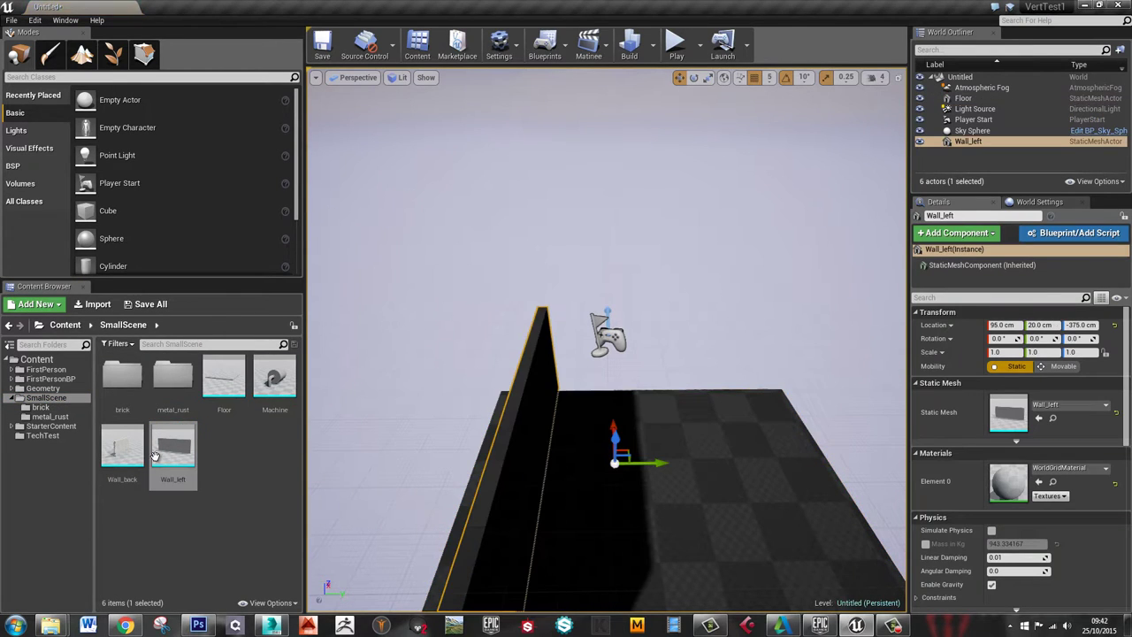
left_click_drag(122, 447, 639, 453)
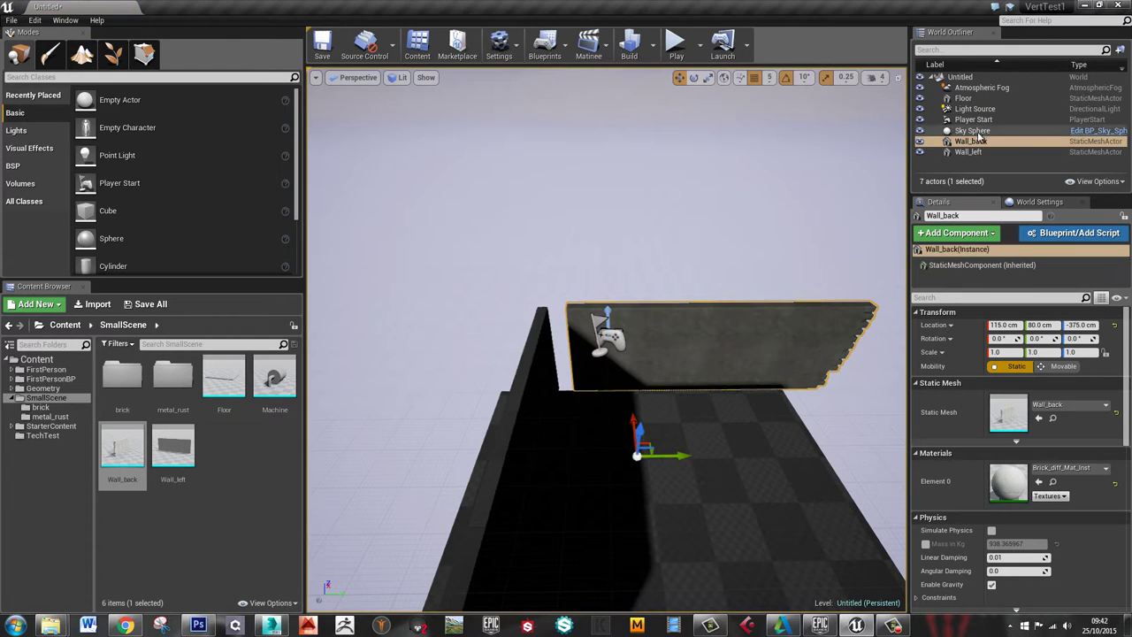
Set the Wall_back actor's location to 0, 0, 0 cm
scroll(781, 380, "down", 1)
right_click_drag(782, 381, 699, 350)
left_click(1002, 326)
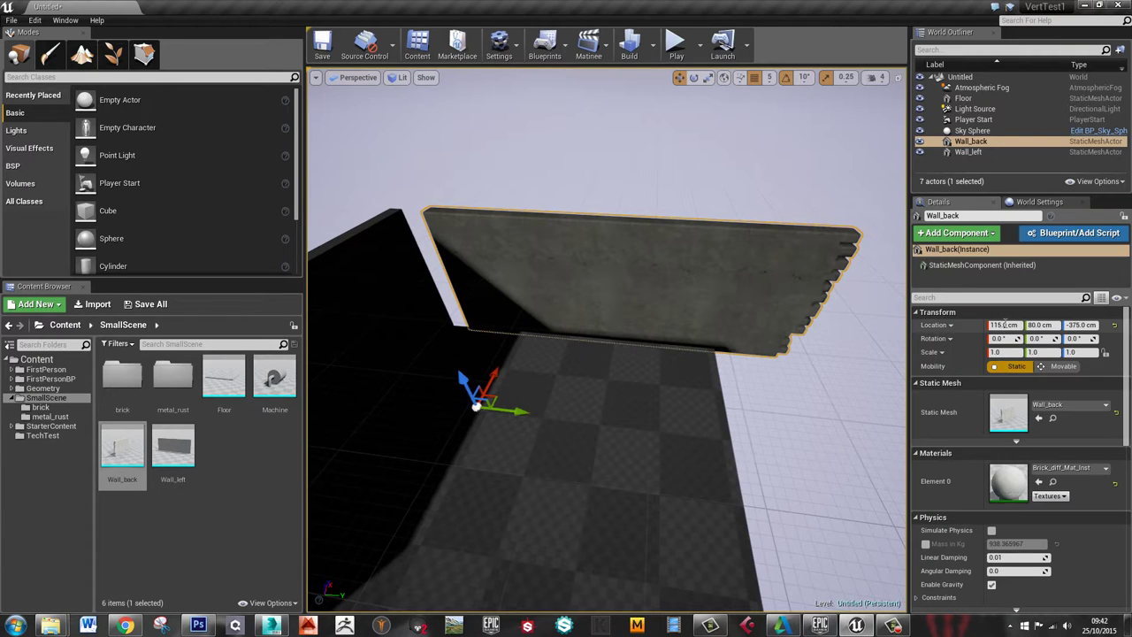
type("0")
left_click(1047, 327)
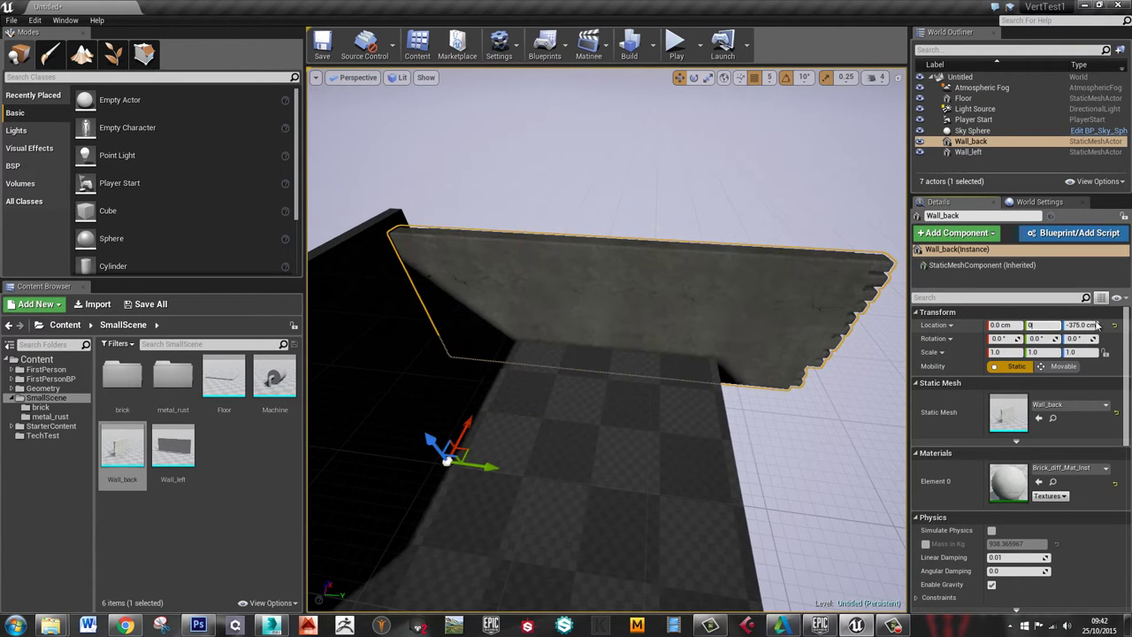
type("0")
left_click(1083, 327)
type("0")
Select the Floor actor and set its location to 0, 0, 0 cm
left_click(602, 463)
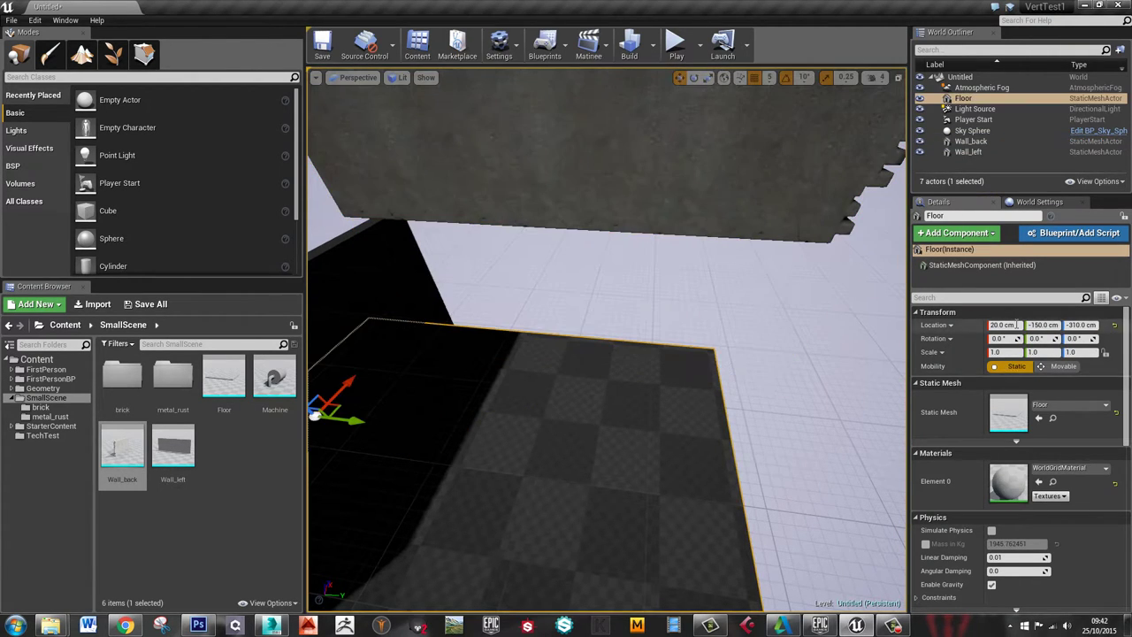
left_click(1005, 325)
type("0")
left_click(1043, 325)
type("0")
left_click(1086, 325)
type("0")
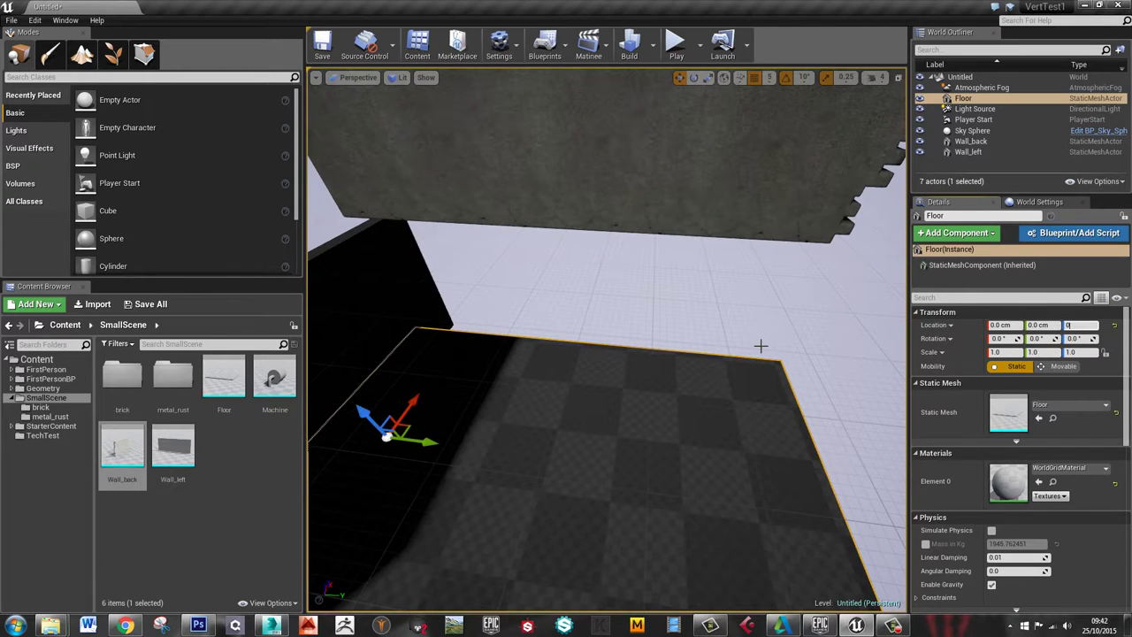
key("Return")
Select the Wall_left actor and set its location to 0, 0, 0 cm
middle_click_drag(510, 268, 487, 532)
left_click(428, 113)
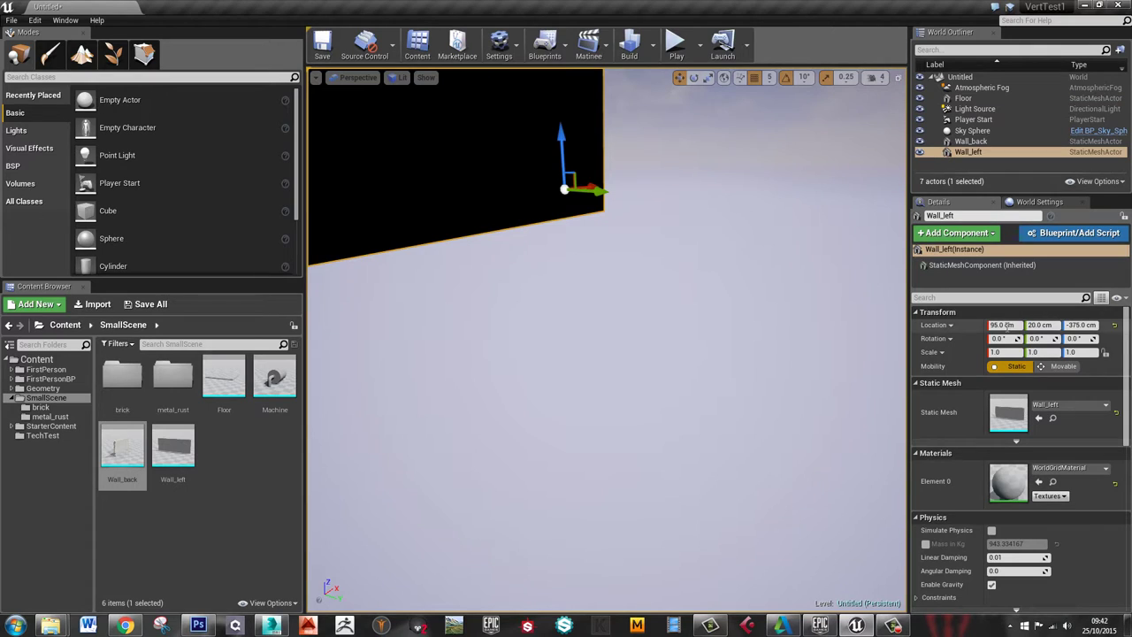
left_click(1009, 325)
type("00")
key("Tab")
type("0")
left_click(1097, 325)
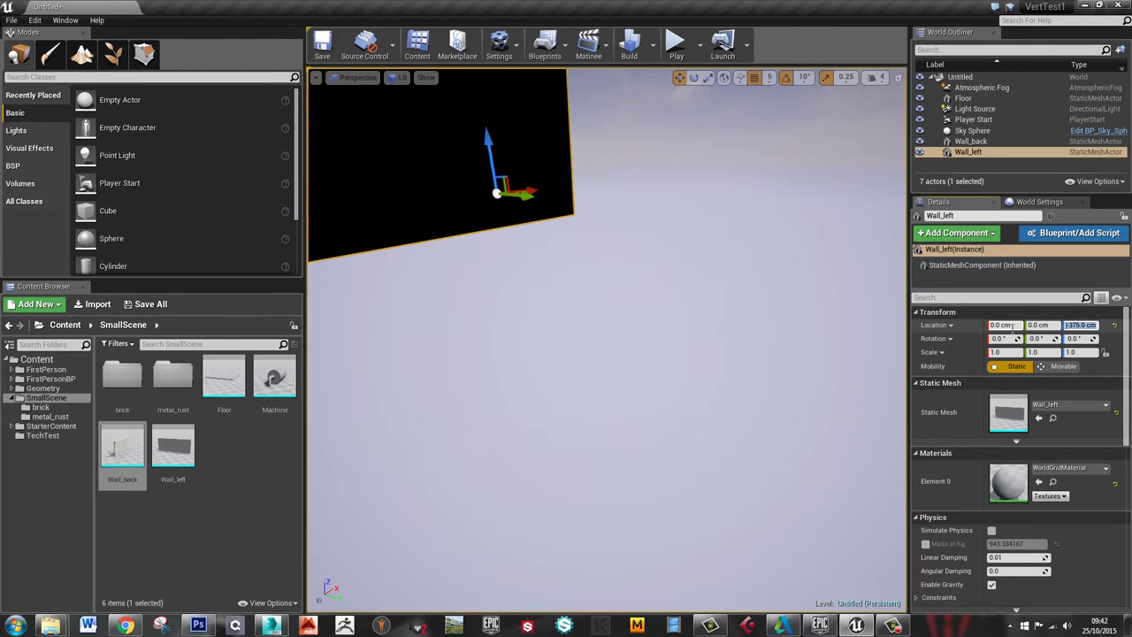
type("0")
key("Return")
Open the Wall_back mesh asset and clear its assigned brick material
middle_click_drag(629, 308, 696, 3)
right_click_drag(696, 4, 662, 356)
left_click(646, 327)
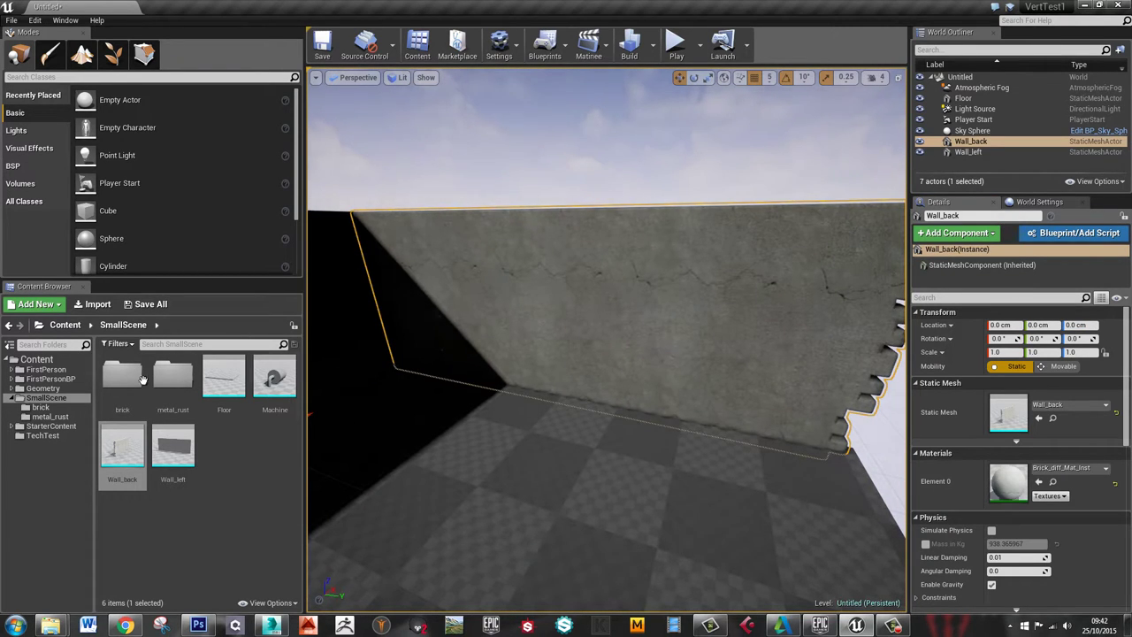
double_click(123, 460)
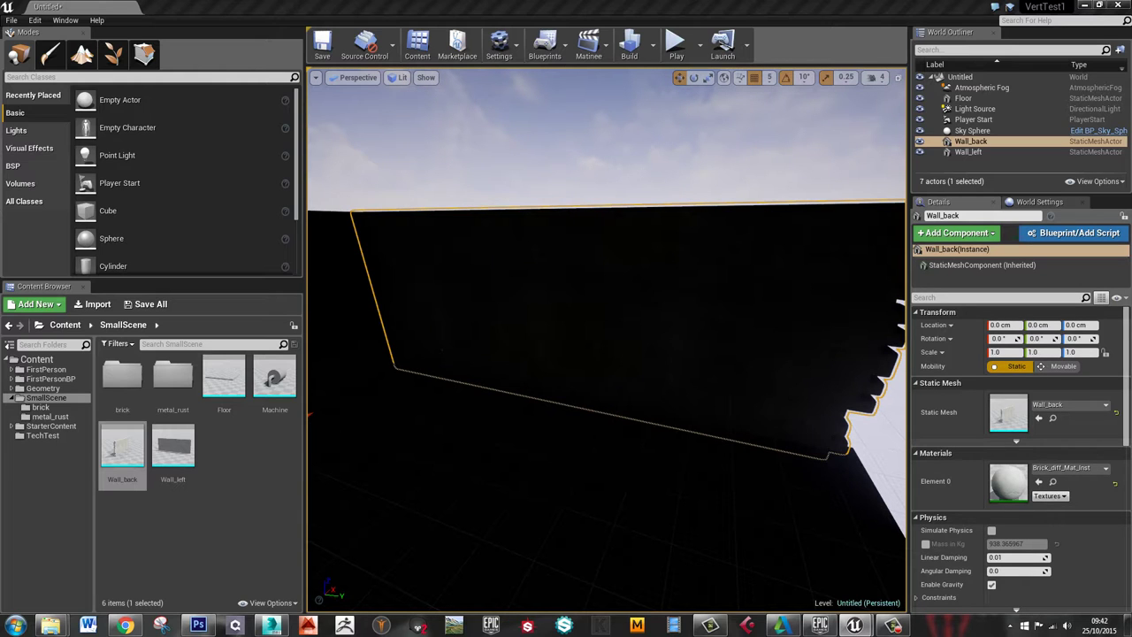
right_click_drag(692, 380, 652, 364)
left_click(670, 205)
mouse_move(551, 427)
right_mouse_down()
mouse_move(574, 437)
mouse_move(561, 435)
right_mouse_up()
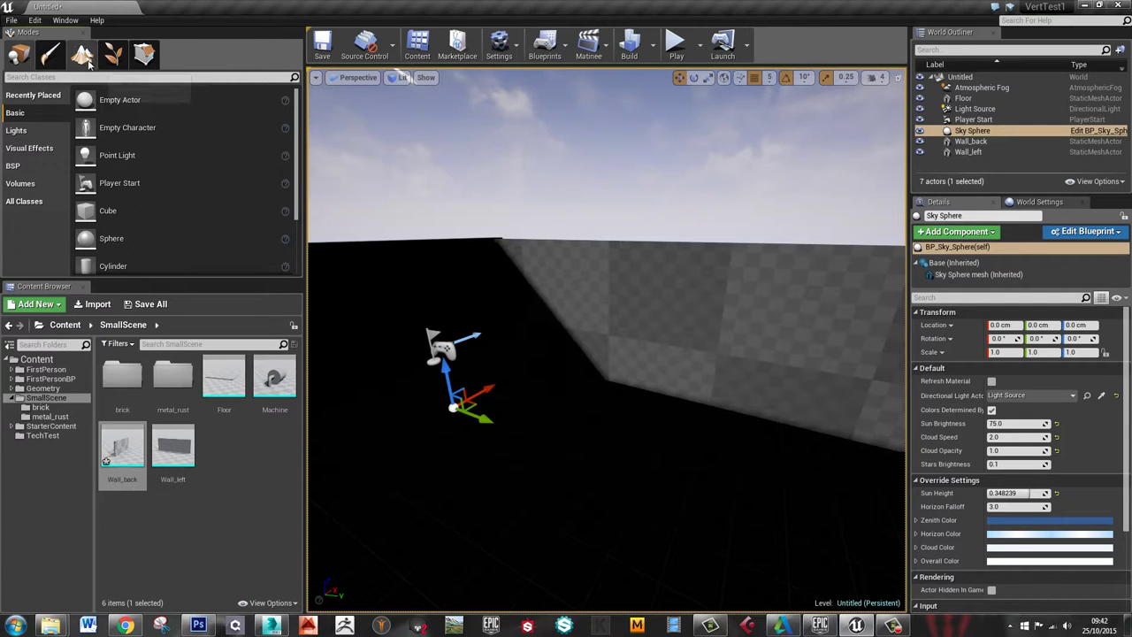
Add a Sky Light to the scene above the floor near the wall corner
left_click(50, 55)
left_click(18, 55)
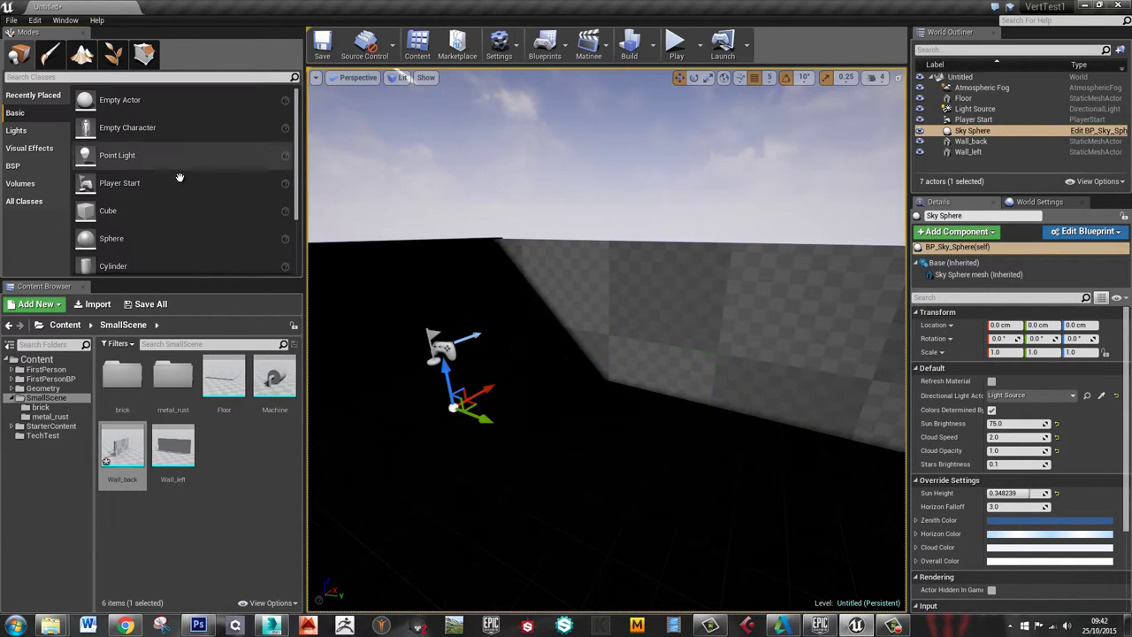
left_click(16, 130)
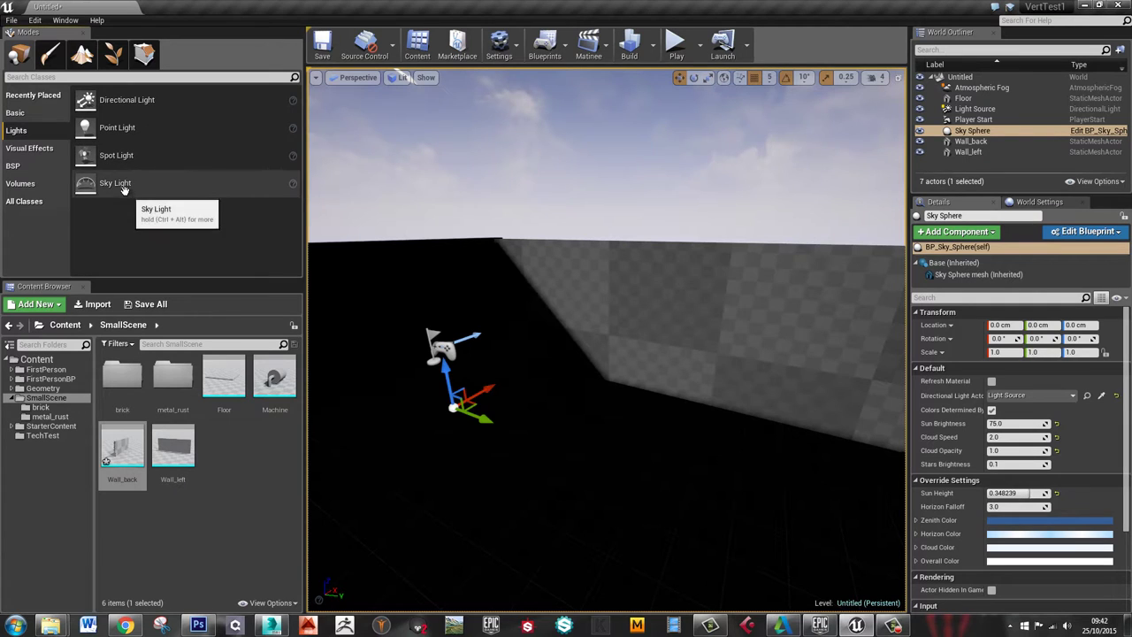
left_click_drag(116, 183, 525, 410)
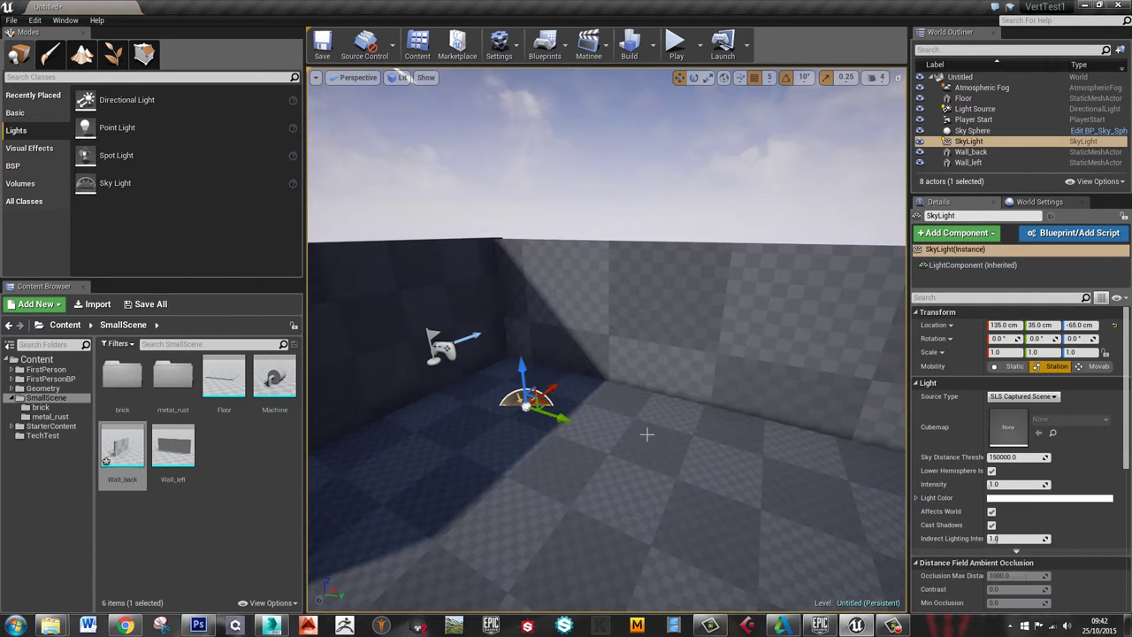
right_click_drag(647, 435, 611, 426)
Set the mobility of both the Sky Light and the directional Light Source to Movable
left_click(1097, 366)
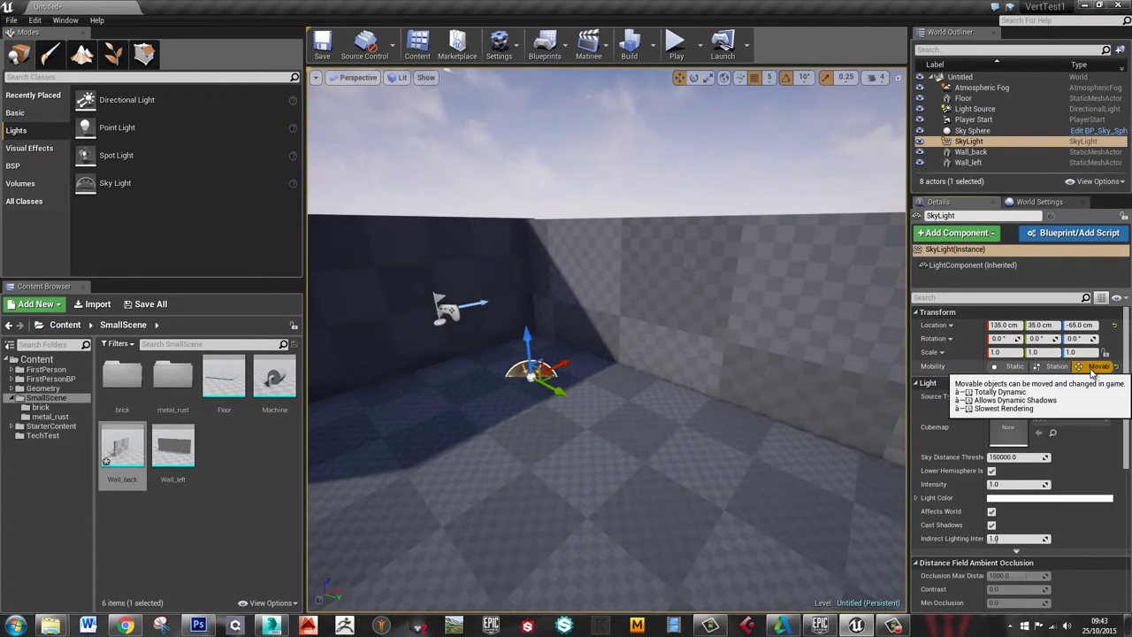
left_click(994, 110)
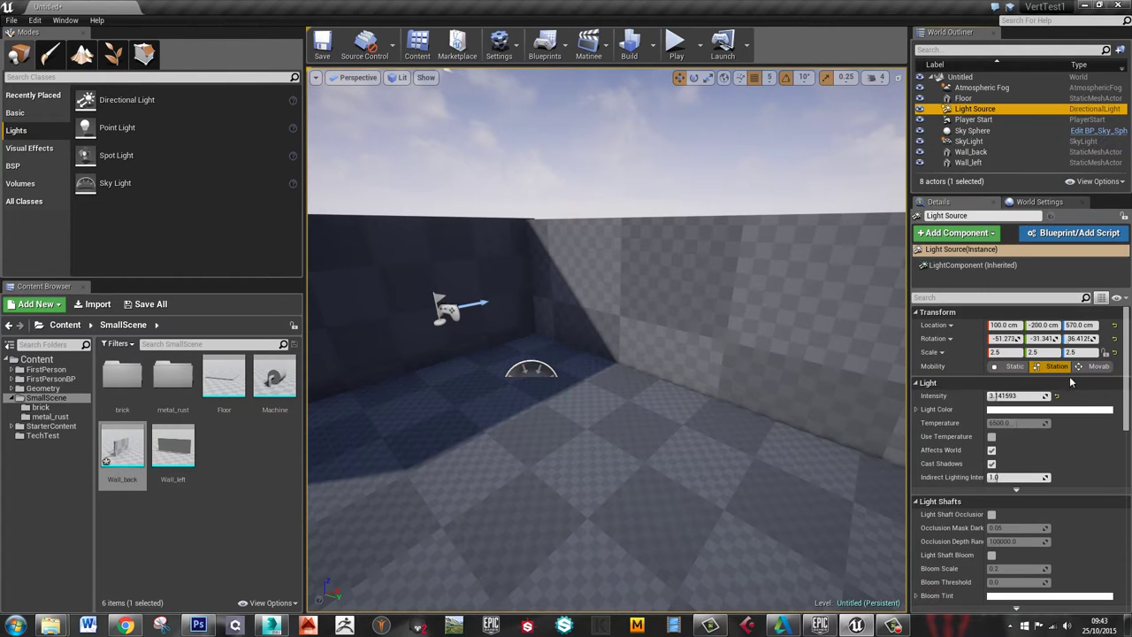
left_click(1108, 365)
mouse_move(653, 365)
right_mouse_down()
mouse_move(663, 361)
mouse_move(639, 375)
right_mouse_up()
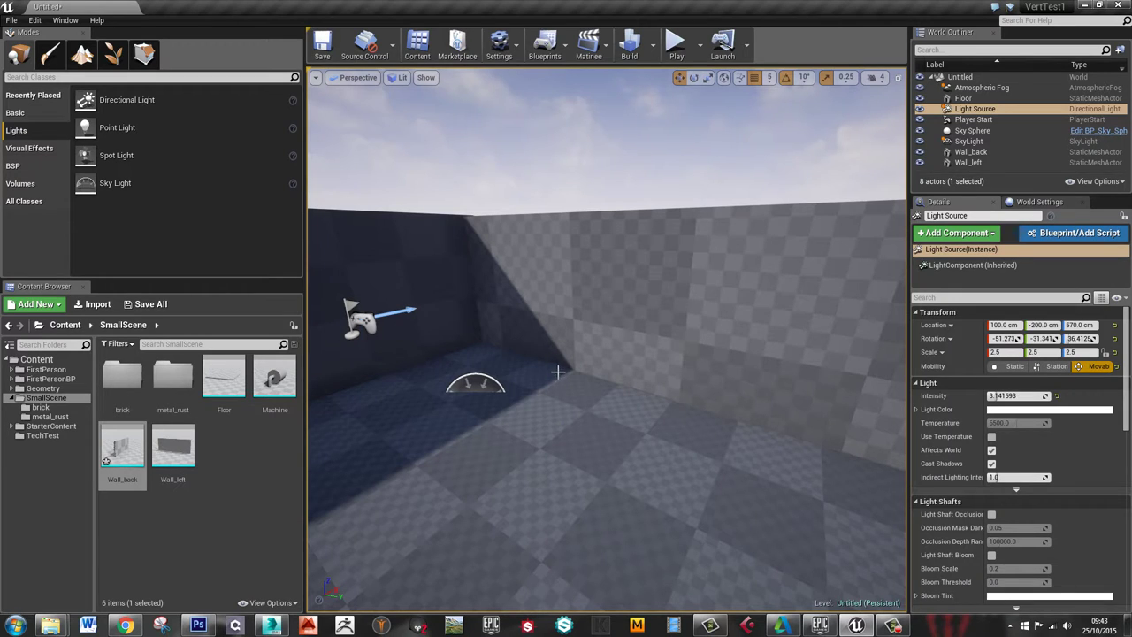
Select the back wall and show the textures in the SmallScene brick folder
left_click(462, 500)
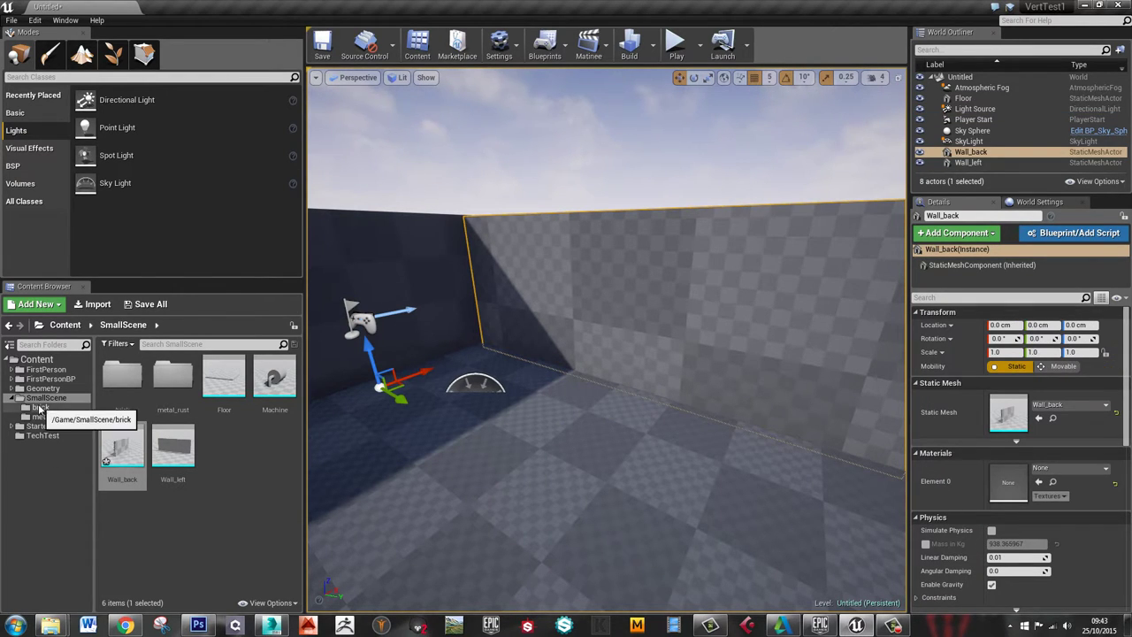
left_click(39, 407)
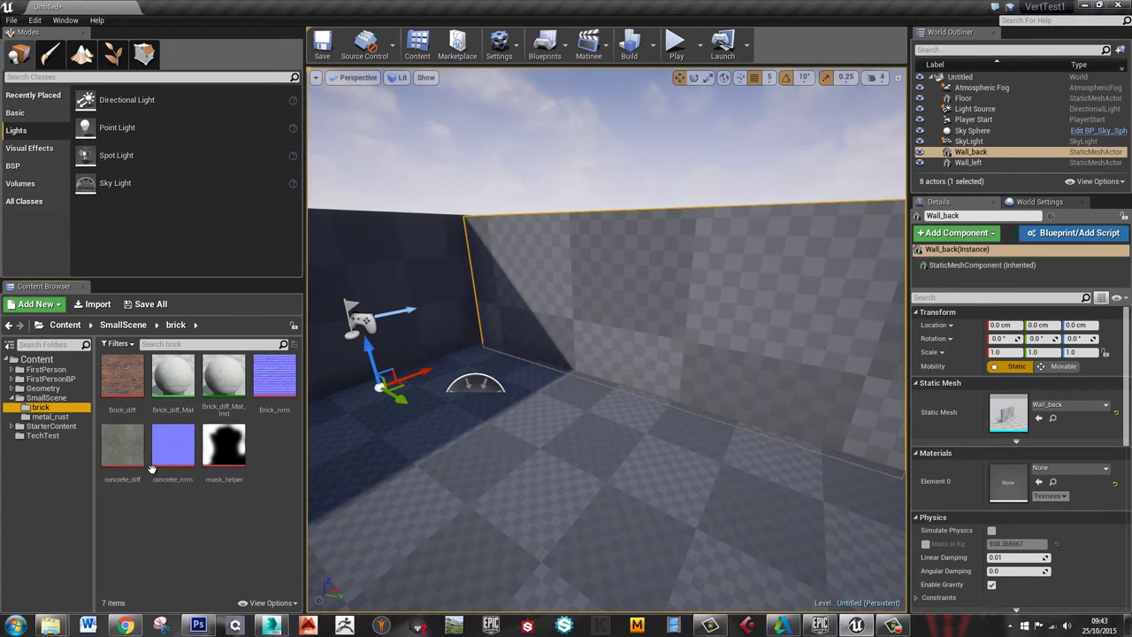
Switch to Photoshop, open Brick_diff.psd, and examine the bricks and mortar joints up close
left_click(199, 625)
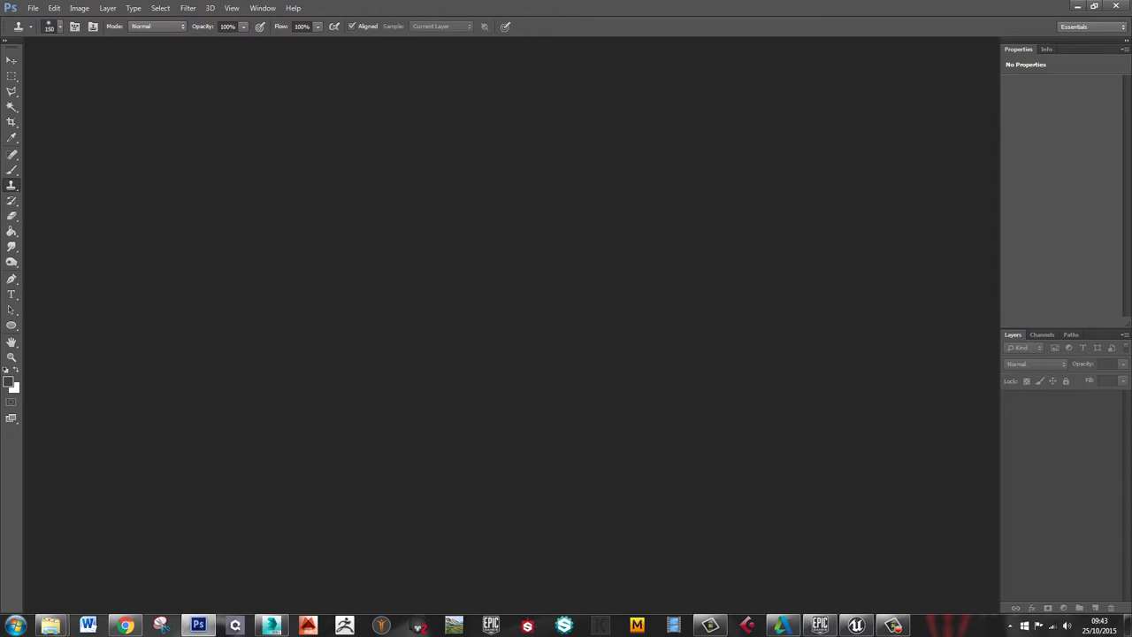
left_click_drag(1131, 275, 511, 275)
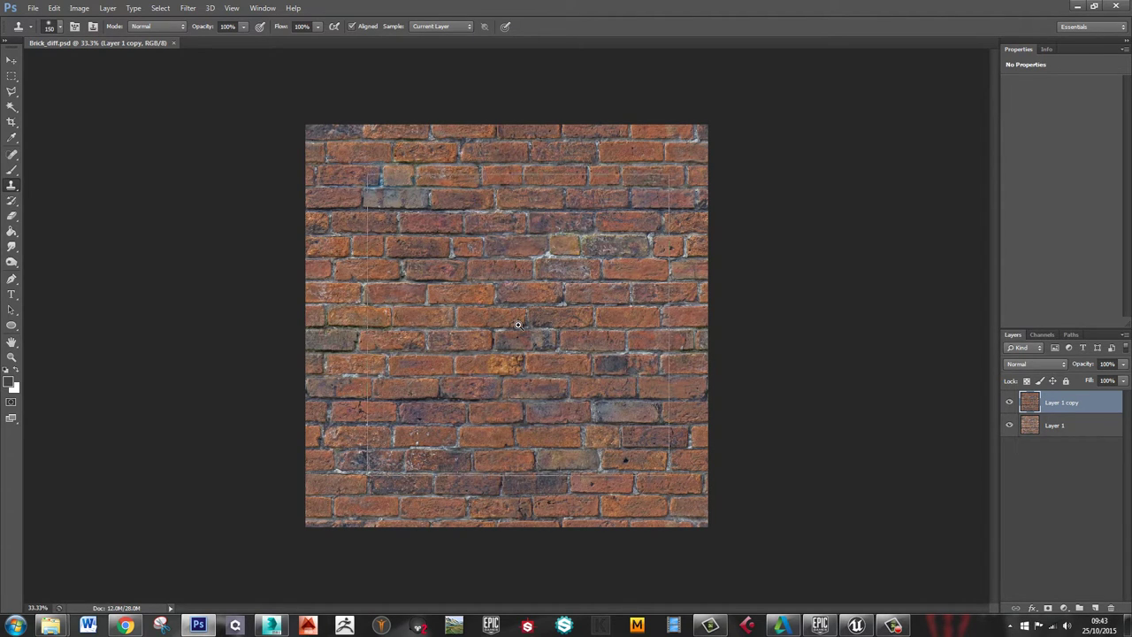
scroll(519, 325, "up", 1, "alt")
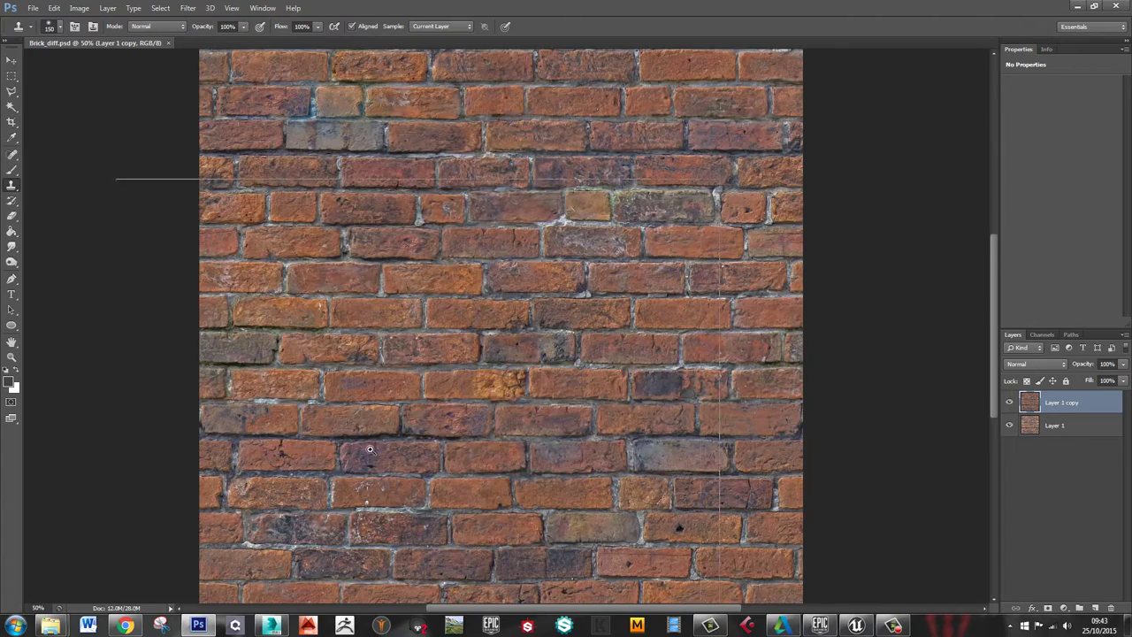
scroll(419, 456, "up", 3, "alt")
scroll(348, 452, "down", 1)
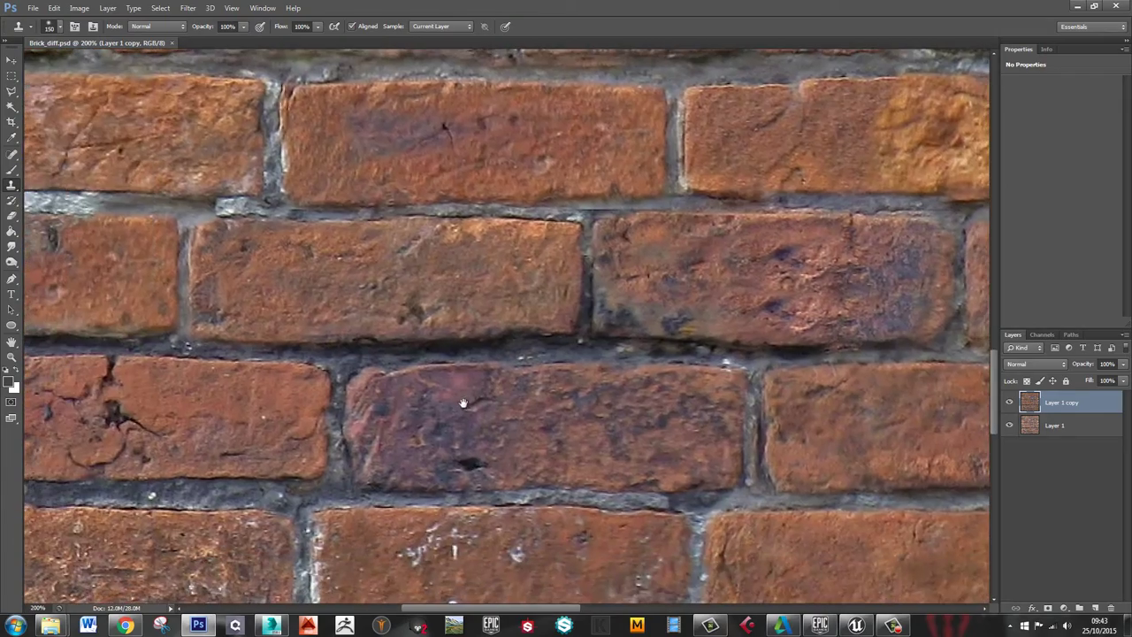
scroll(531, 336, "up", 1, "alt")
Shrink the Clone Stamp brush to less than the width of a mortar joint
key("bracketleft")
key("bracketleft")
key("bracketleft")
key("bracketleft")
key("bracketleft")
key("bracketleft")
key("bracketleft")
key("bracketleft")
key("bracketleft")
key("bracketleft")
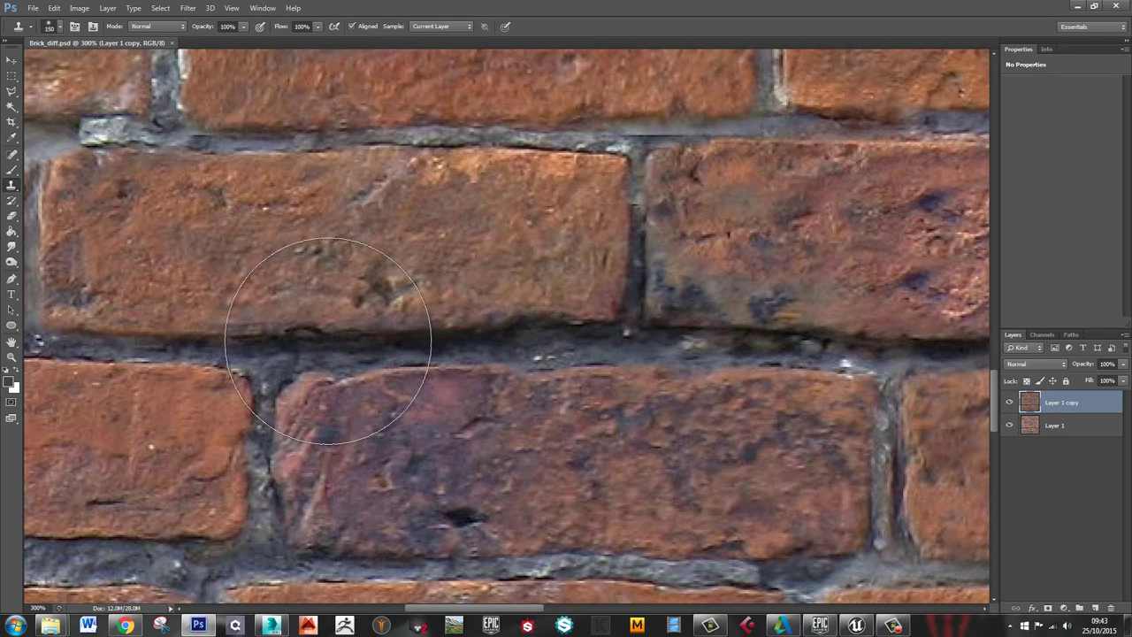
key("bracketleft")
key("bracketleft")
key("bracketleft")
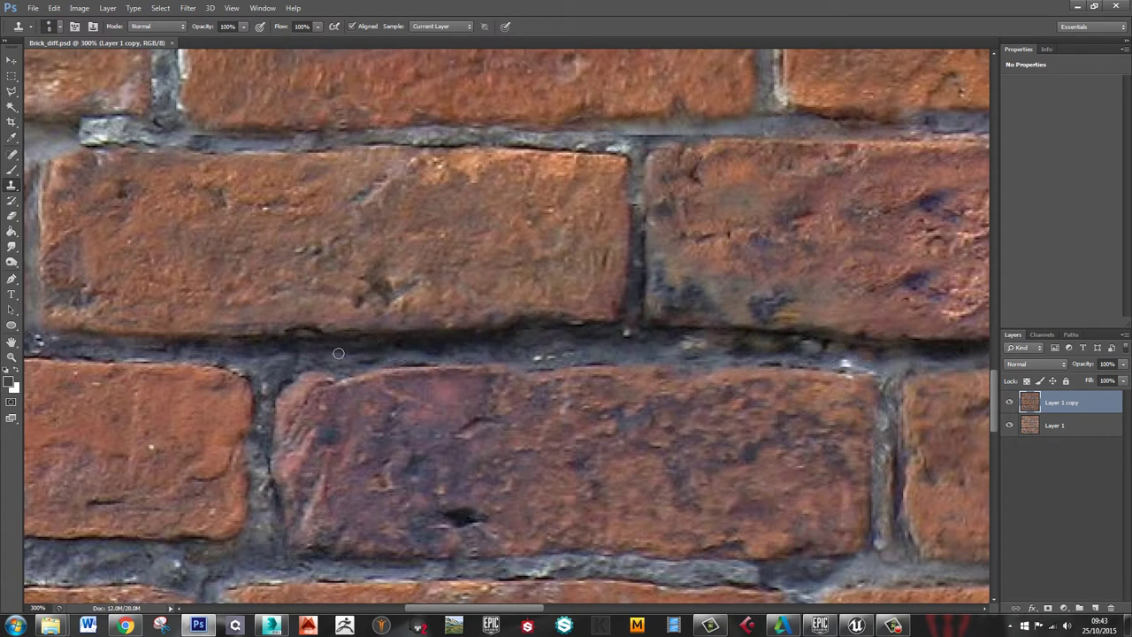
scroll(425, 272, "up", 5, "alt")
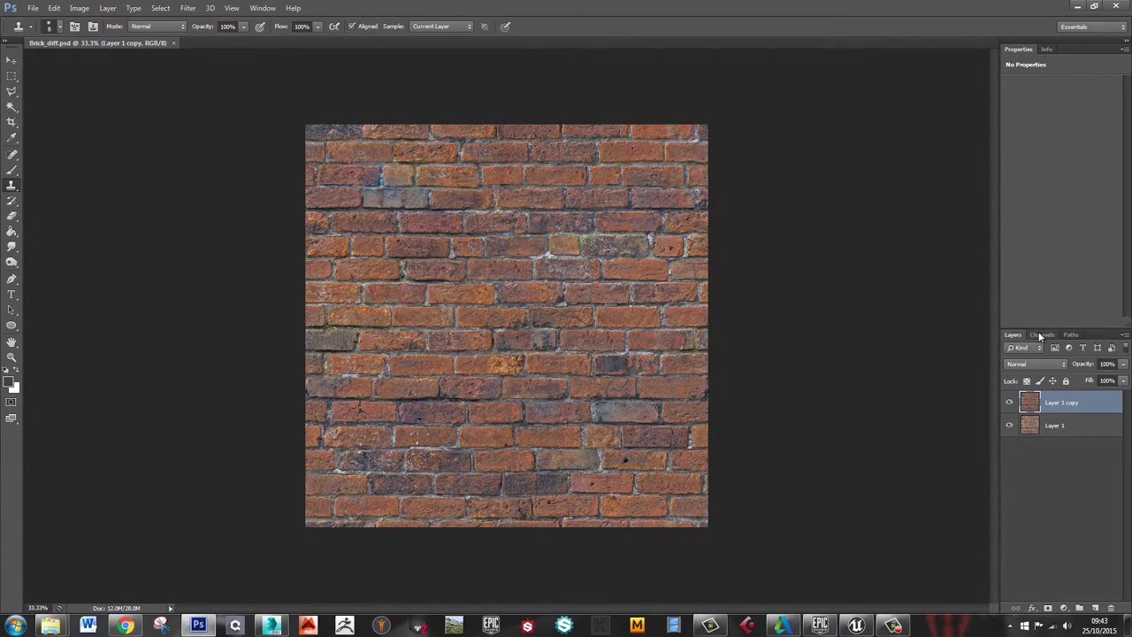
Compare the brick image's Alpha 1 channel with its RGB composite, and return to the layer list
left_click(1042, 334)
left_click(1076, 439)
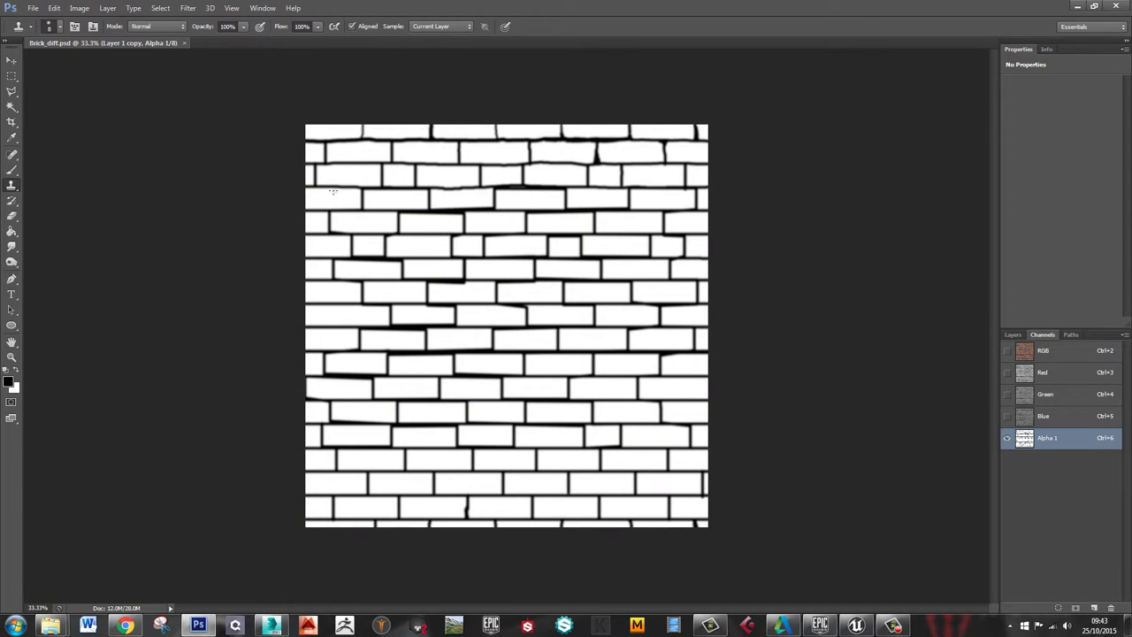
left_click(1079, 355)
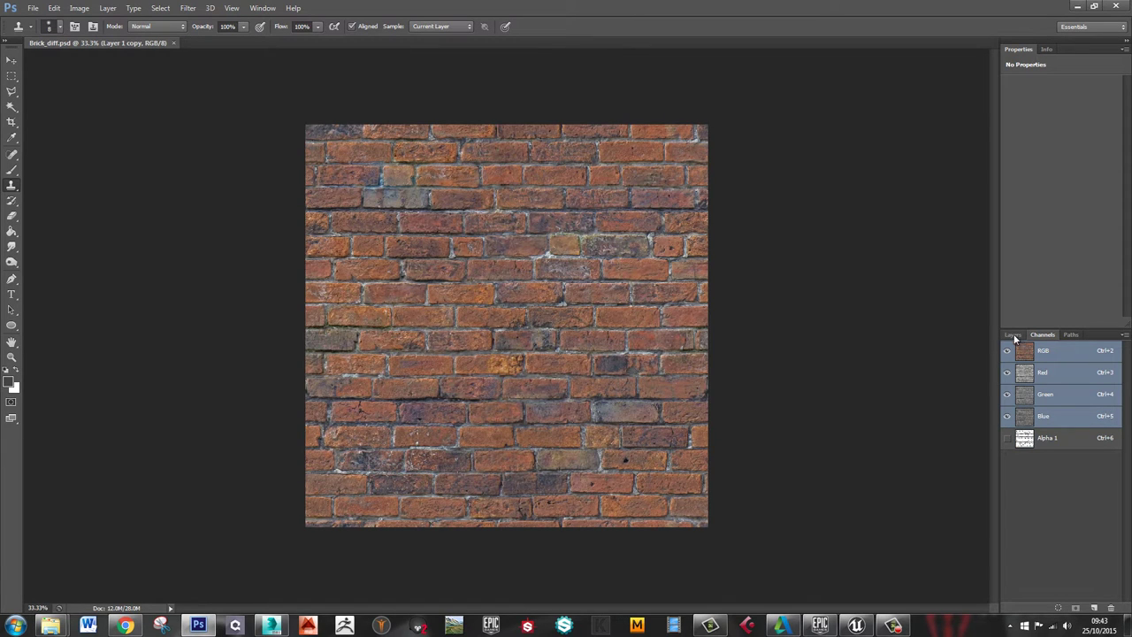
left_click(1062, 440)
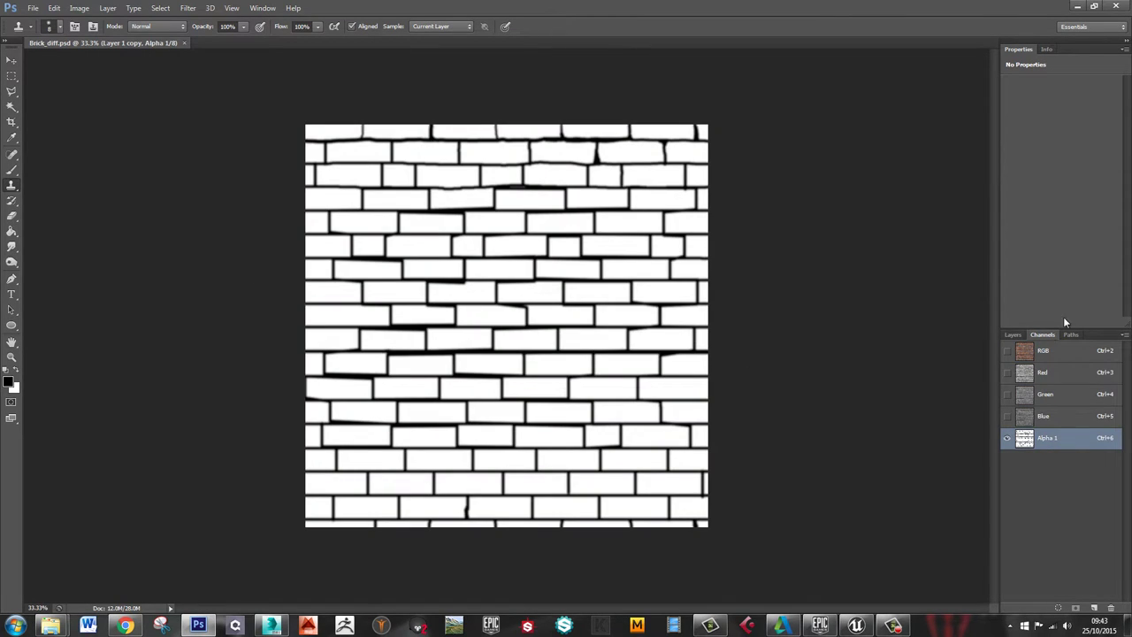
left_click(1051, 353)
left_click(1013, 335)
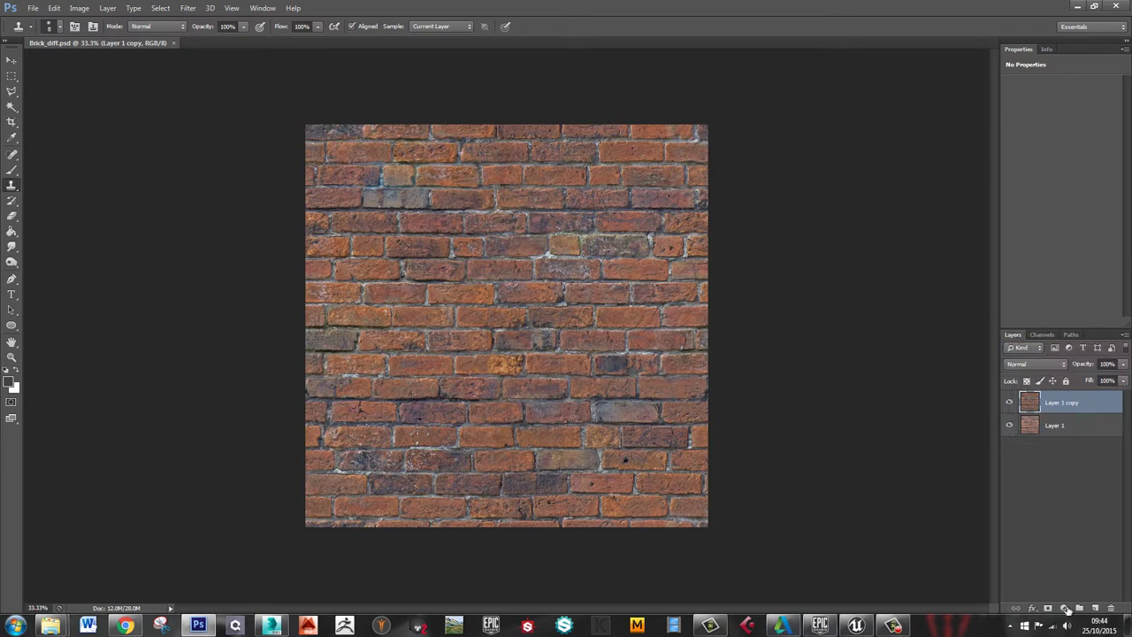
Add a new layer above Layer 1 copy and try to paint on it with the Clone Stamp
left_click(1095, 609)
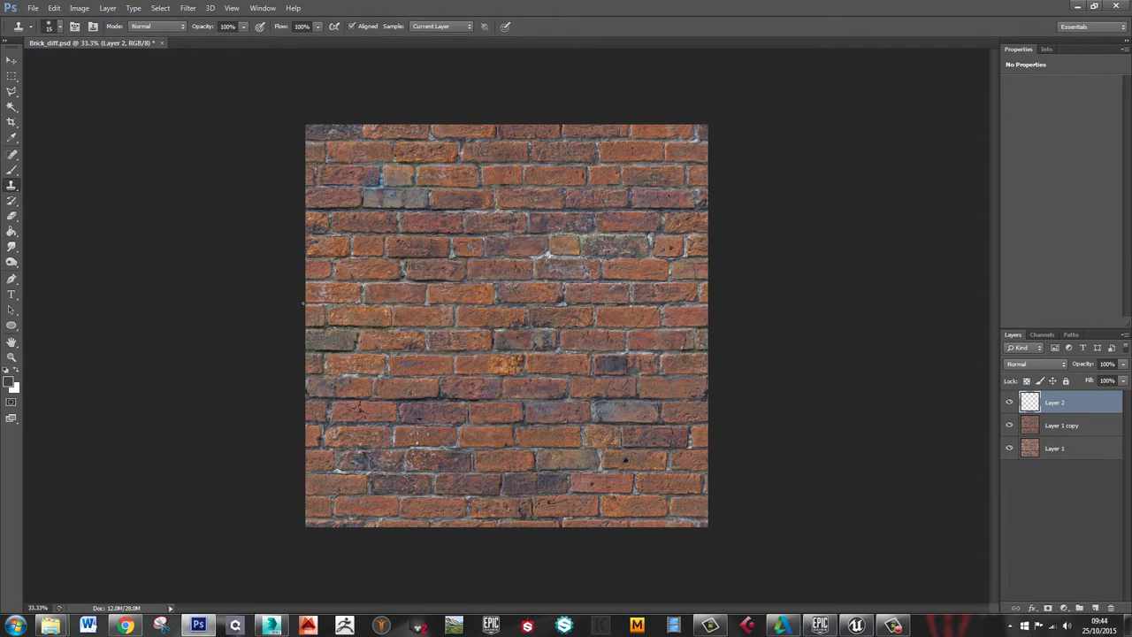
left_click(300, 304)
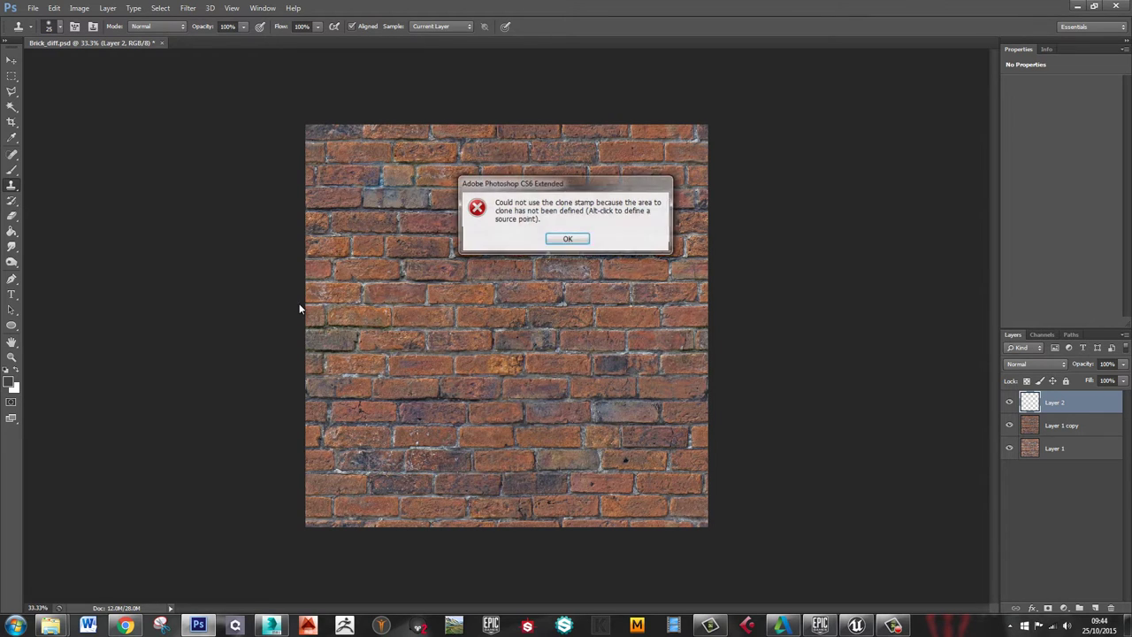
left_click(569, 239)
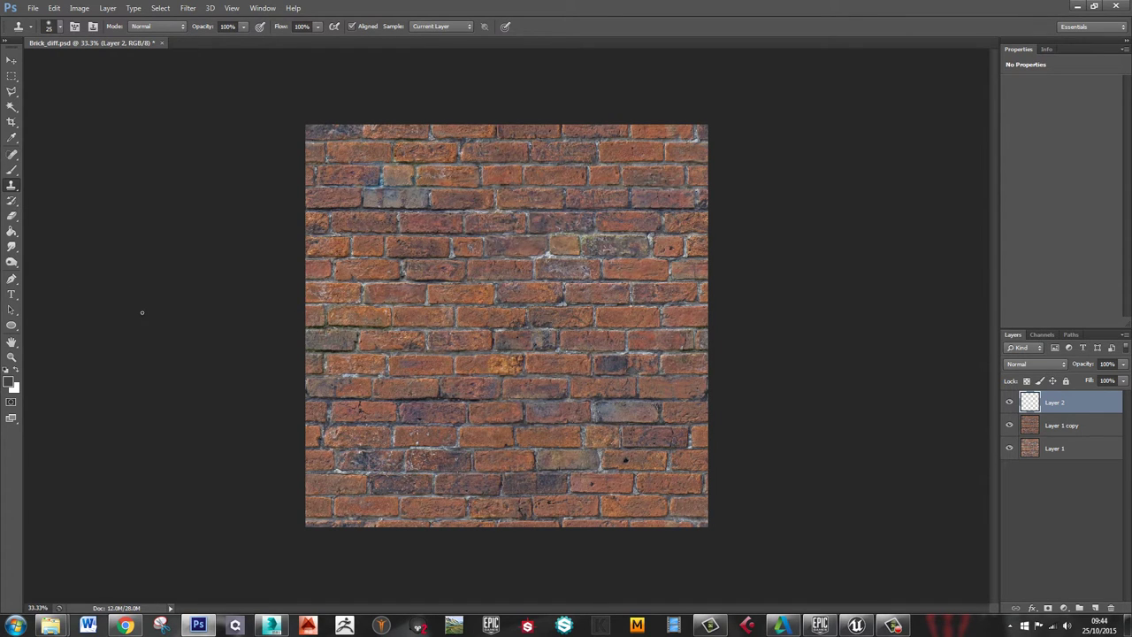
Paint black lines along the mortar joints of two brick courses just below mid-image with a size 30 brush
key("b")
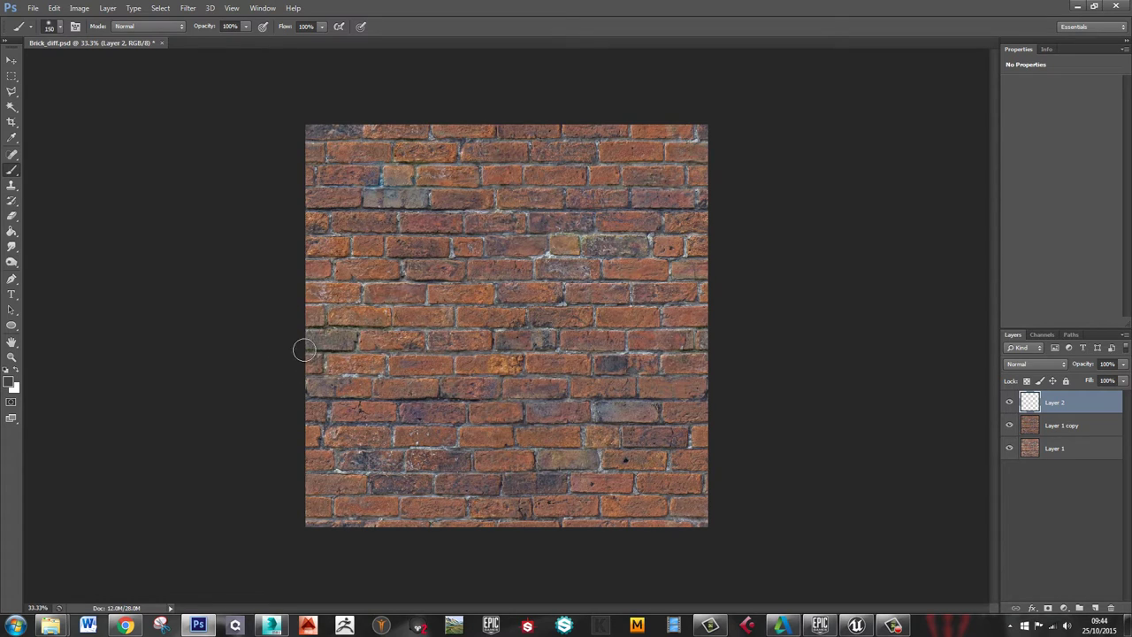
key("bracketleft")
key("bracketleft")
key("bracketleft")
key("bracketleft")
key("bracketleft")
left_click_drag(316, 354, 756, 356)
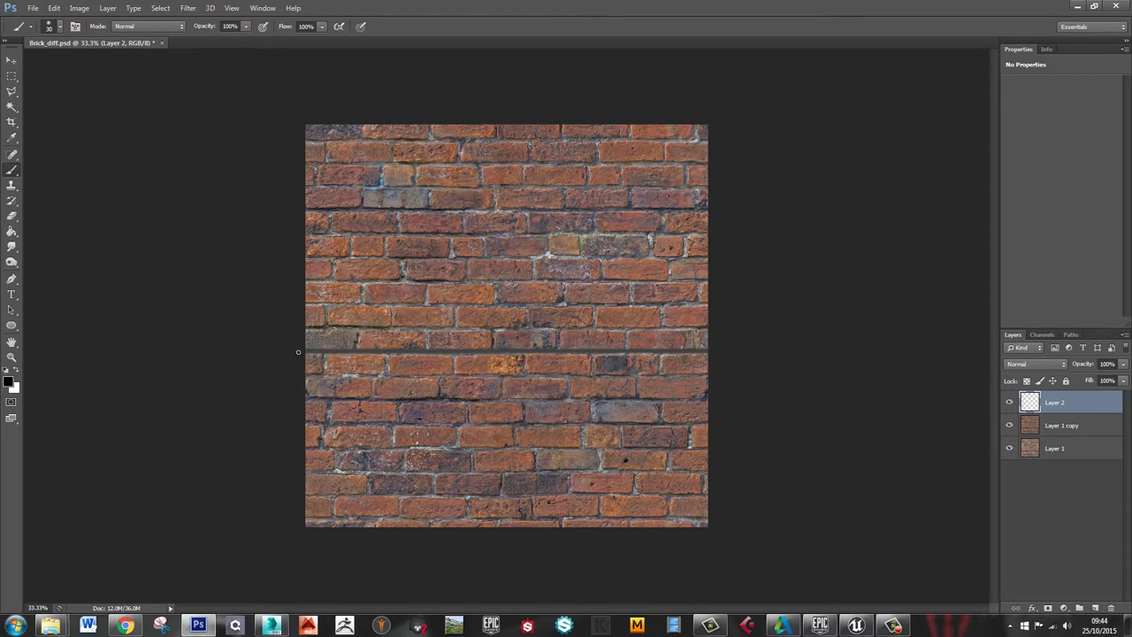
left_click_drag(298, 352, 736, 355)
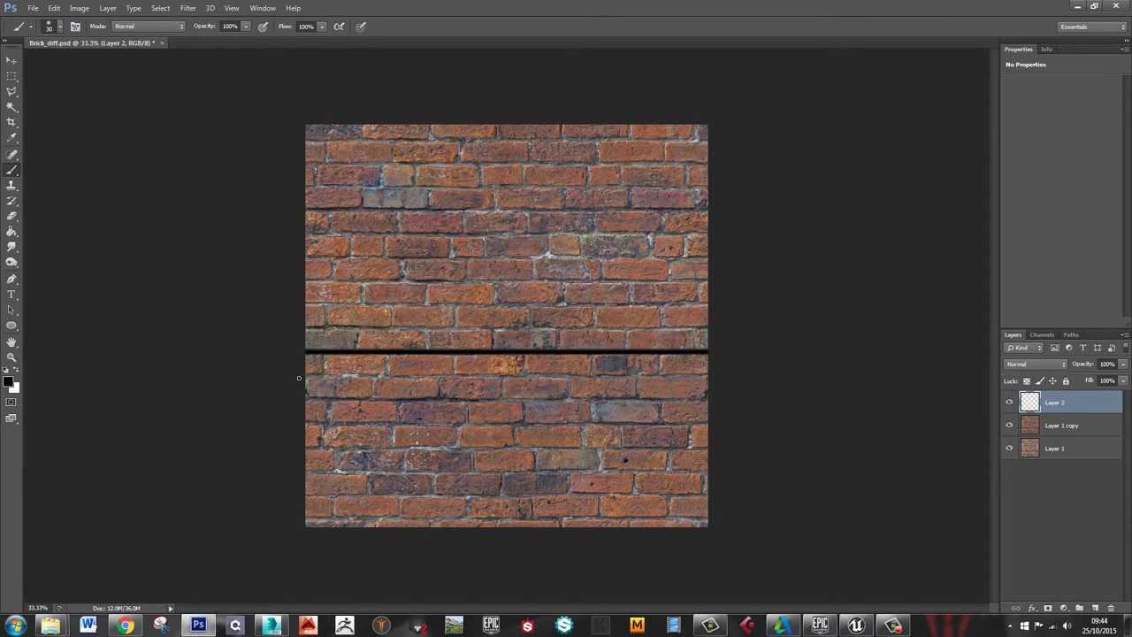
mouse_move(299, 376)
left_mouse_down()
mouse_move(665, 376)
mouse_move(722, 399)
mouse_move(315, 401)
left_mouse_up()
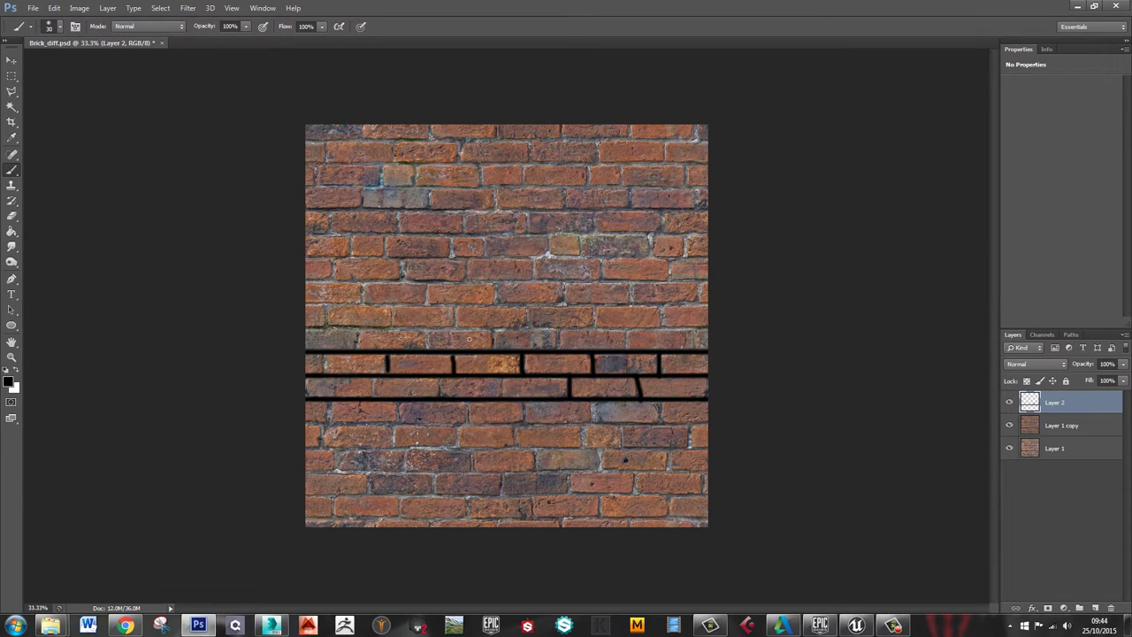
Add a new layer, fill it with black, invert it to white, and place it below the painted mortar lines on Layer 2
left_click(1095, 608)
key("g")
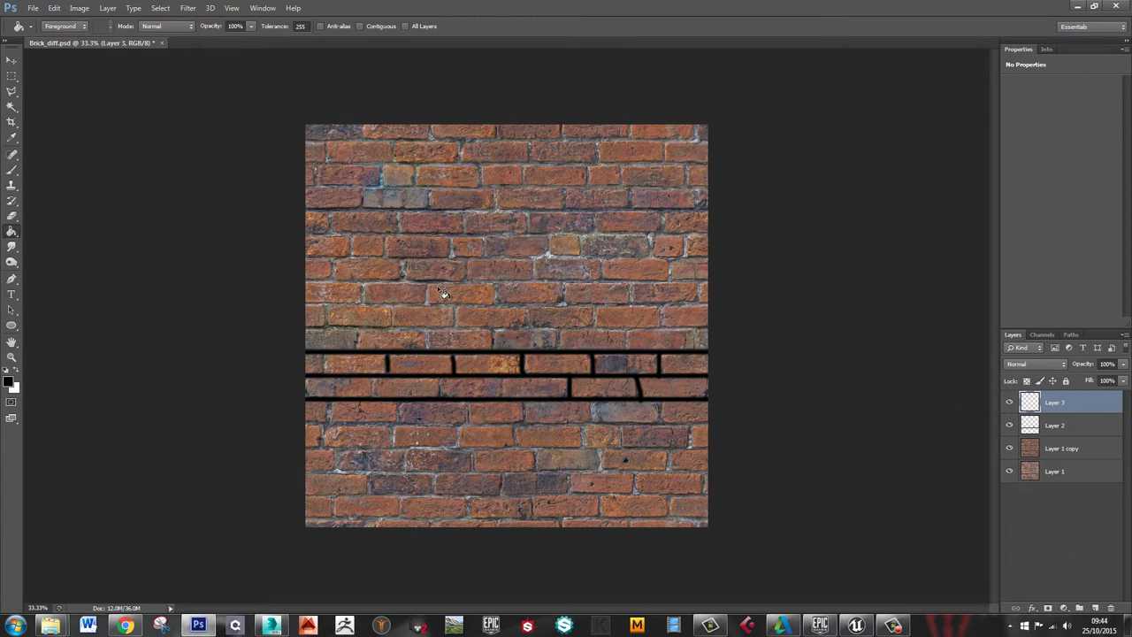
left_click(440, 290)
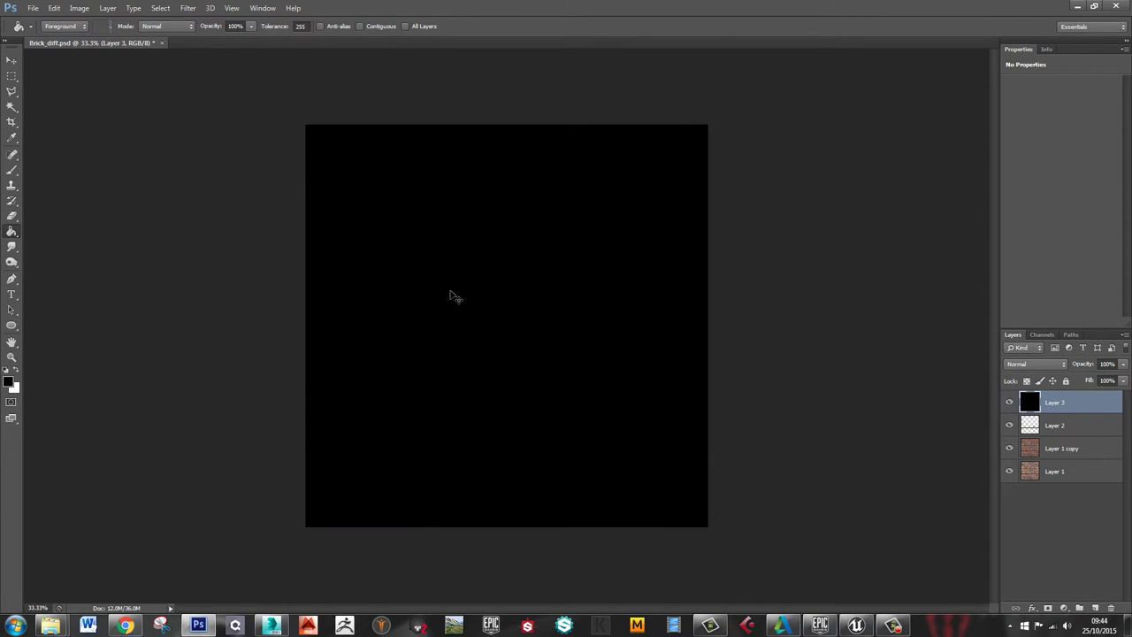
key("ctrl+i")
left_click_drag(1061, 404, 1103, 431)
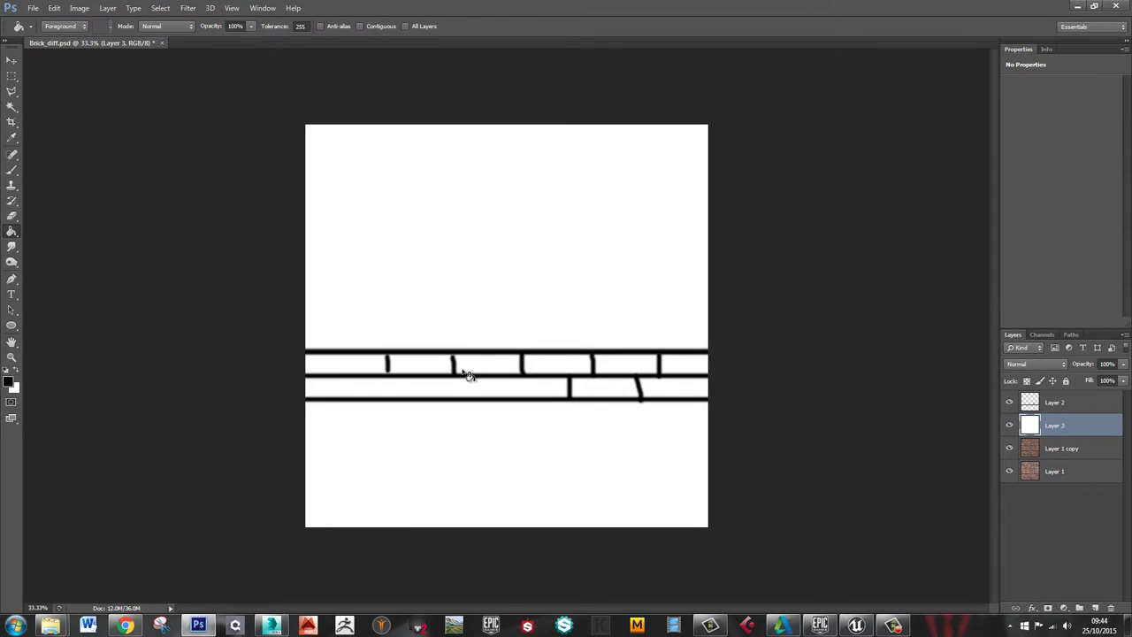
Duplicate Layer 1 copy, place the duplicate at the top of the layer stack, and set its opacity to 34%
left_click(1092, 471)
left_click(1077, 448)
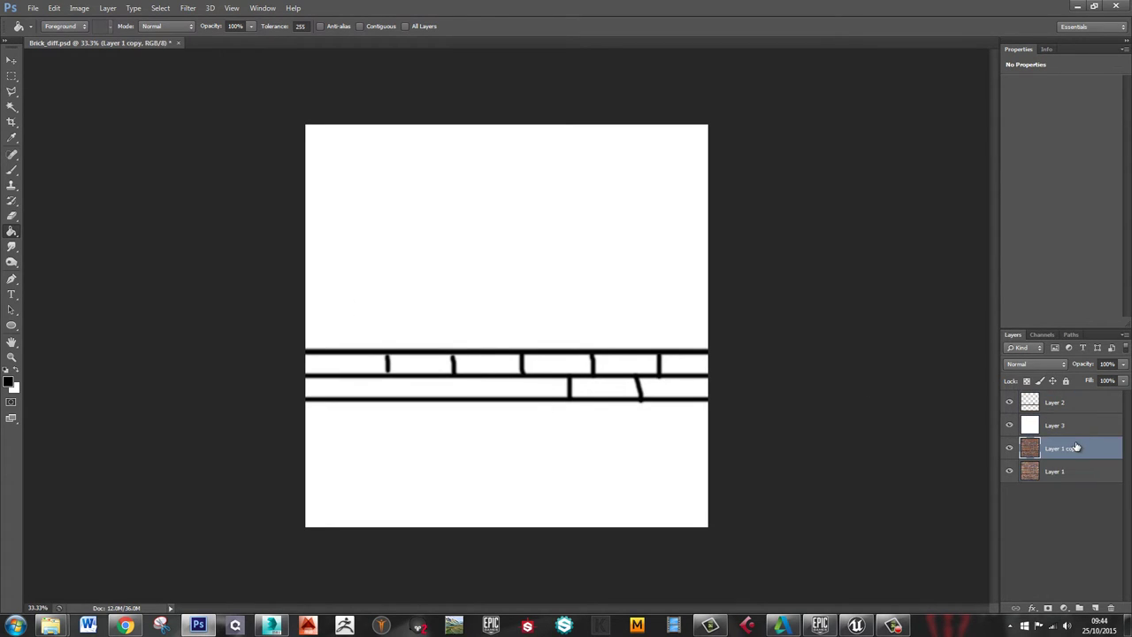
key("ctrl+j")
left_click_drag(1077, 448, 1054, 368)
type("34")
key("Return")
Desaturate the top brick layer with Hue/Saturation at Saturation -100 and lower its opacity to 22%
key("ctrl+u")
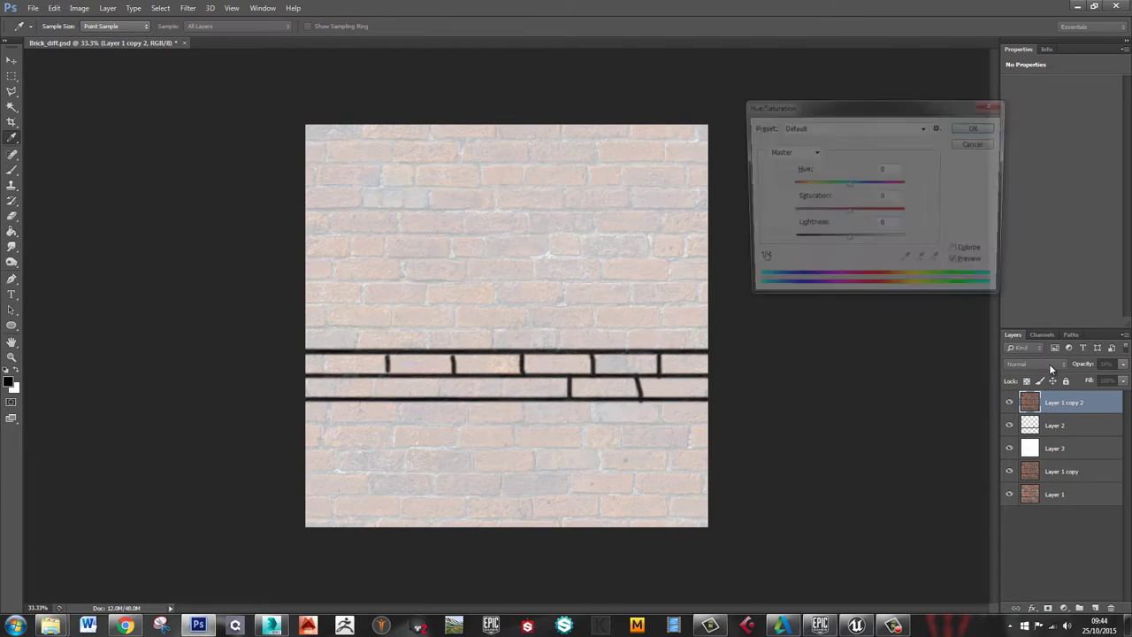
left_click_drag(852, 215, 712, 211)
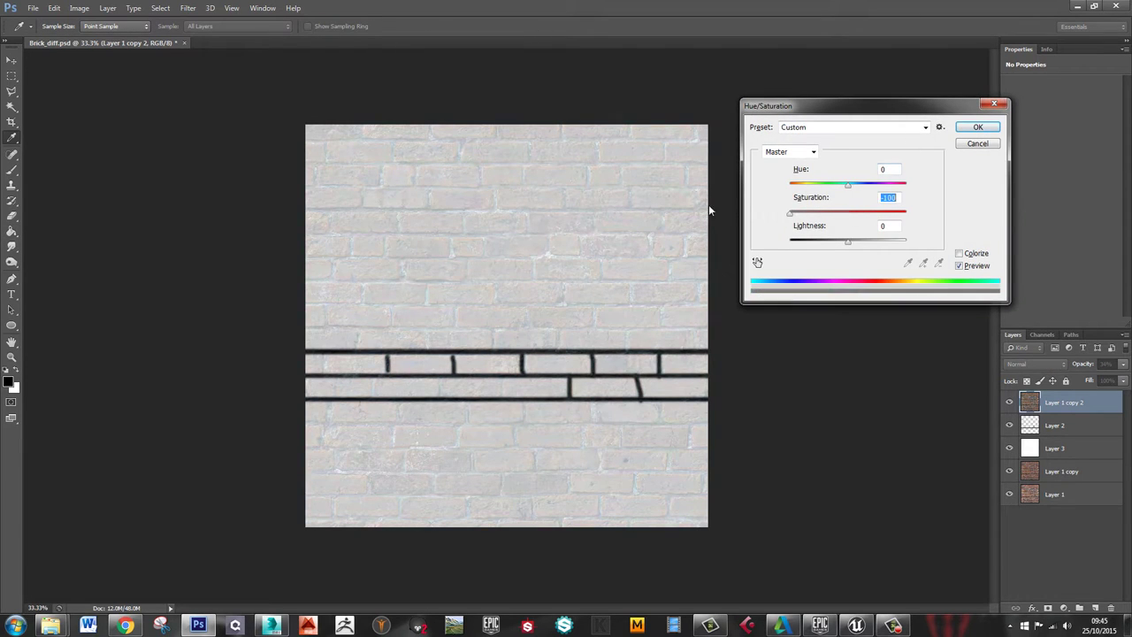
left_click(978, 127)
key("g")
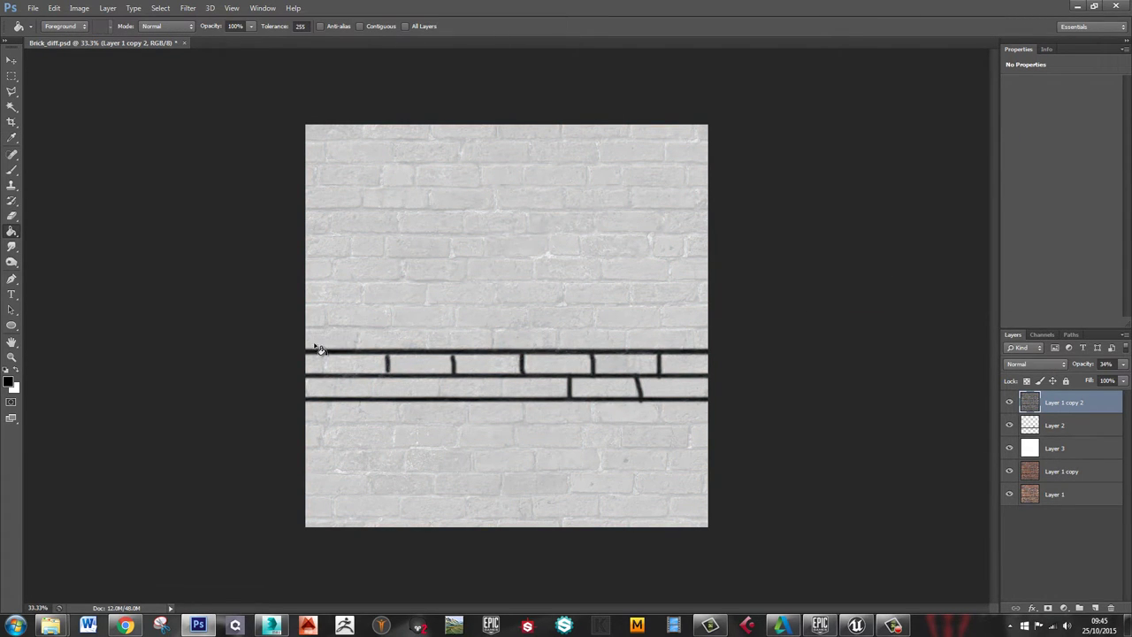
left_click_drag(1092, 368, 1086, 368)
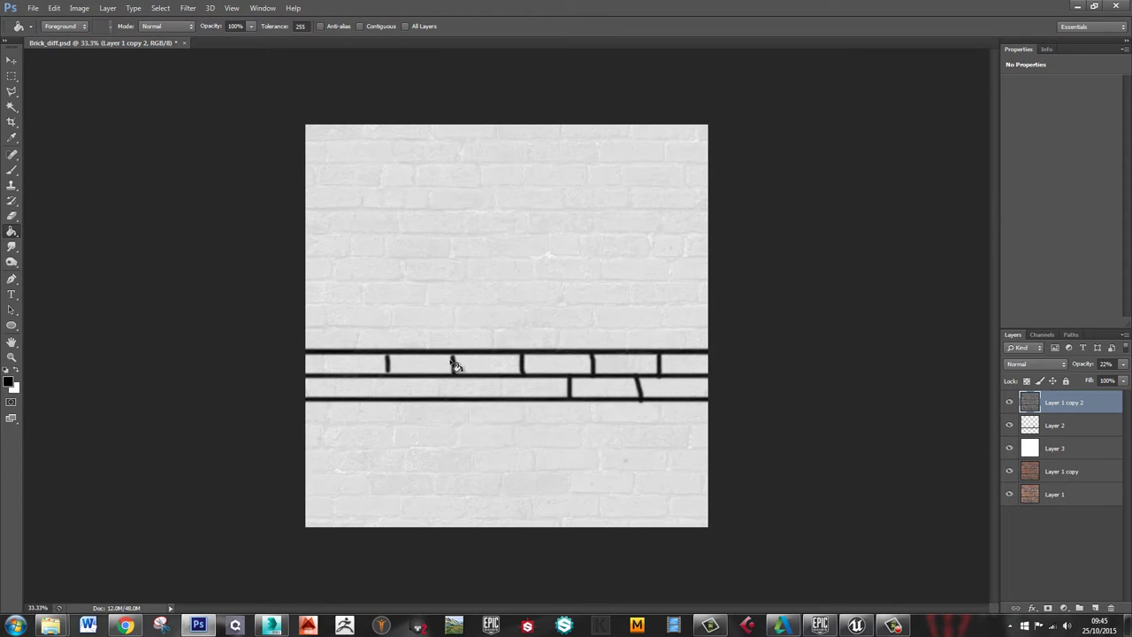
Inspect the soft edges of the painted mortar lines up close
key("ctrl+space")
left_click(445, 368, "ctrl")
left_click_drag(445, 368, 610, 368, "ctrl")
left_click(610, 367)
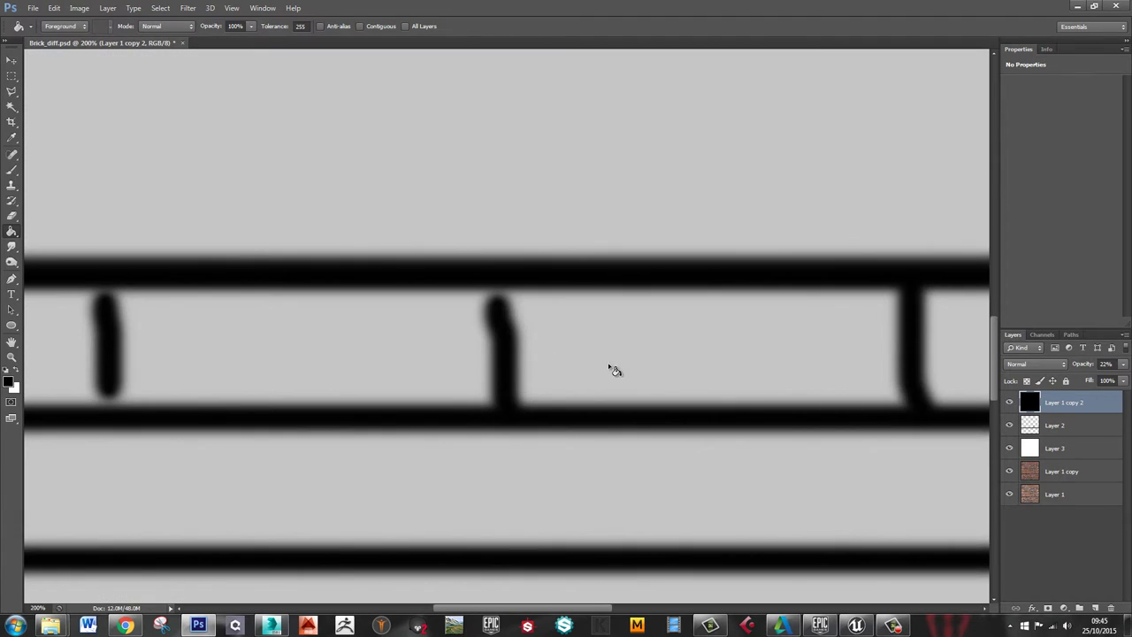
key("ctrl+minus")
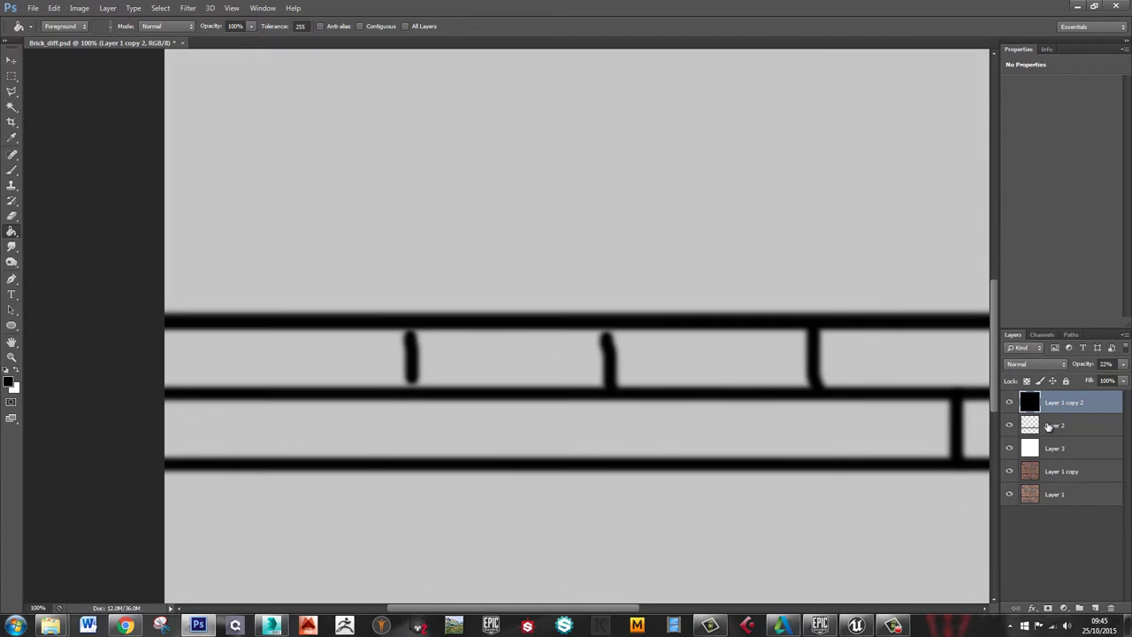
key("ctrl+z")
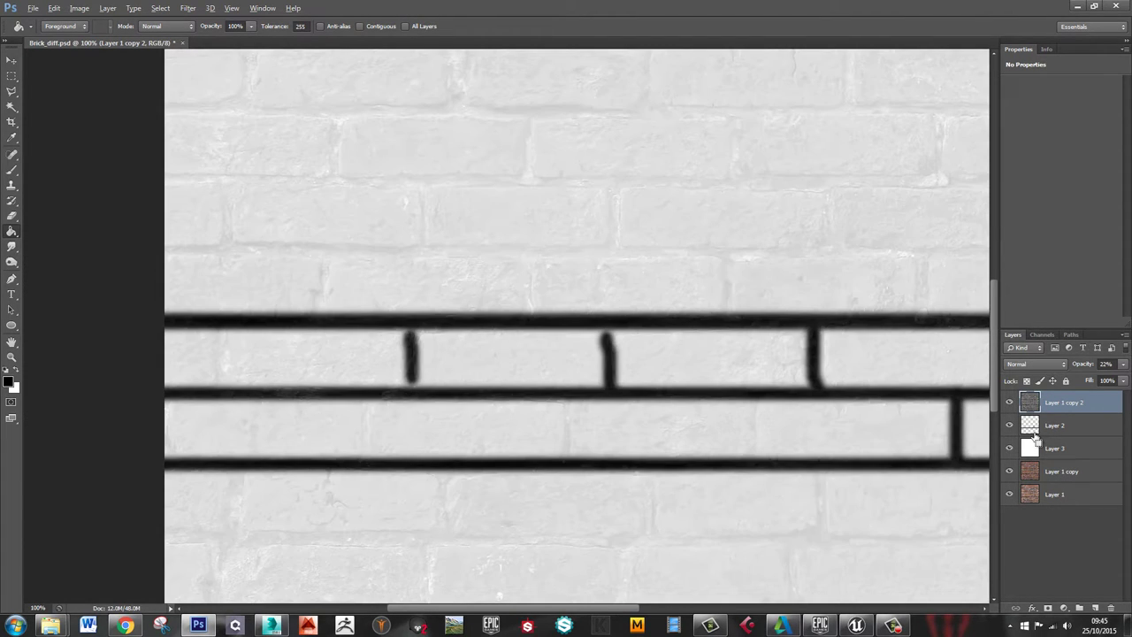
left_click_drag(870, 438, 496, 377)
left_click(557, 409, "alt")
key("ctrl+z")
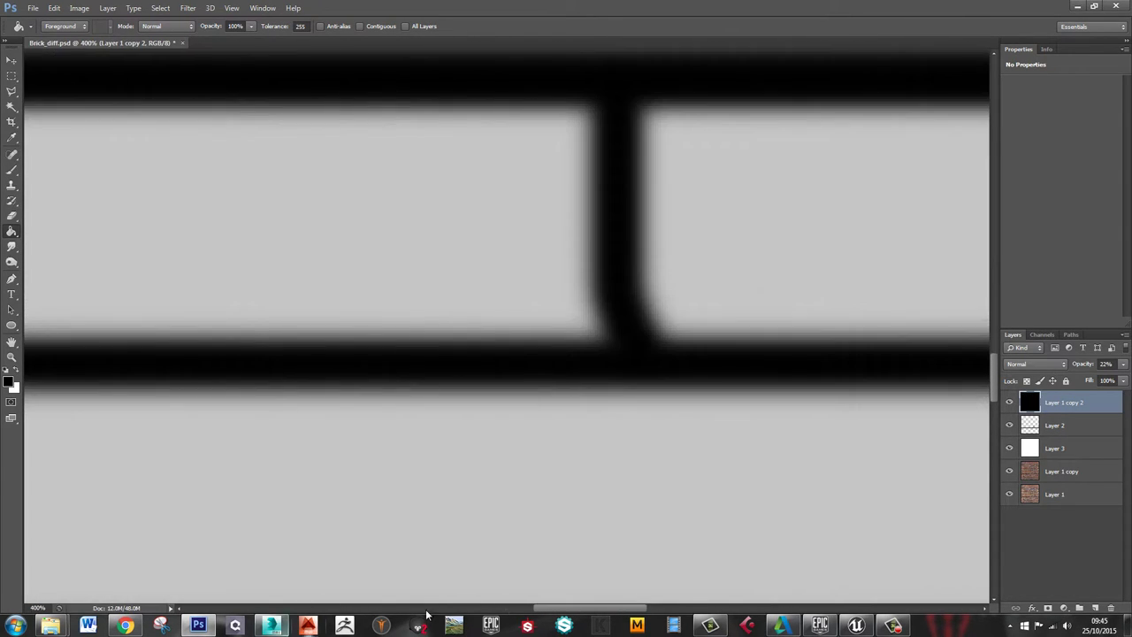
Switch to Unreal Editor and examine the Brick_nrm normal map up close and as a whole
left_click(855, 626)
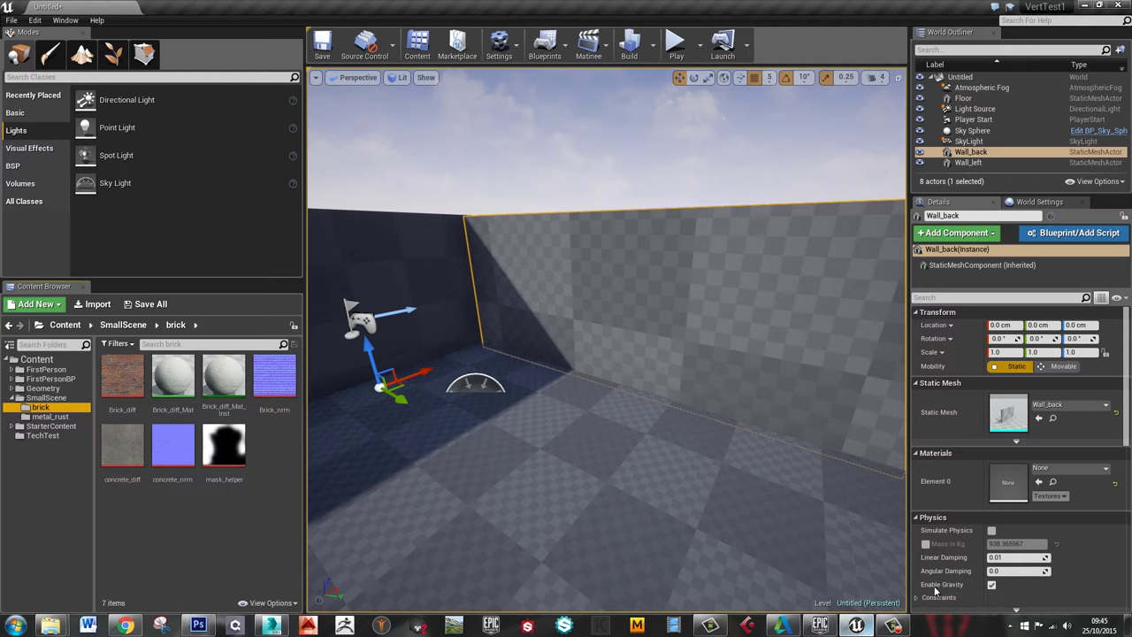
left_click(275, 378)
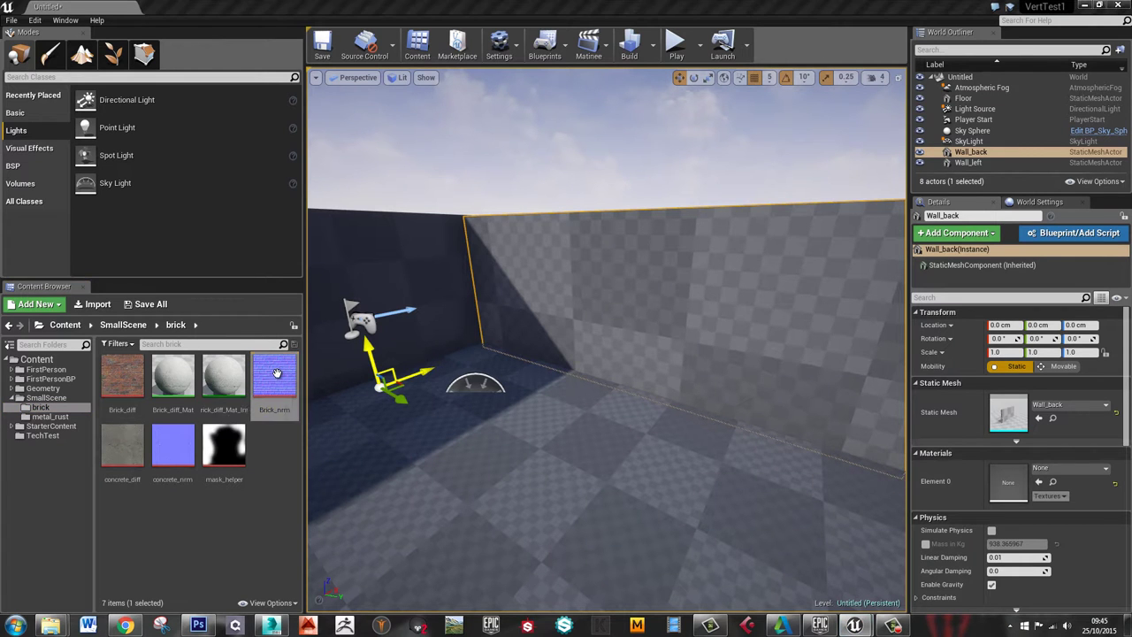
double_click(274, 379)
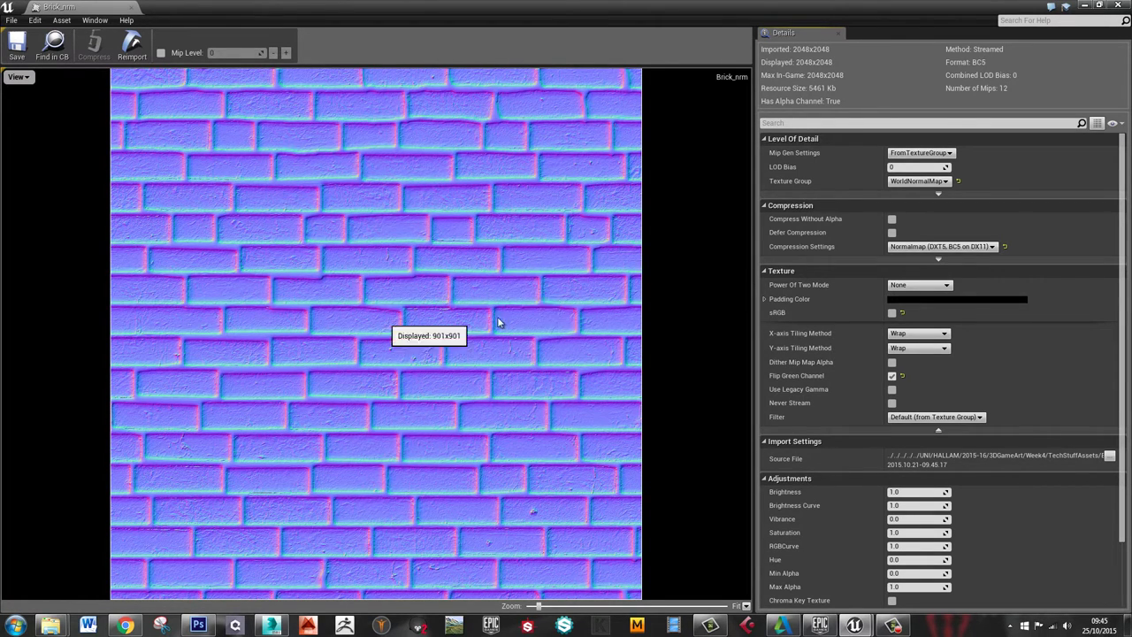
scroll(358, 316, "up", 5)
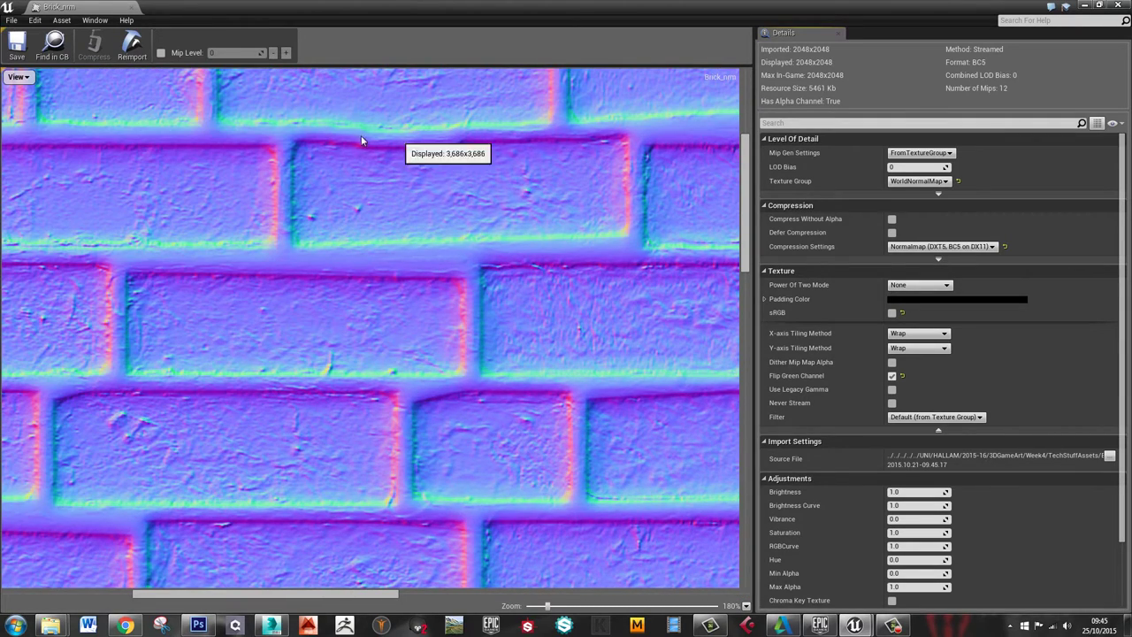
scroll(372, 190, "down", 3)
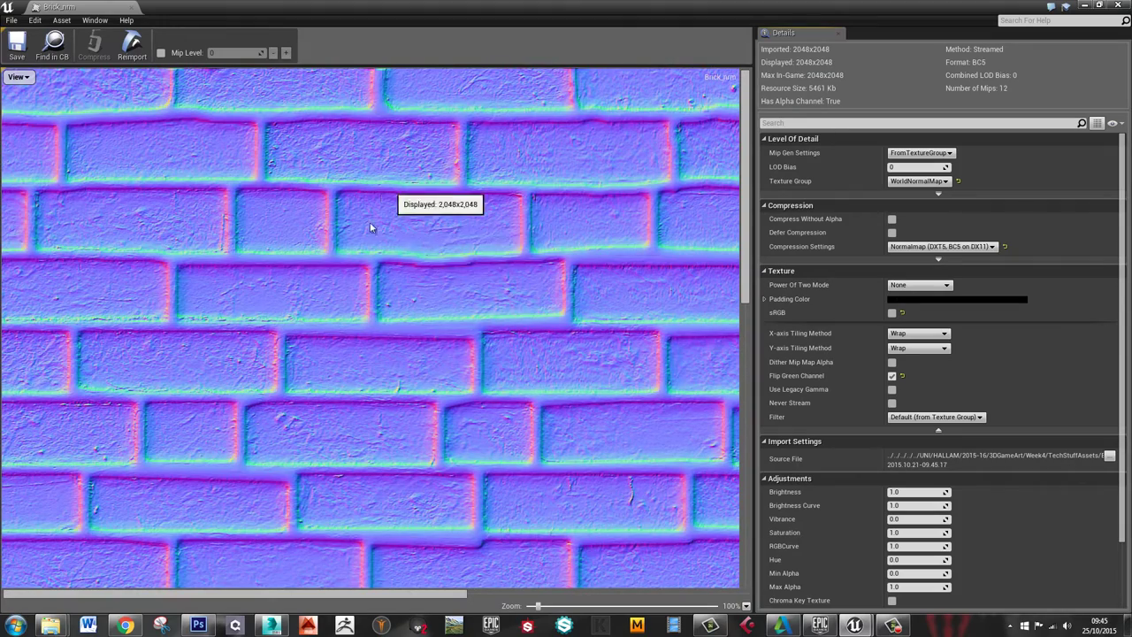
scroll(429, 285, "down", 6)
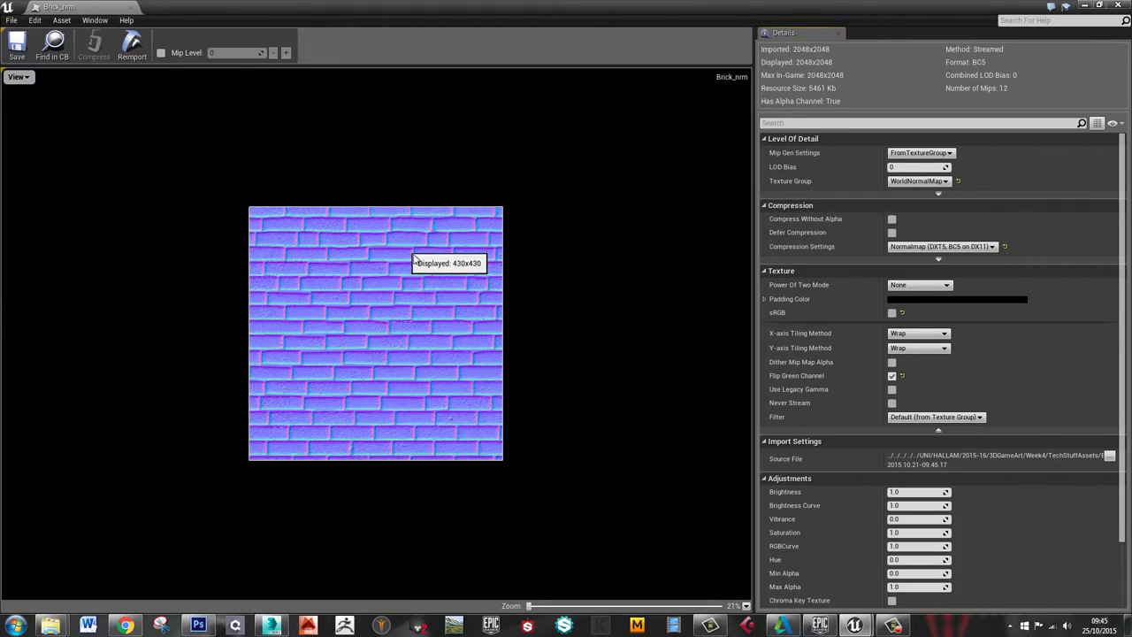
left_click(1124, 5)
left_click(232, 520)
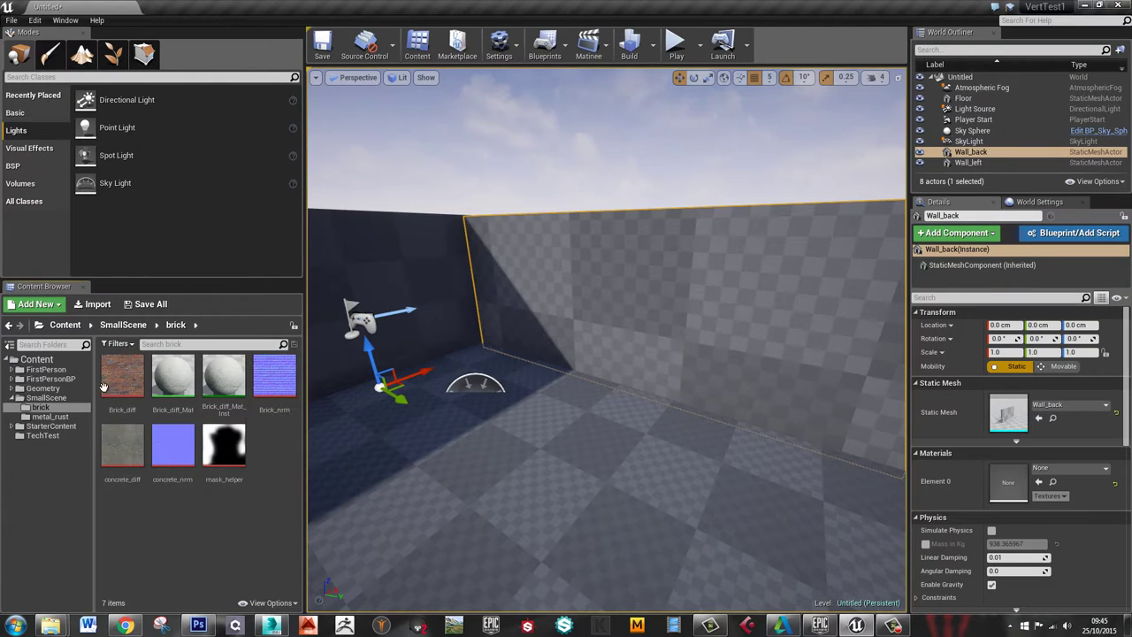
Create a material from the Brick_diff texture and name it Brick_Video
mouse_move(129, 388)
left_click(117, 381)
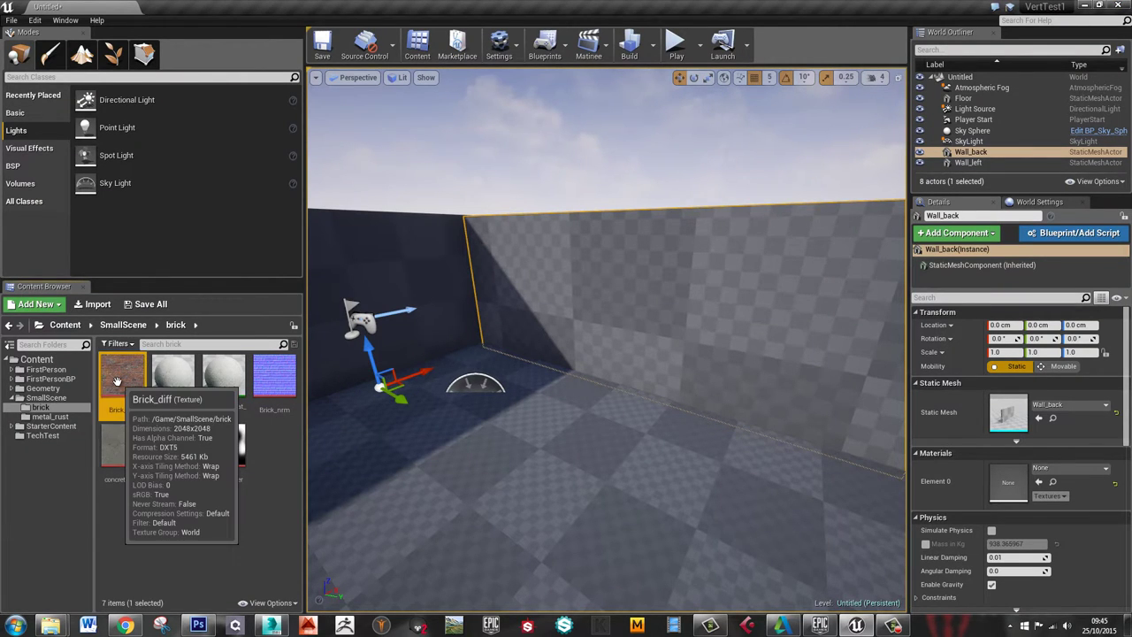
right_click(116, 380)
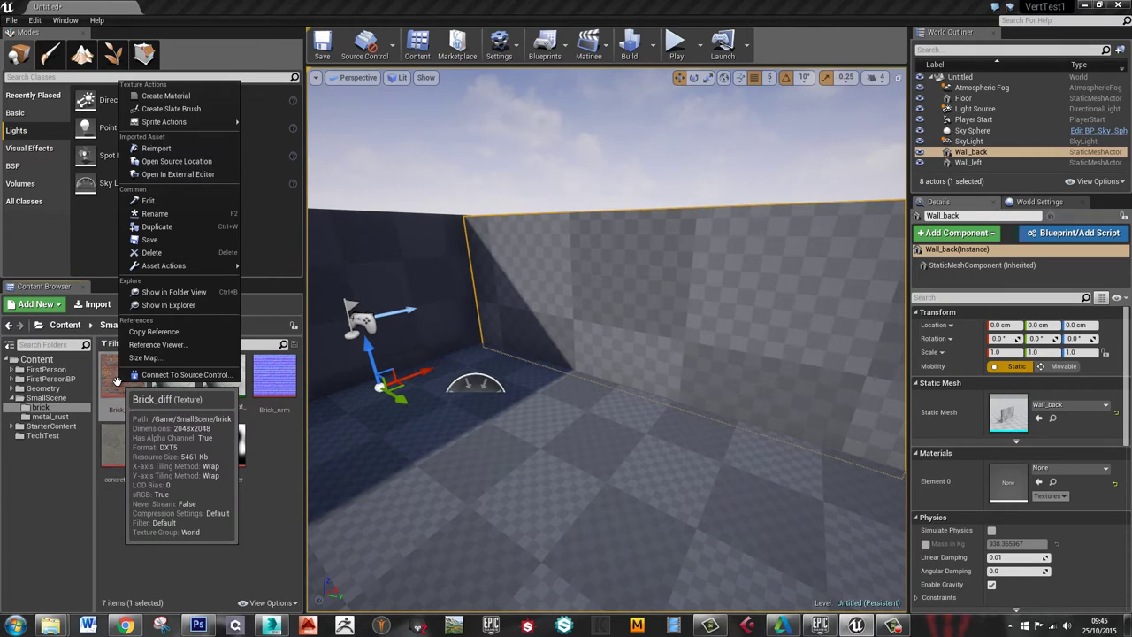
left_click(191, 98)
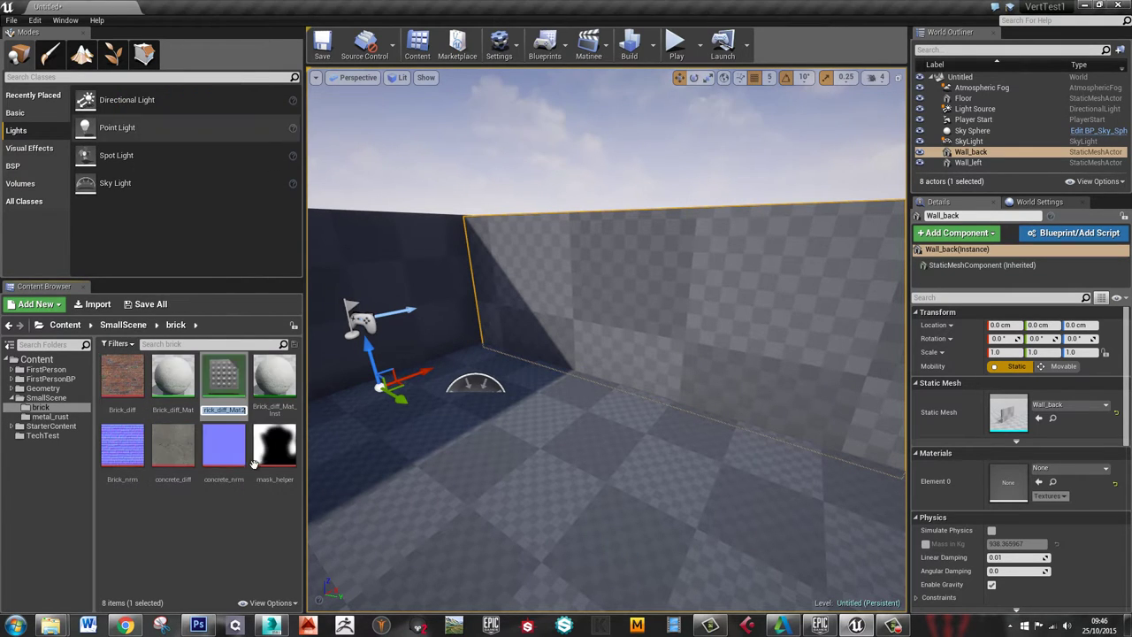
type("rick2M")
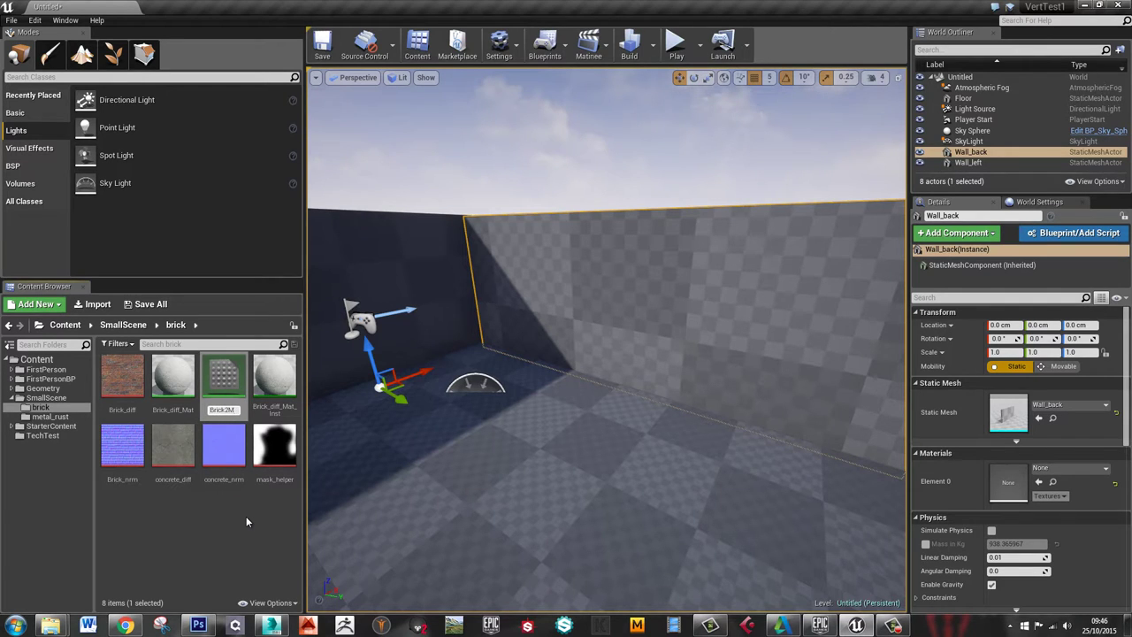
key("BackSpace")
key("BackSpace")
type("_Video")
key("Return")
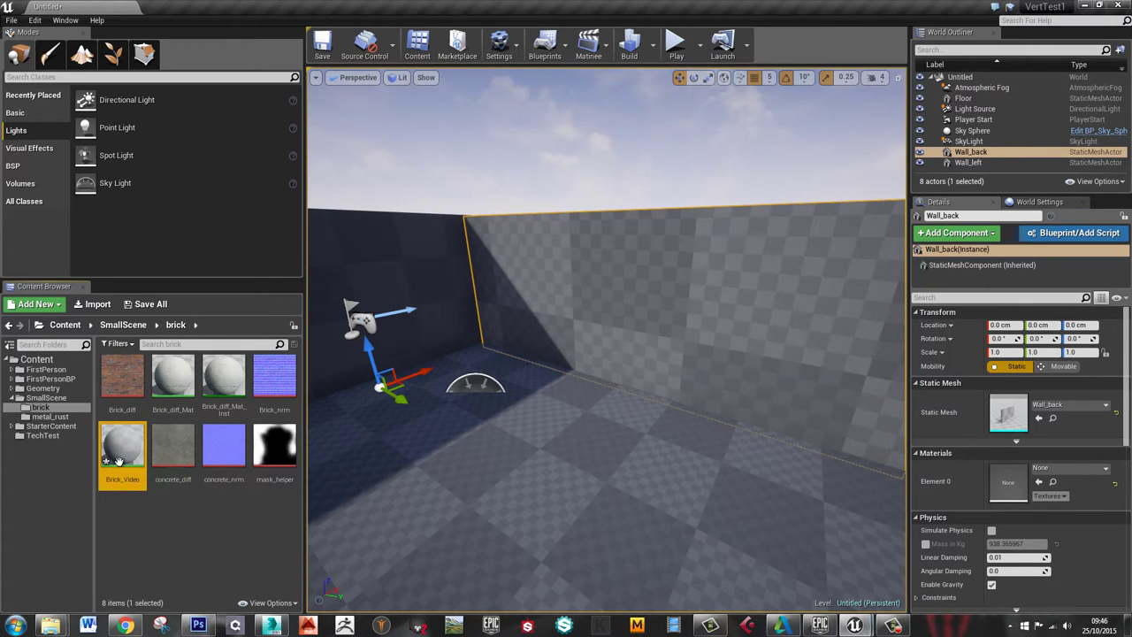
Open the Brick_Video material and move its Texture Sample node well away from the main material node
double_click(119, 456)
right_click_drag(597, 343, 755, 383)
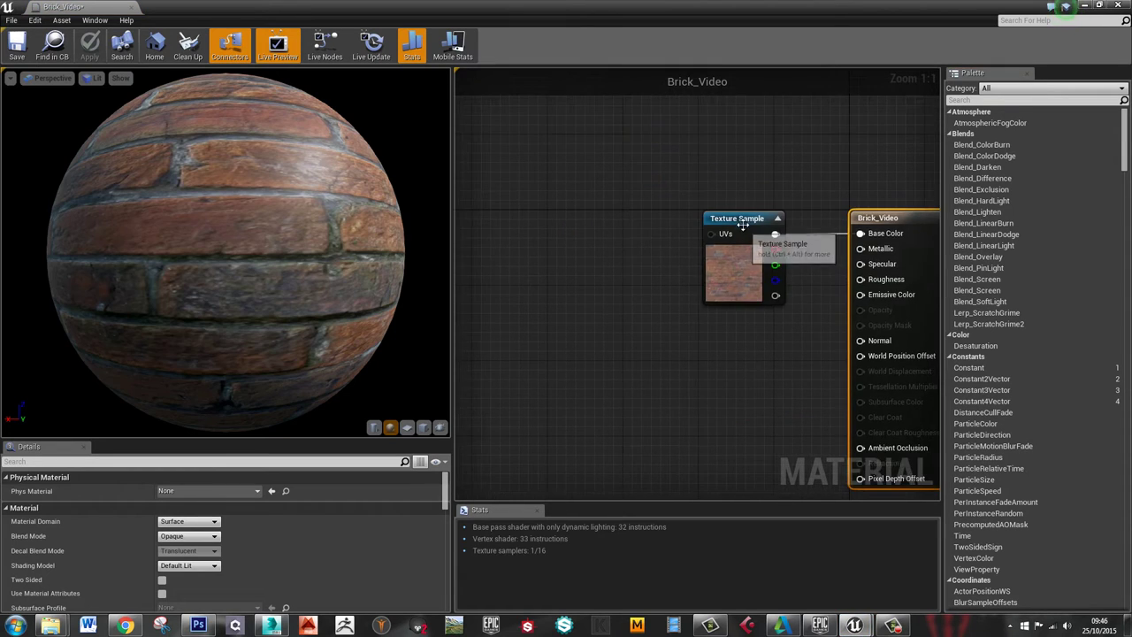
left_click_drag(739, 219, 497, 205)
right_click_drag(818, 292, 682, 209)
scroll(685, 209, "down", 1)
key("Home")
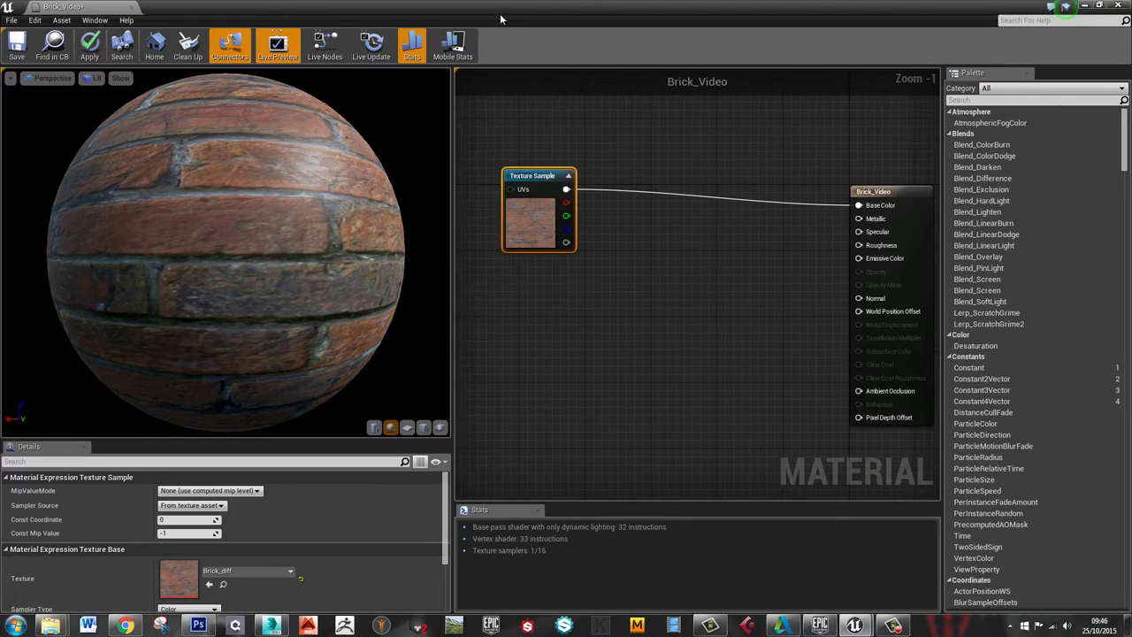
Add the Brick_nrm texture from the brick folder to the material graph and connect it to the Normal input
left_click_drag(504, 7, 712, 87)
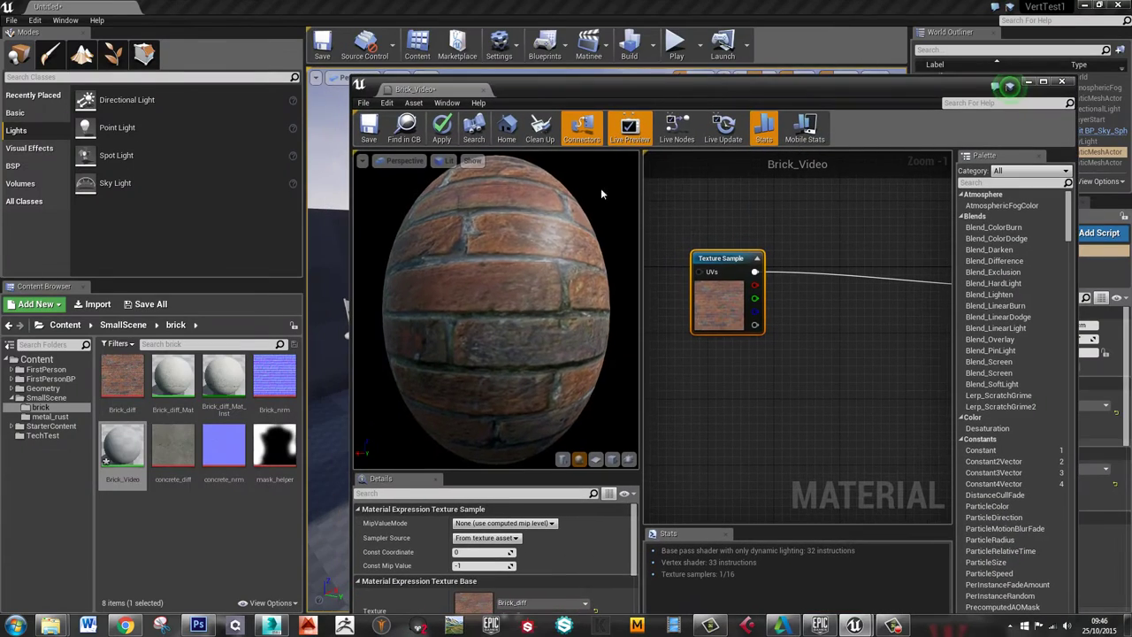
left_click_drag(284, 390, 717, 442)
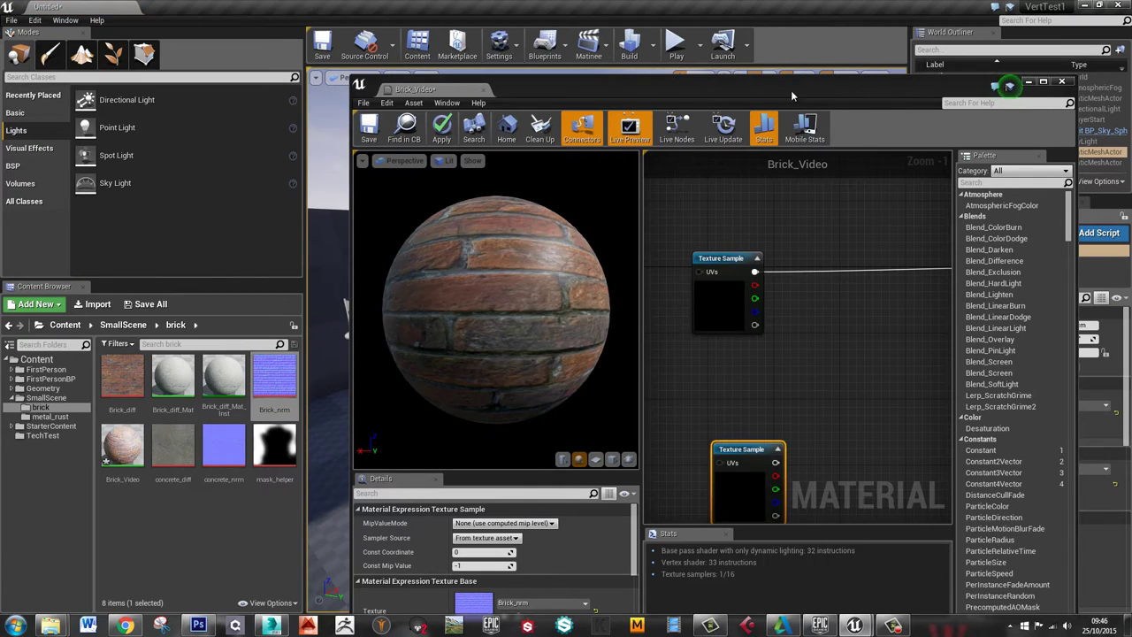
left_click_drag(773, 84, 568, 0)
right_click_drag(722, 432, 645, 390)
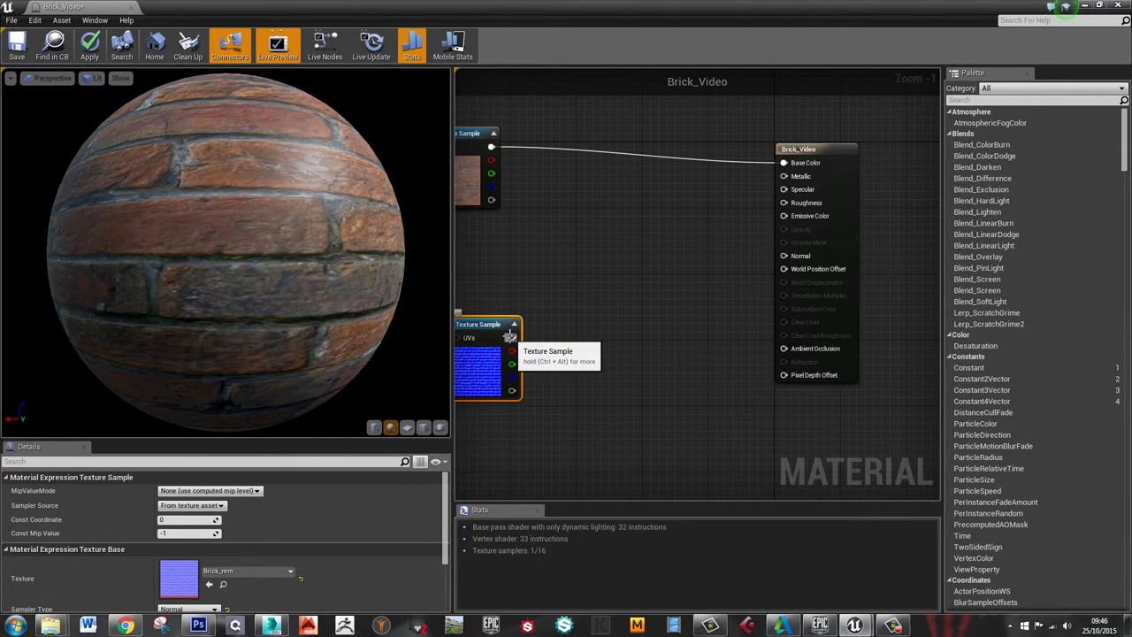
left_click_drag(512, 337, 787, 256)
right_click_drag(526, 277, 592, 269)
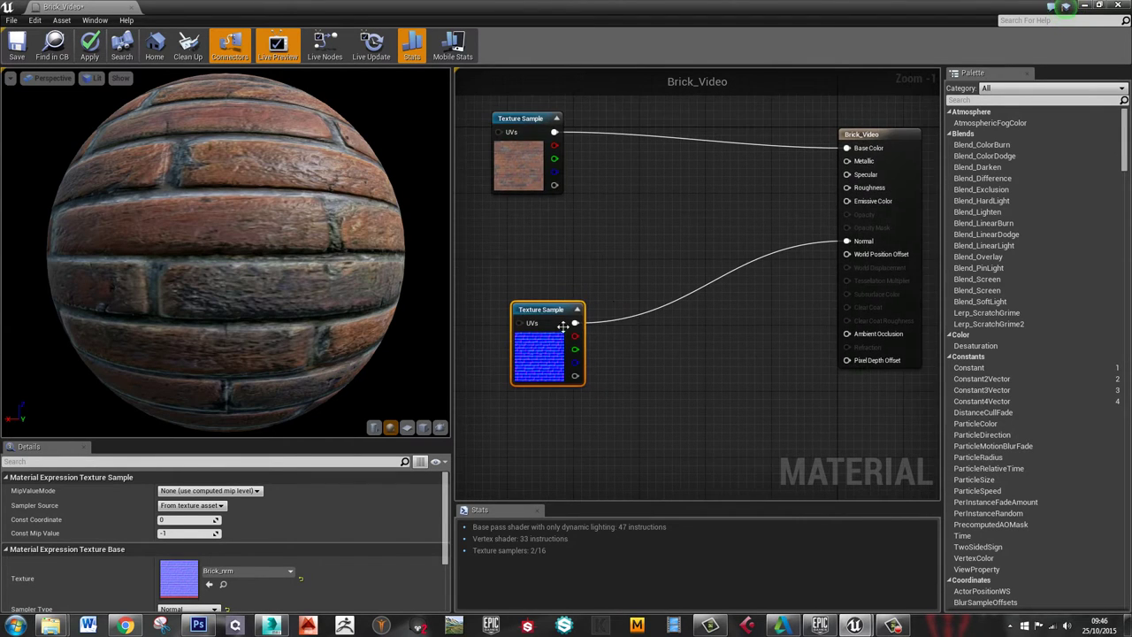
Reposition the normal map's Texture Sample node, save the Brick_Video material, and move its editor window off the level editor
left_click_drag(563, 327, 552, 343)
left_click_drag(528, 137, 527, 138)
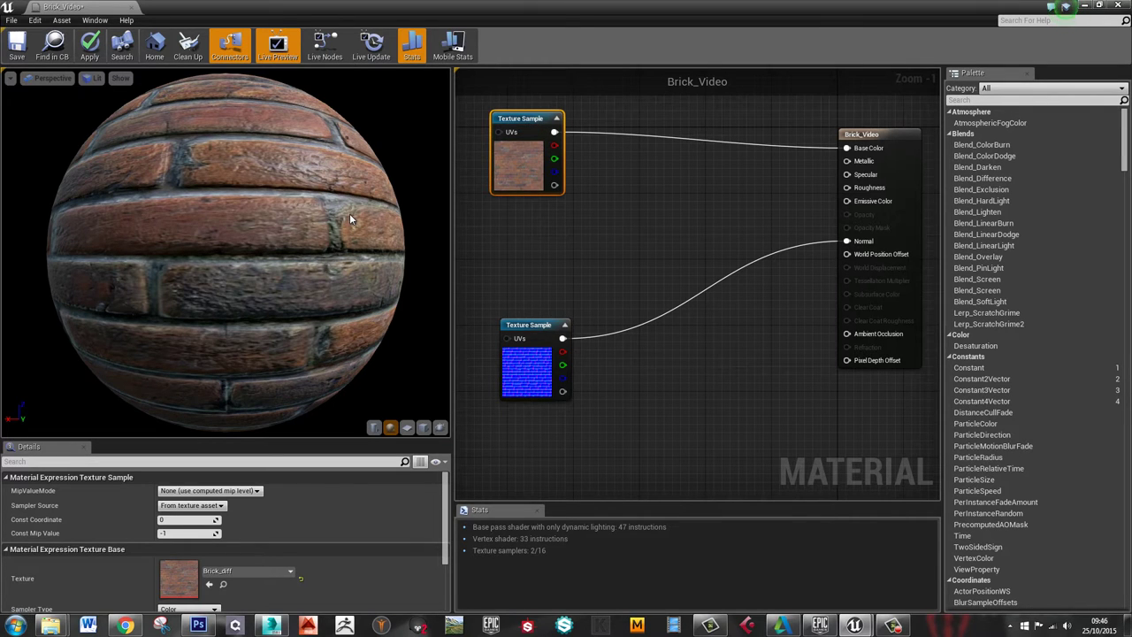
left_click_drag(544, 327, 495, 368)
right_click_drag(597, 390, 689, 339)
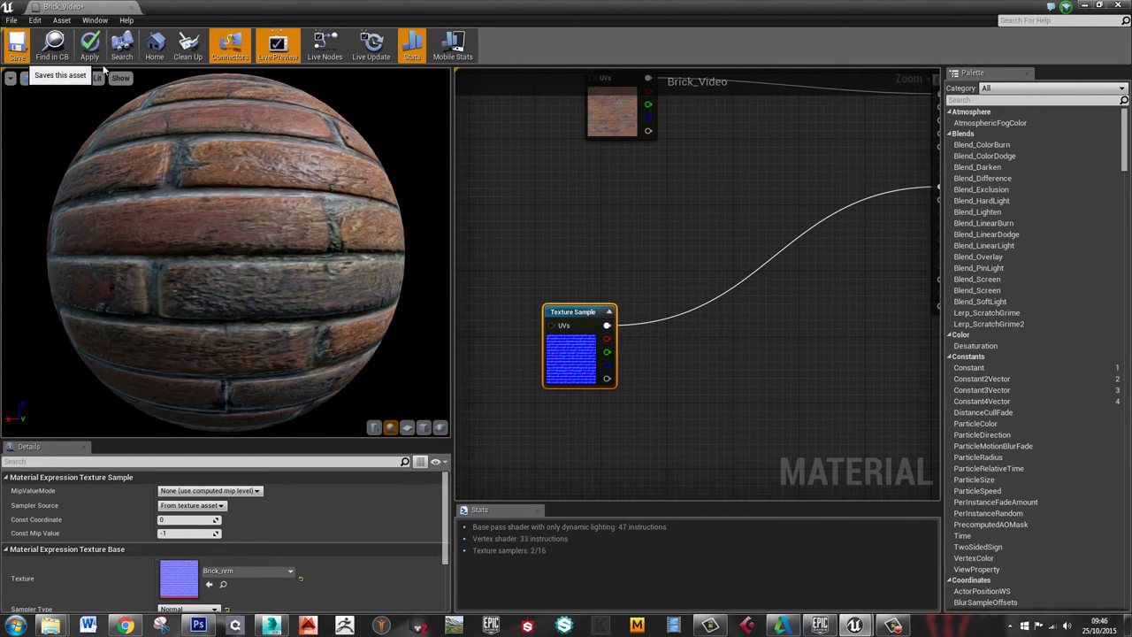
left_click(17, 43)
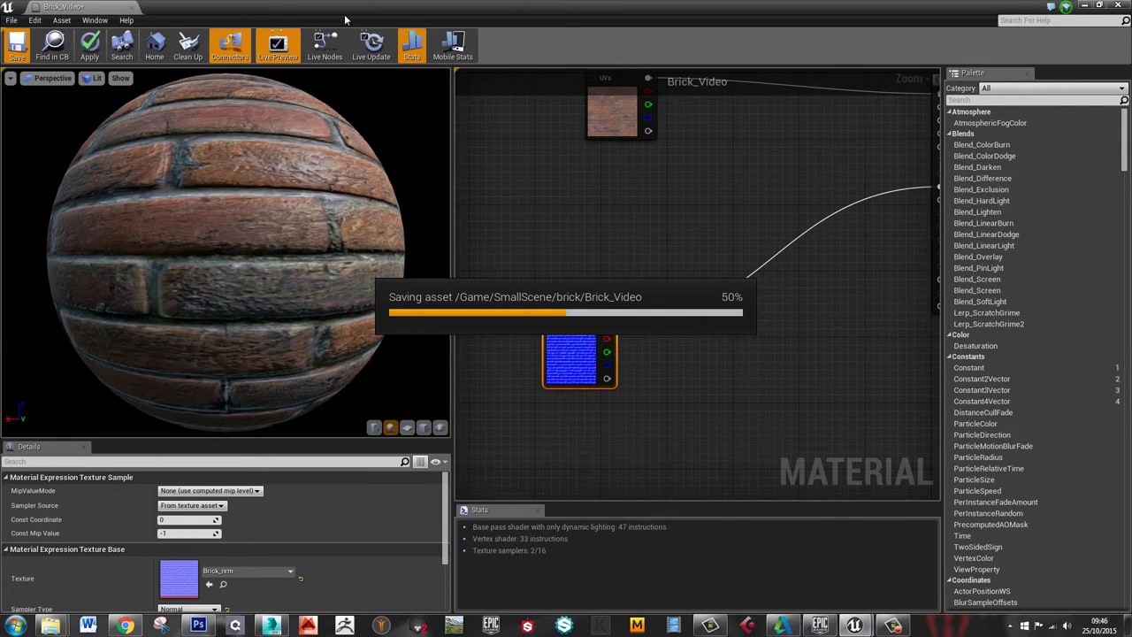
left_click_drag(341, 12, 1131, 278)
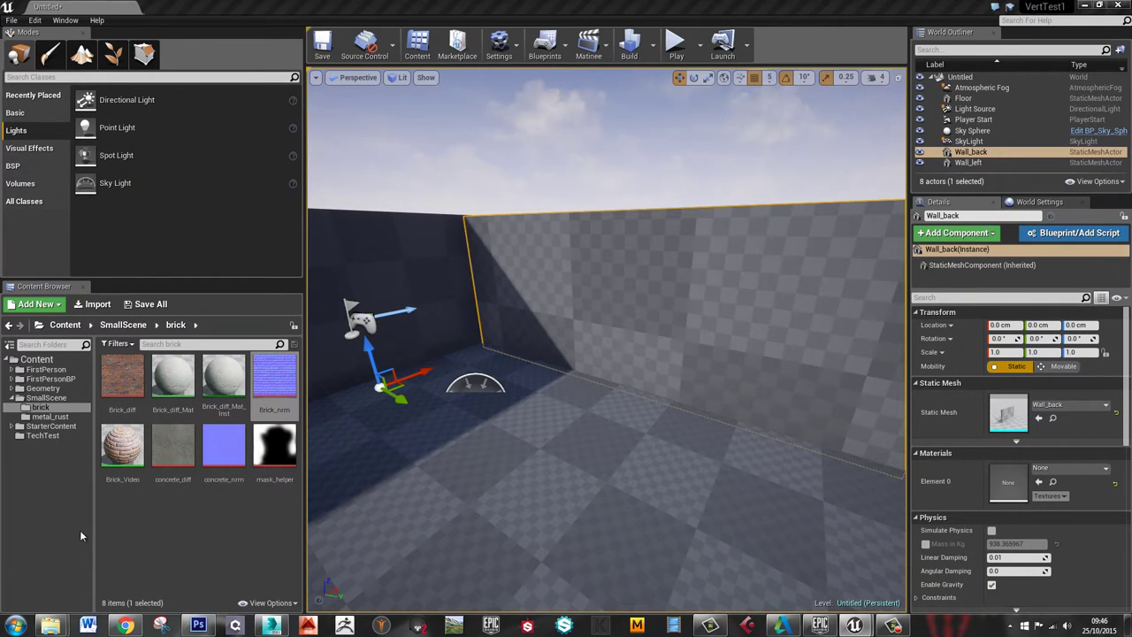
Create a material instance of Brick_Video in the brick folder, keeping the name Brick_Video_Inst
left_click(207, 540)
right_click(126, 455)
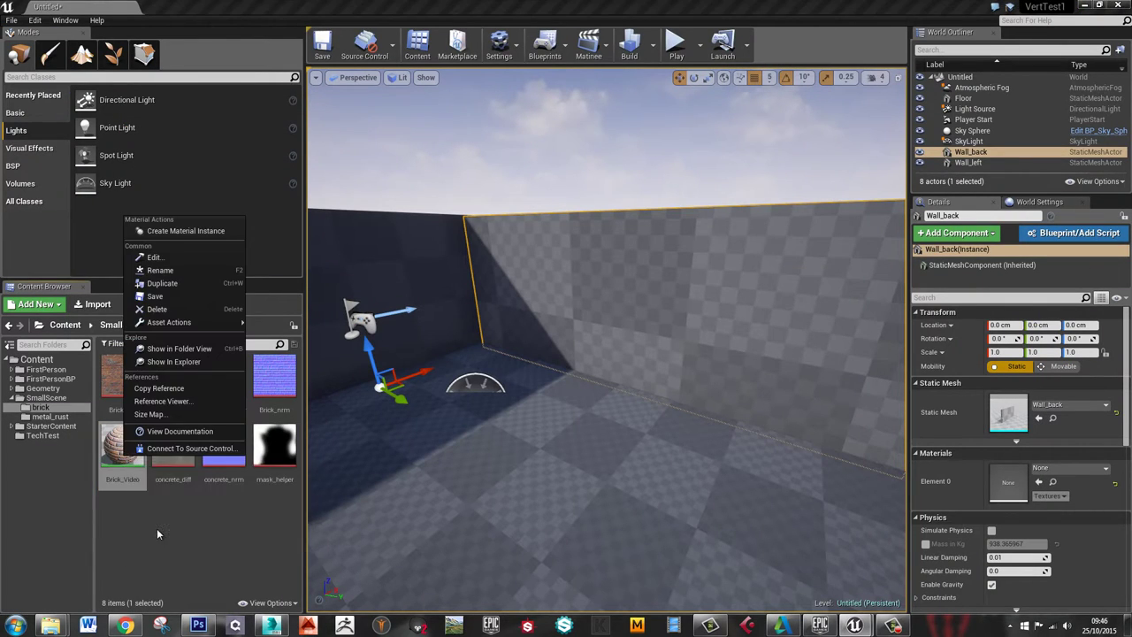
left_click(157, 529)
right_click(120, 442)
left_click(200, 217)
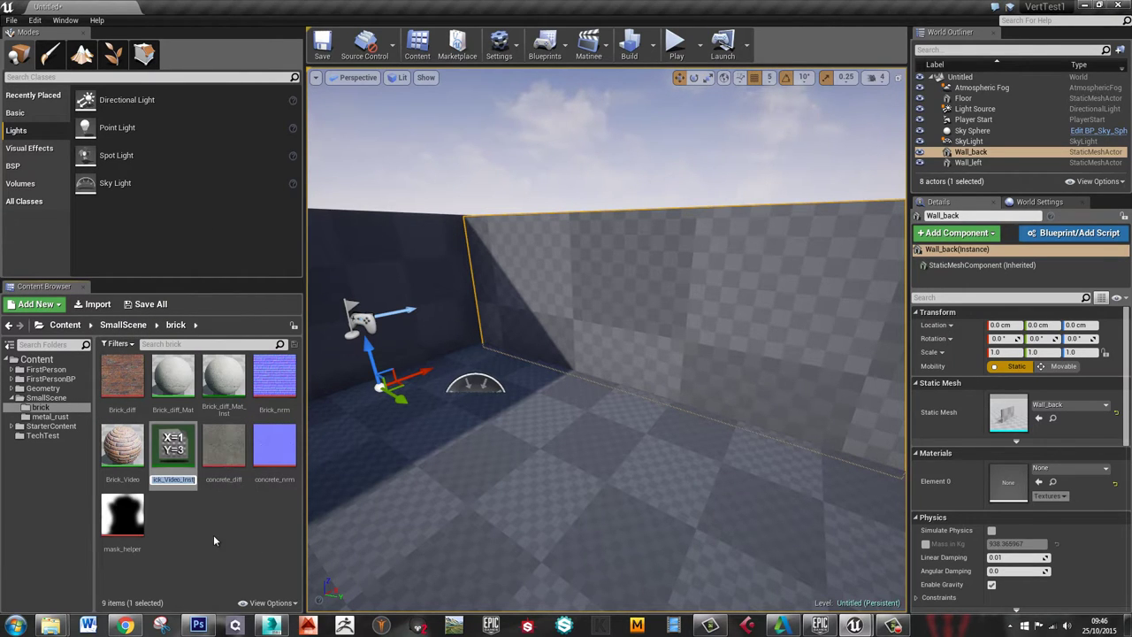
key("Return")
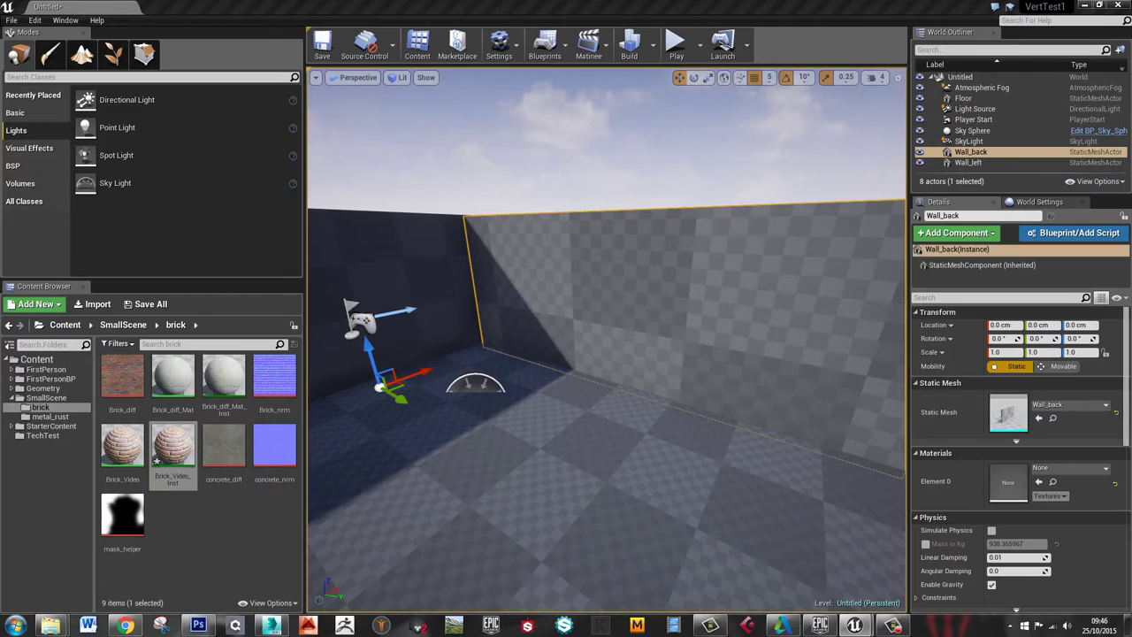
Open Brick_Video_Inst to inspect it, and apply this material instance to the back wall in the level
double_click(172, 447)
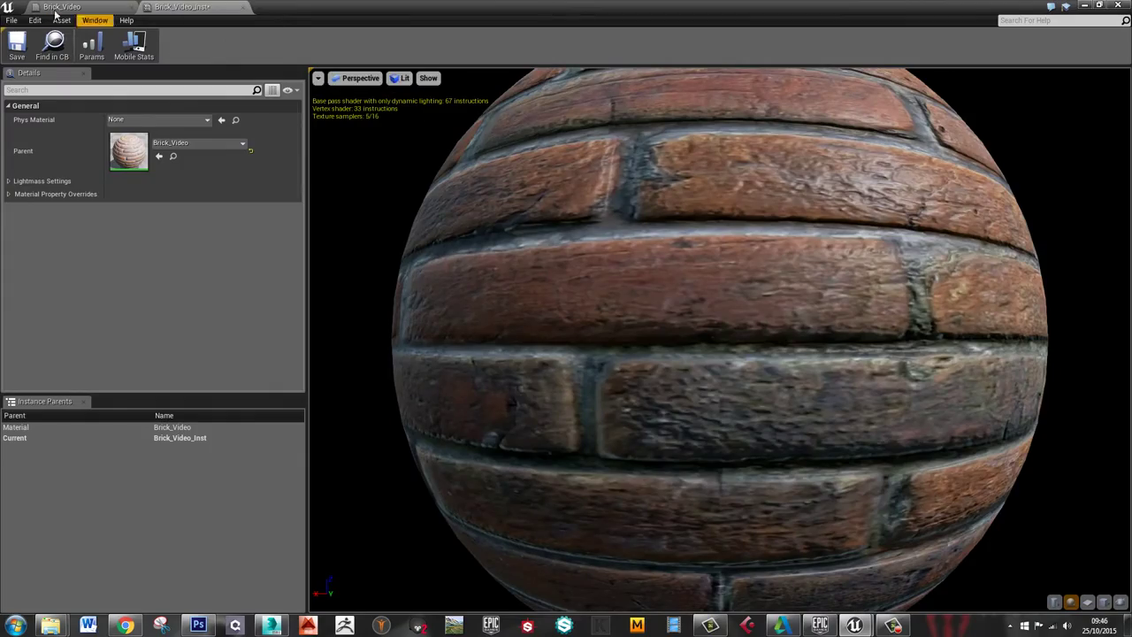
left_click(62, 7)
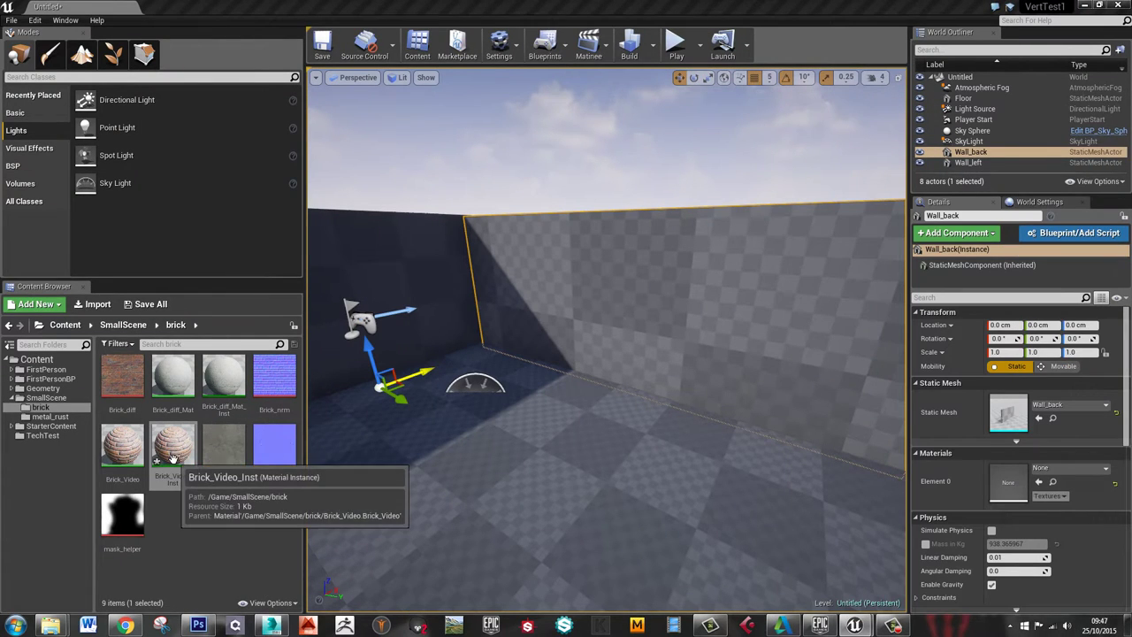
left_click_drag(174, 447, 725, 338)
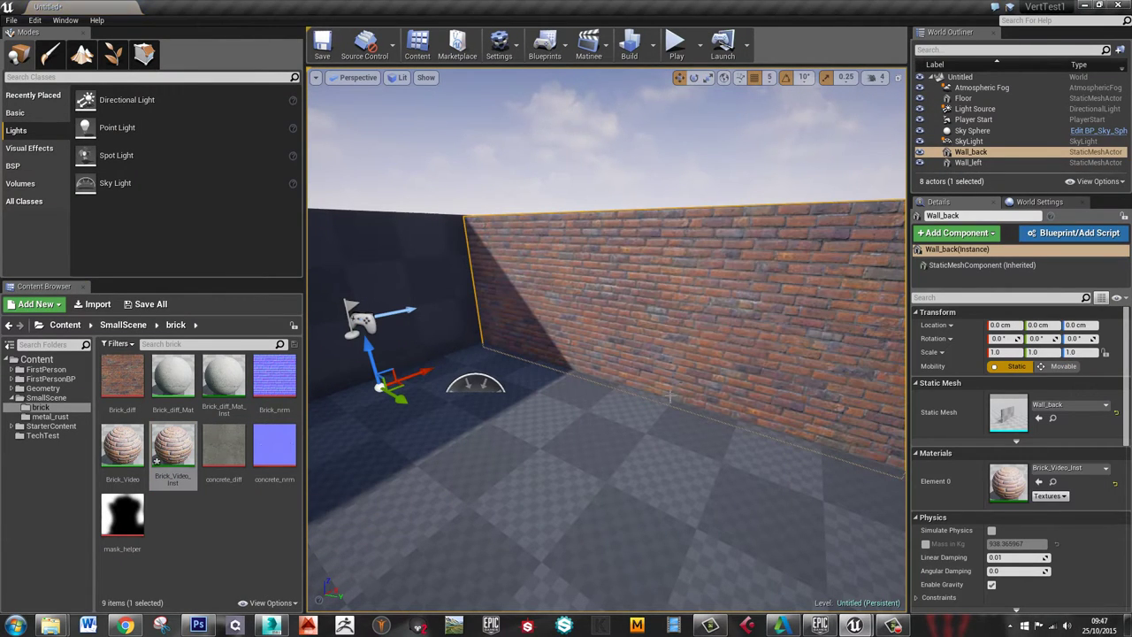
right_click_drag(670, 399, 703, 472)
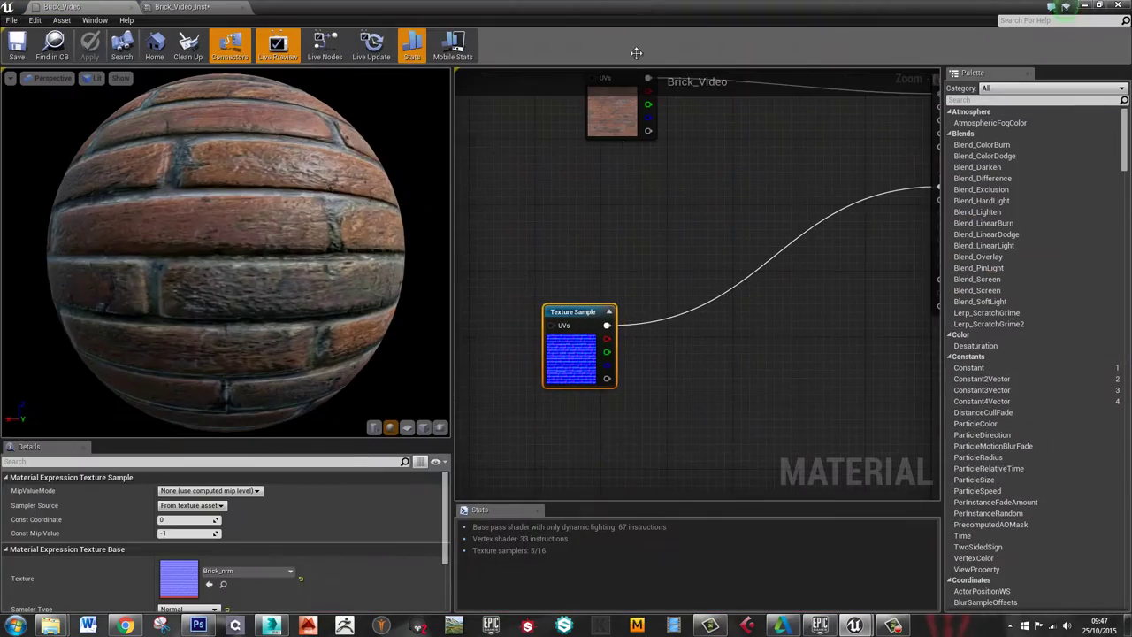
In the Brick_Video material graph, move the normal map's Texture Sample node further away from the main material node
right_click_drag(662, 187, 604, 355)
scroll(681, 458, "down", 2)
right_click_drag(681, 458, 686, 292)
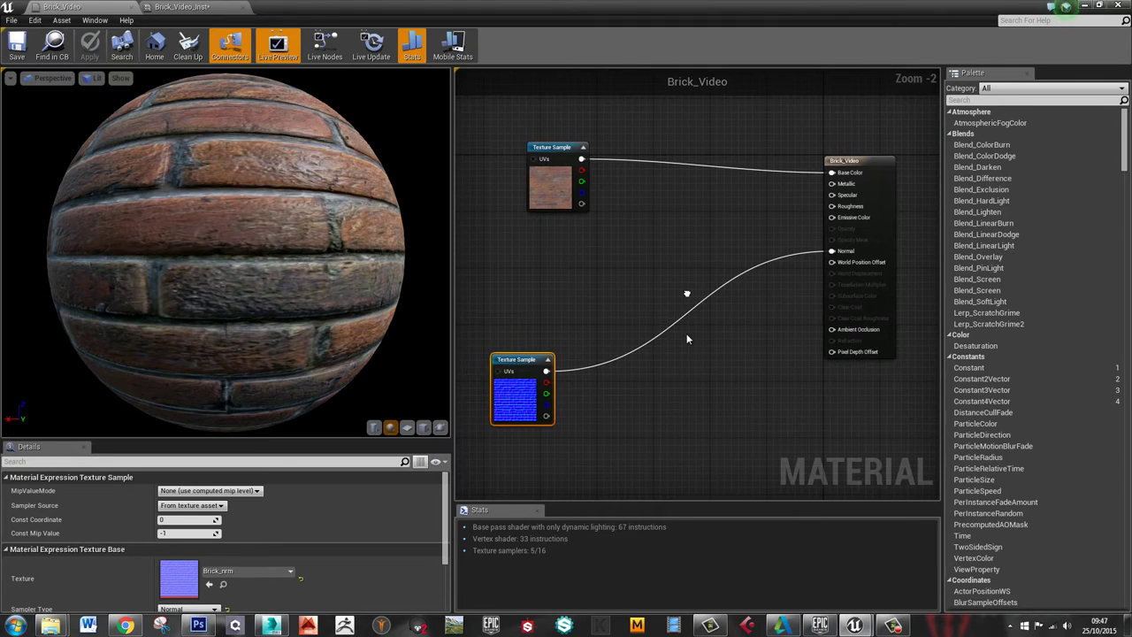
left_click_drag(505, 367, 486, 380)
left_click(552, 364)
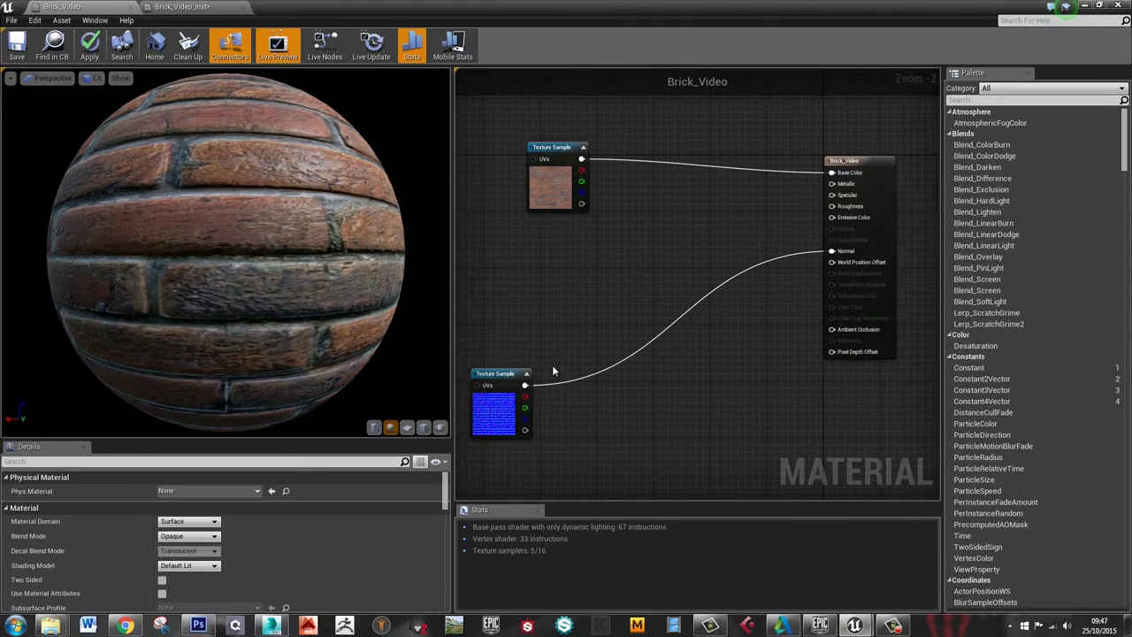
right_click_drag(552, 365, 567, 347)
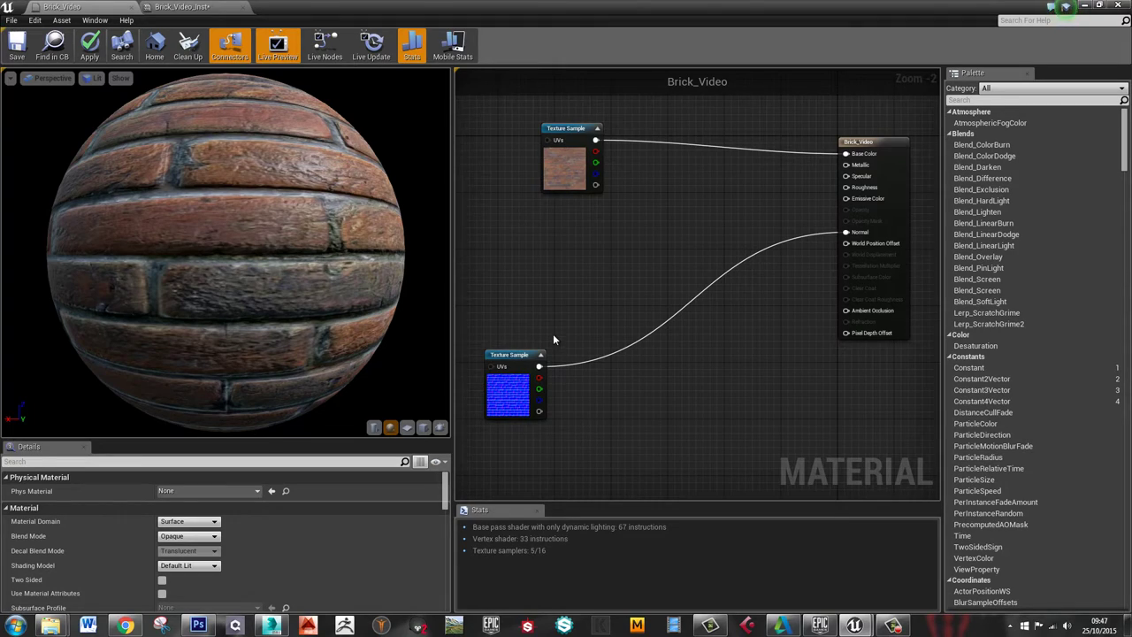
left_click_drag(431, 9, 619, 1)
right_click_drag(619, 457, 633, 449)
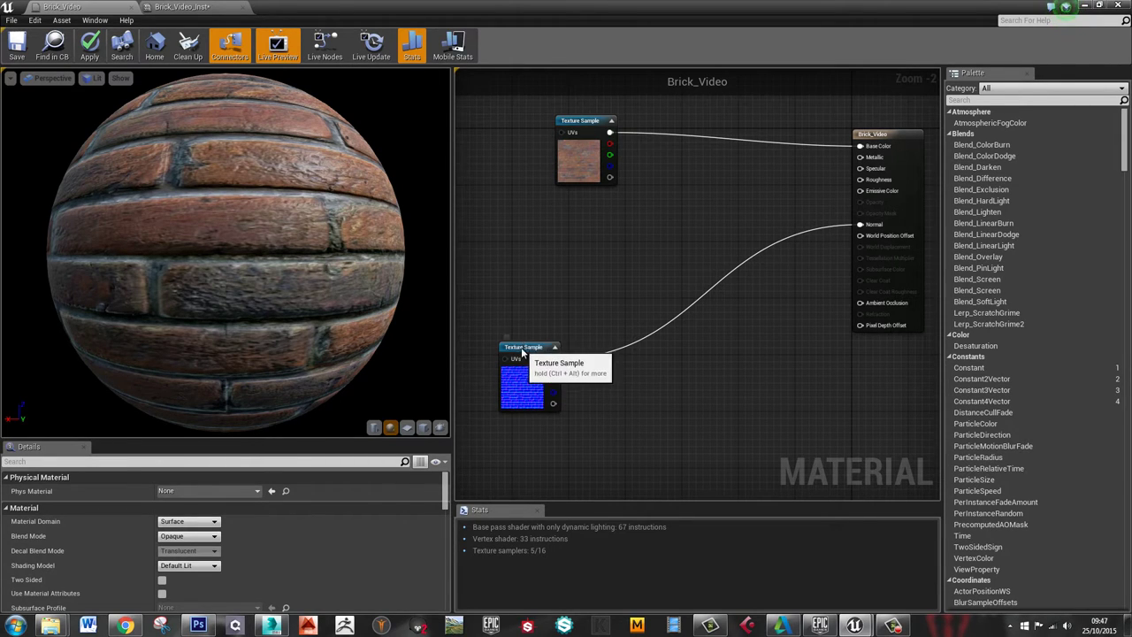
left_click_drag(522, 352, 499, 359)
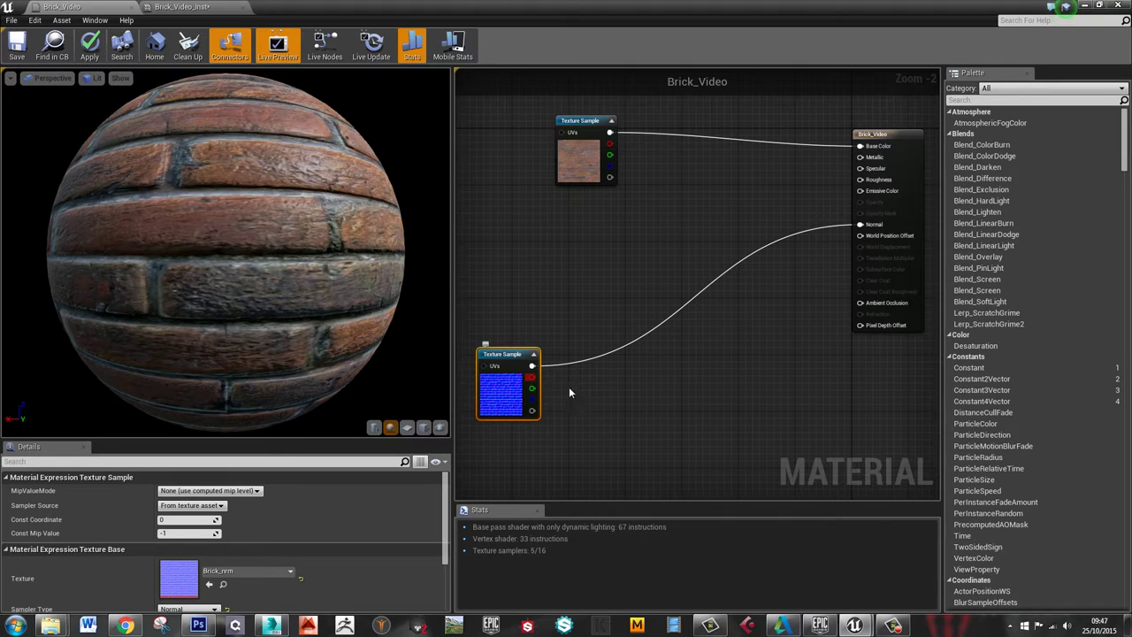
left_click(566, 395)
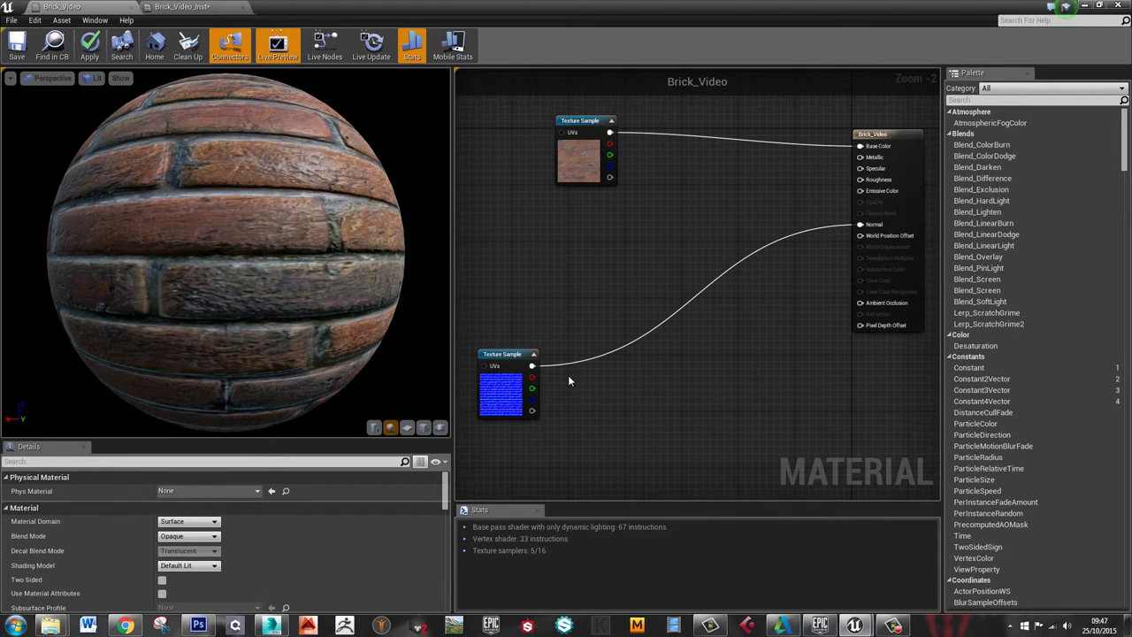
Add two Multiply nodes beside the normal map and connect its red and green channels to their A inputs
left_click(568, 375)
left_click_drag(601, 384, 628, 366)
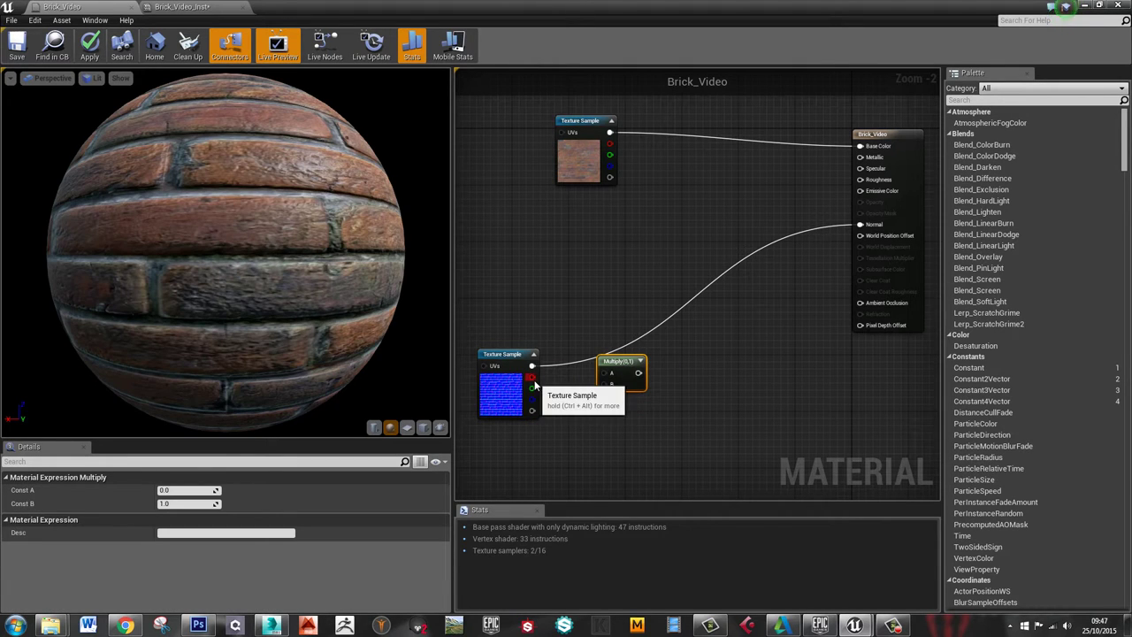
left_click_drag(535, 385, 610, 376)
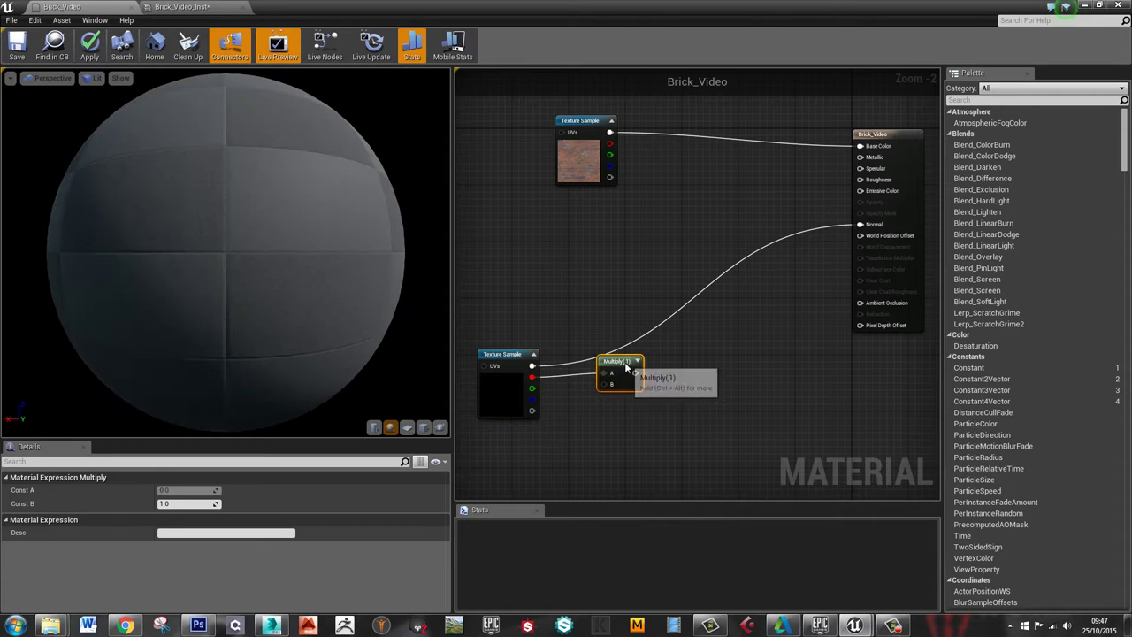
left_click(616, 416)
left_click(617, 421)
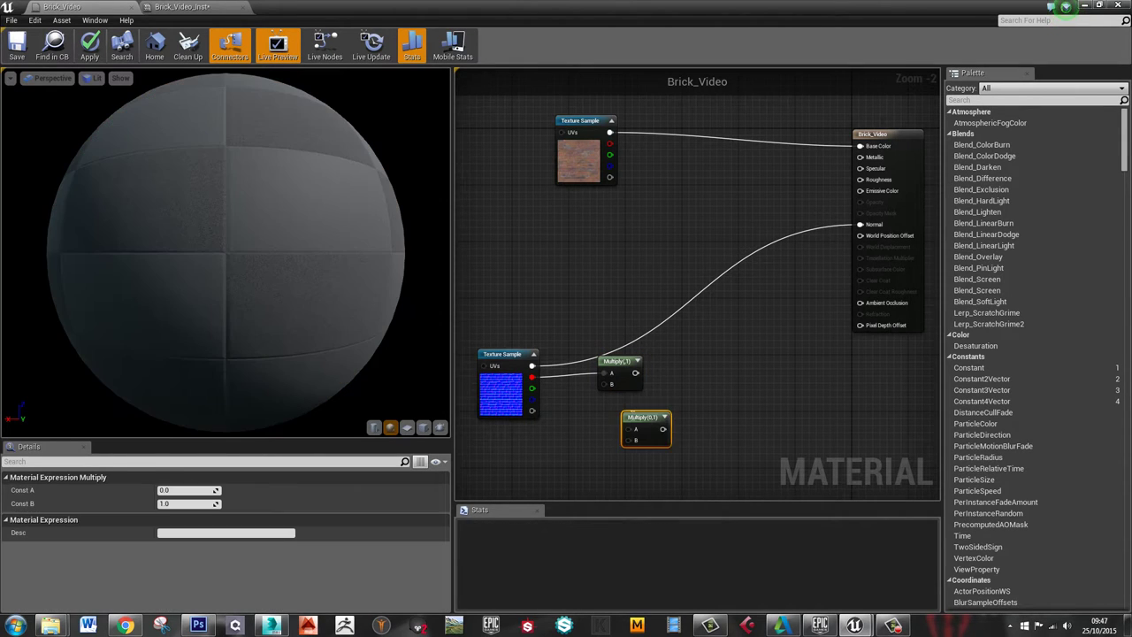
left_click_drag(650, 421, 628, 414)
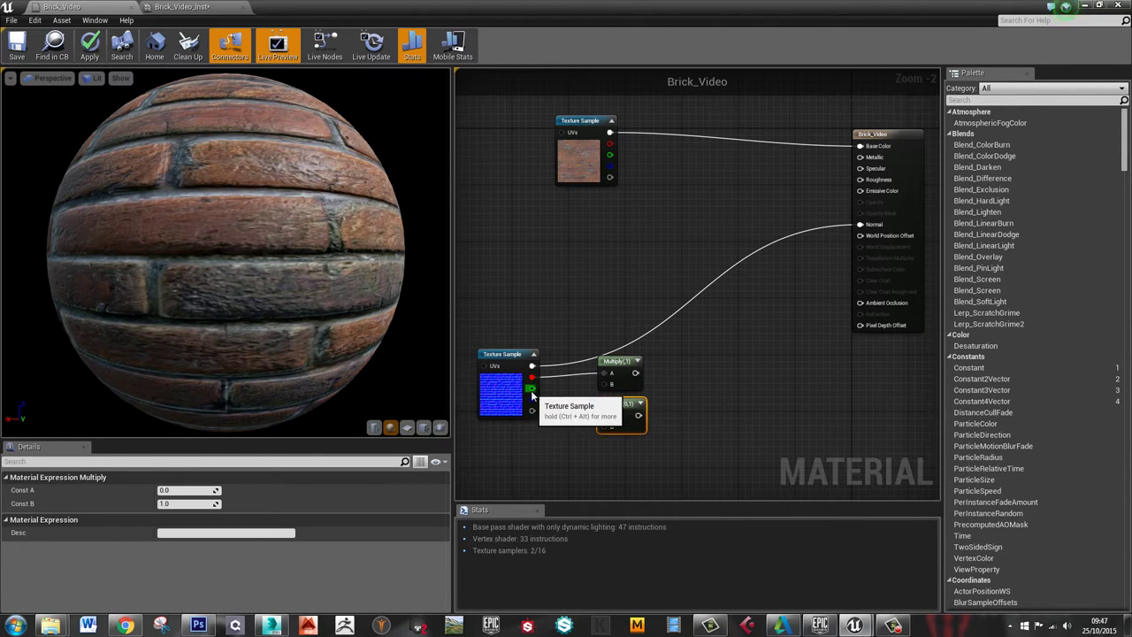
left_click_drag(532, 388, 629, 432)
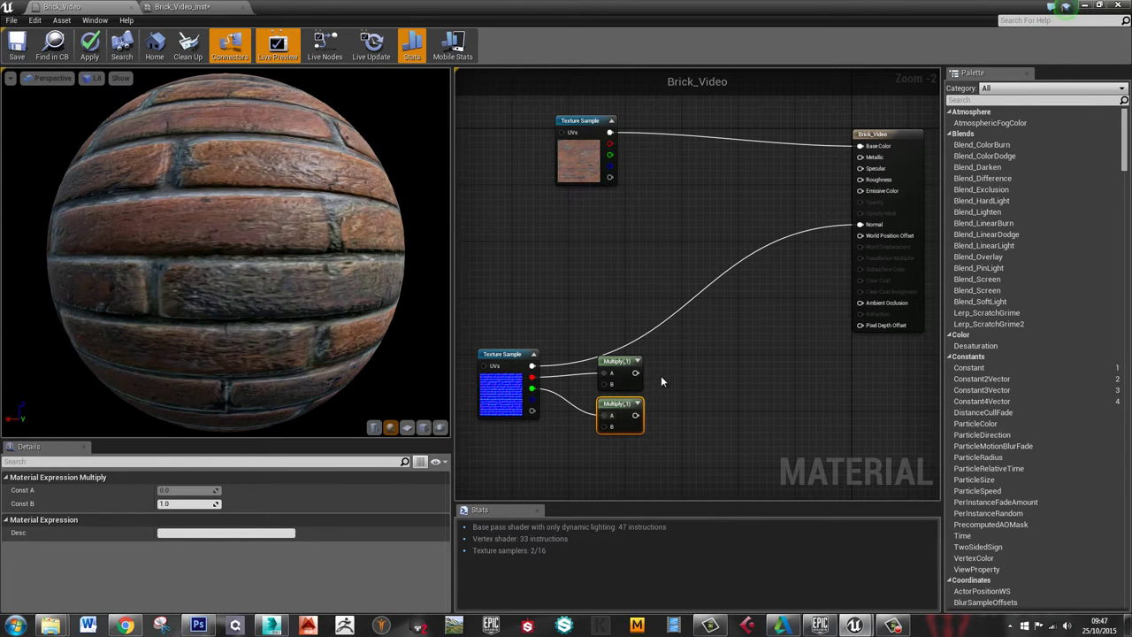
right_click_drag(589, 460, 571, 389)
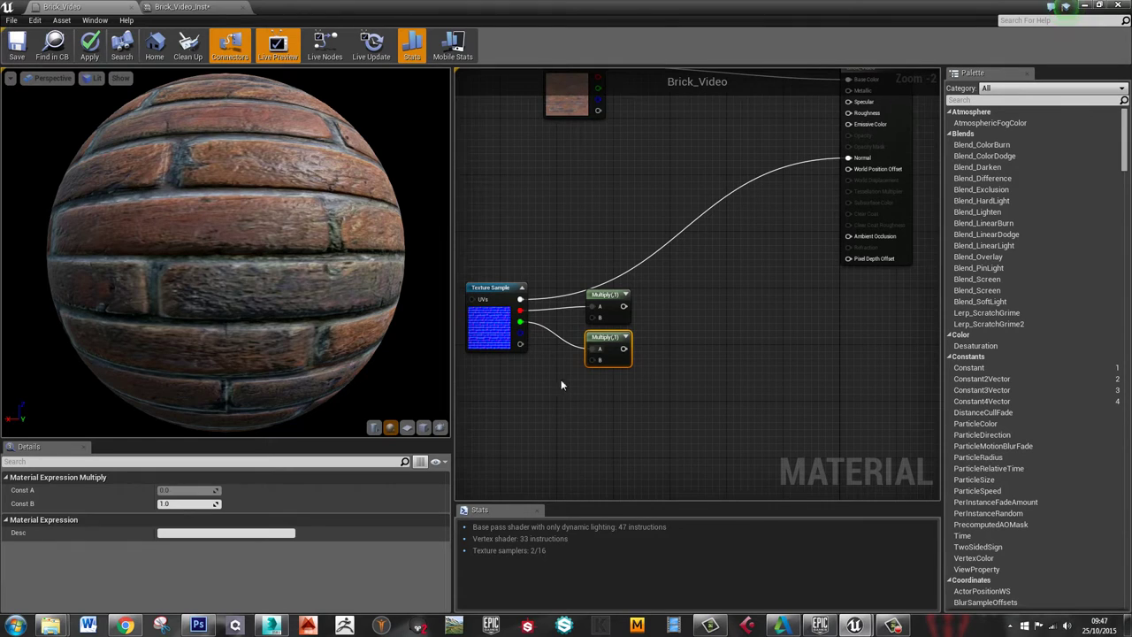
left_click(568, 402)
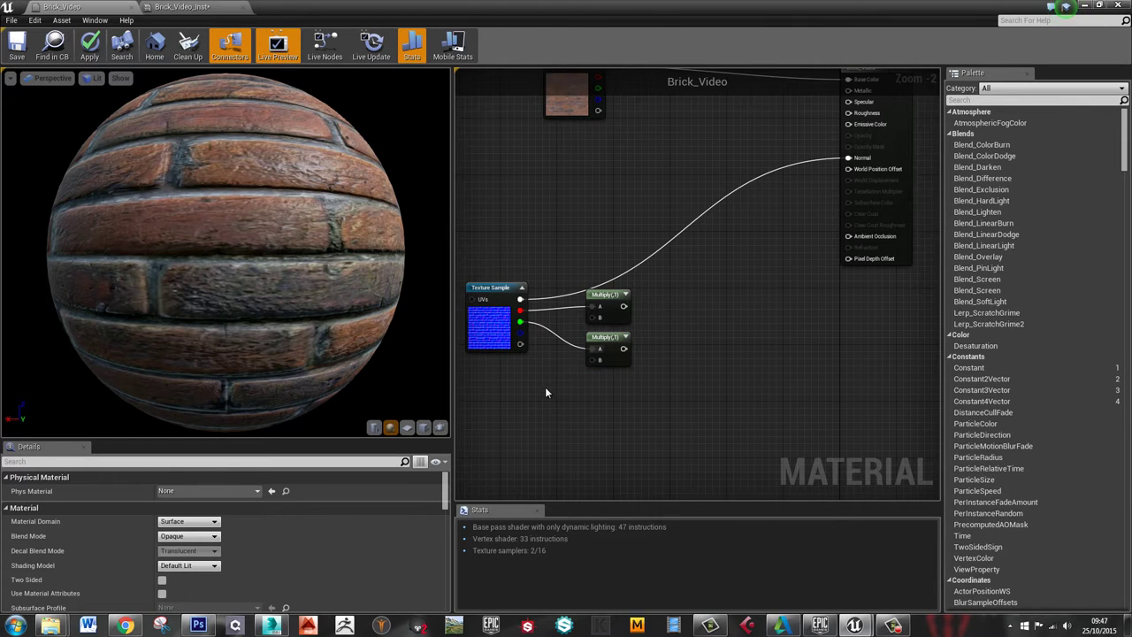
key("1")
left_click(542, 385)
left_click_drag(552, 400, 541, 392)
key("Delete")
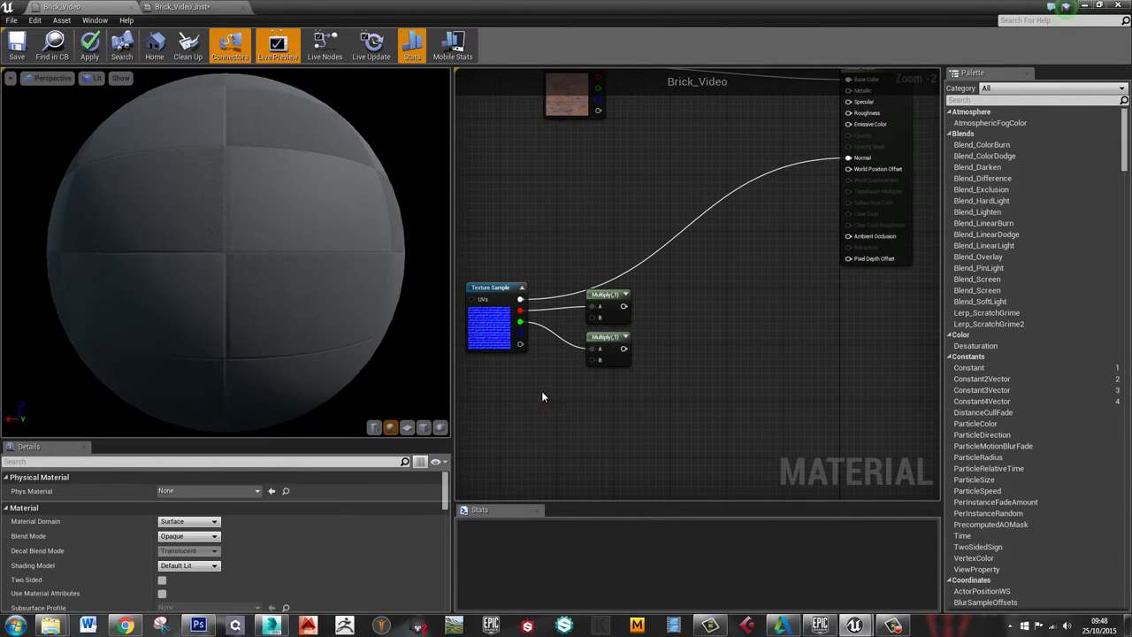
Add a scalar parameter below the normal map's Texture Sample node and name it Normal_strength
left_click(538, 388)
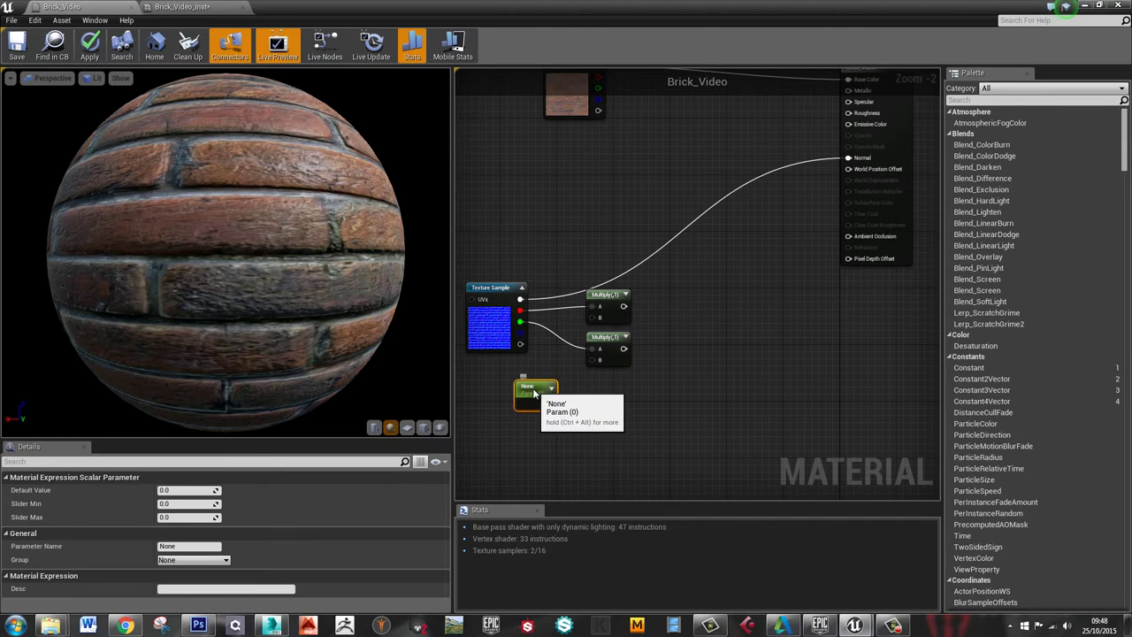
left_click_drag(534, 393, 523, 390)
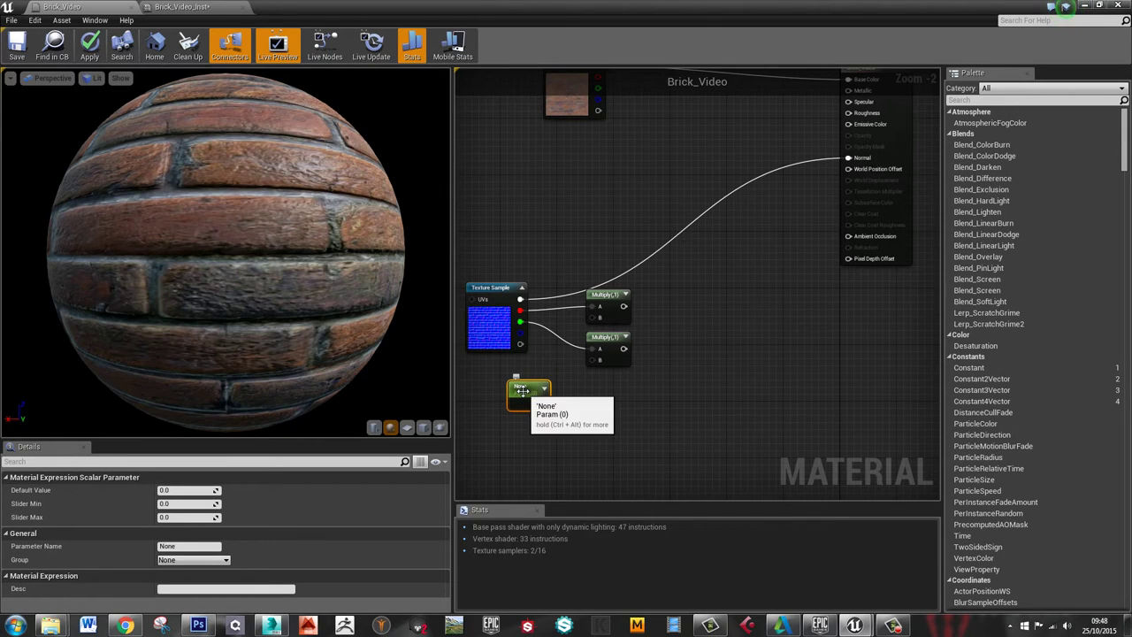
left_click(193, 548)
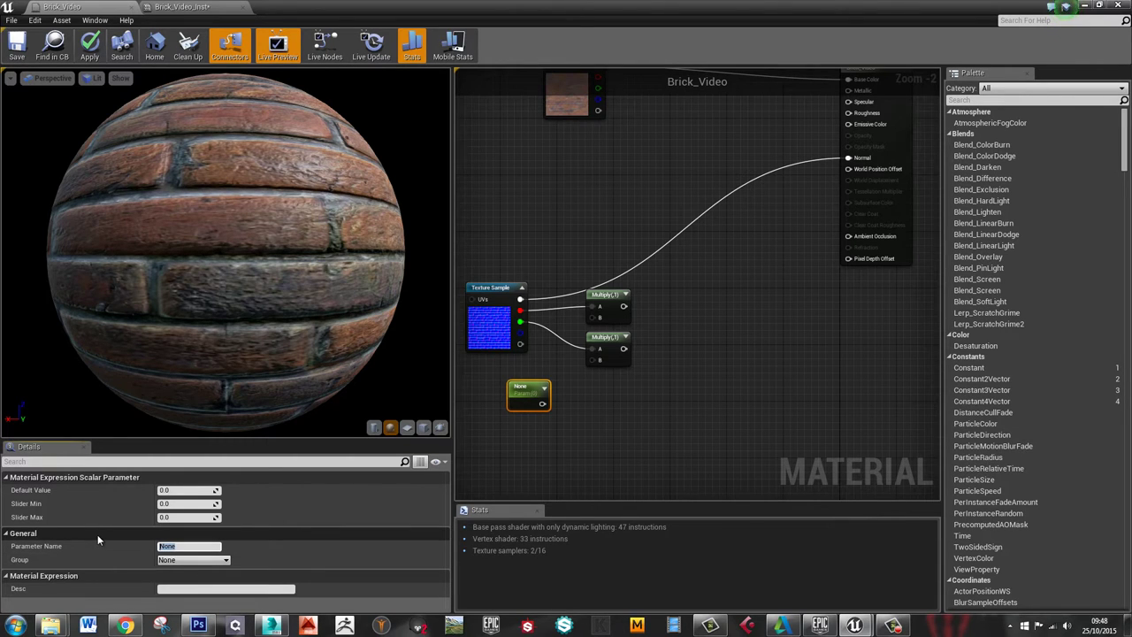
type("Norma")
type("l_stre")
type("nght")
key("BackSpace")
key("BackSpace")
key("BackSpace")
type("gth")
key("Return")
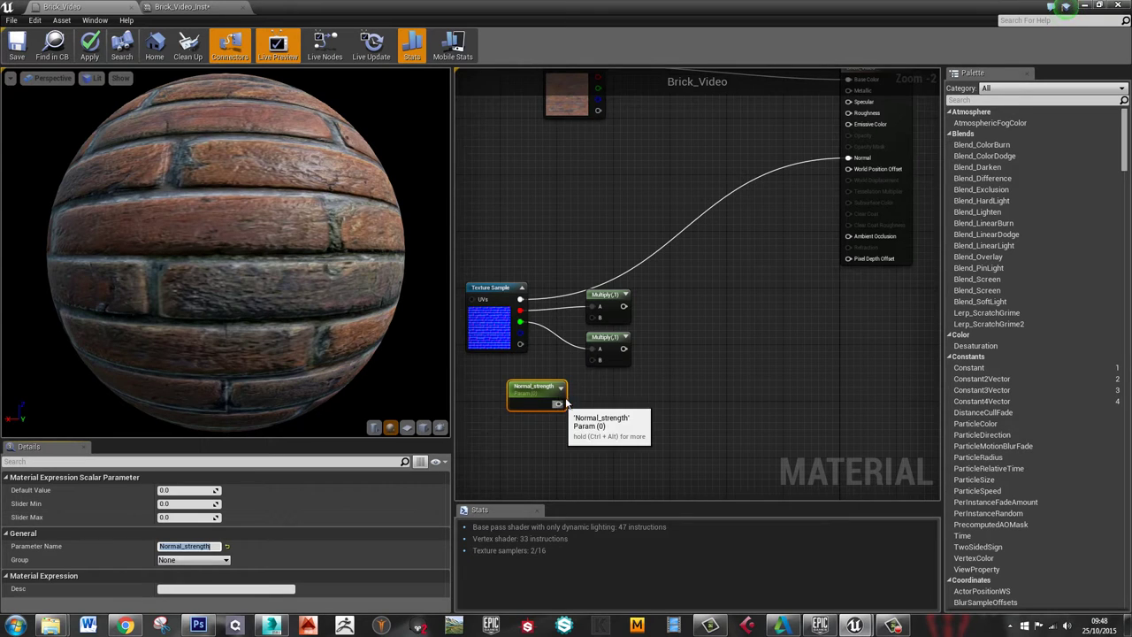
Connect Normal_strength to the B inputs of both Multiply nodes and tidy the positions of these nodes
left_click_drag(560, 405, 594, 361)
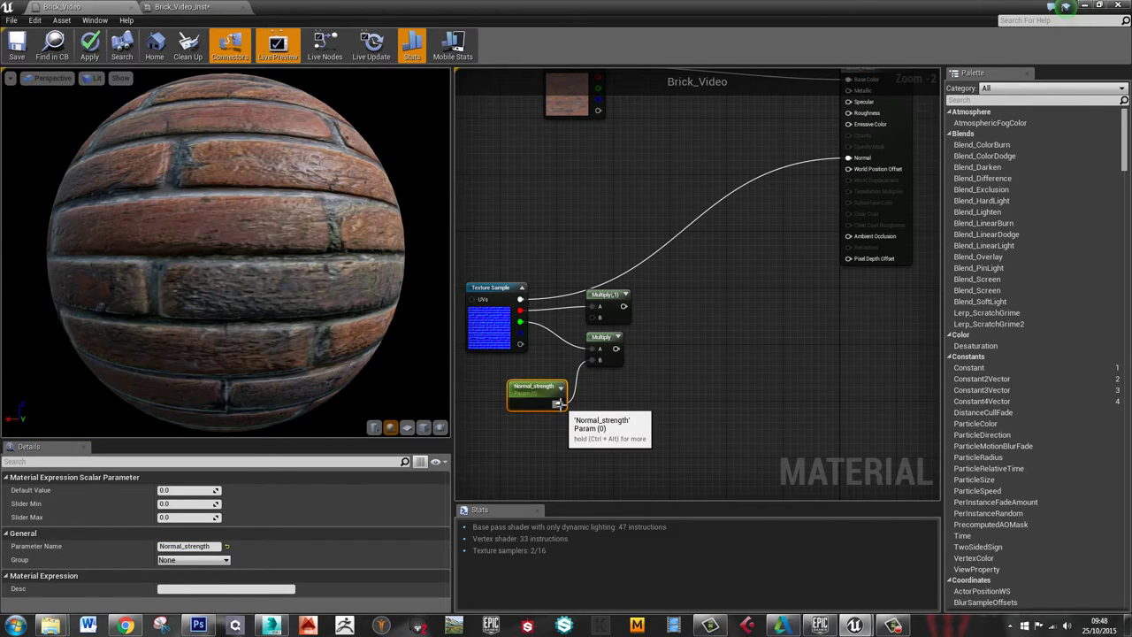
left_click_drag(559, 404, 595, 319)
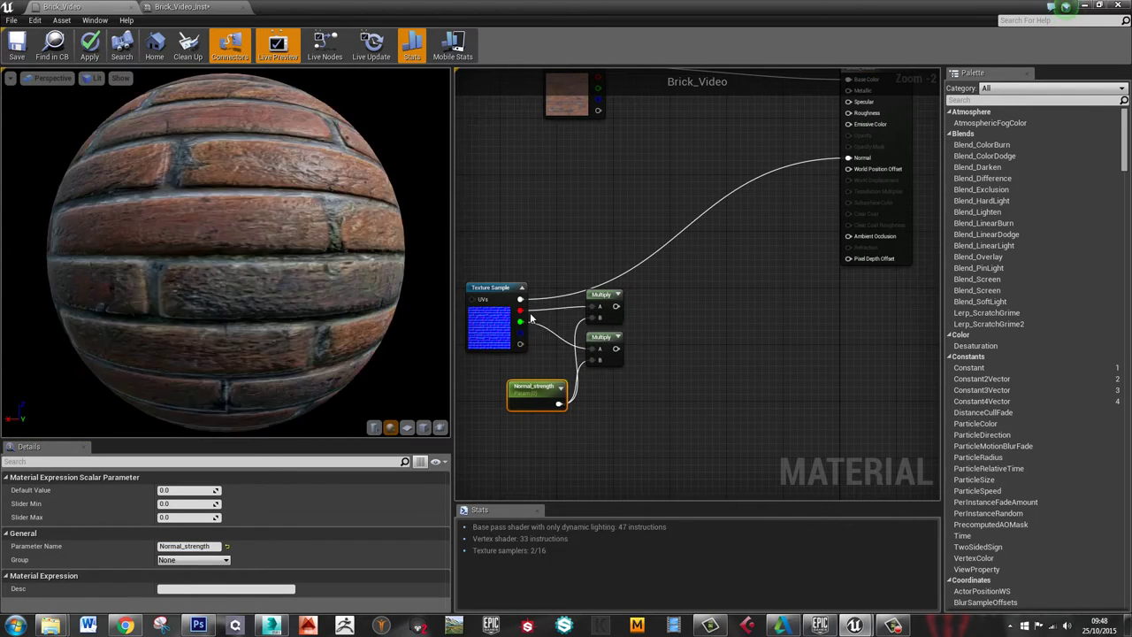
left_click_drag(553, 382, 518, 396)
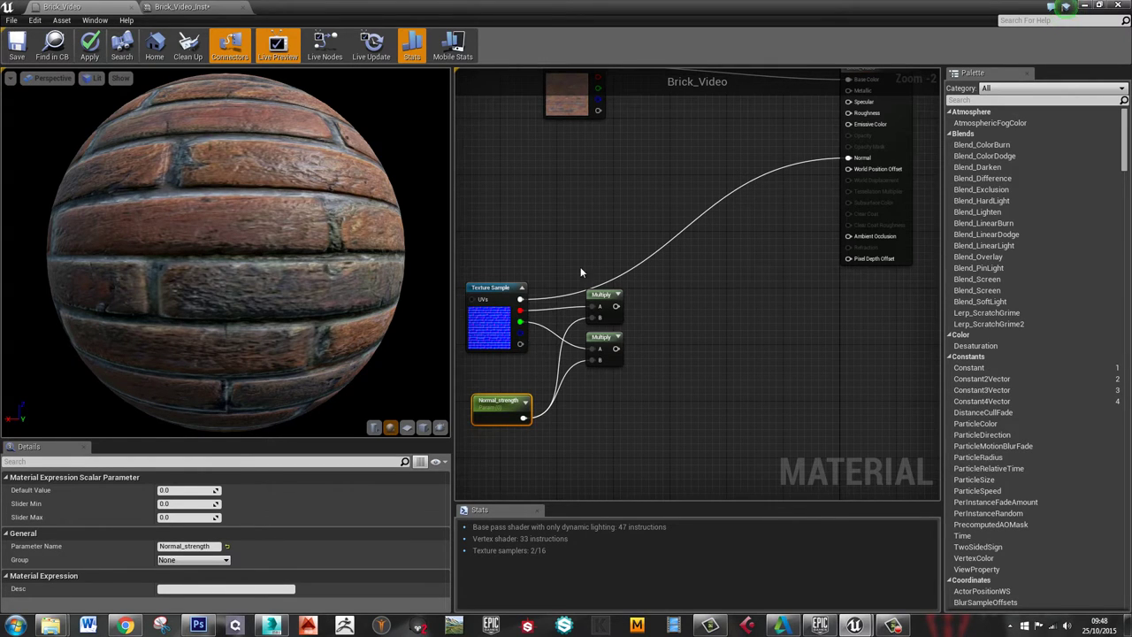
left_click_drag(604, 299, 604, 285)
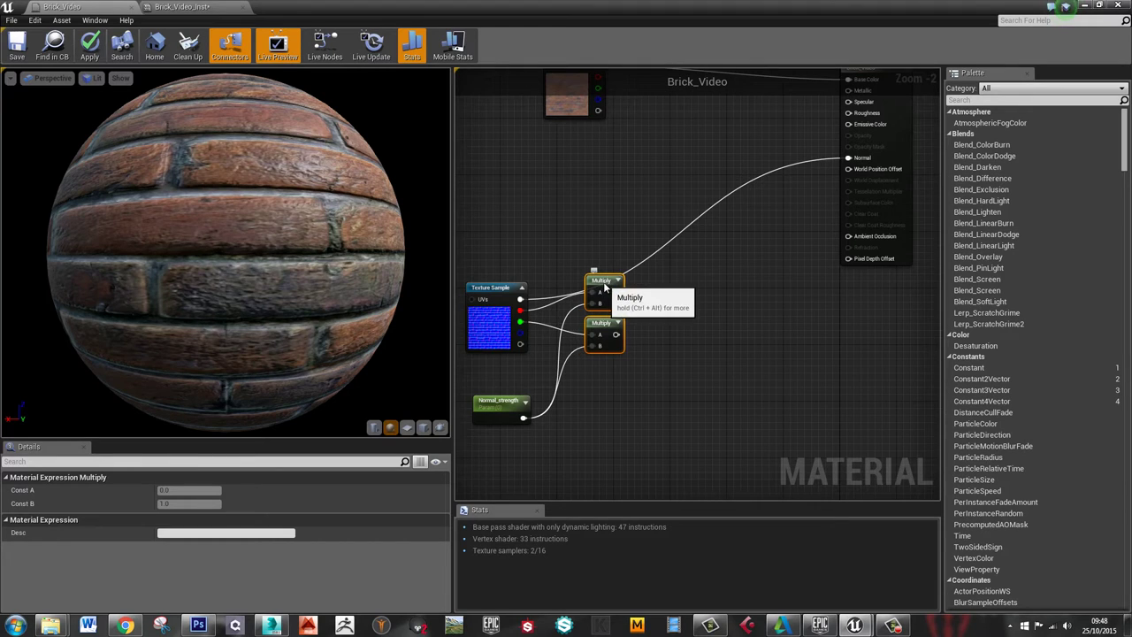
Add a MakeFloat3 node from the red channel's Multiply output, feeding its X input
scroll(548, 305, "up", 2)
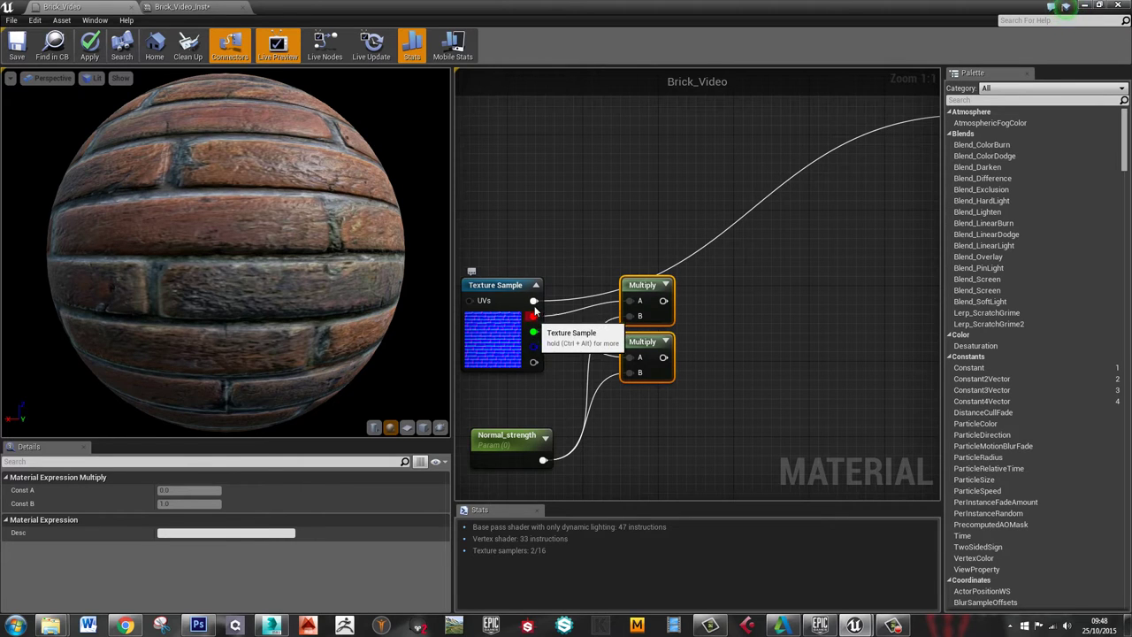
right_click_drag(750, 270, 559, 471)
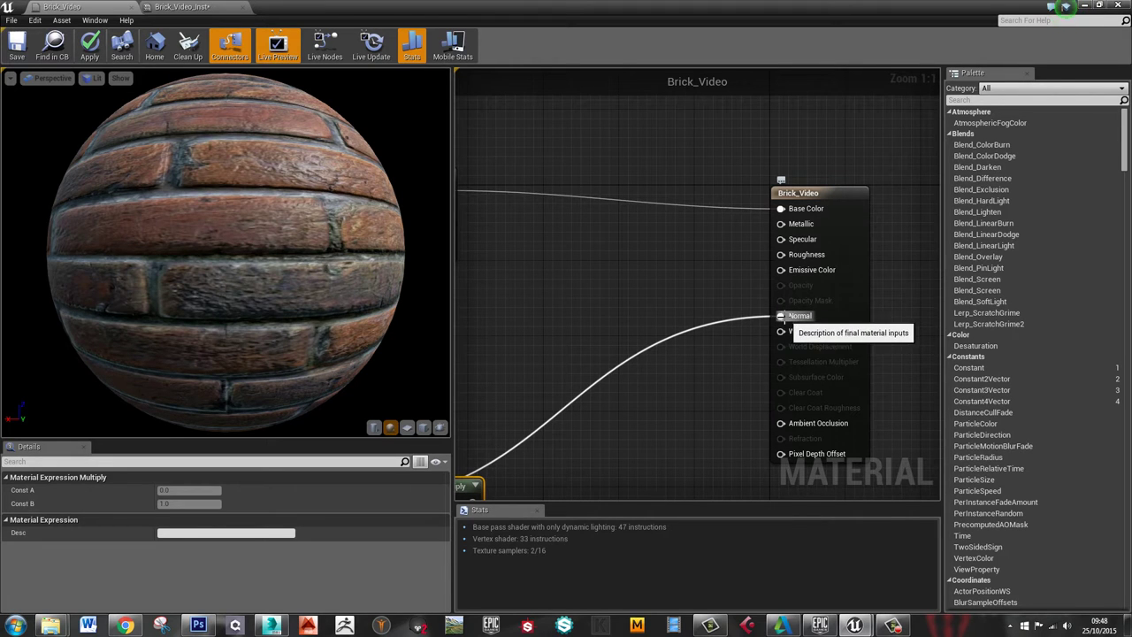
right_click_drag(664, 423, 851, 237)
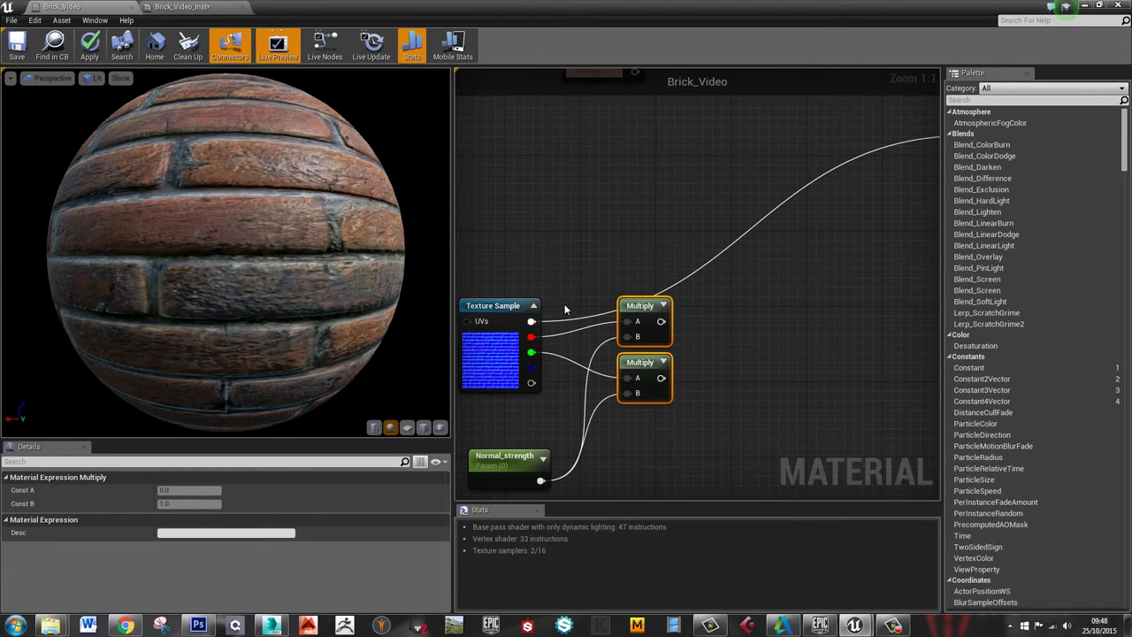
right_click_drag(785, 279, 531, 417)
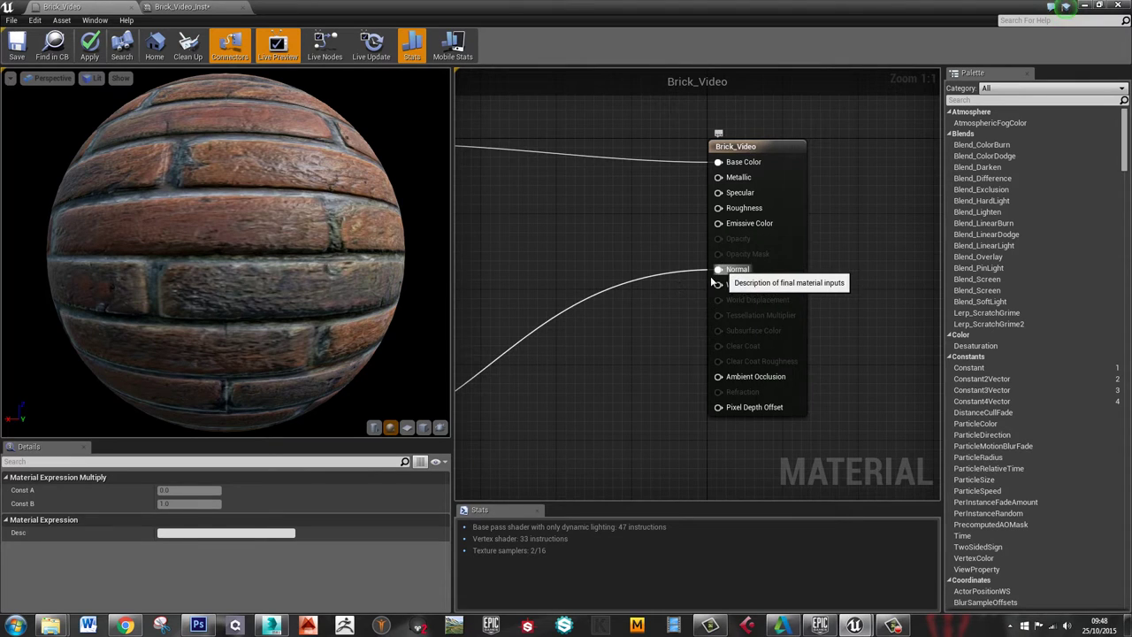
right_click_drag(732, 277, 769, 286)
left_click_drag(652, 321, 718, 327)
type("make")
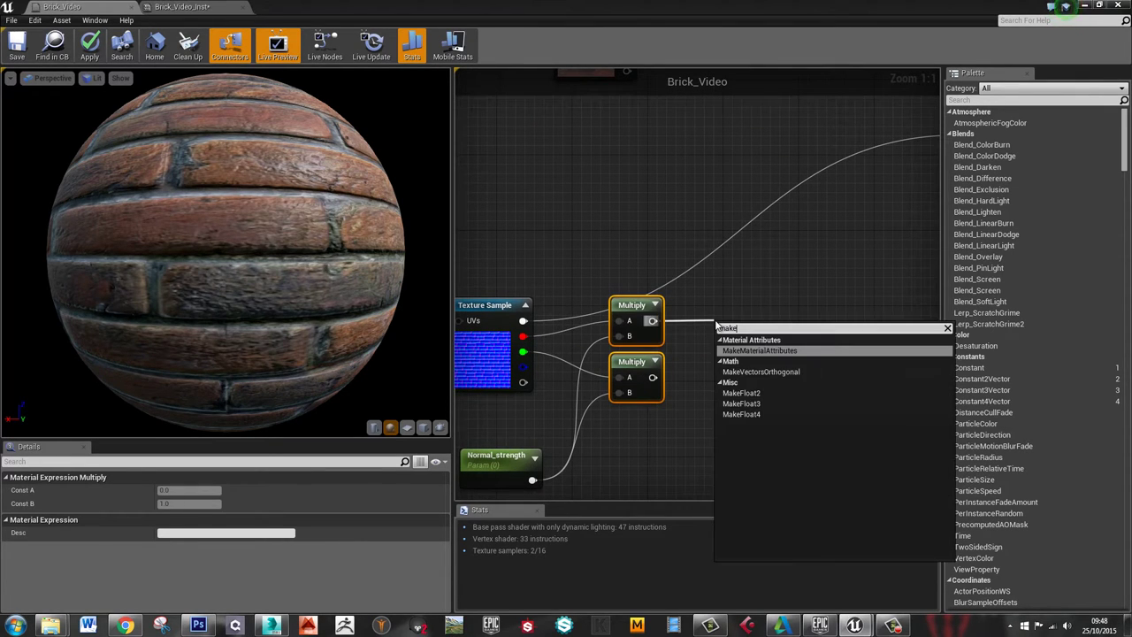
left_click(741, 404)
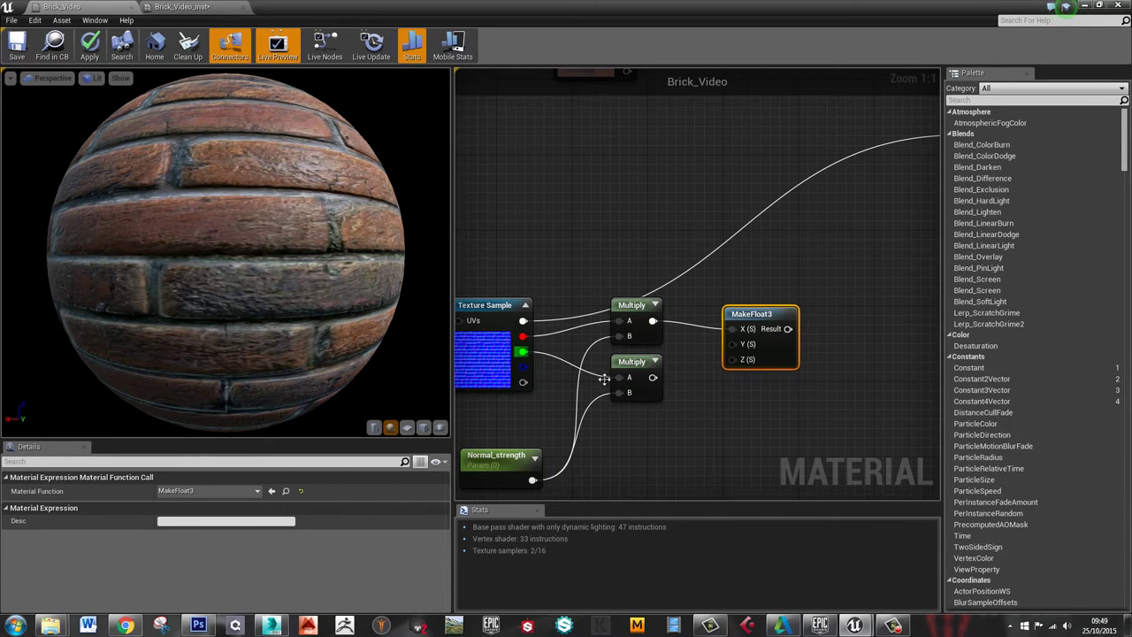
Connect the lower Multiply to MakeFloat3's Y input and the normal map's blue channel to Z, then feed the result into the material's Normal input
left_click_drag(653, 377, 732, 344)
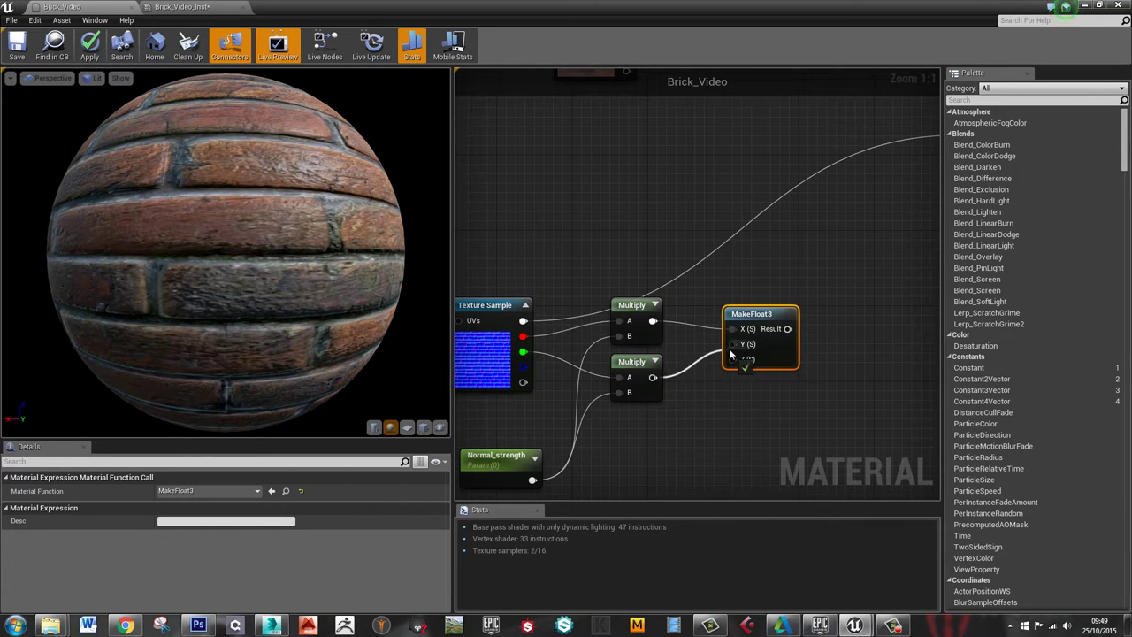
left_click_drag(525, 366, 714, 360)
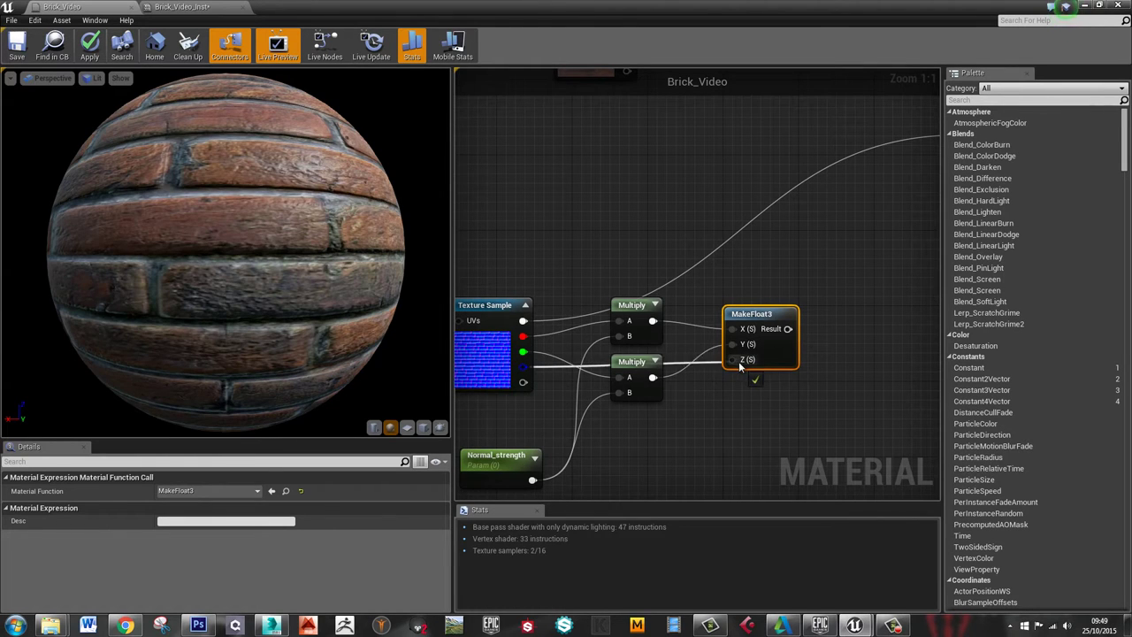
right_click_drag(864, 385, 690, 429)
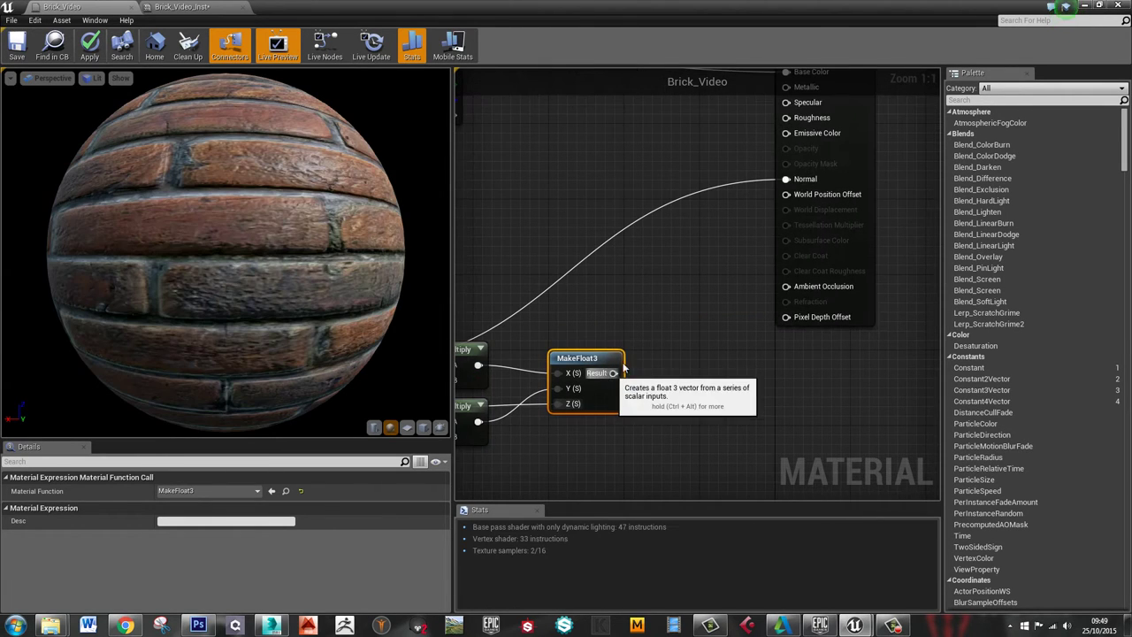
left_click_drag(613, 373, 785, 179)
right_click_drag(625, 266, 784, 169)
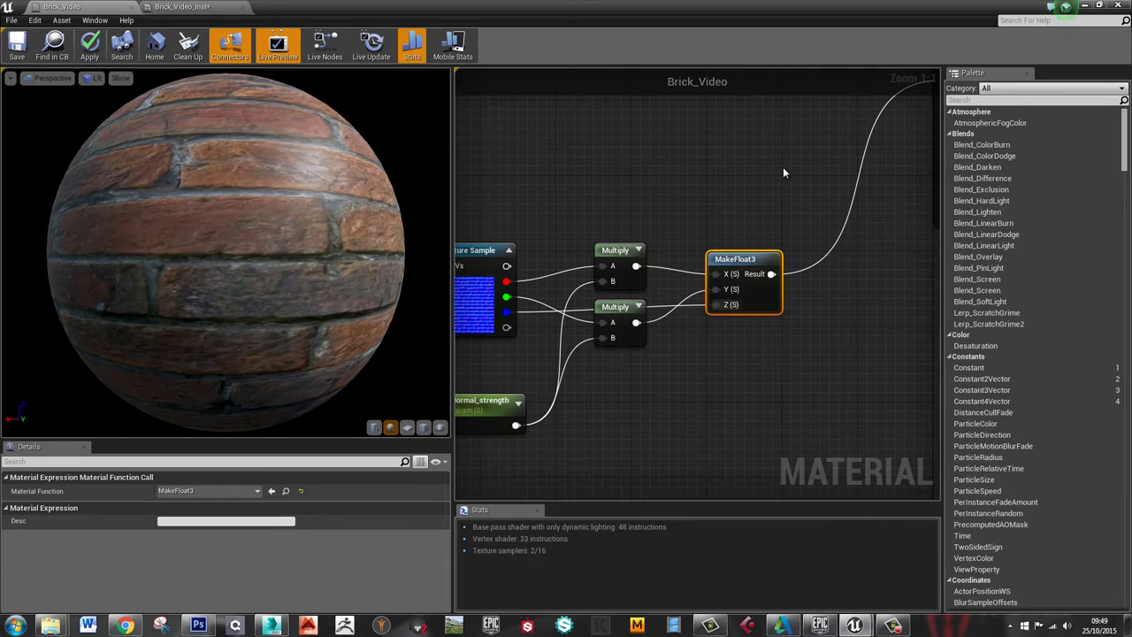
Save the Brick_Video material and enable the Normal_strength override in Brick_Video_Inst
left_click(17, 44)
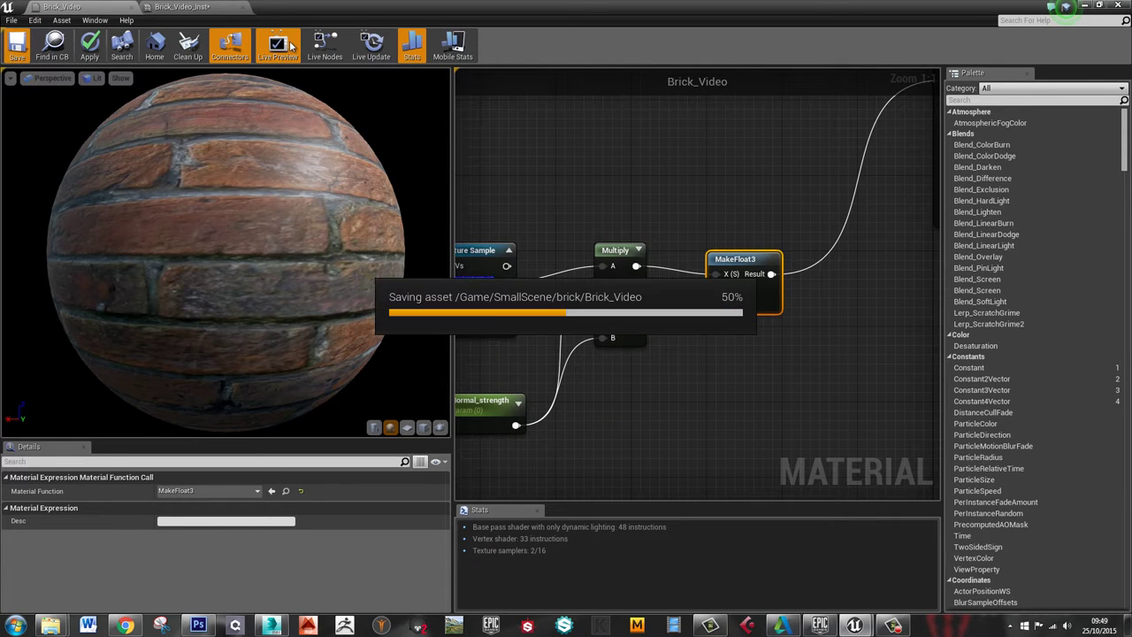
left_click(213, 8)
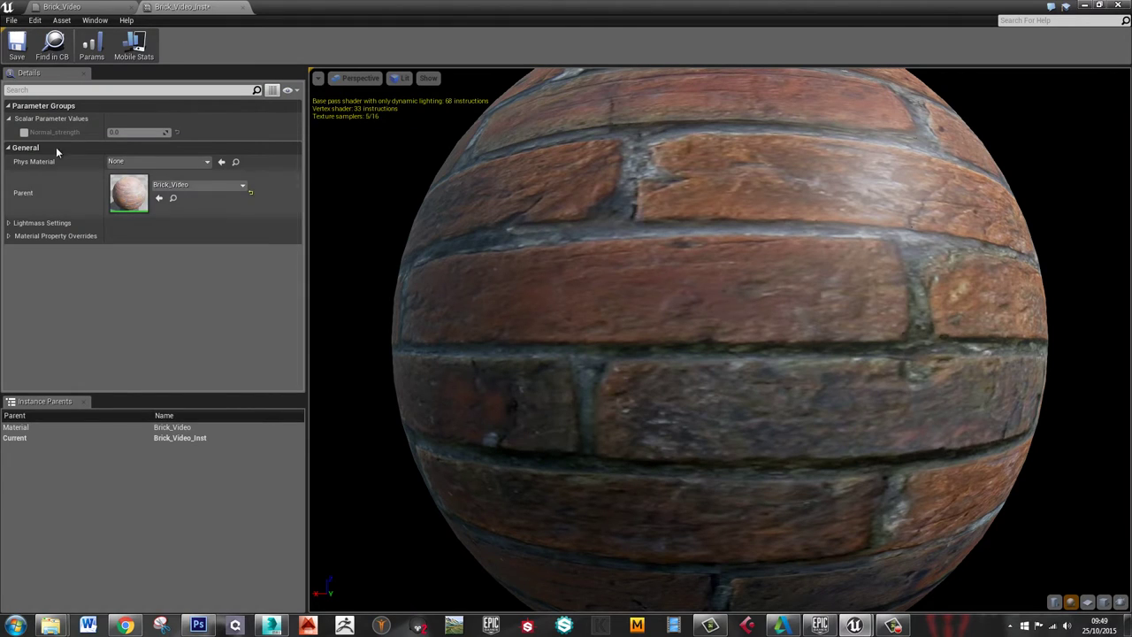
left_click(133, 45)
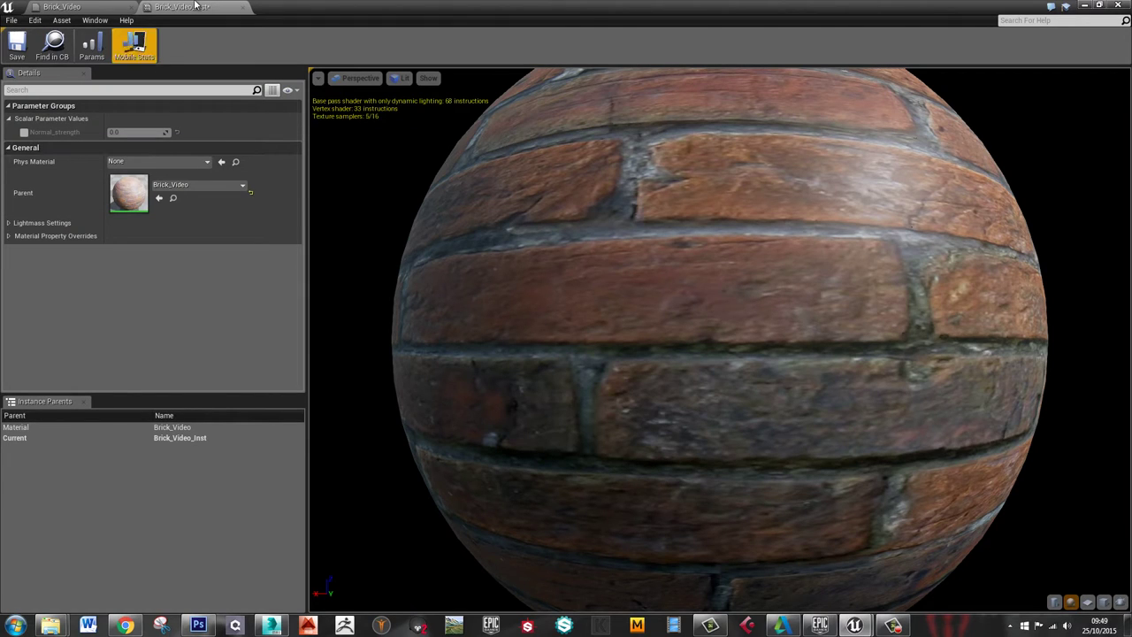
left_click(23, 133)
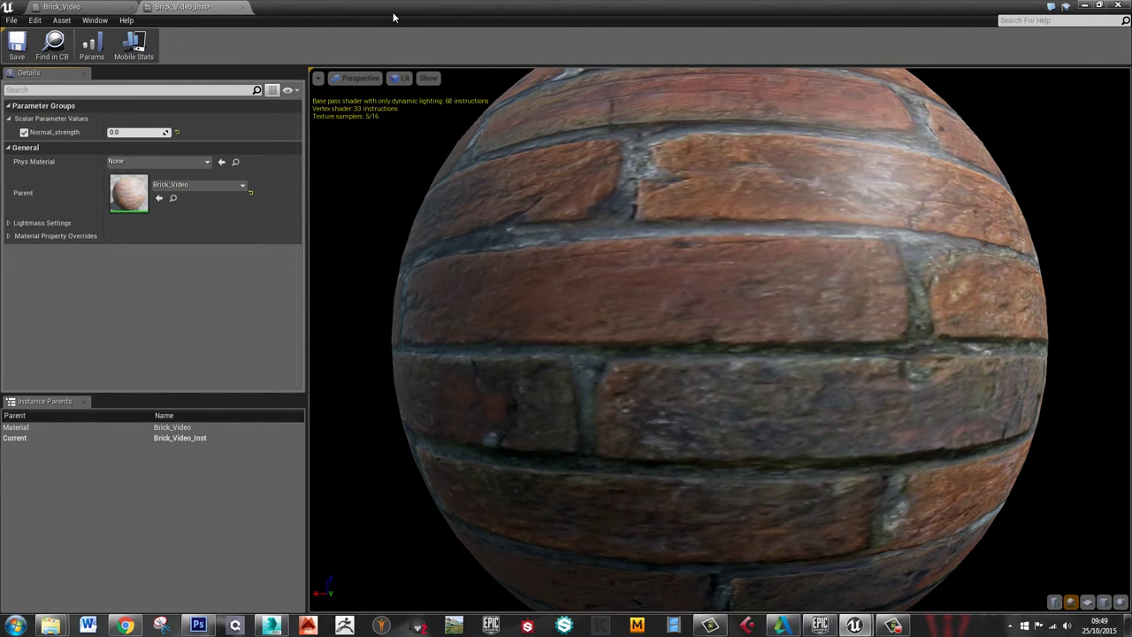
Set Normal_strength to about 0.94 in Brick_Video_Inst with the level's brick wall in close view beside the instance editor
left_click_drag(394, 18, 1067, 177)
left_click(505, 472)
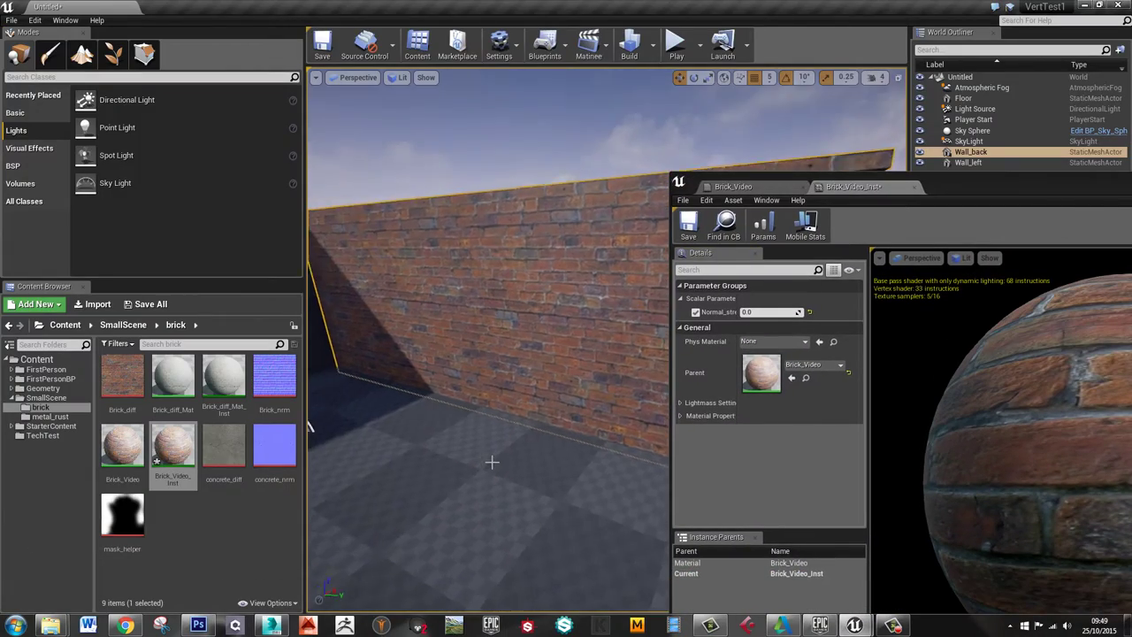
key("w")
right_click_drag(492, 462, 522, 403)
key("w")
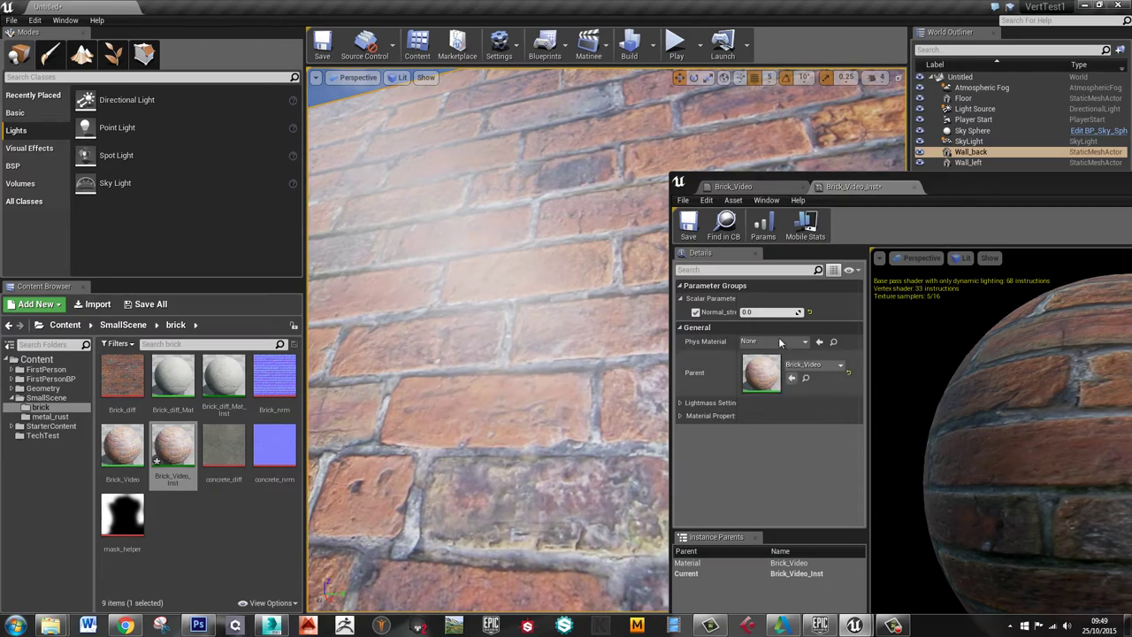
mouse_move(779, 312)
left_mouse_down()
mouse_move(893, 323)
mouse_move(778, 327)
mouse_move(776, 312)
mouse_move(750, 320)
mouse_move(840, 316)
mouse_move(721, 315)
mouse_move(784, 316)
left_mouse_up()
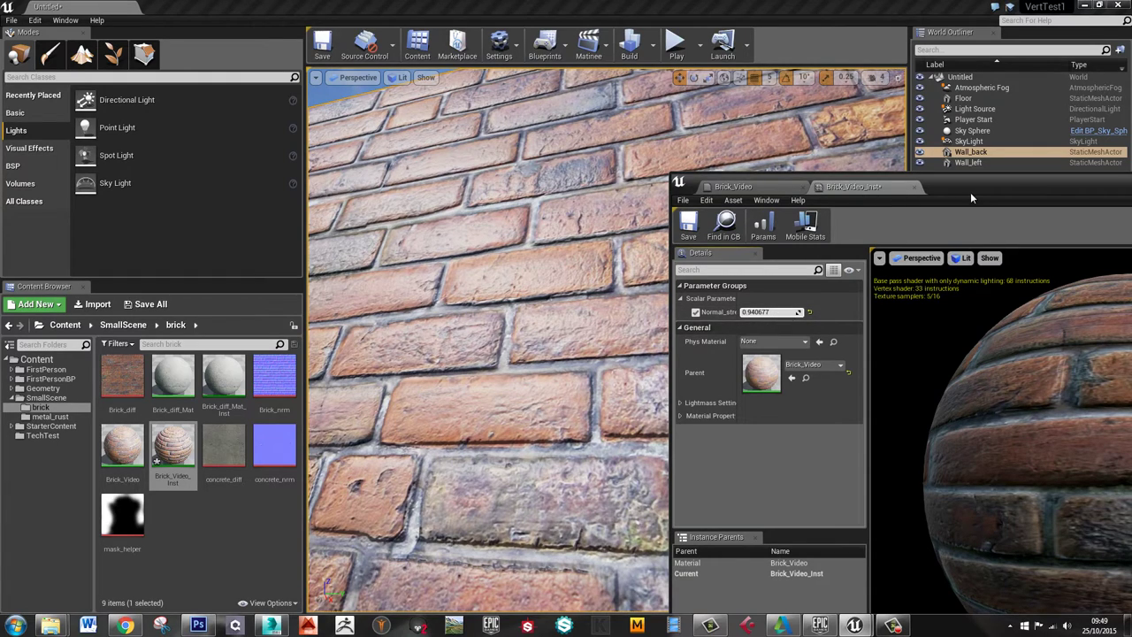
Return to the Brick_Video material graph and move the normal map node group farther from the main material node
left_click_drag(970, 192, 668, 4)
double_click(579, 133)
left_click(121, 7)
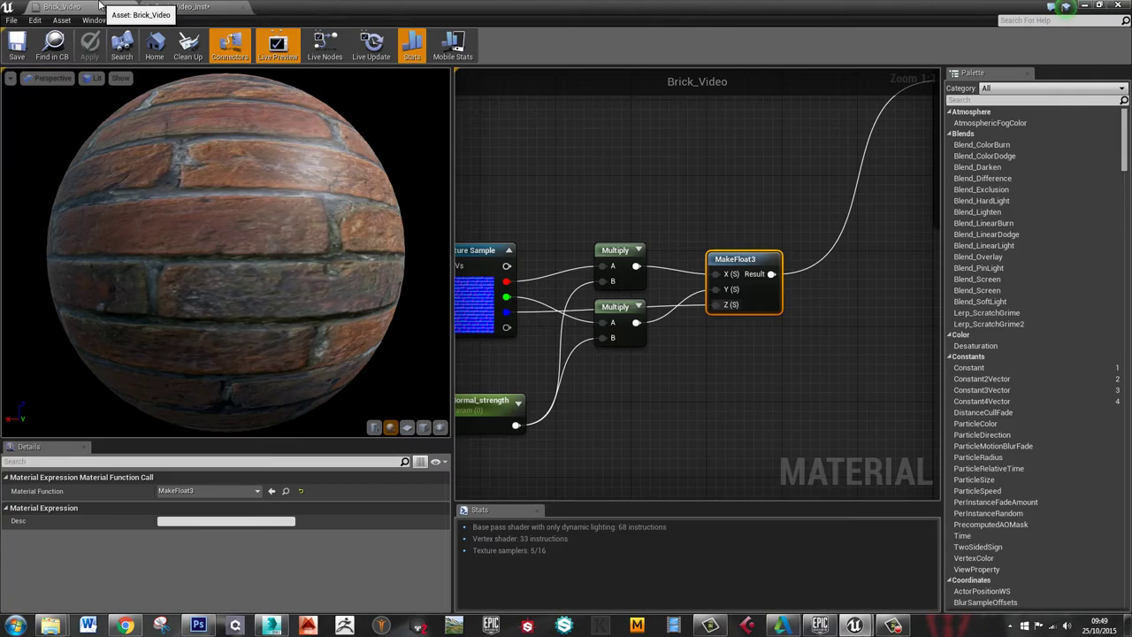
scroll(715, 359, "down", 1)
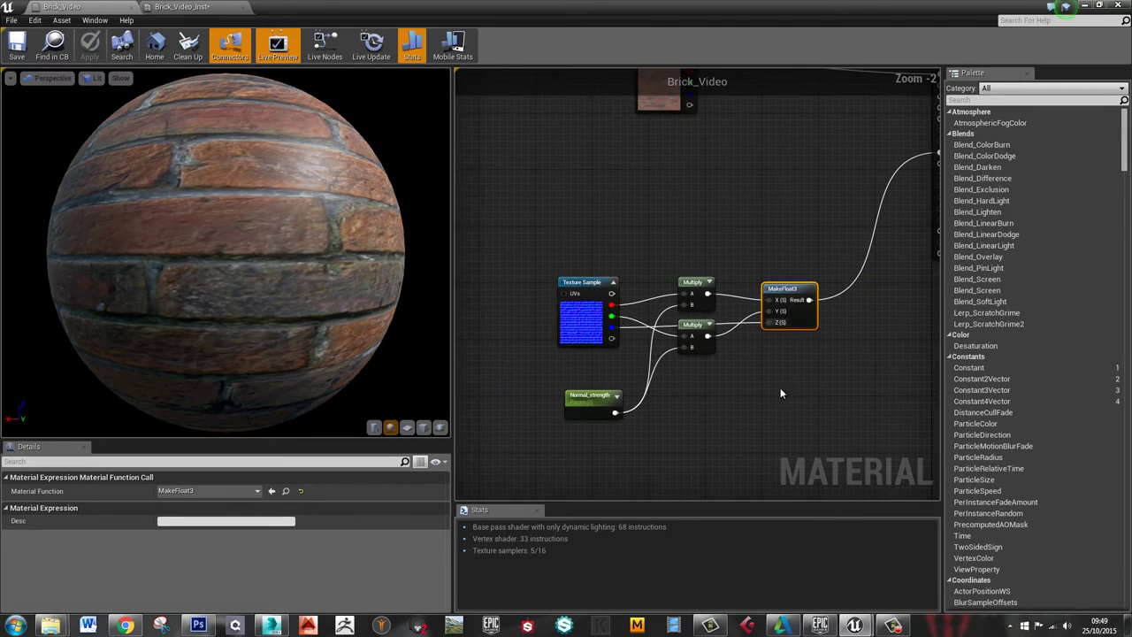
right_click_drag(781, 388, 703, 330)
left_click_drag(517, 215, 782, 425)
left_click_drag(735, 256, 664, 292)
left_click(658, 211)
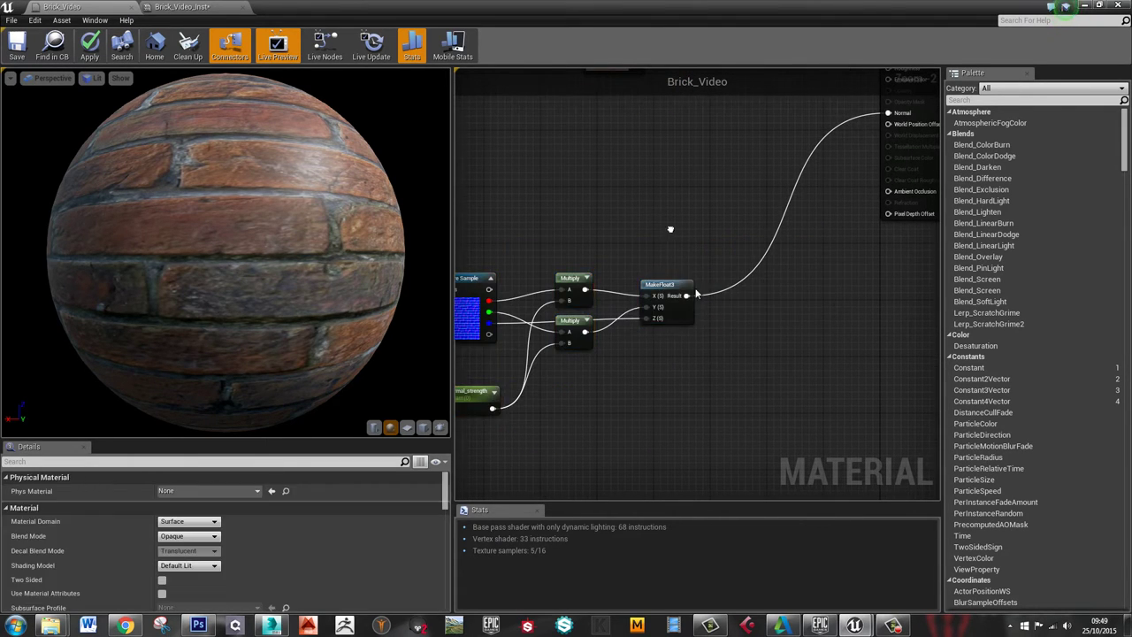
Move the Brick_diff Texture Sample farther from the main material node and place Normal_strength just below the normal map's Texture Sample
right_click_drag(620, 143, 670, 281)
left_click_drag(669, 152, 598, 125)
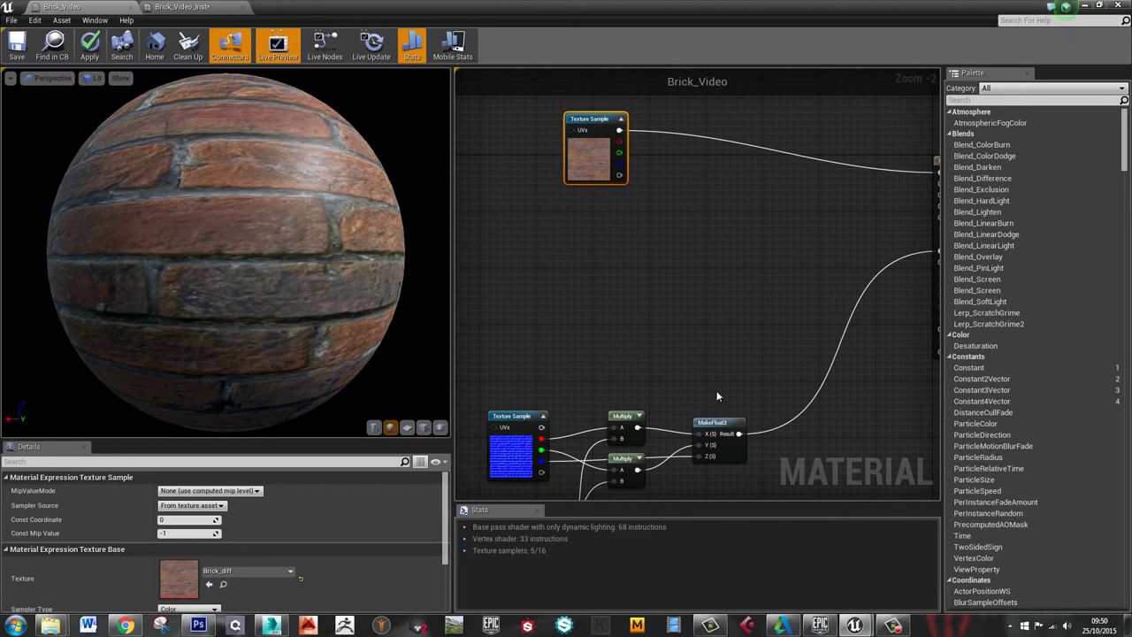
right_click_drag(717, 392, 728, 133)
left_click_drag(544, 279, 630, 283)
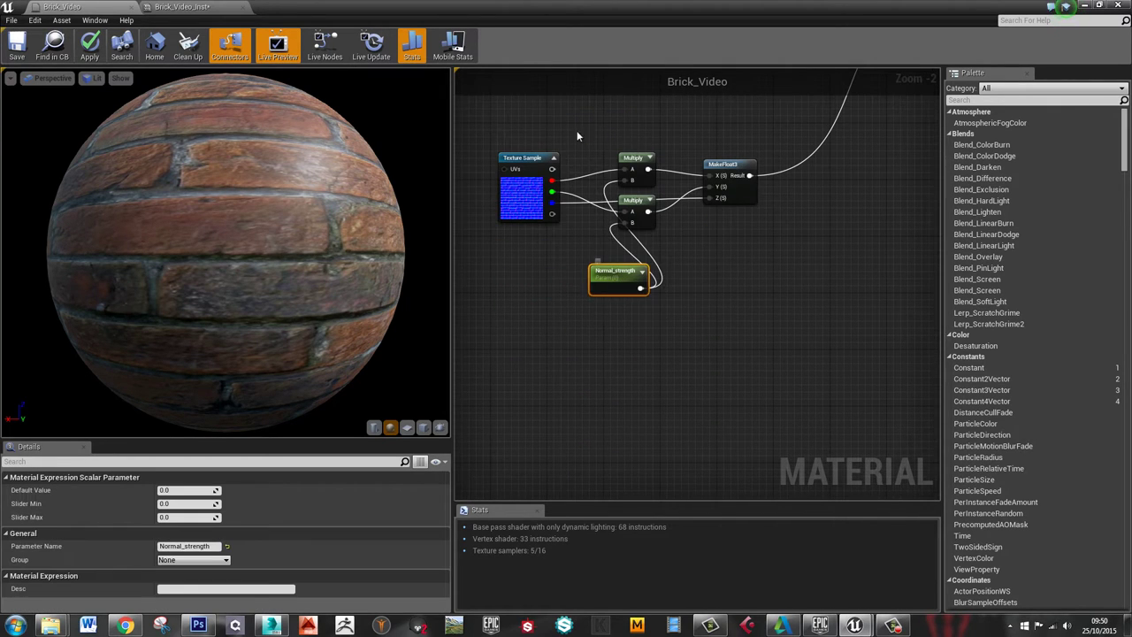
left_click_drag(576, 130, 749, 298)
left_click(740, 299)
right_click_drag(740, 298, 674, 423)
left_click_drag(589, 398, 518, 385)
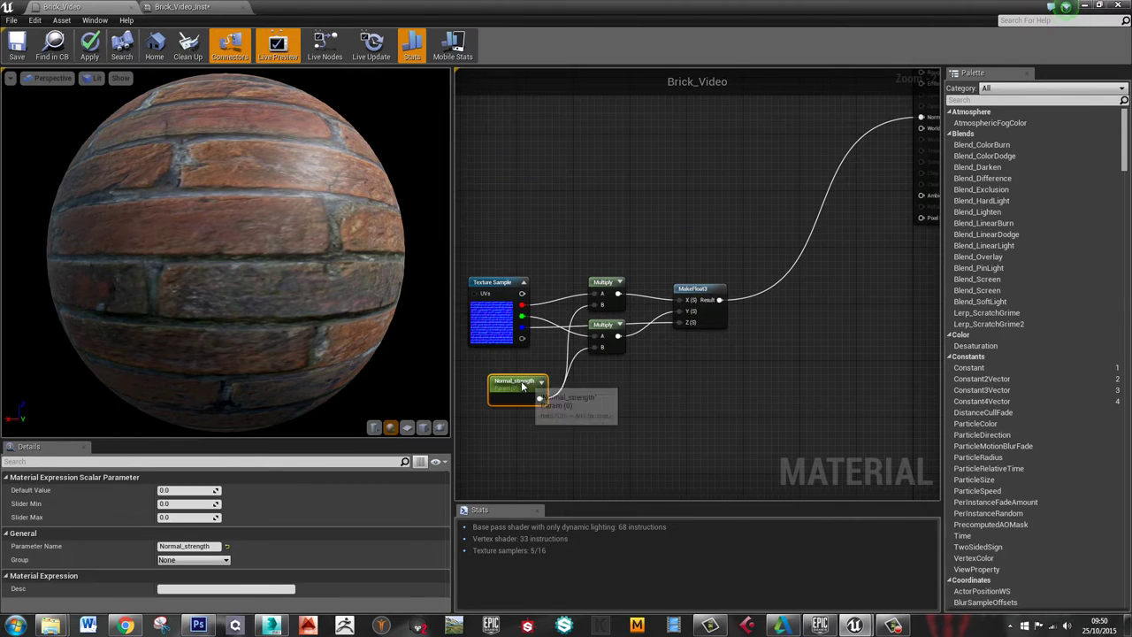
left_click(681, 389)
right_click_drag(662, 156, 674, 242)
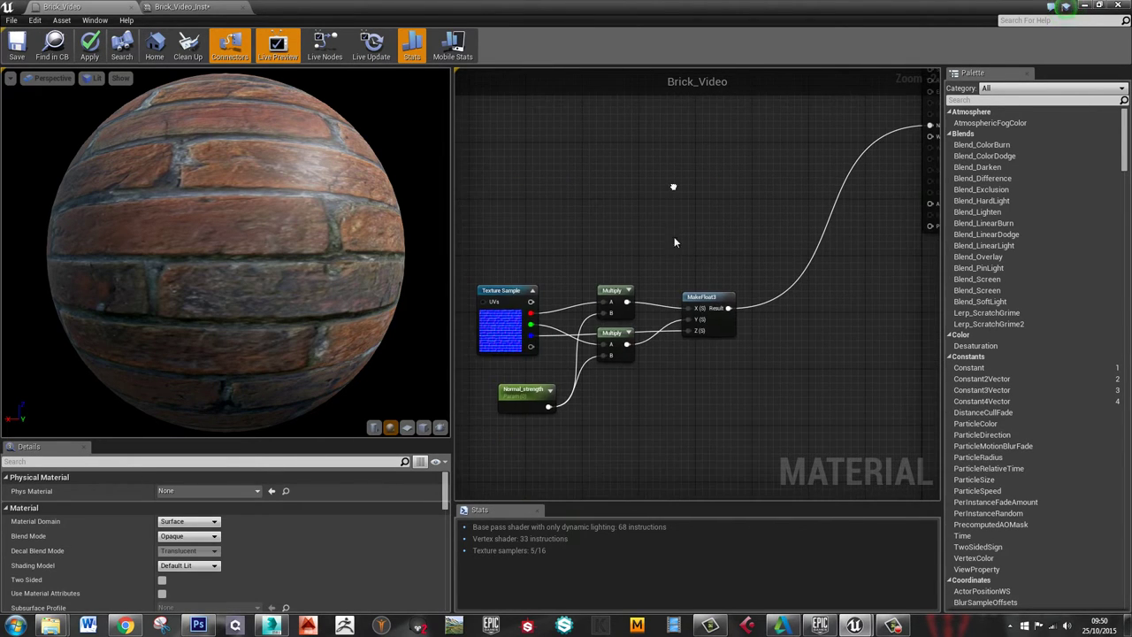
right_click_drag(633, 197, 671, 355)
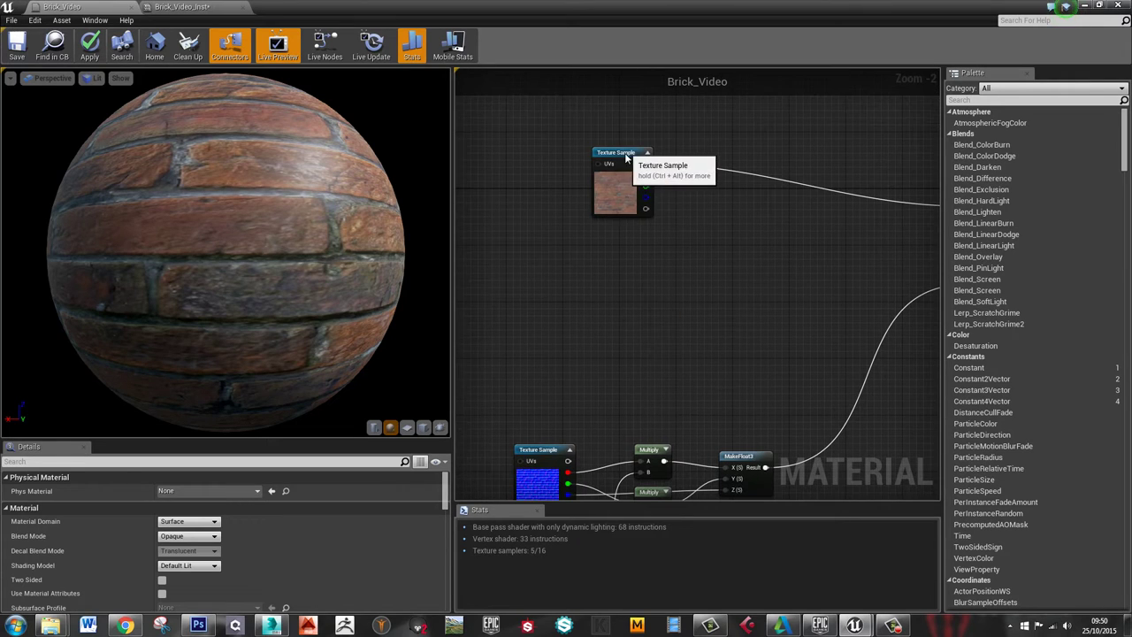
left_click_drag(619, 151, 574, 147)
Set the material's D3D11 Tessellation Mode to PN Triangles and enable Crack Free Displacement
left_click(746, 369)
right_click_drag(746, 369, 637, 346)
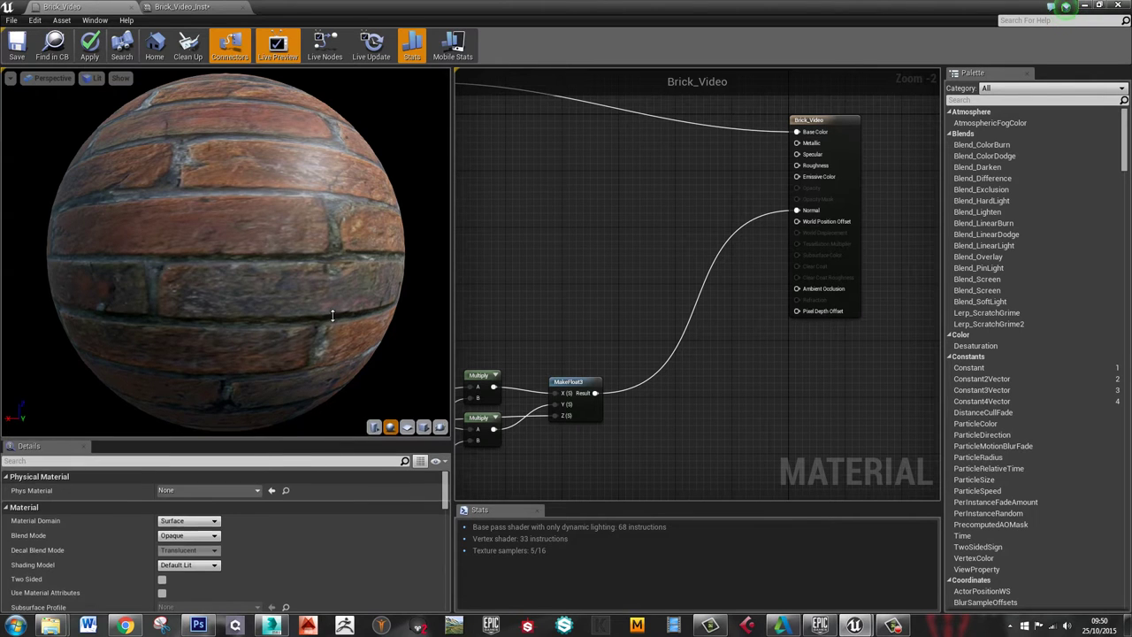
left_click_drag(332, 316, 326, 237)
left_click_drag(447, 348, 450, 501)
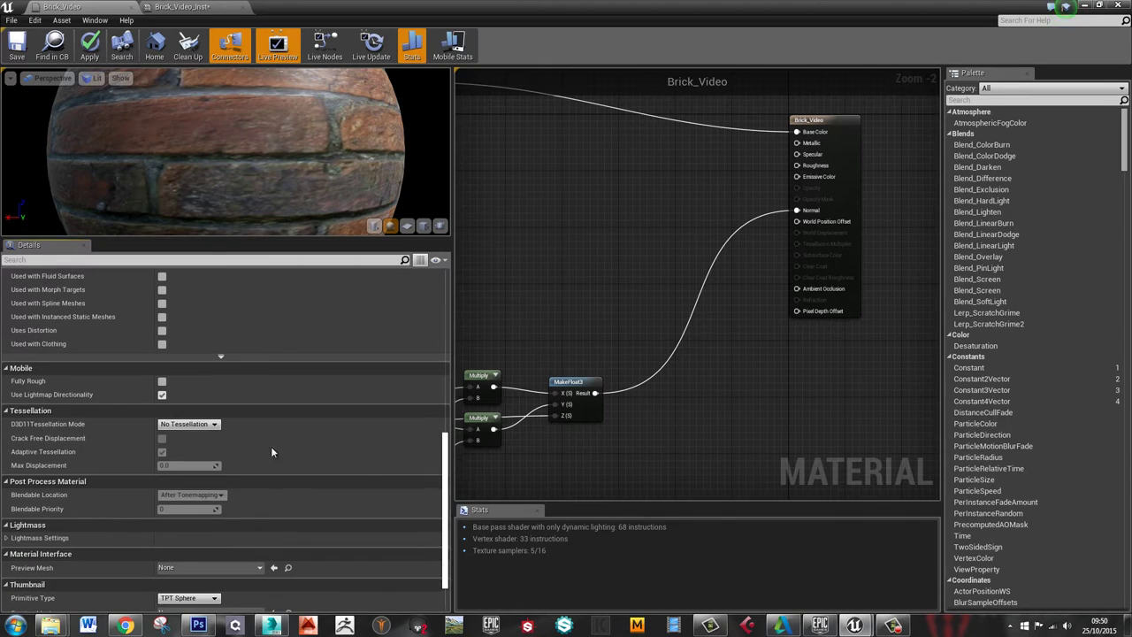
left_click(202, 425)
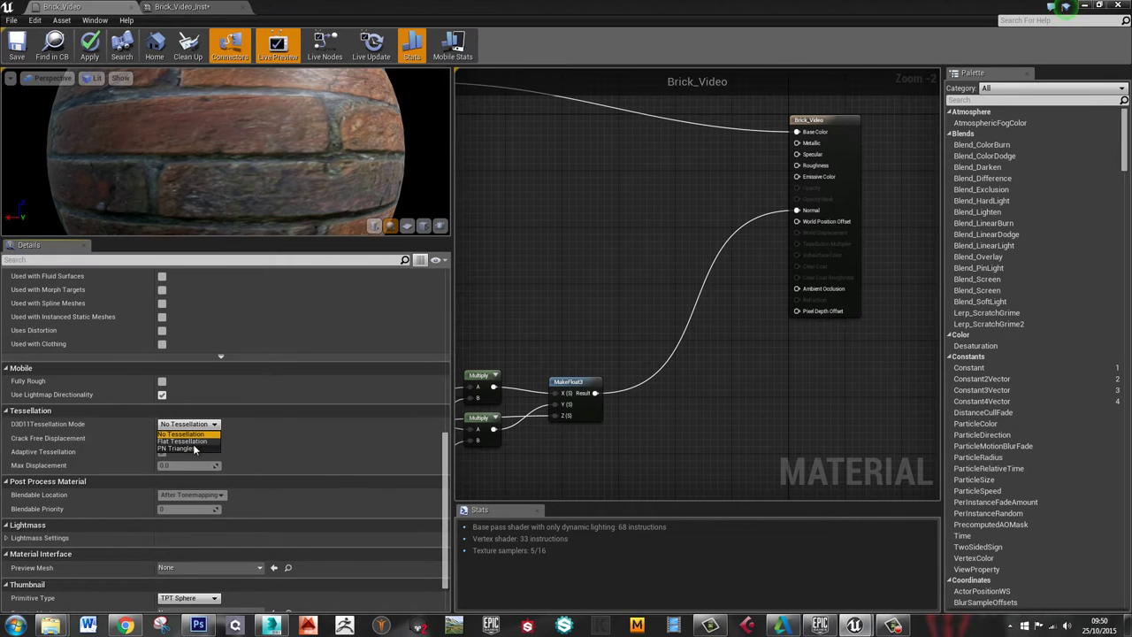
left_click(197, 451)
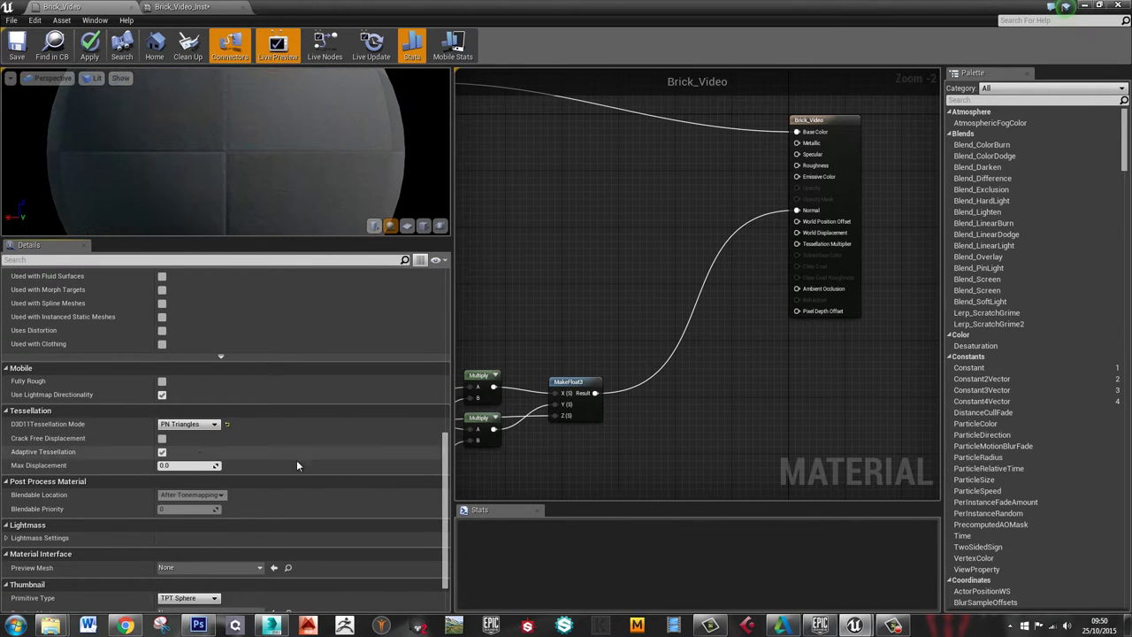
left_click(163, 440)
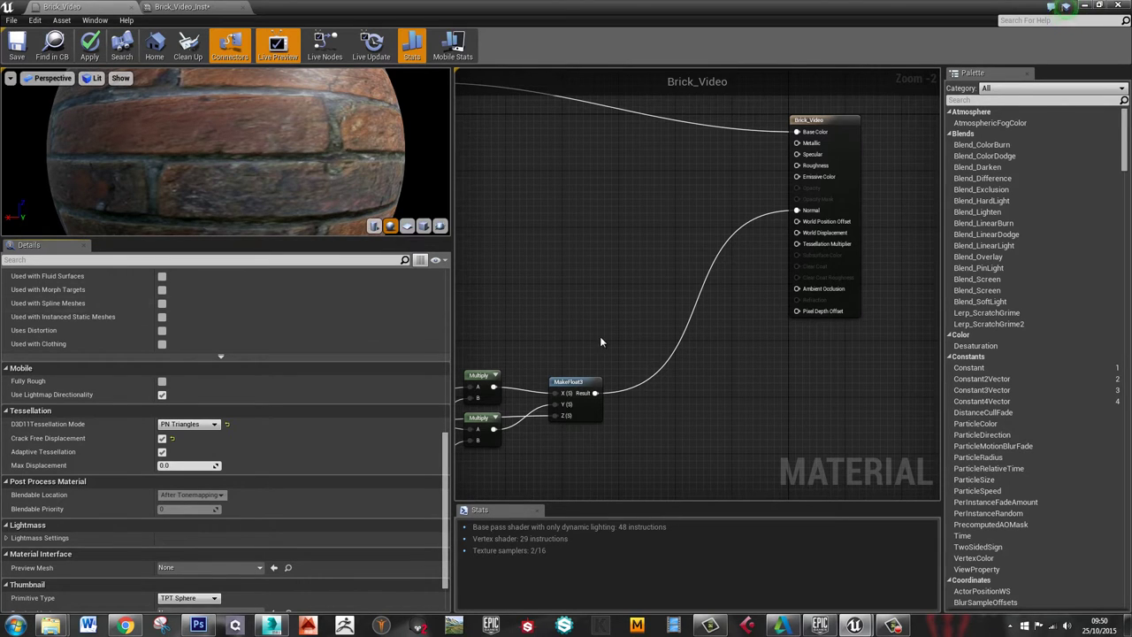
Add a scalar parameter named Tess_amount and connect it to the material's Tessellation Multiplier input
right_click_drag(530, 337, 621, 320)
scroll(673, 284, "up", 2)
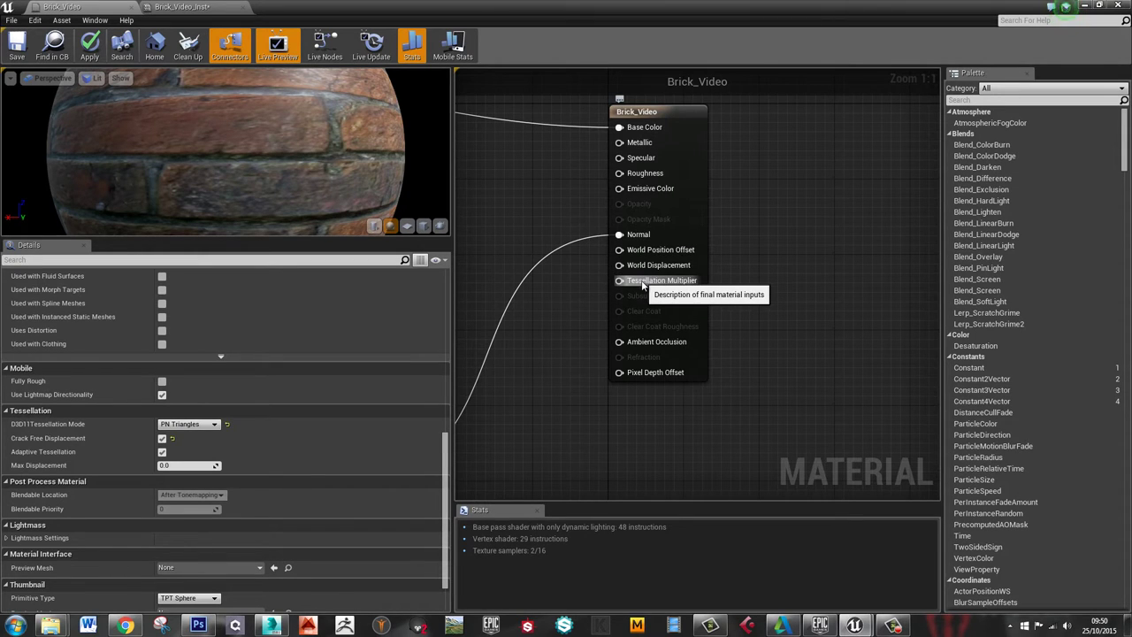
right_click_drag(572, 291, 723, 289)
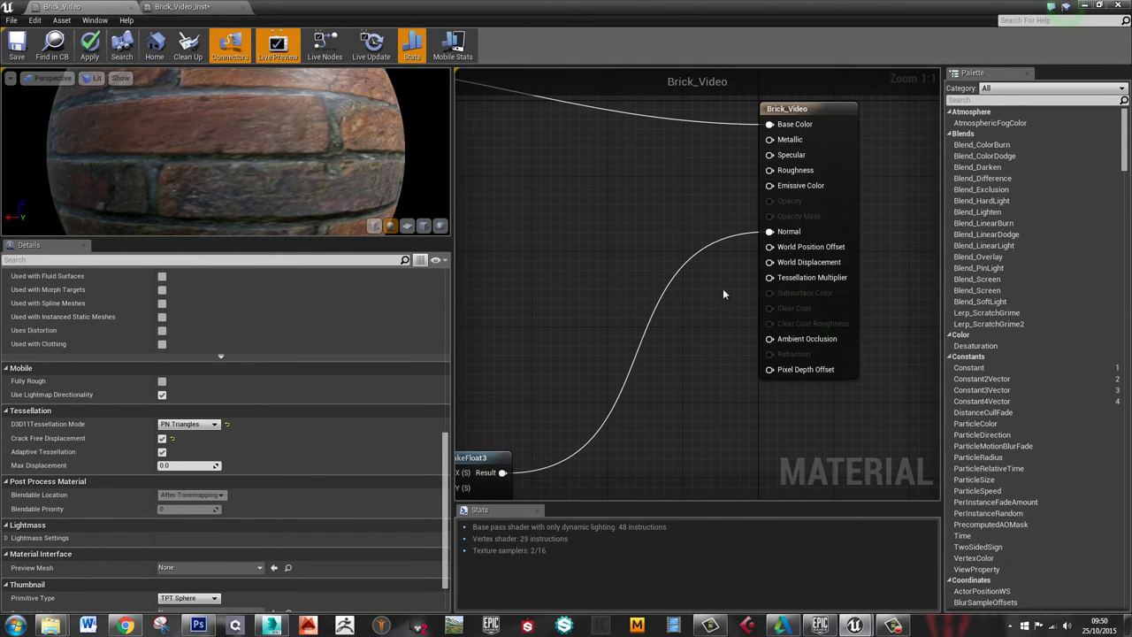
left_click(672, 291)
left_click_drag(718, 312, 770, 278)
left_click(186, 345)
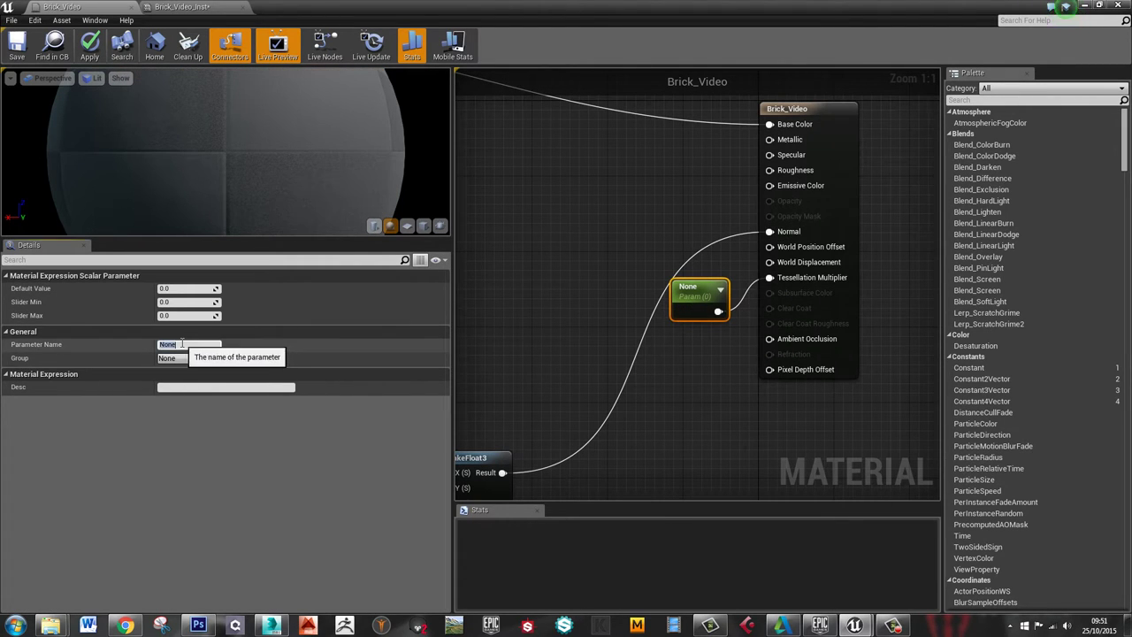
type("Tess_a")
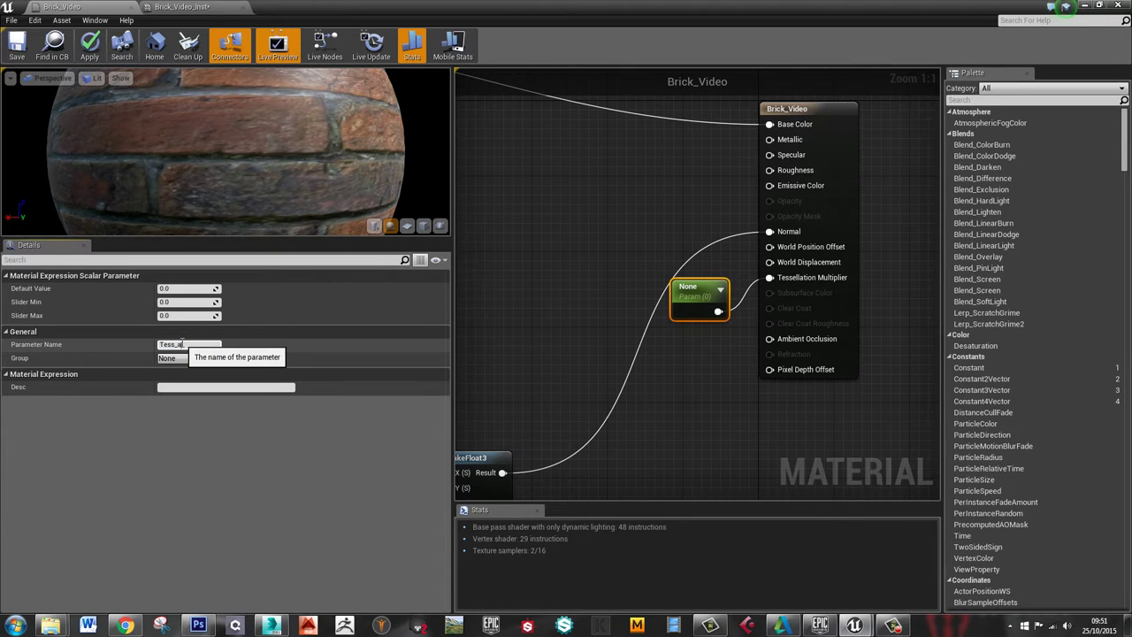
type("mount")
key("Return")
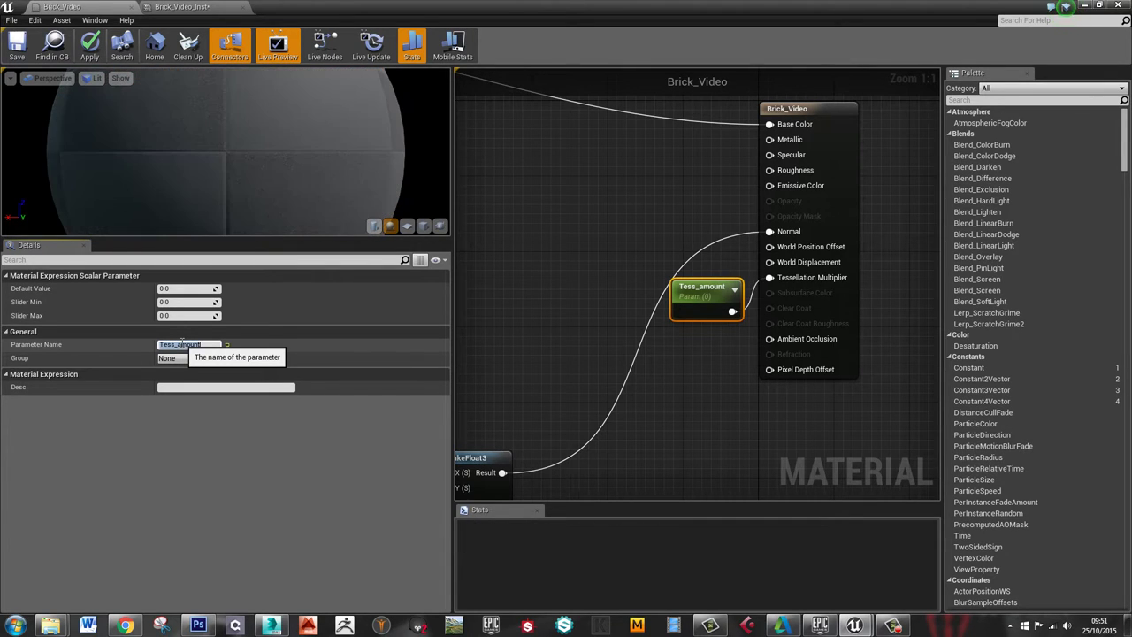
Save the Brick_Video material and show Brick_Video_Inst beside the level viewport
left_click(16, 44)
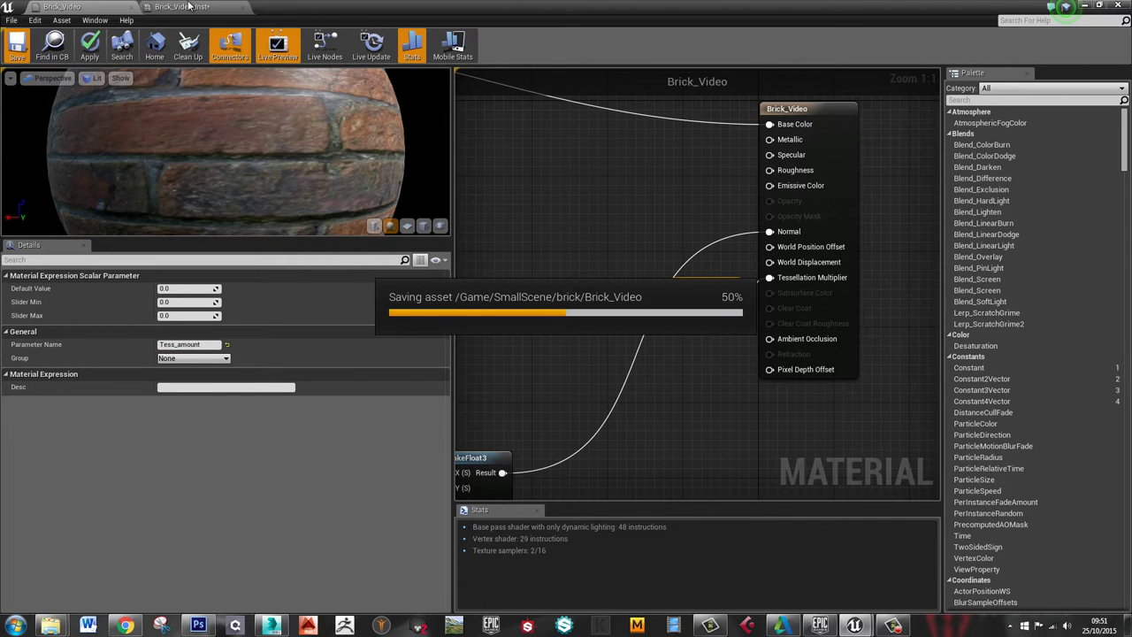
left_click(188, 6)
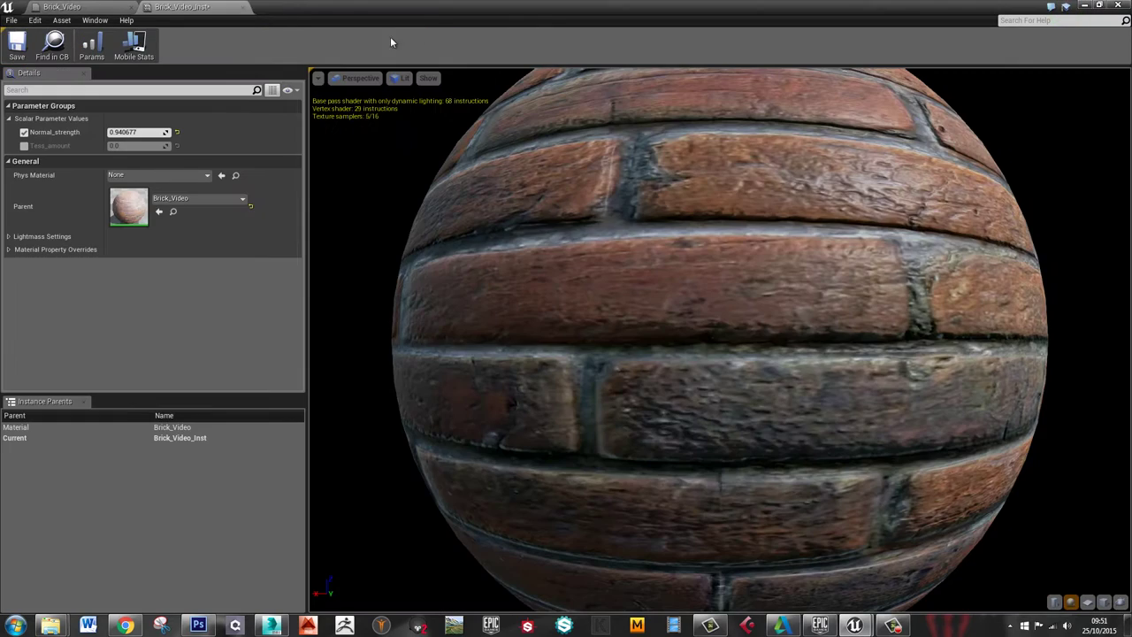
double_click(439, 12)
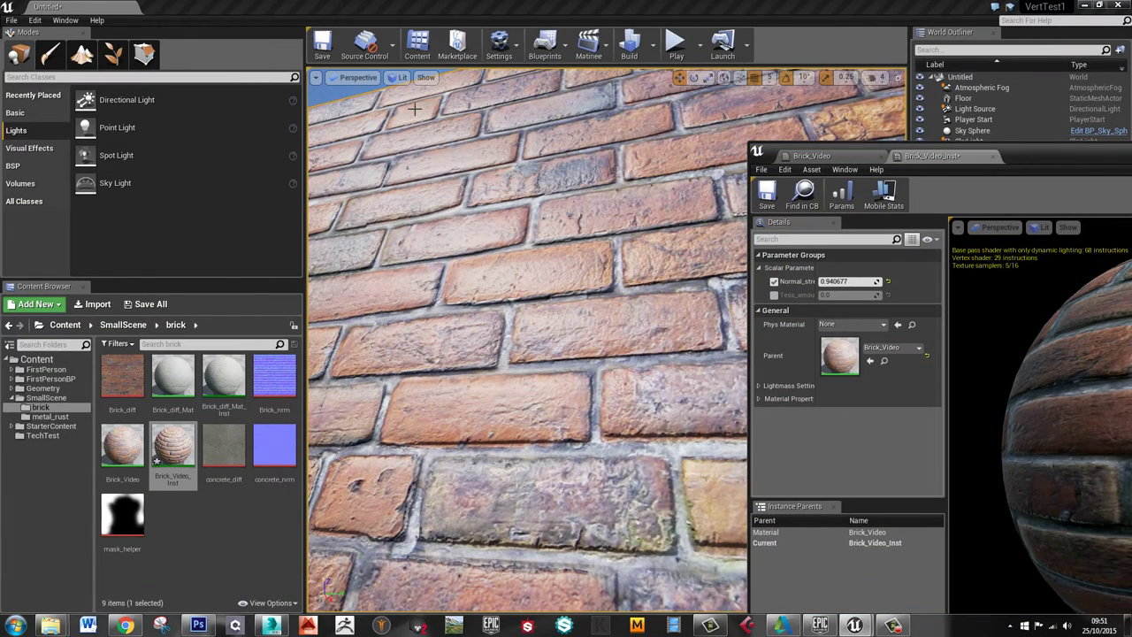
Switch the level viewport to Wireframe view and enable the Tess_amount override in Brick_Video_Inst
left_click(400, 77)
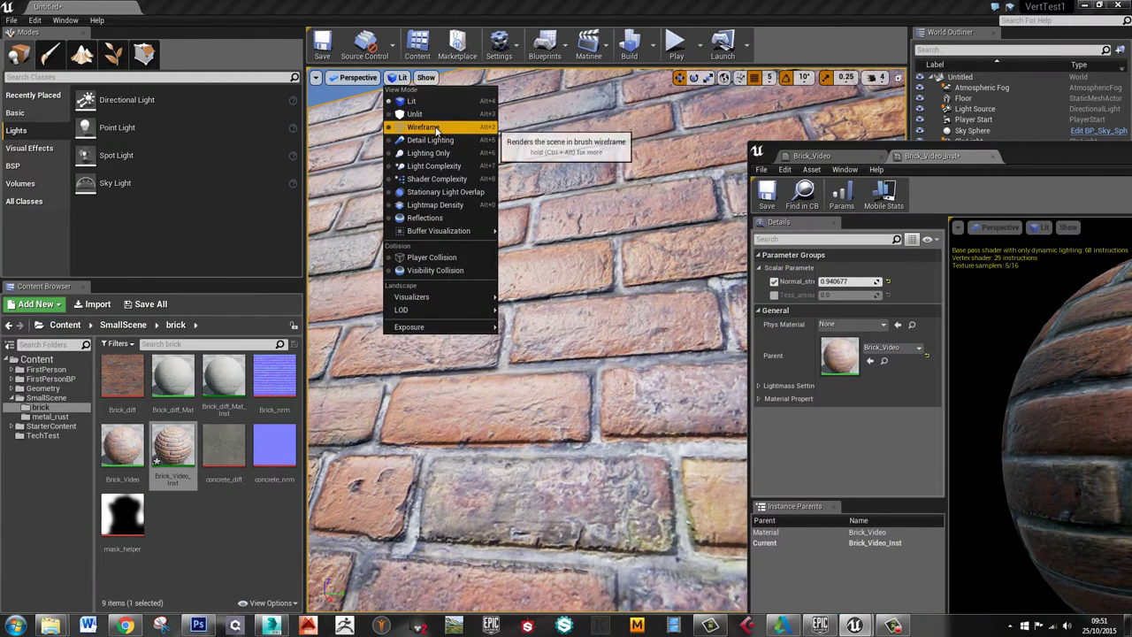
left_click(433, 127)
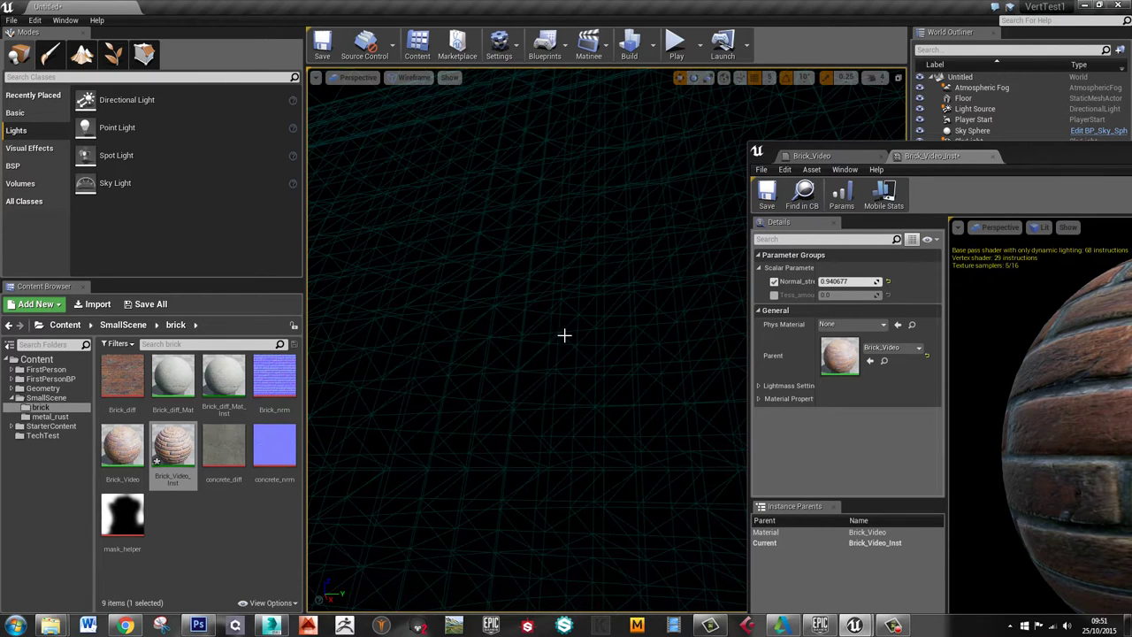
left_click(774, 294)
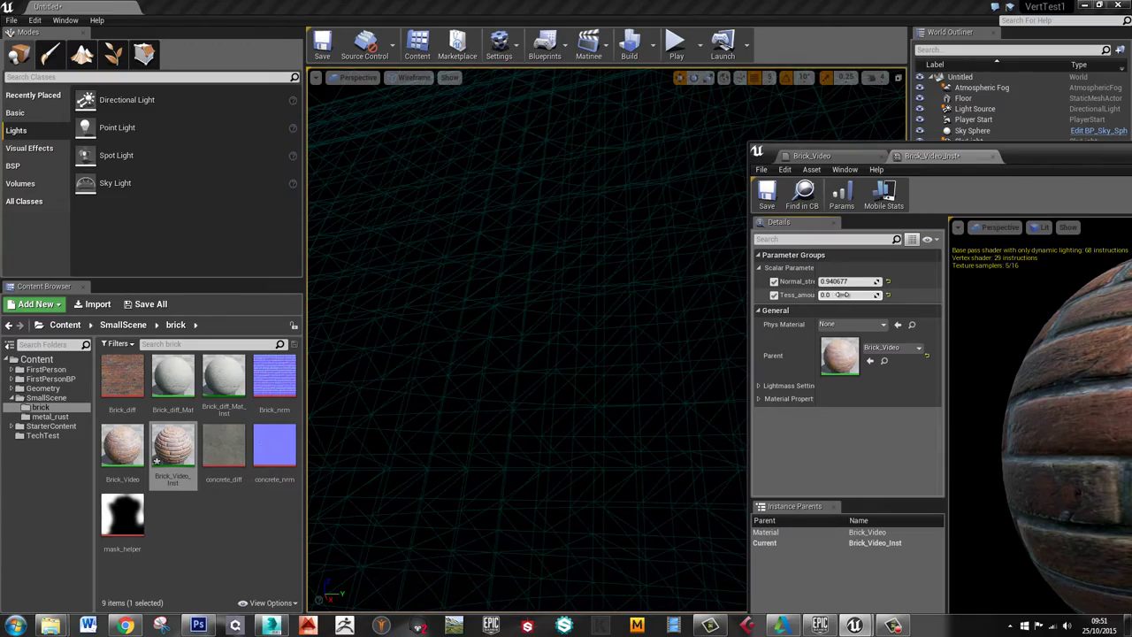
Try Tess_amount values of about 1.56 and 7.08 in Brick_Video_Inst and compare the wall's wireframe density
left_click_drag(847, 295, 873, 295)
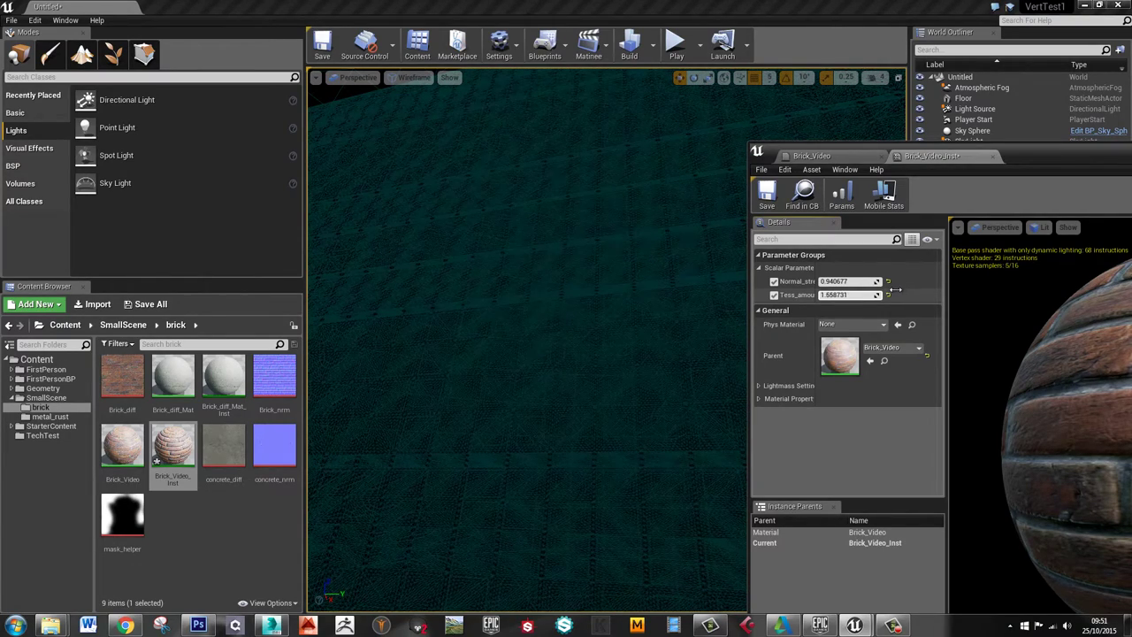
mouse_move(595, 306)
right_mouse_down()
mouse_move(612, 301)
mouse_move(599, 273)
mouse_move(613, 310)
right_mouse_up()
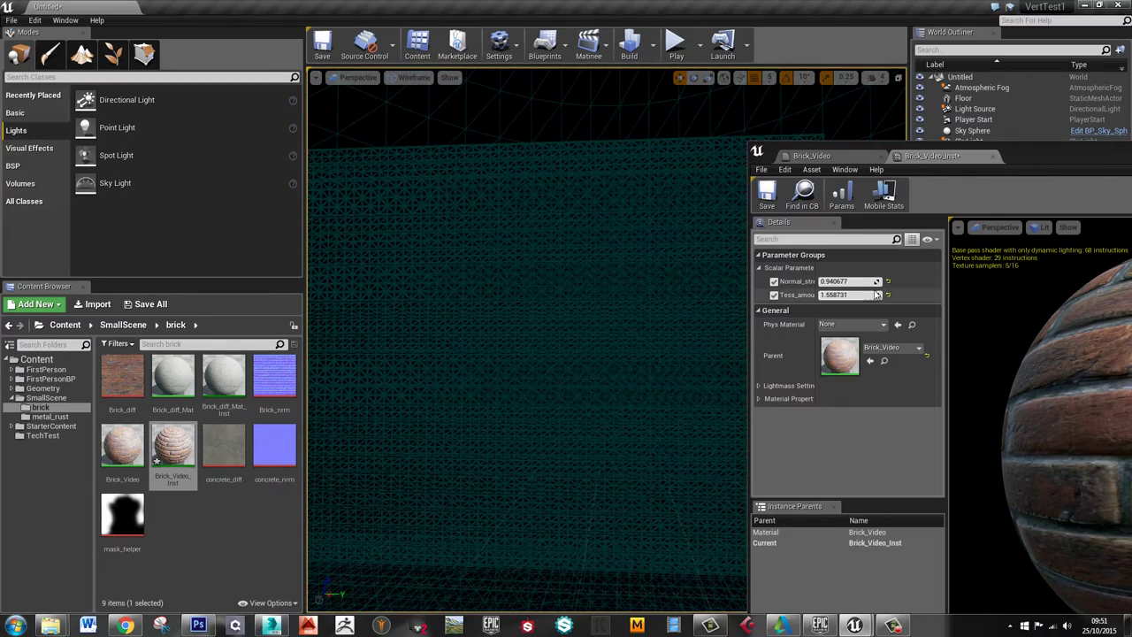
left_click_drag(877, 295, 913, 303)
scroll(634, 314, "up", 3)
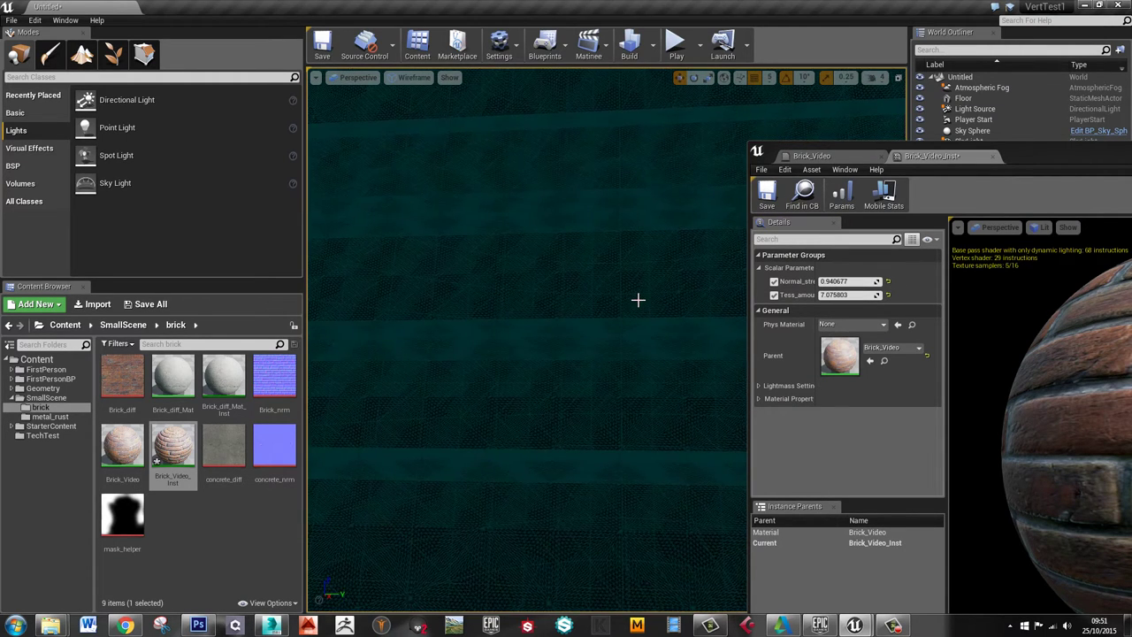
scroll(638, 300, "up", 4)
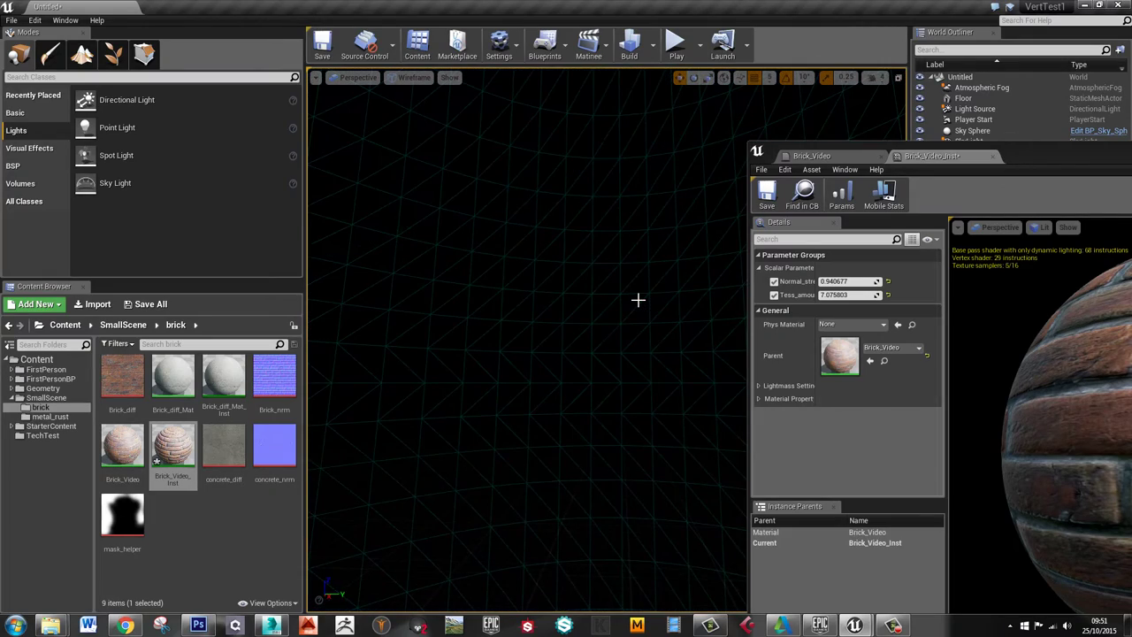
scroll(638, 300, "down", 3)
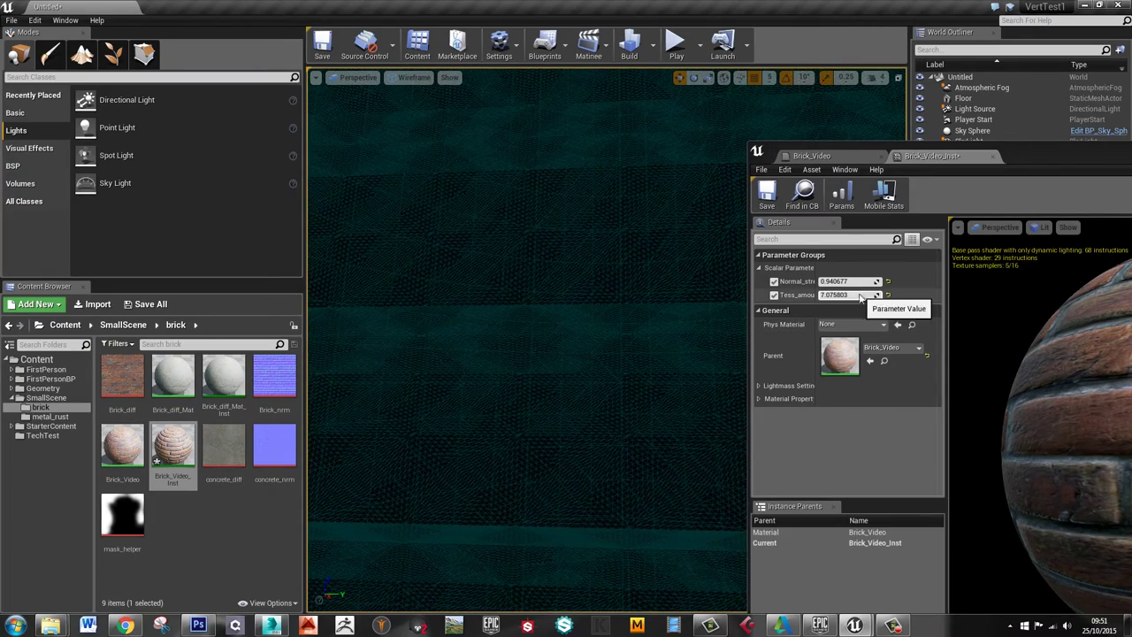
Set Tess_amount to 2.0 in Brick_Video_Inst and check the wall's wireframe
left_click_drag(861, 295, 832, 296)
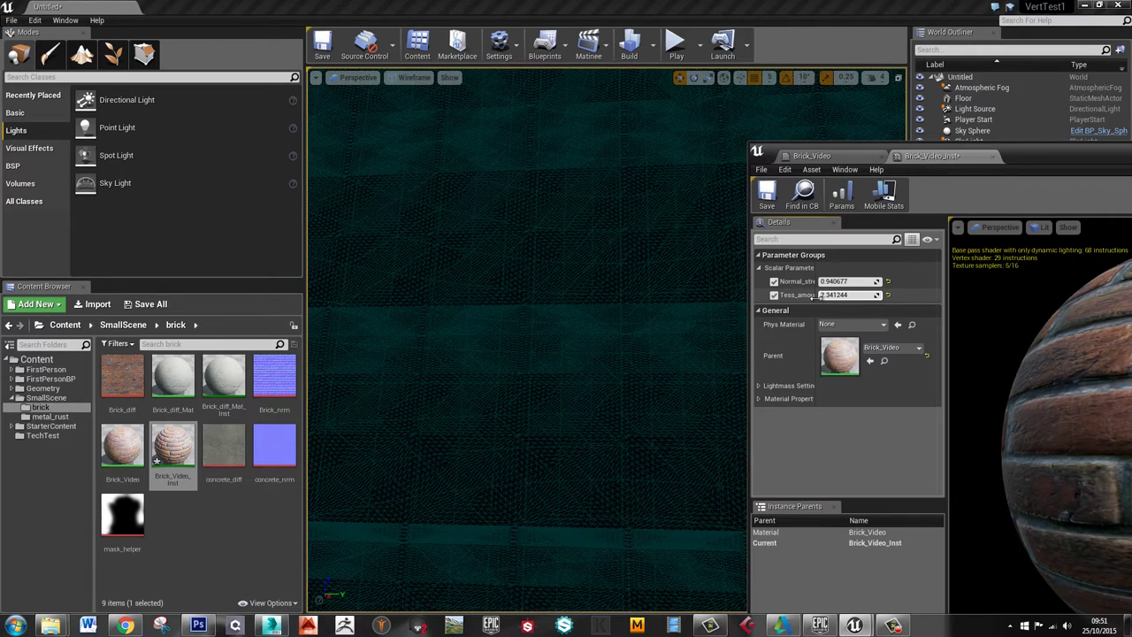
left_click(865, 296)
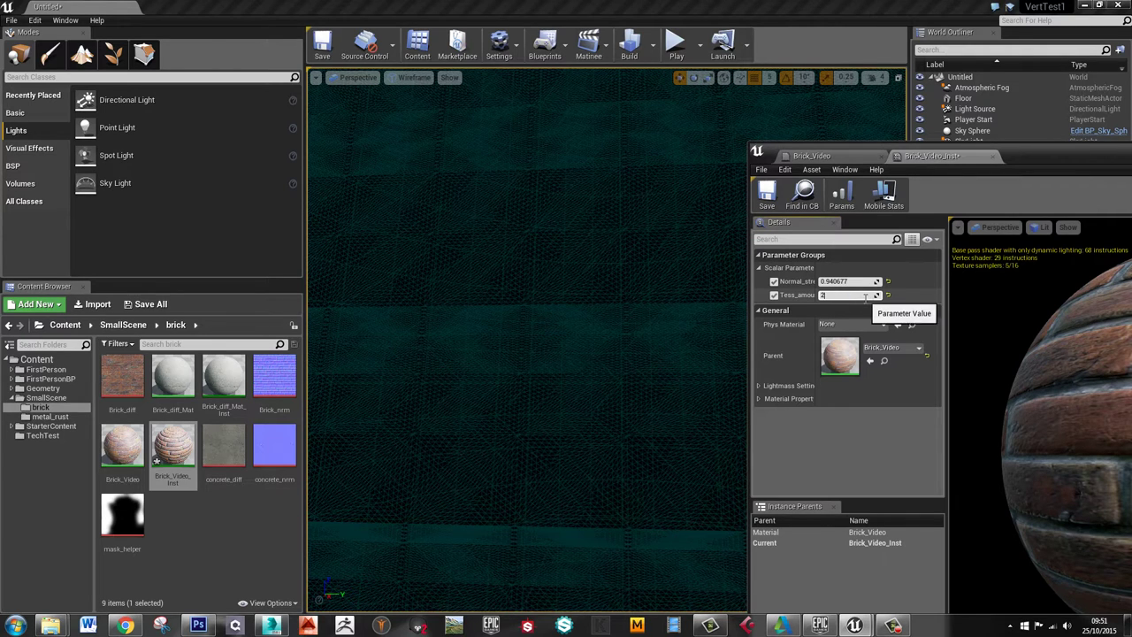
type("2.0")
key("Return")
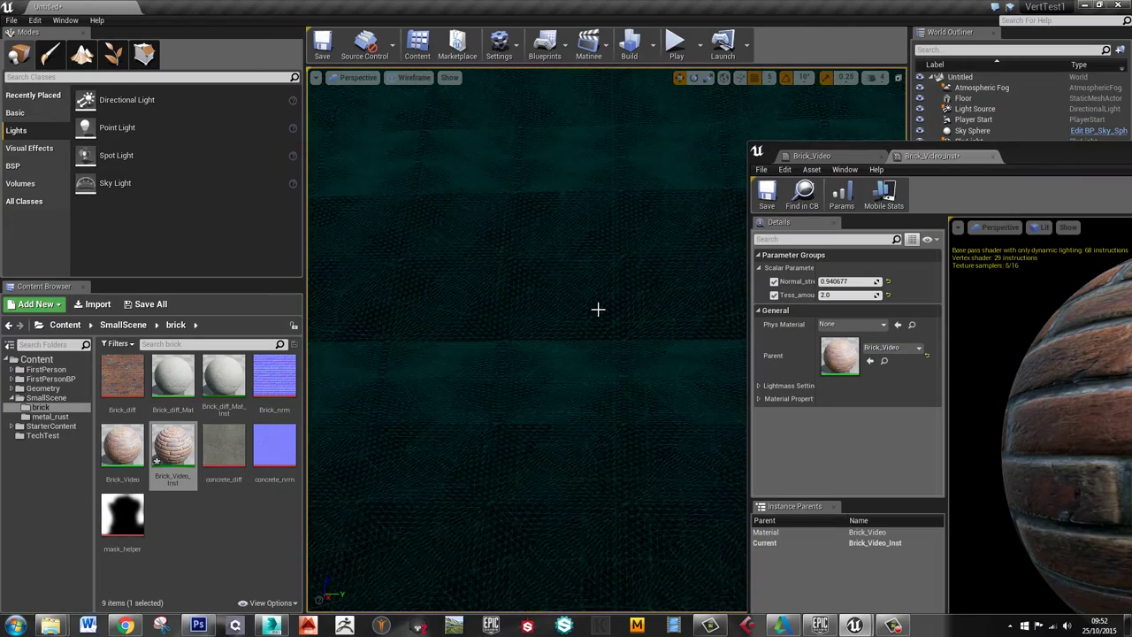
right_click_drag(598, 310, 607, 286)
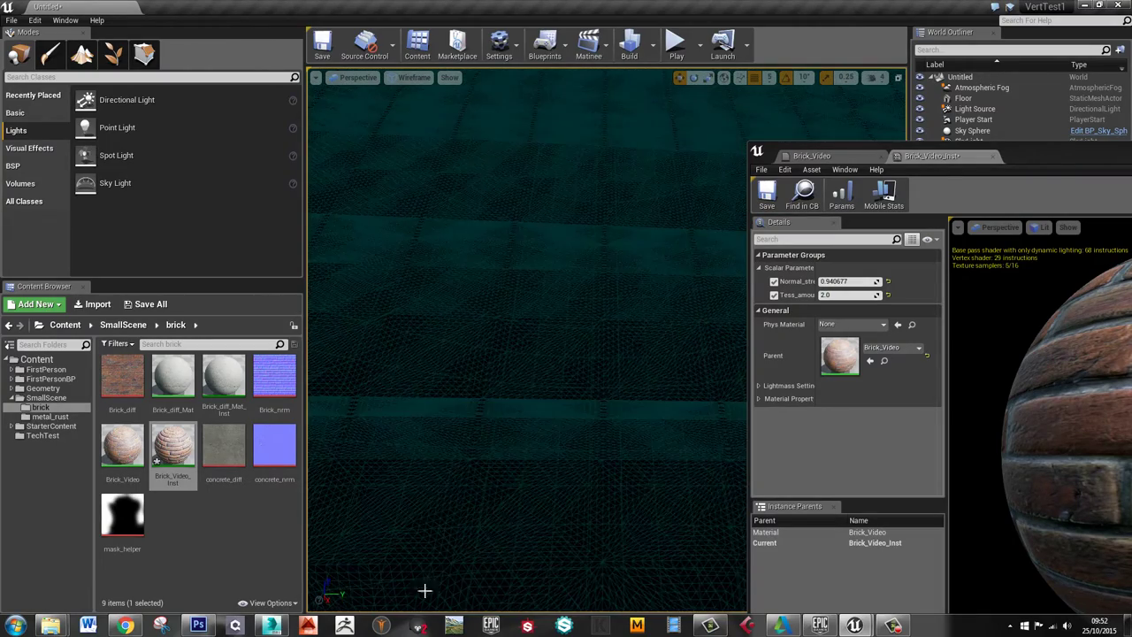
Switch to 3ds Max, show edged faces on the Wall_back mesh and select a single vertex on the wall
left_click(272, 625)
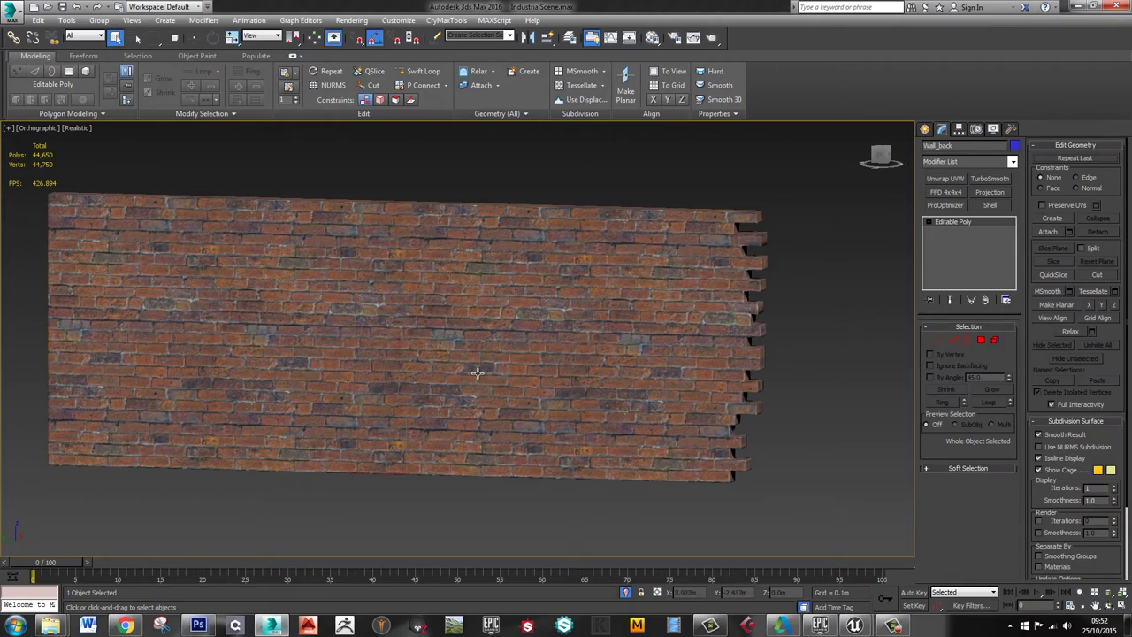
key("F4")
scroll(476, 372, "up", 10)
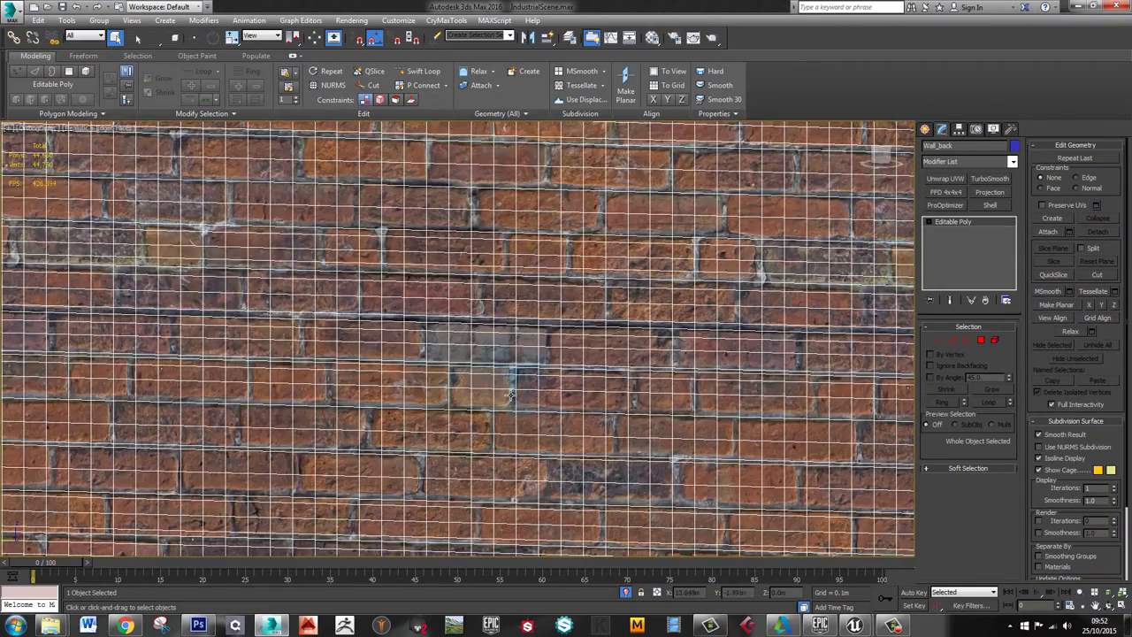
key("1")
key("w")
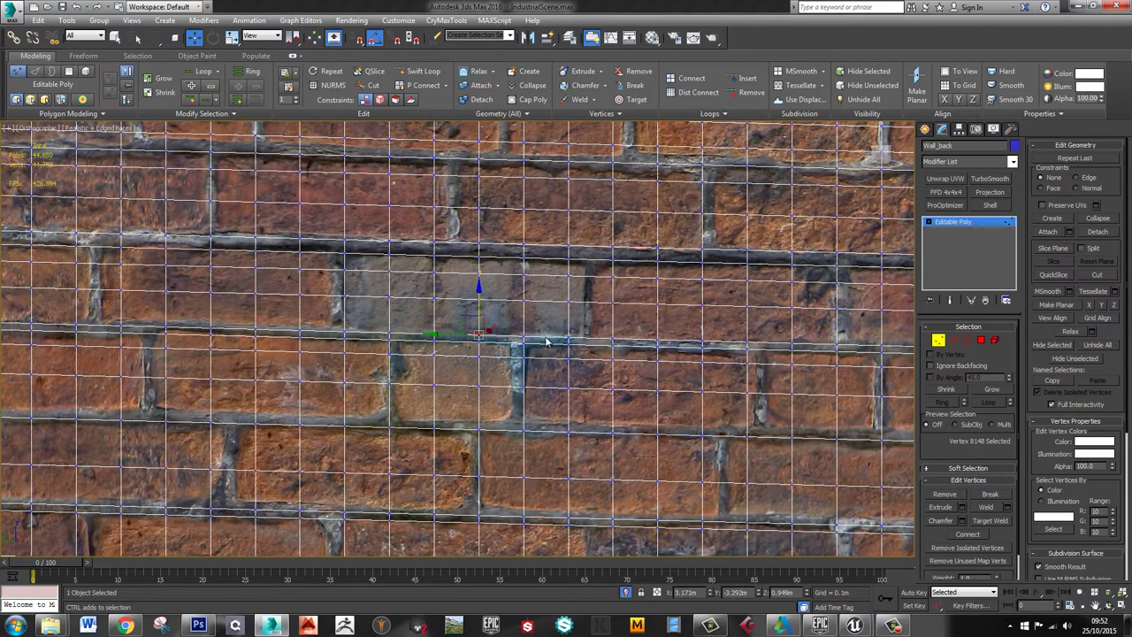
Remove several horizontal edge loops from the Wall_back mesh
key("2")
double_click(498, 344)
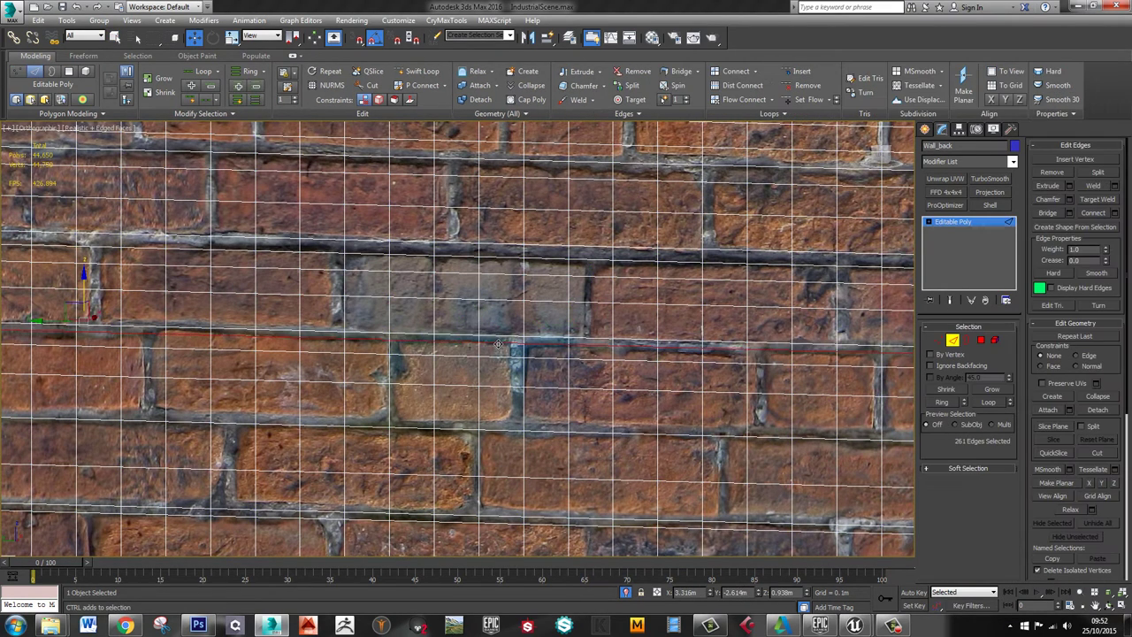
key("ctrl+BackSpace")
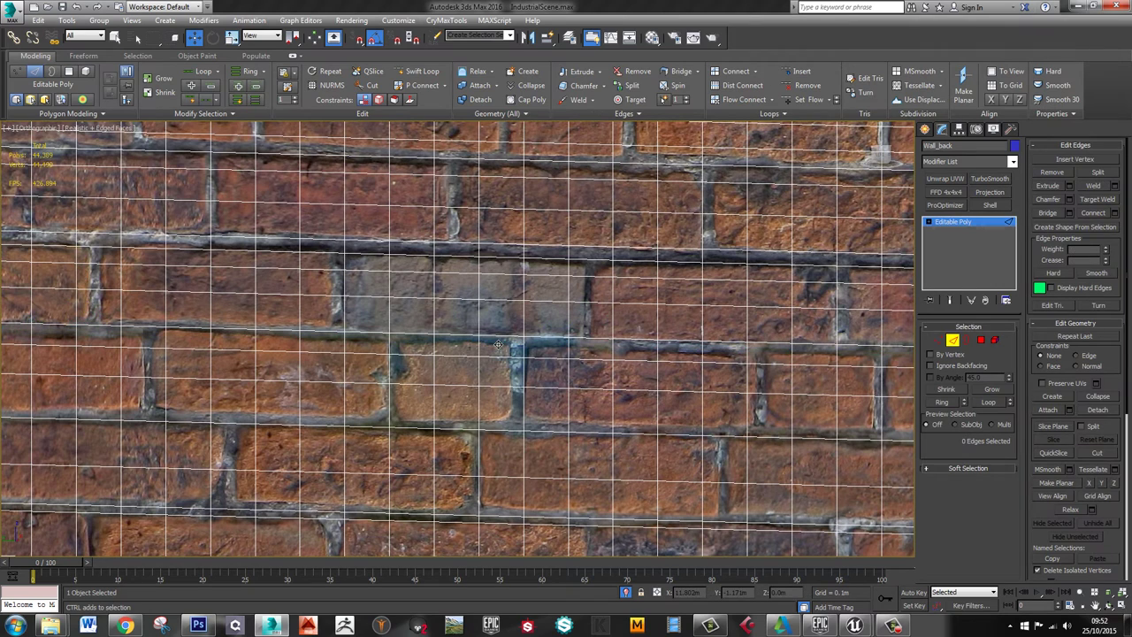
double_click(500, 256)
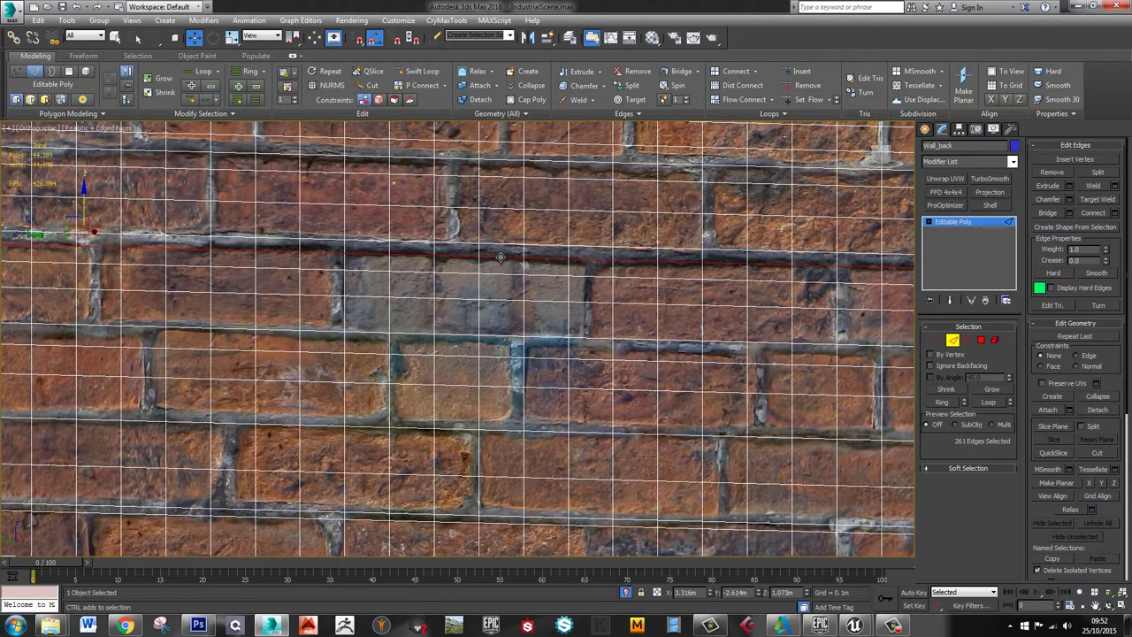
key("ctrl+BackSpace")
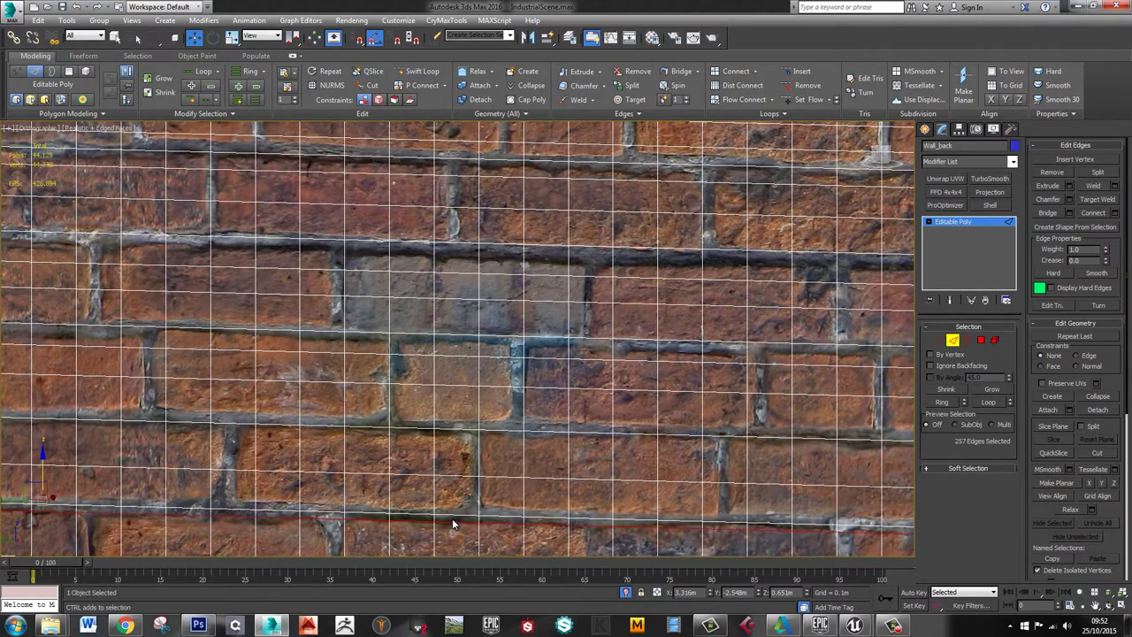
middle_click_drag(482, 491, 563, 366)
scroll(563, 366, "down", 8)
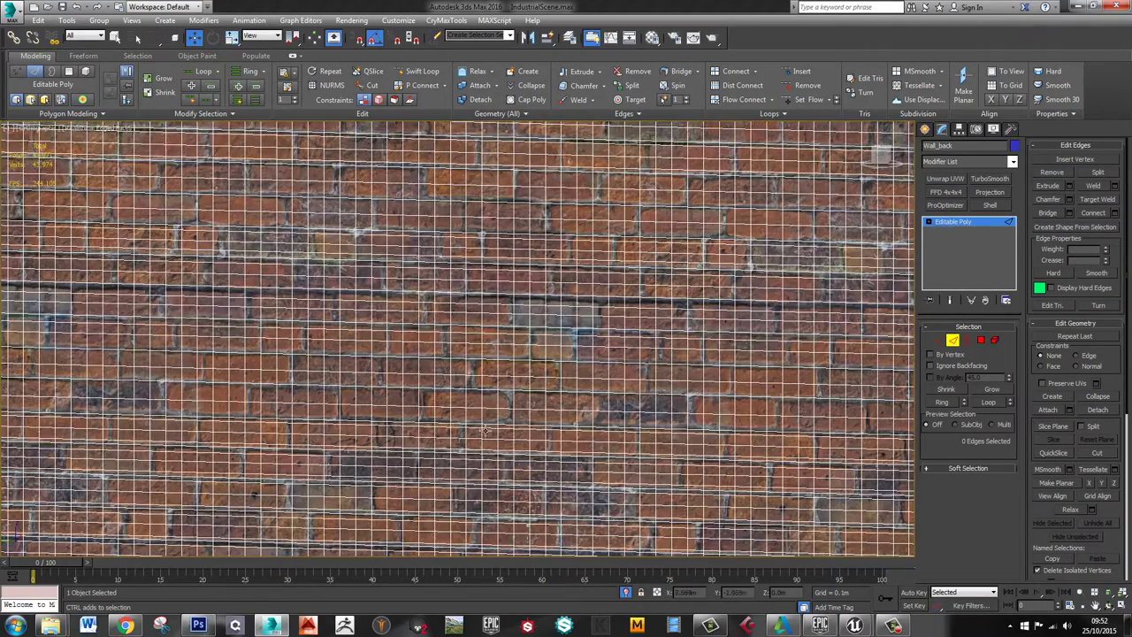
Undo the edge loop removals on Wall_back
key("ctrl+z")
key("ctrl+z")
key("ctrl+z")
key("ctrl+z")
key("ctrl+z")
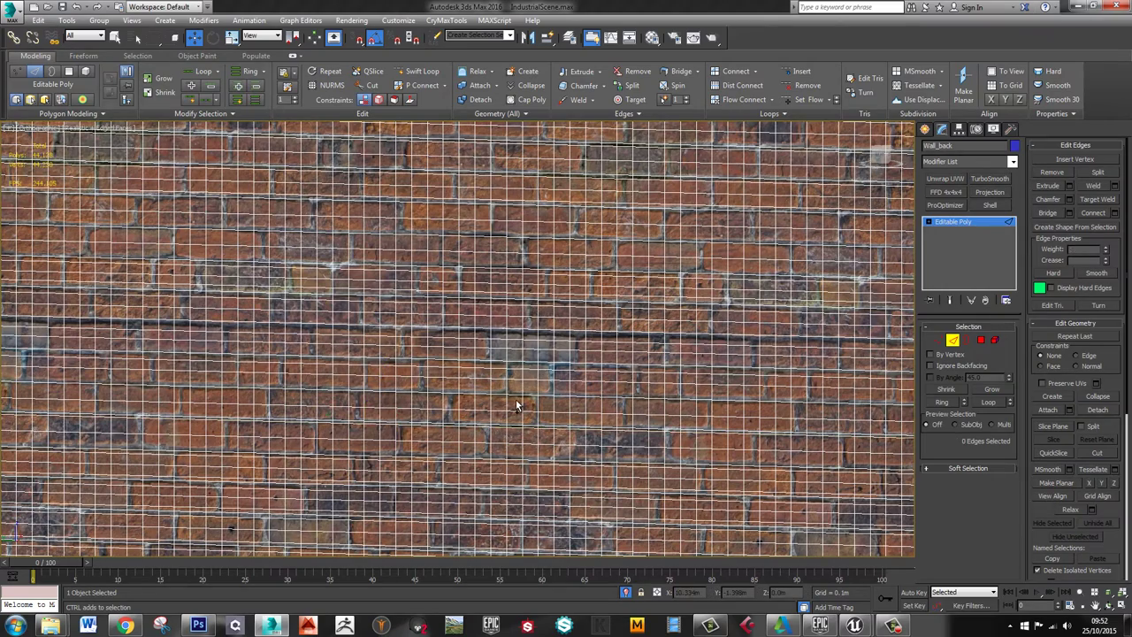
Switch to Unreal Editor and examine the wall's tessellated wireframe from near and far
key("alt+Tab")
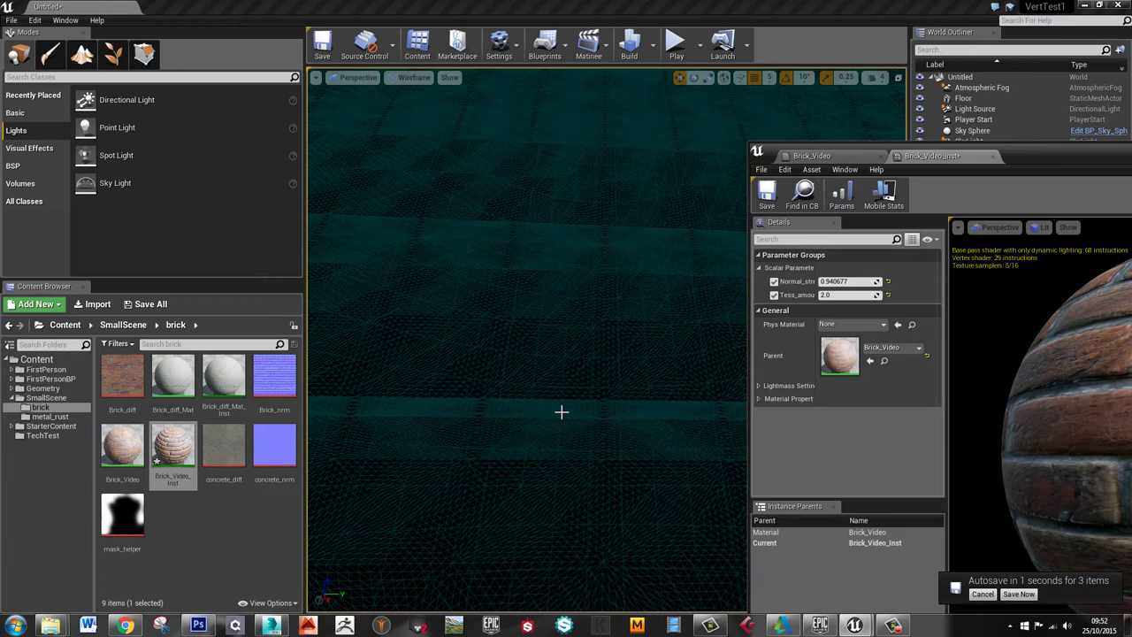
scroll(572, 375, "up", 3)
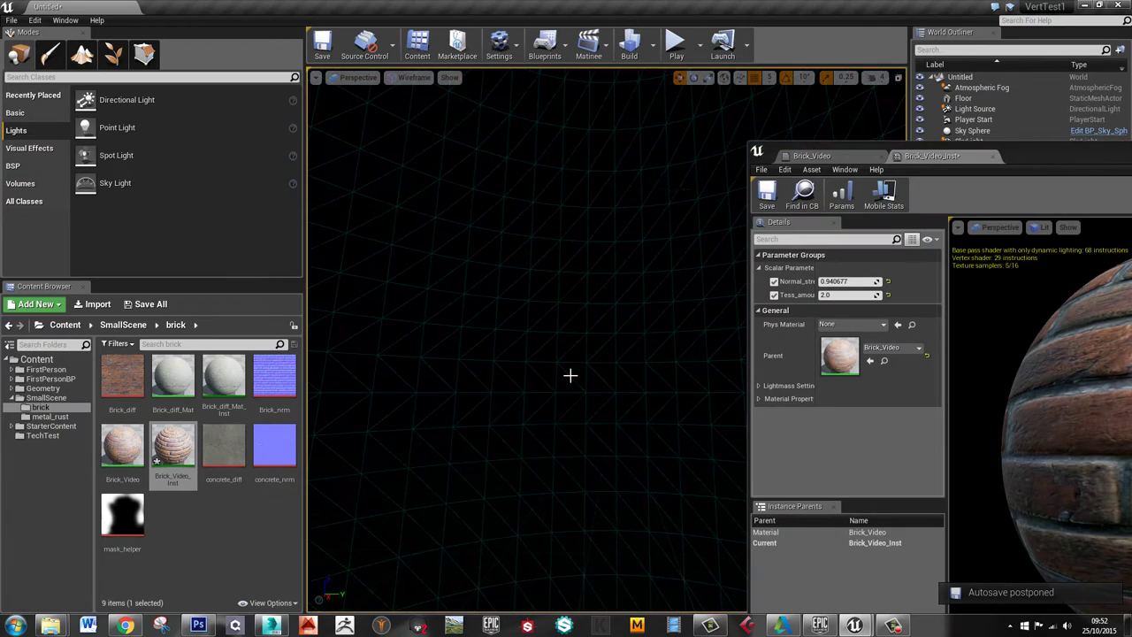
scroll(571, 375, "down", 1)
right_click_drag(571, 376, 571, 376)
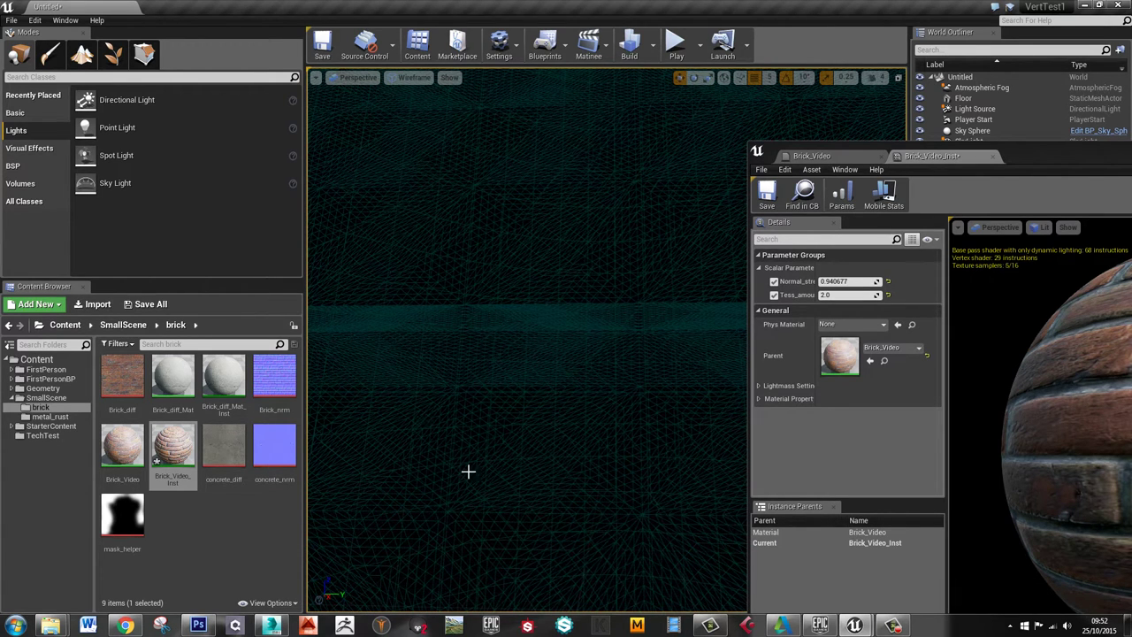
right_click_drag(468, 471, 419, 352)
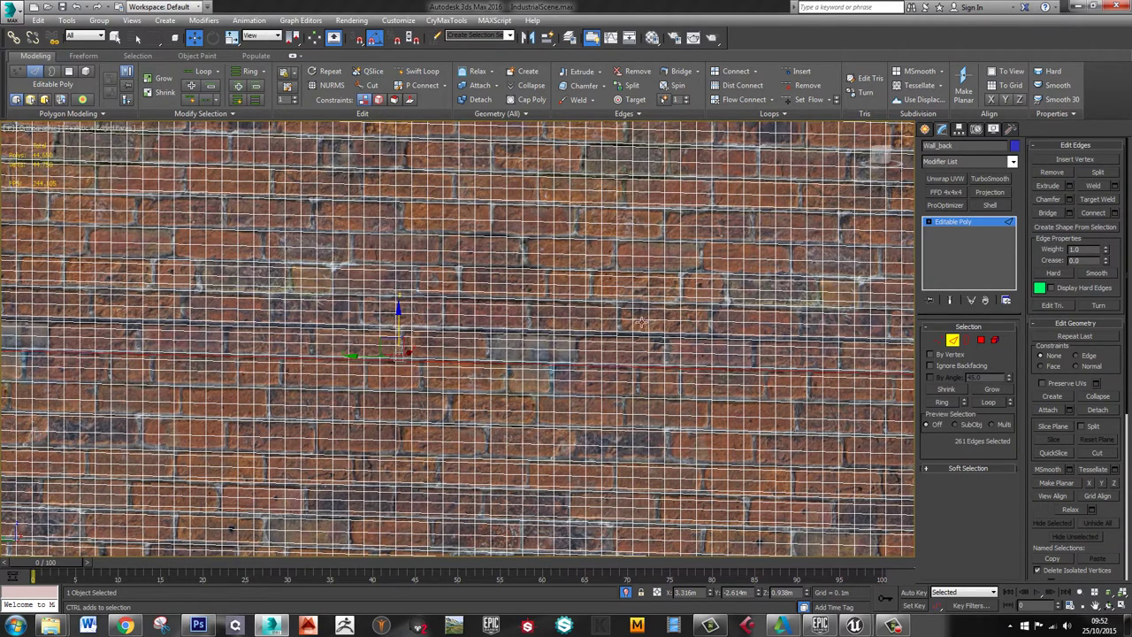
Return to Unreal Editor, show the Brick_Video material graph and set the level viewport to Lit view
key("alt+Tab")
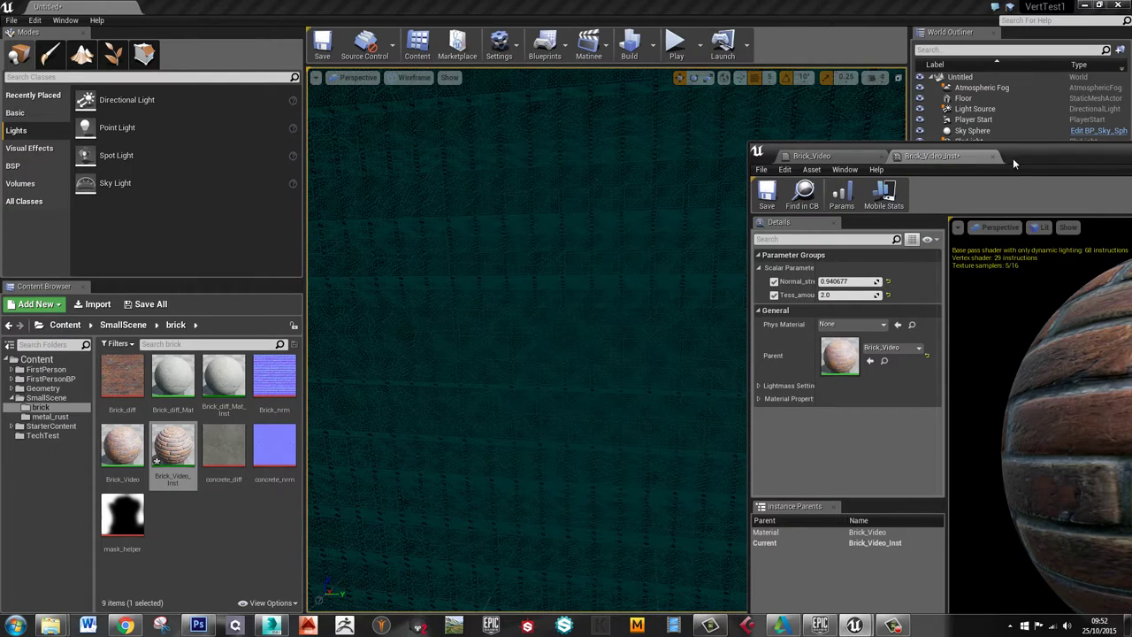
left_click_drag(1071, 166, 779, 116)
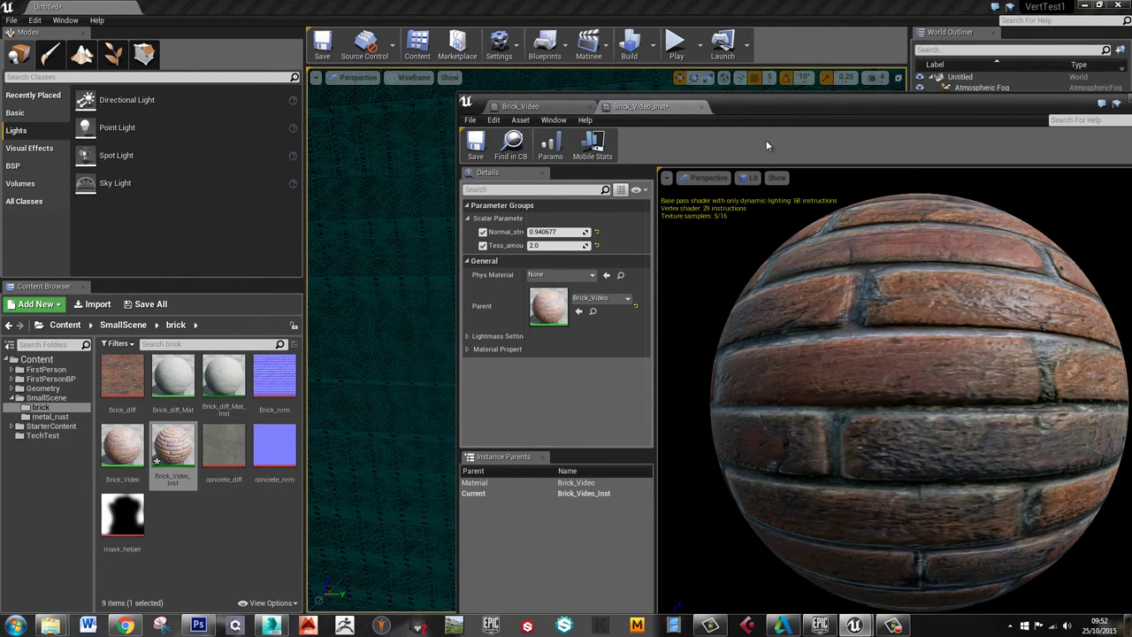
left_click(550, 109)
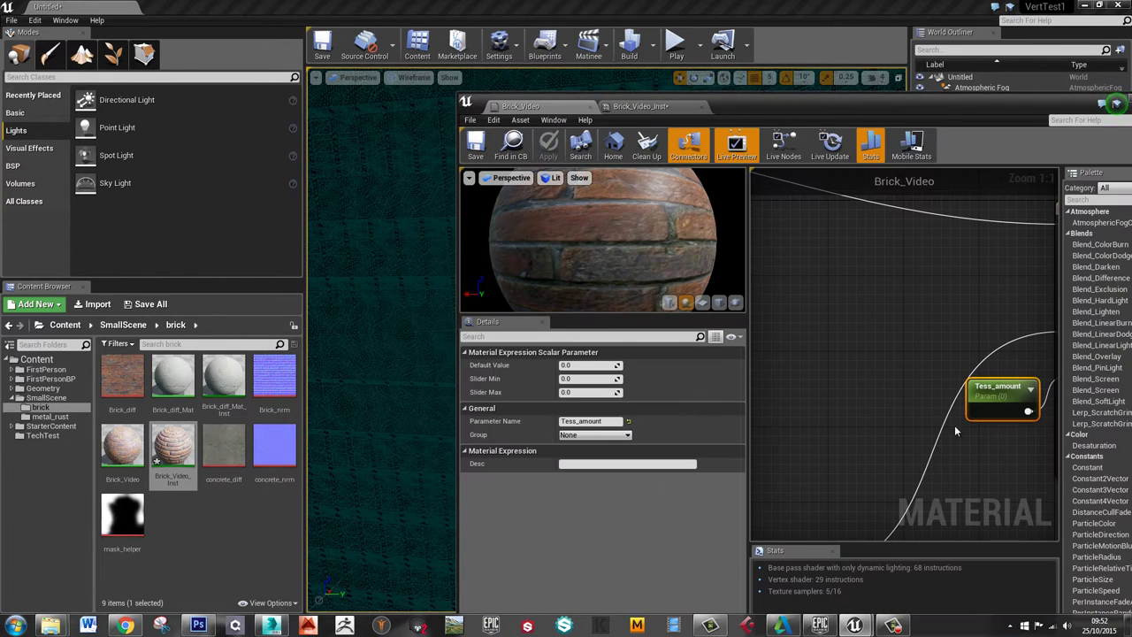
right_click_drag(955, 424, 900, 390)
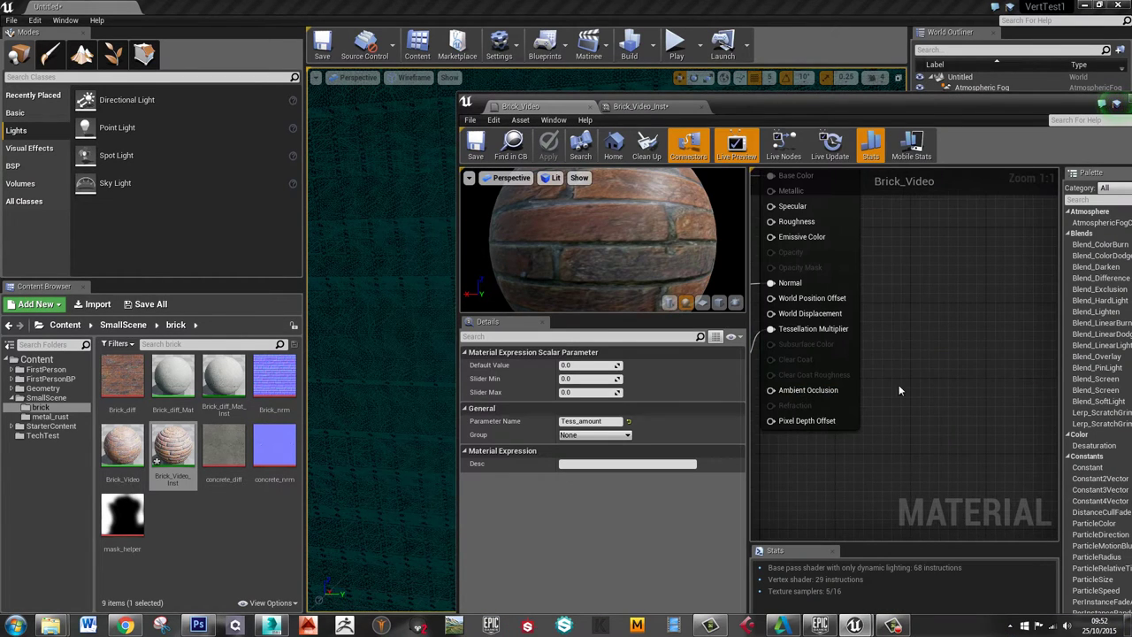
left_click(415, 79)
left_click(411, 101)
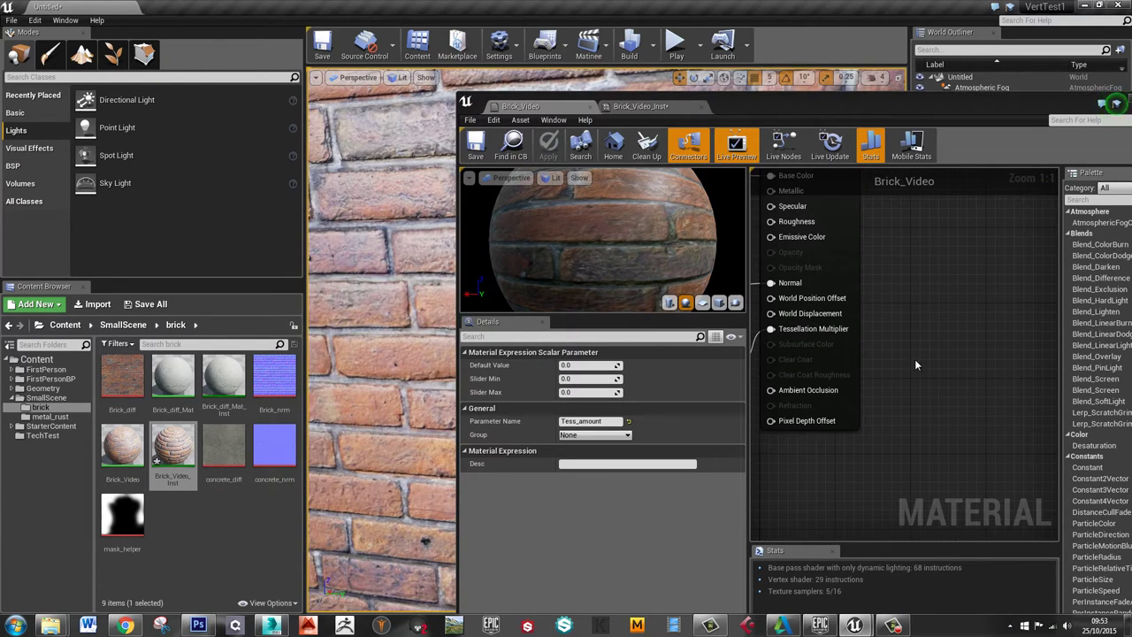
Maximize the material editor and move the Tess_amount node down and away from the World Displacement input
right_click_drag(966, 336, 1051, 329)
double_click(859, 106)
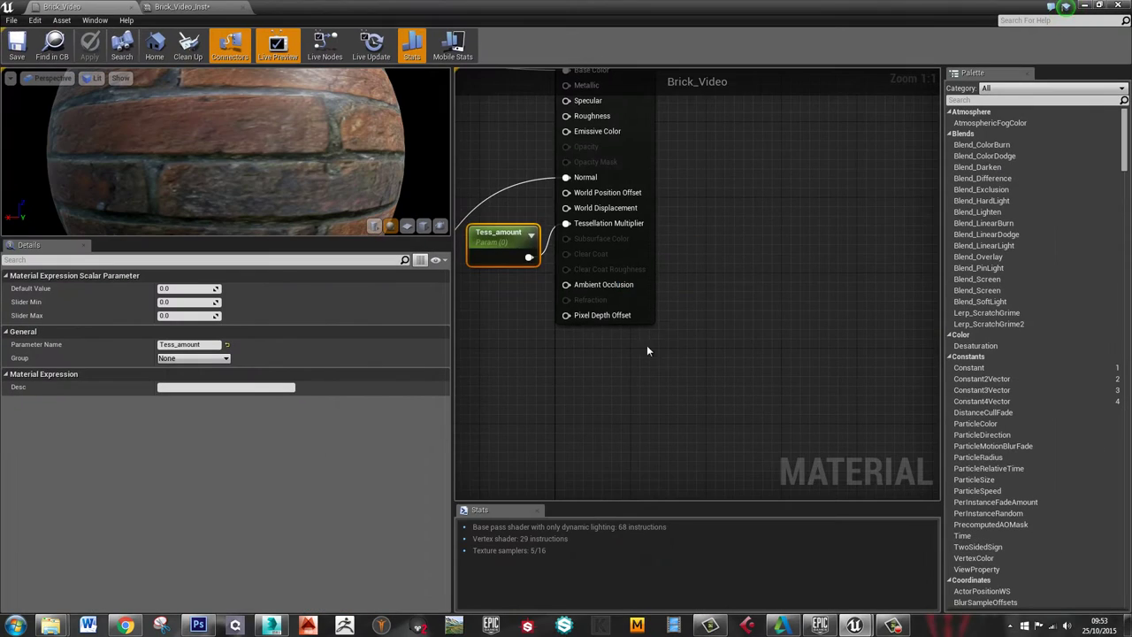
right_click_drag(647, 345, 851, 399)
left_click_drag(702, 284, 666, 333)
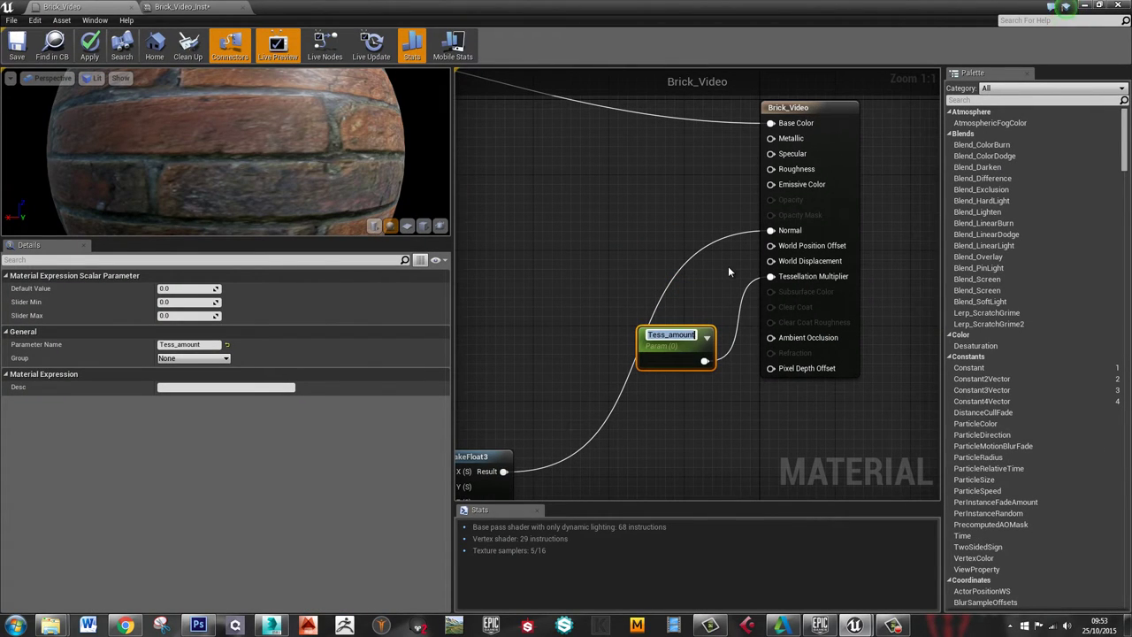
left_click(672, 269)
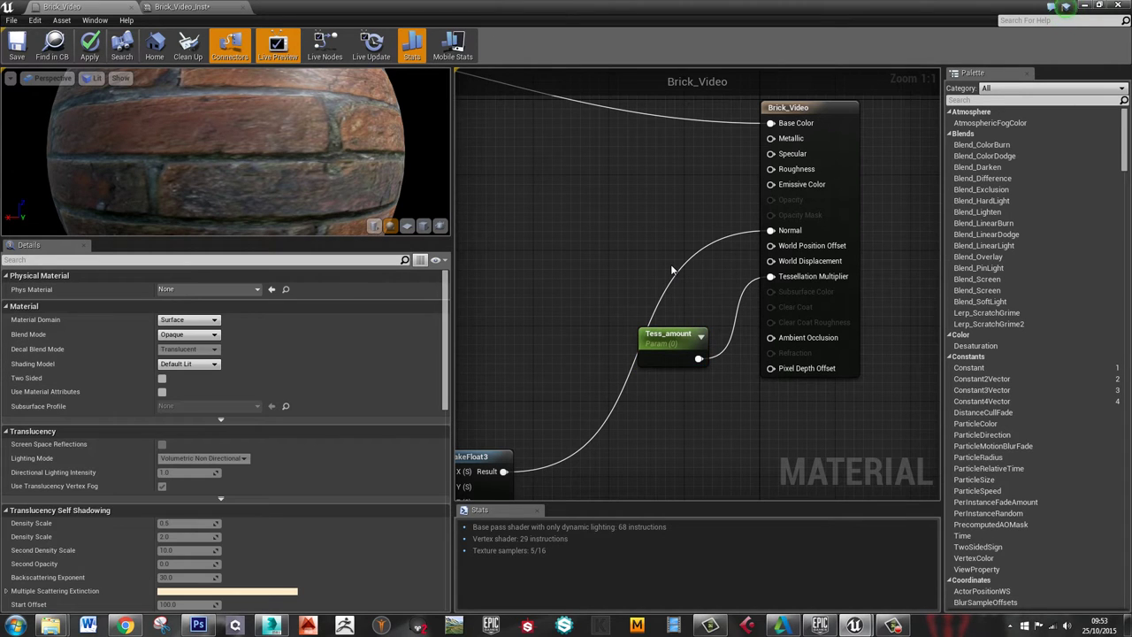
Move the Brick_diff Texture Sample node slightly down and towards the material node
right_click_drag(685, 282, 833, 320)
scroll(740, 308, "down", 1)
right_click_drag(741, 309, 786, 345)
left_click_drag(491, 146, 528, 187)
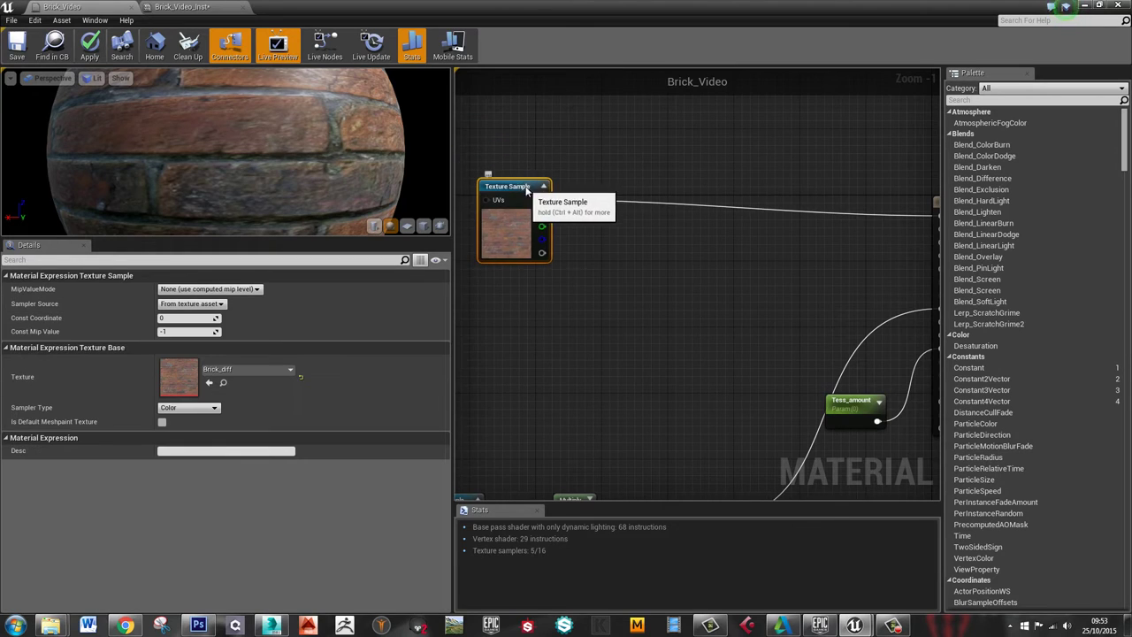
right_click_drag(683, 257, 707, 244)
left_click_drag(568, 239, 650, 256)
left_click(631, 234)
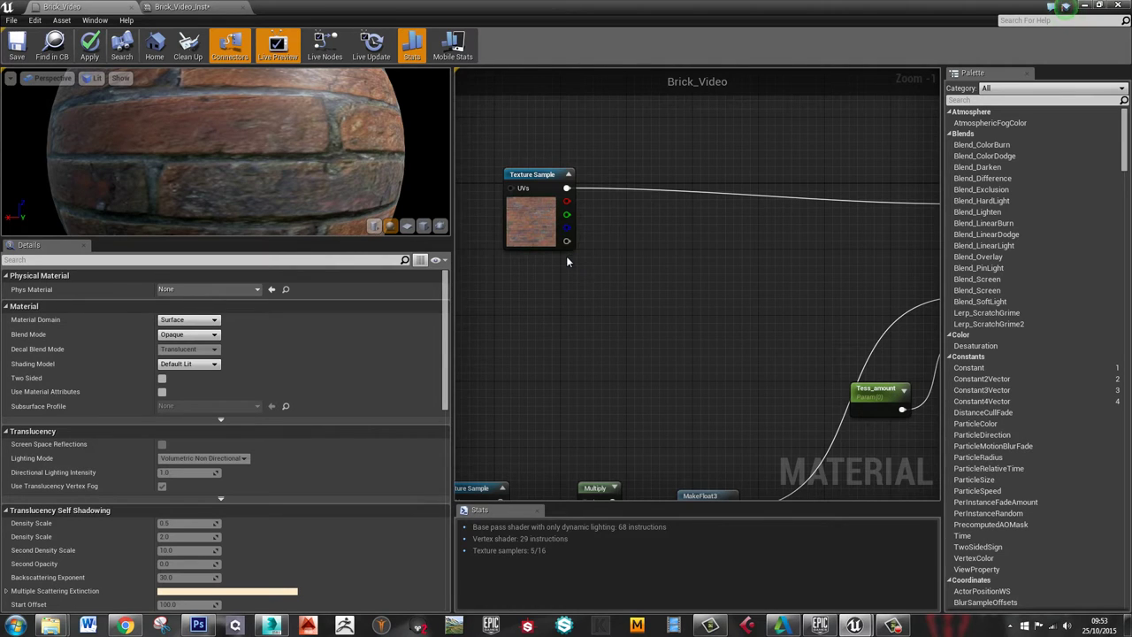
Add a Multiply node, connecting the Brick_diff texture's alpha to its A input and its output to World Displacement
right_click_drag(726, 298, 666, 292)
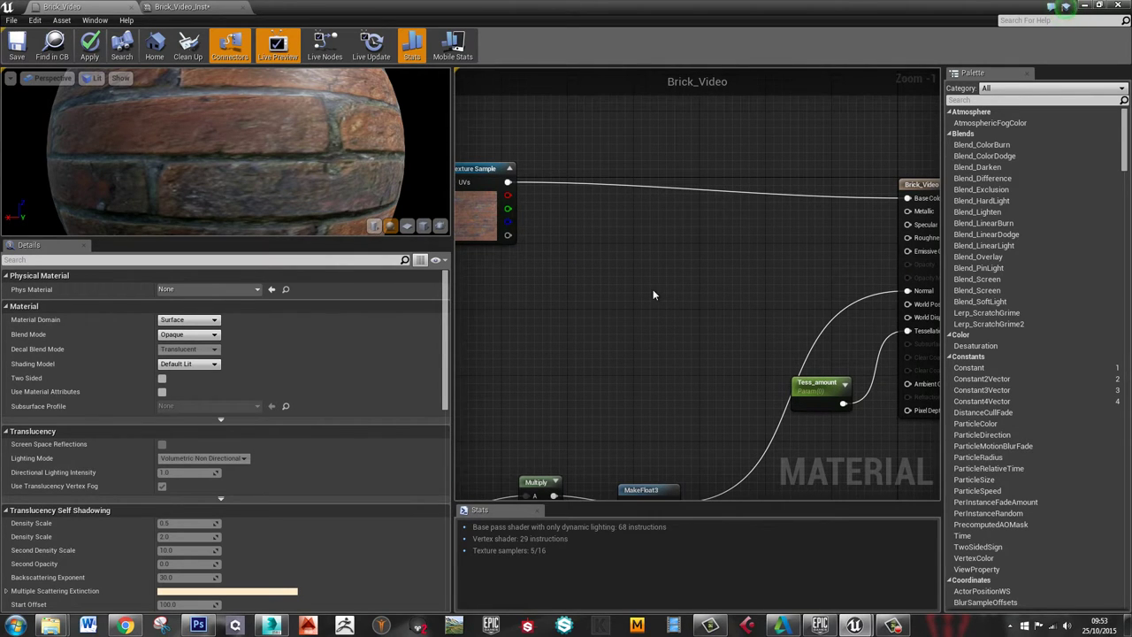
left_click(653, 294)
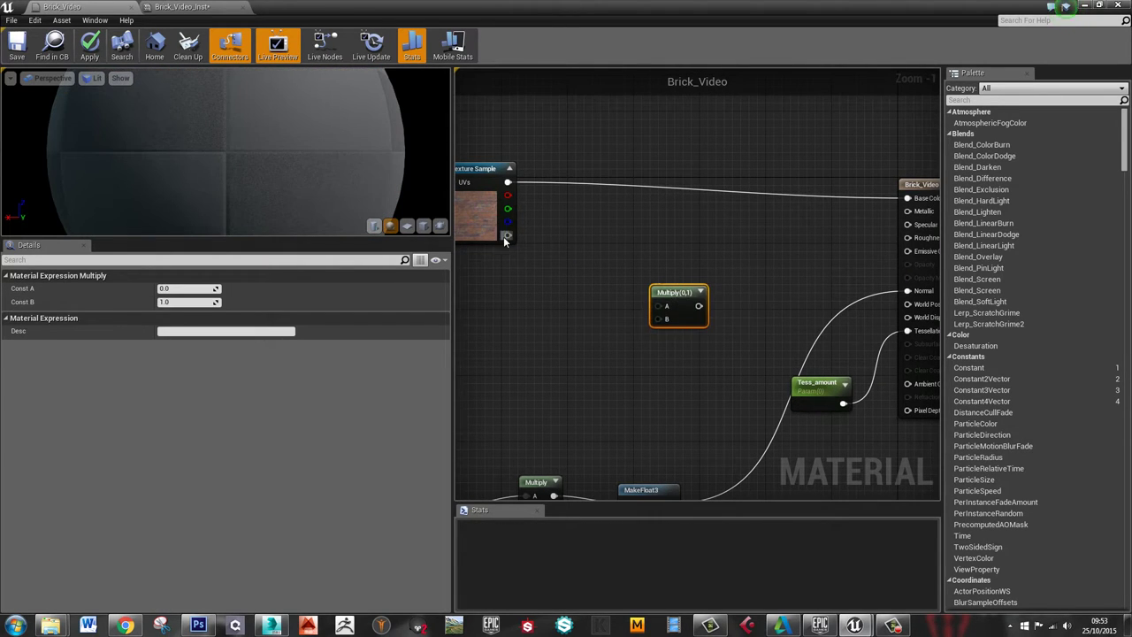
left_click_drag(507, 236, 908, 317)
left_click(555, 354)
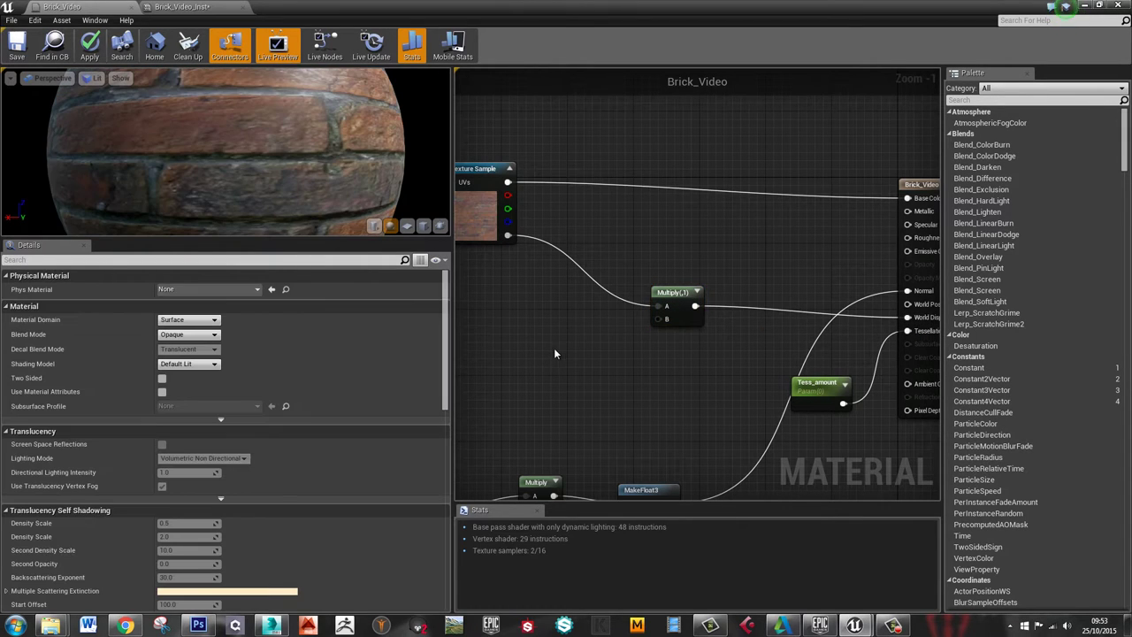
Add a scalar parameter named Disp_Amount, connect it to the displacement Multiply node's B input and save the material
mouse_move(685, 361)
right_mouse_down()
mouse_move(650, 366)
mouse_move(669, 376)
right_mouse_up()
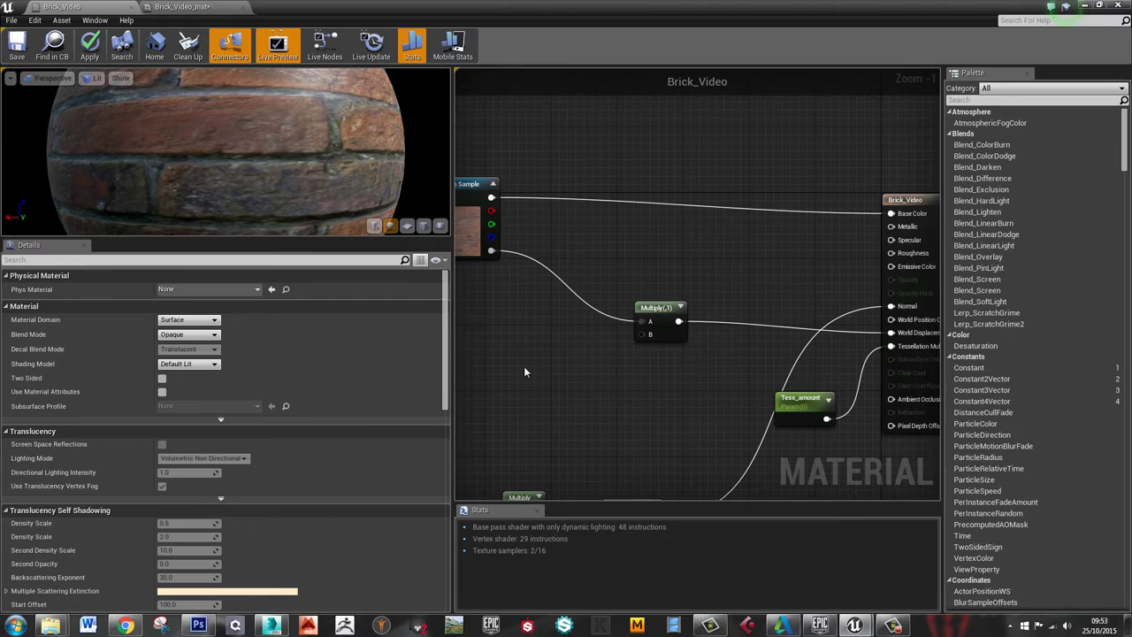
left_click(578, 347)
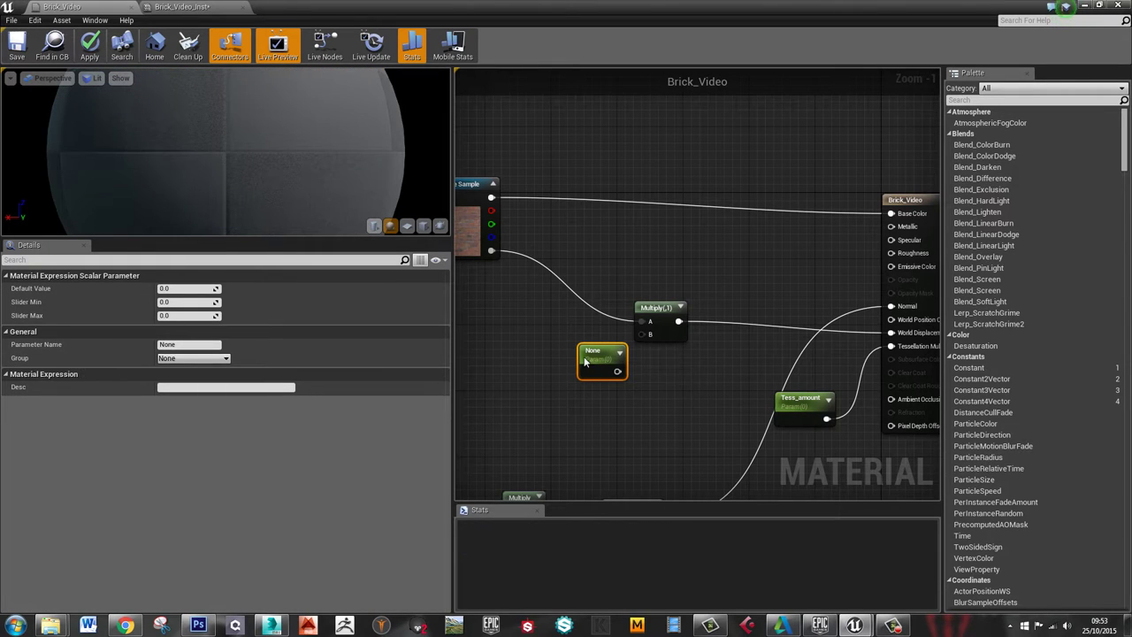
left_click(176, 344)
left_click_drag(176, 344, 107, 346)
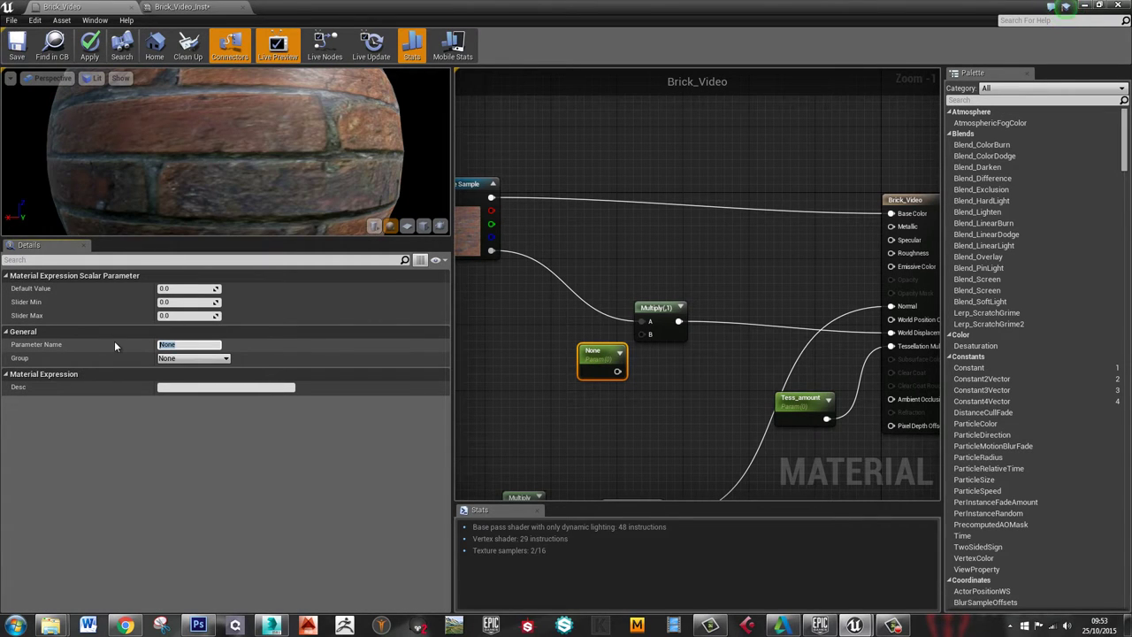
type("D")
type("ispAmou")
type("_")
key("Return")
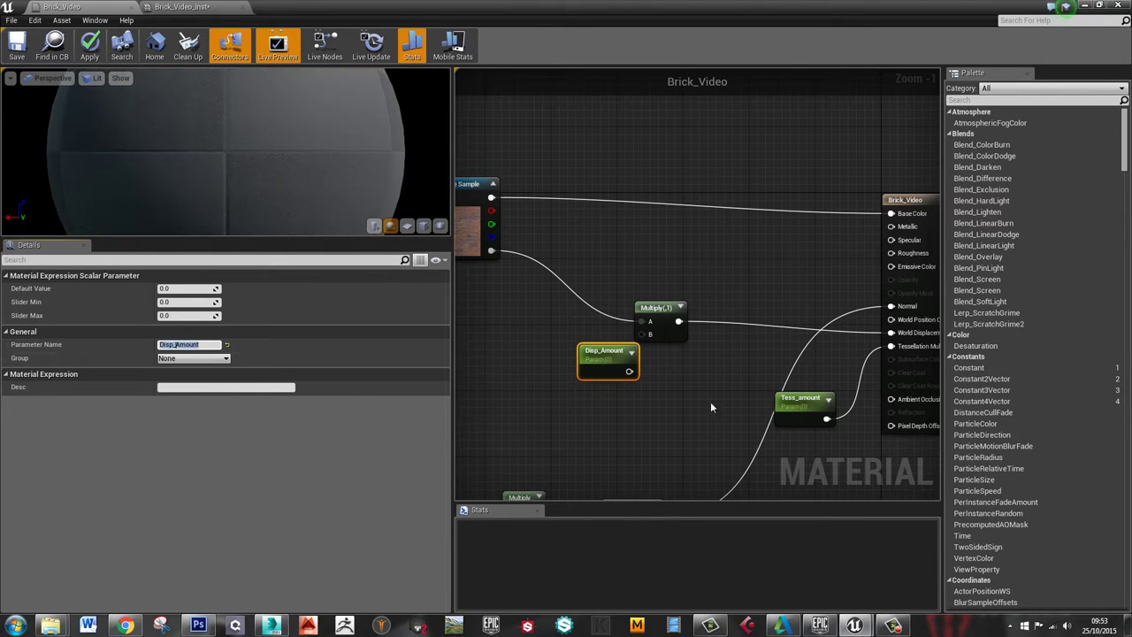
left_click_drag(609, 357, 650, 334)
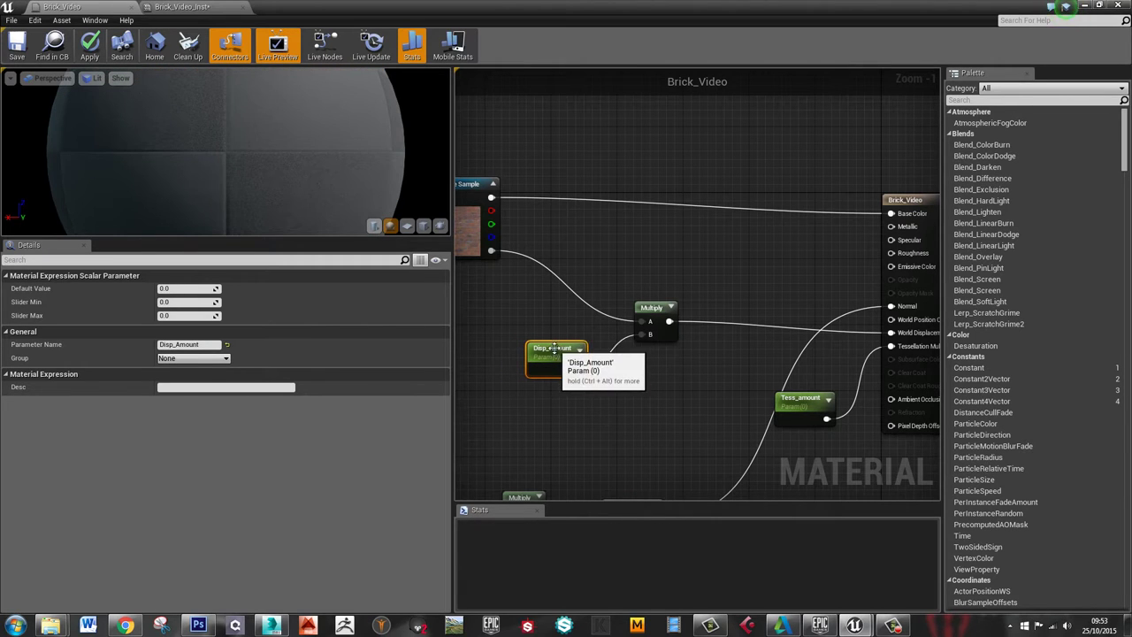
left_click_drag(534, 345, 550, 345)
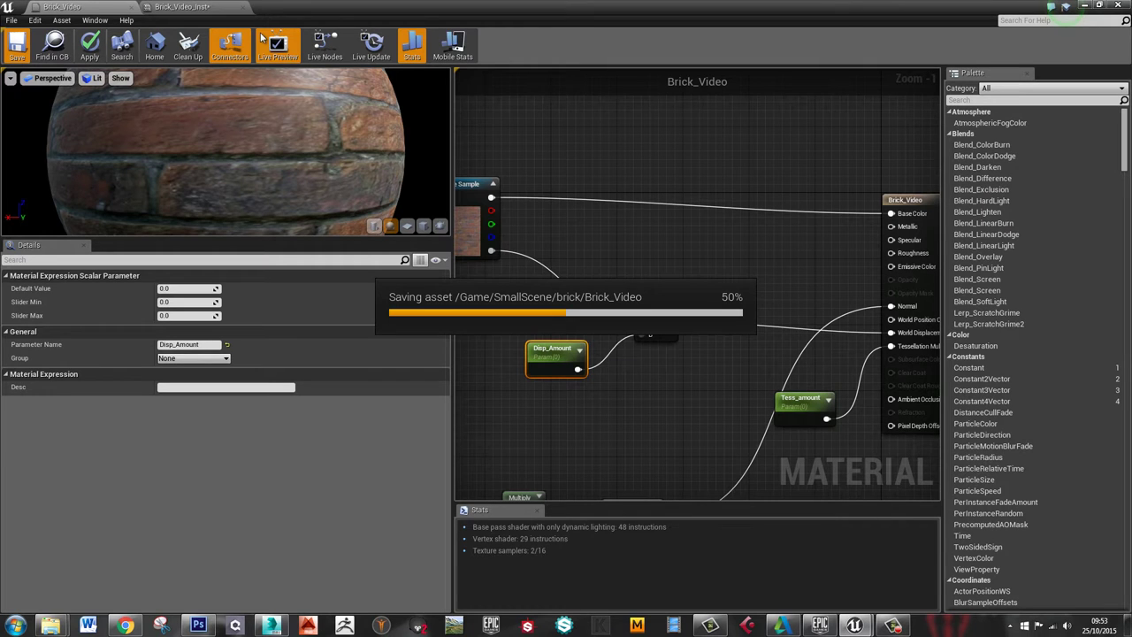
Enable the Disp_Amount override in Brick_Video_Inst and place the instance editor beside the wall in the level viewport
left_click(202, 7)
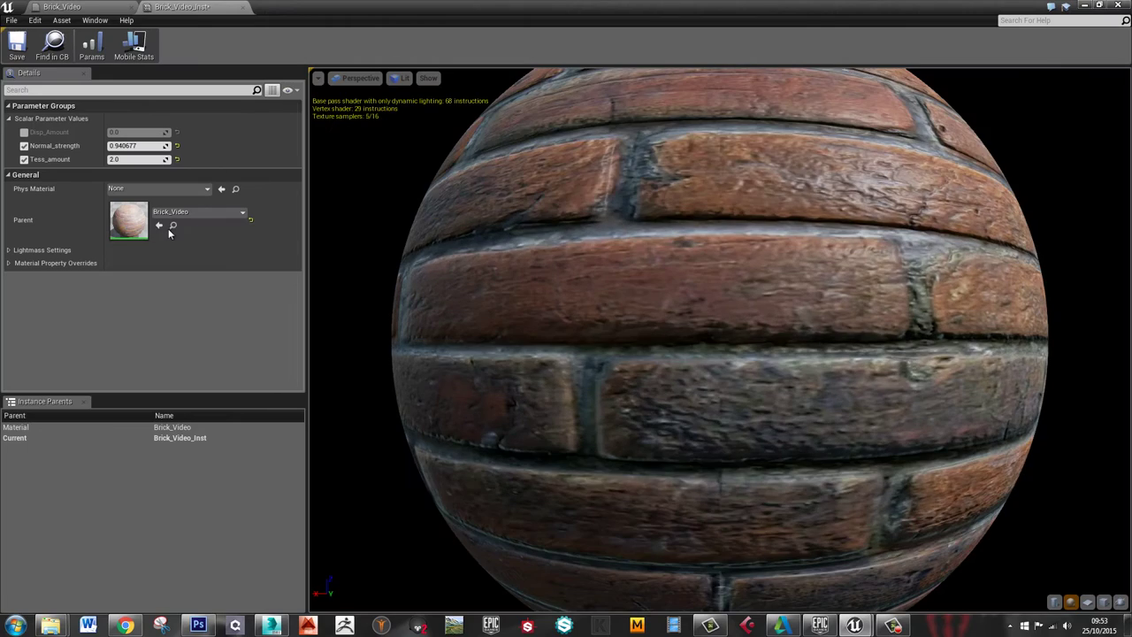
left_click(24, 132)
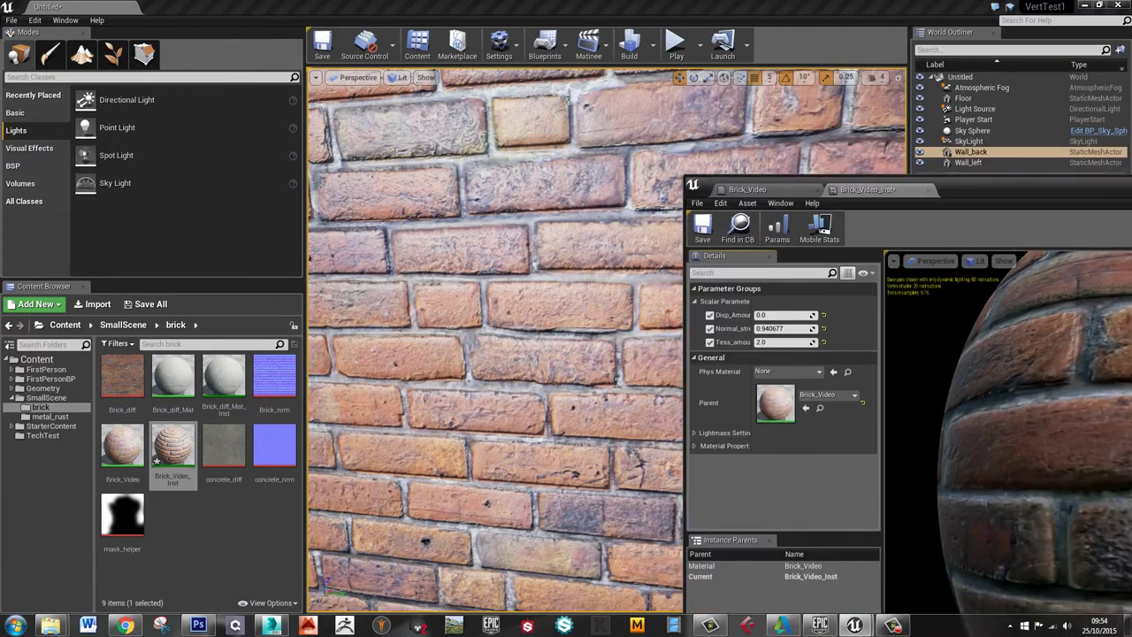
left_click_drag(1048, 187, 1092, 139)
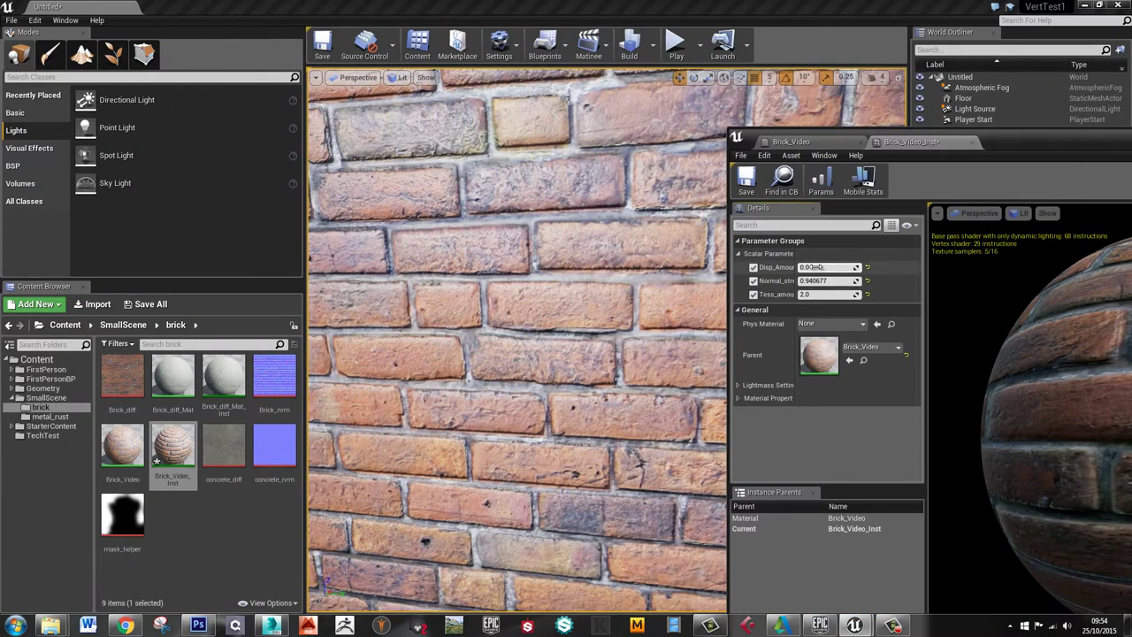
Try Disp_Amount values of about -3.76 and about 1.51 on the brick wall
left_click_drag(824, 268, 709, 288)
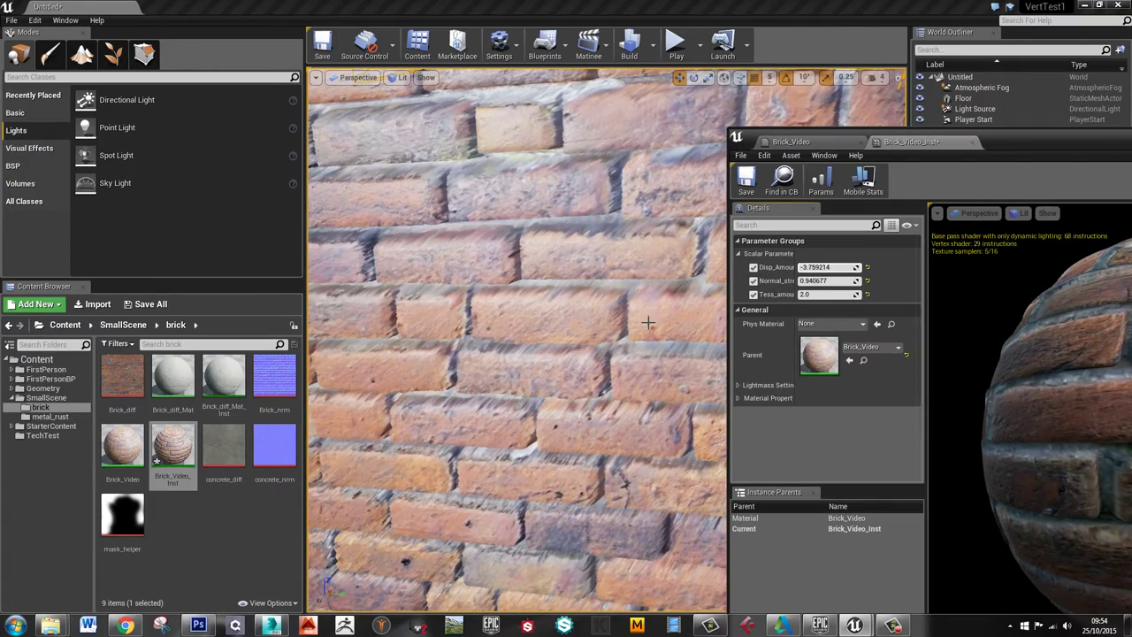
left_click_drag(615, 330, 456, 363, "alt")
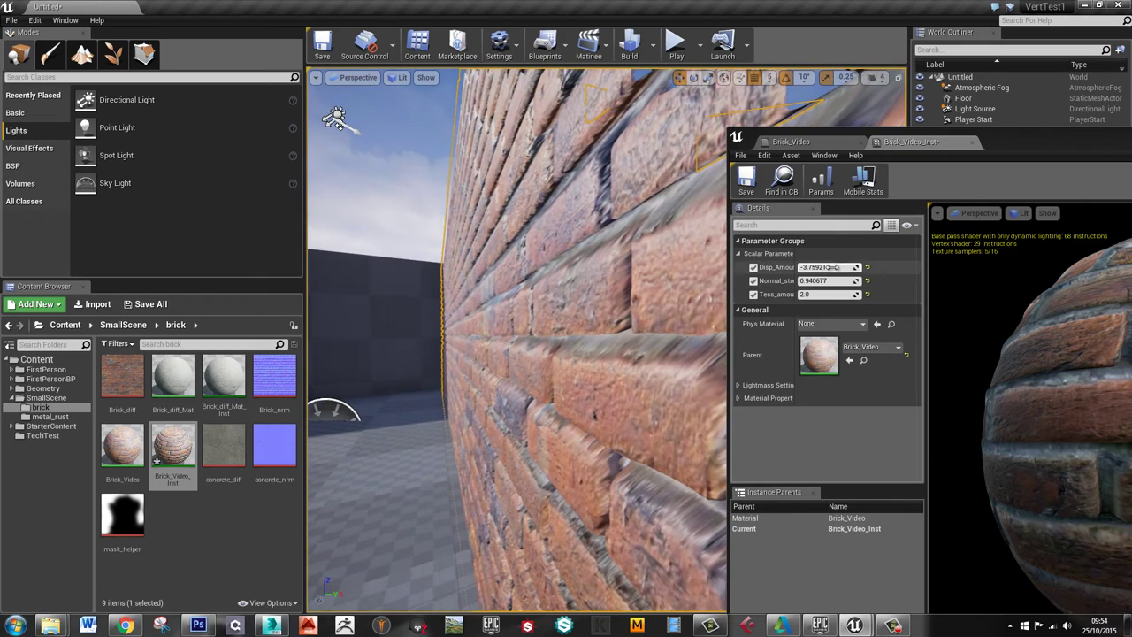
left_click_drag(825, 268, 948, 274)
left_click_drag(829, 269, 949, 270)
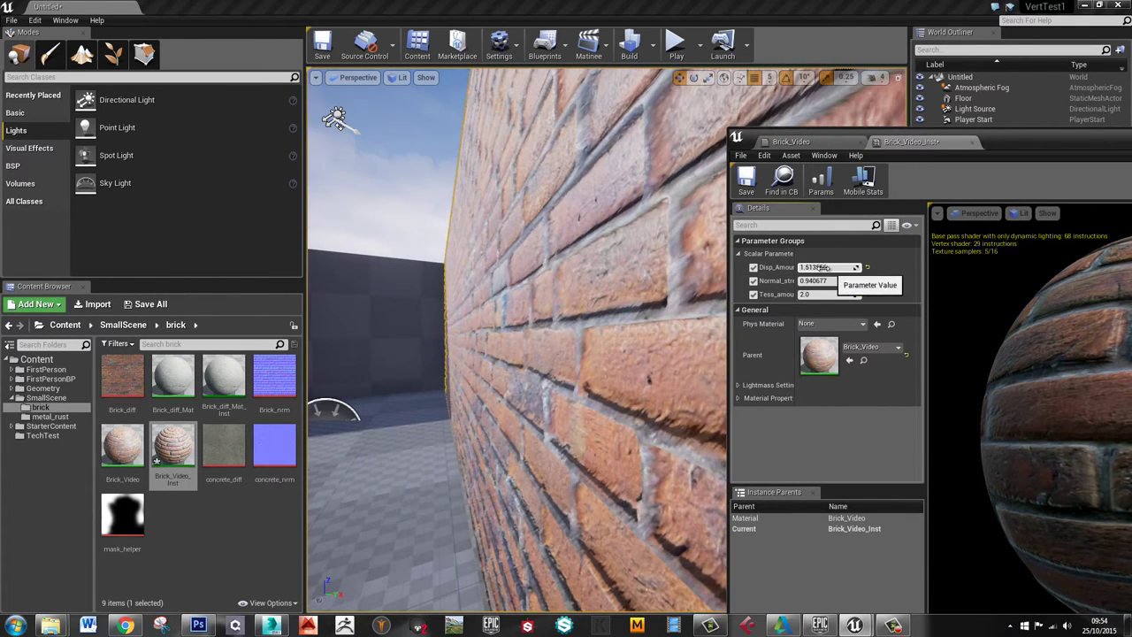
Try stronger Disp_Amount values of 4 and 10 and view the wall from a grazing angle
left_click(821, 267)
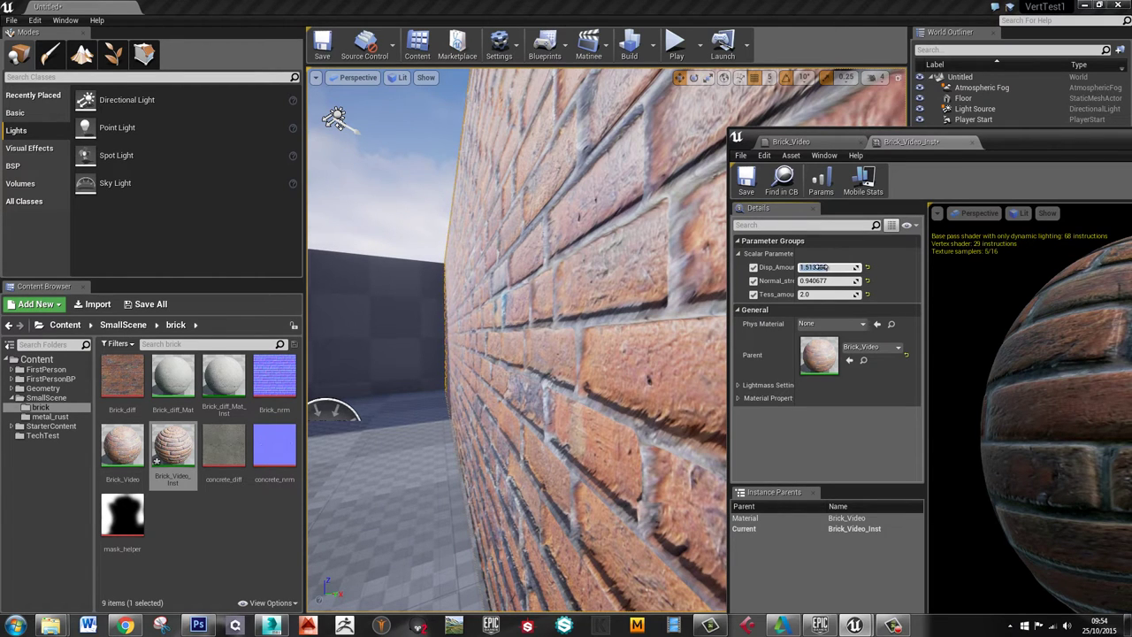
type("4.0")
key("Return")
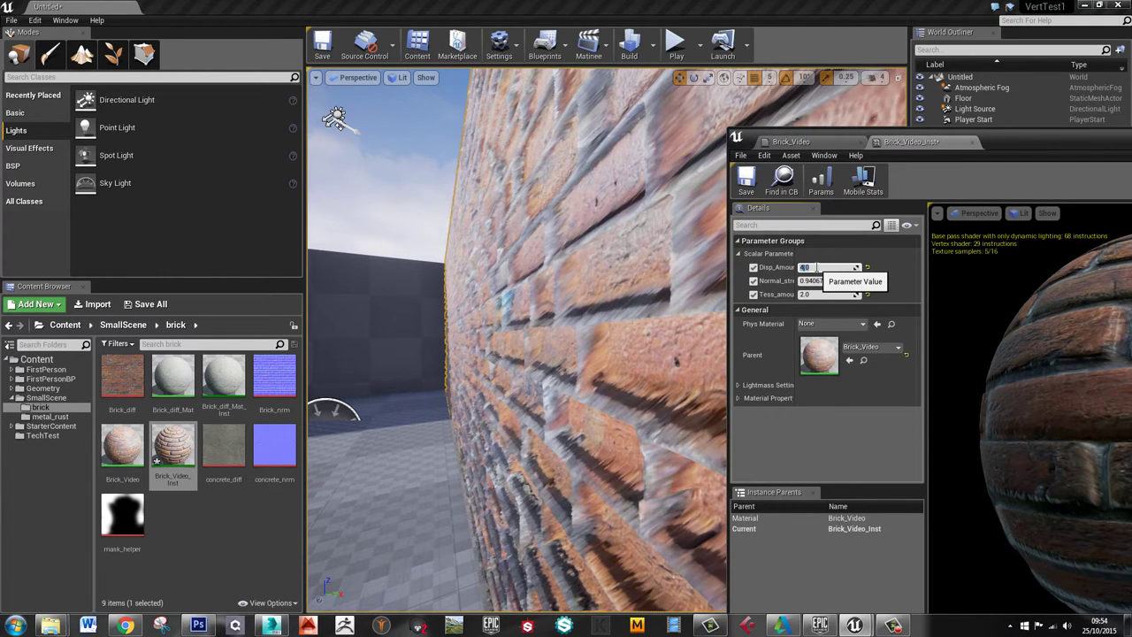
key("Return")
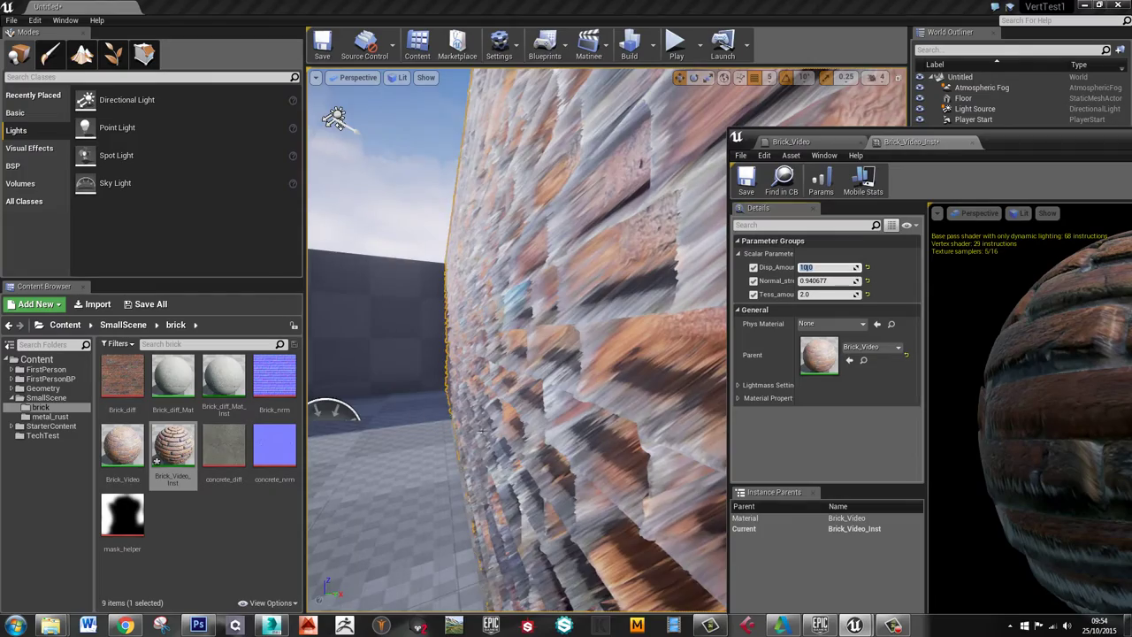
left_click_drag(559, 380, 523, 393, "alt")
right_click_drag(523, 392, 514, 395)
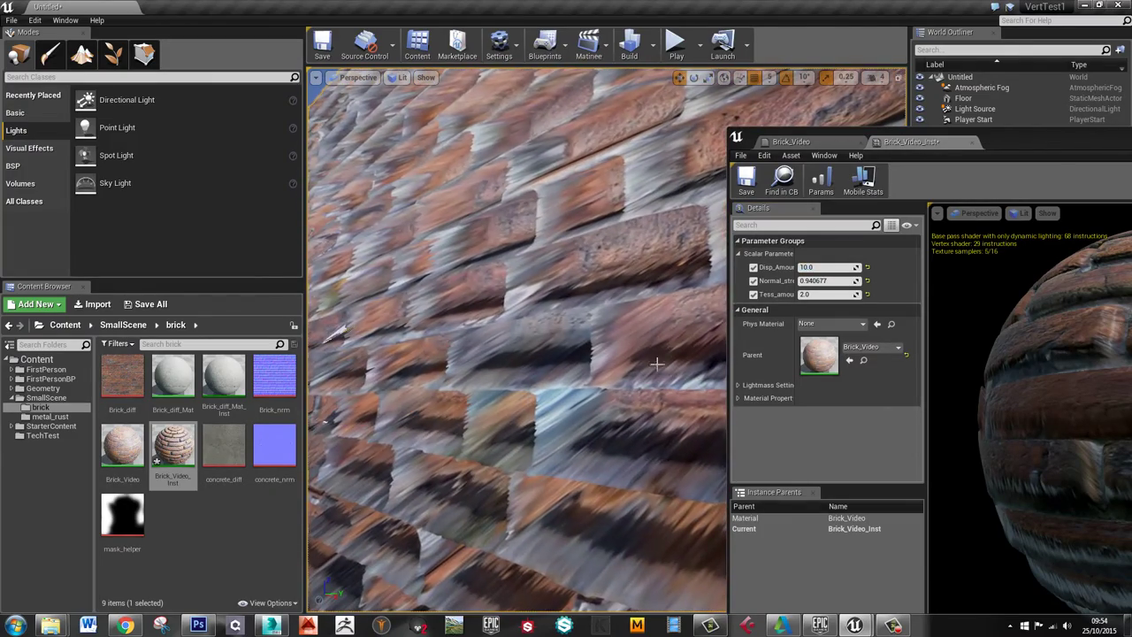
Set the instance's Disp_Amount to -10 and view the displaced bricks up close
left_click(819, 268)
type("-10")
key("Return")
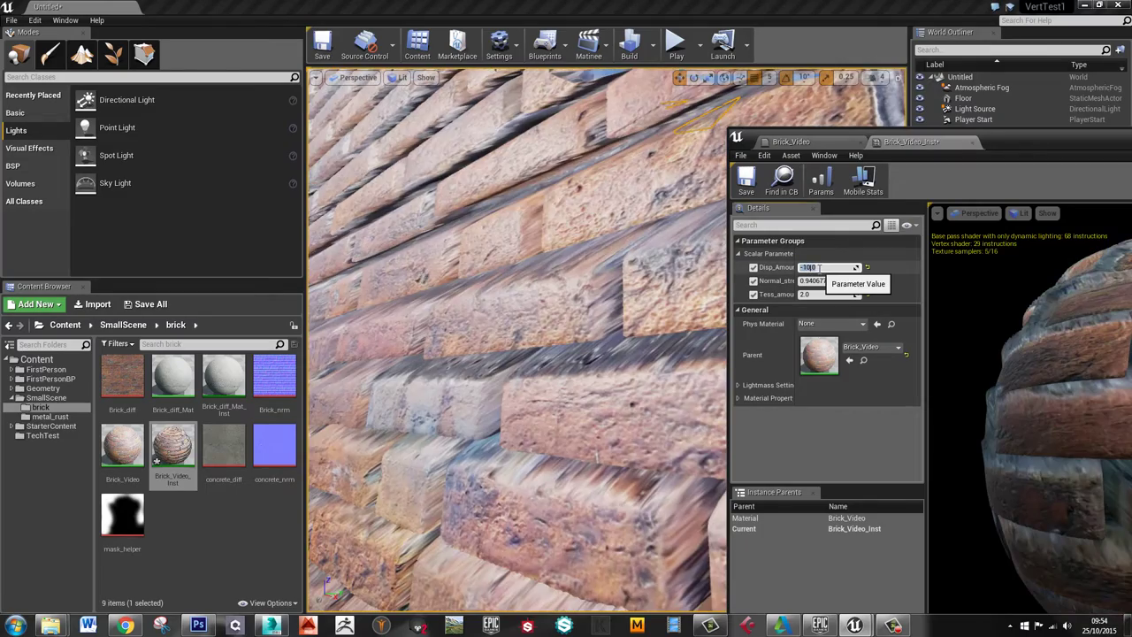
left_click(491, 425)
right_click_drag(490, 424, 586, 466)
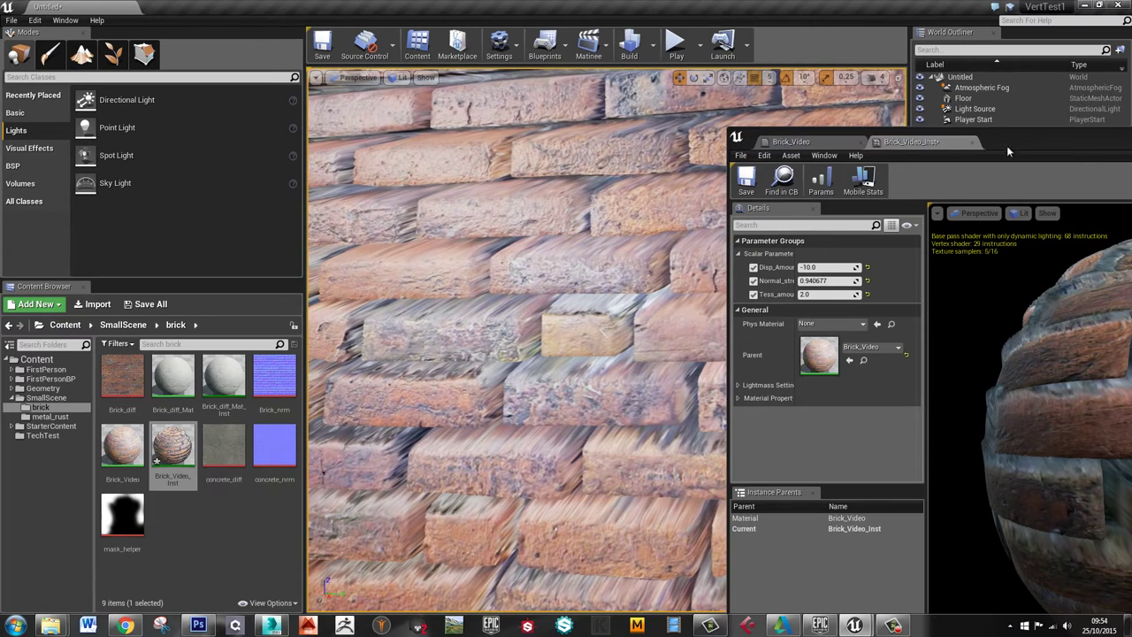
Return to the maximized Brick_Video graph and move the Brick_diff Texture Sample node up and away from the Multiply node
double_click(1007, 145)
left_click(89, 7)
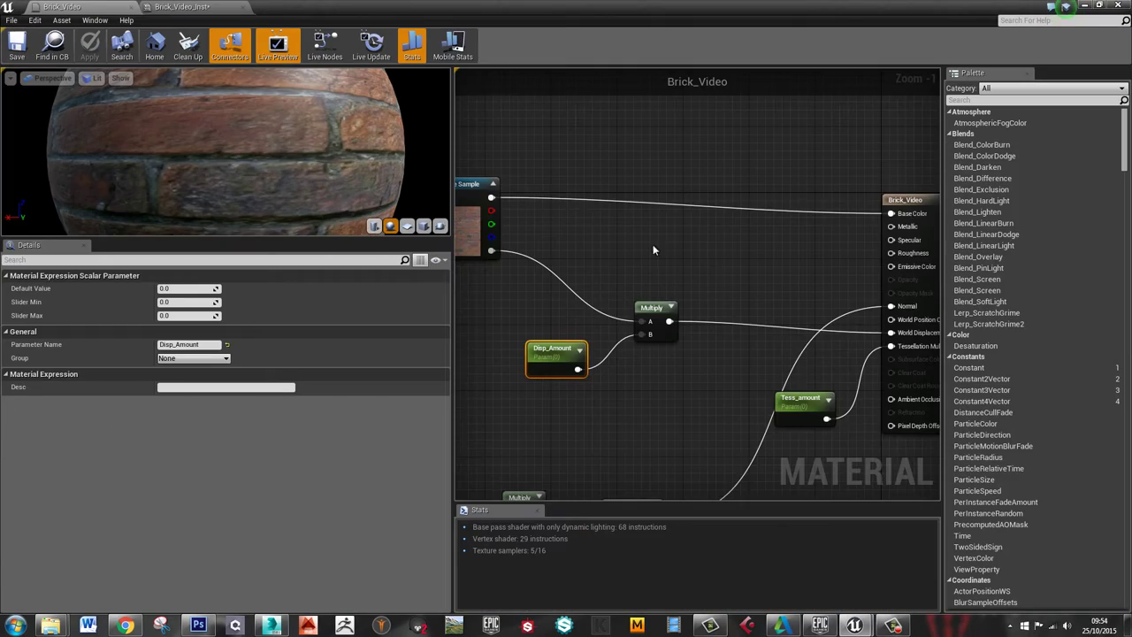
right_click_drag(611, 295, 655, 360)
scroll(744, 305, "down", 1)
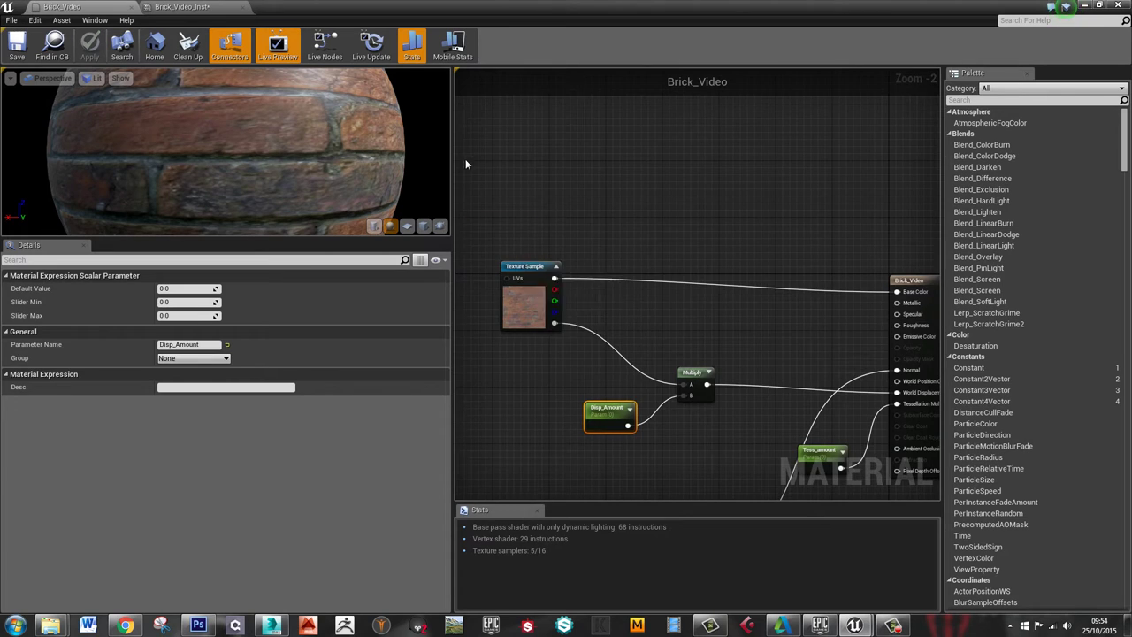
left_click_drag(524, 280, 465, 165)
right_click_drag(773, 359, 798, 317)
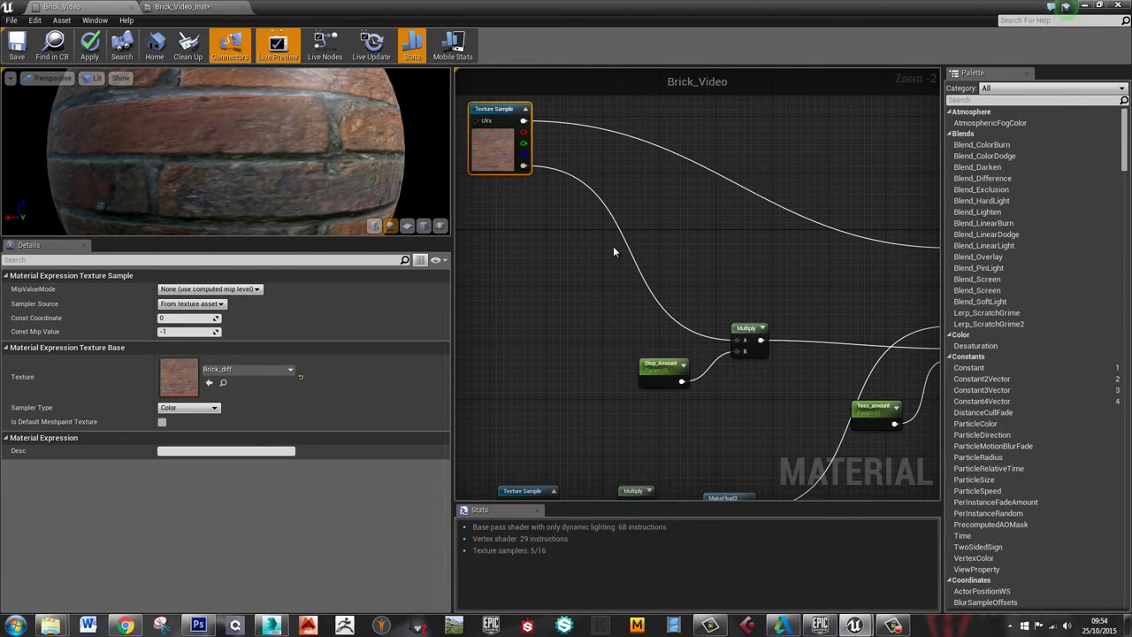
Examine the displaced surface and outer edge of Wall_back in the level viewport
double_click(436, 11)
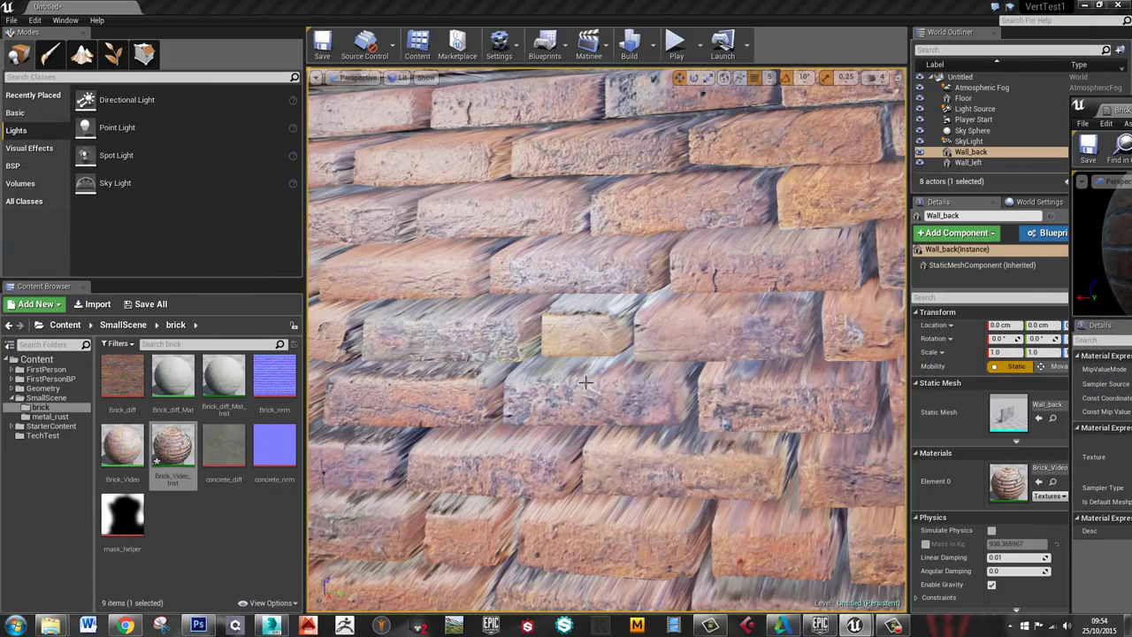
mouse_move(585, 382)
right_mouse_down()
mouse_move(805, 397)
mouse_move(743, 374)
mouse_move(574, 376)
mouse_move(593, 389)
right_mouse_up()
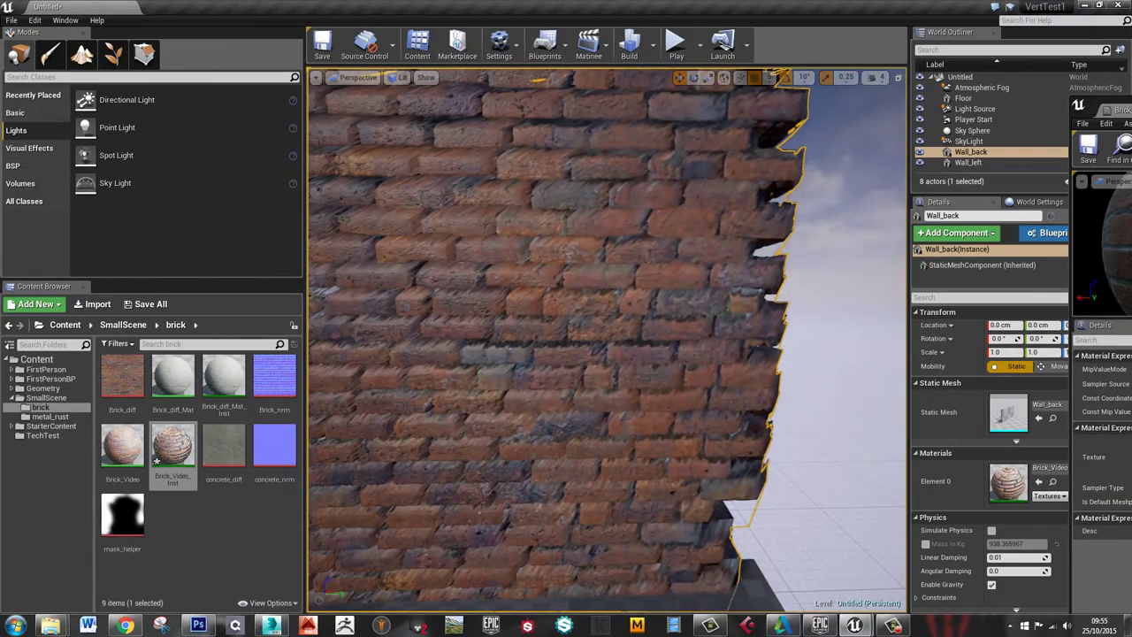
left_click_drag(1128, 106, 734, 2)
right_click_drag(753, 272, 734, 256)
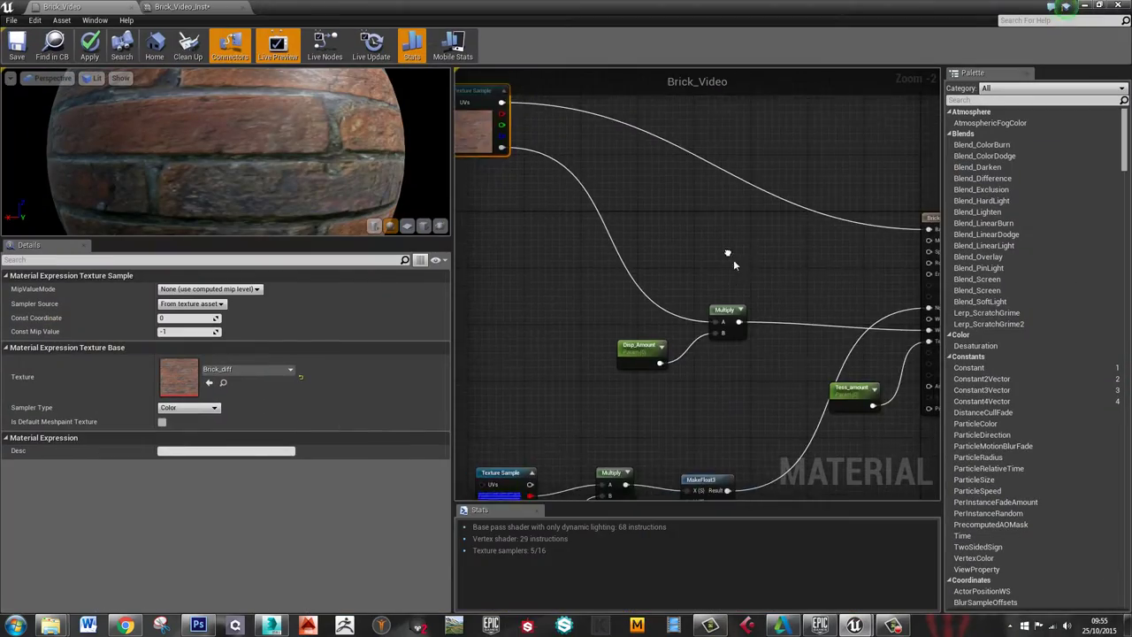
left_click_drag(546, 18, 1131, 146)
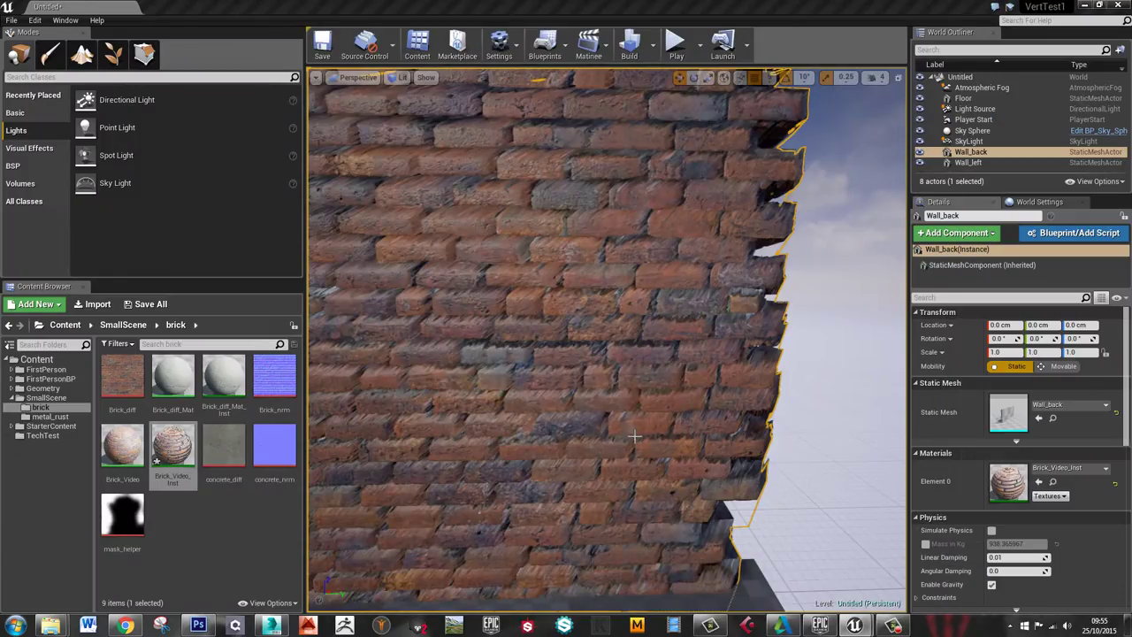
right_click_drag(634, 435, 735, 359)
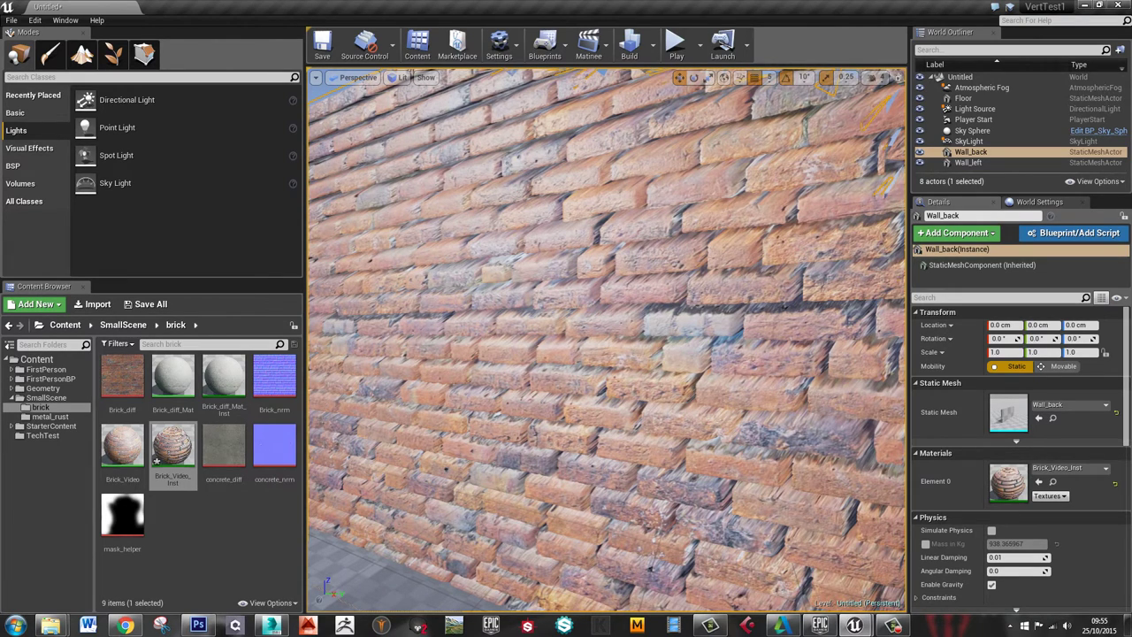
Add a VertexNormalWS node beside Disp_Amount in the Brick_Video material graph
left_click_drag(1131, 408, 636, 0)
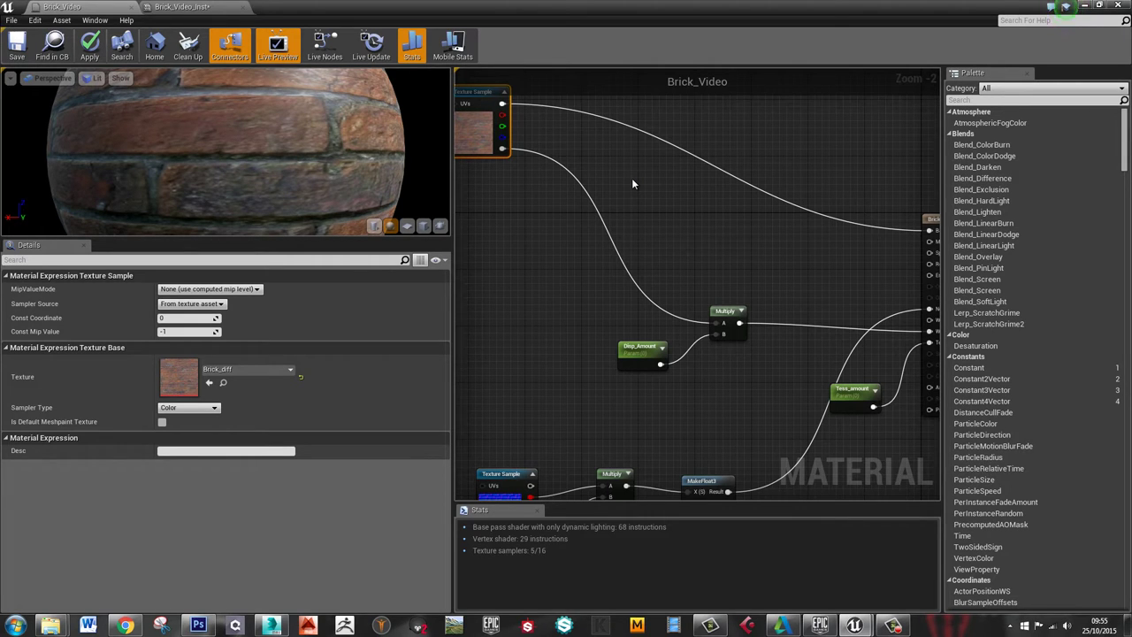
left_click(513, 341)
right_click(513, 341)
type("vert")
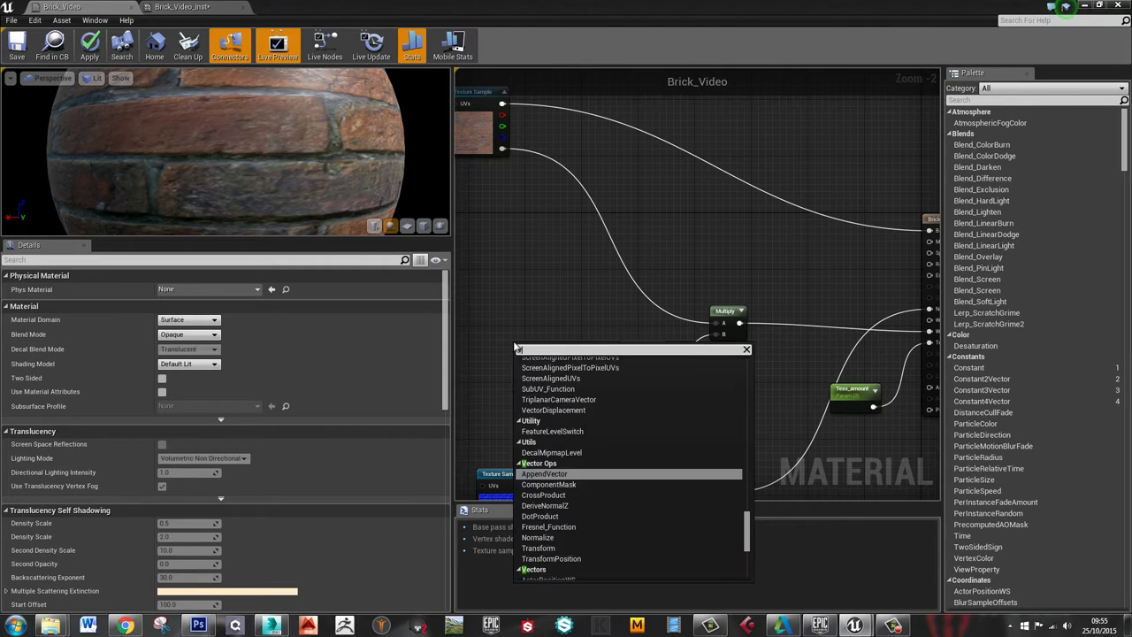
key("Down")
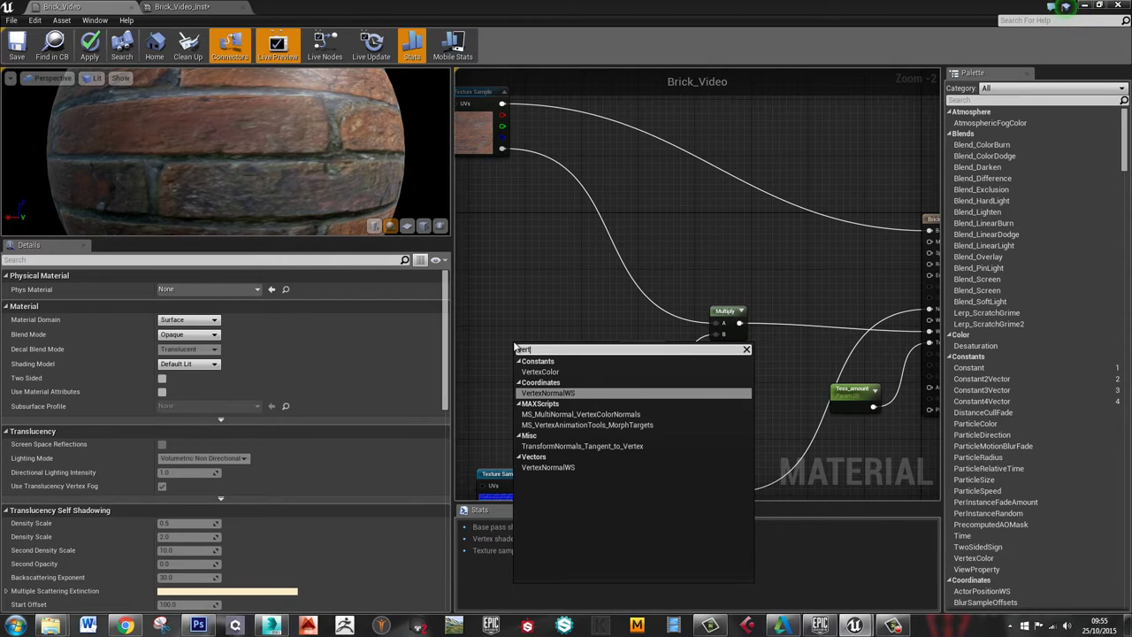
key("Return")
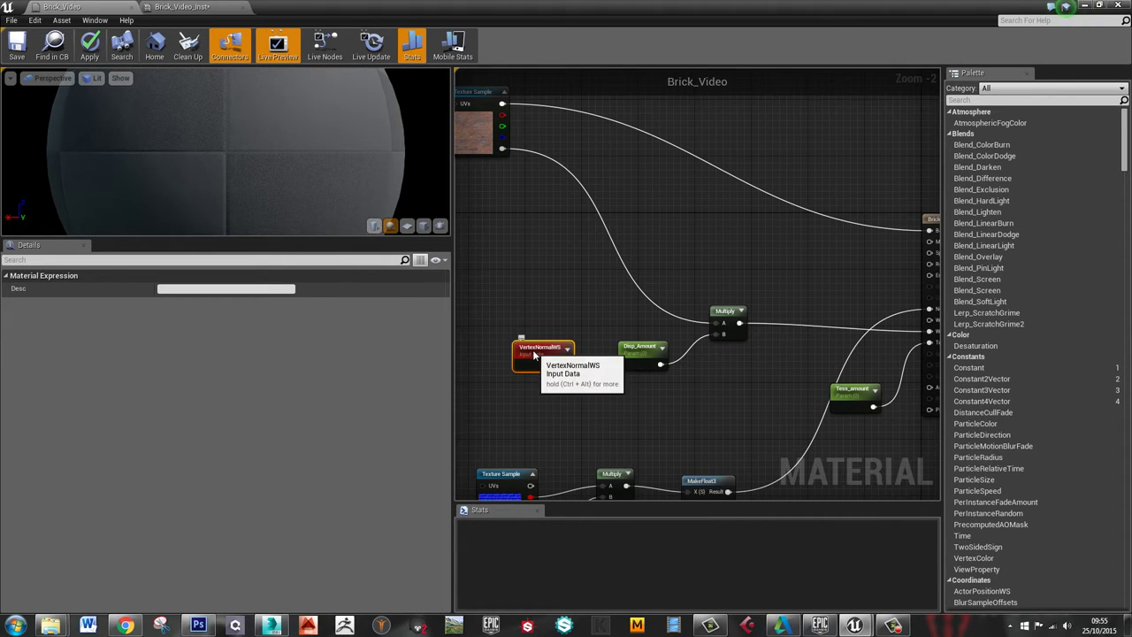
Rotate Wall_back 90 degrees about the Y axis in the level and view its displacement from above
left_click_drag(513, 340, 597, 283)
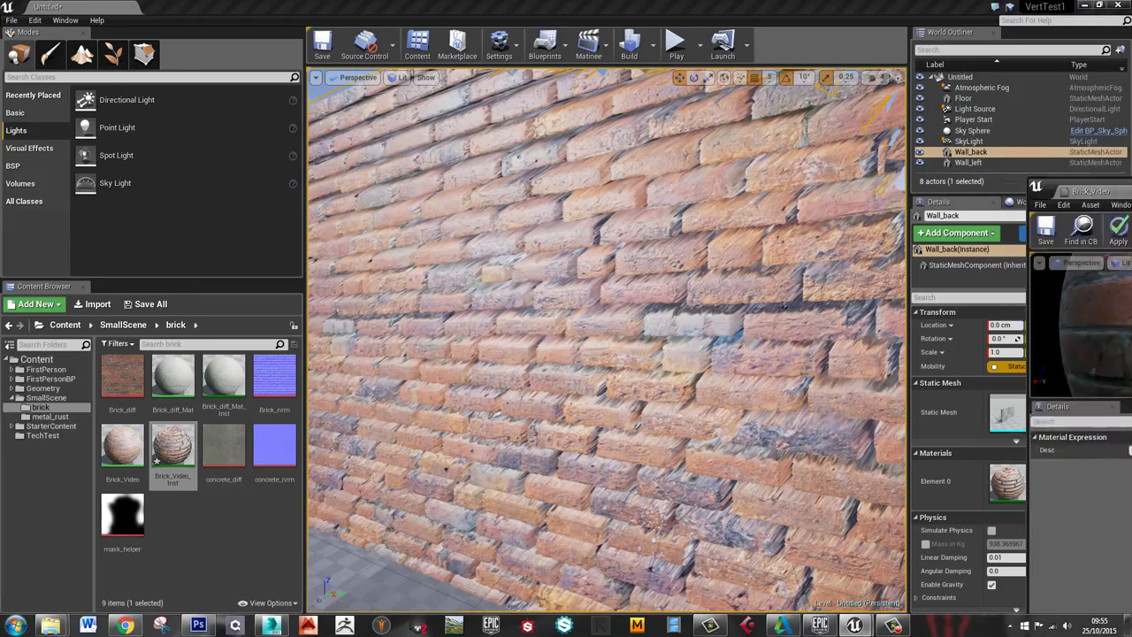
right_click_drag(698, 306, 650, 324)
scroll(650, 323, "down", 4)
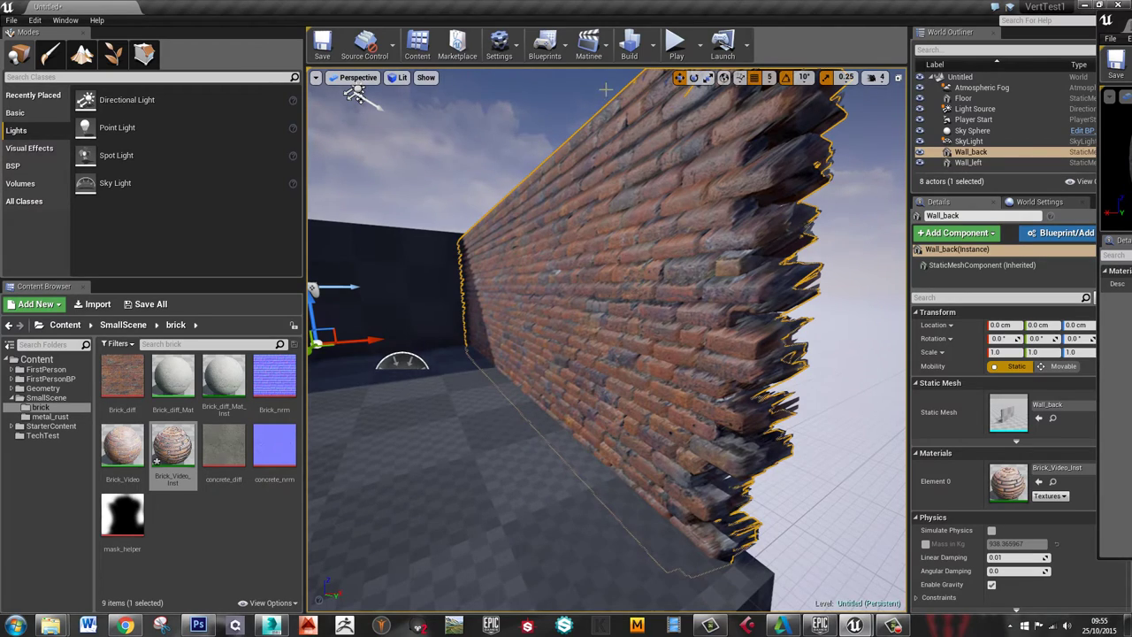
right_click_drag(489, 259, 465, 271)
key("e")
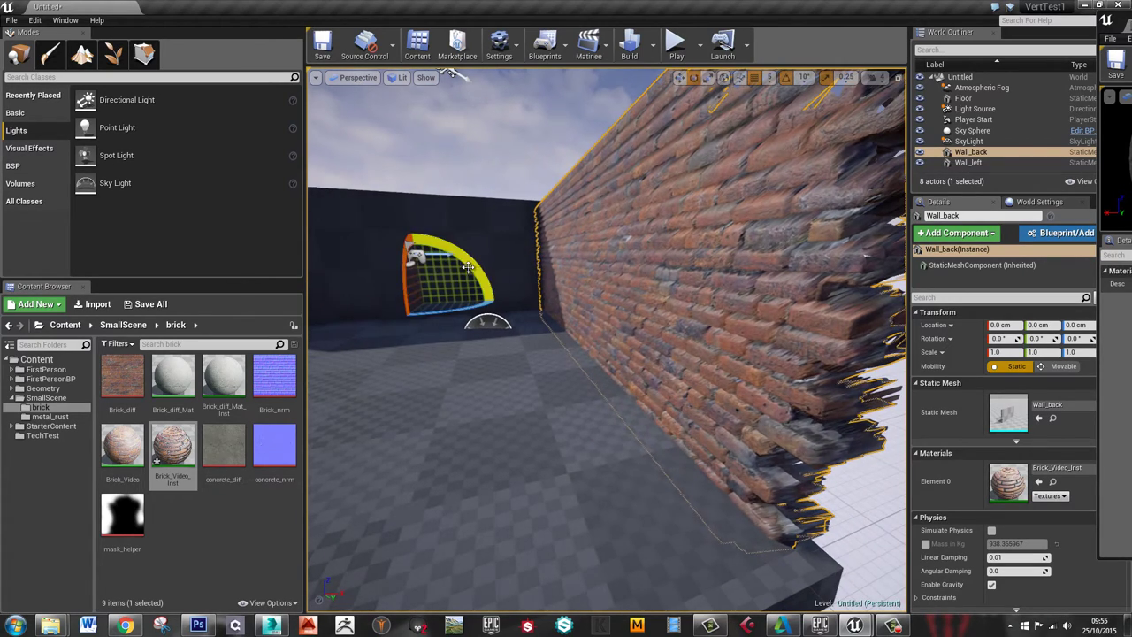
left_click_drag(468, 266, 365, 158)
right_click_drag(734, 274, 731, 477)
key("w")
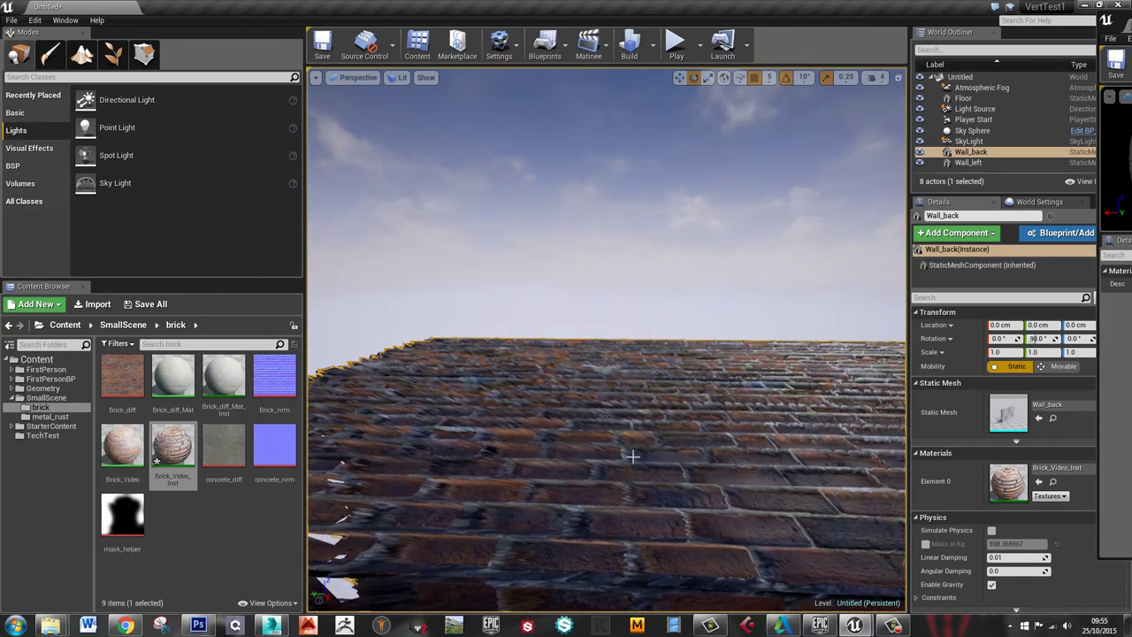
key("s")
right_click_drag(646, 397, 737, 407)
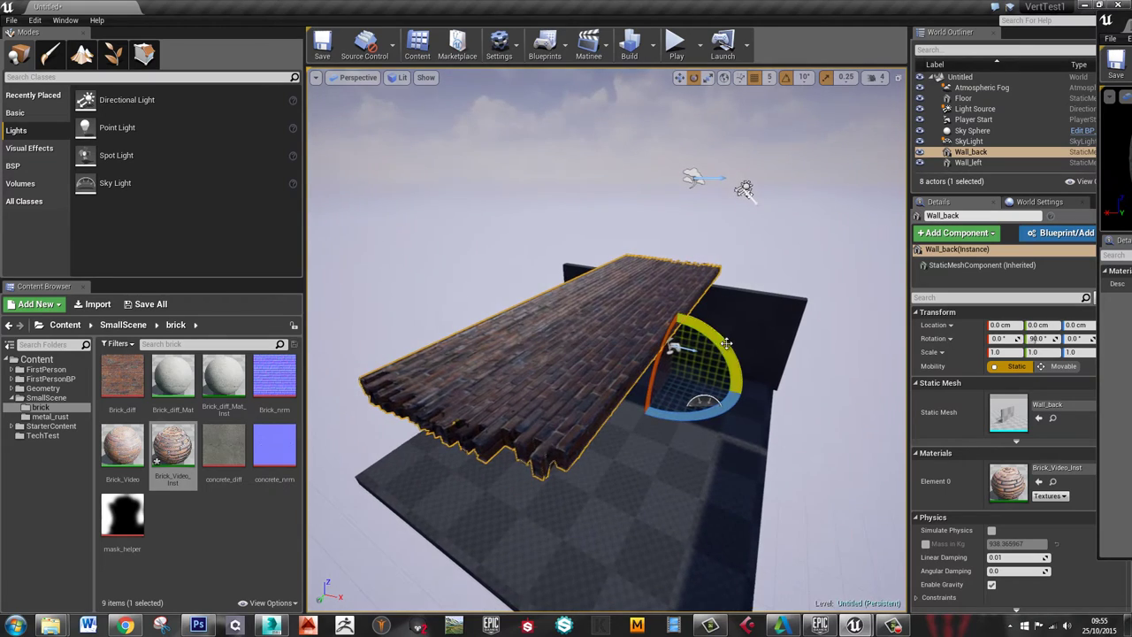
Undo the last rotation of Wall_back and face its brick surface in the level
key("ctrl+z")
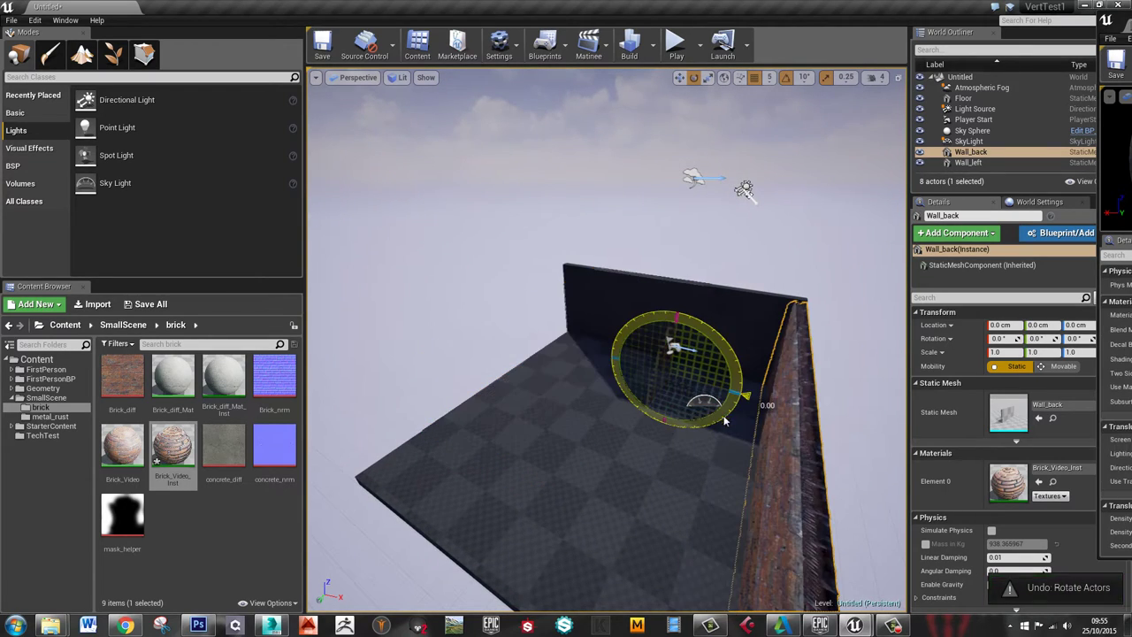
right_click_drag(721, 342, 805, 326)
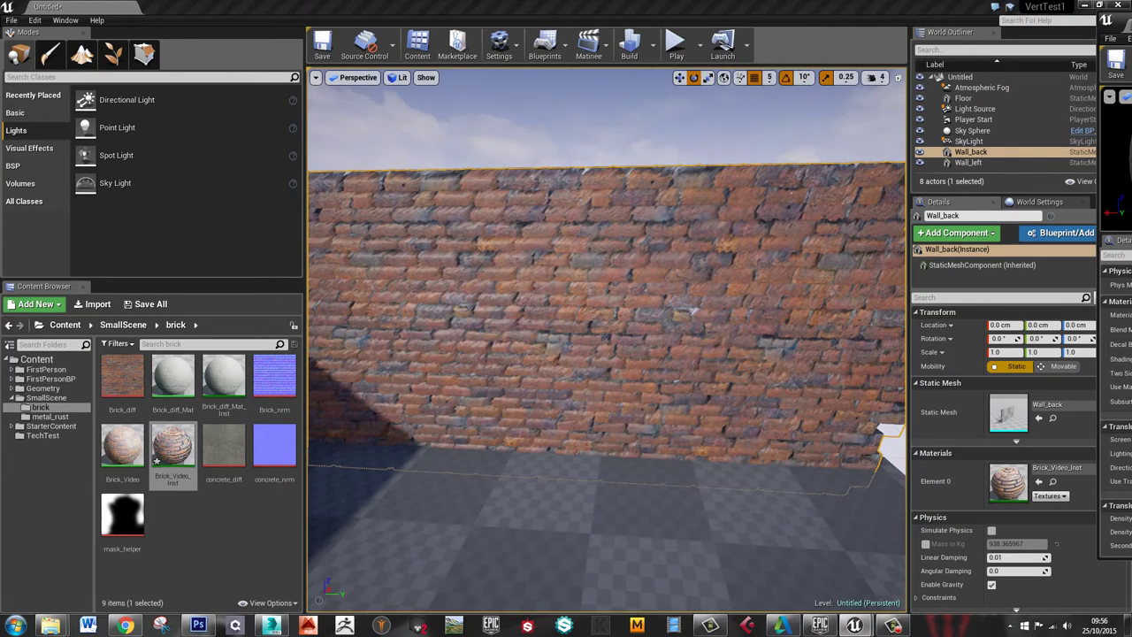
Return to the maximized Brick_Video graph and connect VertexNormalWS to the A input of the displacement Multiply node
left_click_drag(1131, 20, 529, 4)
right_click_drag(743, 392, 707, 407)
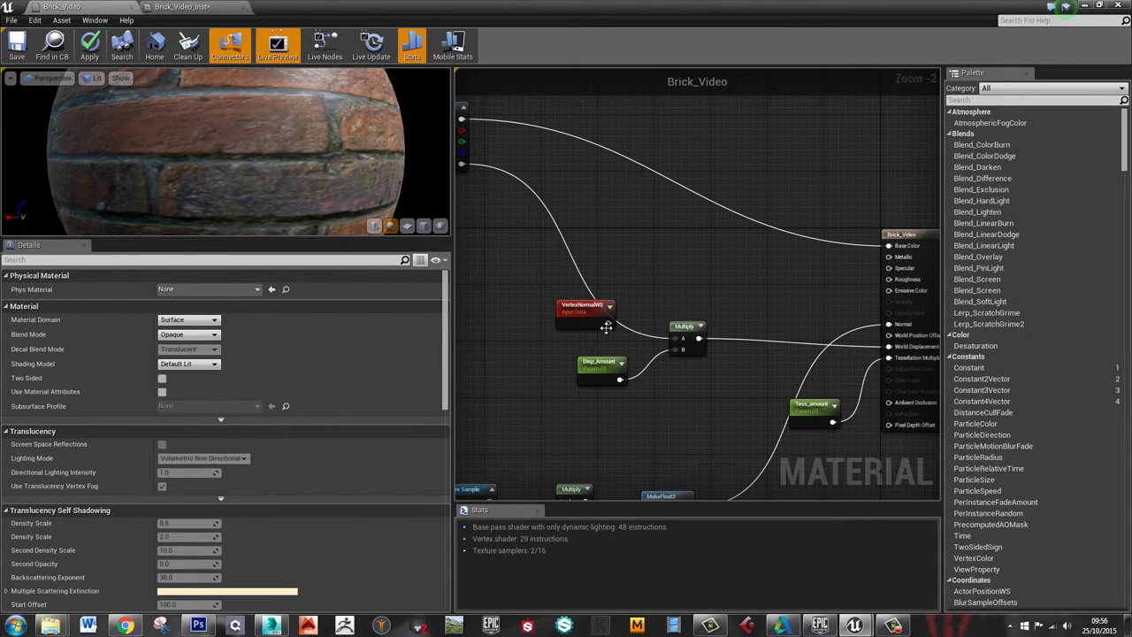
left_click_drag(608, 323, 678, 338)
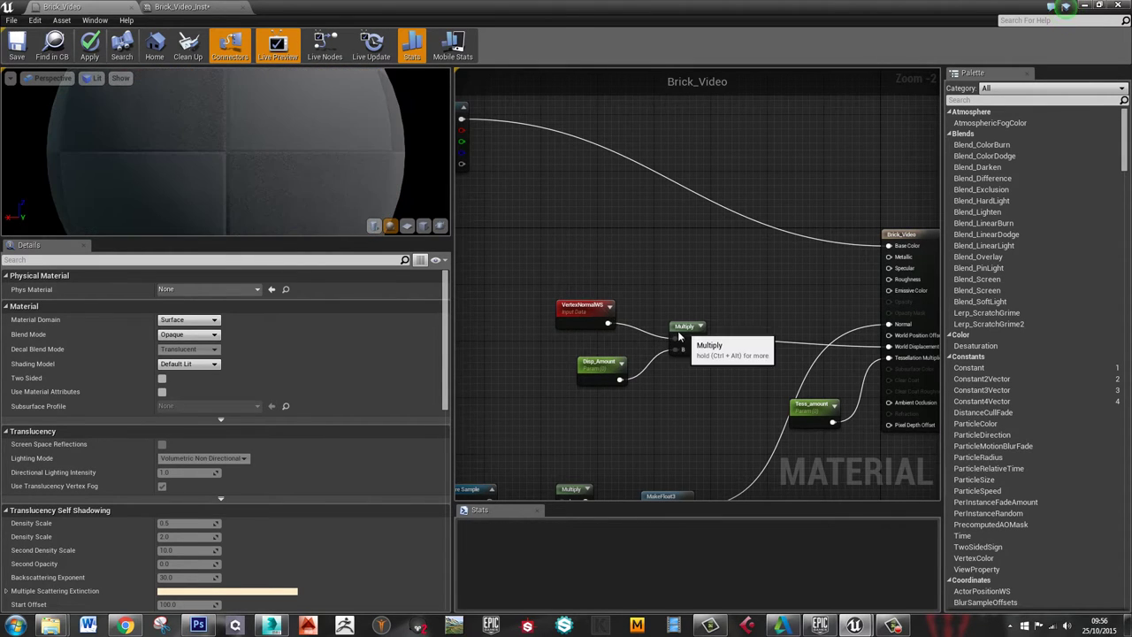
Shift VertexNormalWS, Disp_Amount and their Multiply away from the material output and add a second Multiply node in the gap
left_click(678, 337)
left_click(602, 366)
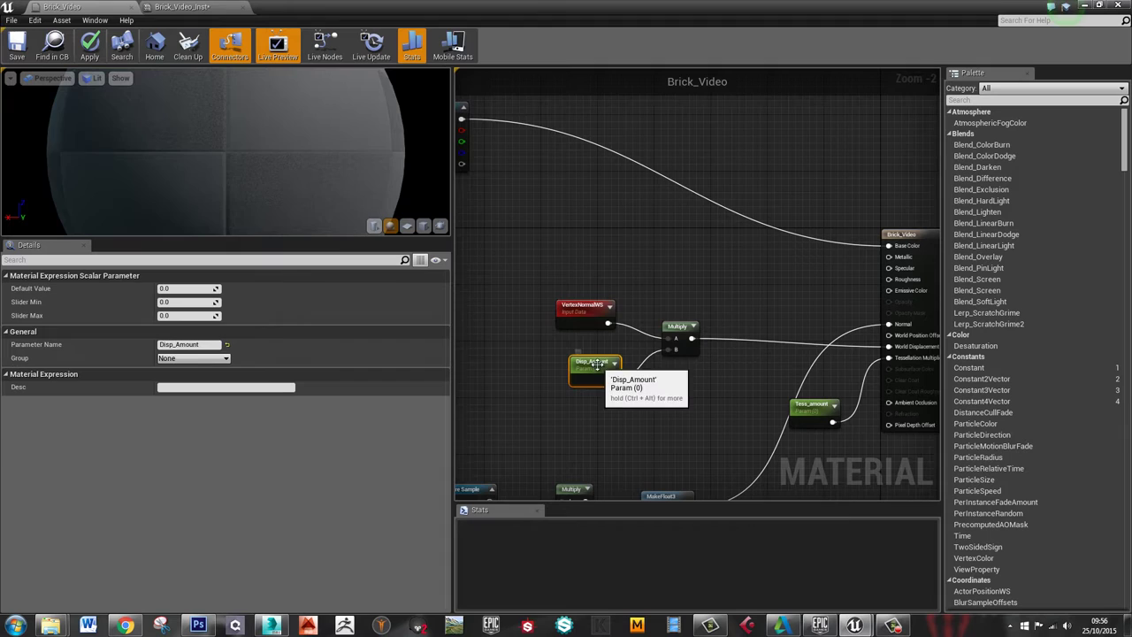
left_click(591, 316)
left_click_drag(674, 336, 646, 337)
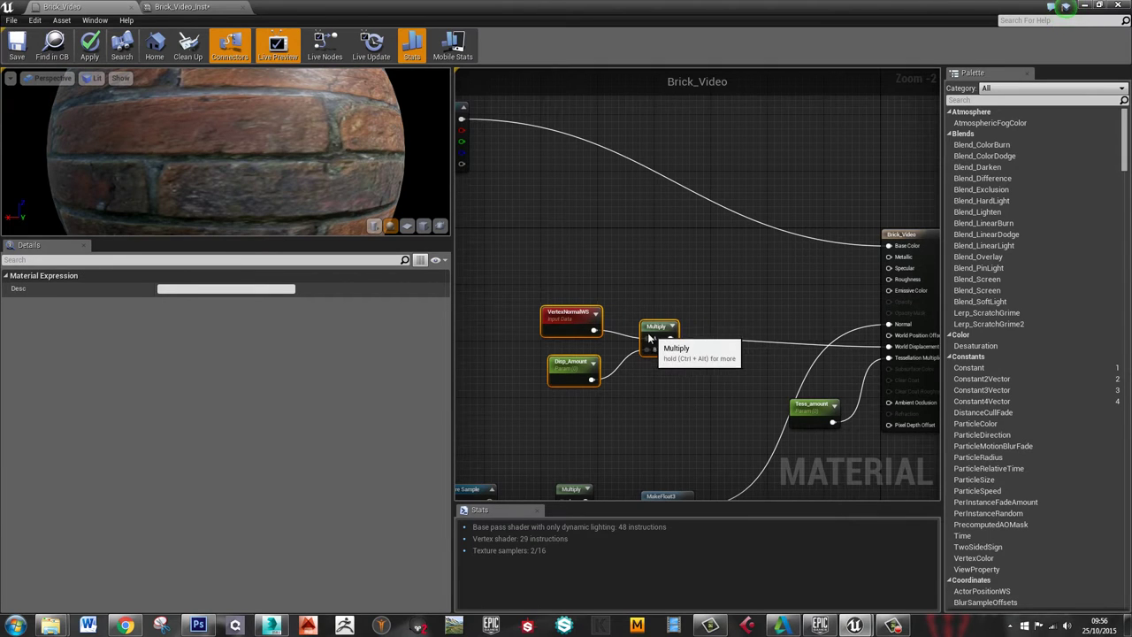
left_click(705, 316)
left_click(704, 319)
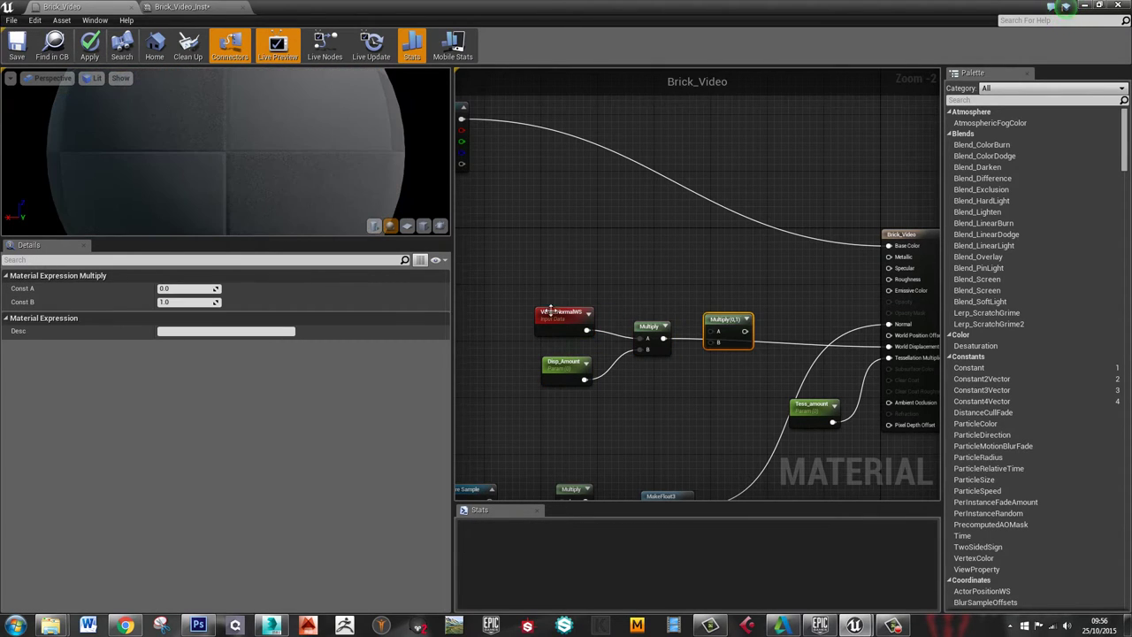
Nudge the VertexNormalWS node up, slightly farther above Disp_Amount
left_click_drag(520, 283, 662, 398)
left_click(650, 261)
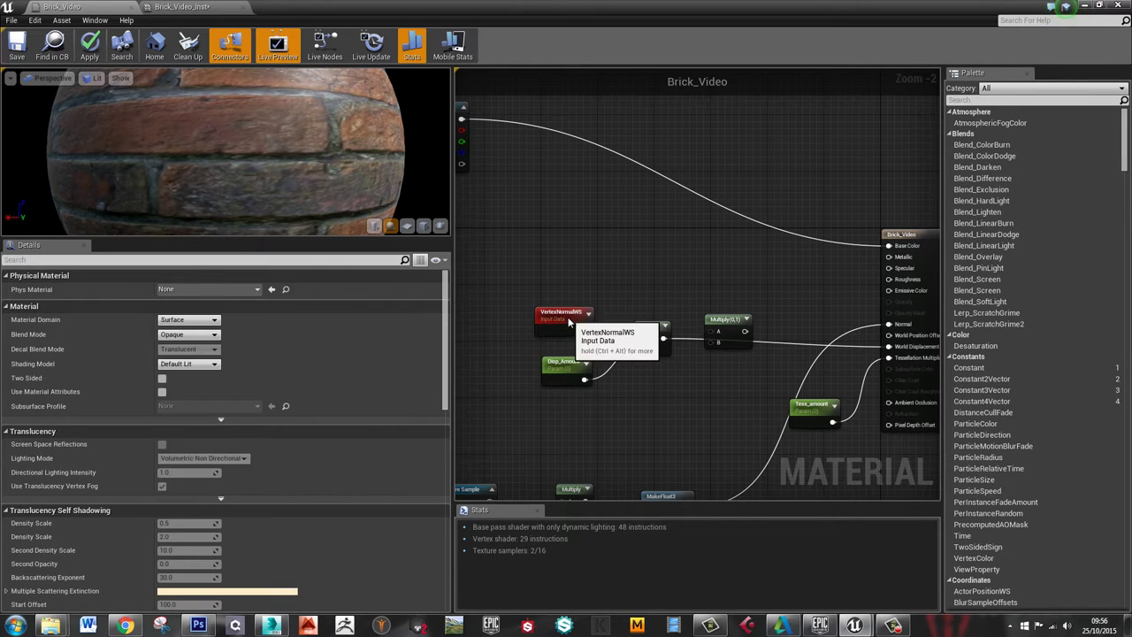
left_click_drag(575, 311, 566, 317)
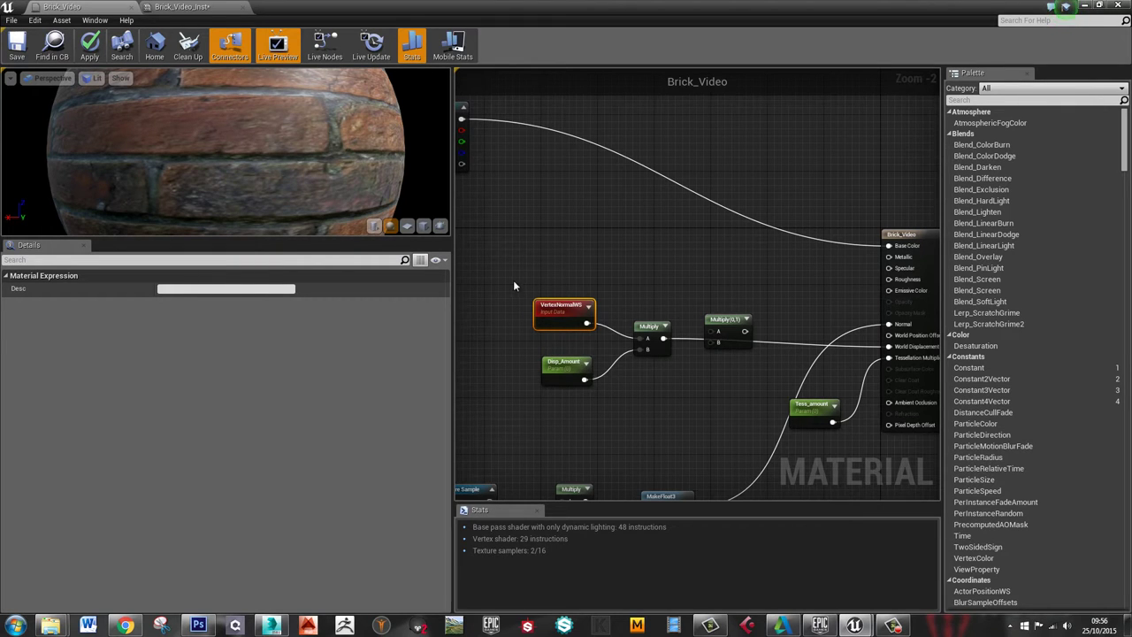
left_click(607, 373)
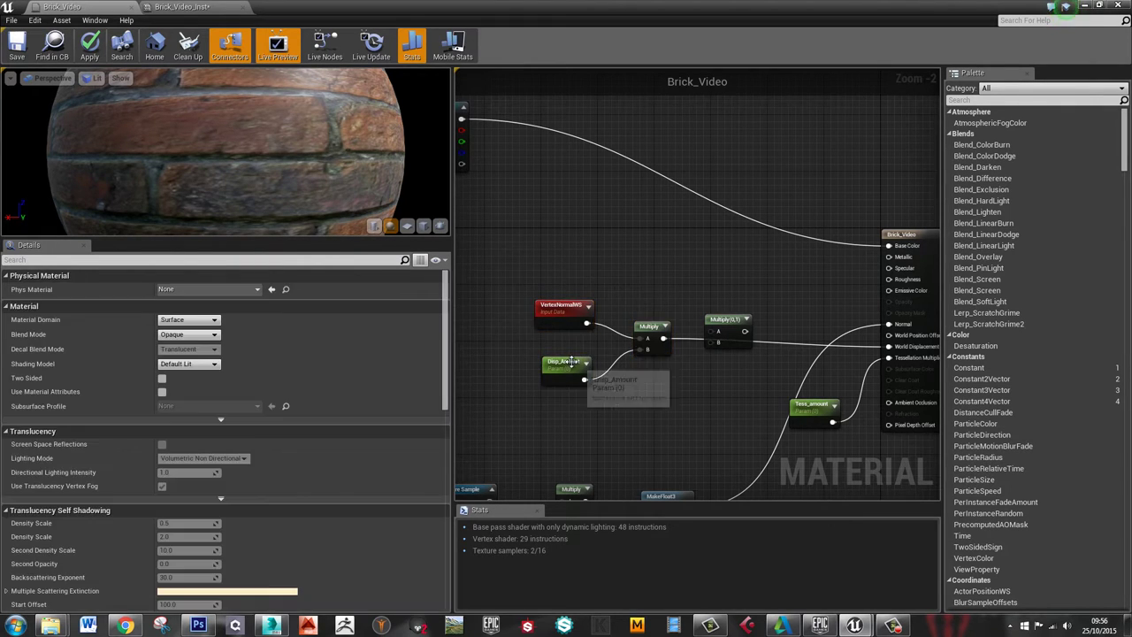
left_click(563, 366)
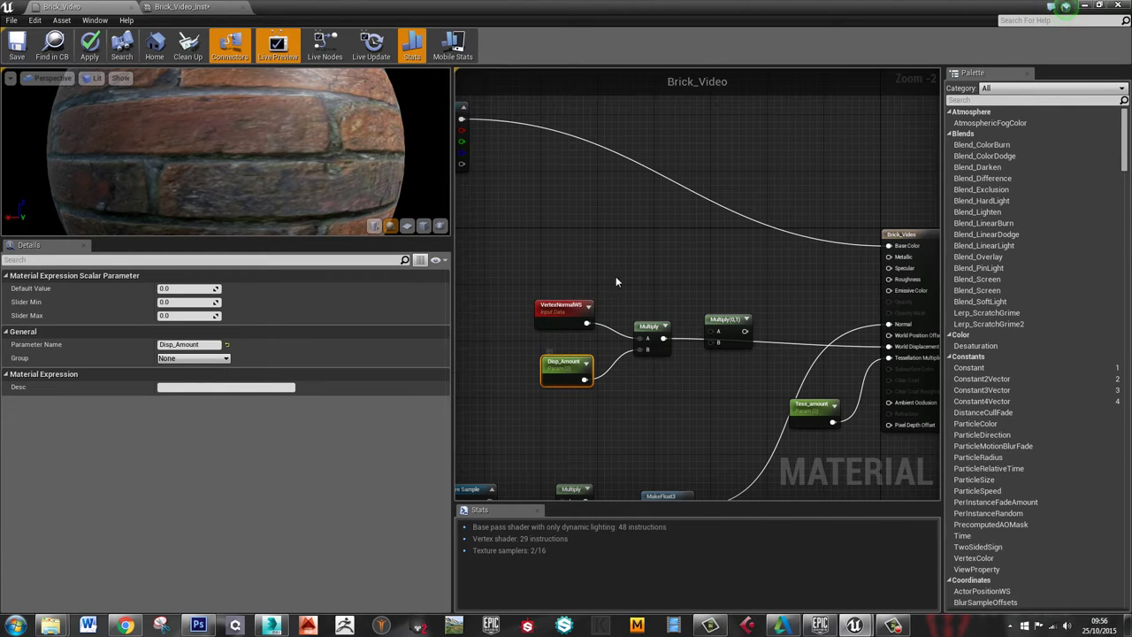
Wire the brick texture's alpha into the new Multiply's A, the first Multiply into its B, and its output into World Displacement
right_click_drag(502, 230, 536, 245)
left_click(759, 331)
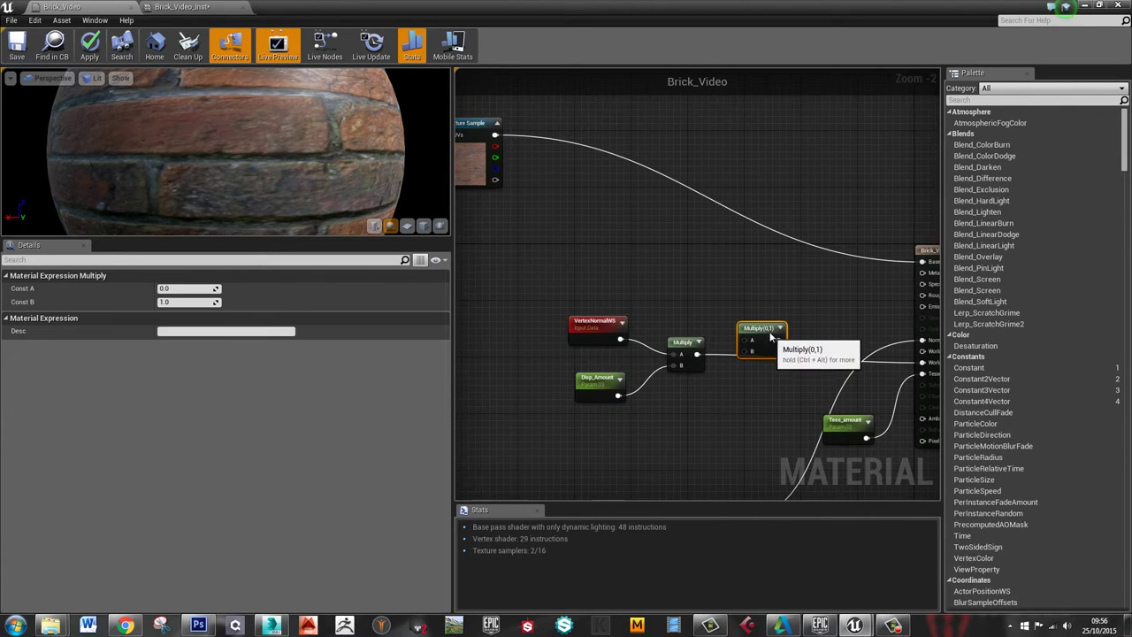
left_click_drag(494, 180, 879, 363)
right_click_drag(594, 237, 750, 264)
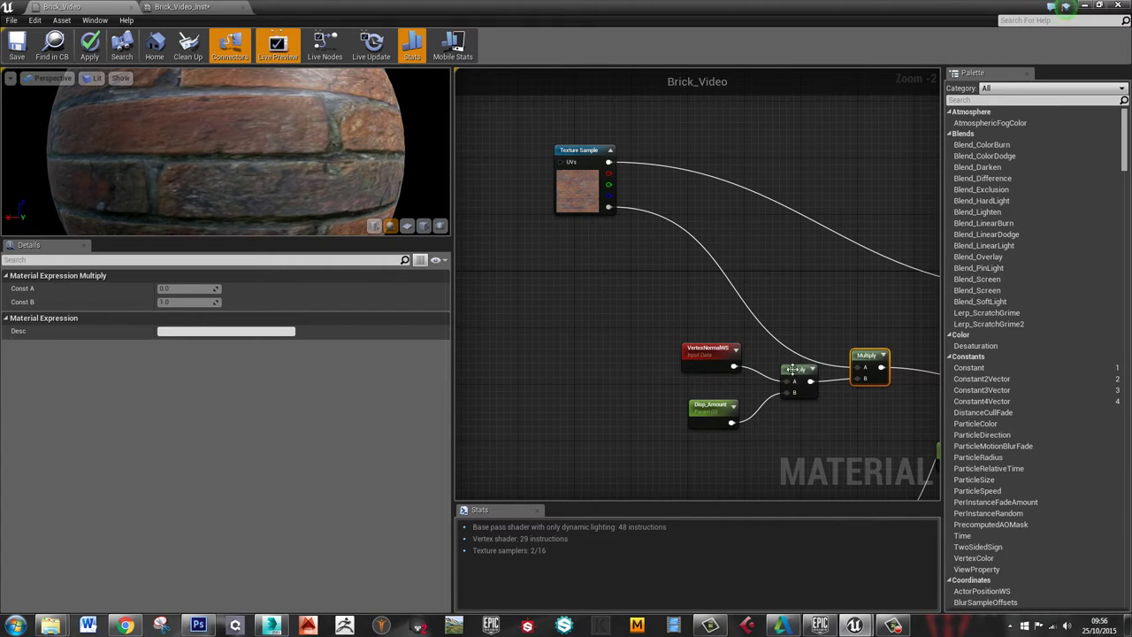
left_click_drag(794, 373, 790, 379)
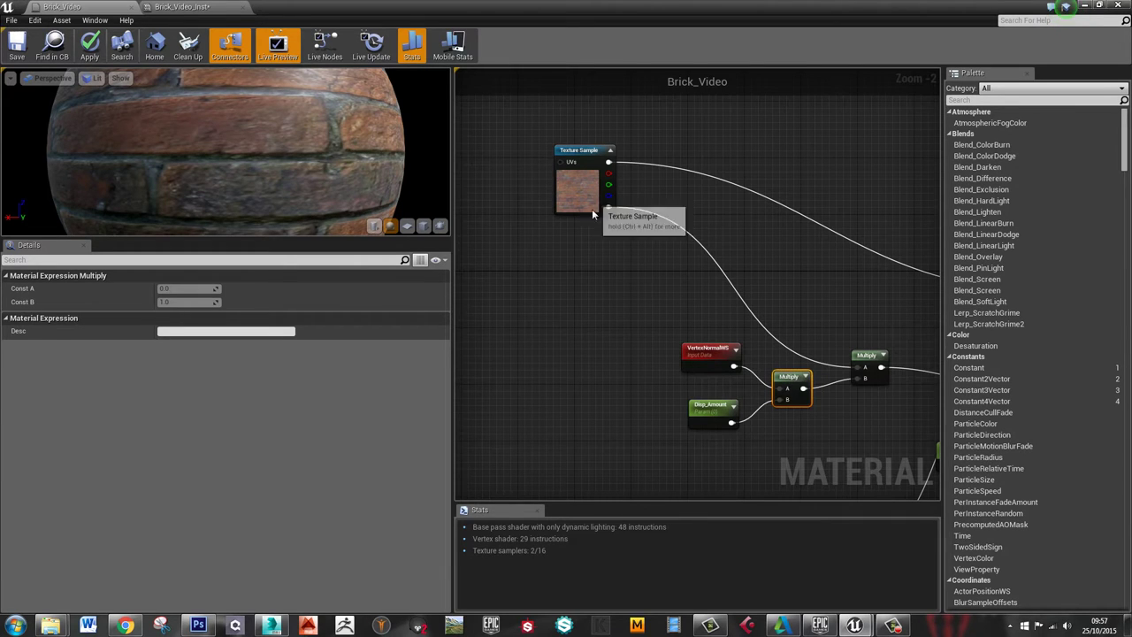
left_click_drag(787, 384, 794, 384)
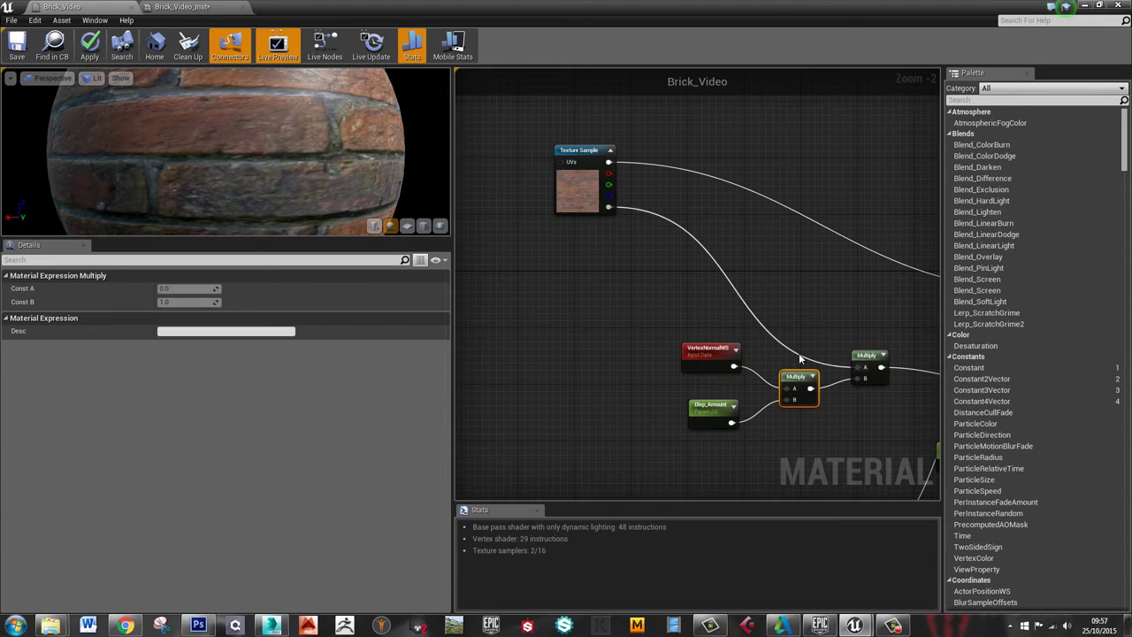
Save Brick_Video and set Disp_Amount to 10 in the Brick_Video_Inst material instance
left_click(17, 44)
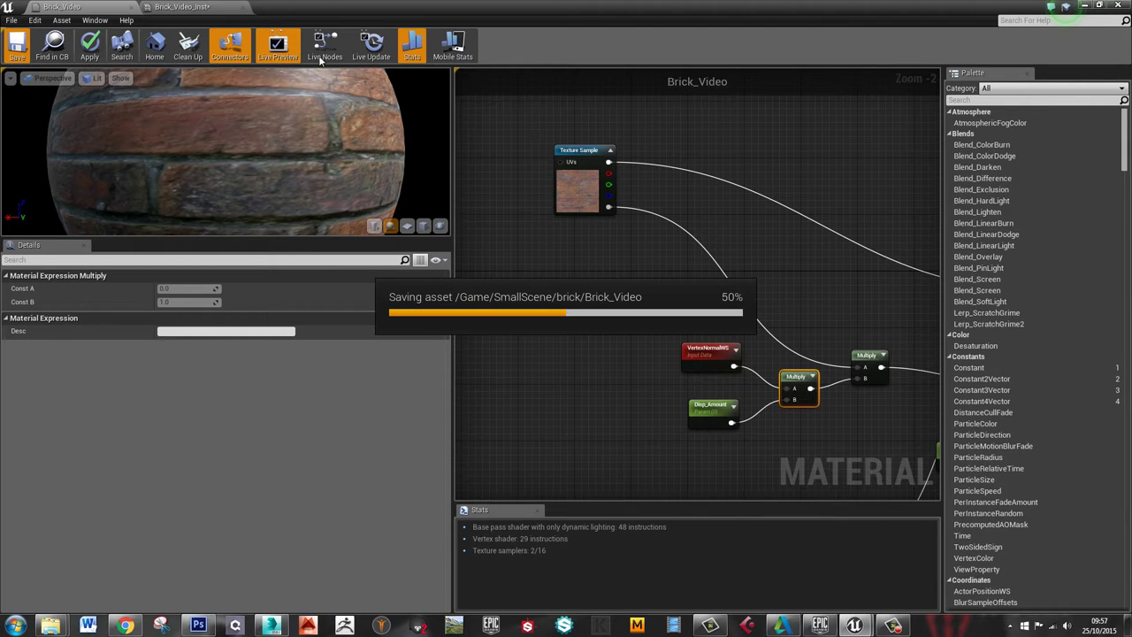
left_click(217, 9)
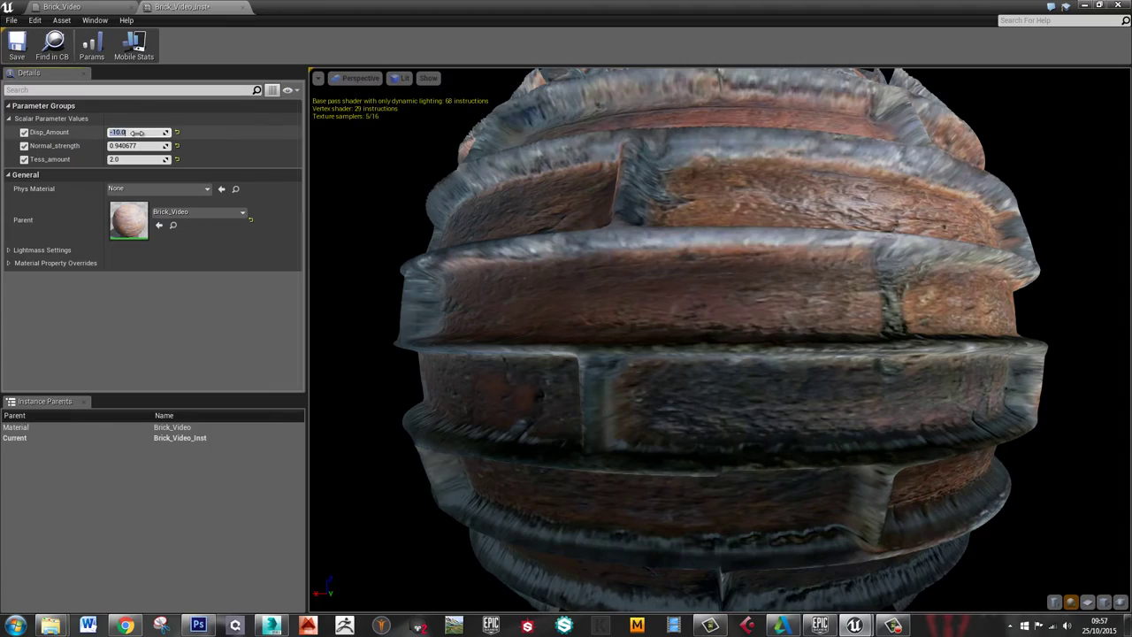
type("10")
key("Return")
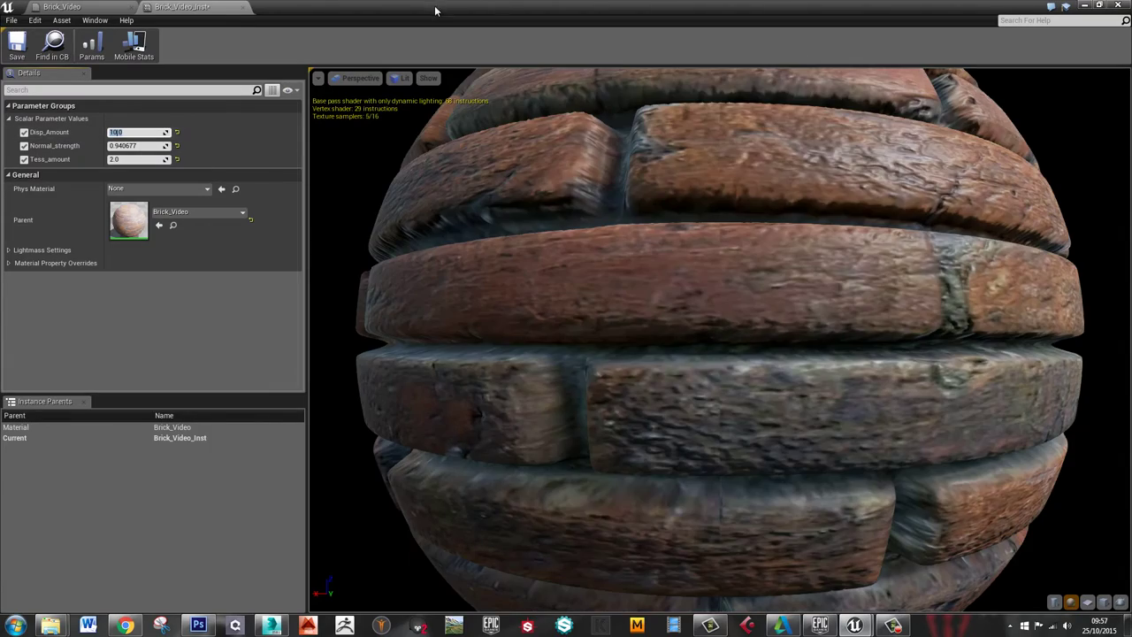
Move the instance editor window aside and examine the displaced brick wall in the level viewport
left_click_drag(431, 13, 1069, 157)
right_click_drag(642, 326, 549, 238)
scroll(549, 238, "down", 3)
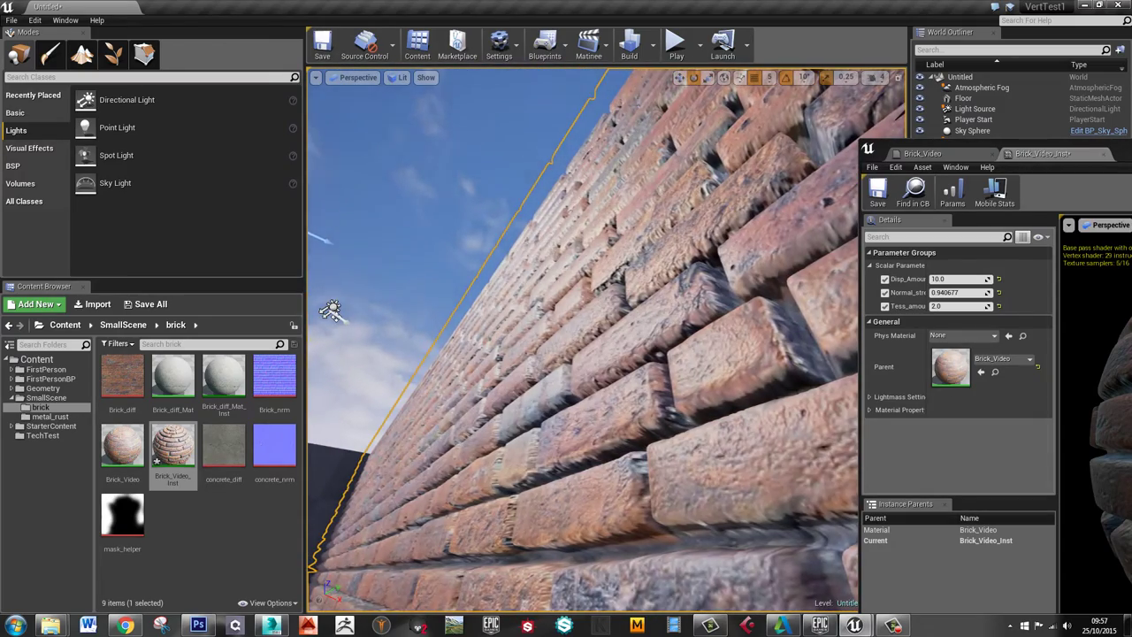
Set Disp_Amount to 20 in Brick_Video_Inst and view the displacement at the wall's outer edge
left_click(949, 279)
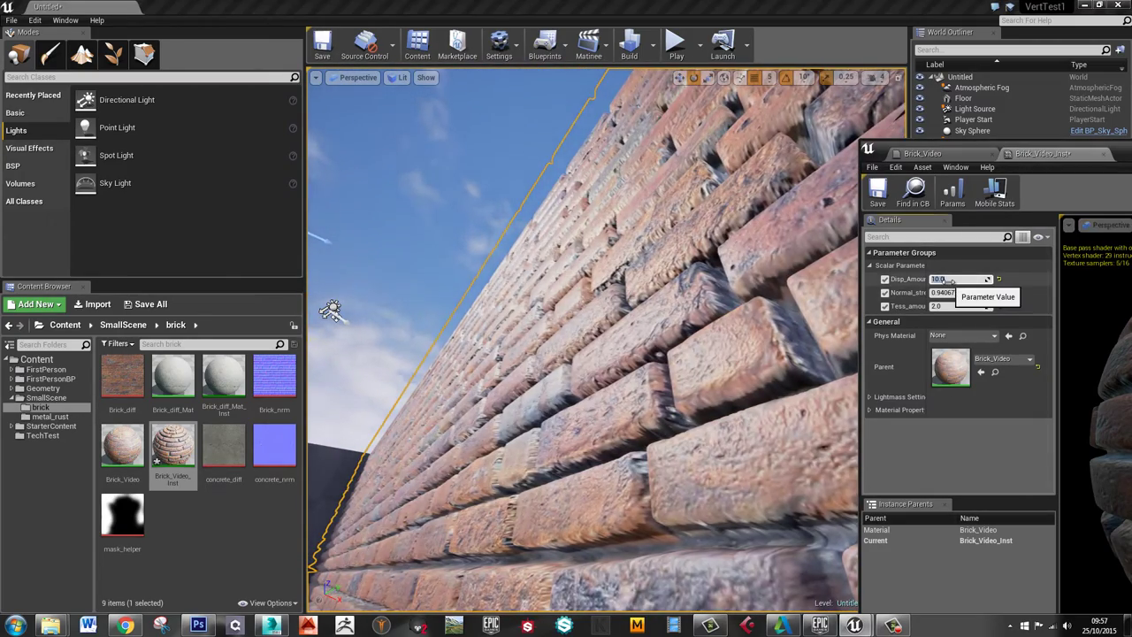
type("20")
key("Return")
right_click_drag(330, 310, 389, 299)
right_click_drag(823, 518, 819, 530)
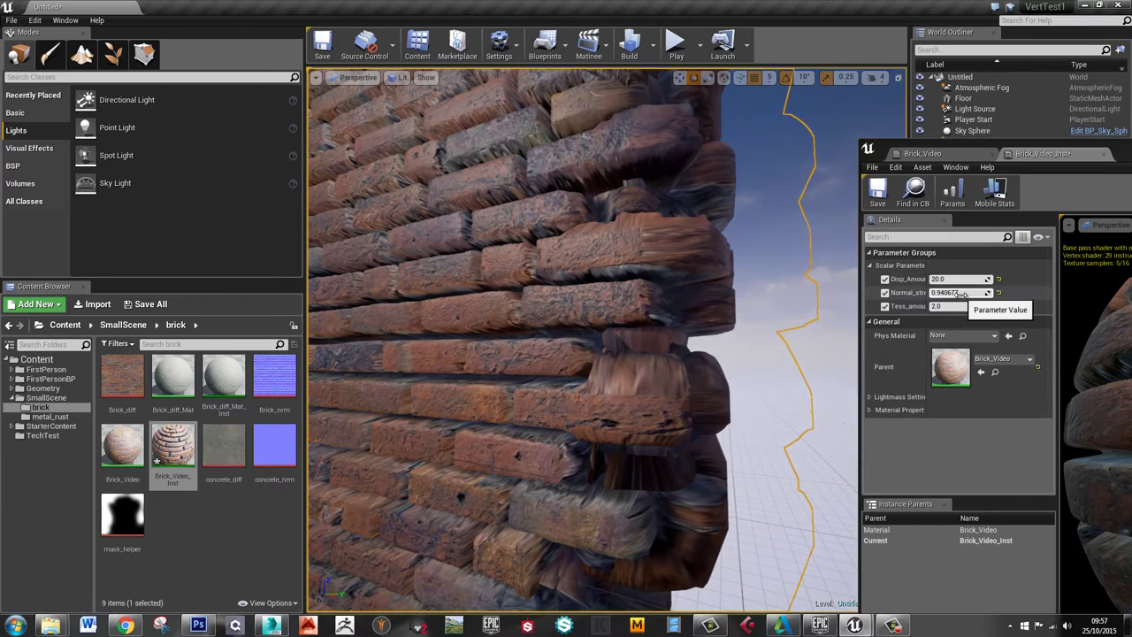
Set Disp_Amount to 3 in Brick_Video_Inst and examine the wall's edge and top in the level
left_click(955, 279)
type("3")
key("Return")
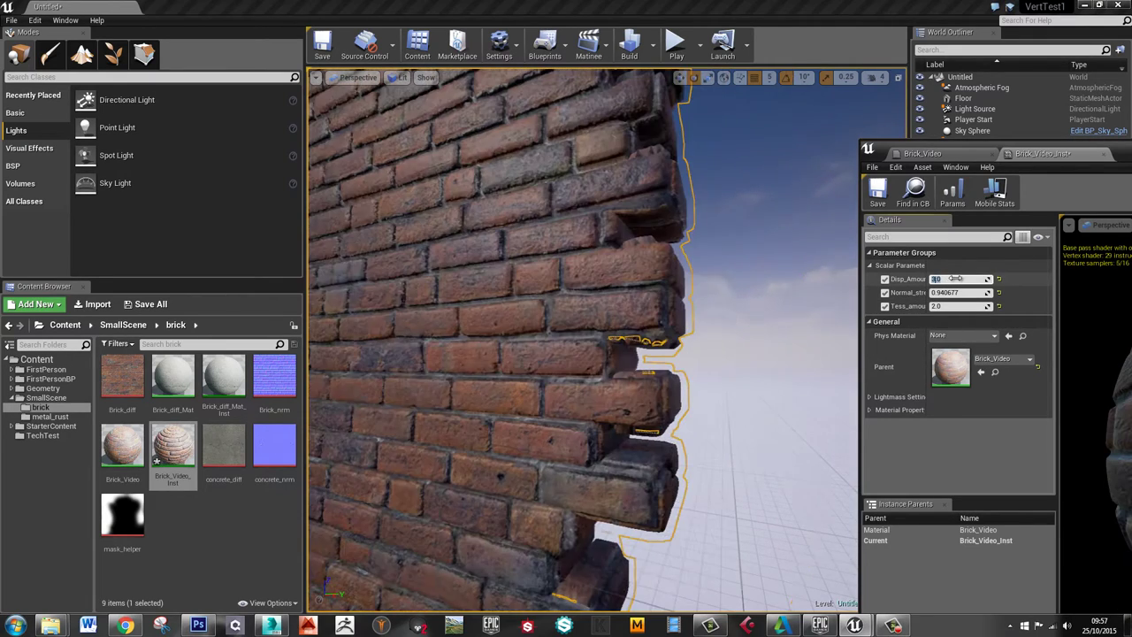
scroll(534, 365, "up", 5)
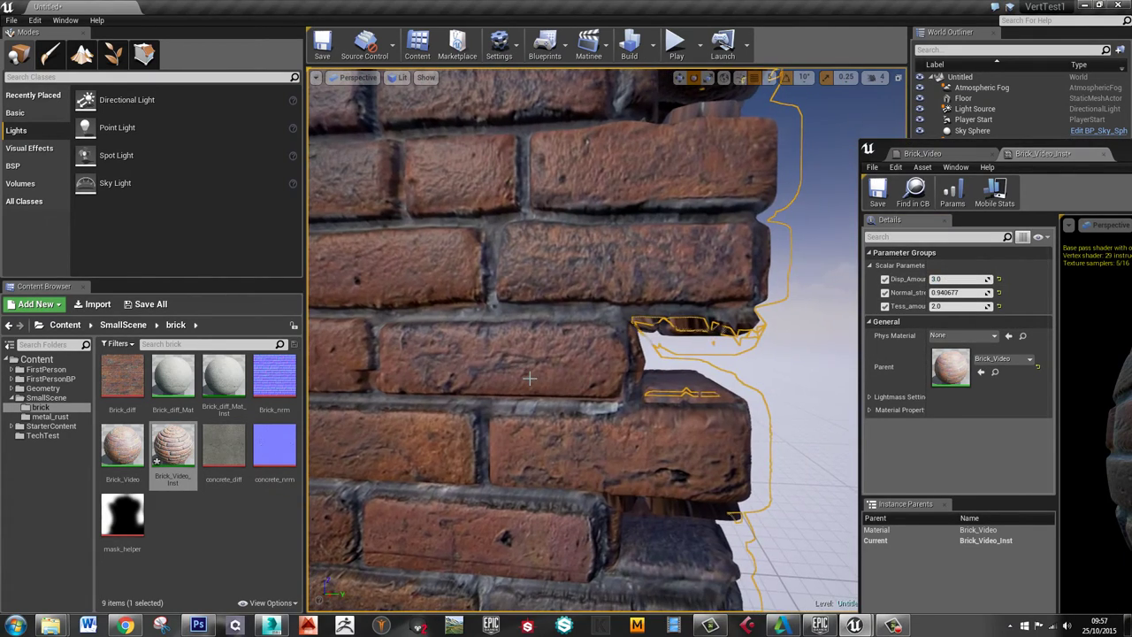
left_click(755, 375)
right_click_drag(753, 377, 734, 382)
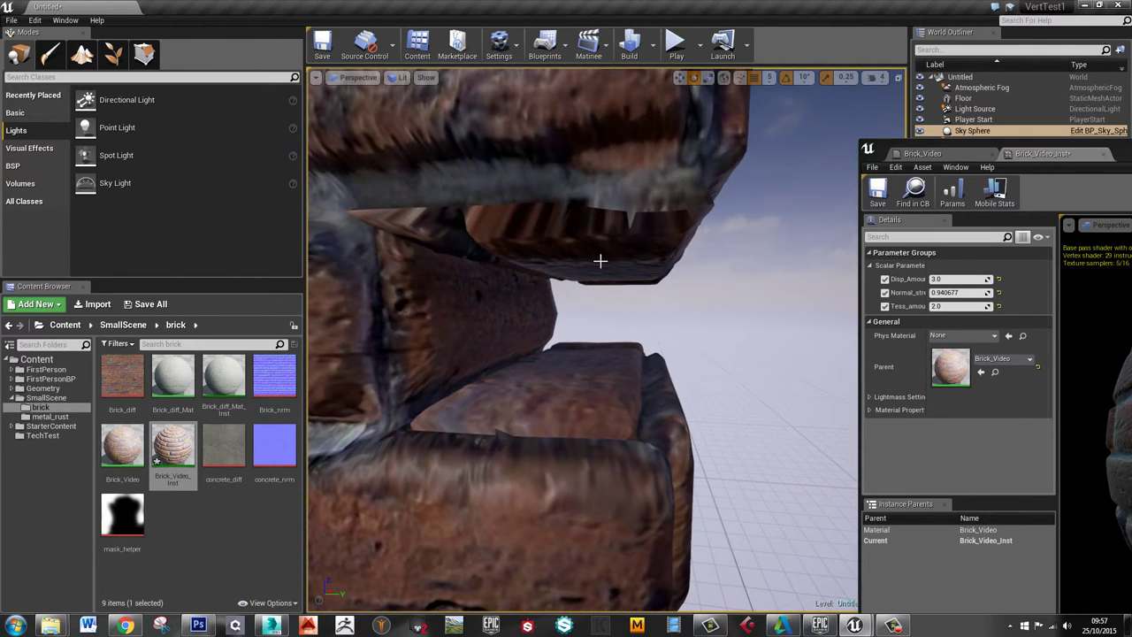
right_click_drag(602, 261, 585, 209)
left_click_drag(584, 209, 576, 254, "alt")
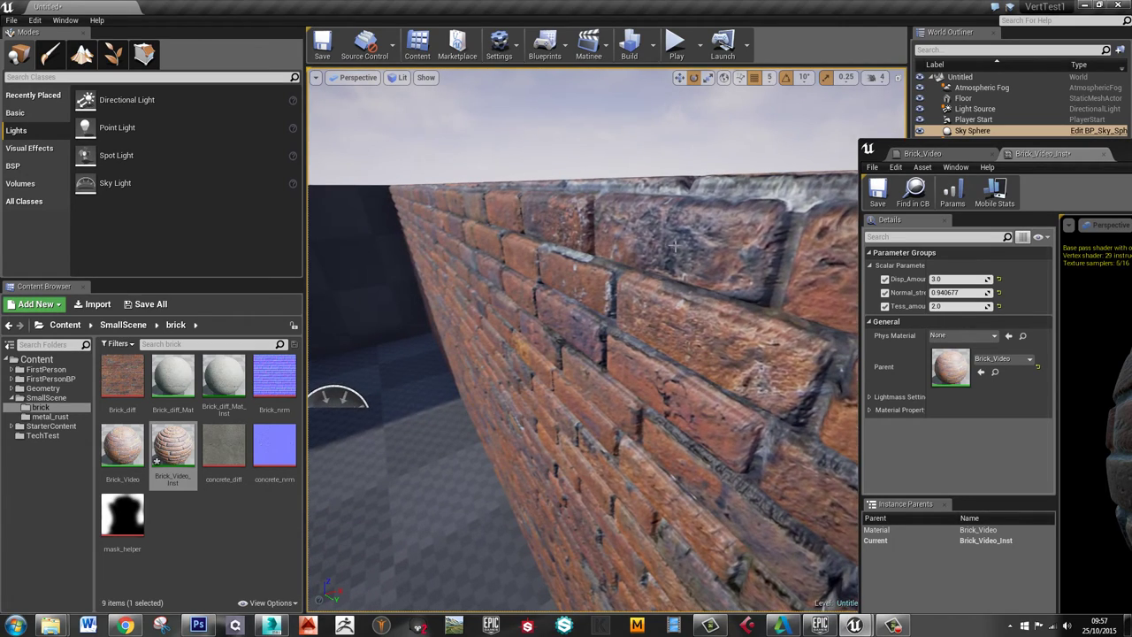
Return to the maximized Brick_Video graph and move VertexNormalWS farther away from Disp_Amount and the first Multiply
left_click_drag(1120, 155, 464, 2)
left_click(106, 7)
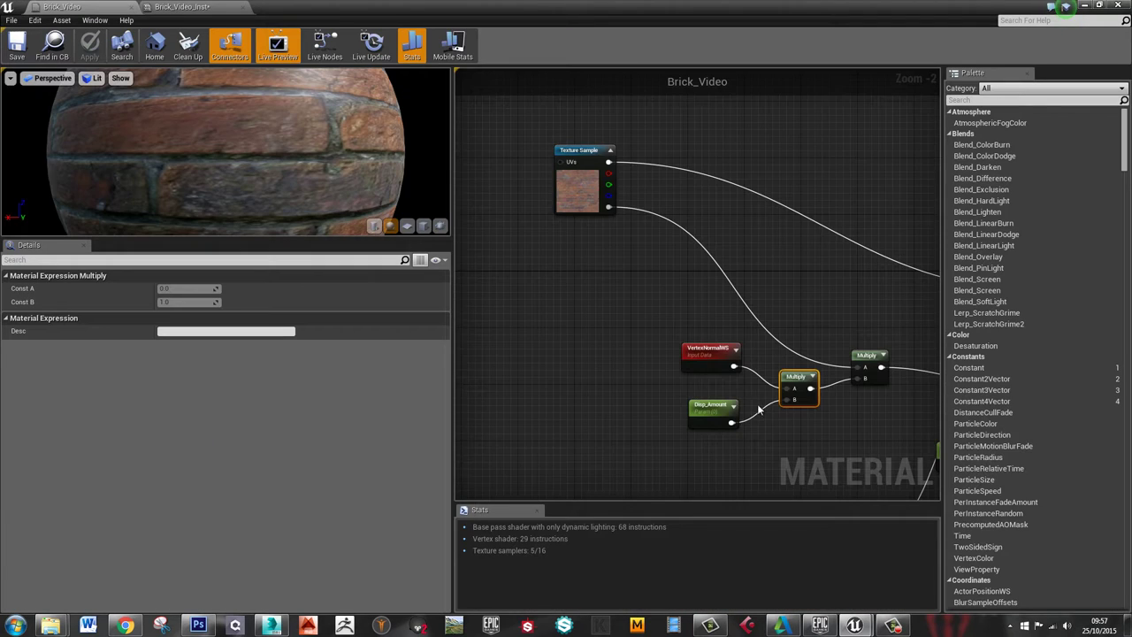
right_click_drag(854, 428, 751, 393)
left_click(674, 398)
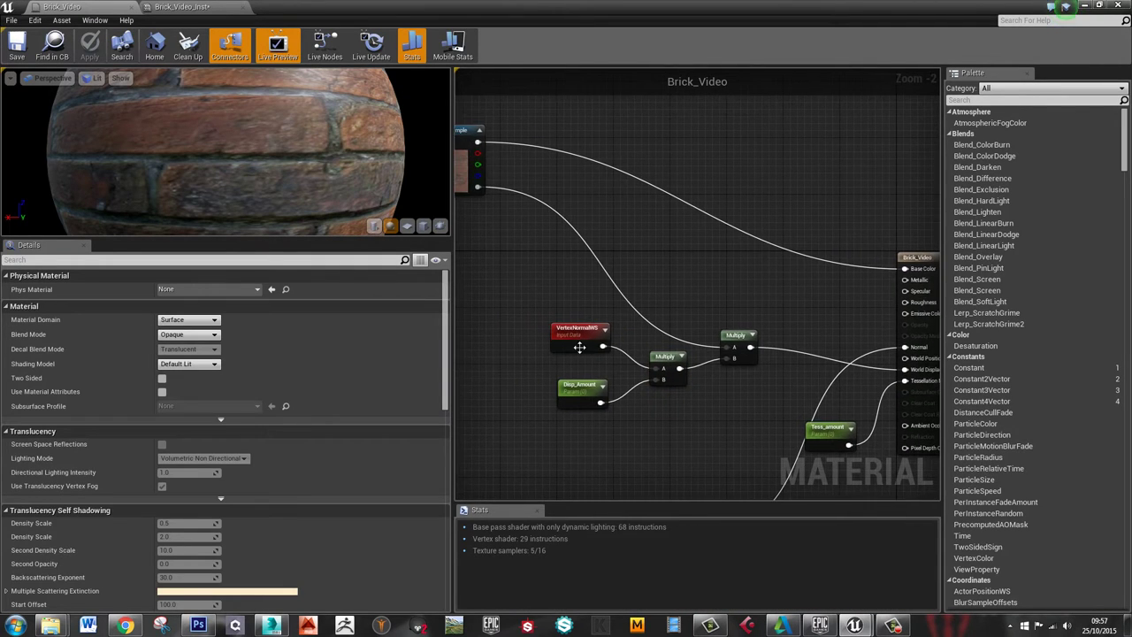
scroll(605, 360, "up", 1)
right_click_drag(604, 360, 713, 370)
left_click_drag(588, 333, 558, 308)
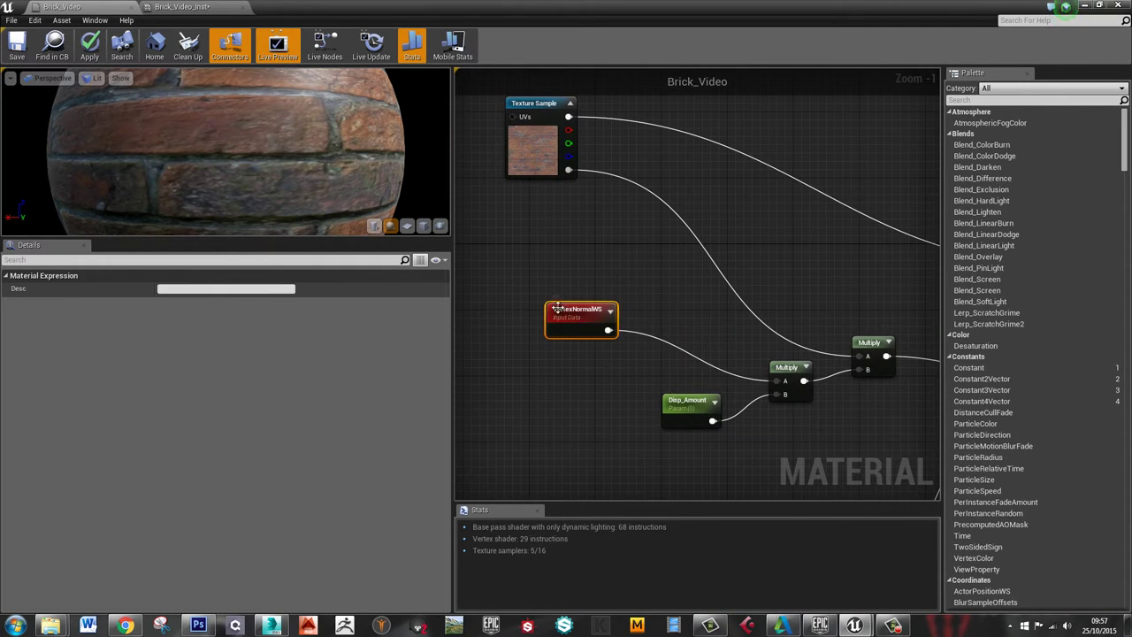
scroll(583, 377, "up", 1)
left_click(580, 260)
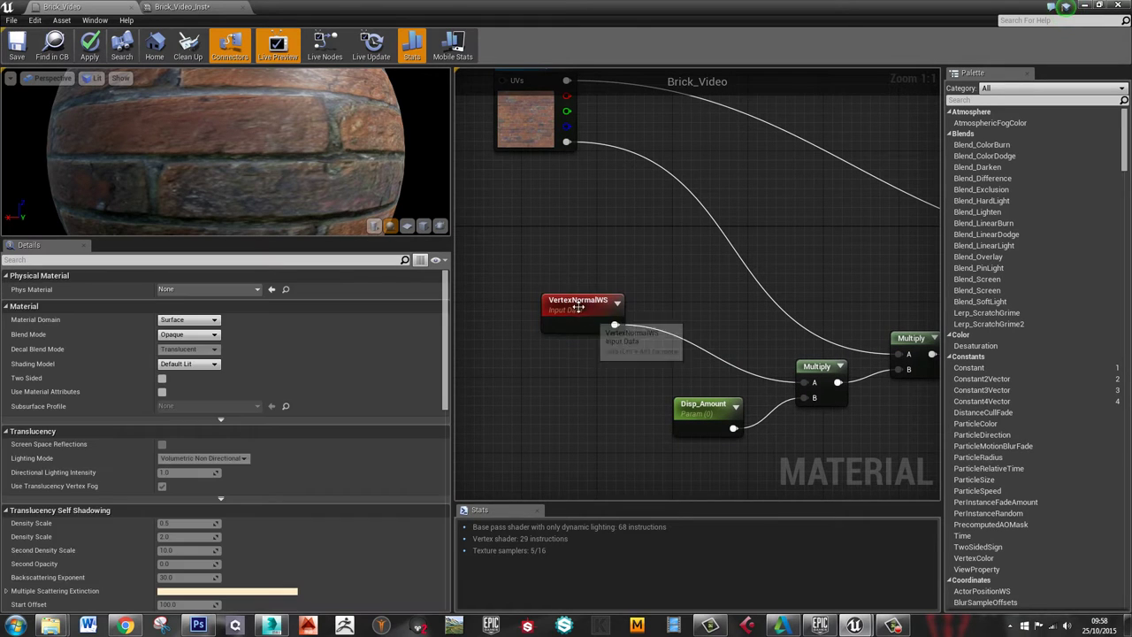
Add a BreakOutFloat3Components node fed by the VertexNormalWS output
left_click(585, 308)
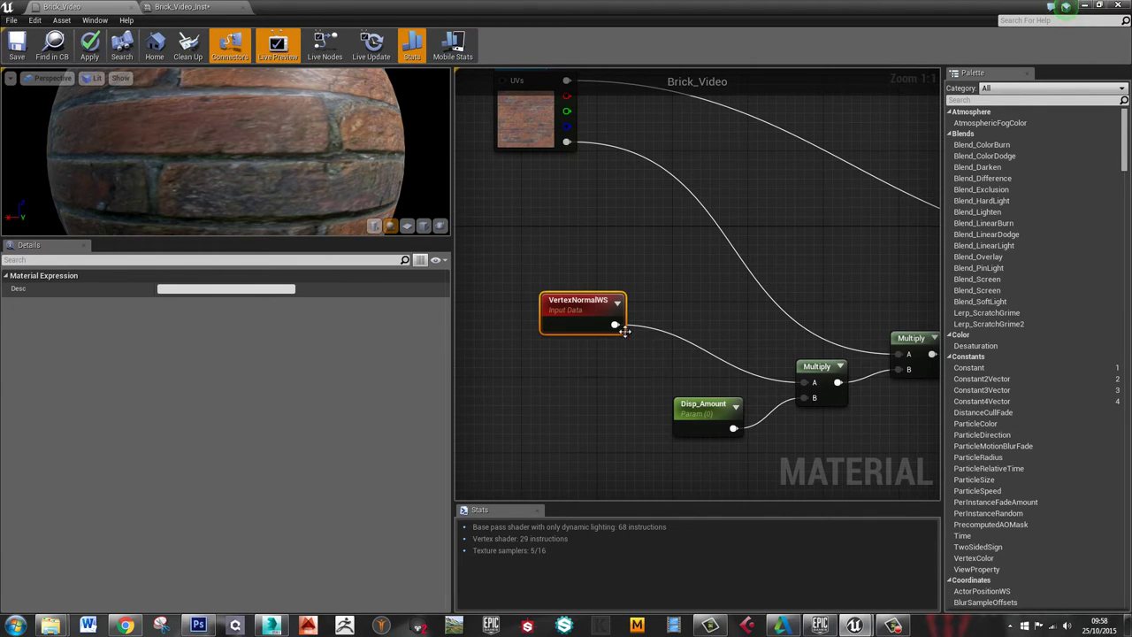
left_click_drag(615, 325, 680, 330)
type("break")
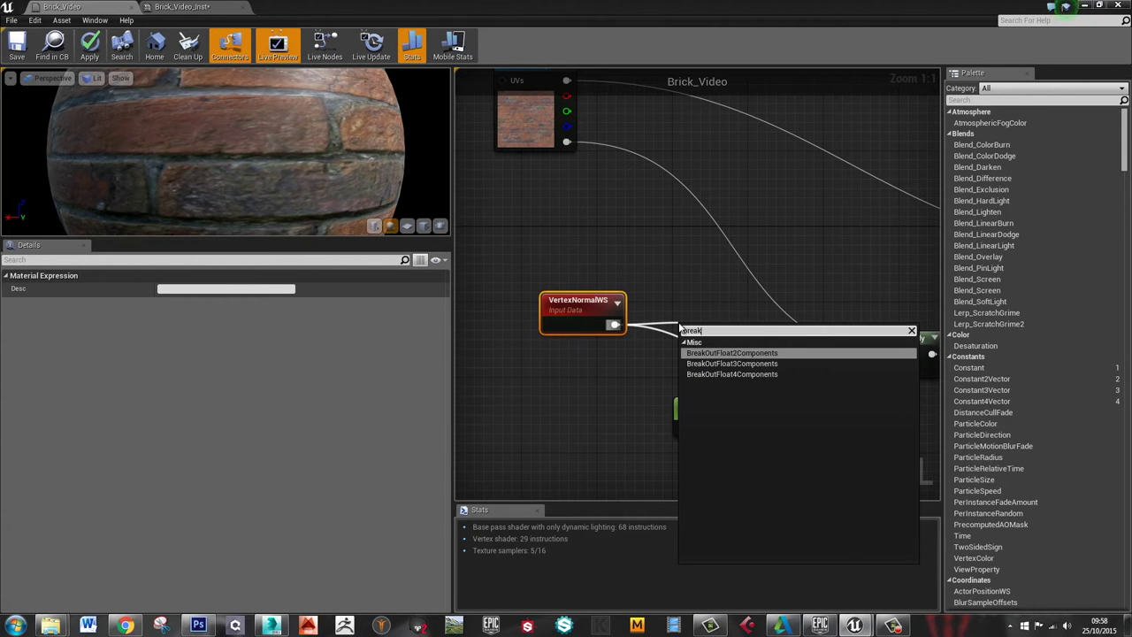
key("Down")
key("Return")
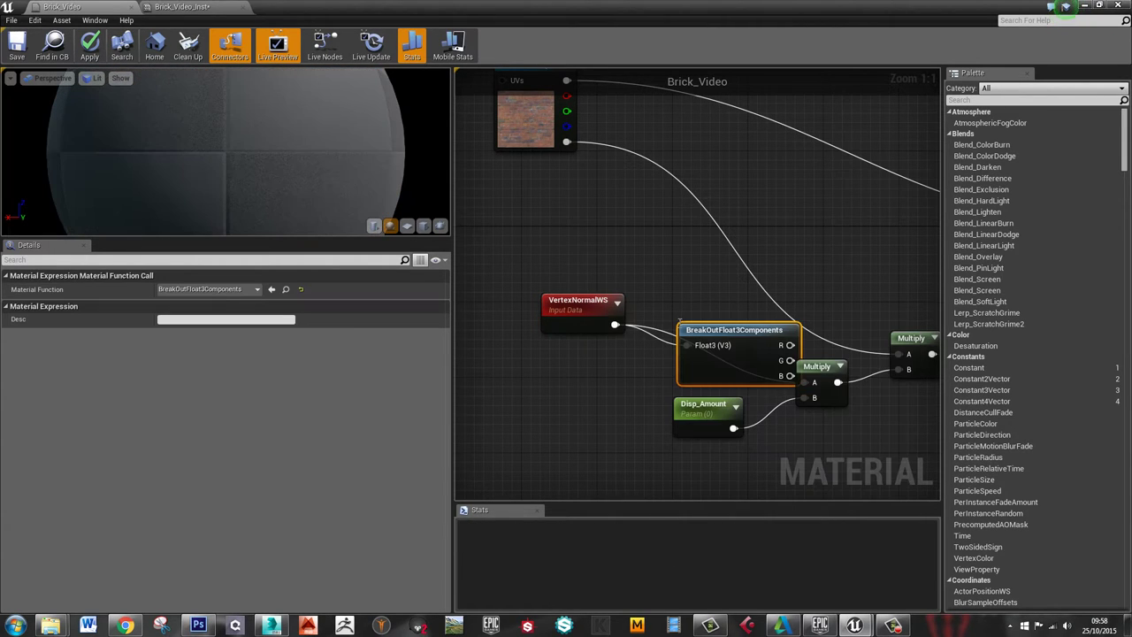
Arrange VertexNormalWS and BreakOutFloat3Components side by side, clear of the Disp_Amount and Multiply nodes
left_click_drag(745, 327, 720, 307)
left_click_drag(503, 265, 707, 343)
left_click_drag(662, 308, 520, 290)
left_click(566, 240)
right_click_drag(566, 239, 683, 253)
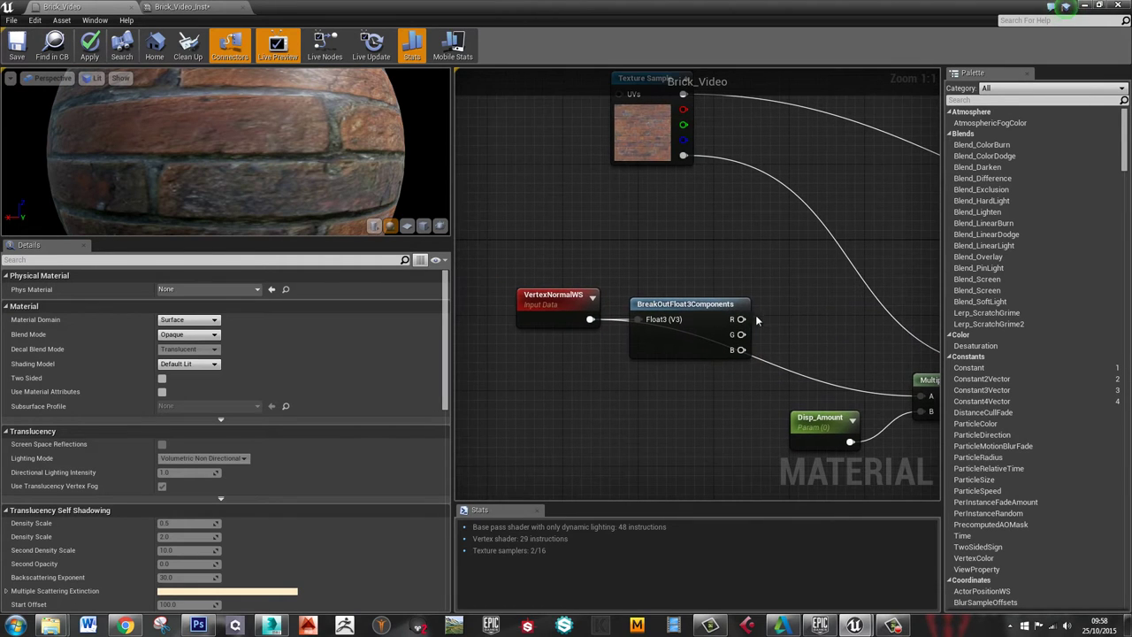
left_click_drag(751, 324, 768, 321)
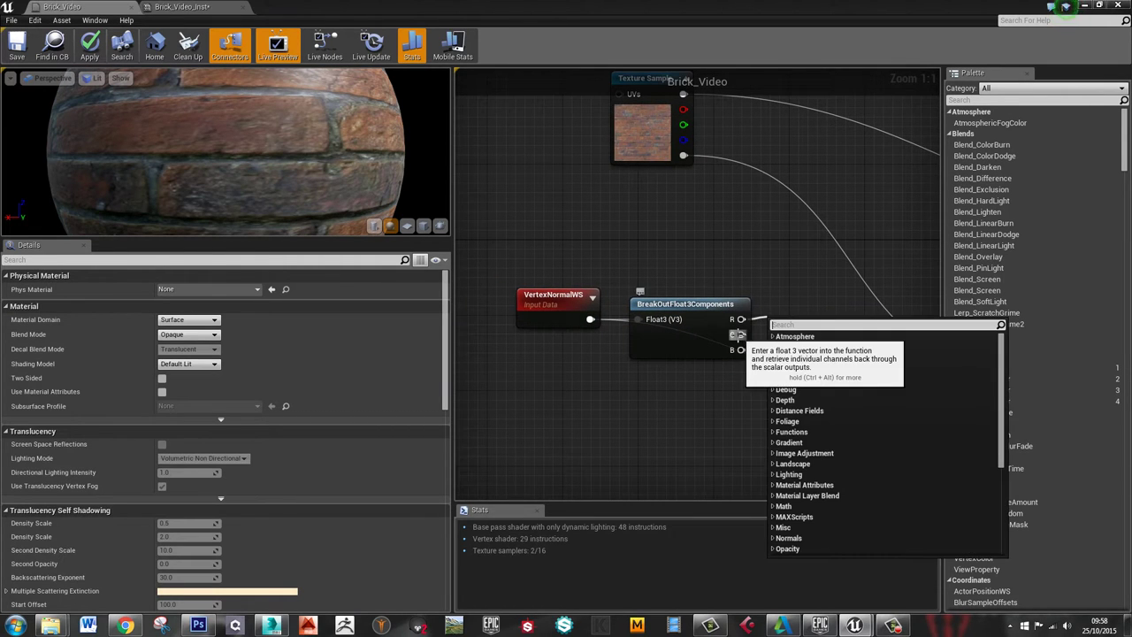
left_click(734, 363)
left_click(694, 304)
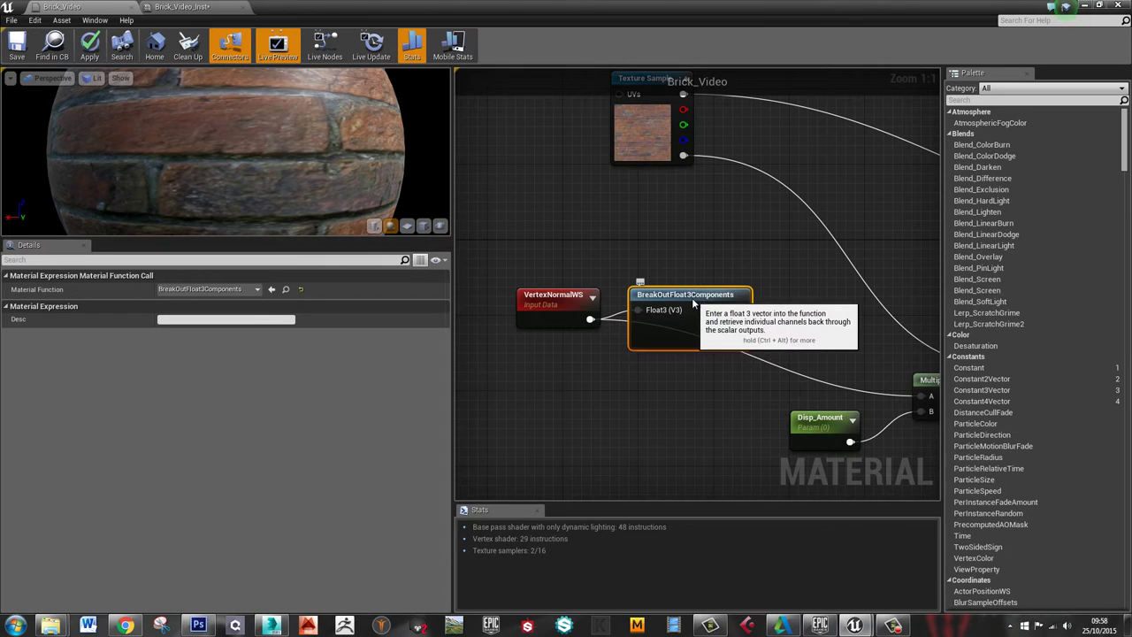
Add a MakeFloat3 node with X fed by the R output of BreakOutFloat3Components, and align it beside that node
left_click(766, 330)
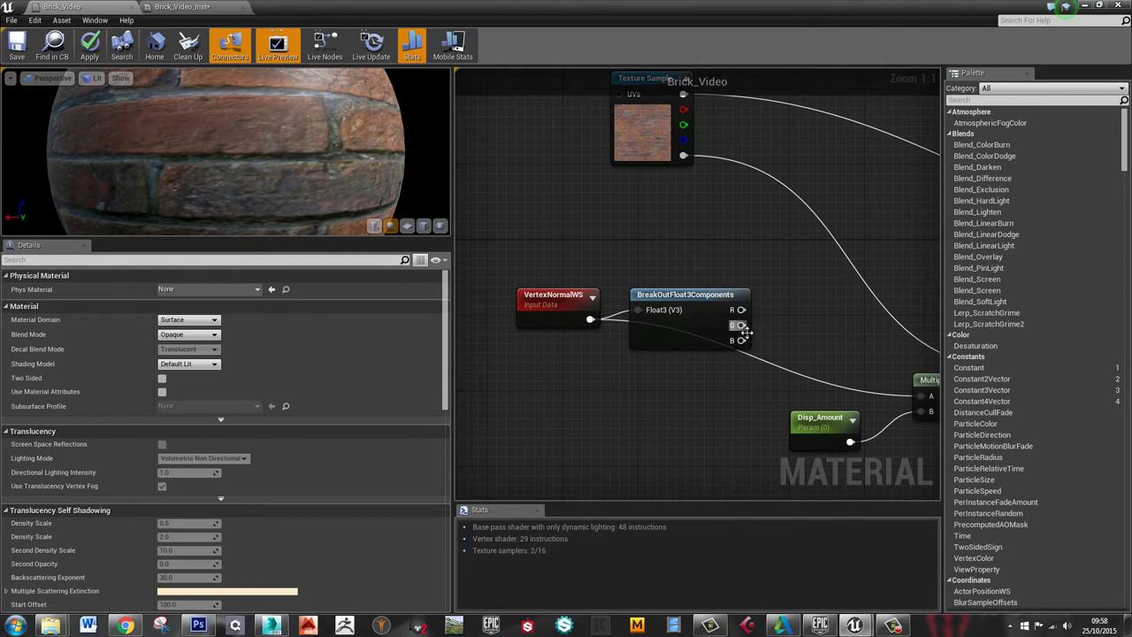
left_click(690, 300)
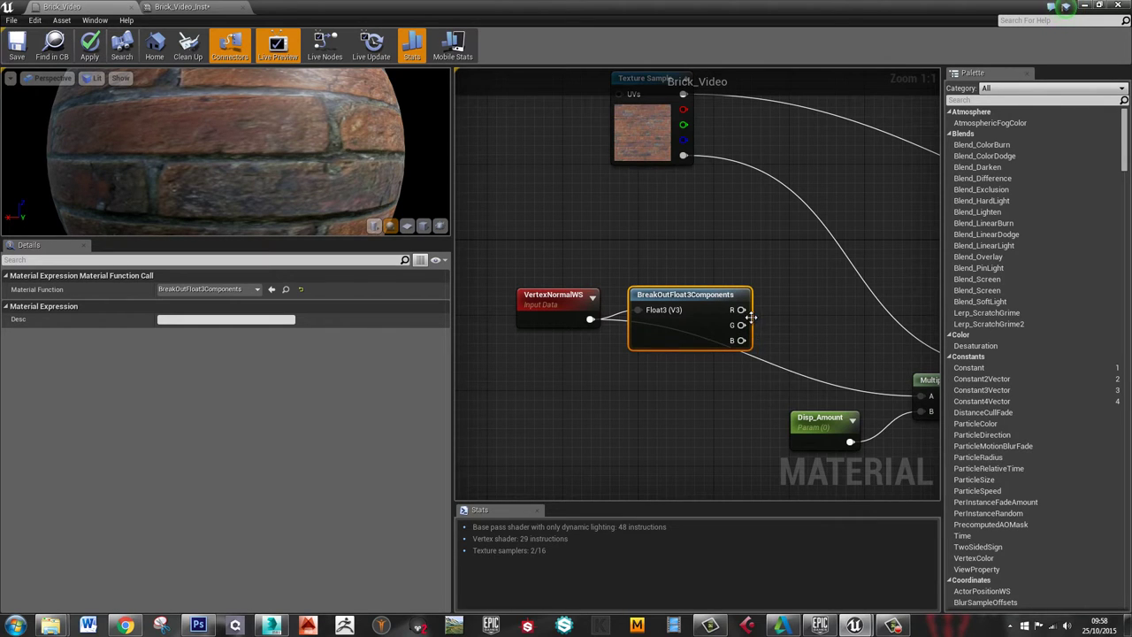
left_click_drag(742, 310, 779, 315)
type("make")
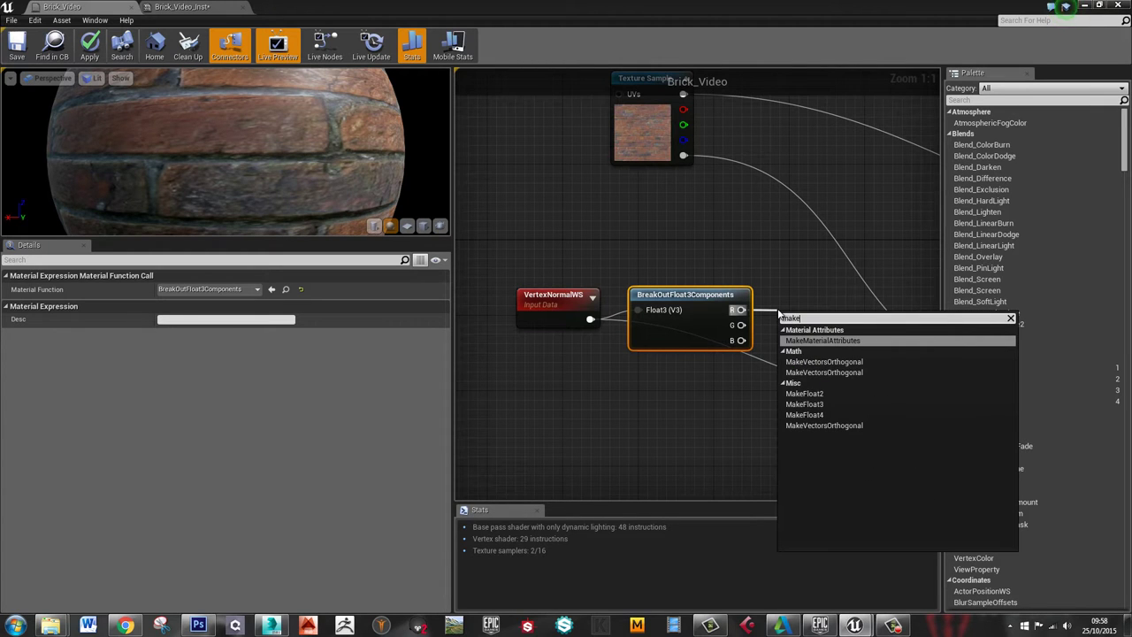
key("Down")
key("Down")
key("Down")
key("Down")
key("Return")
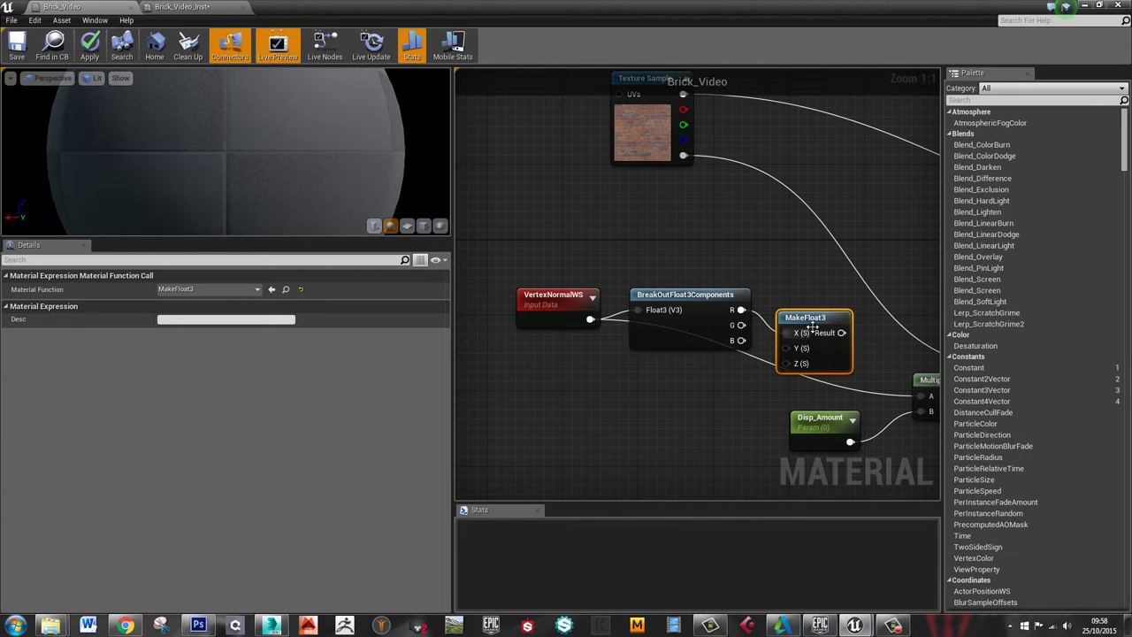
left_click_drag(812, 327, 814, 304)
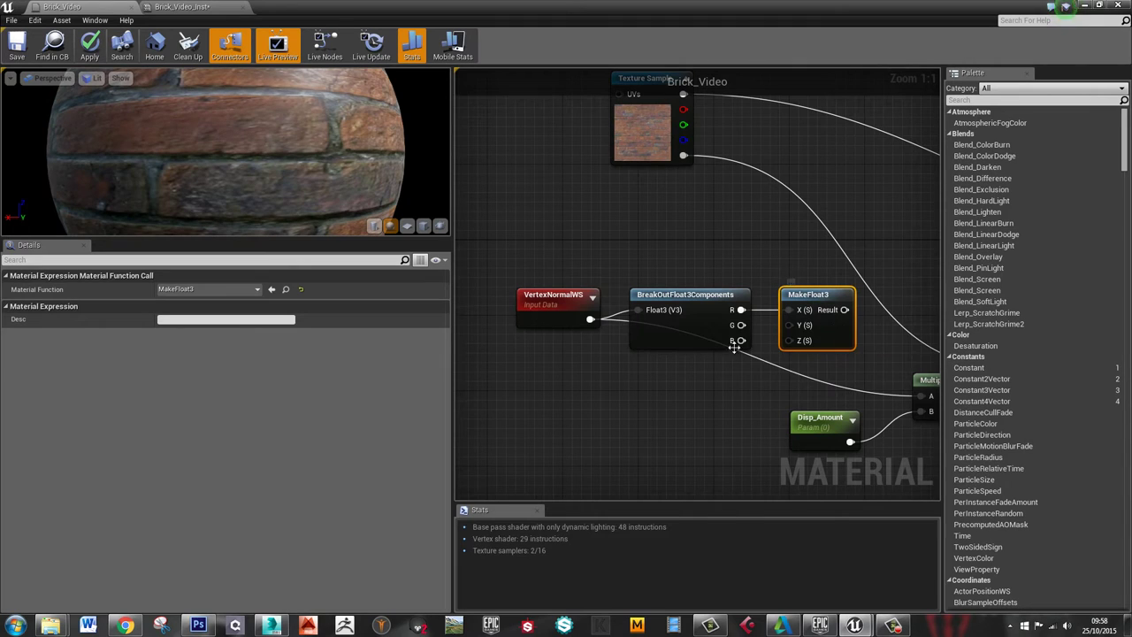
Connect G of BreakOutFloat3Components to Y of MakeFloat3, and feed Z from a new Constant of 0 placed just below BreakOutFloat3Components
left_click_drag(741, 325, 790, 326)
left_click(739, 384)
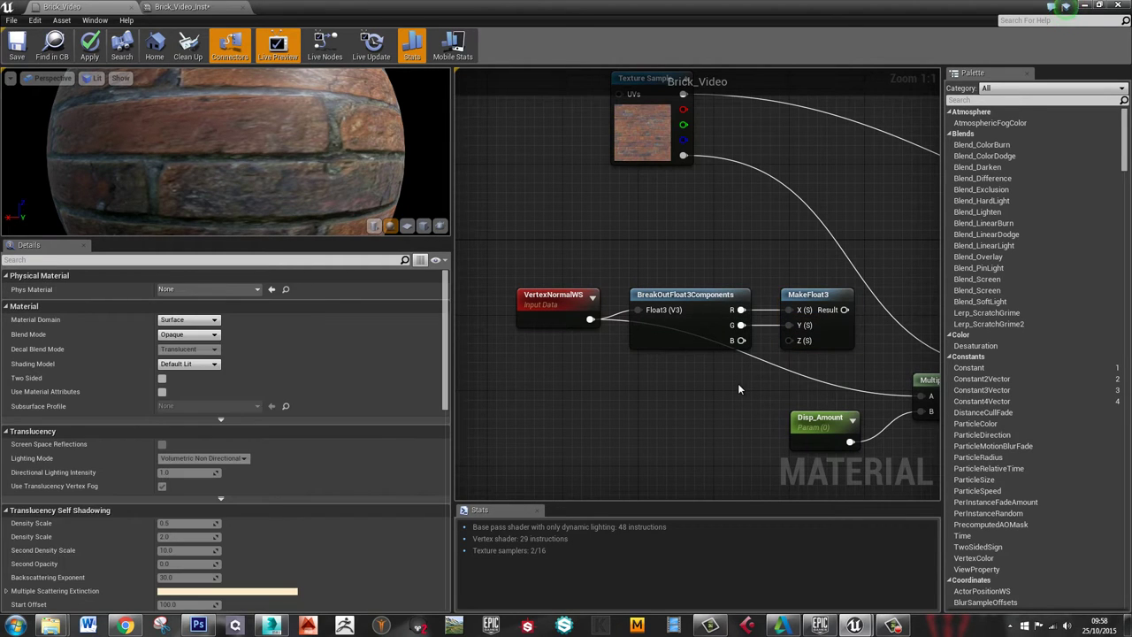
left_click(740, 388)
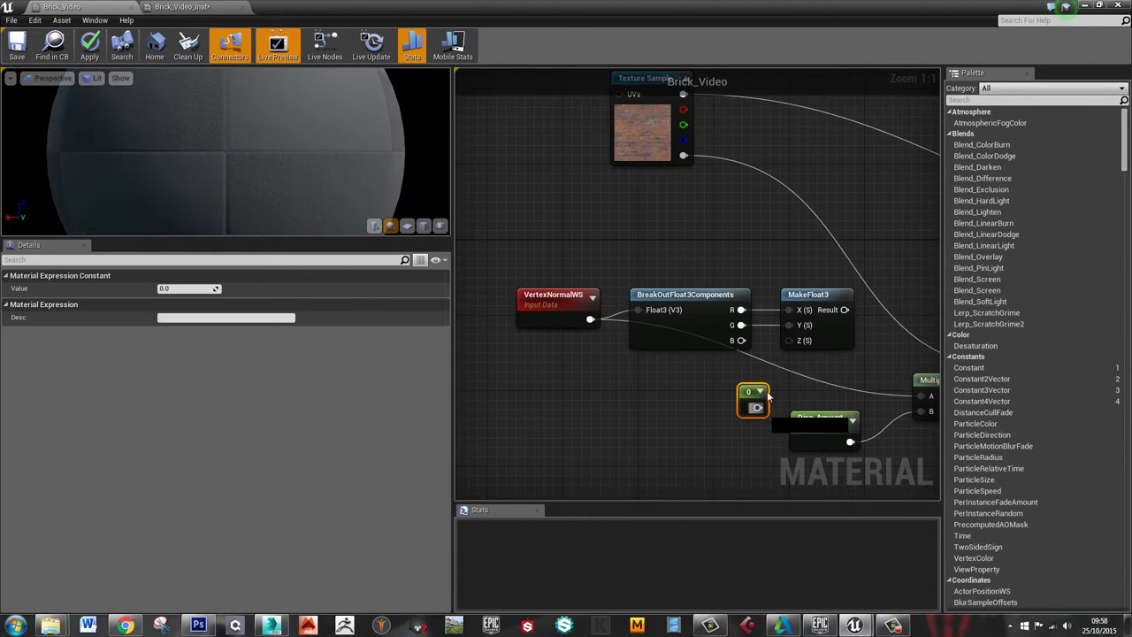
left_click_drag(758, 407, 792, 342)
left_click_drag(750, 395, 736, 375)
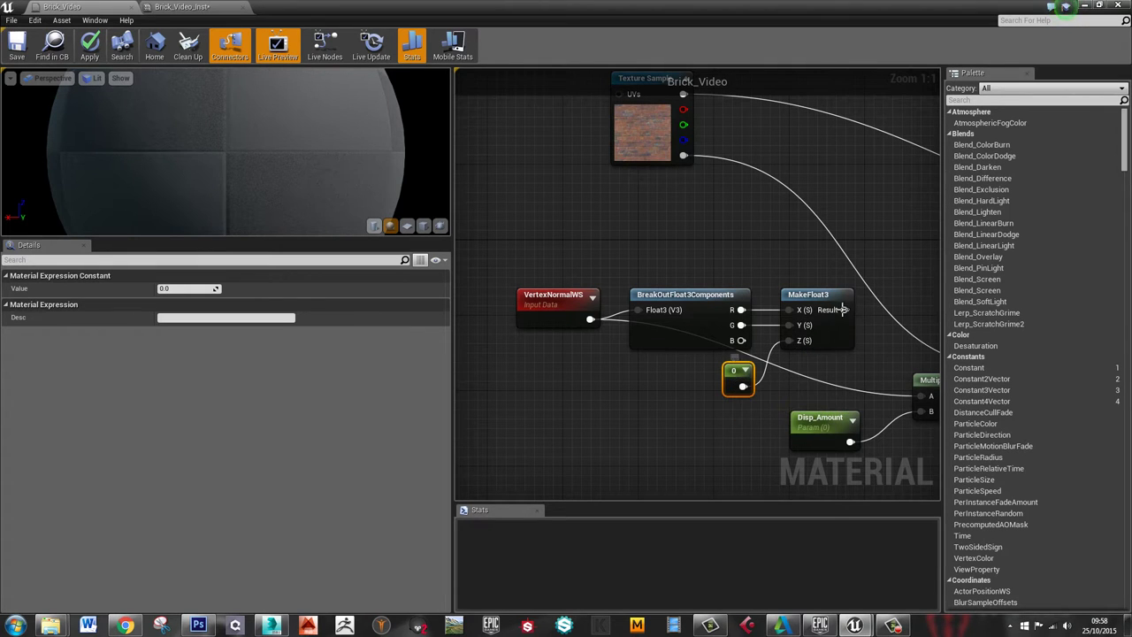
Connect the MakeFloat3 result to input A of the Disp_Amount Multiply, replacing the direct VertexNormalWS link, and save the material
left_click_drag(845, 310, 887, 396)
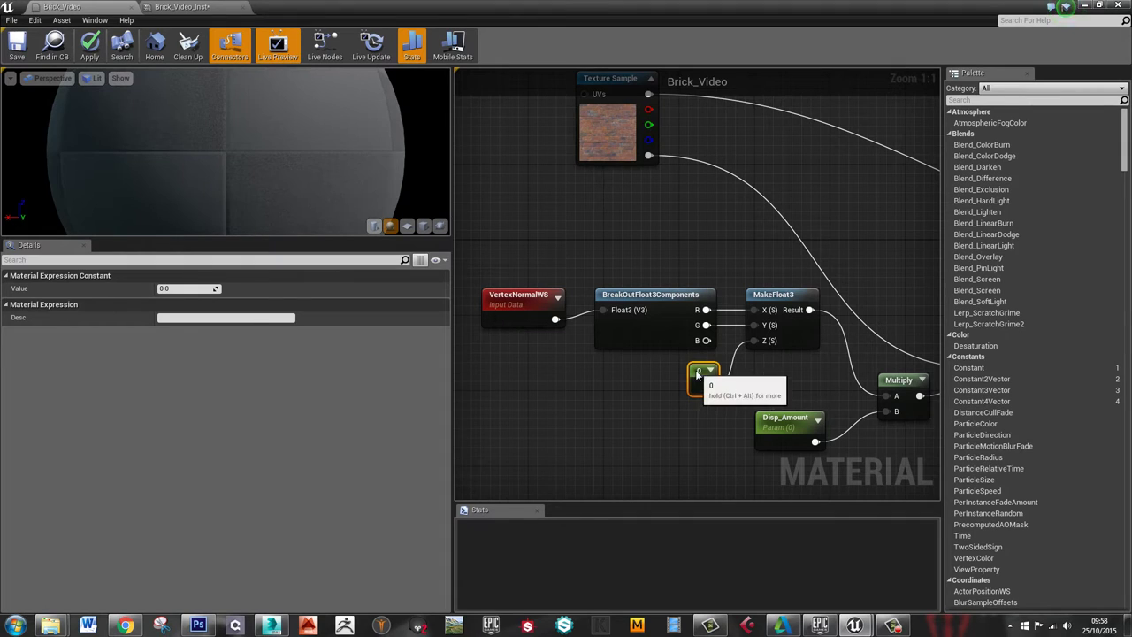
left_click(731, 365)
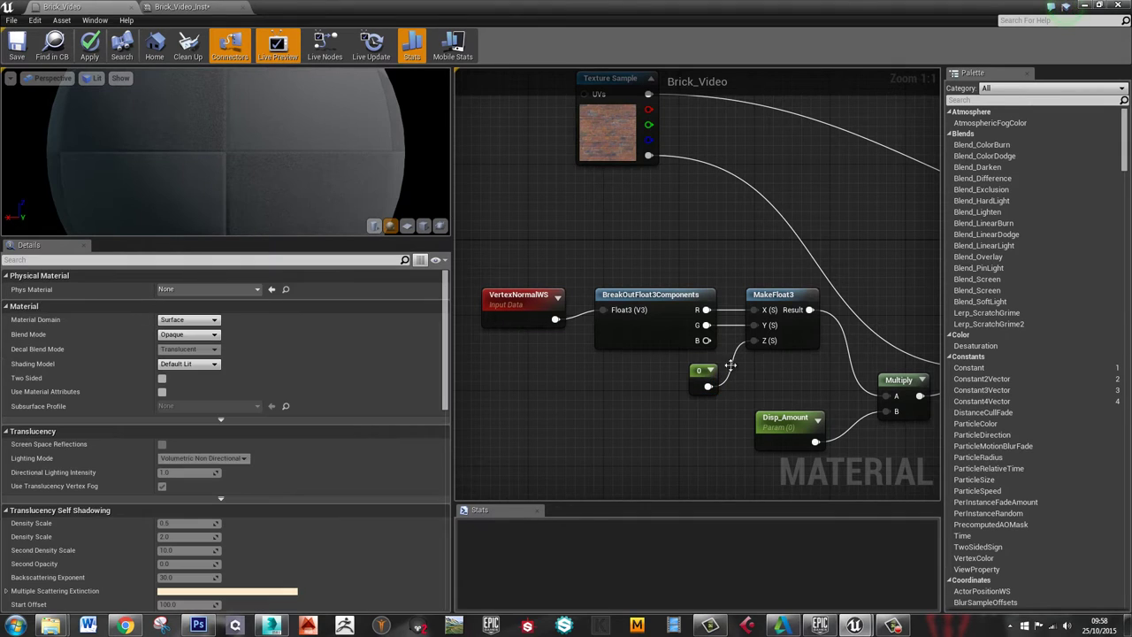
left_click(17, 46)
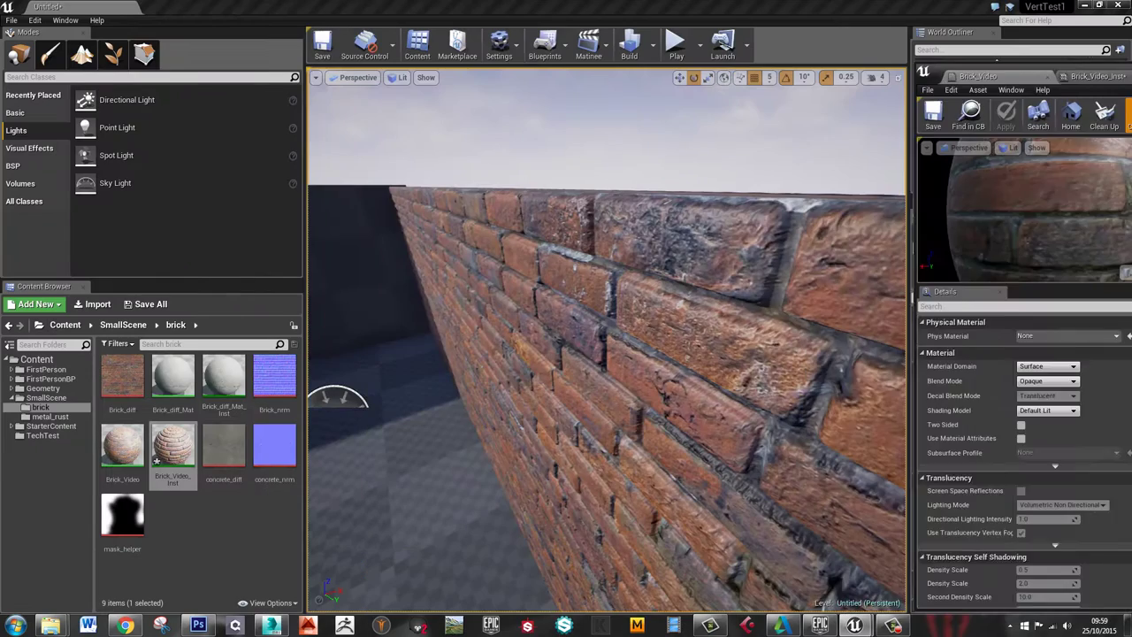
Examine the displaced bricks on the wall's end and top edge in the level
right_click_drag(642, 338, 642, 338)
right_click_drag(943, 366, 837, 327)
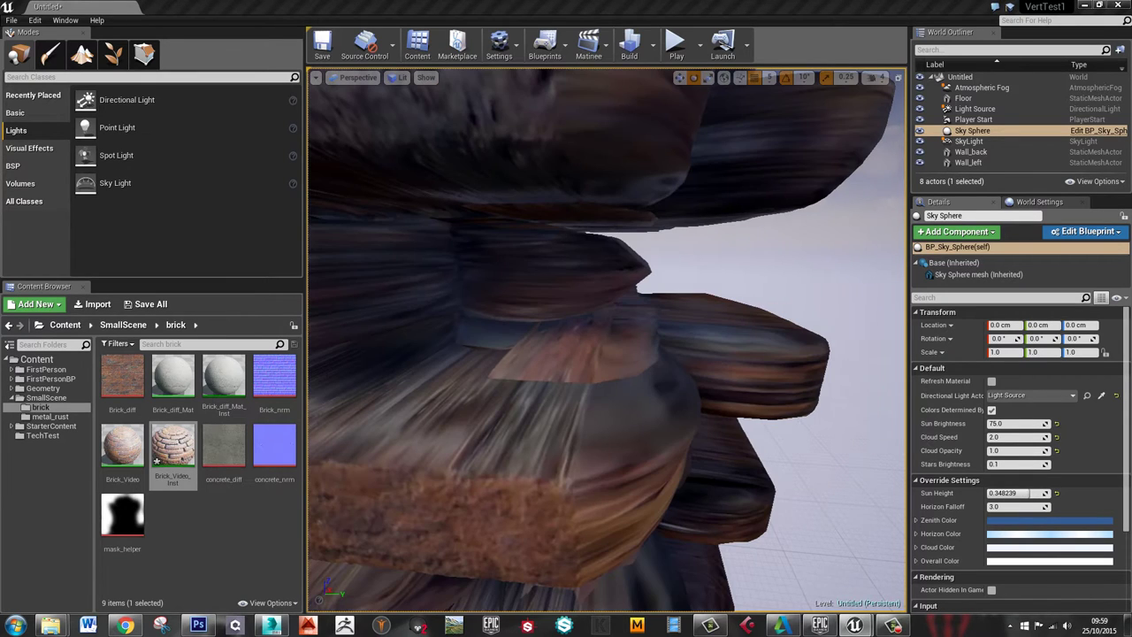
mouse_move(723, 379)
right_mouse_down()
mouse_move(530, 374)
mouse_move(739, 388)
right_mouse_up()
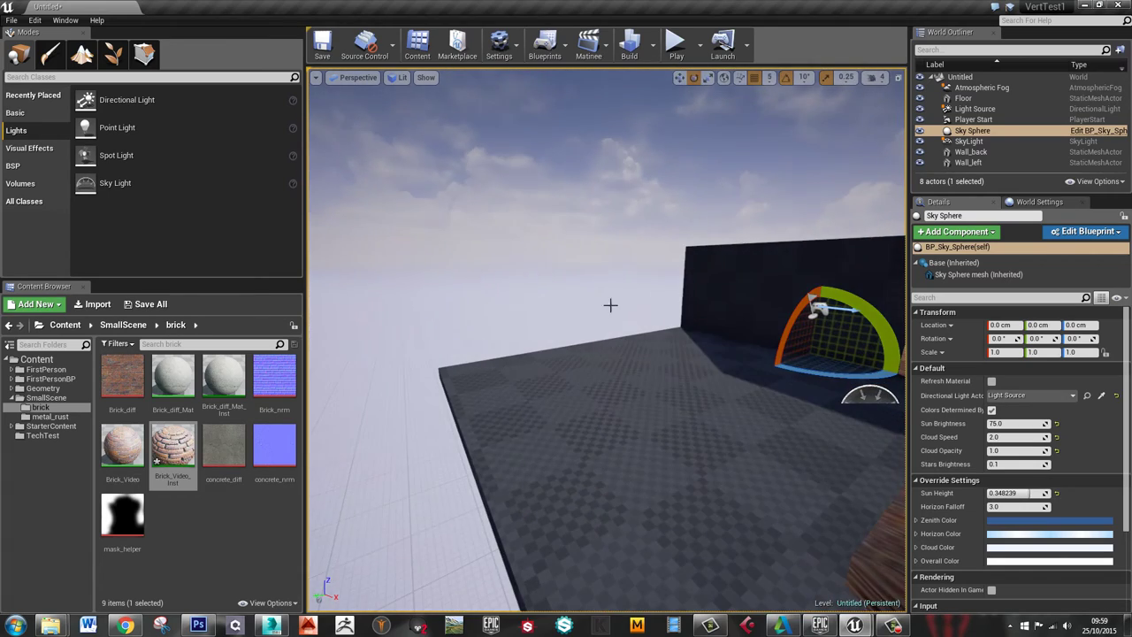
right_click_drag(610, 306, 436, 451)
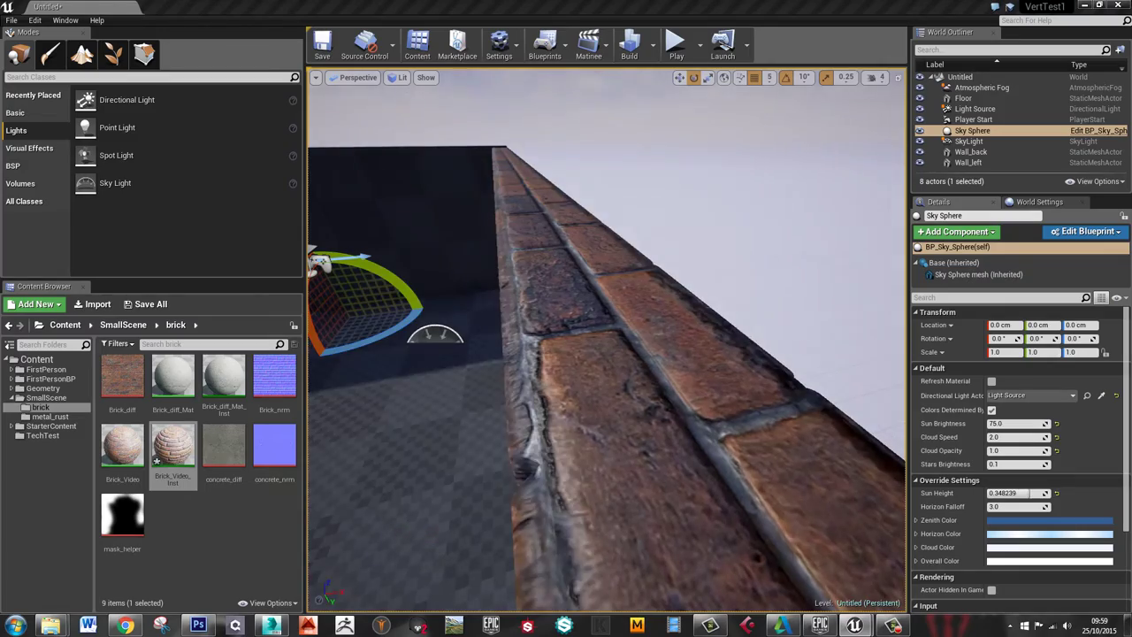
Switch from the brick wall view to the material editor and show the Brick_Video material's node graph
right_click_drag(593, 382, 747, 306)
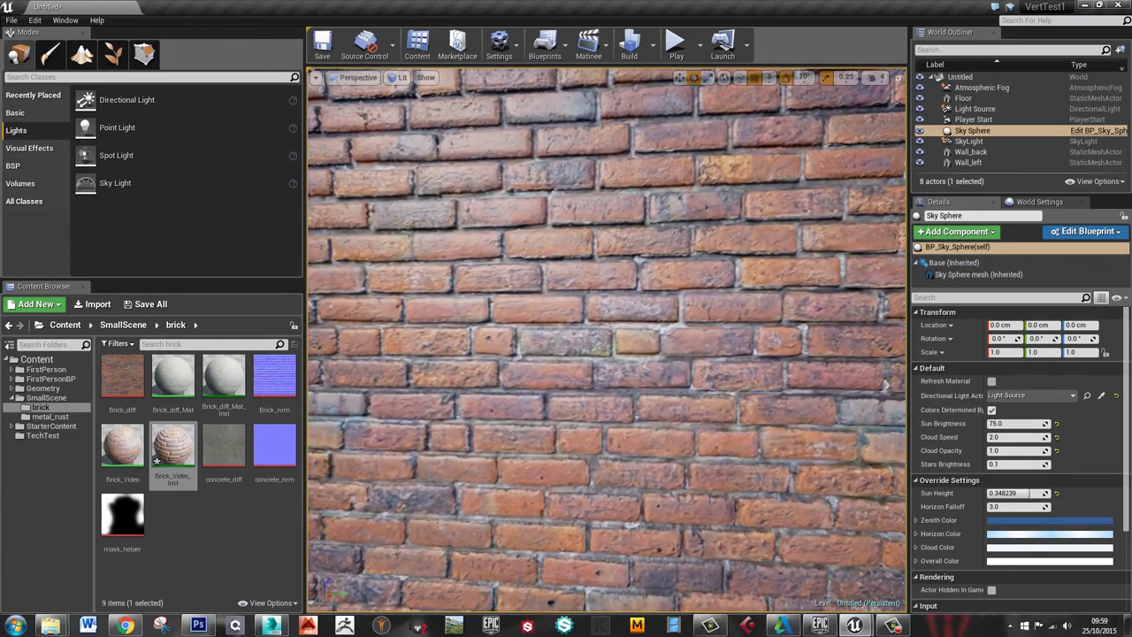
key("alt+Tab")
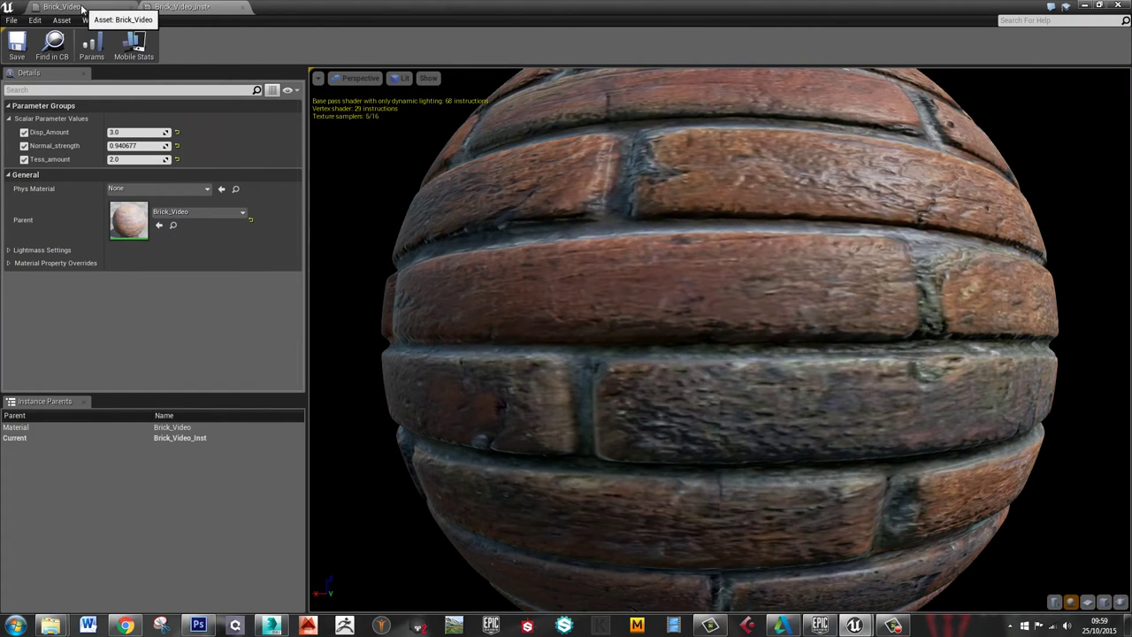
left_click(104, 7)
scroll(606, 414, "down", 4)
right_click_drag(649, 401, 659, 376)
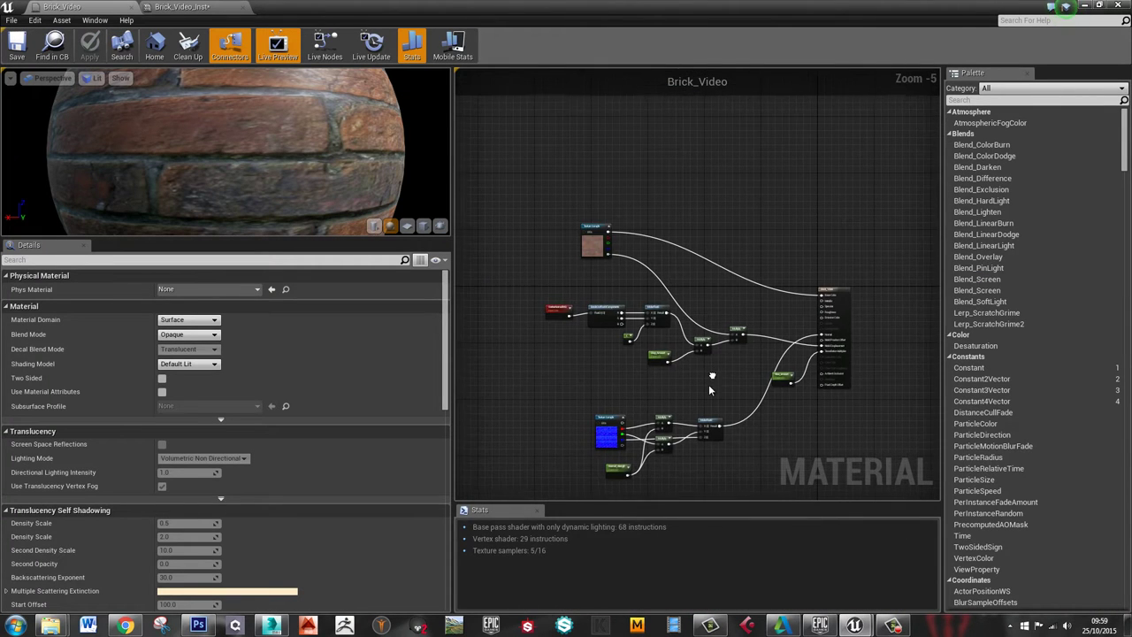
Group the displacement nodes in a comment box titled BrickDisplace
left_click_drag(523, 296, 681, 337)
key("c")
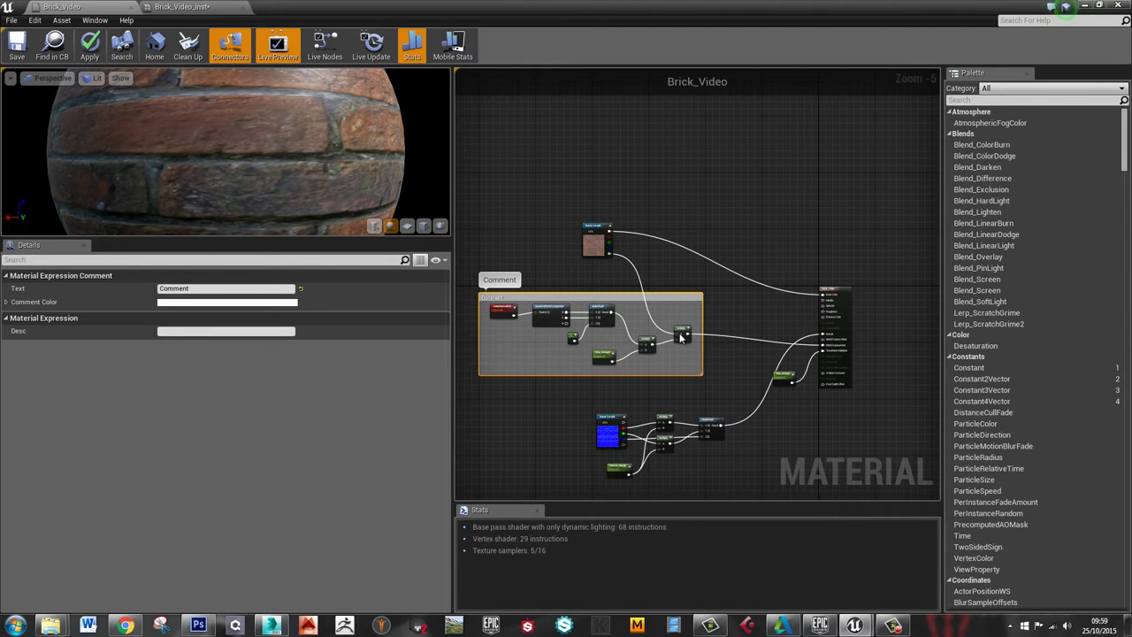
left_click(167, 290)
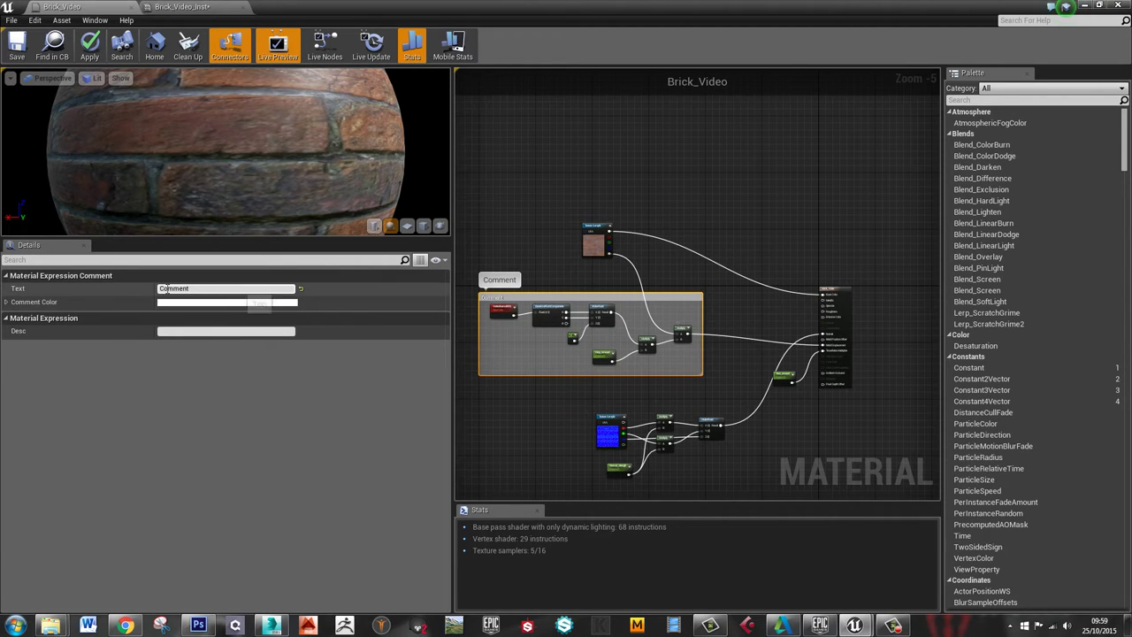
type("Brick")
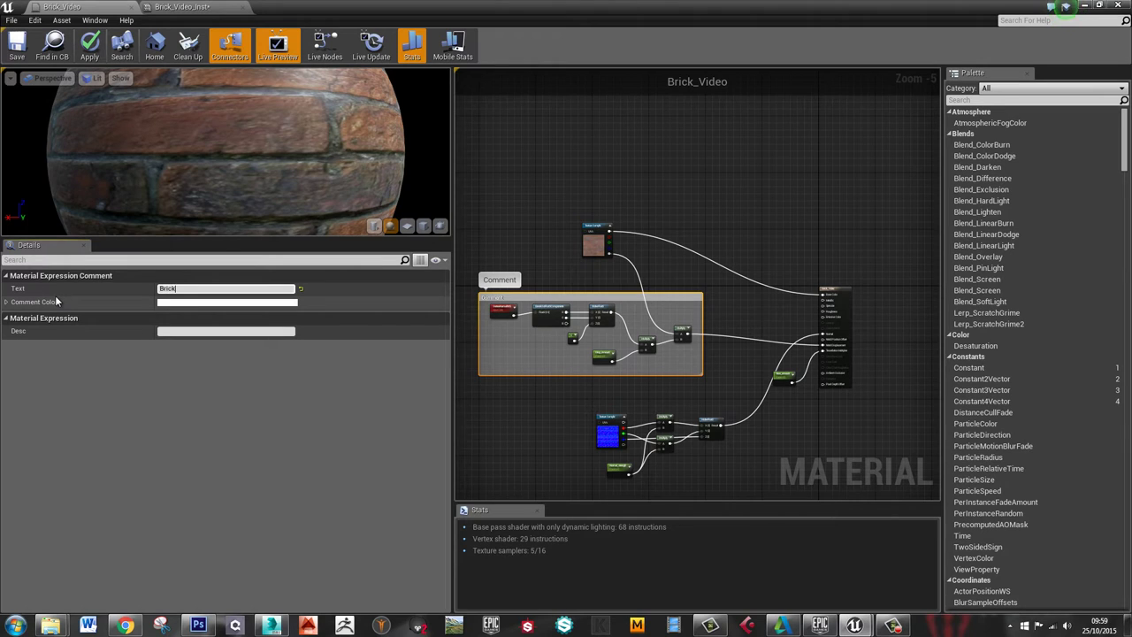
type("Displace")
key("Return")
left_click(618, 254)
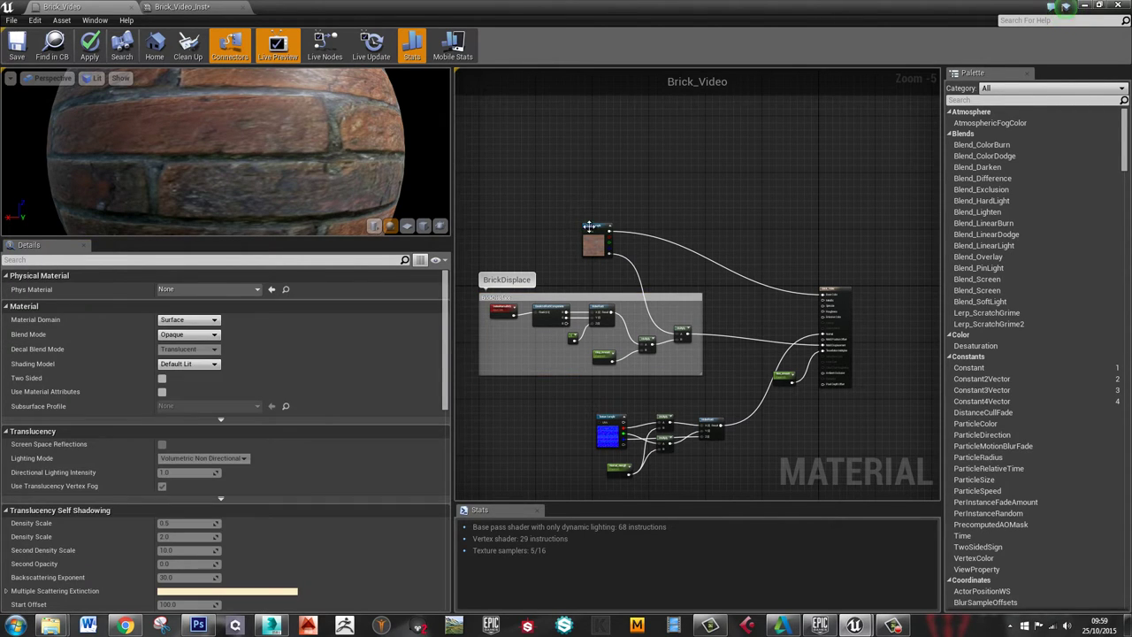
Move the whole group of normal map nodes further down, clear of the BrickDisplace comment box
left_click(590, 230)
right_click_drag(665, 456, 683, 297)
left_click_drag(782, 341, 545, 338)
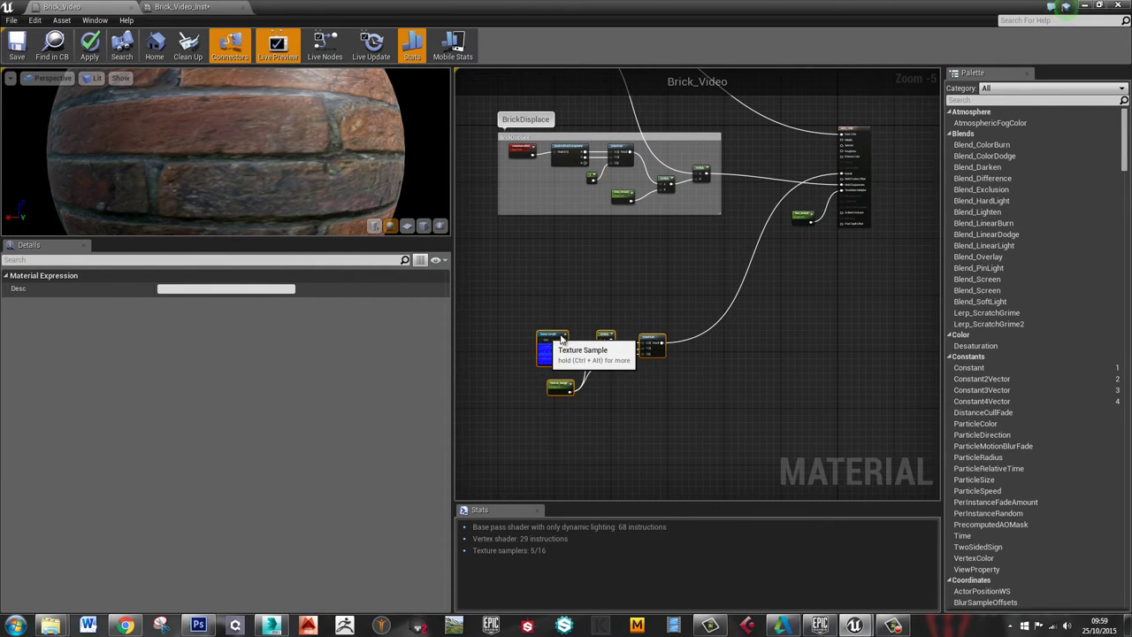
left_click(765, 328)
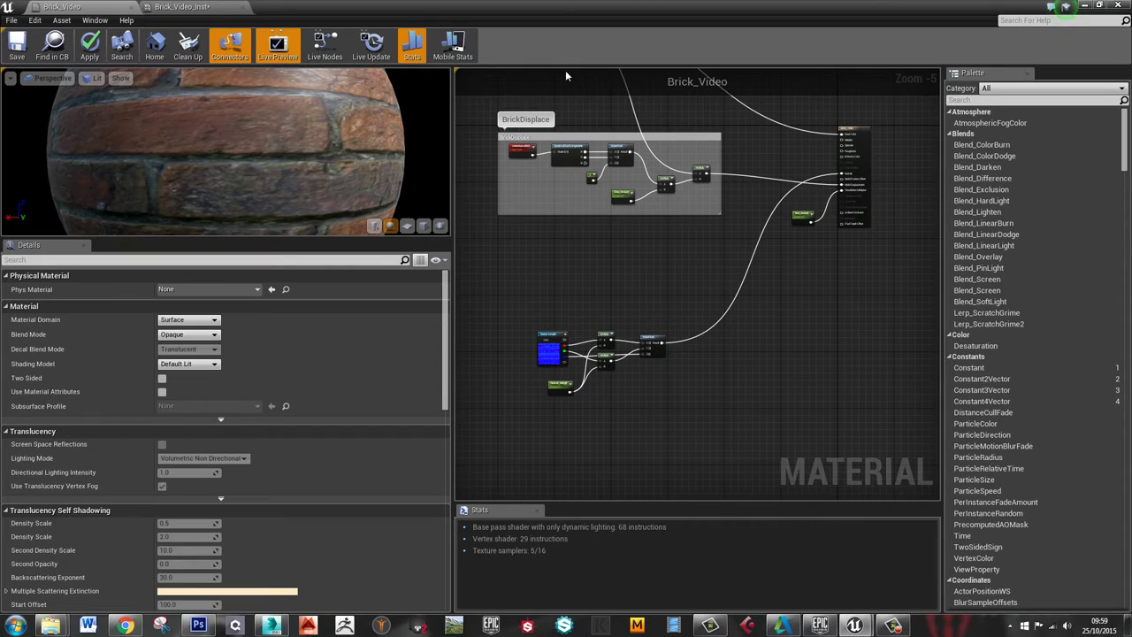
Return to the level editor, activate vertex Paint mode and select the Wall_back mesh
left_click_drag(402, 7, 1131, 513)
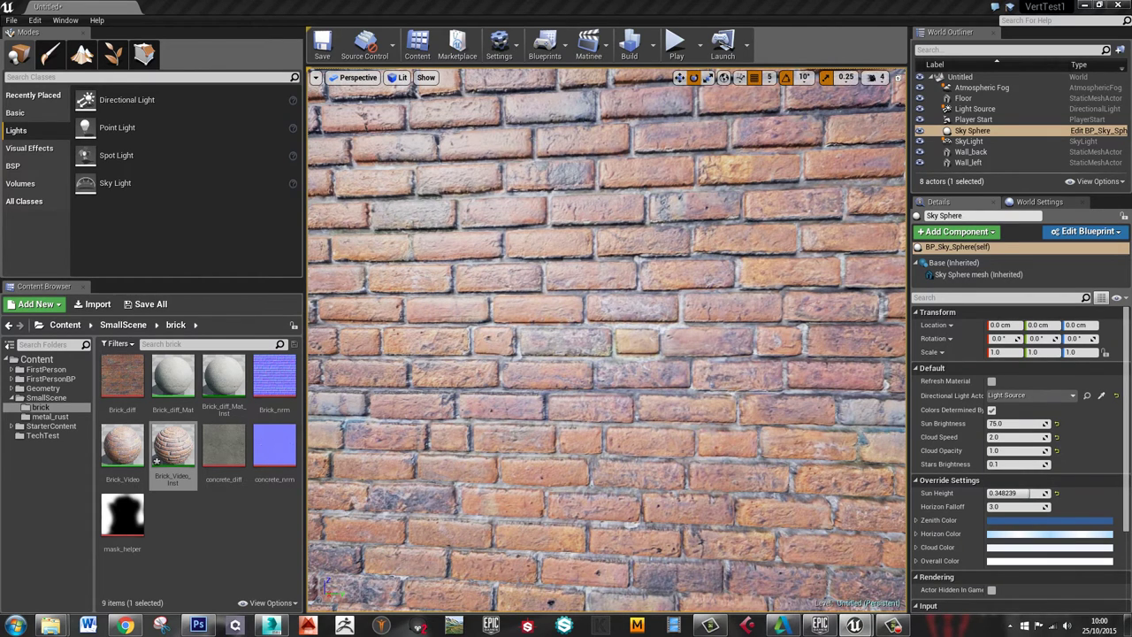
left_click(50, 57)
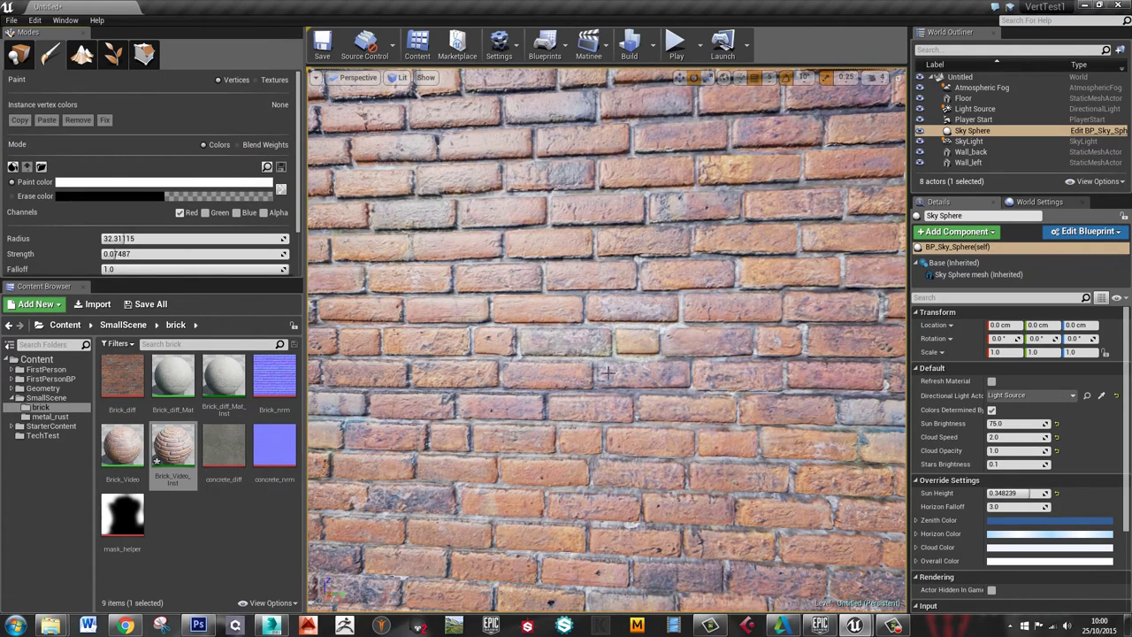
right_click_drag(608, 373, 568, 202)
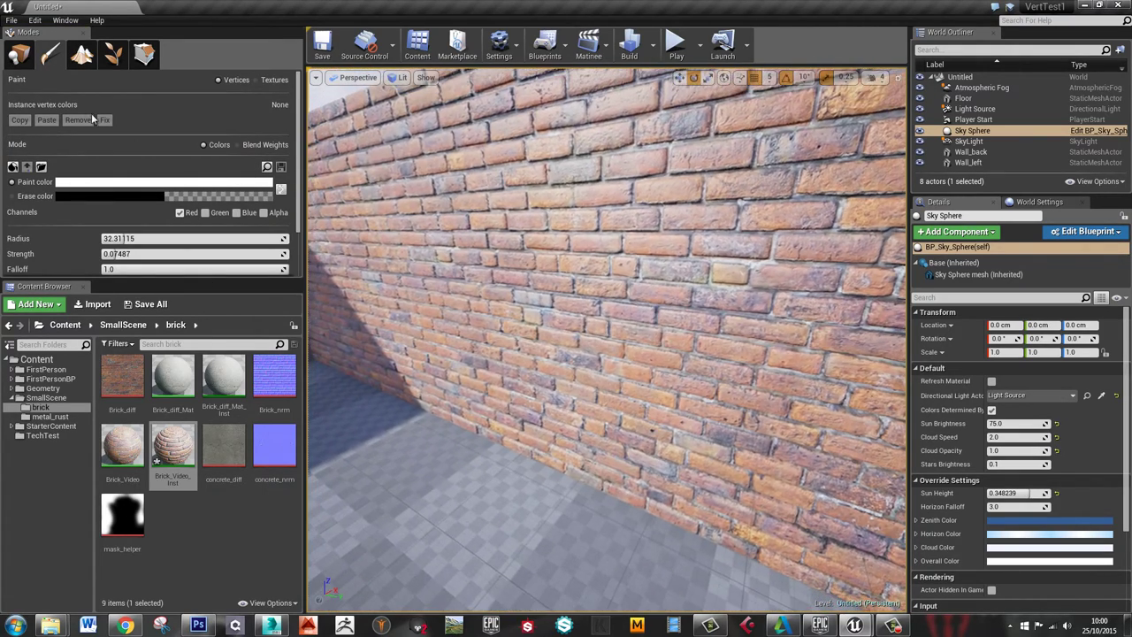
left_click(567, 202)
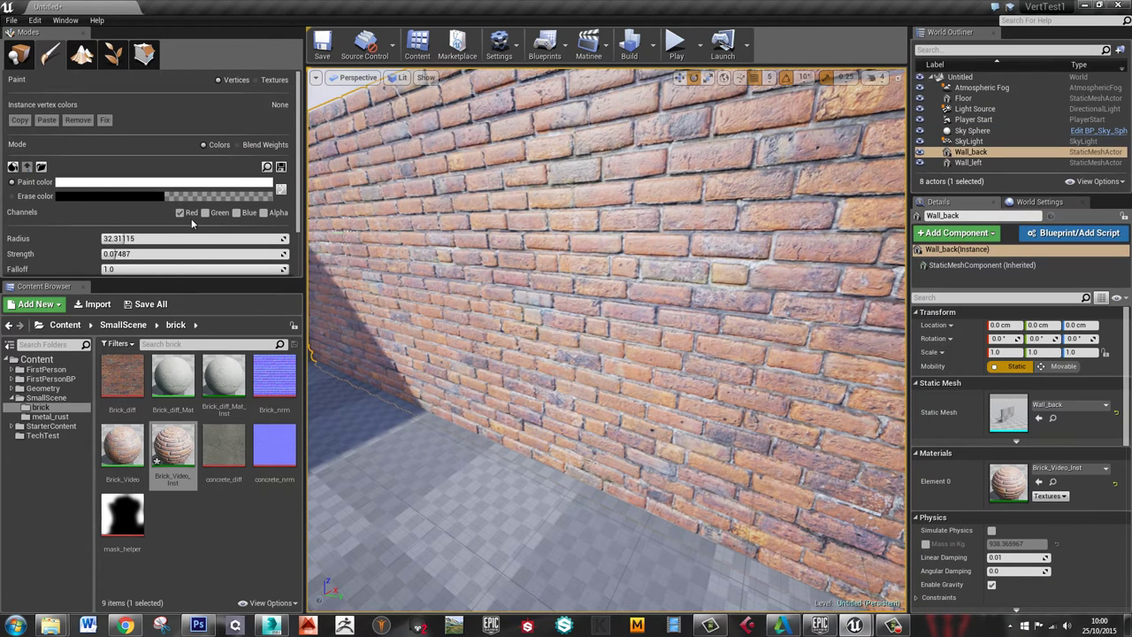
Enable the additional colour channels, set the paint colour to black and fill Wall_back's vertex colours with it
left_click(206, 213)
left_click(187, 190)
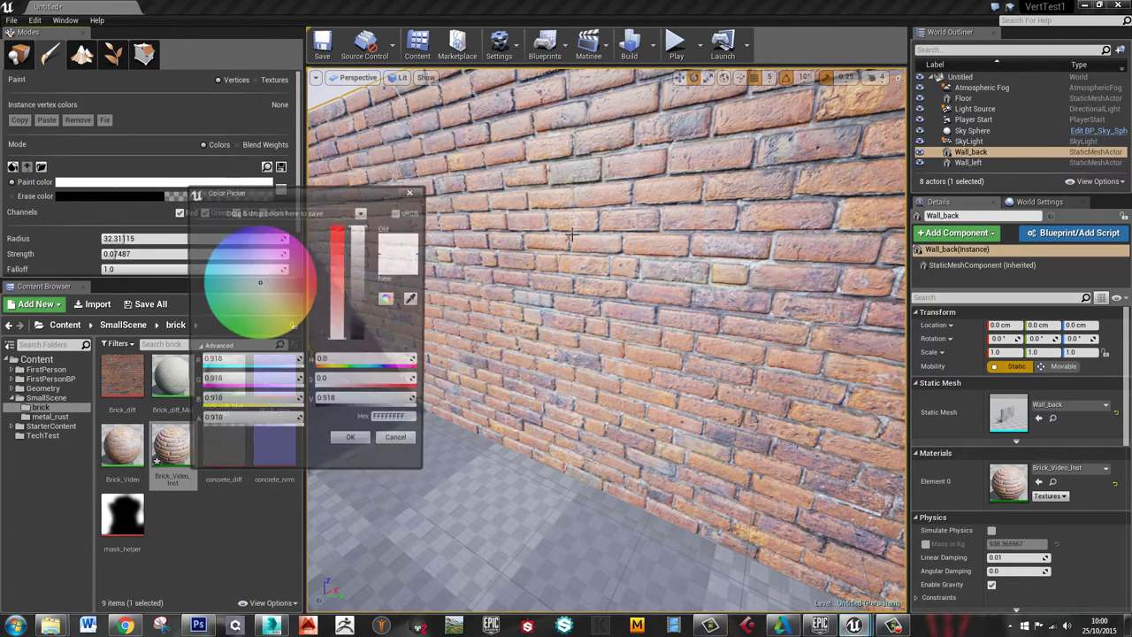
left_click(358, 446)
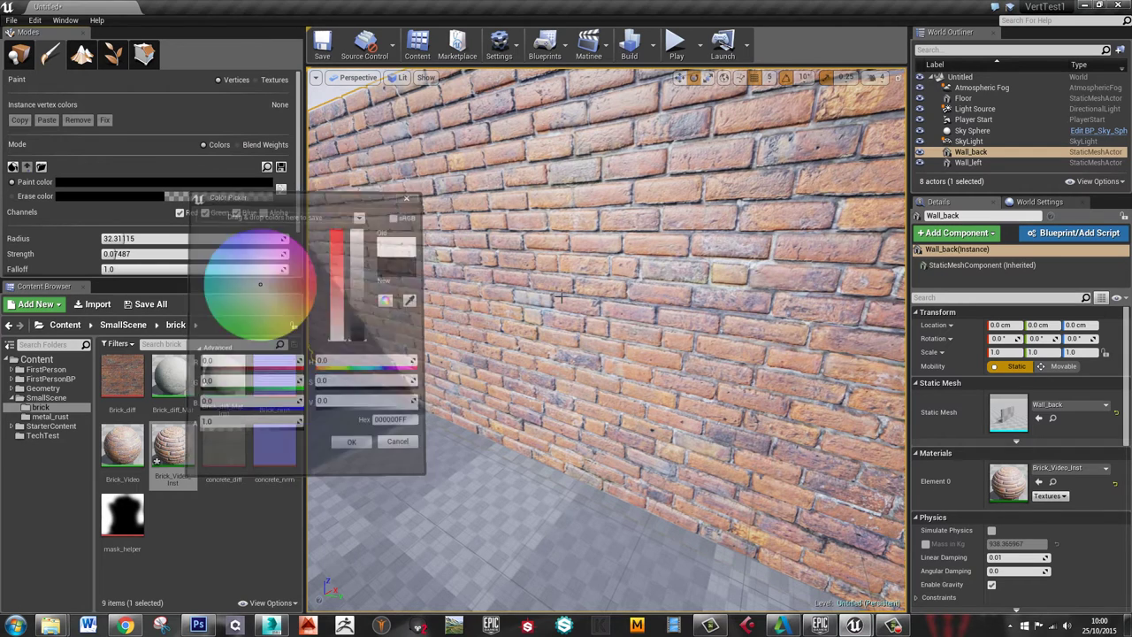
left_click(12, 167)
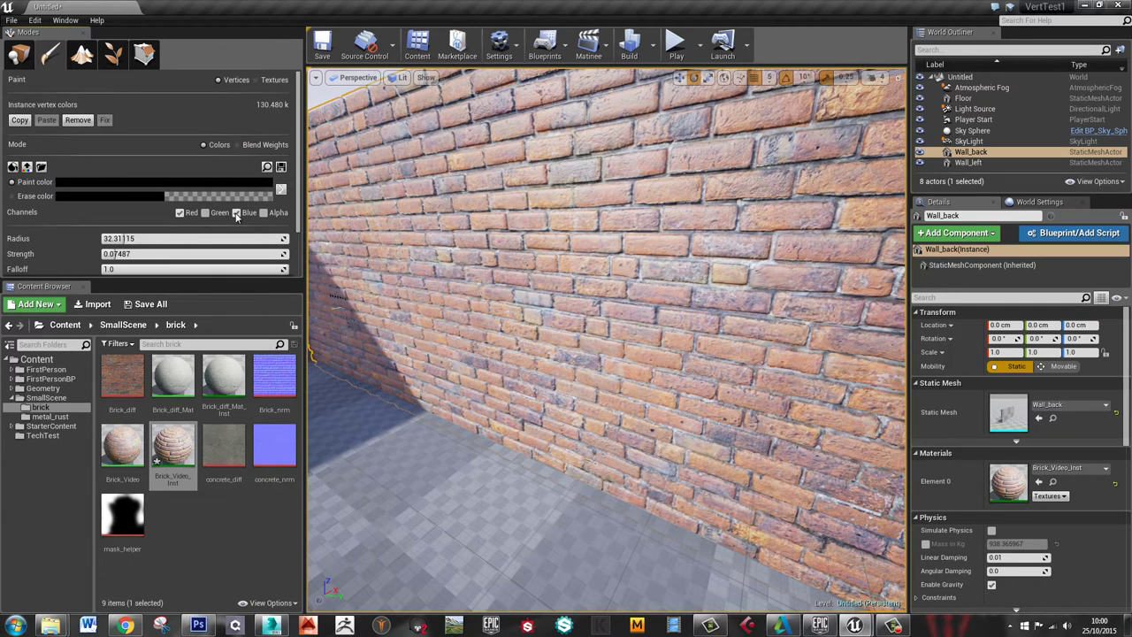
Set the vertex paint colour to white and leave only the Red channel enabled for painting
left_click(147, 182)
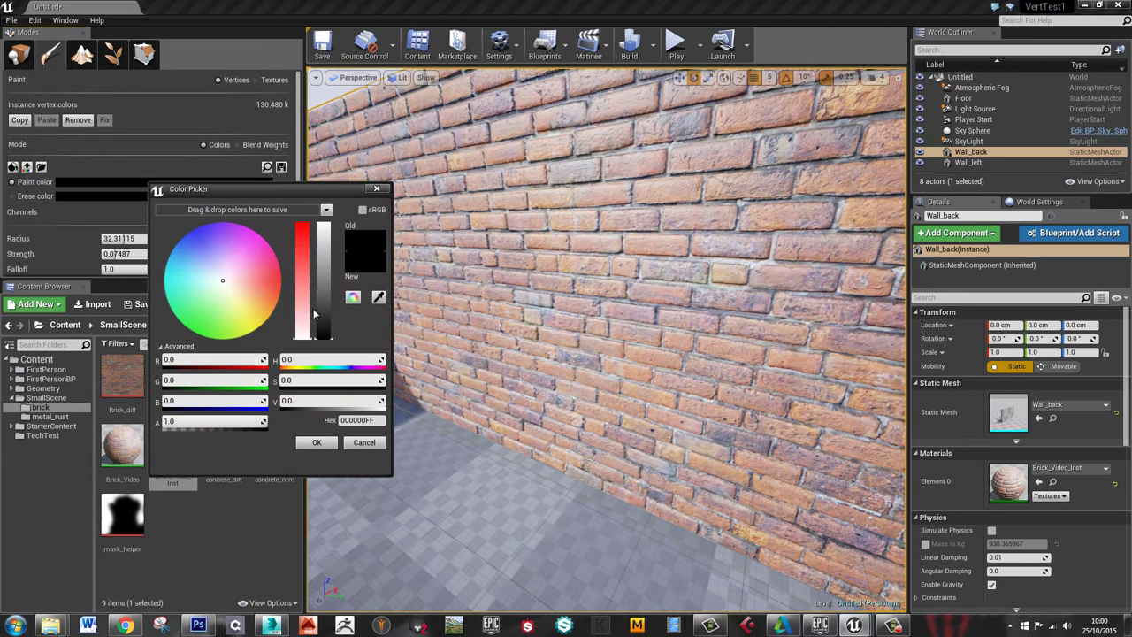
left_click_drag(318, 314, 323, 243)
left_click(318, 445)
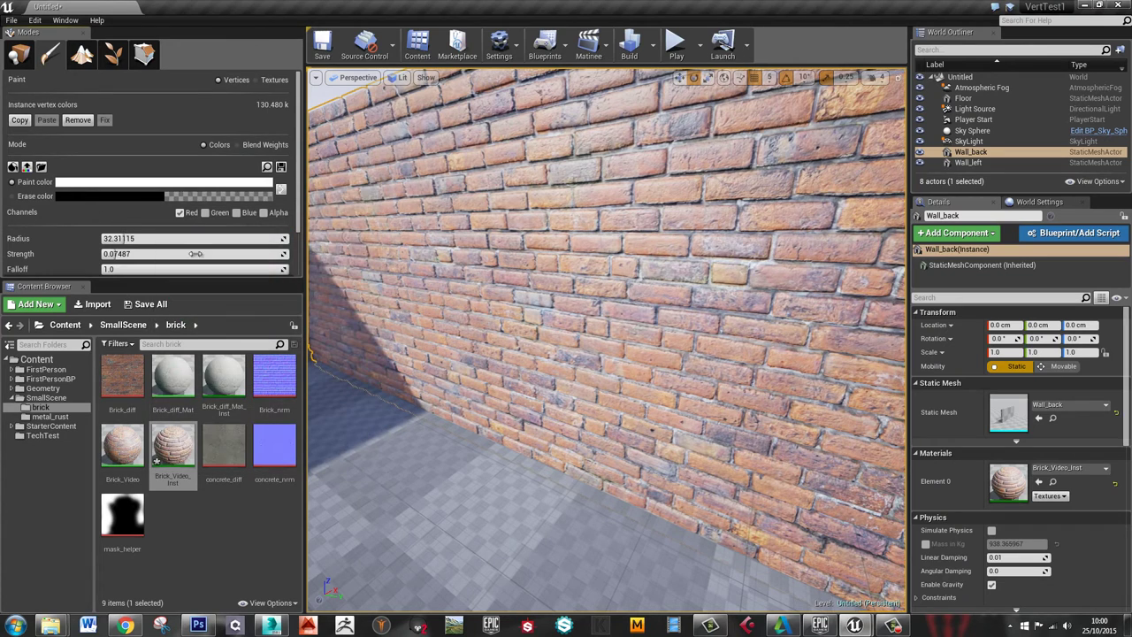
left_click(181, 213)
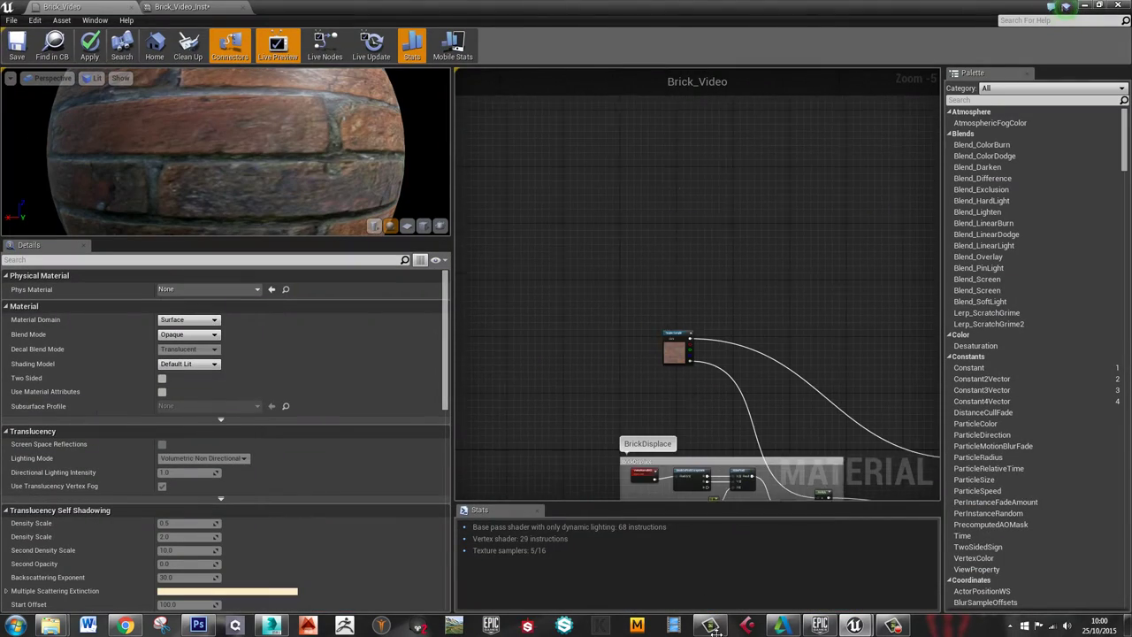
Add a Vertex Color node above the brick Texture Sample in the Brick_Video graph
right_click_drag(761, 363, 578, 108)
left_click_drag(567, 132, 584, 148)
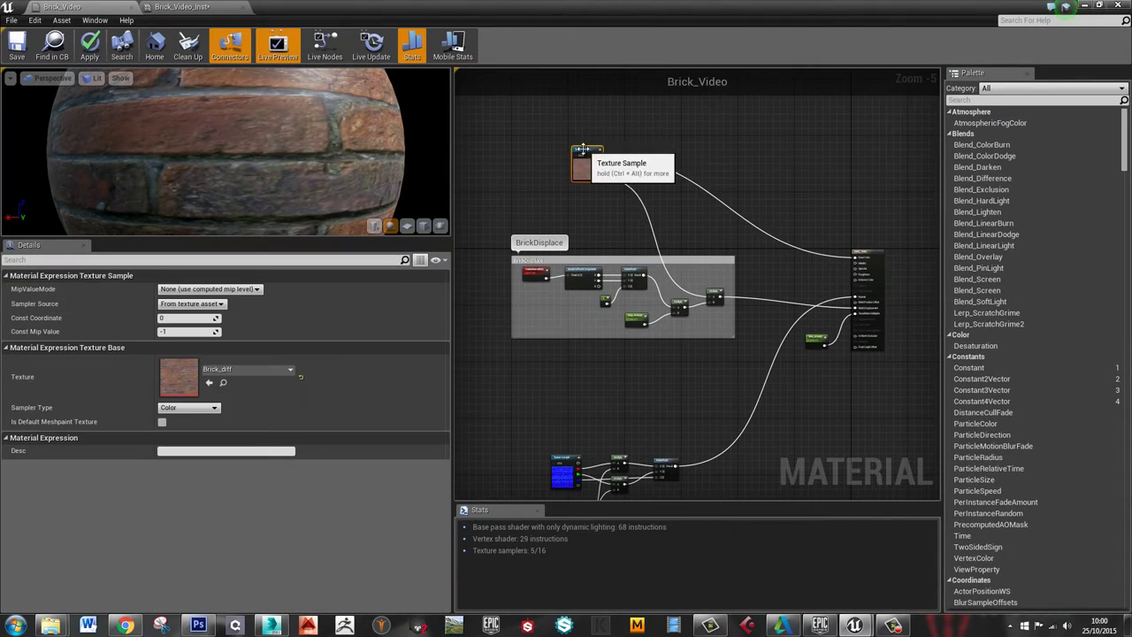
right_click_drag(613, 123, 652, 275)
left_click(618, 232)
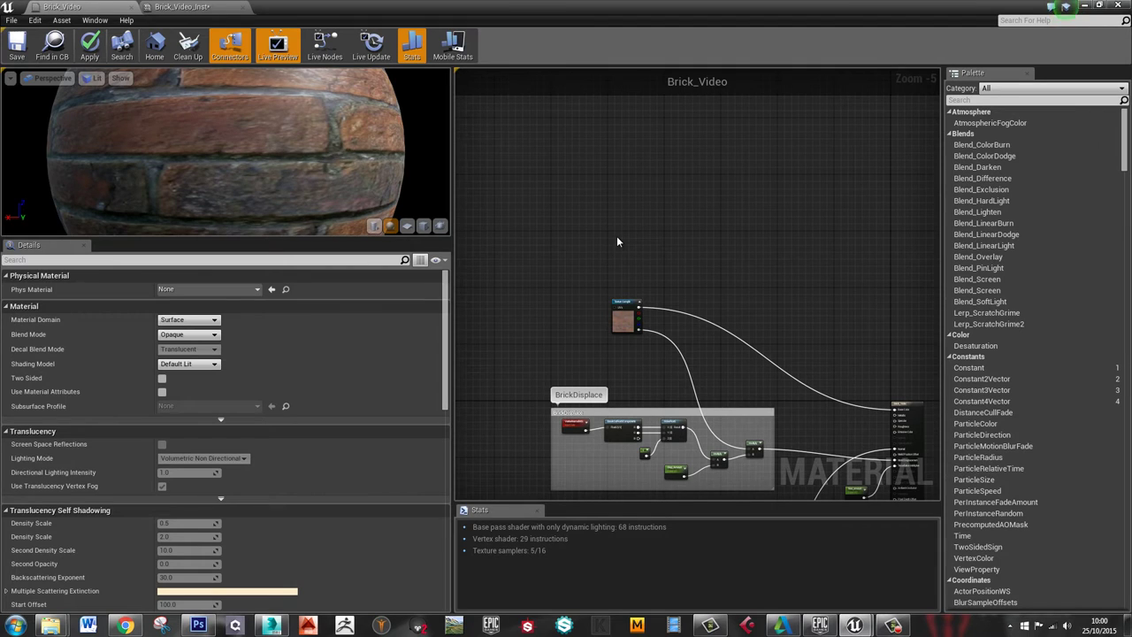
right_click(618, 241)
type("vert")
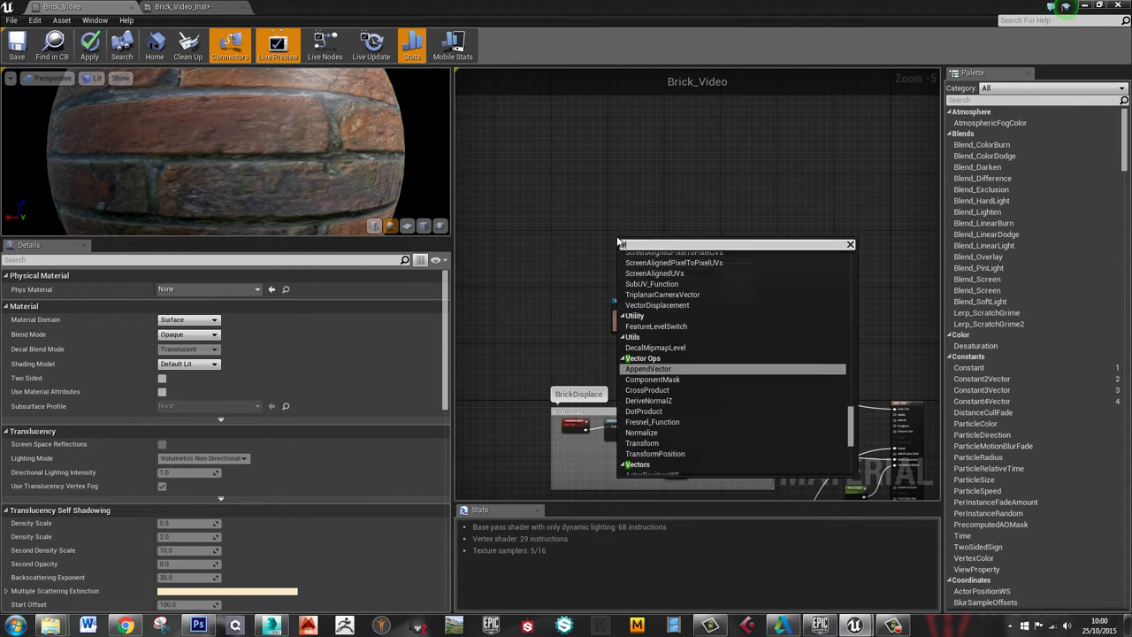
key("Return")
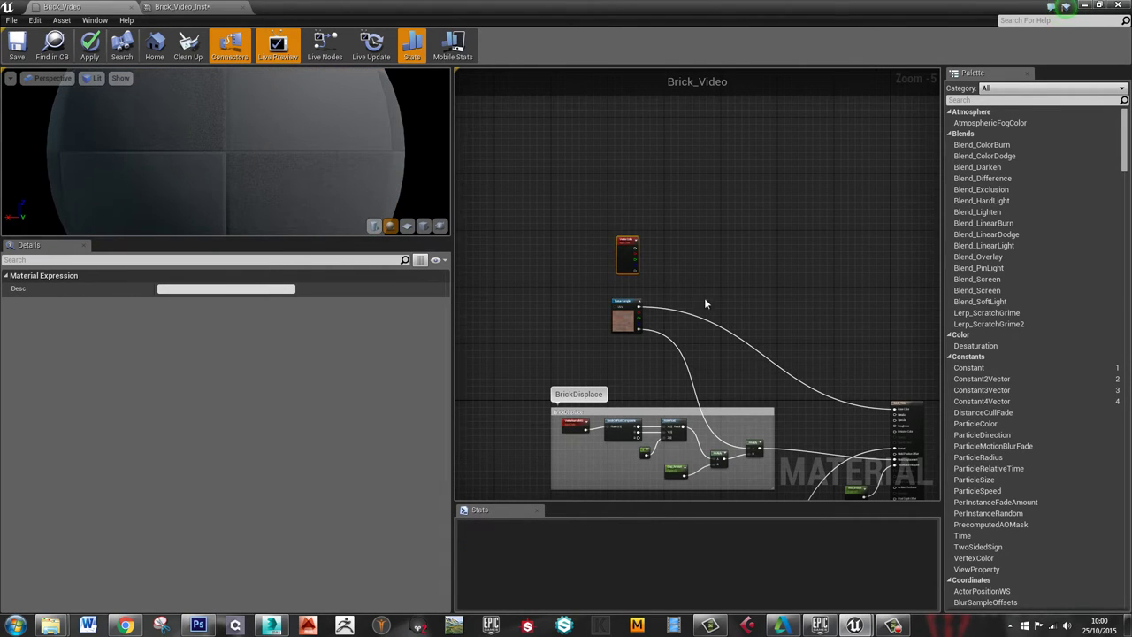
Reposition the Vertex Color node, connect its combined colour output to the material's Base Color and save the material
right_click_drag(705, 304, 679, 234)
scroll(618, 174, "up", 1)
left_click_drag(594, 184, 581, 177)
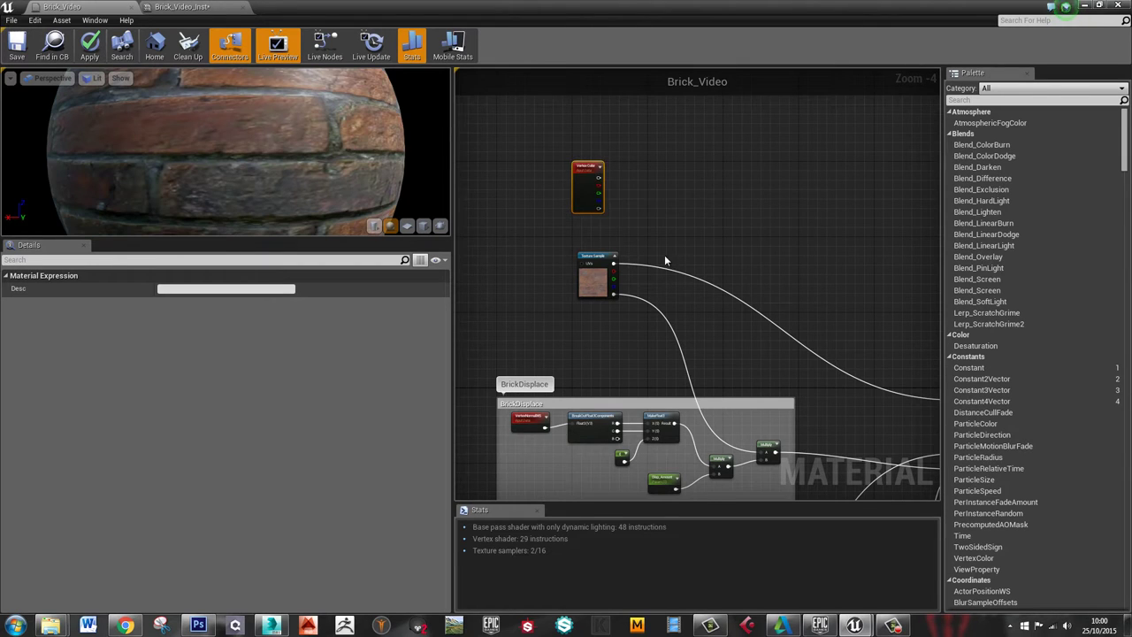
right_click_drag(665, 256, 691, 266)
left_click_drag(614, 180, 620, 181)
right_click_drag(821, 261, 766, 204)
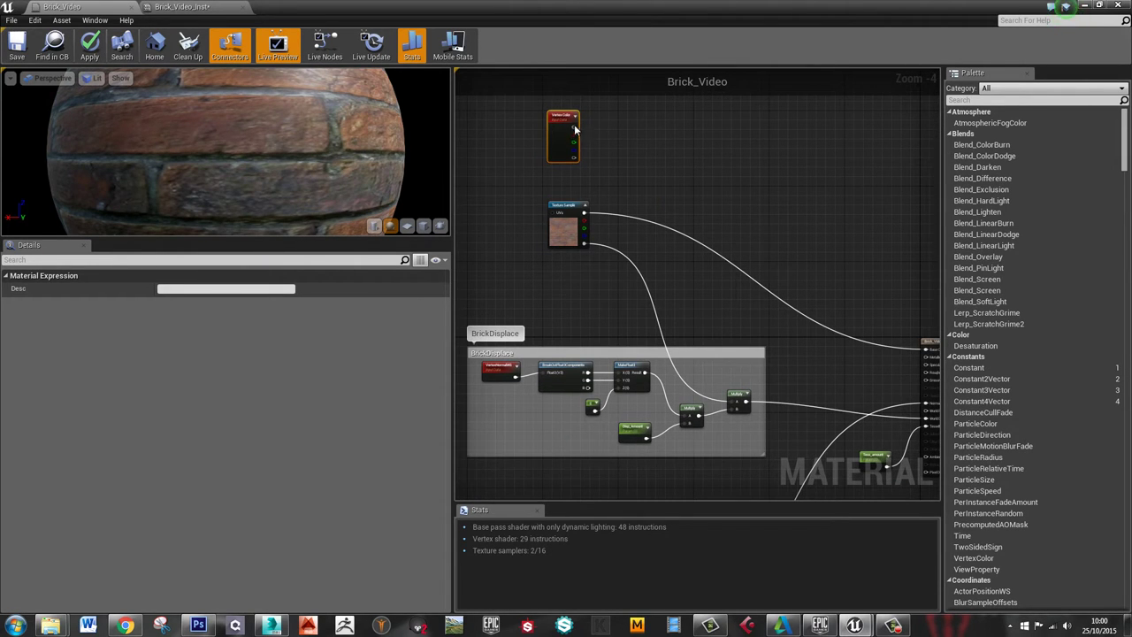
left_click_drag(574, 128, 867, 350)
left_click(21, 53)
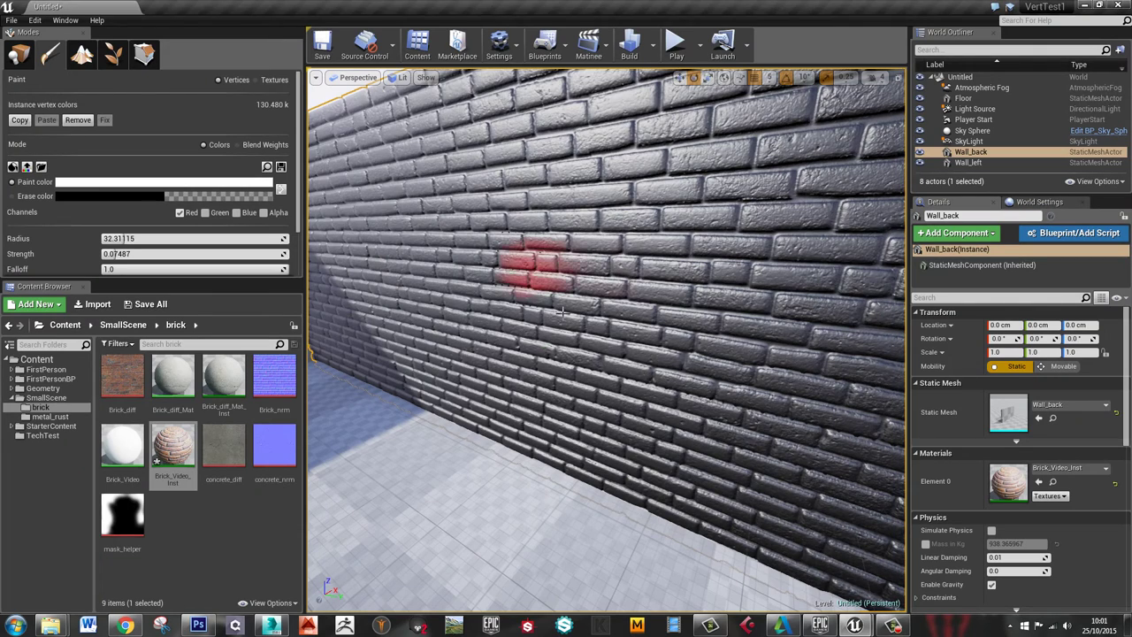
Paint an irregular patch of red vertex colour onto the middle of Wall_back
mouse_move(563, 313)
left_mouse_down()
mouse_move(493, 329)
mouse_move(516, 247)
left_mouse_up()
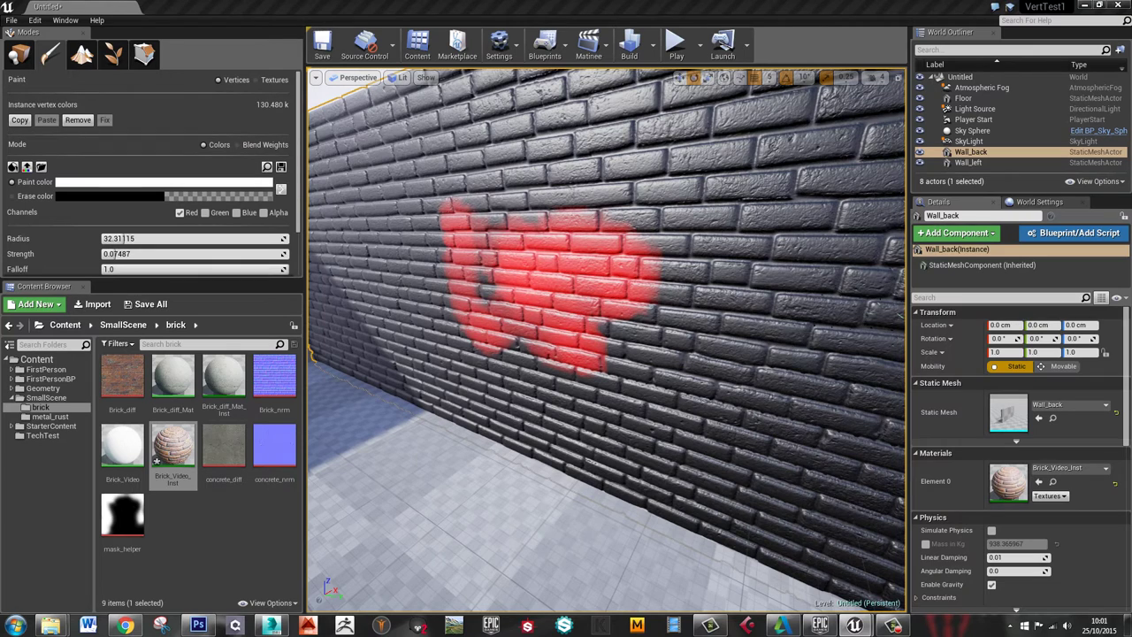
Add a Lerp node to the Brick_Video graph, beside the brick Texture Sample
key("alt+Tab")
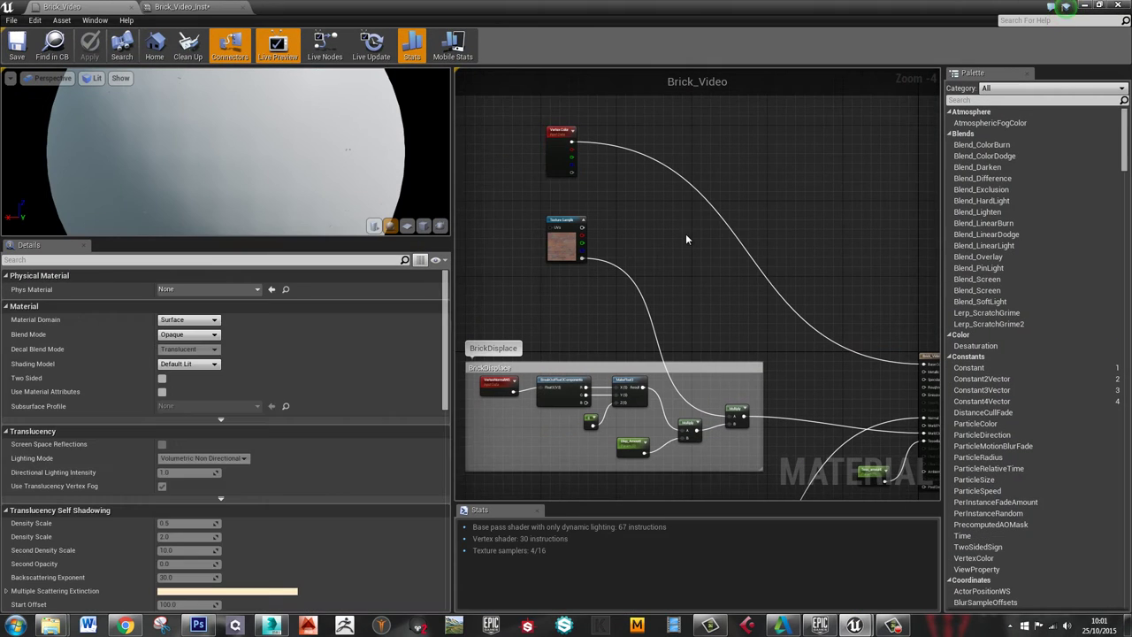
left_click(688, 235)
scroll(664, 245, "up", 2)
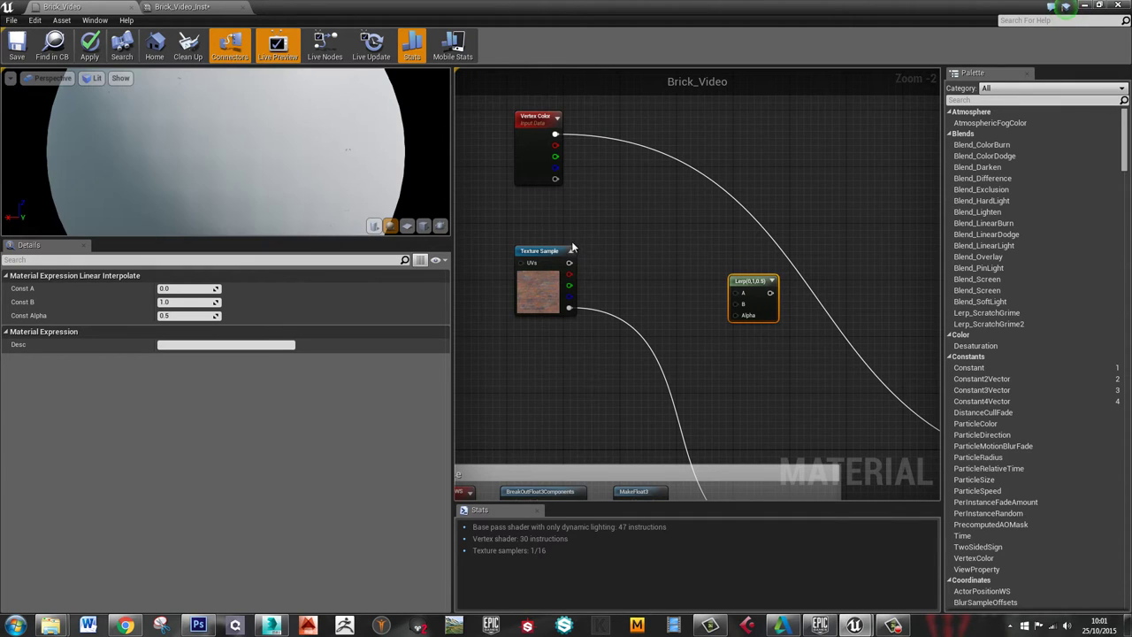
Add the concrete_diff texture from the brick folder to the graph and place it directly below the brick Texture Sample
double_click(582, 20)
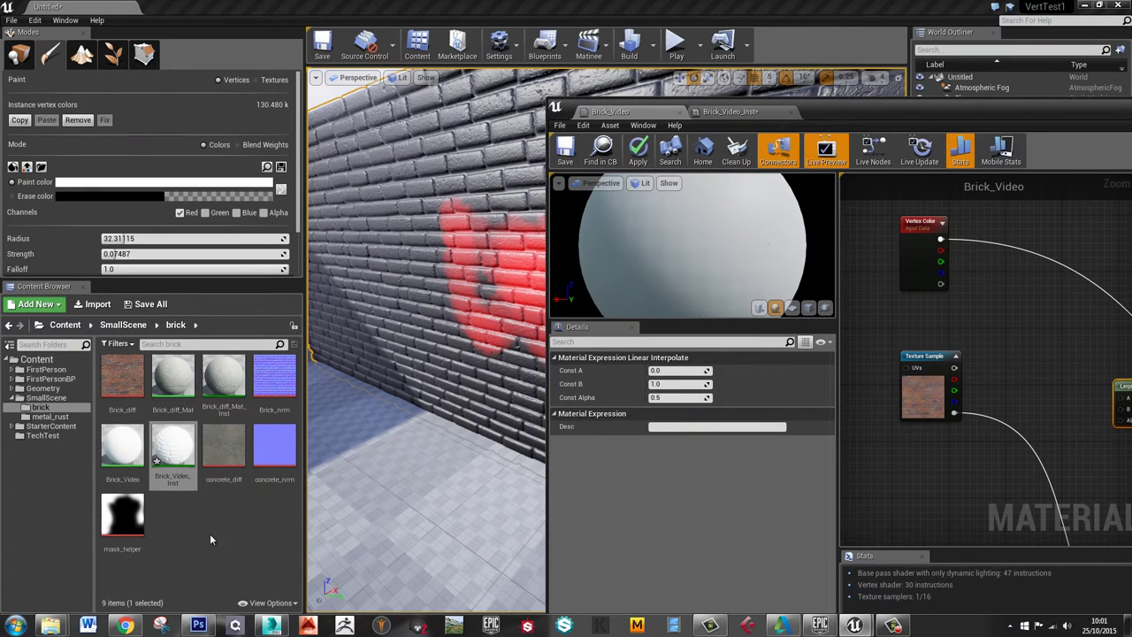
left_click_drag(216, 465, 1025, 313)
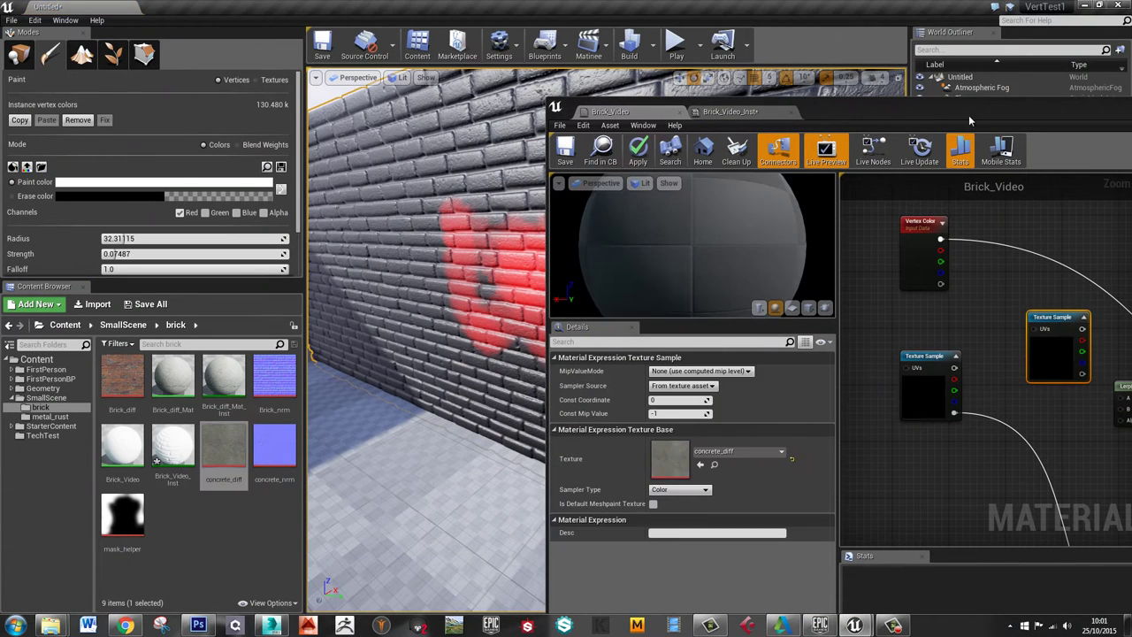
left_click_drag(957, 116, 525, 3)
left_click_drag(677, 217, 561, 340)
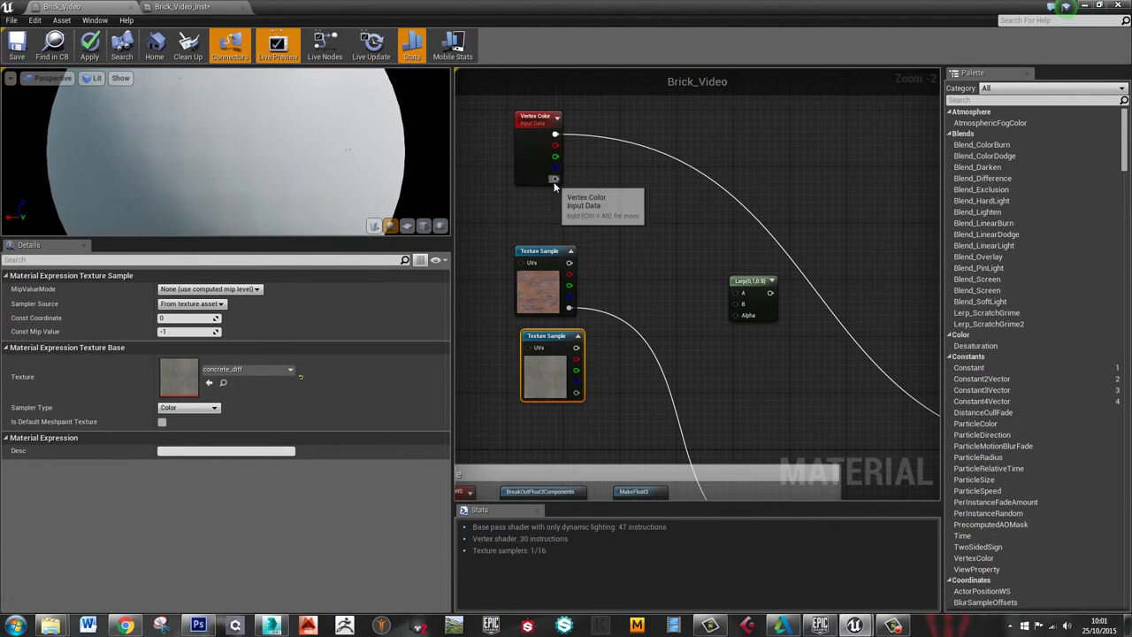
Connect Vertex Color's red output to the Lerp's Alpha, the brick texture to A and the concrete texture to B
left_click_drag(554, 145, 736, 316)
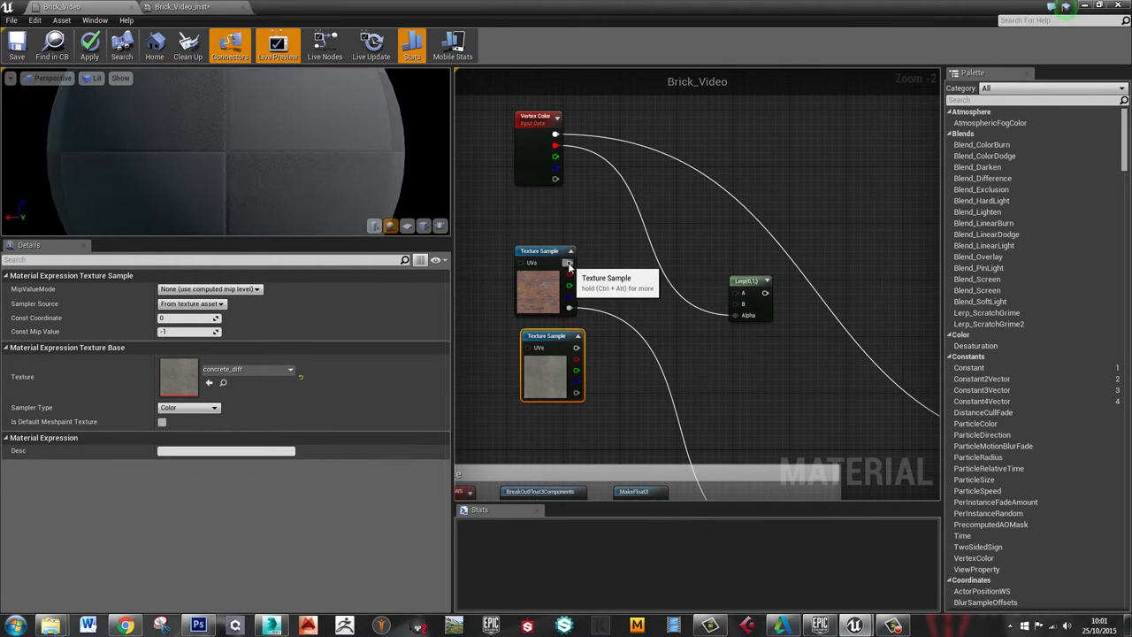
left_click_drag(569, 262, 742, 264)
left_click_drag(576, 348, 737, 288)
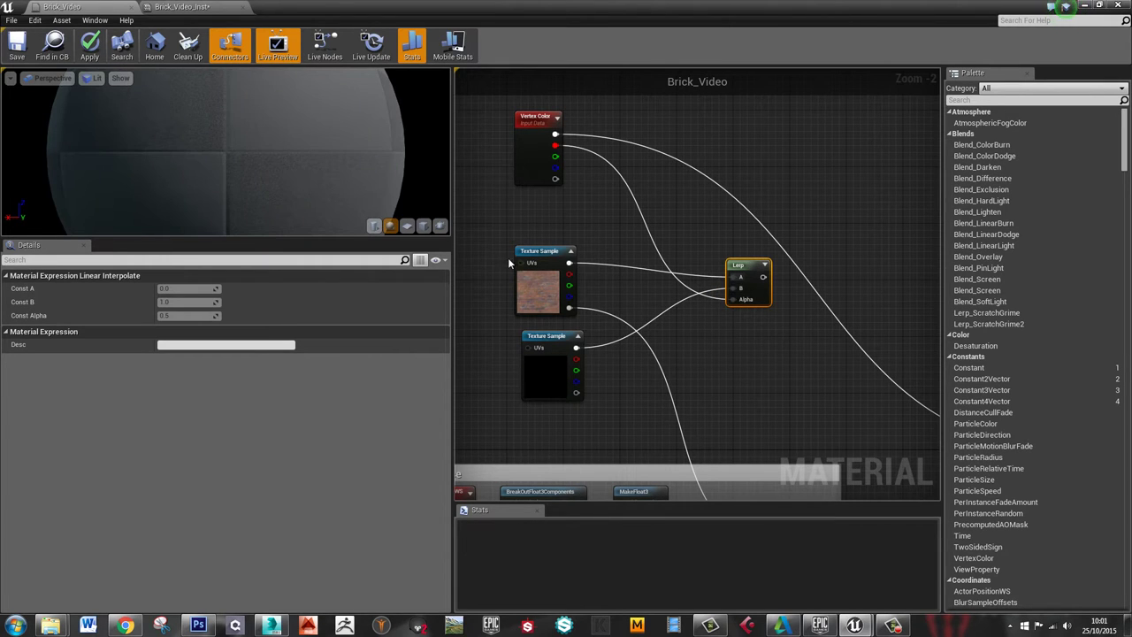
Move the brick and concrete Texture Samples up closer to the Vertex Color node and line them up
left_click_drag(495, 237, 601, 402)
left_click_drag(552, 342, 541, 312)
left_click(609, 365)
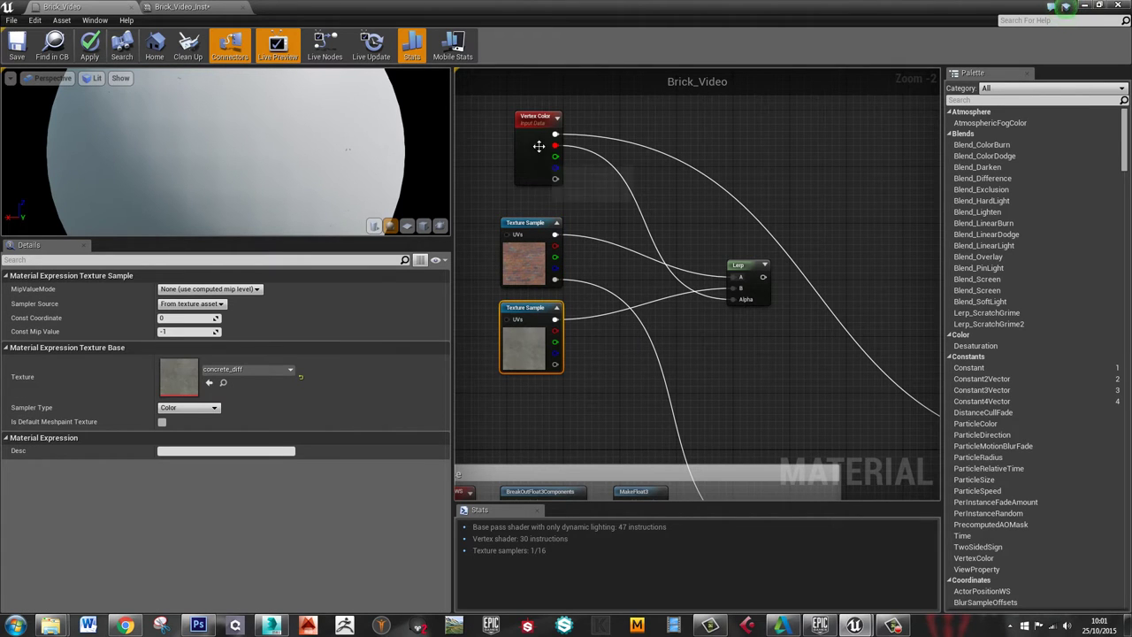
Replace Vertex Color with the Lerp's output as the Base Color input and save the Brick_Video material
left_click_drag(525, 123, 517, 122)
left_click(549, 133, "alt")
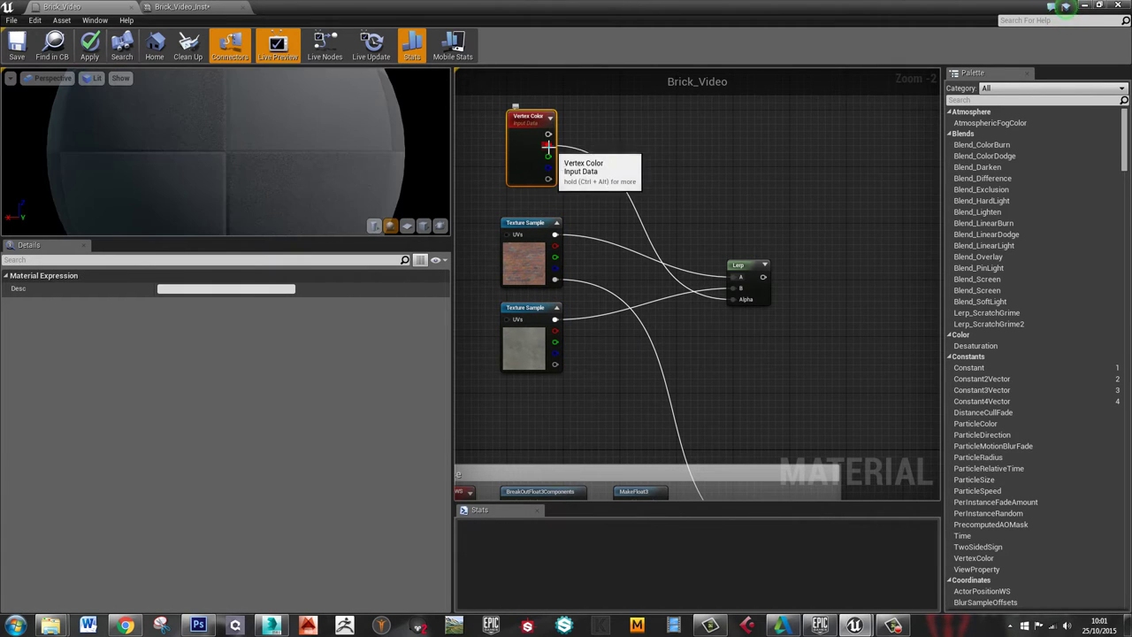
right_click_drag(557, 159, 354, 36)
left_click_drag(558, 158, 878, 344)
left_click(29, 45)
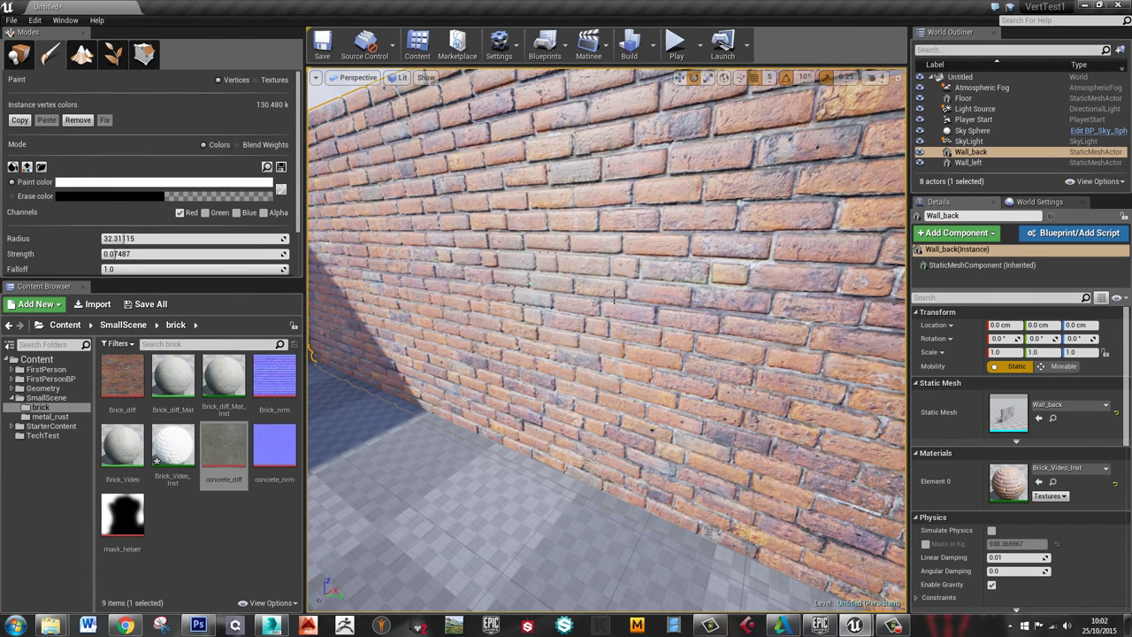
Paint the red vertex channel onto the middle of the Wall_back brick wall to bring in a concrete patch
left_click_drag(605, 308, 588, 321)
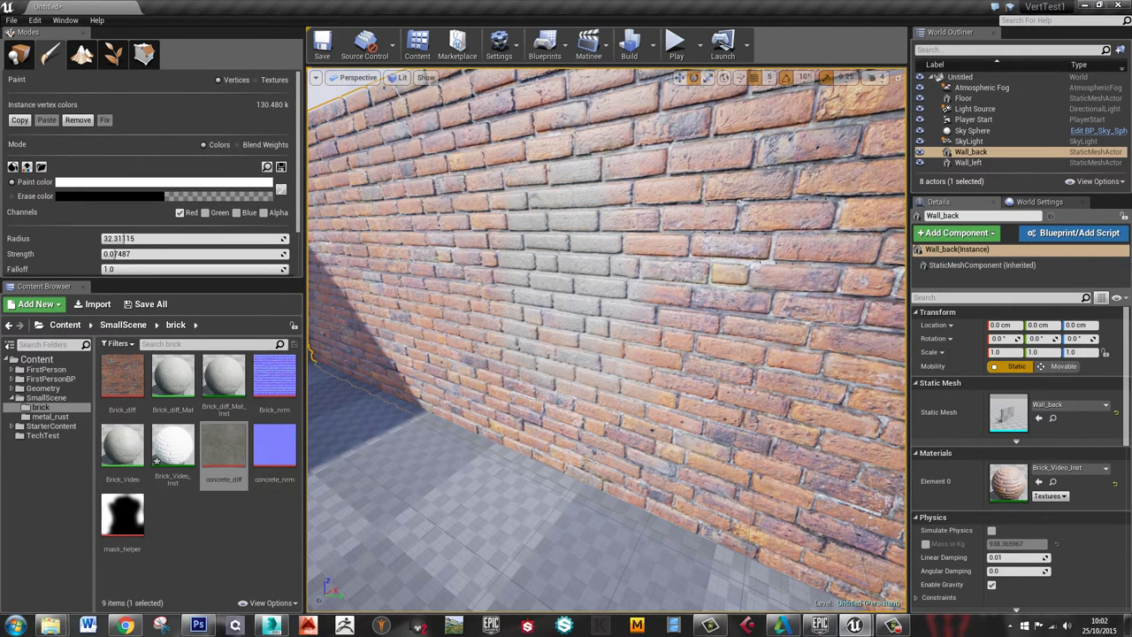
left_click_drag(1090, 262, 655, 2)
left_click_drag(587, 10, 1131, 186)
mouse_move(610, 297)
right_mouse_down()
mouse_move(645, 292)
mouse_move(672, 266)
mouse_move(647, 304)
right_mouse_up()
key("w")
key("d")
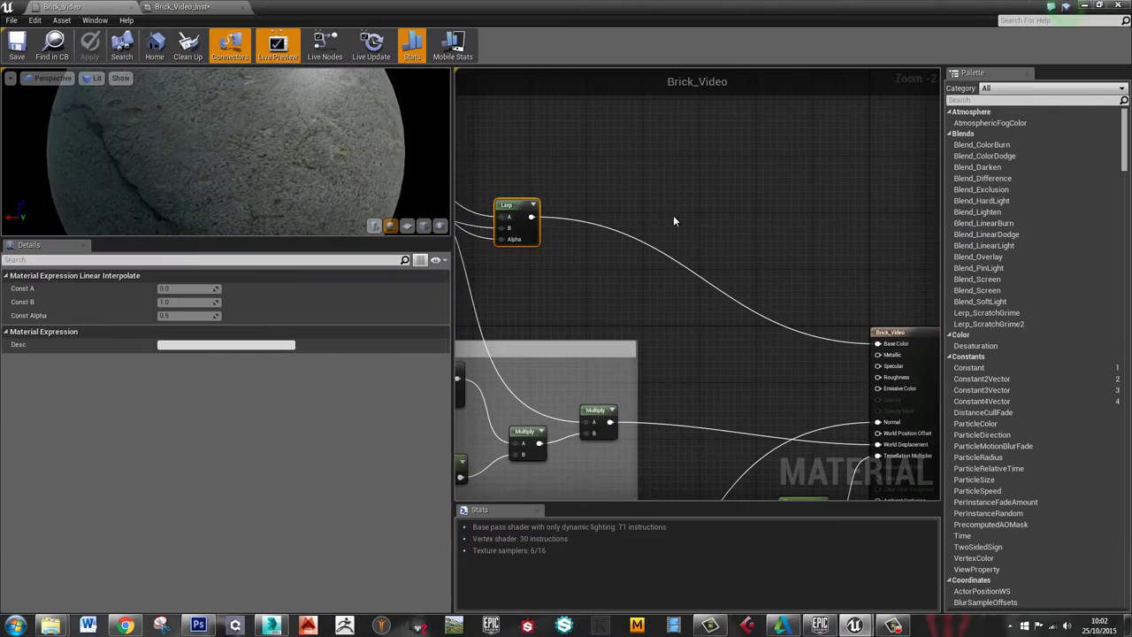
Move the colour Lerp closer to the Texture Samples and add a second Lerp node above the BrickDisplace group
right_click_drag(674, 215, 764, 86)
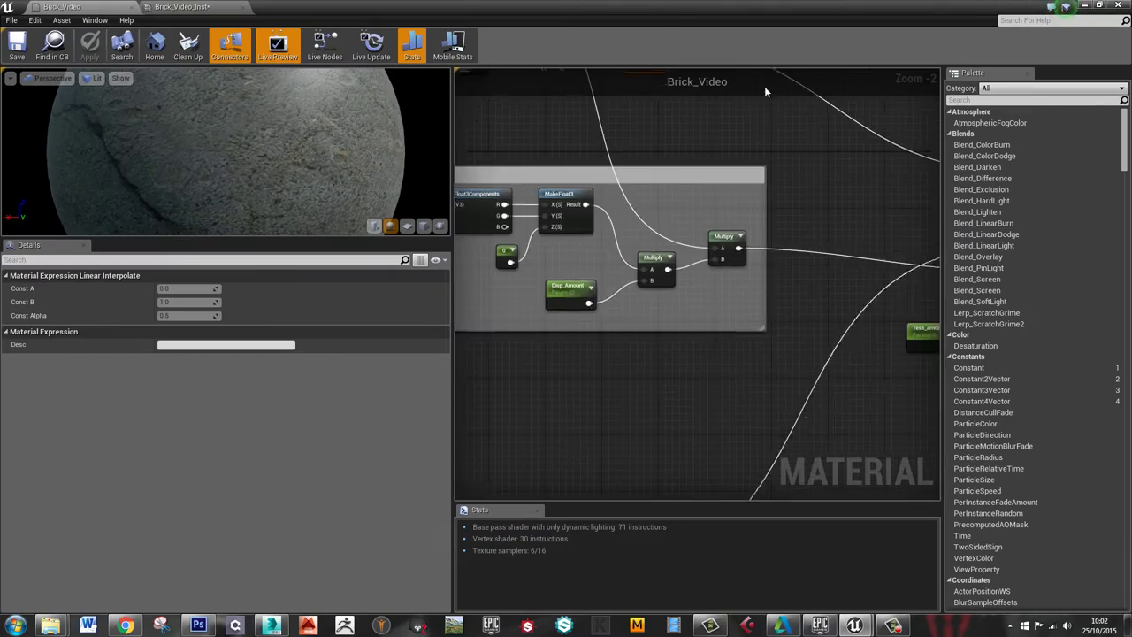
scroll(690, 272, "up", 1)
right_click_drag(692, 272, 674, 432)
left_click_drag(647, 250, 625, 206)
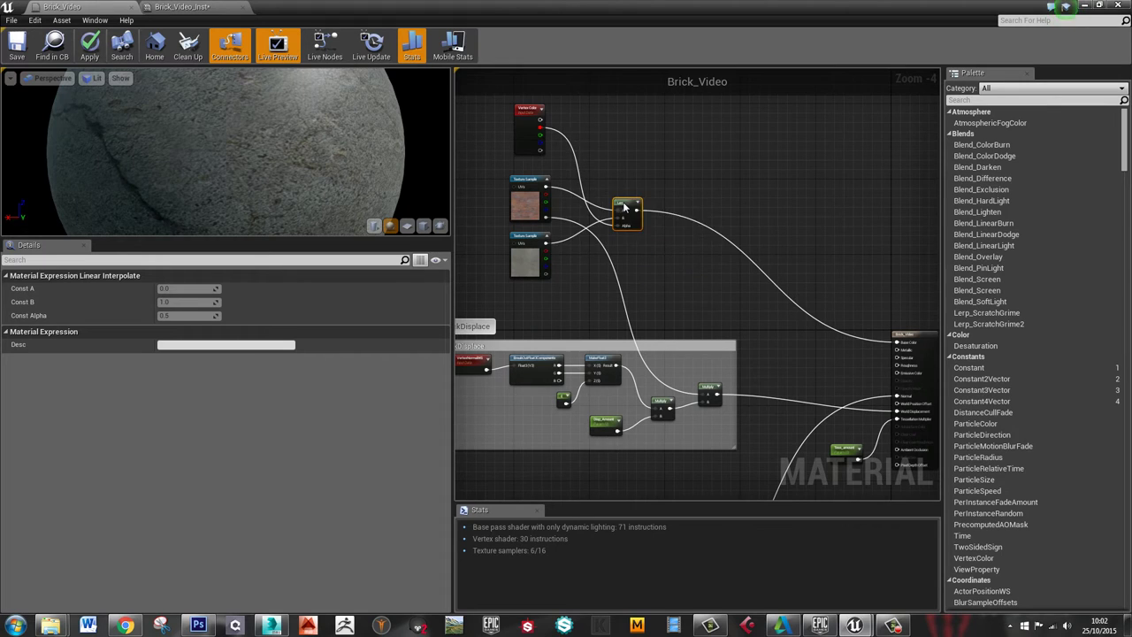
left_click(679, 270)
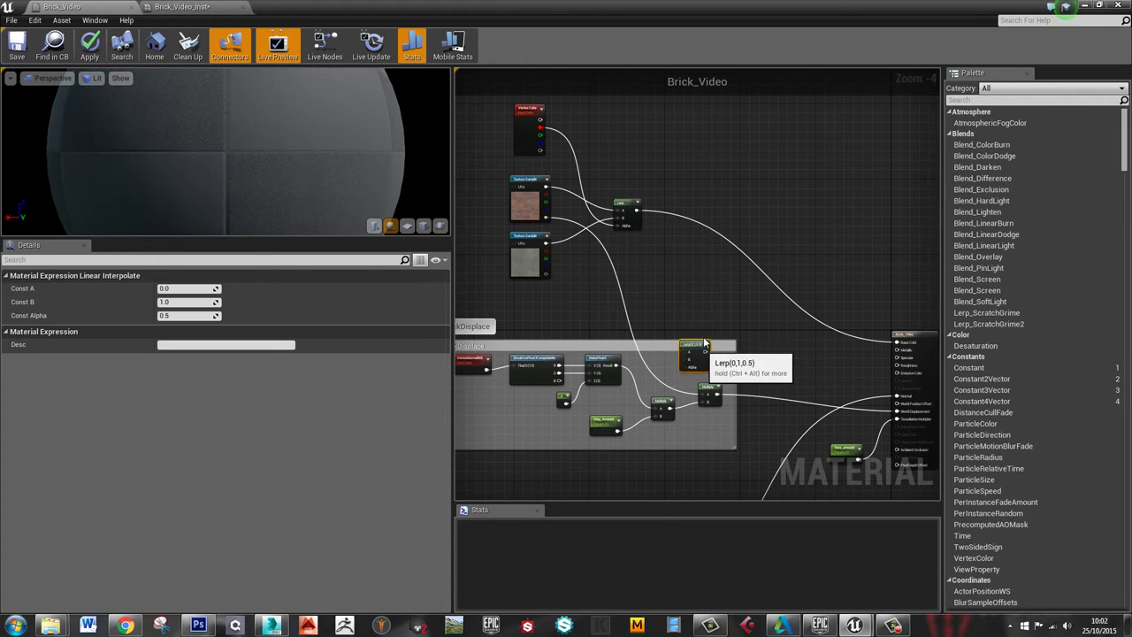
left_click_drag(695, 272, 691, 260)
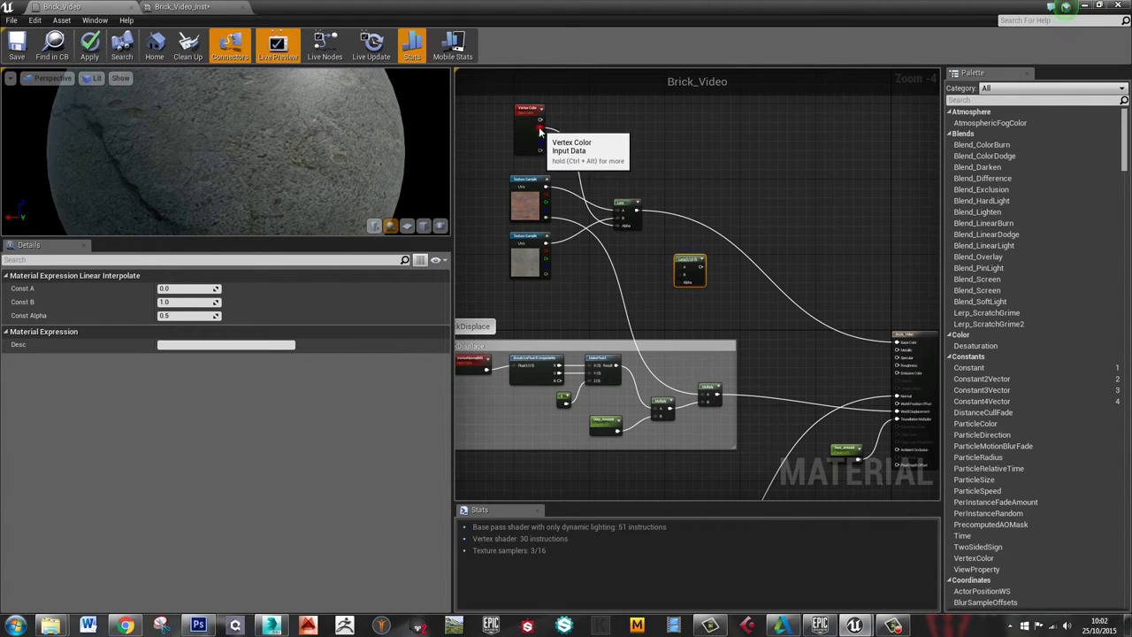
Connect Vertex Color's red output to the second Lerp's Alpha and place that Lerp beside the brick normal nodes
left_click_drag(541, 119, 689, 455)
left_click_drag(689, 530, 736, 441)
right_click_drag(700, 392, 758, 263)
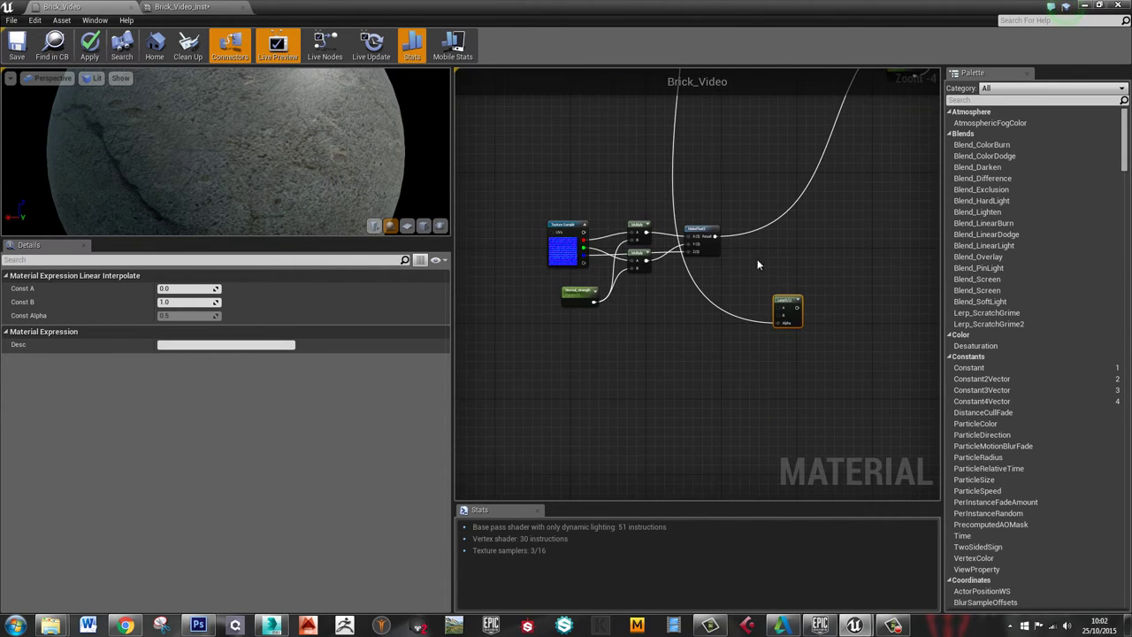
Add the concrete_nrm texture from the brick folder to the graph, below the brick normal nodes
double_click(495, 16)
left_click_drag(274, 447, 763, 456)
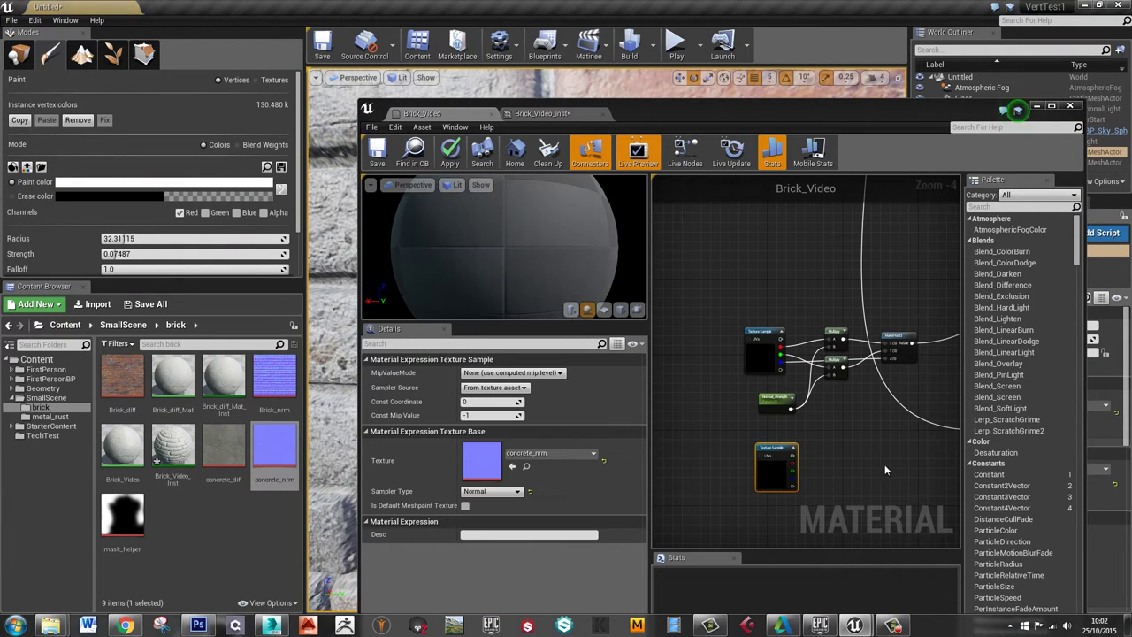
double_click(790, 117)
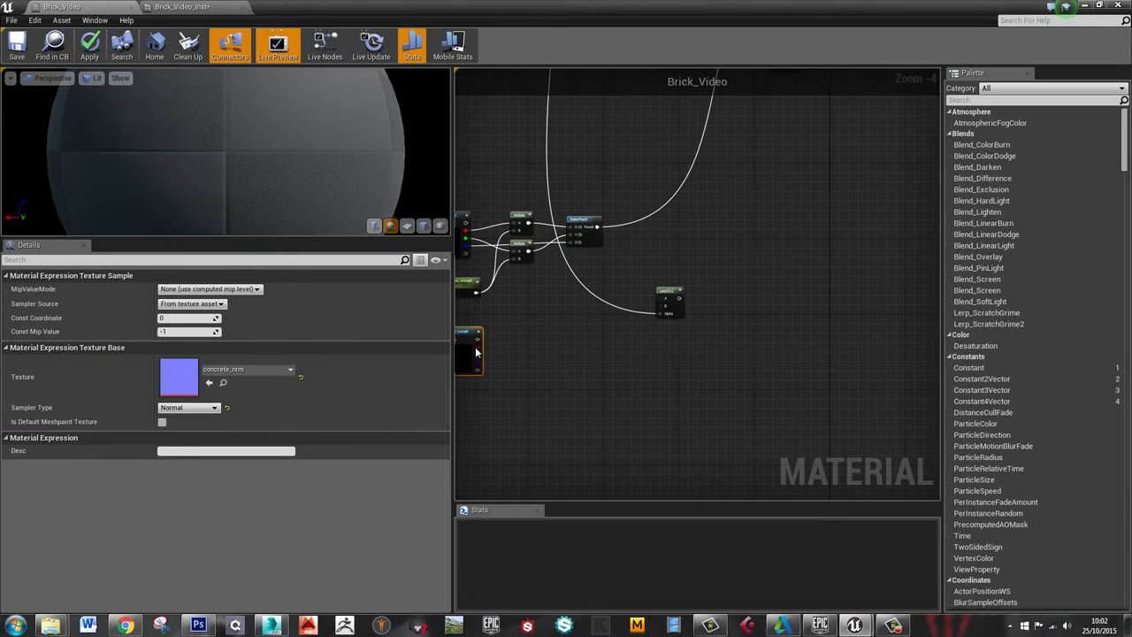
Connect the brick normal's MakeFloat3 result to the Lerp's A, concrete_nrm to B, and the Lerp to Normal
right_click_drag(476, 352, 598, 380)
left_click_drag(697, 290, 759, 359)
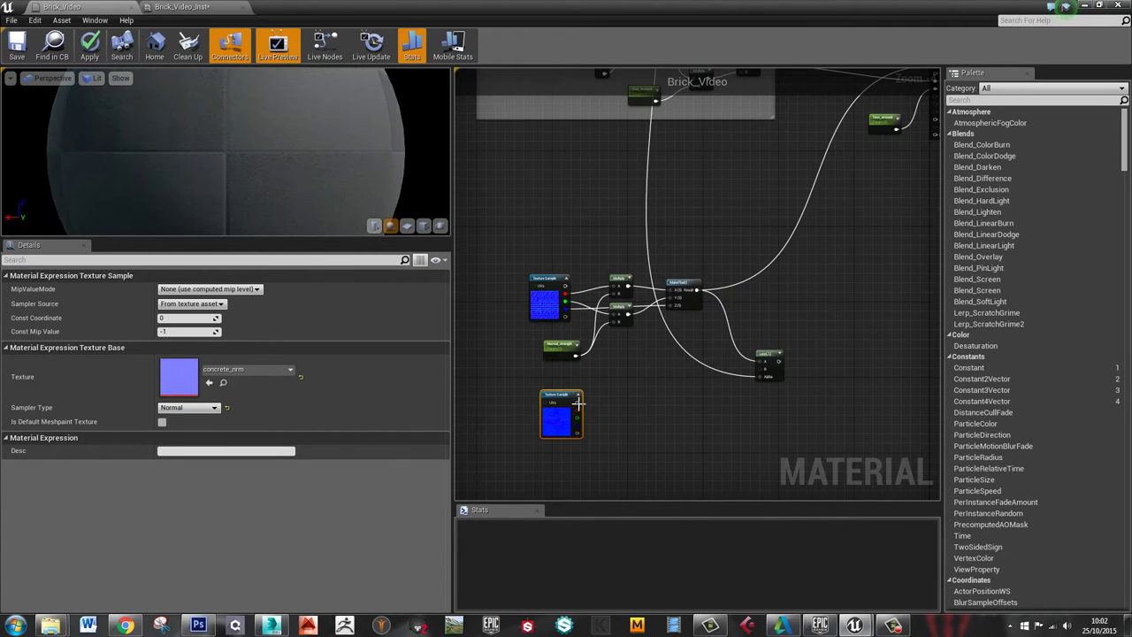
left_click_drag(577, 404, 759, 181)
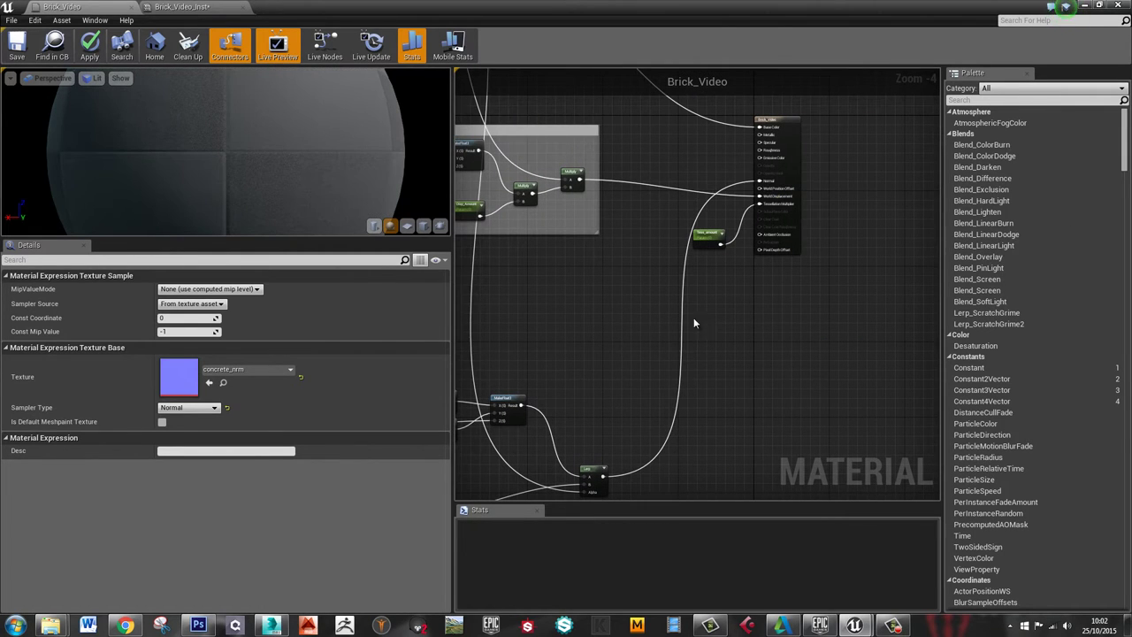
right_click_drag(694, 324, 740, 419)
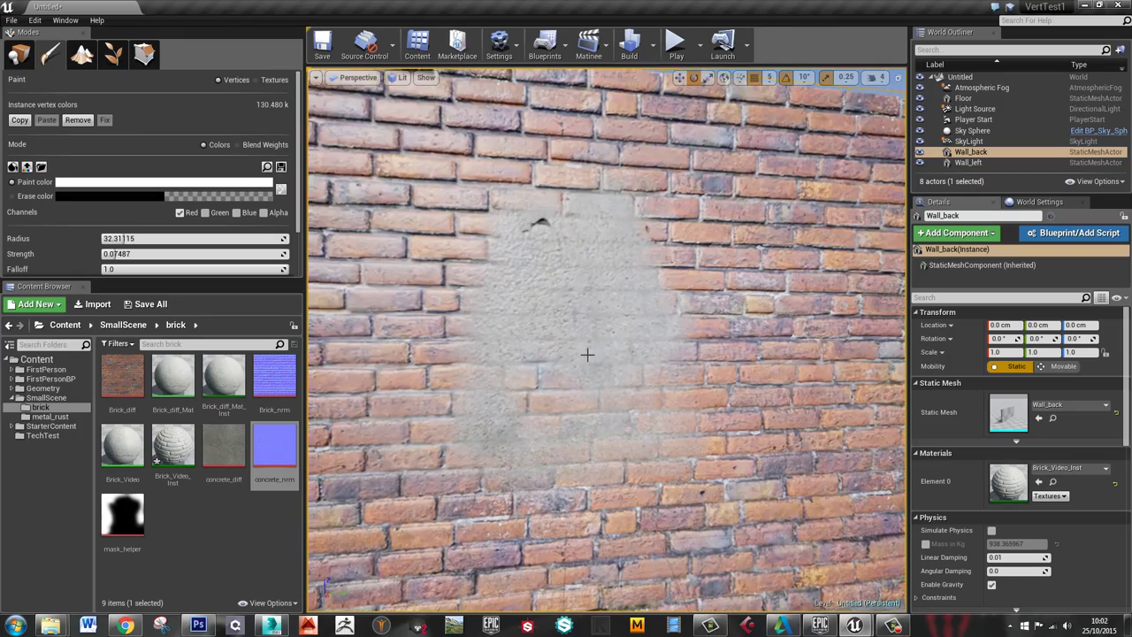
Extend the painted concrete patch sideways across Wall_back and examine its surface up close
right_click_drag(588, 354, 618, 355)
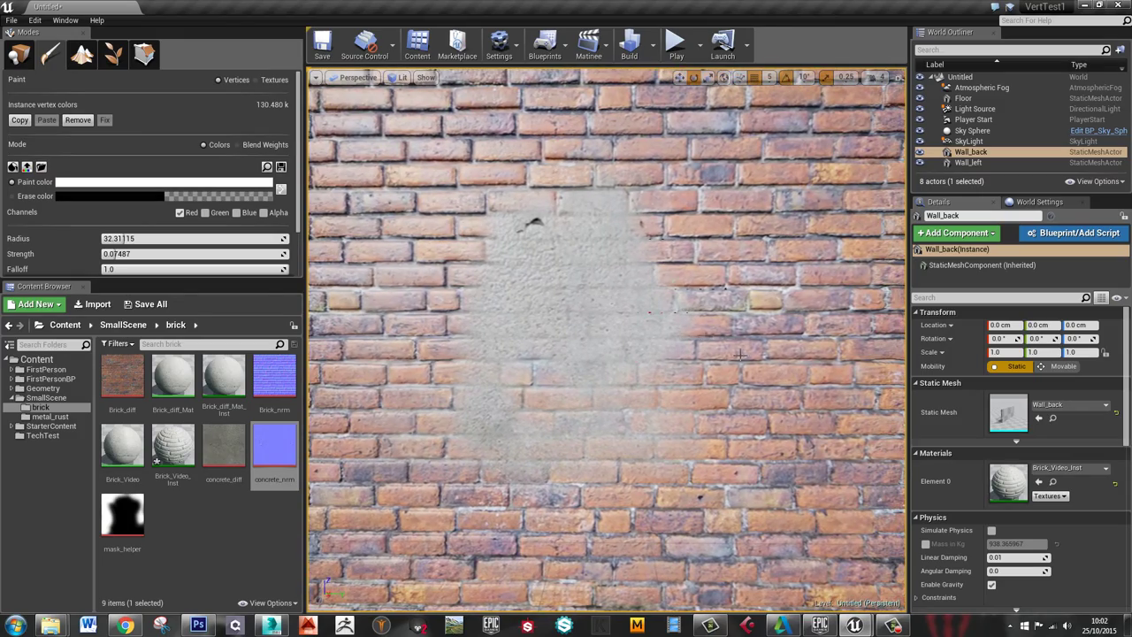
left_click_drag(741, 354, 717, 259)
left_click_drag(743, 377, 647, 464)
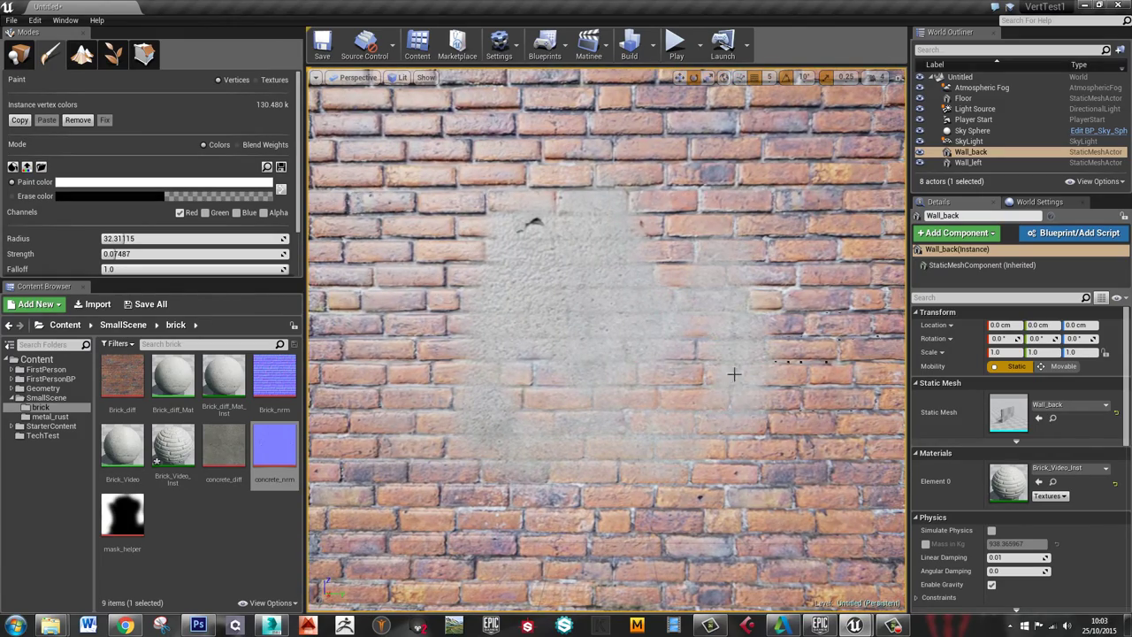
mouse_move(626, 381)
right_mouse_down()
mouse_move(629, 404)
mouse_move(558, 367)
mouse_move(513, 293)
mouse_move(590, 290)
mouse_move(701, 352)
right_mouse_up()
right_click_drag(576, 399, 627, 336)
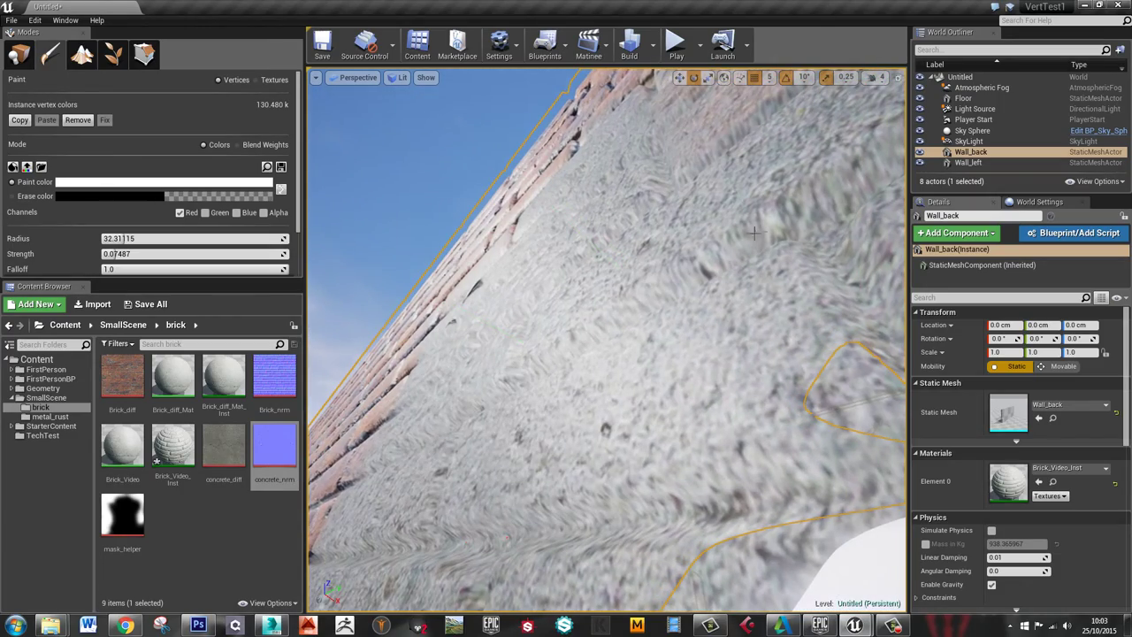
right_click_drag(575, 384, 610, 425)
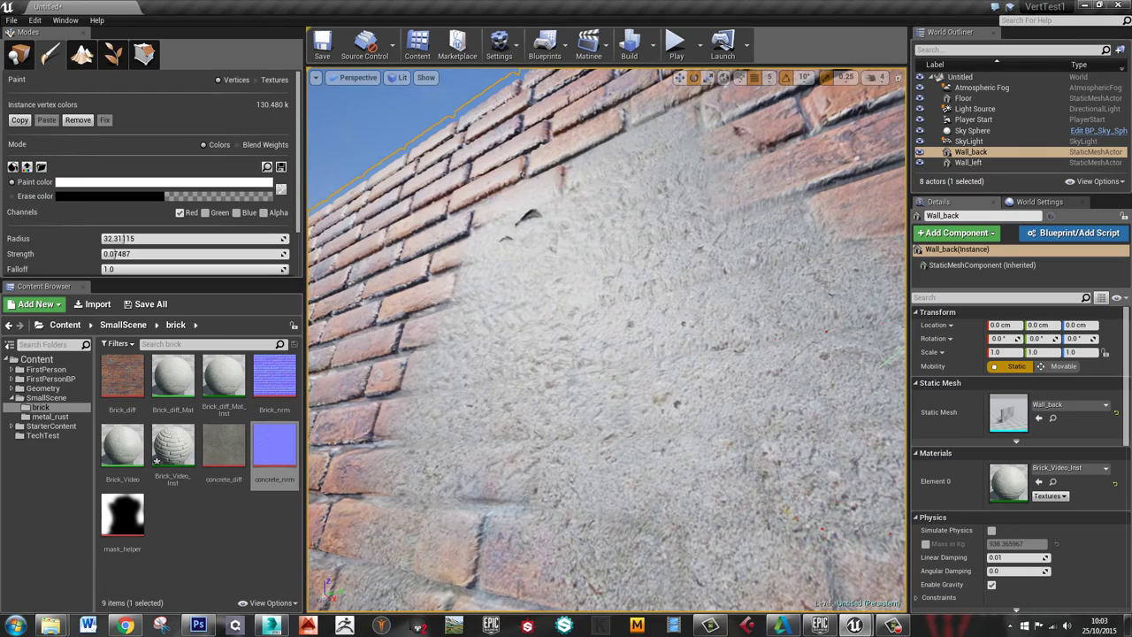
Duplicate the VertexNormalWS node in the Brick_Video graph and place the copy below the BrickDisplace group
key("alt+Tab")
mouse_move(747, 389)
right_mouse_down()
mouse_move(752, 377)
mouse_move(752, 408)
right_mouse_up()
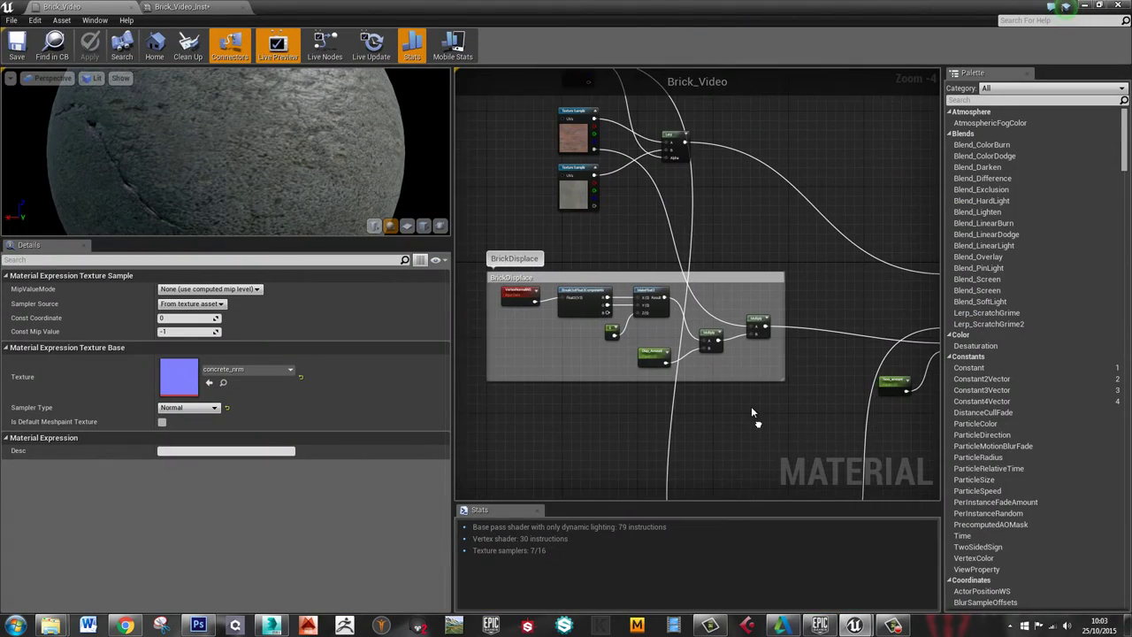
right_click_drag(695, 185, 675, 274)
right_click_drag(669, 430, 663, 106)
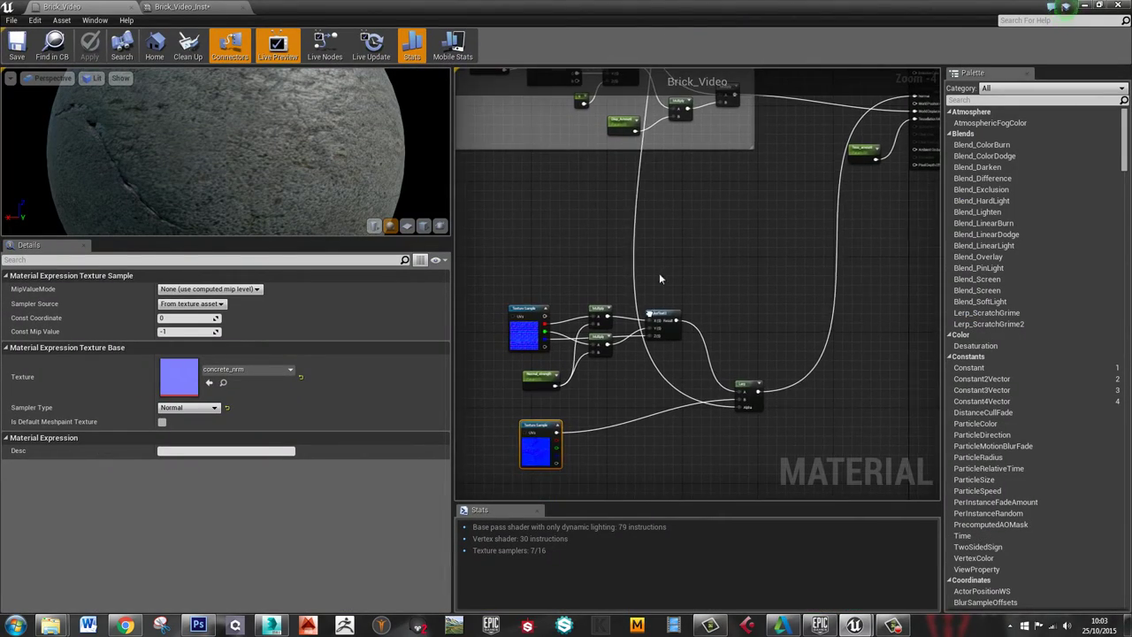
right_click_drag(641, 333, 721, 415)
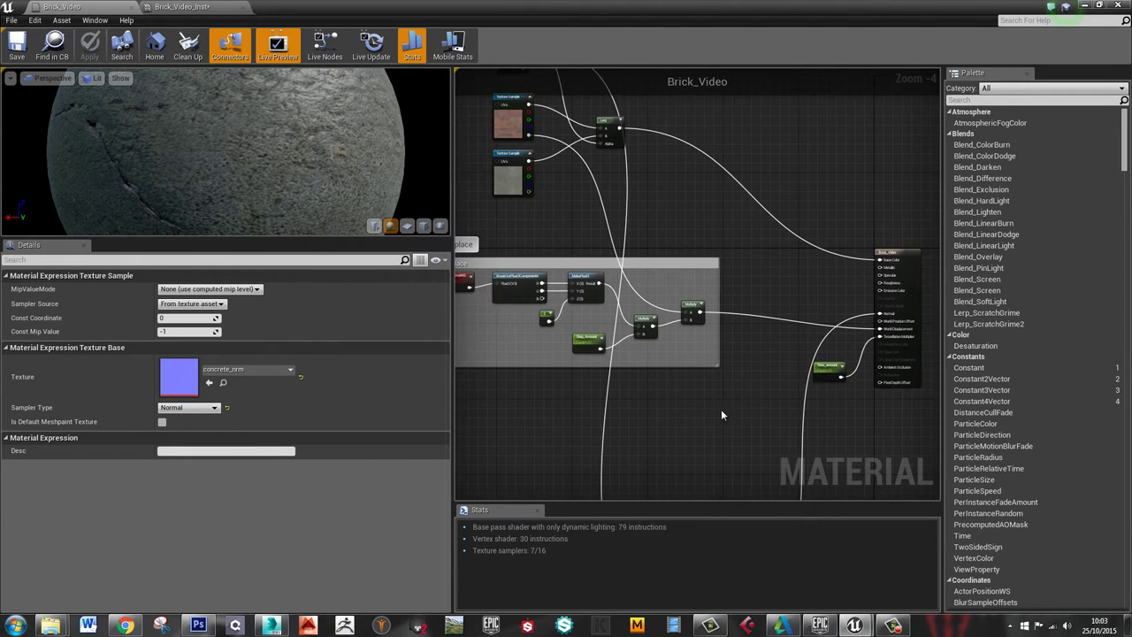
left_click(633, 433)
right_click_drag(649, 432, 712, 439)
left_click(514, 288)
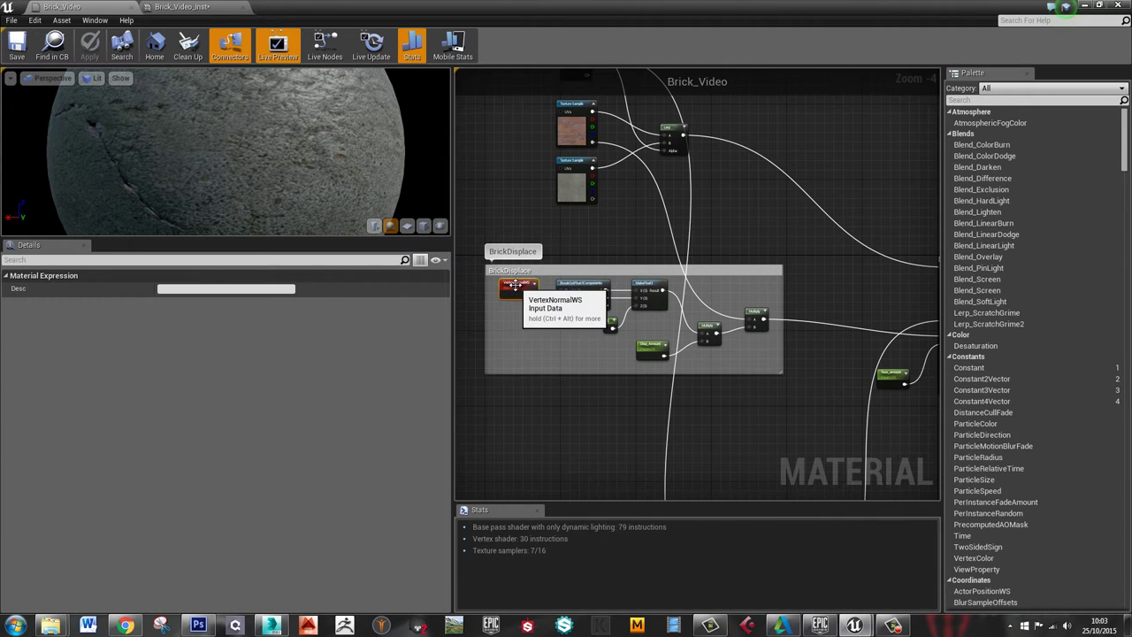
key("ctrl+w")
left_click_drag(531, 299, 724, 427)
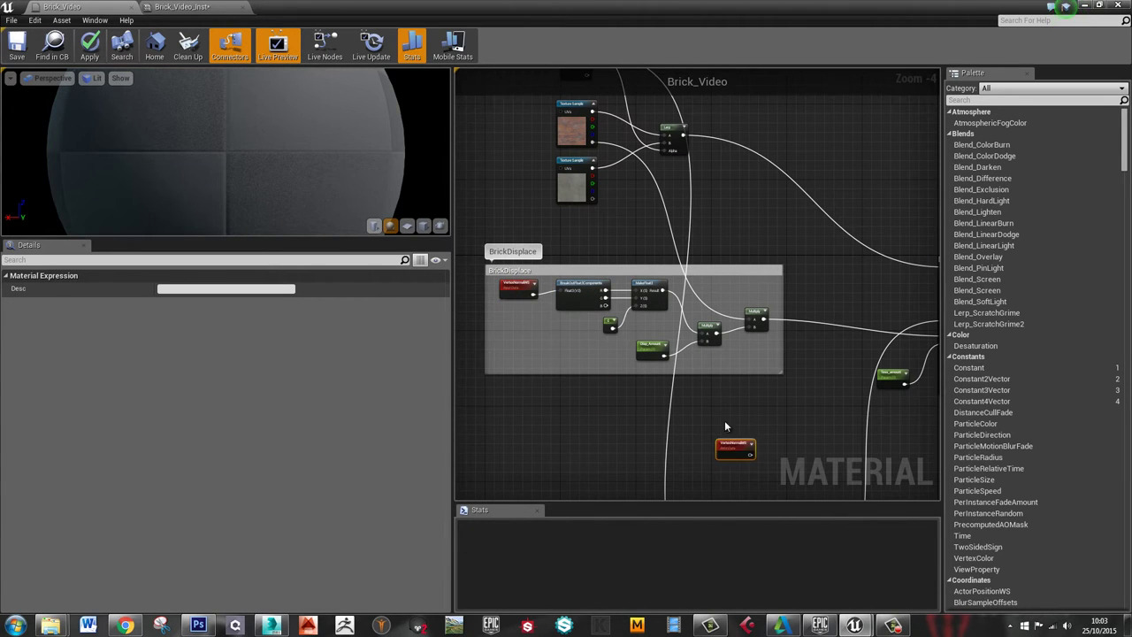
Add a Multiply node beside the copied VertexNormalWS node
right_click_drag(766, 442, 830, 402)
scroll(733, 345, "up", 3)
left_click(831, 404)
key("m")
left_click(830, 399)
left_click_drag(848, 407, 805, 390)
Add a scalar parameter below the copied VertexNormalWS, then connect VertexNormalWS to the Multiply's A and the parameter to B
key("s")
left_click(738, 430)
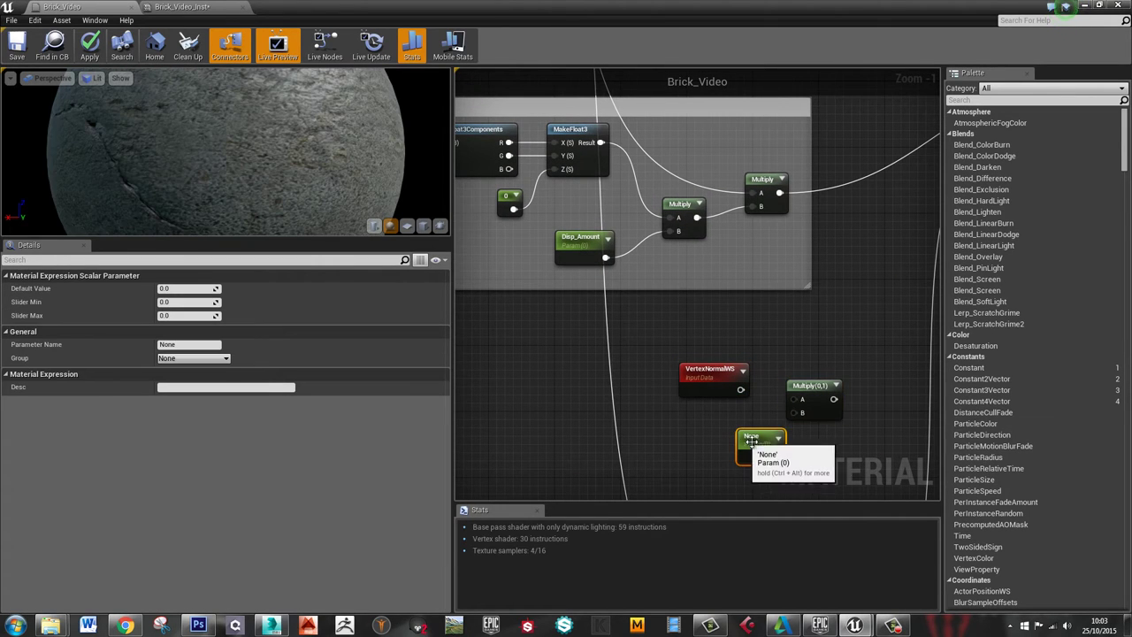
left_click_drag(752, 440, 795, 415)
left_click_drag(740, 389, 795, 412)
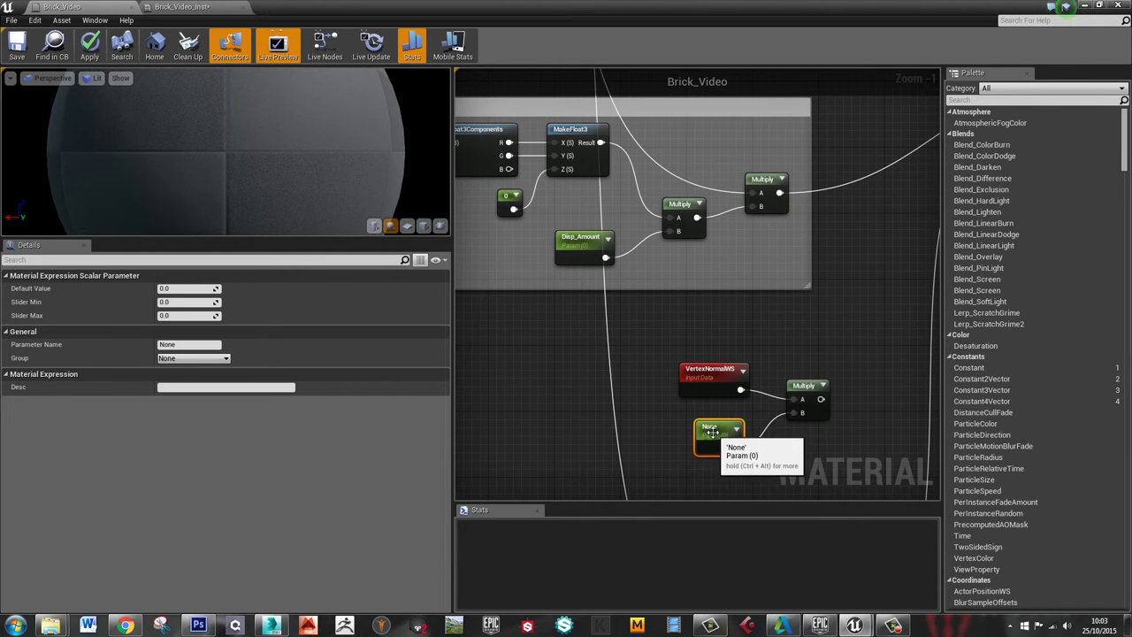
Name the new scalar parameter ConcreteHeight
left_click(200, 345)
type("Con")
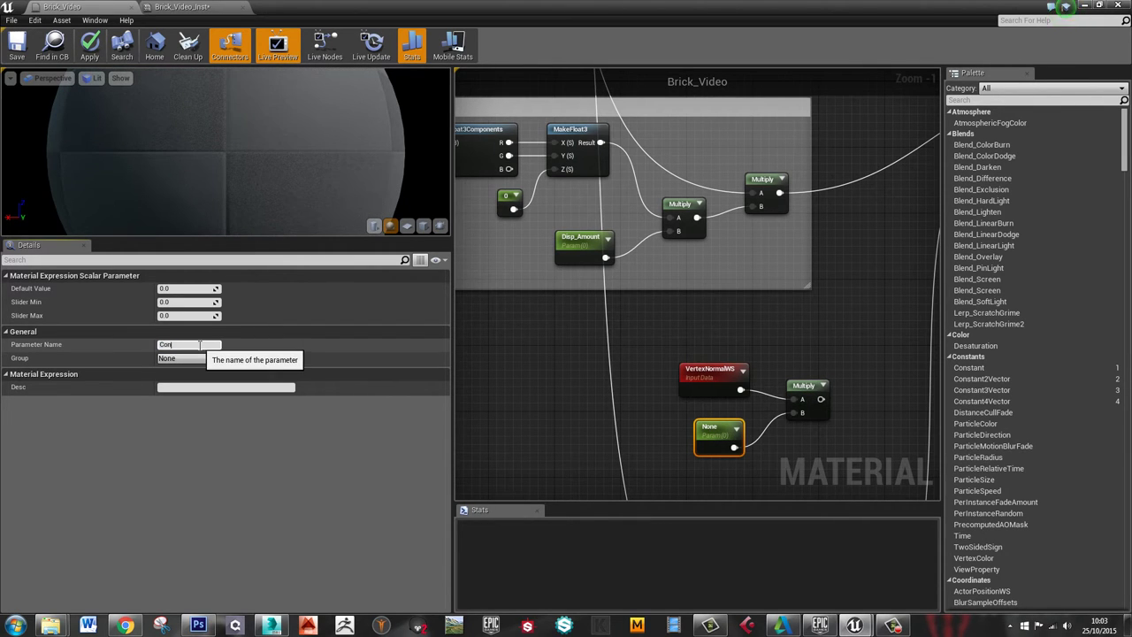
type("creteH")
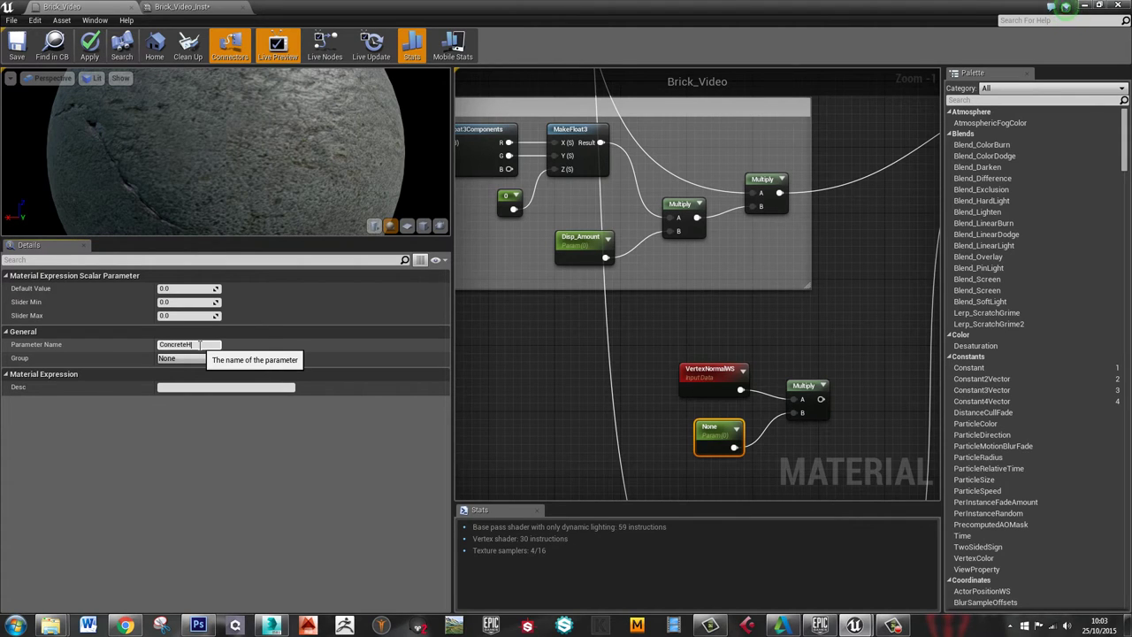
type("eight")
key("Return")
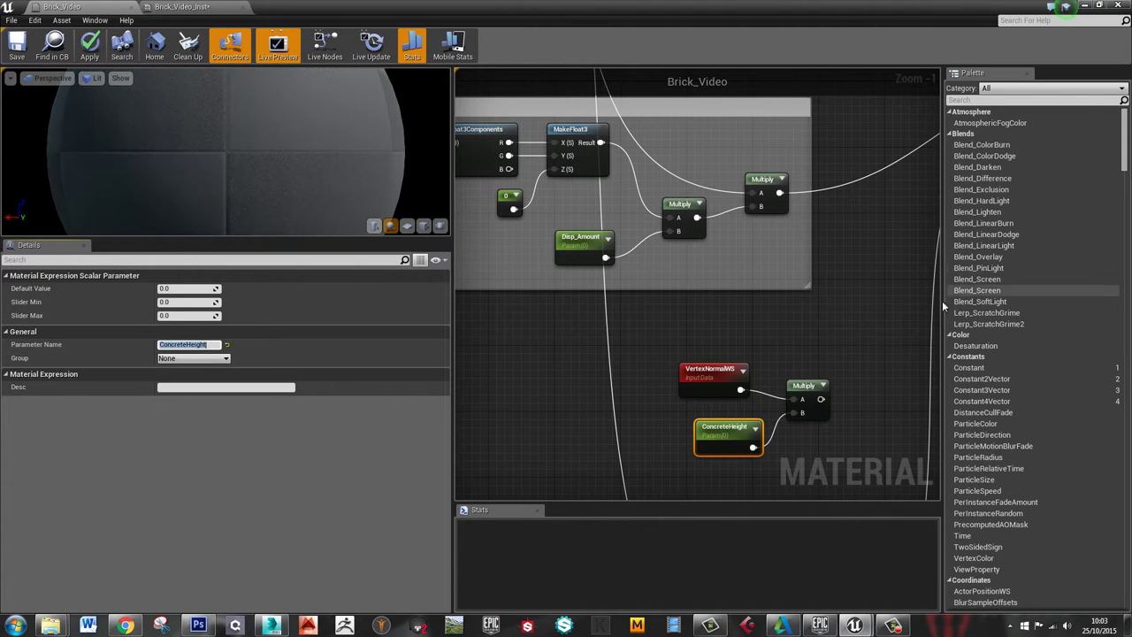
Add a third Lerp node between the BrickDisplace group and the Tess_amount parameter
right_click_drag(892, 296, 793, 357)
left_click(793, 356)
left_click(791, 357)
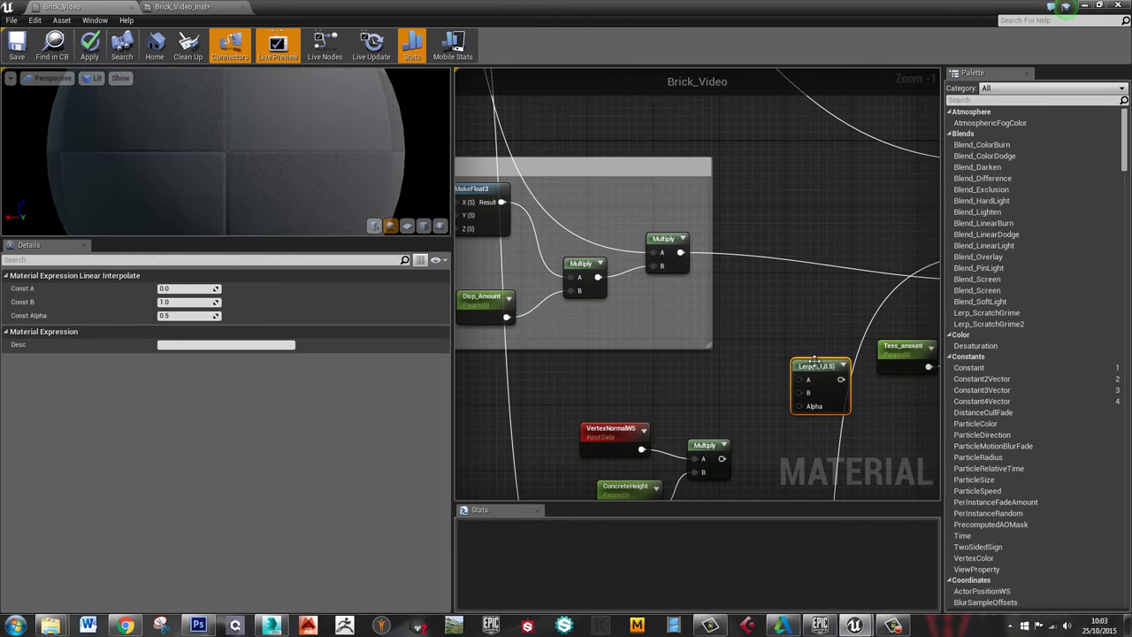
left_click_drag(807, 365, 785, 332)
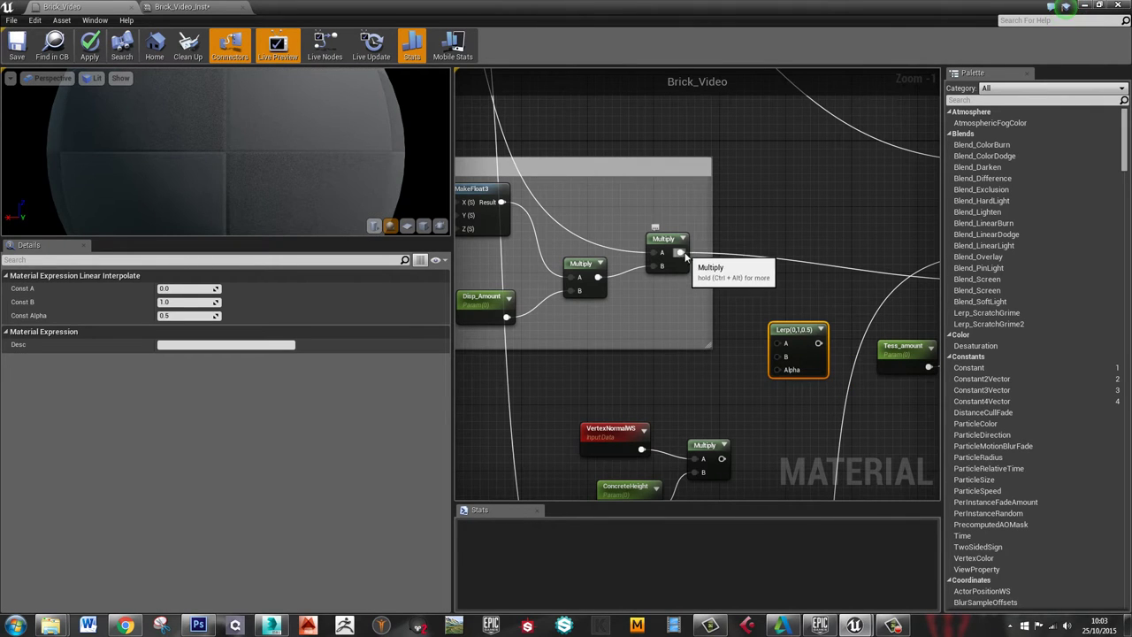
Connect the brick displacement to the Lerp's A, ConcreteHeight's Multiply to B, Vertex Color's red to Alpha, and the Lerp to World Displacement
left_click_drag(681, 254, 786, 343)
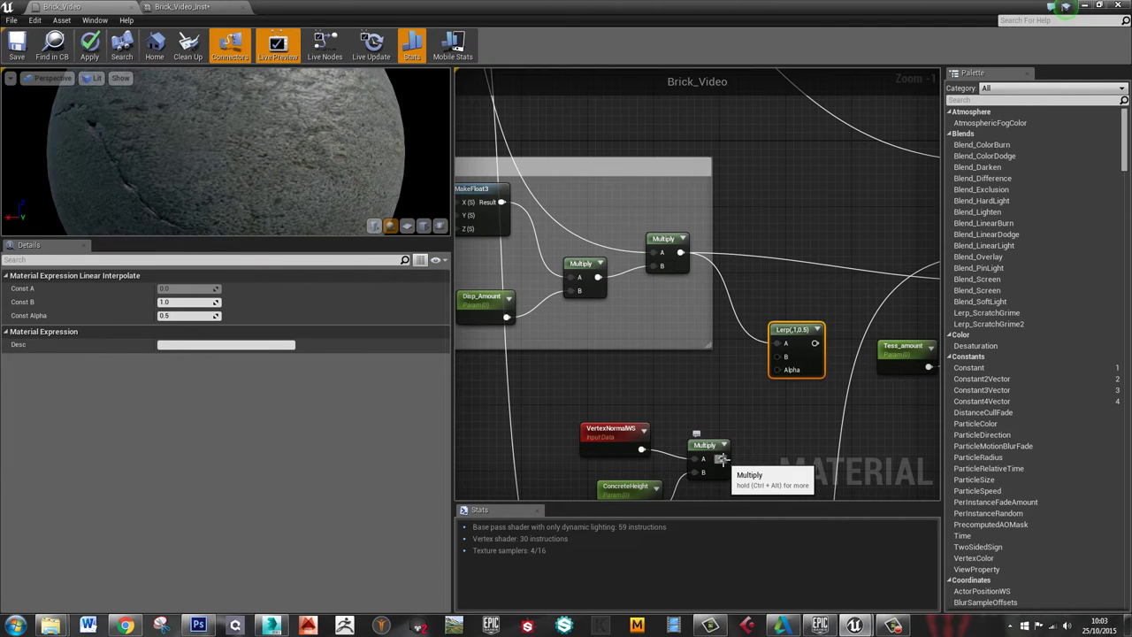
left_click_drag(722, 458, 778, 357)
scroll(807, 368, "down", 2)
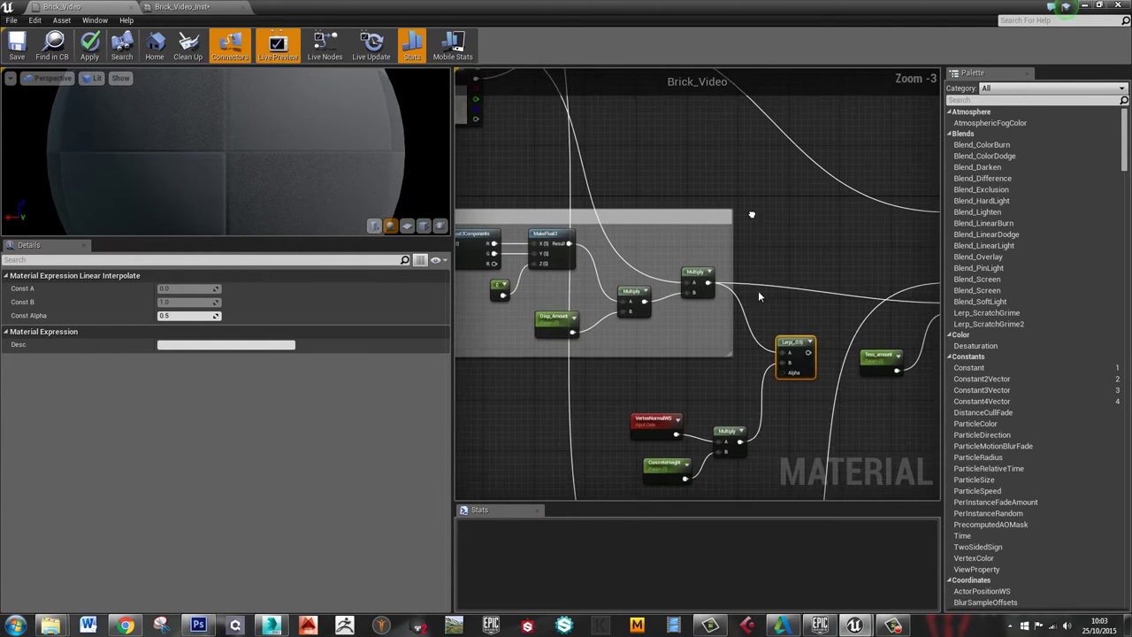
right_click_drag(624, 83, 664, 336)
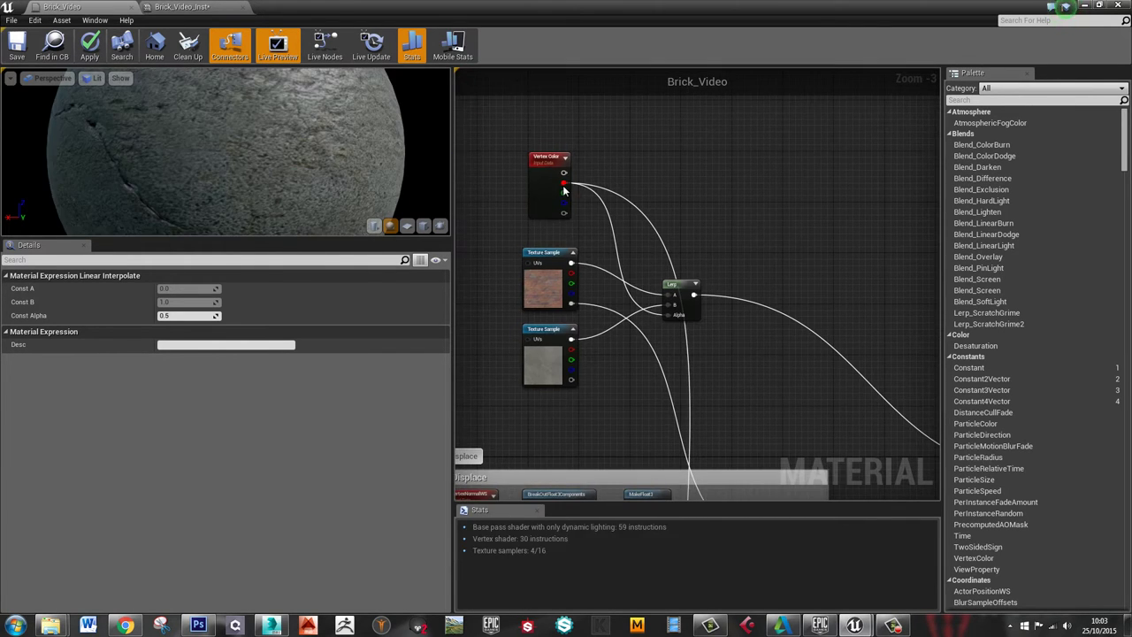
left_click_drag(564, 182, 879, 399)
right_click_drag(894, 388, 646, 391)
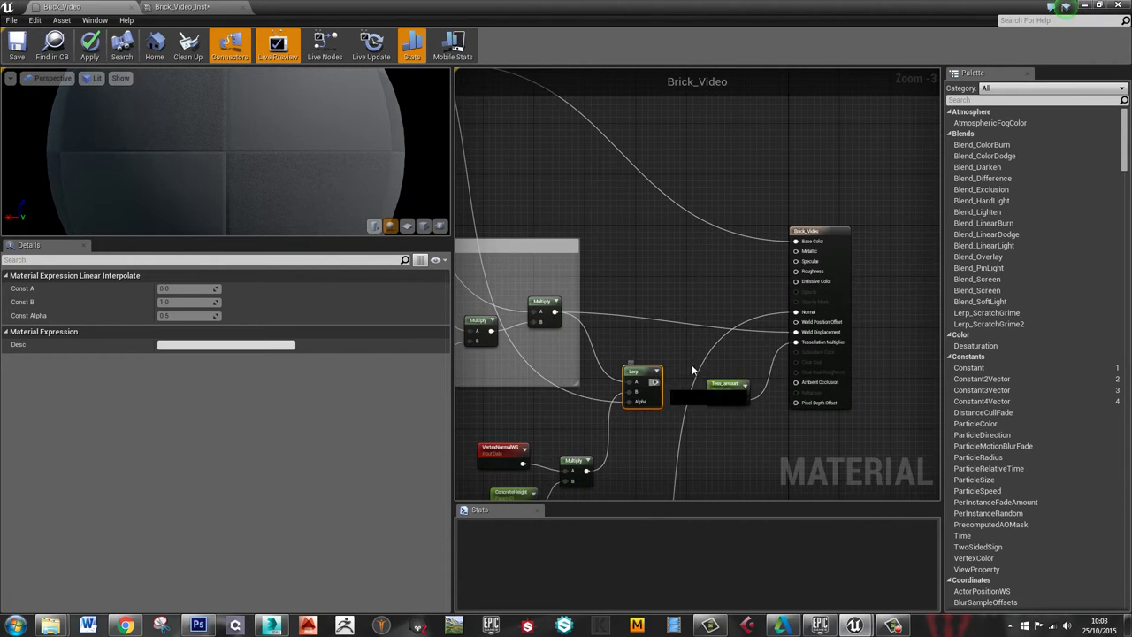
left_click_drag(780, 344, 796, 341)
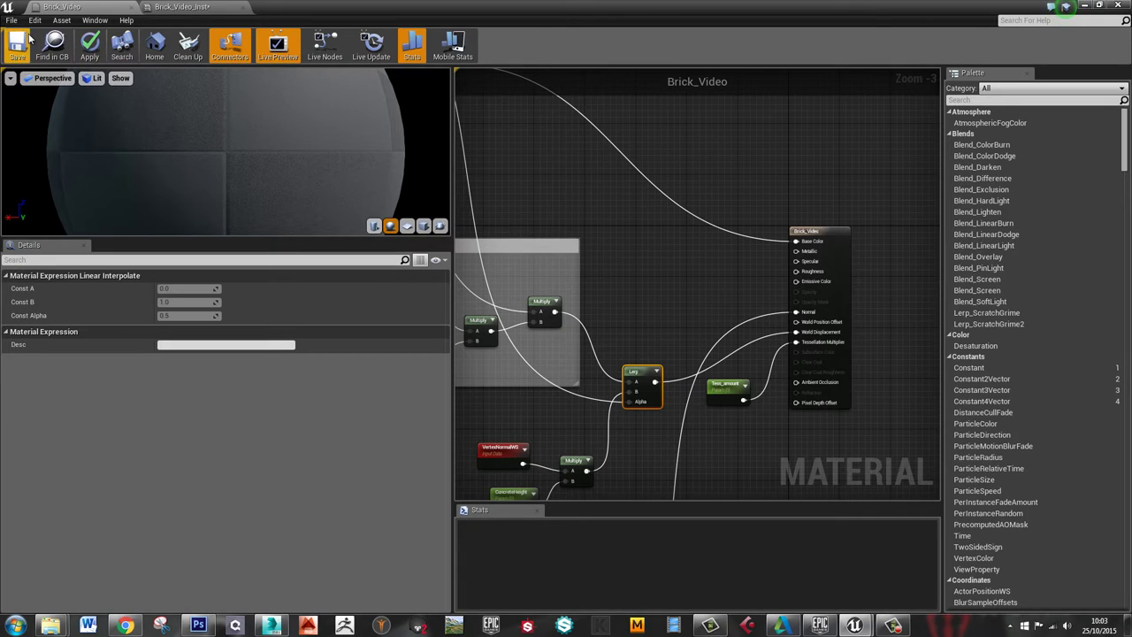
Save the Brick_Video material and show the Brick_Video_Inst editor beside the painted wall in the level viewport
key("ctrl+s")
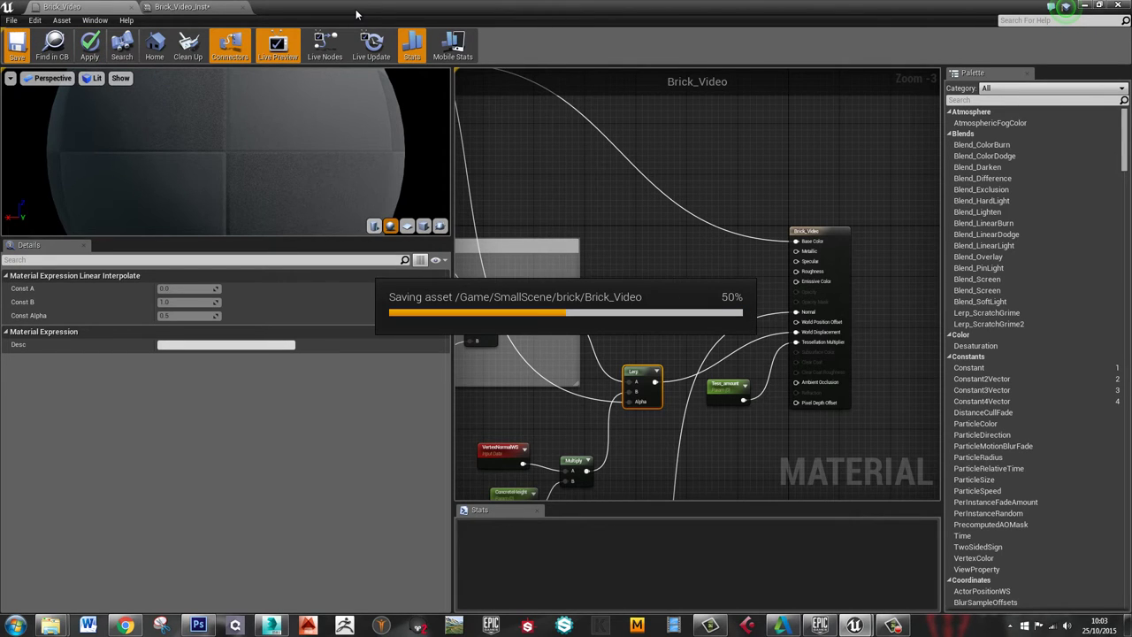
left_click(204, 5)
left_click_drag(513, 14, 1012, 221)
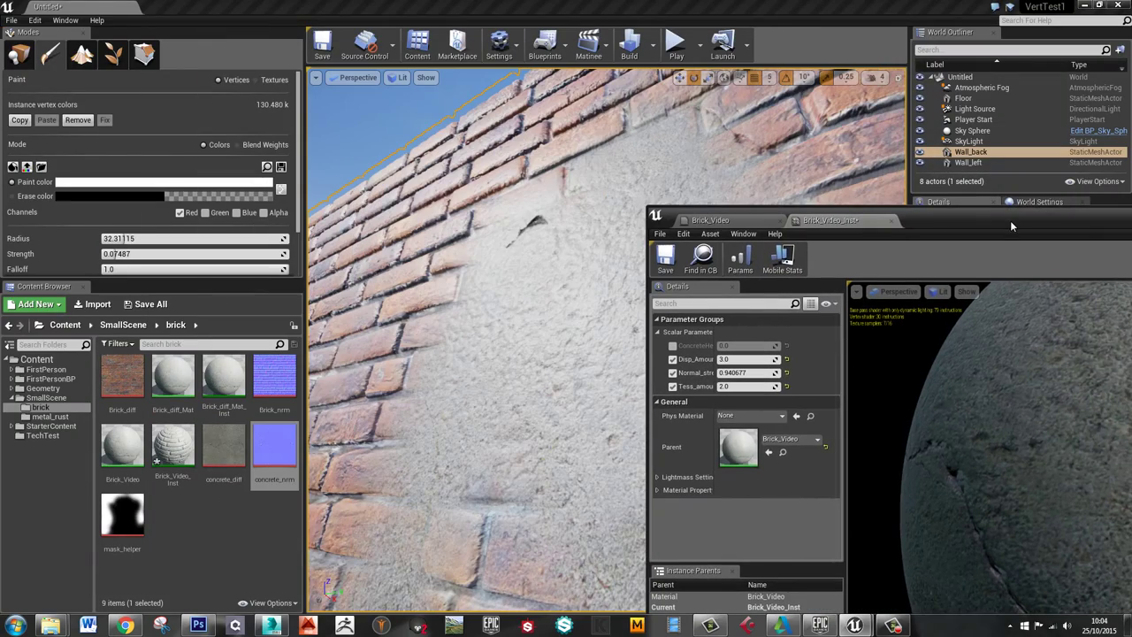
mouse_move(545, 304)
left_mouse_down()
mouse_move(546, 333)
mouse_move(536, 298)
mouse_move(549, 314)
left_mouse_up()
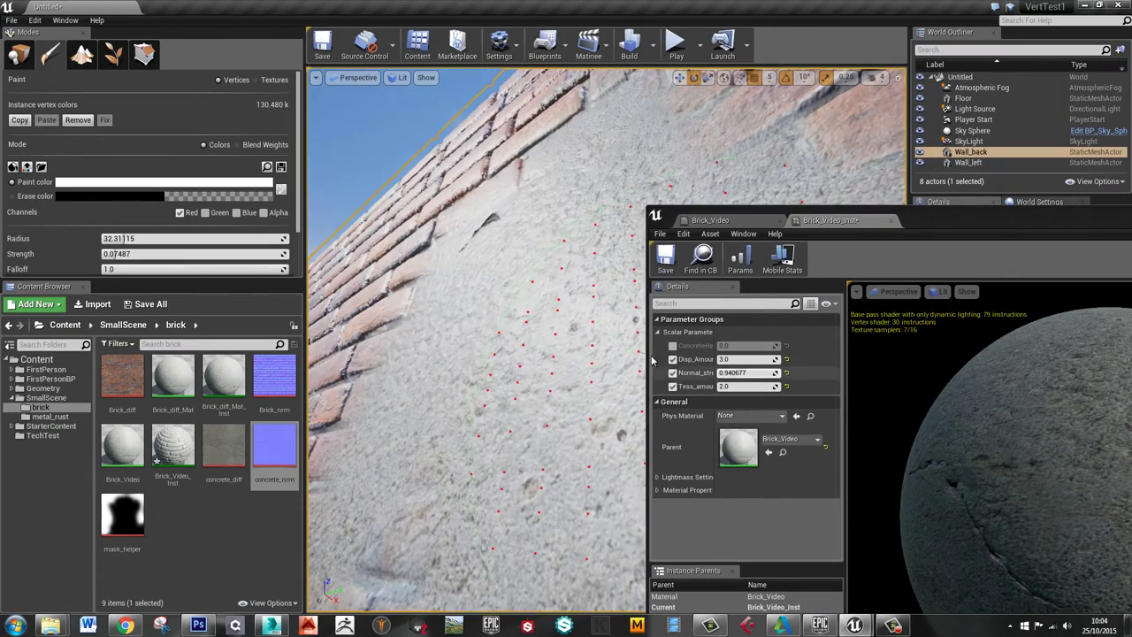
Enable the ConcreteHeight override in Brick_Video_Inst and set it to 10
left_click(672, 346)
left_click(744, 345)
type("1")
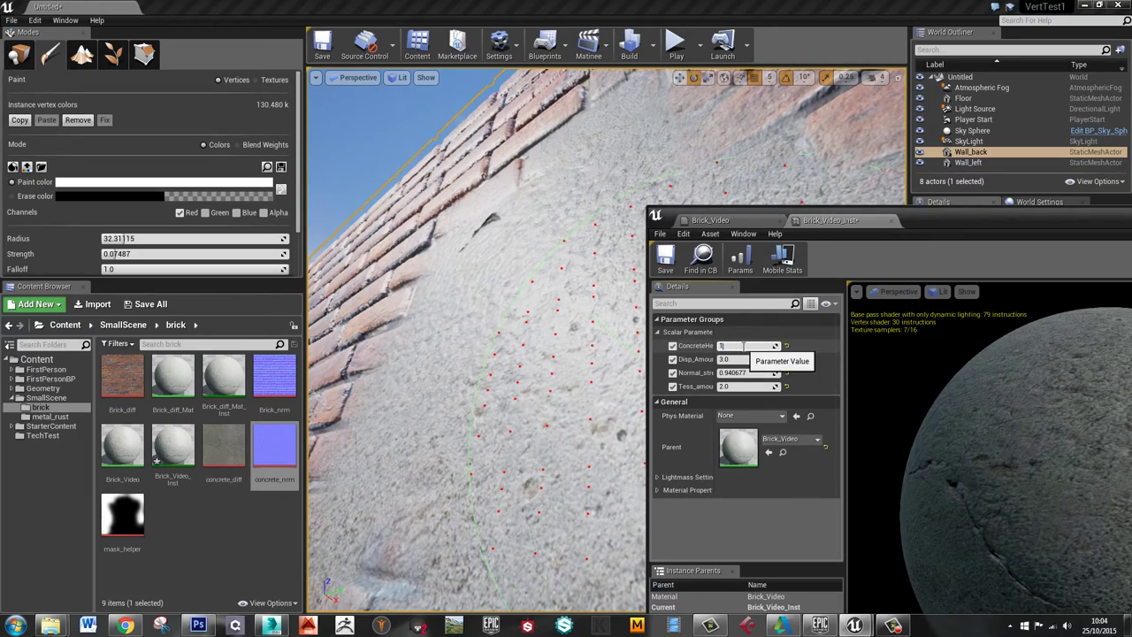
type("0")
key("Return")
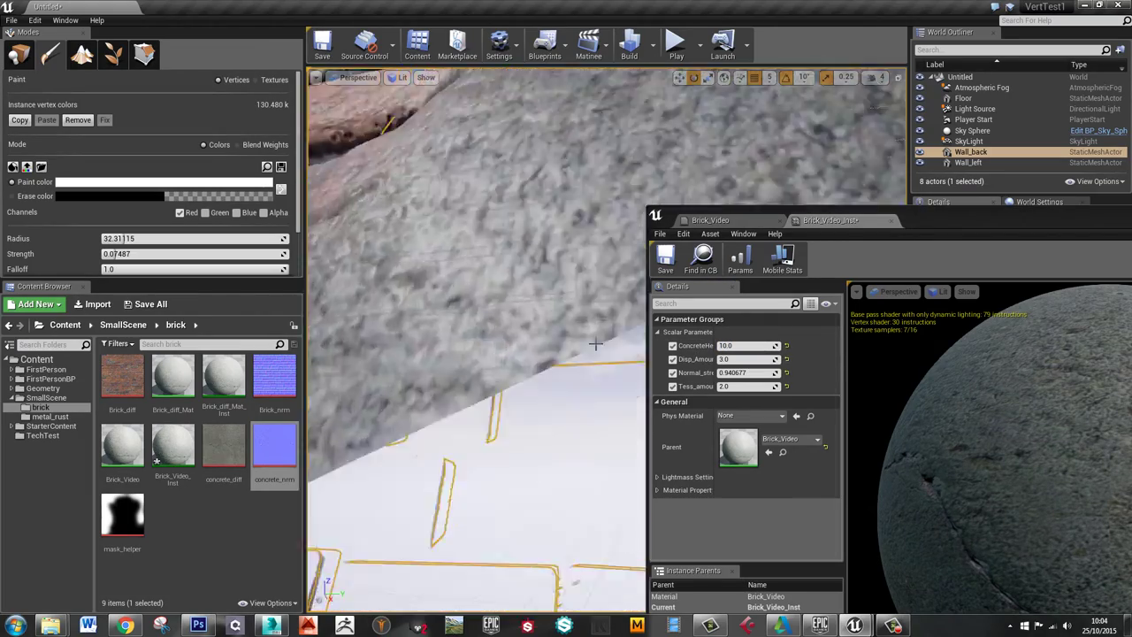
Try ConcreteHeight values of 20 and 1 on the wall
right_click_drag(597, 343, 654, 389)
type("20")
key("Return")
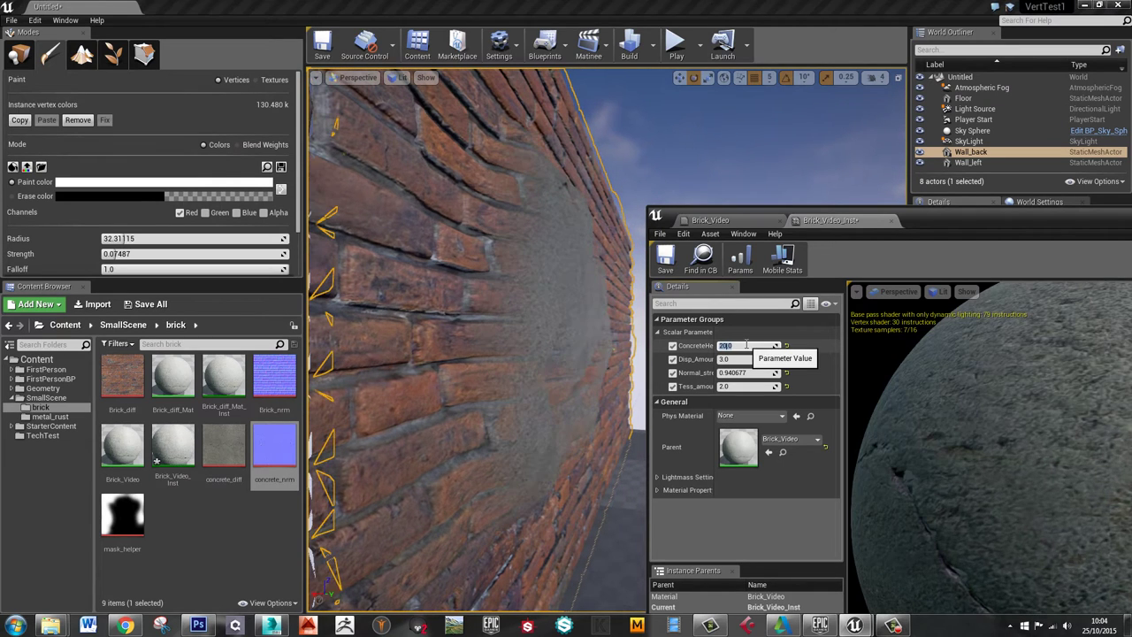
type("1")
key("Return")
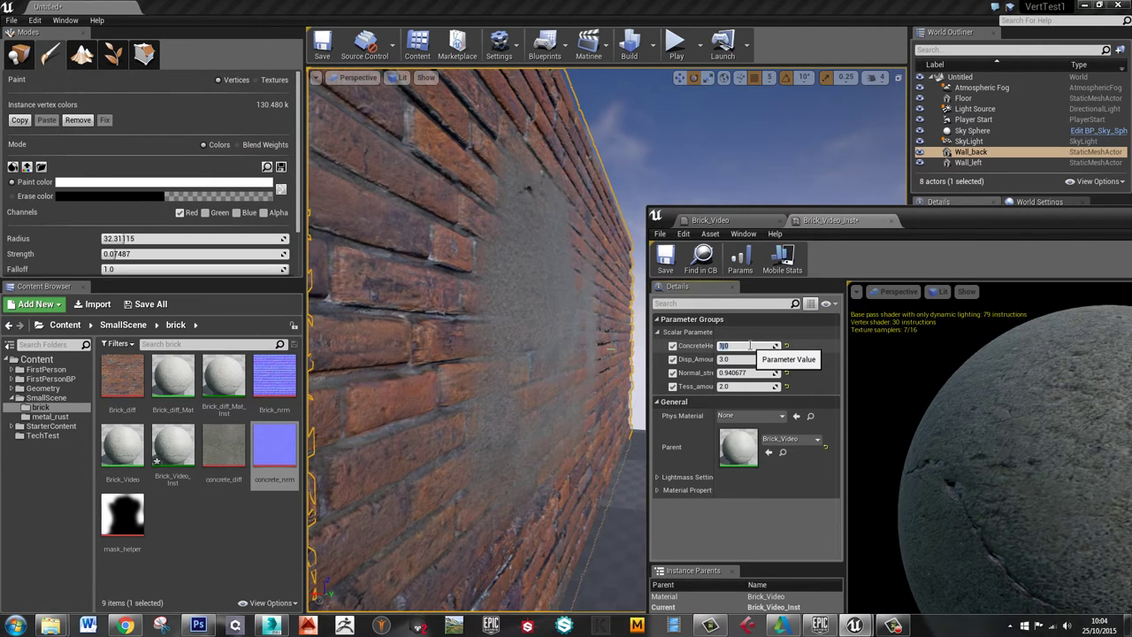
Set ConcreteHeight to 2 and check the concrete's raised surface on the wall
mouse_move(362, 276)
right_mouse_down()
mouse_move(372, 265)
mouse_move(363, 276)
mouse_move(416, 275)
mouse_move(228, 281)
right_mouse_up()
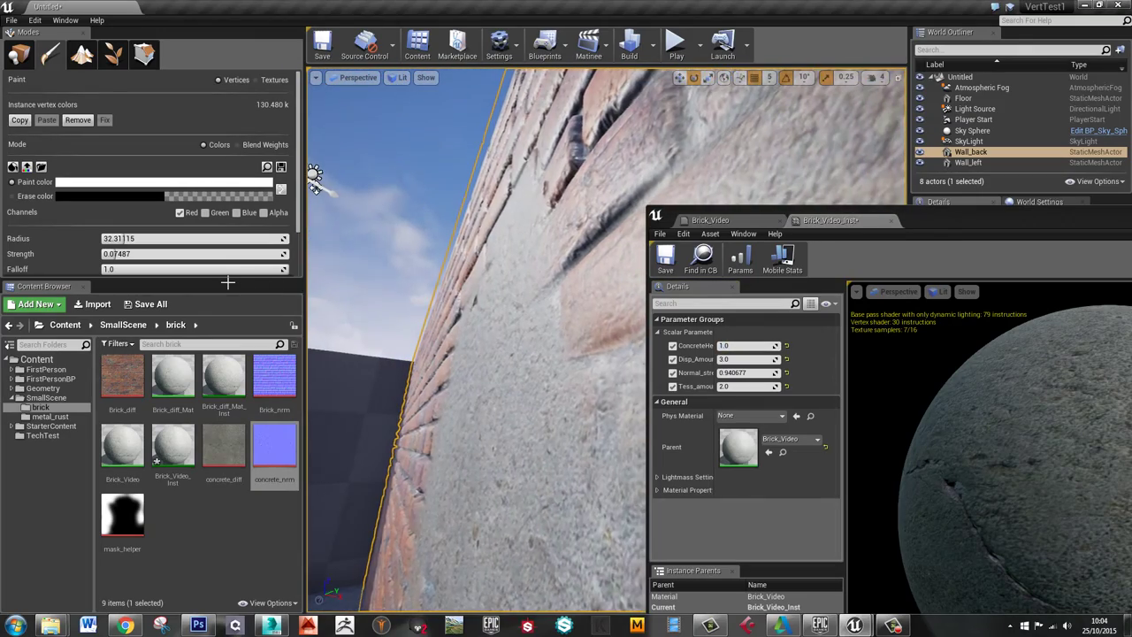
left_click(748, 346)
type("2")
key("Return")
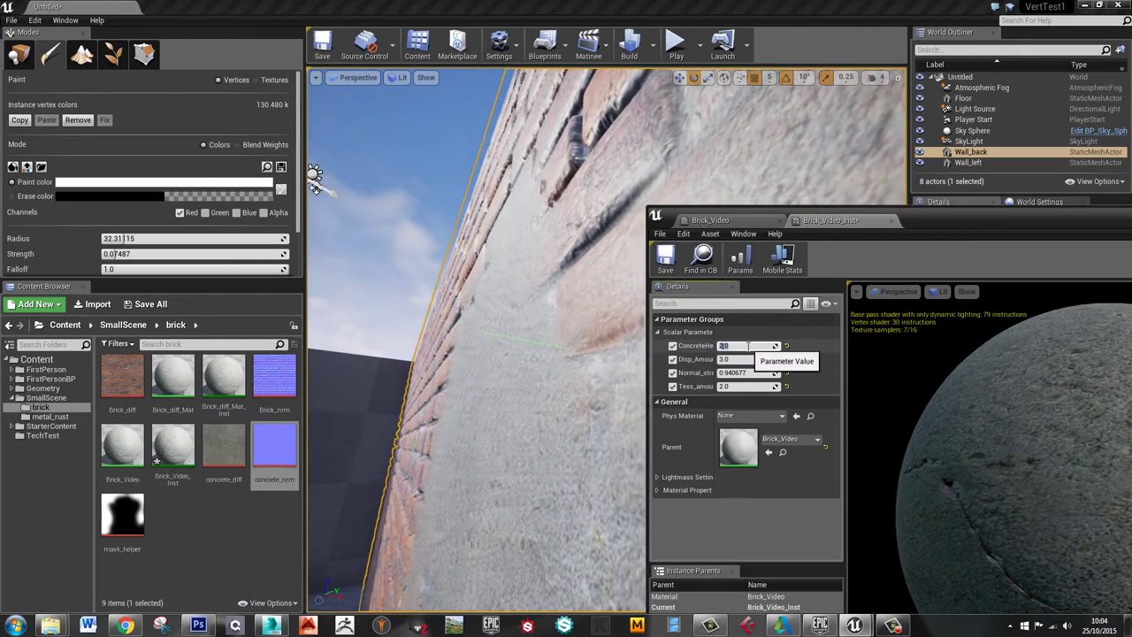
right_click_drag(483, 354, 636, 344)
scroll(636, 344, "down", 3)
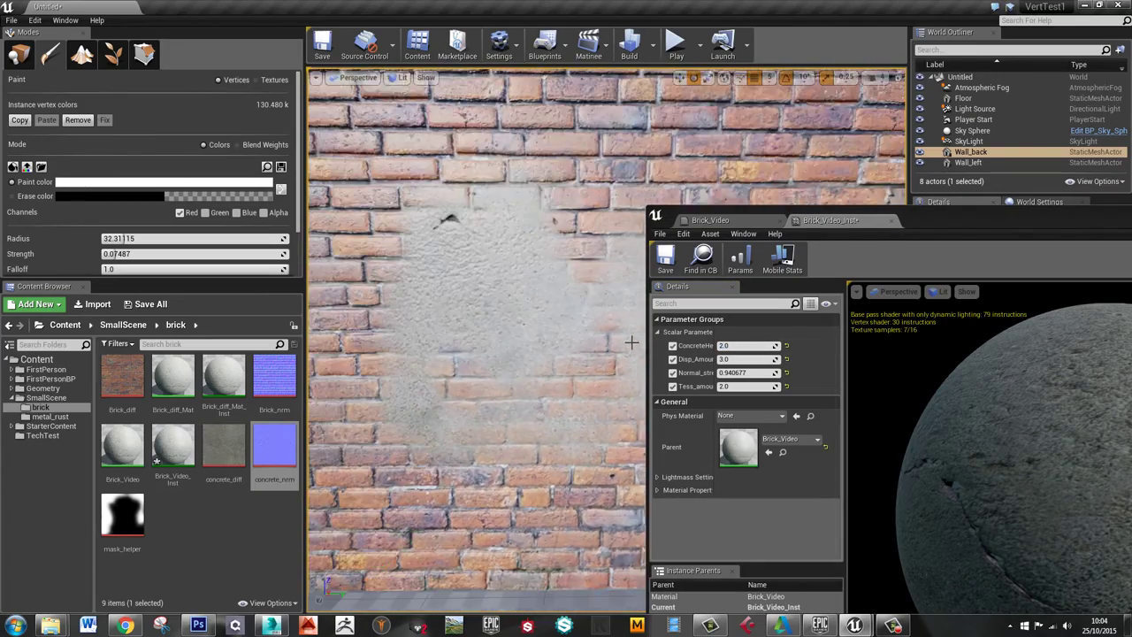
Set the vertex paint strength to 1.0 and paint red over the middle of Wall_back to extend the concrete patch
left_click_drag(1085, 228, 1131, 228)
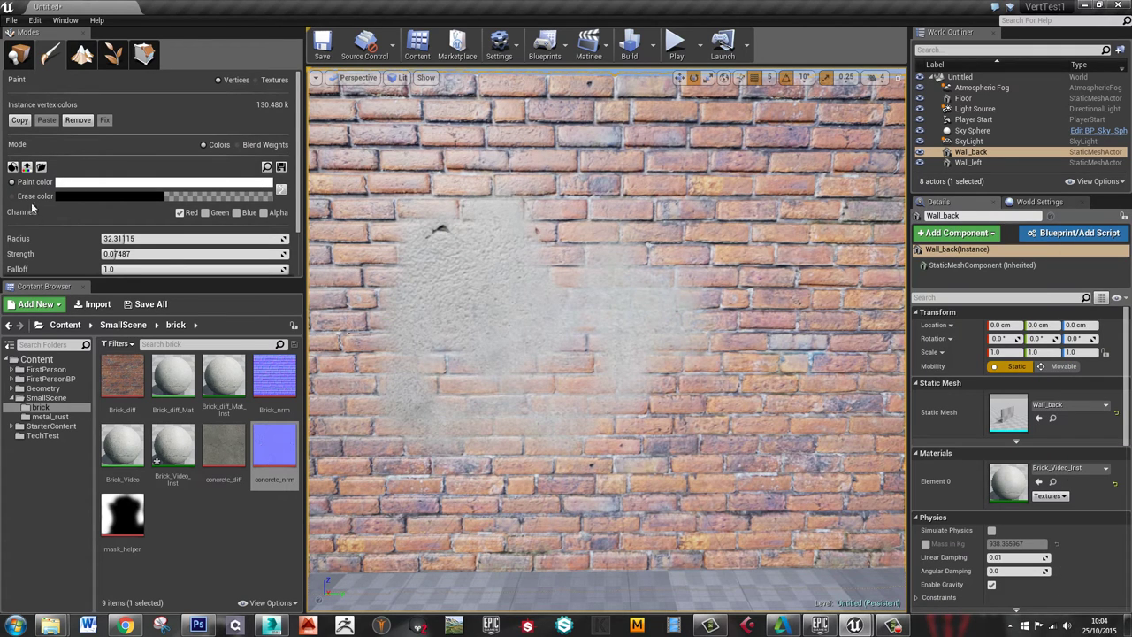
left_click_drag(443, 267, 483, 330)
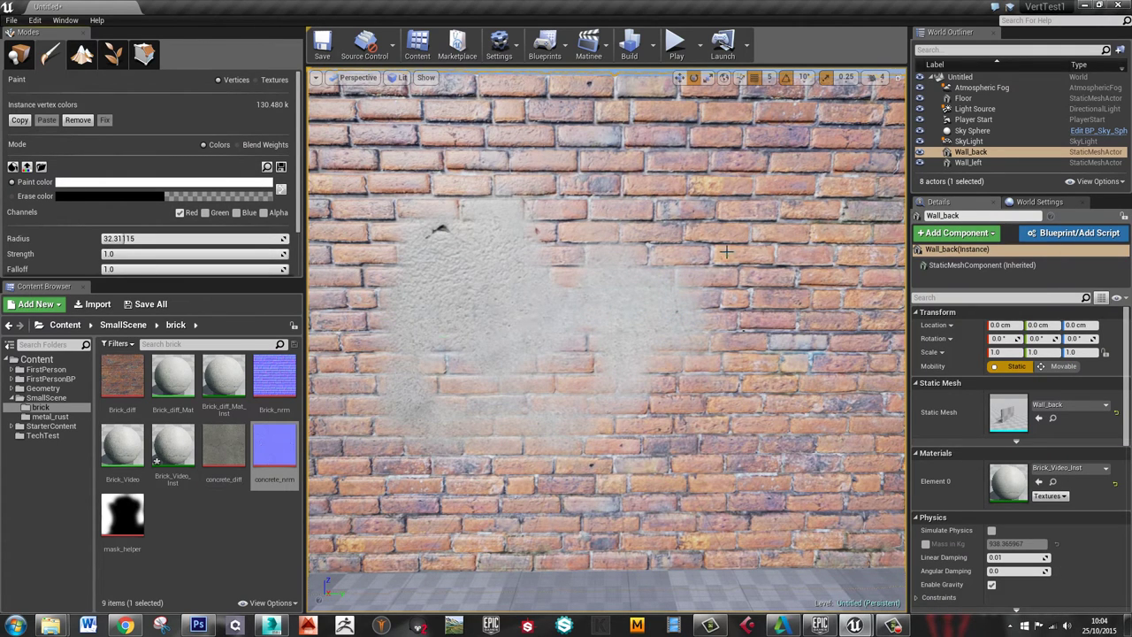
left_click_drag(725, 252, 728, 279)
mouse_move(605, 183)
left_mouse_down()
mouse_move(535, 194)
mouse_move(545, 238)
left_mouse_up()
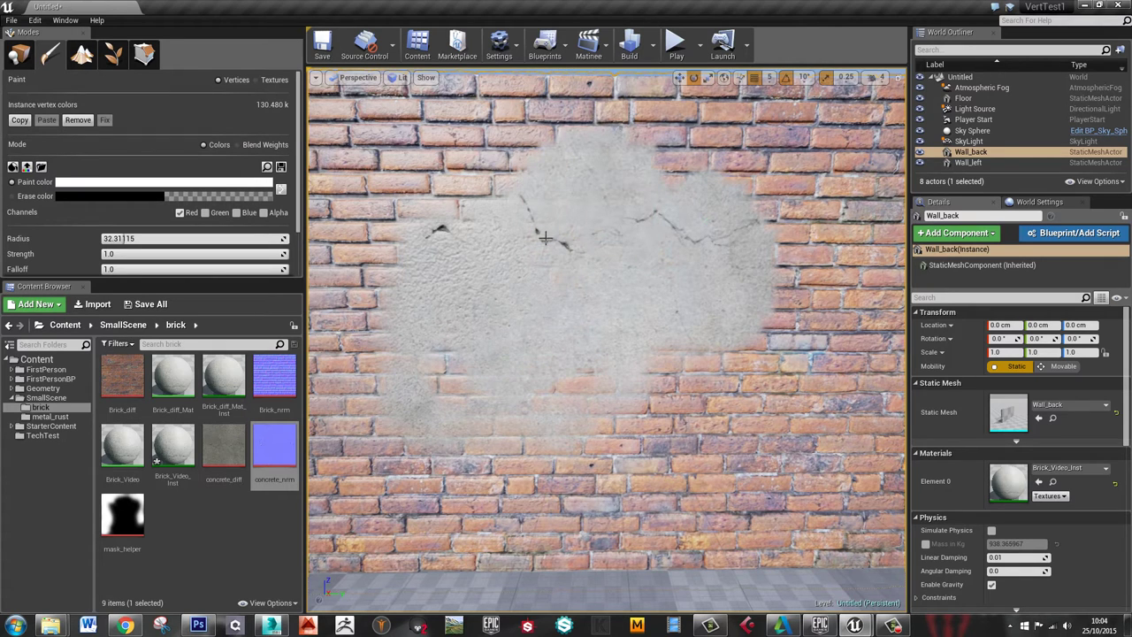
left_click_drag(448, 376, 462, 368)
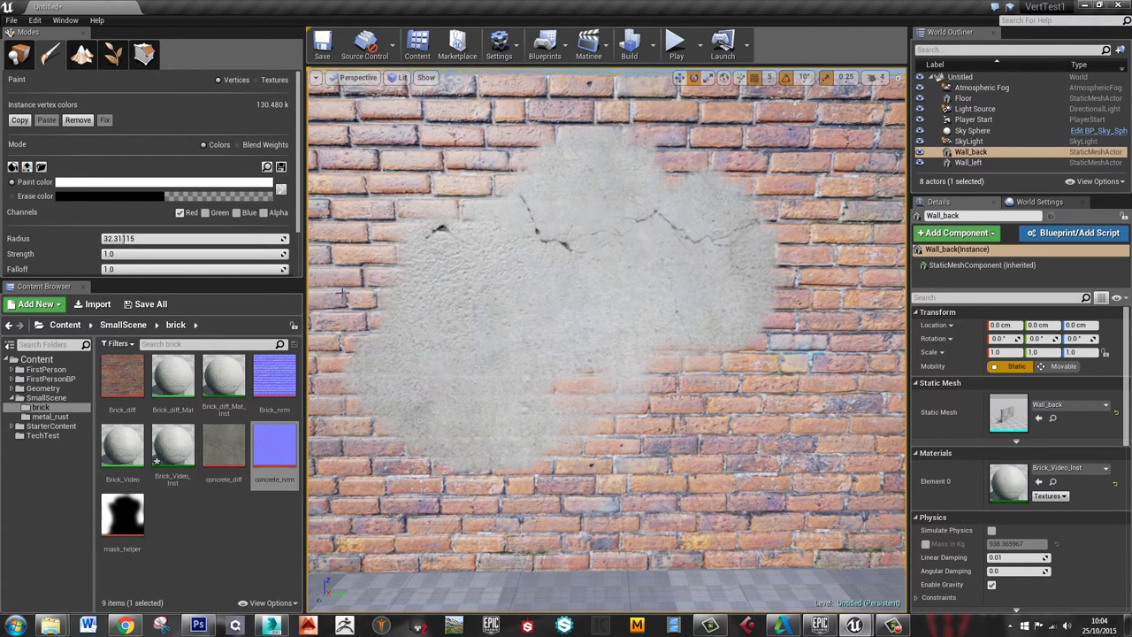
left_click_drag(342, 293, 680, 237)
Return to the Brick_Video material, enlarge its preview and show the material on a plane
left_click_drag(510, 104, 511, 2)
left_click(99, 5)
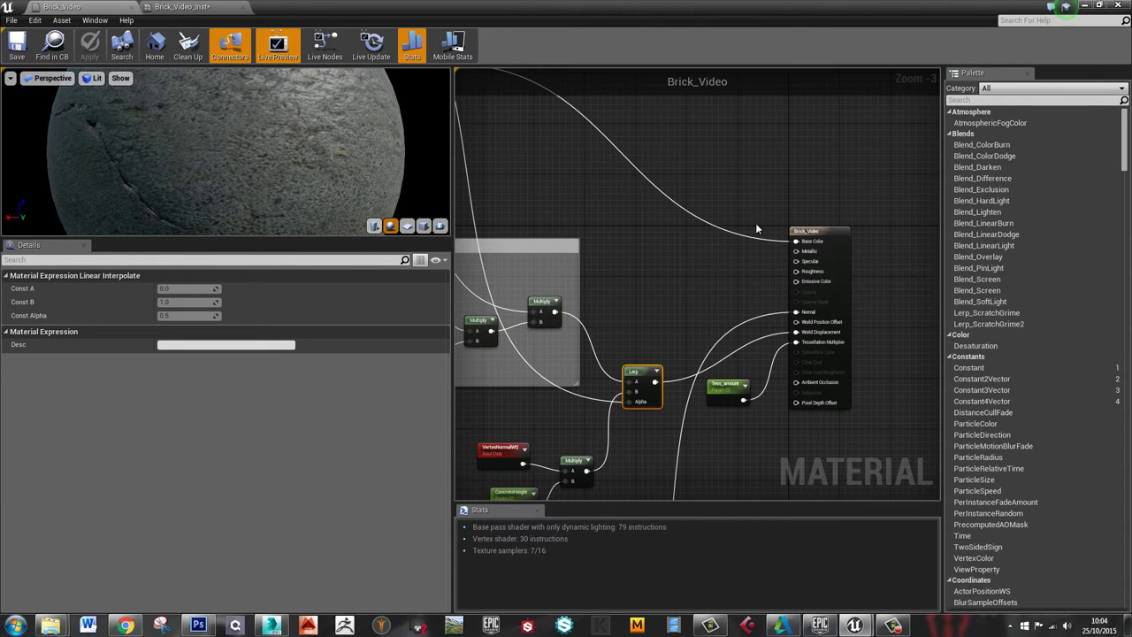
scroll(755, 223, "down", 5)
right_click_drag(700, 267, 730, 317)
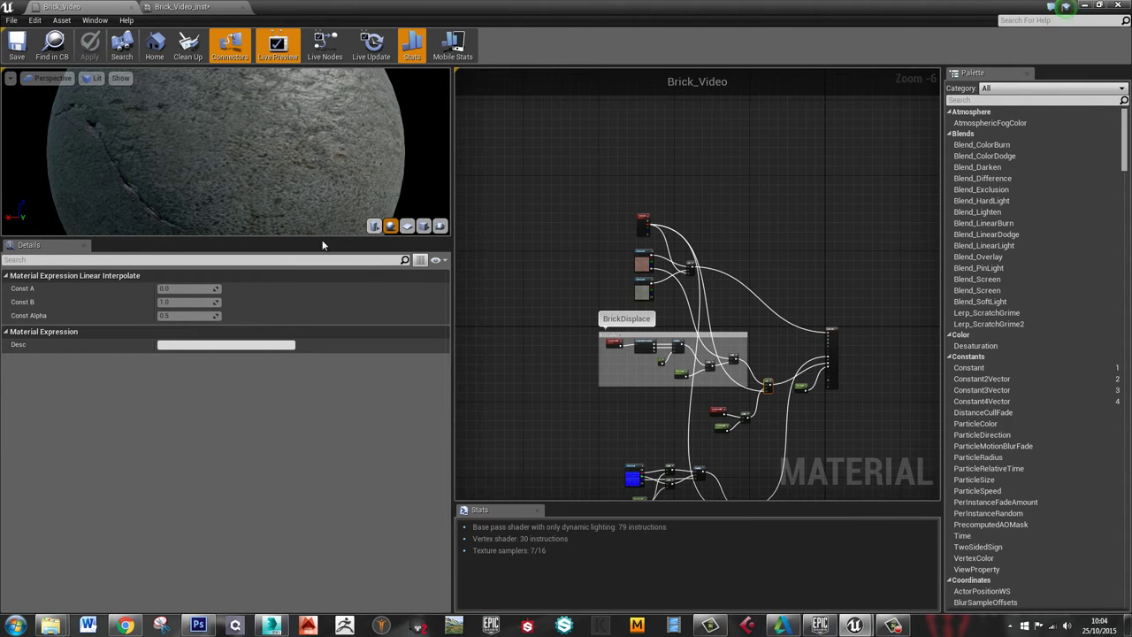
left_click_drag(321, 237, 364, 420)
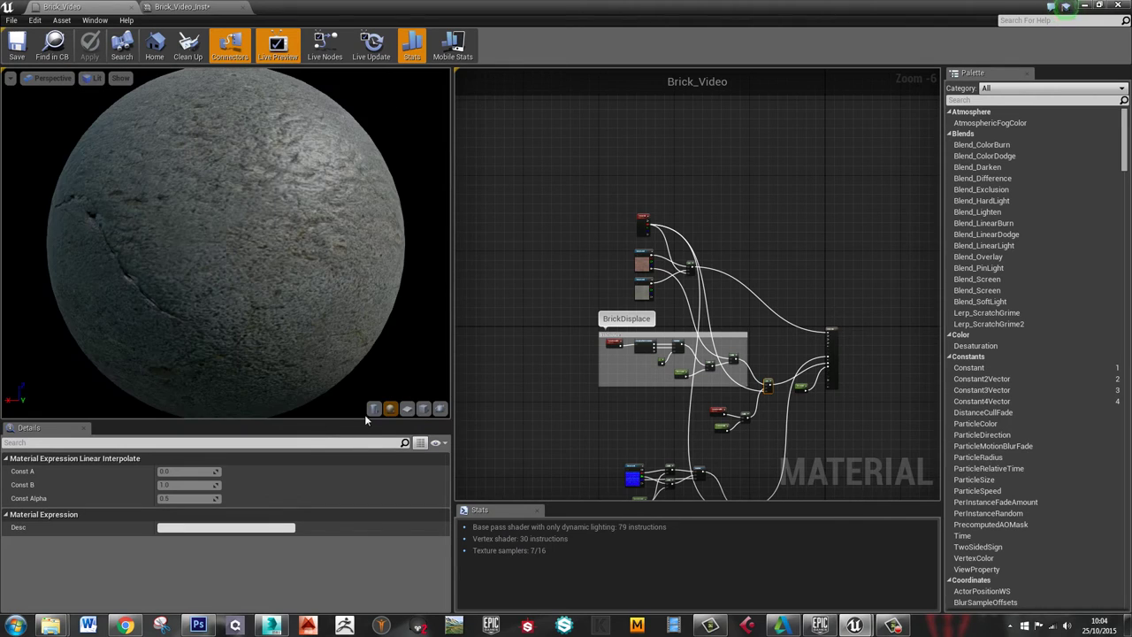
left_click(407, 409)
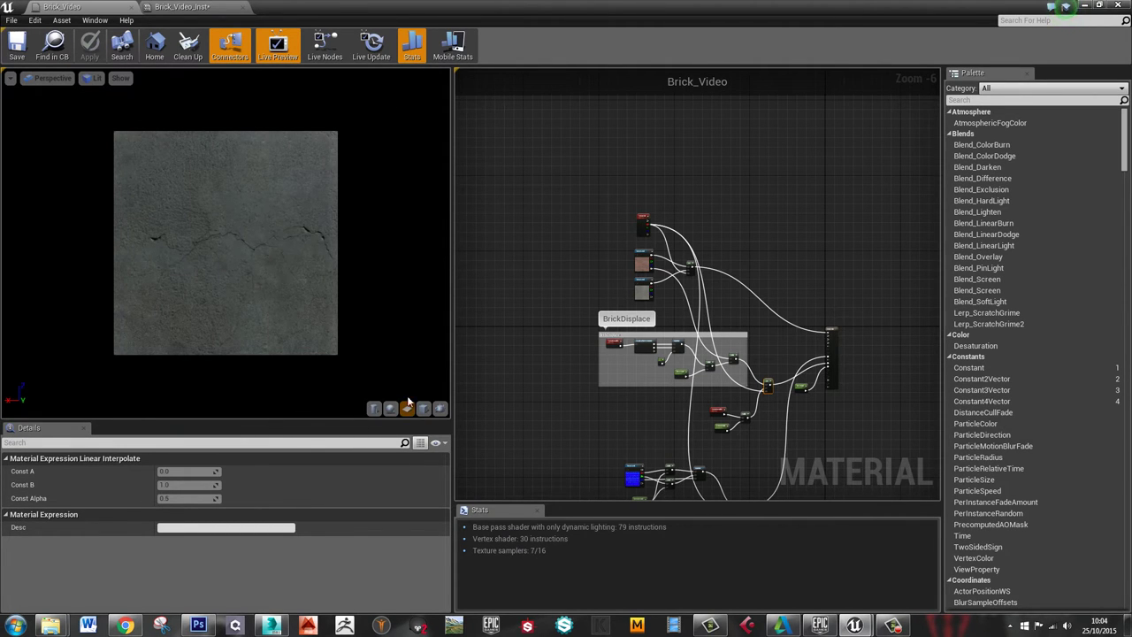
scroll(261, 308, "up", 3)
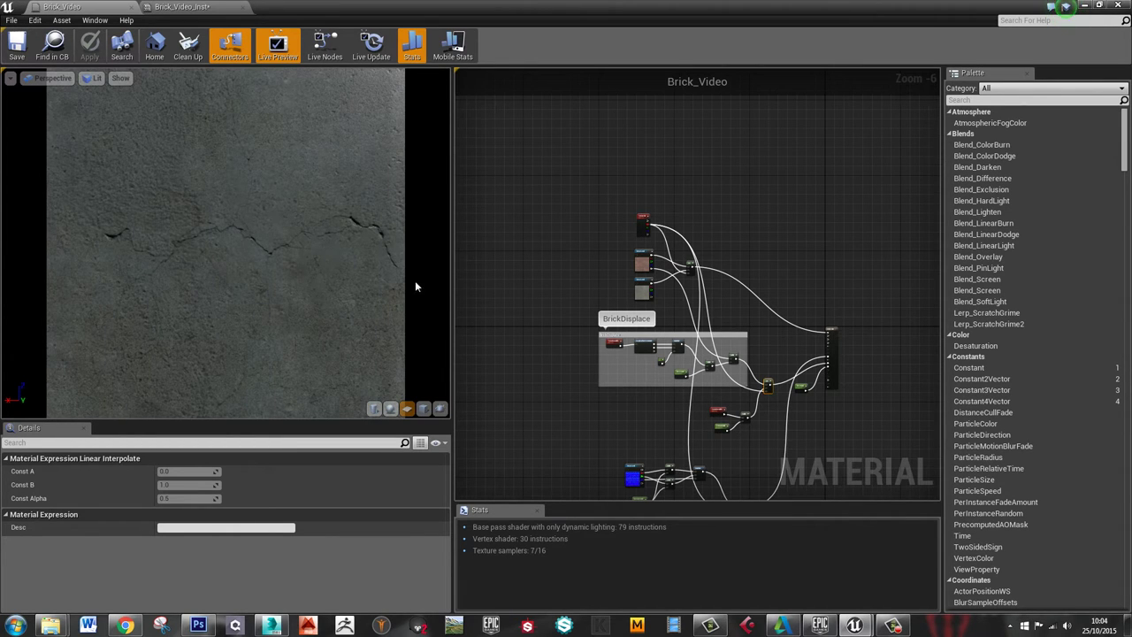
Move the Vertex Color node slightly up and away from the brick Texture Sample
scroll(699, 231, "up", 7)
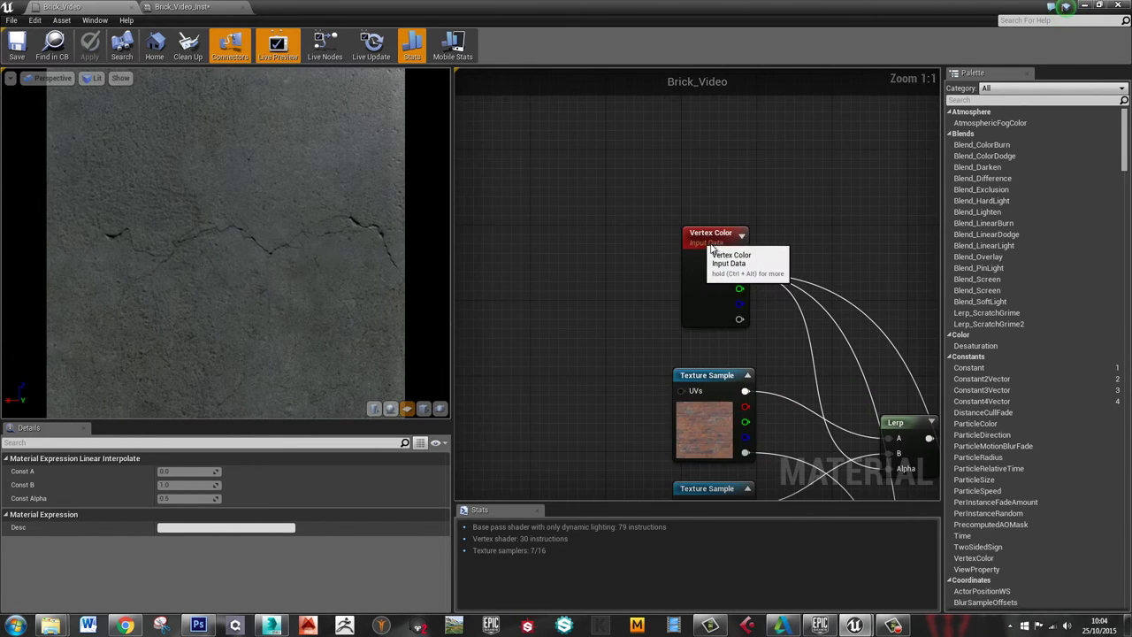
left_click(697, 239)
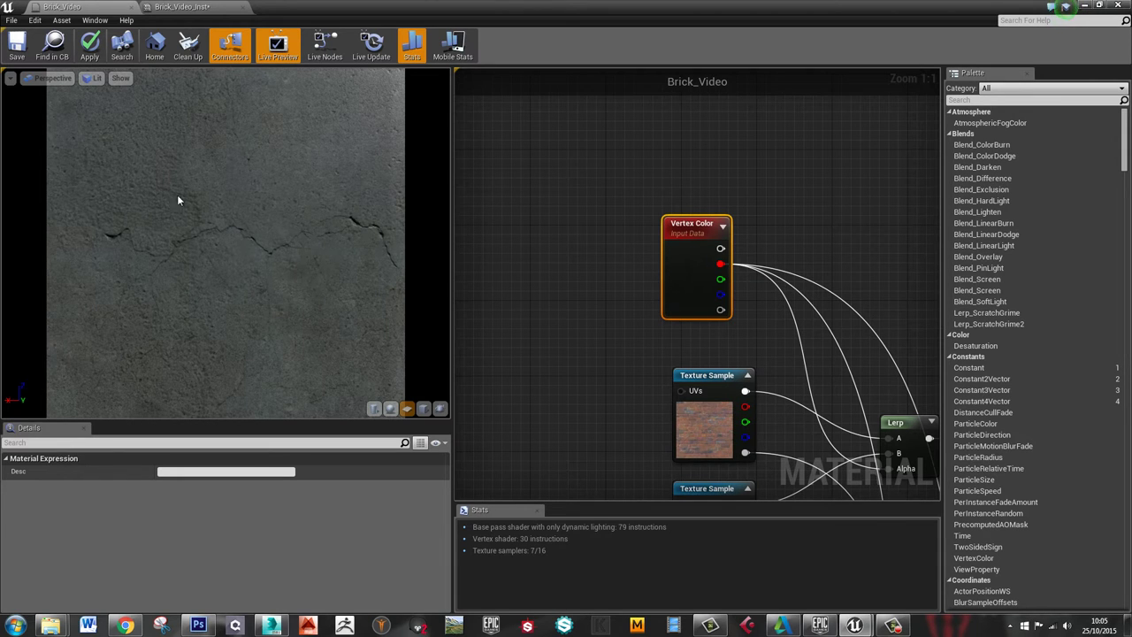
scroll(262, 263, "down", 2)
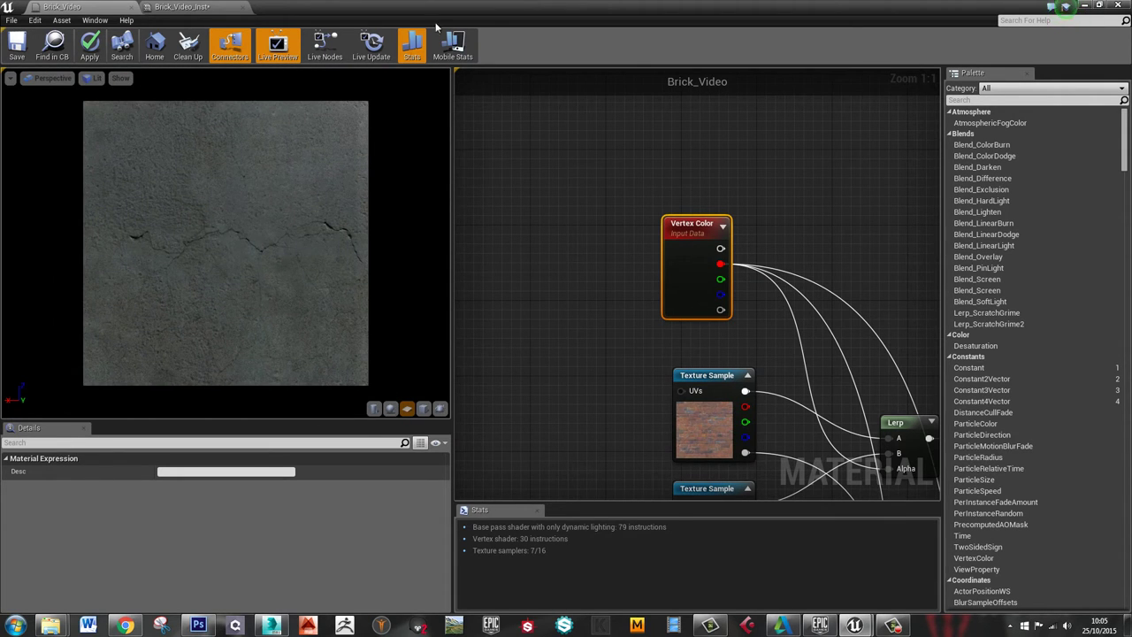
Open the mask_helper texture from the brick folder and examine its black and white areas
left_click_drag(437, 27, 752, 97)
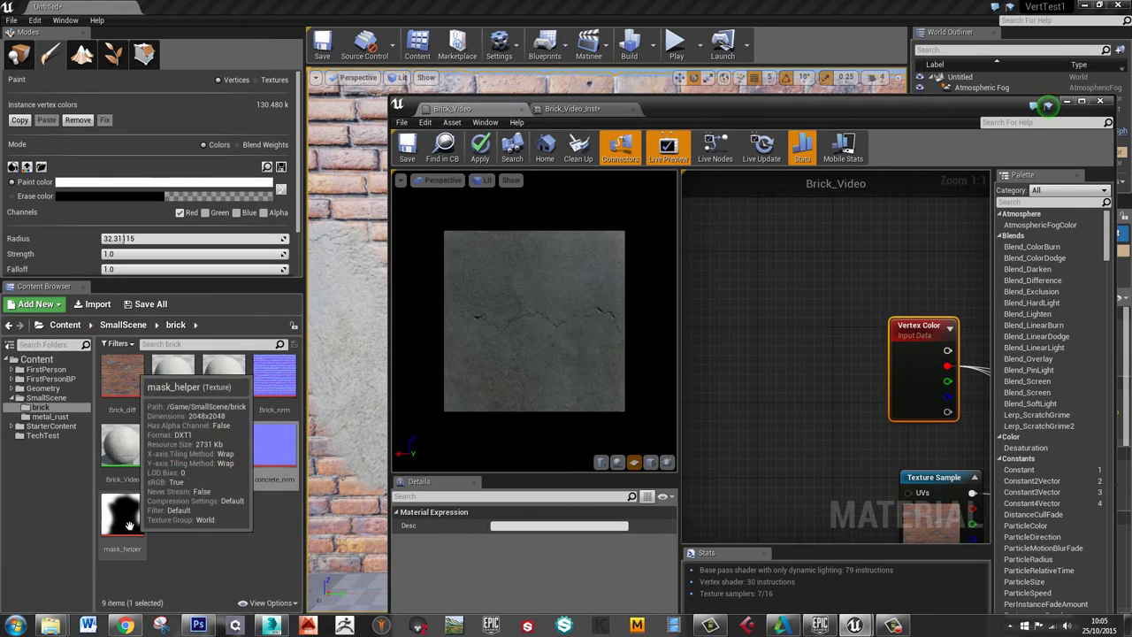
double_click(122, 525)
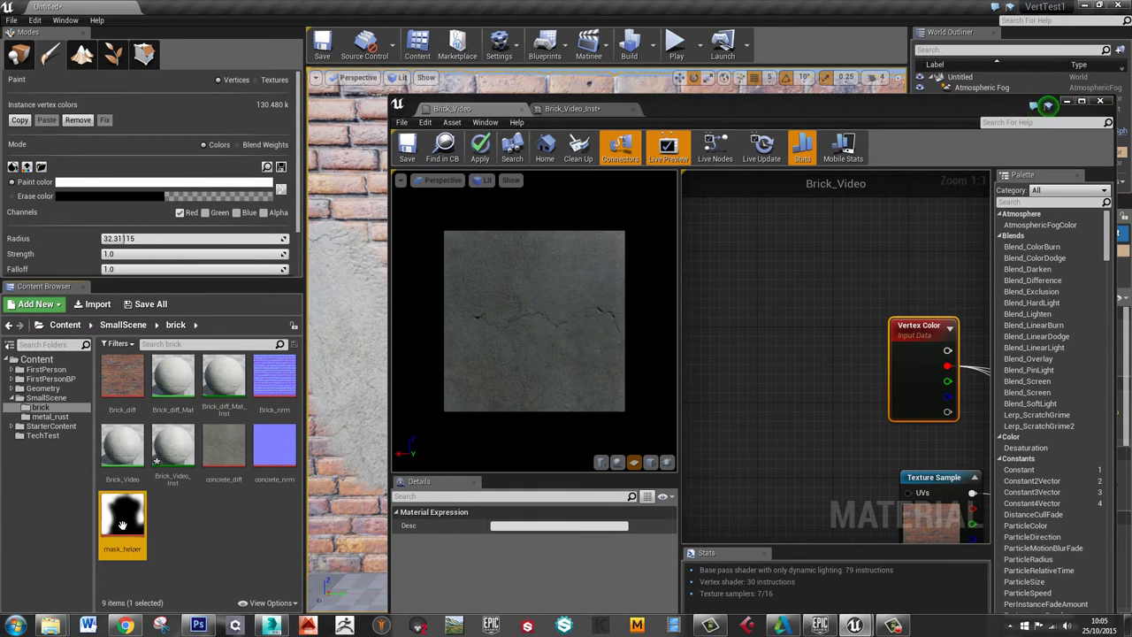
scroll(679, 396, "down", 5)
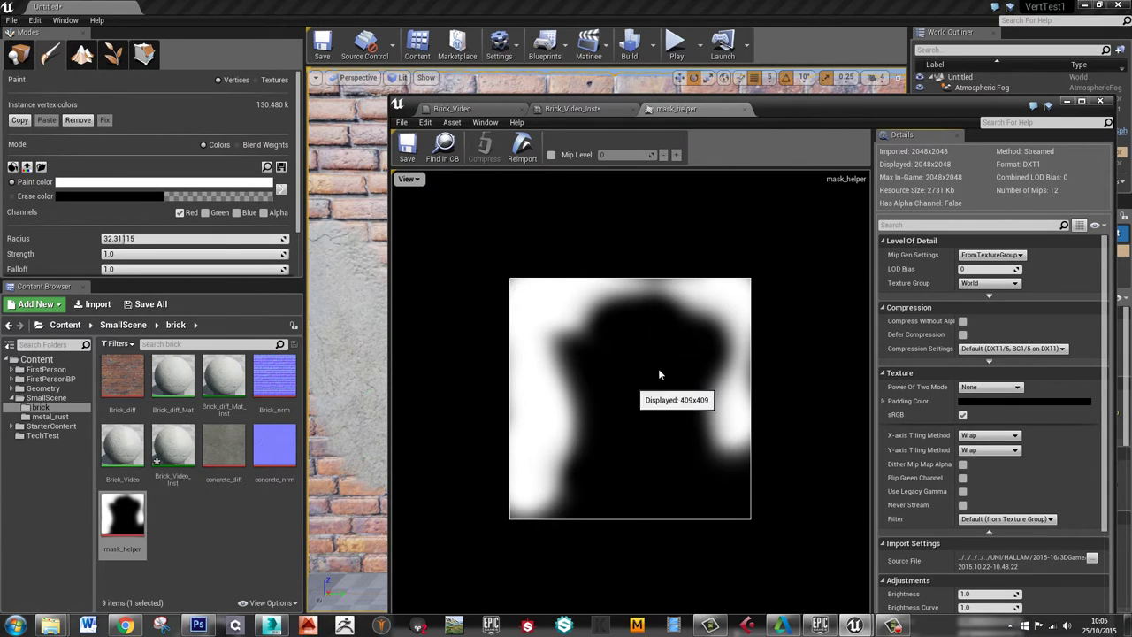
scroll(548, 393, "up", 2)
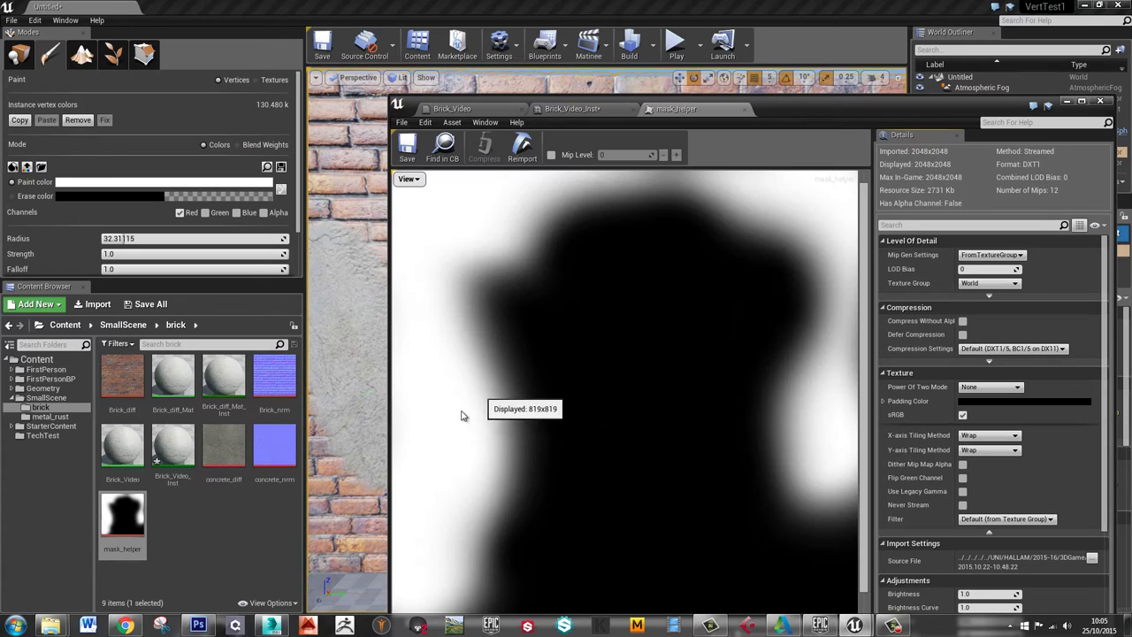
scroll(463, 414, "down", 2)
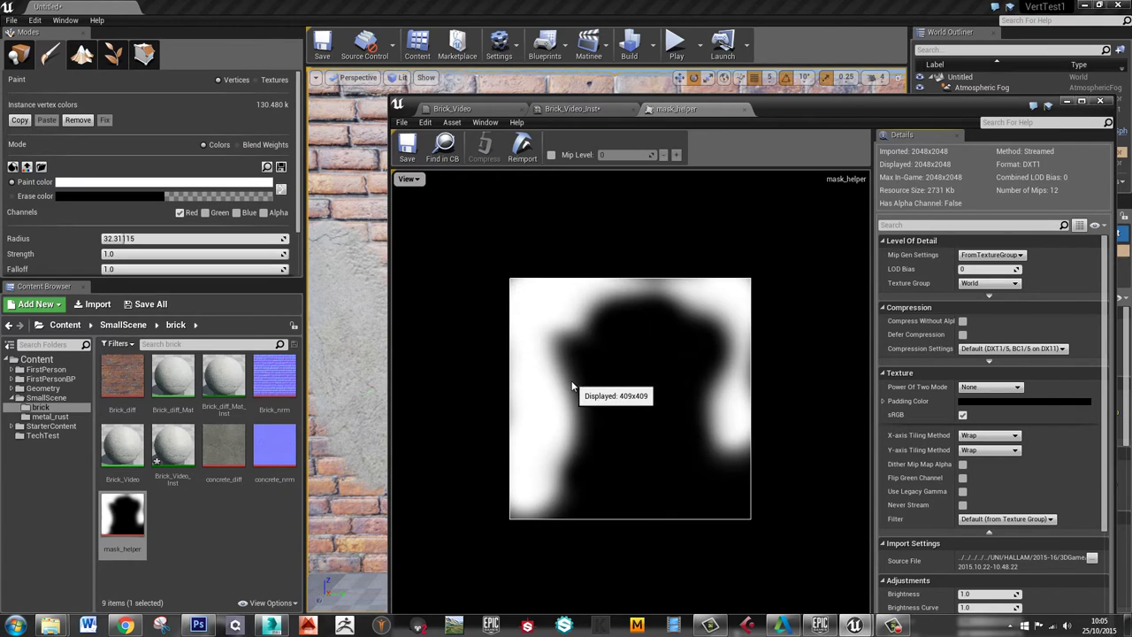
scroll(574, 389, "up", 2)
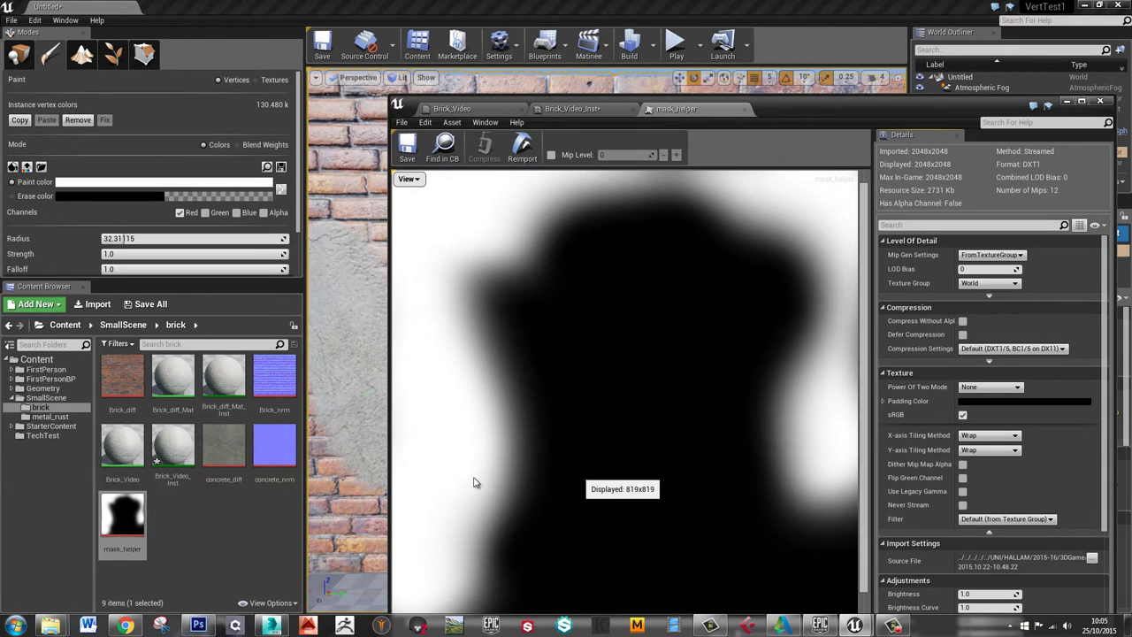
left_click(486, 110)
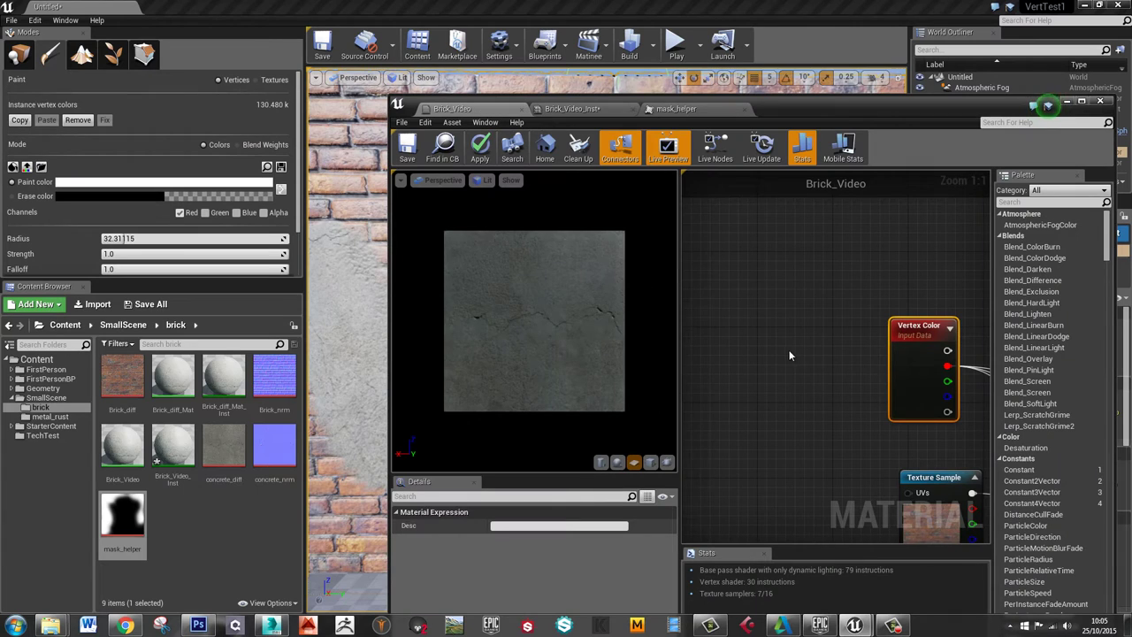
left_click(709, 108)
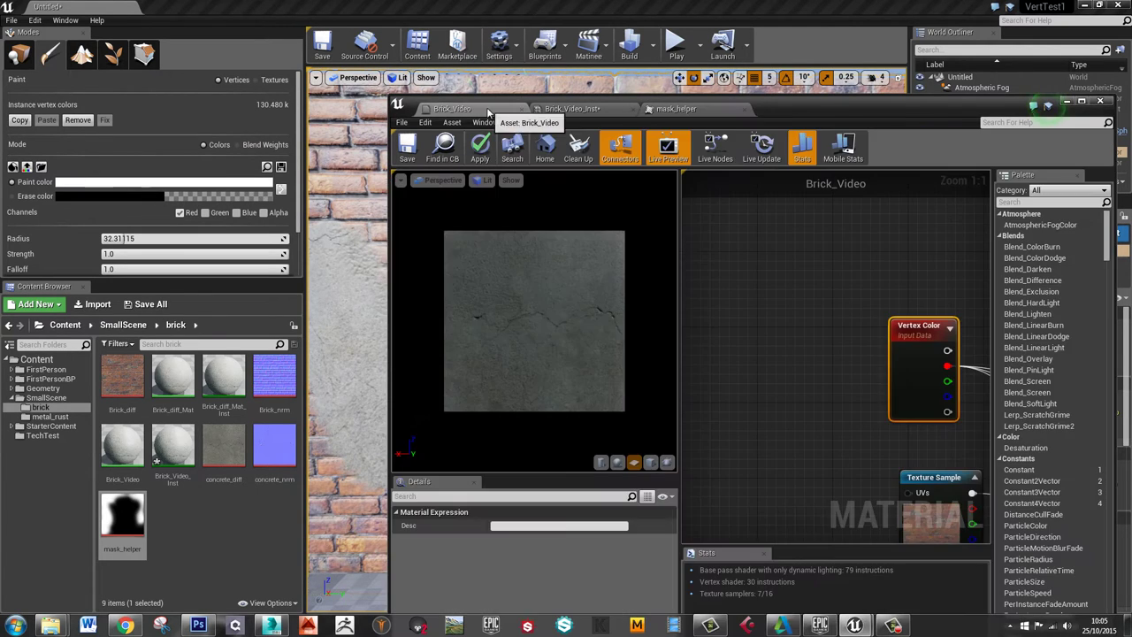
Add mask_helper to the Brick_Video graph as a Texture Sample above Vertex Color, and shift Vertex Color aside
left_click(489, 109)
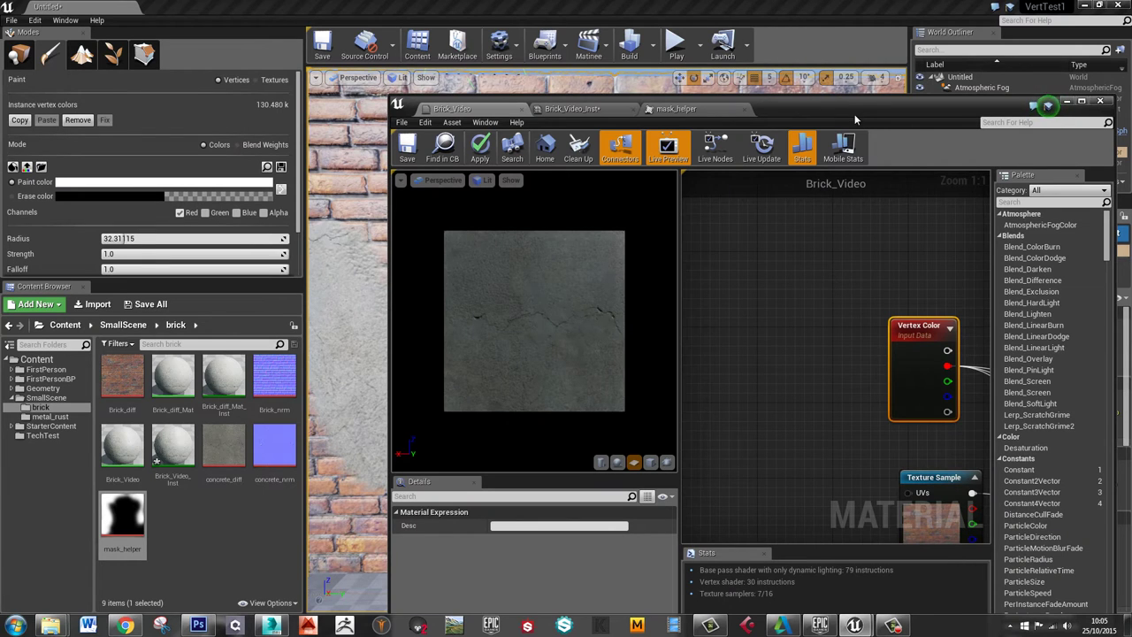
left_click_drag(122, 513, 930, 168)
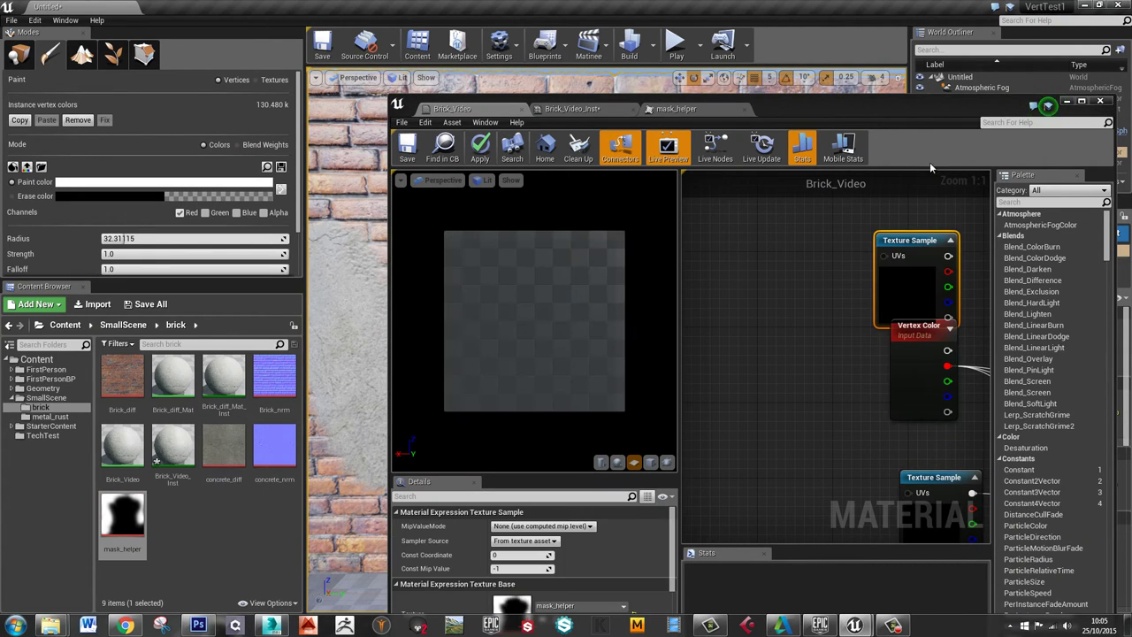
double_click(925, 115)
right_click_drag(712, 292, 614, 282)
left_click_drag(561, 257, 456, 281)
mouse_move(696, 254)
right_mouse_down()
mouse_move(708, 245)
mouse_move(704, 270)
right_mouse_up()
scroll(701, 273, "down", 1)
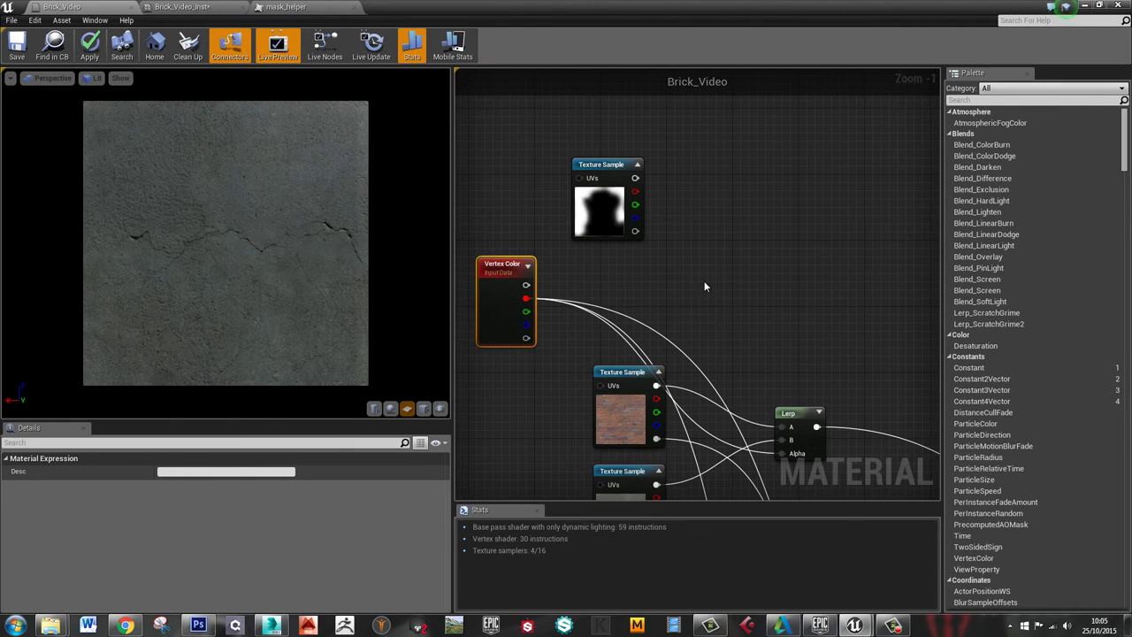
Connect the mask_helper Texture Sample's red output to the Alpha of the Lerp that blends brick and concrete colour
right_click_drag(700, 282, 694, 246)
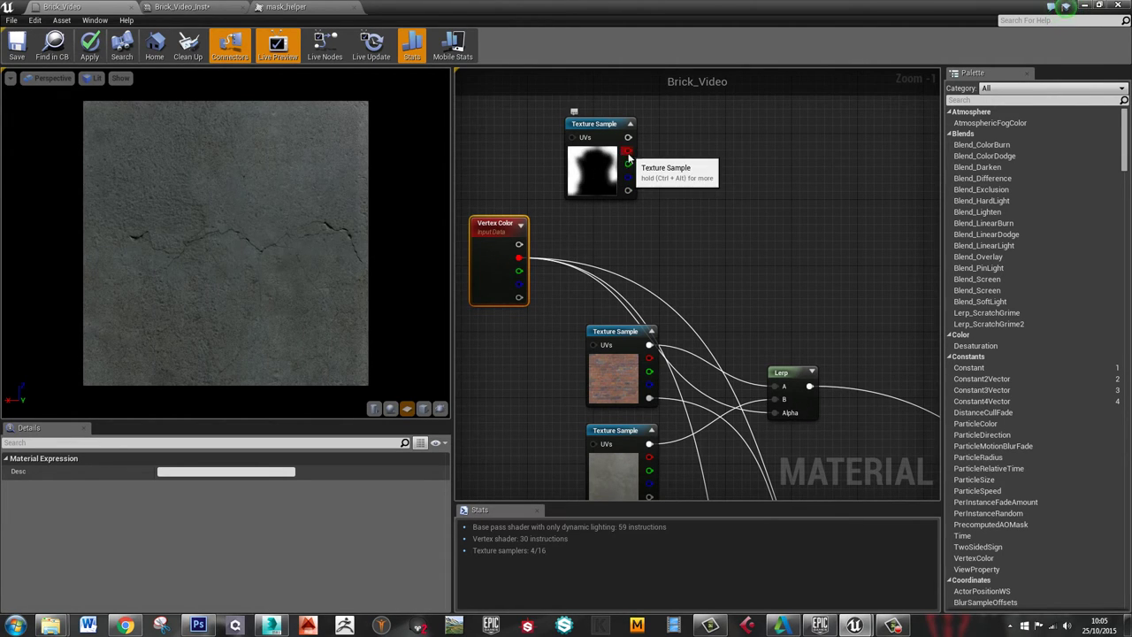
left_click_drag(626, 151, 779, 413)
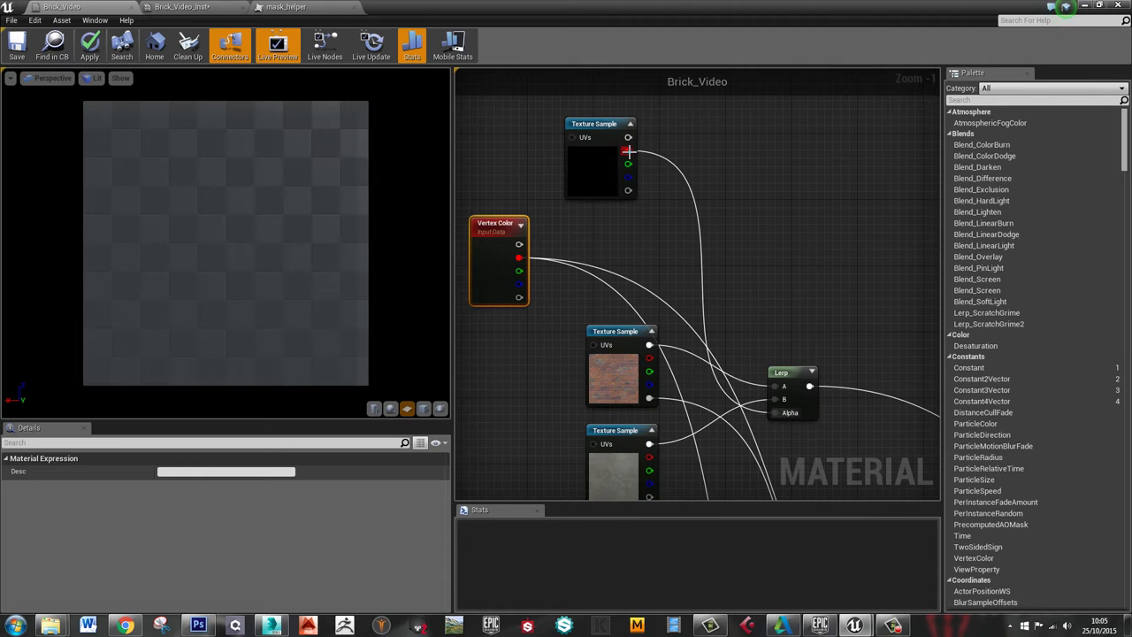
Connect the mask_helper Texture Sample's red output to the Alpha inputs of the displacement Lerp and the normal Lerp
left_click_drag(628, 150, 714, 448)
scroll(714, 448, "down", 3)
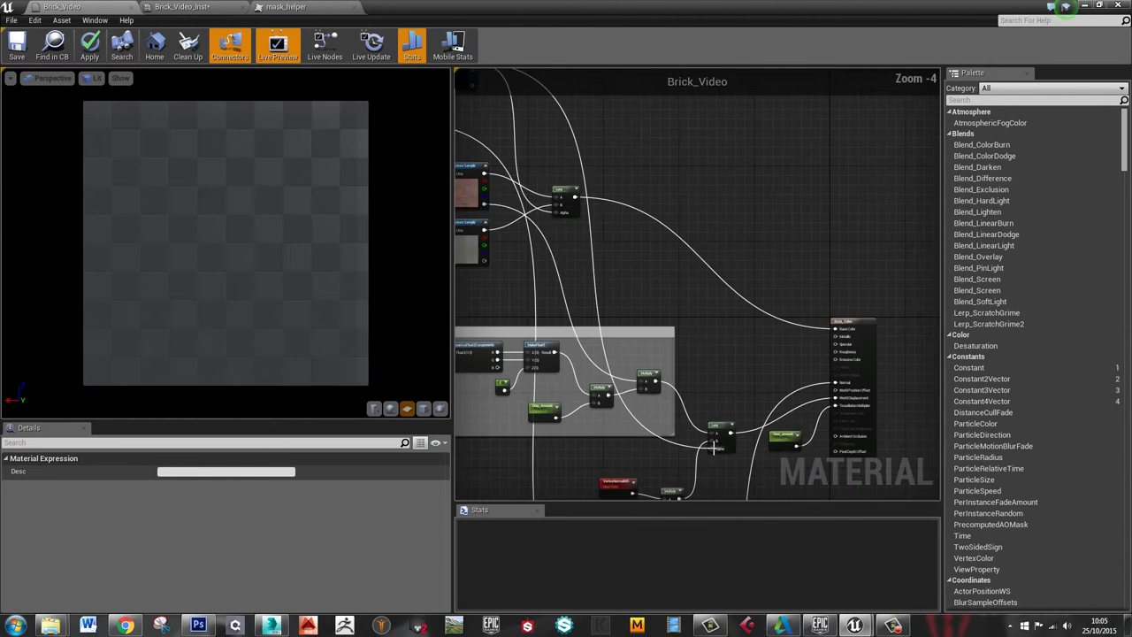
right_click_drag(712, 496, 780, 283)
scroll(730, 358, "down", 1)
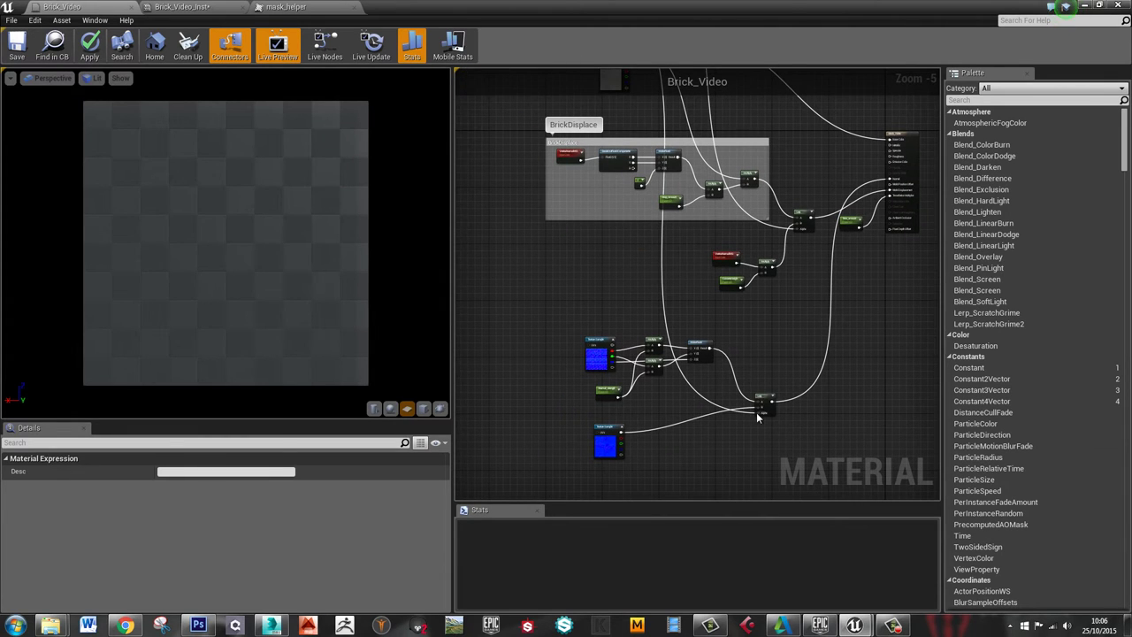
left_click_drag(757, 413, 618, 184)
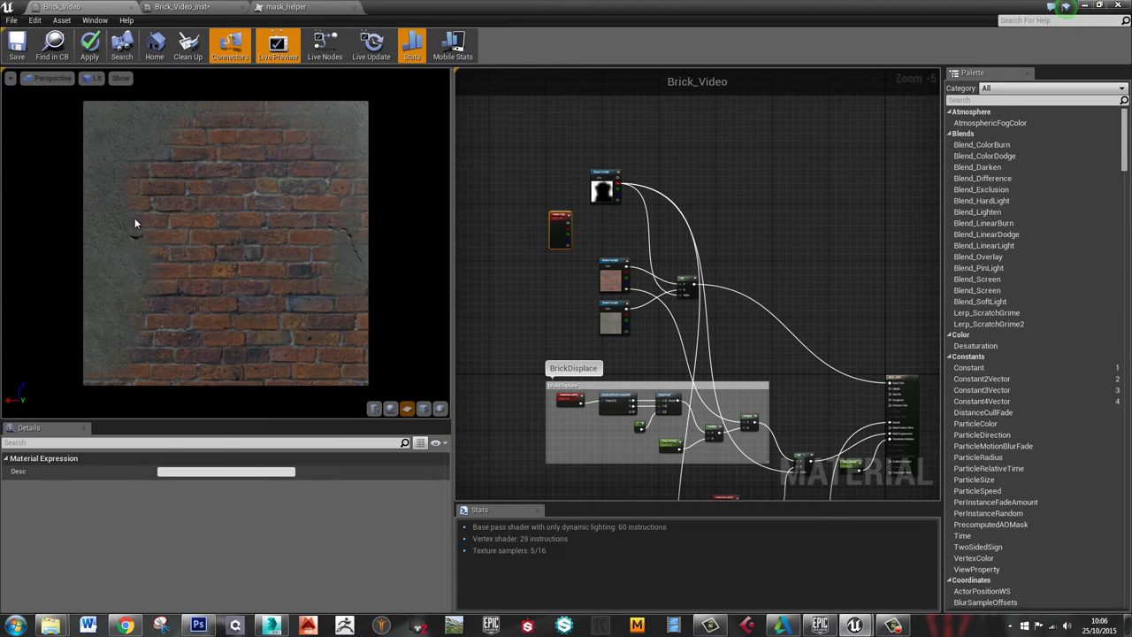
mouse_move(175, 222)
left_mouse_down()
mouse_move(203, 226)
mouse_move(172, 227)
left_mouse_up()
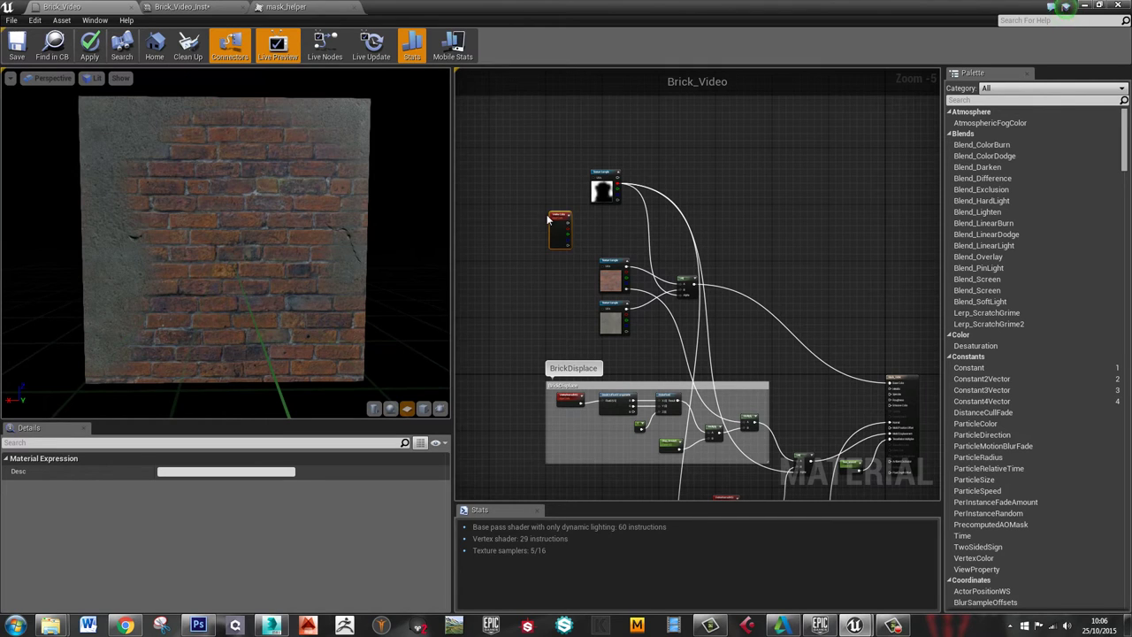
Shift Vertex Color further aside, duplicate the Brick_diff Texture Sample and place the copy above the mask_helper Texture Sample
left_click_drag(548, 220, 478, 219)
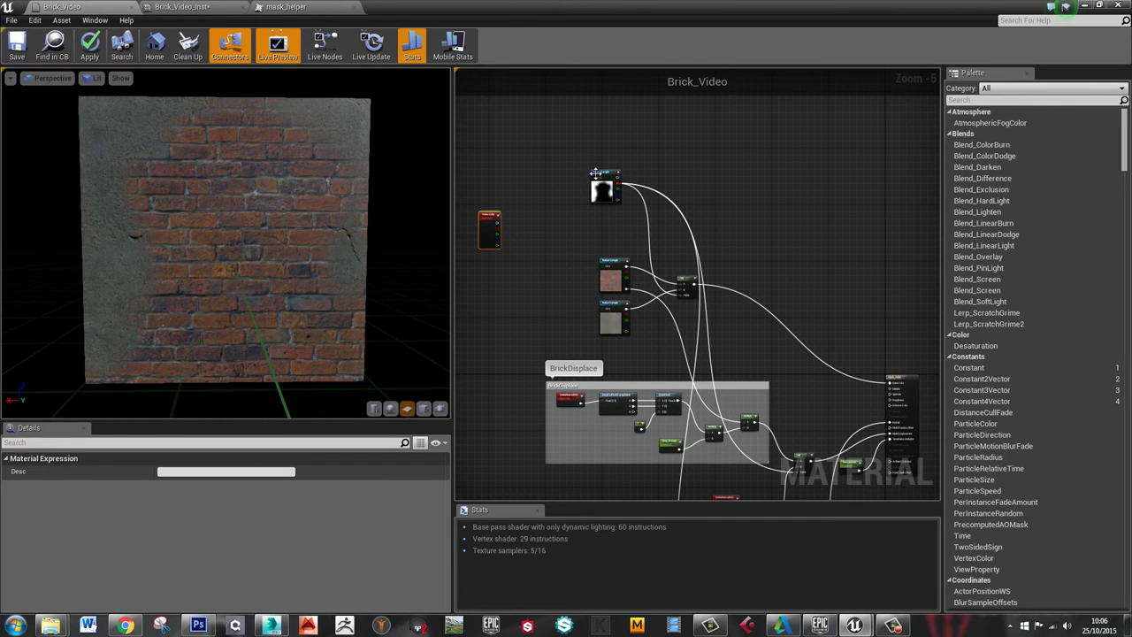
left_click_drag(596, 173, 587, 174)
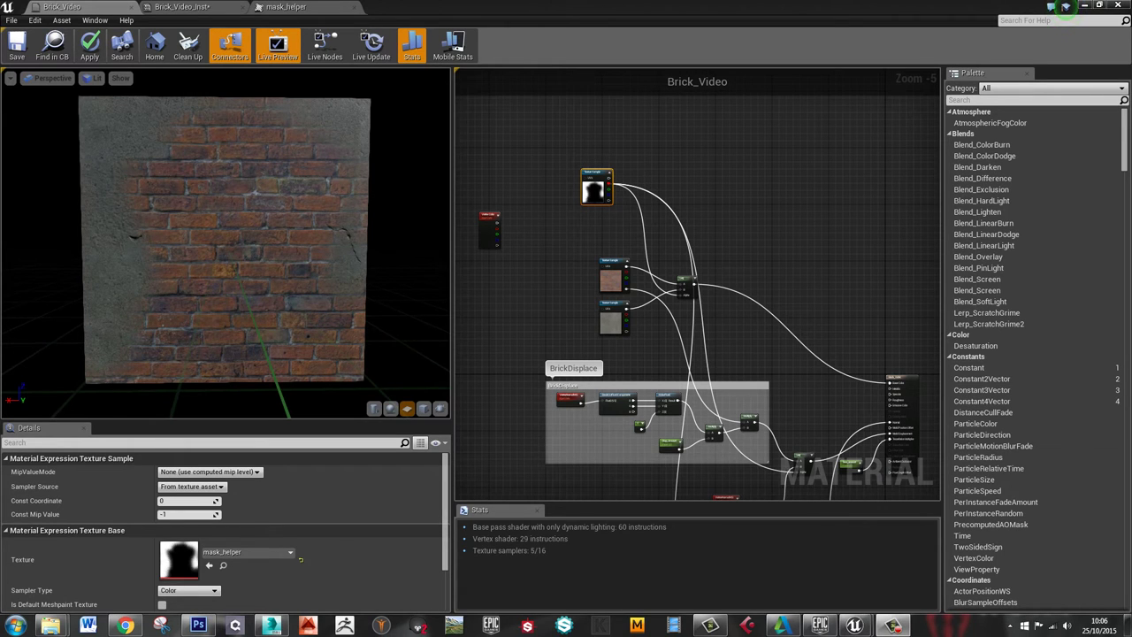
left_click(616, 263)
key("ctrl+w")
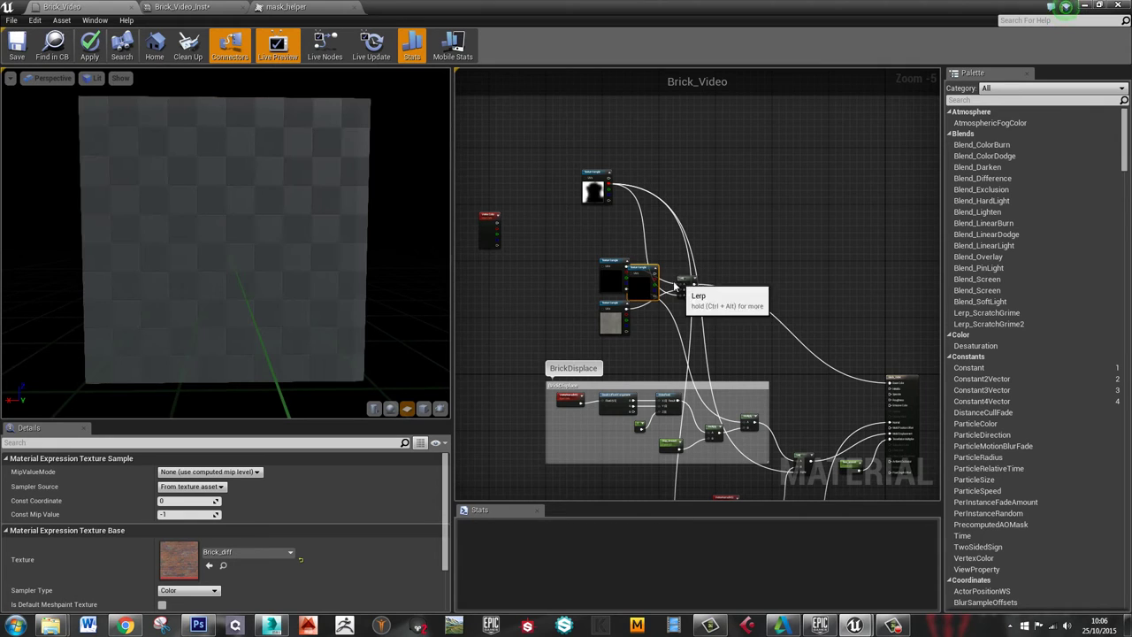
left_click_drag(649, 280, 604, 135)
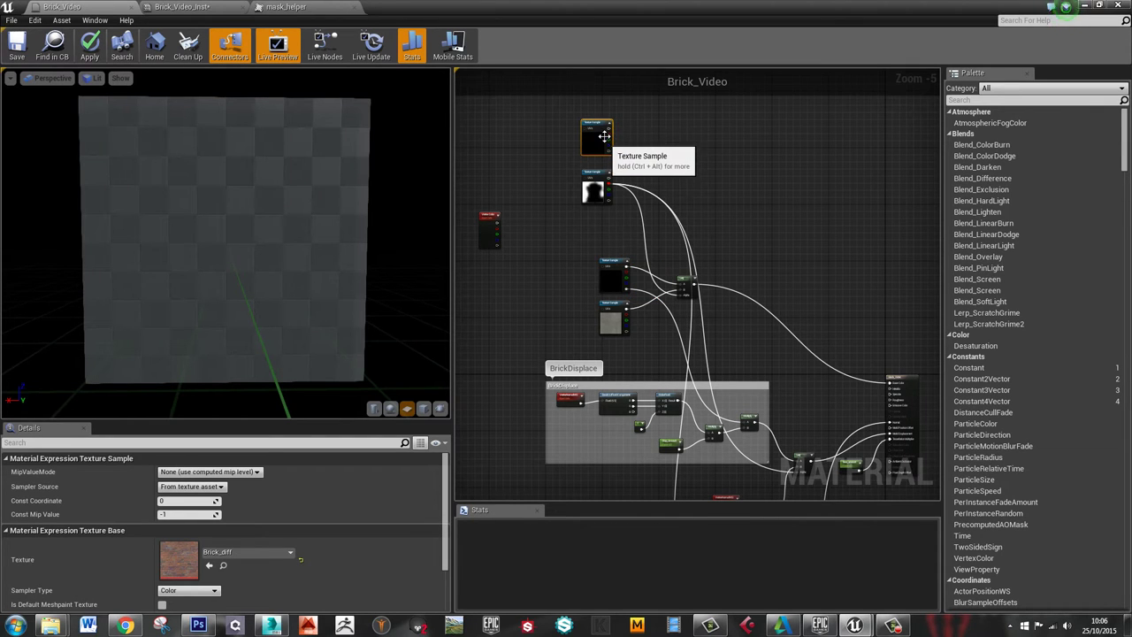
scroll(605, 136, "up", 3)
right_click_drag(627, 177, 662, 233)
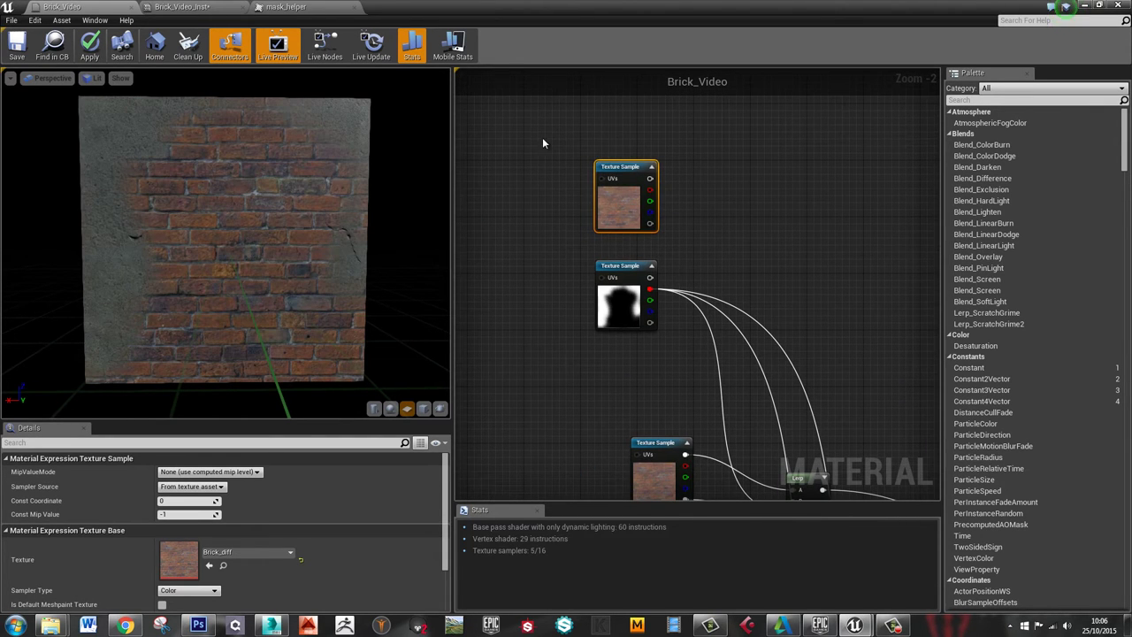
Move the Brick_diff copy and mask_helper Texture Samples up together, and nudge the Brick_diff copy closer to mask_helper
left_click(629, 262, "shift")
left_click_drag(629, 262, 622, 212)
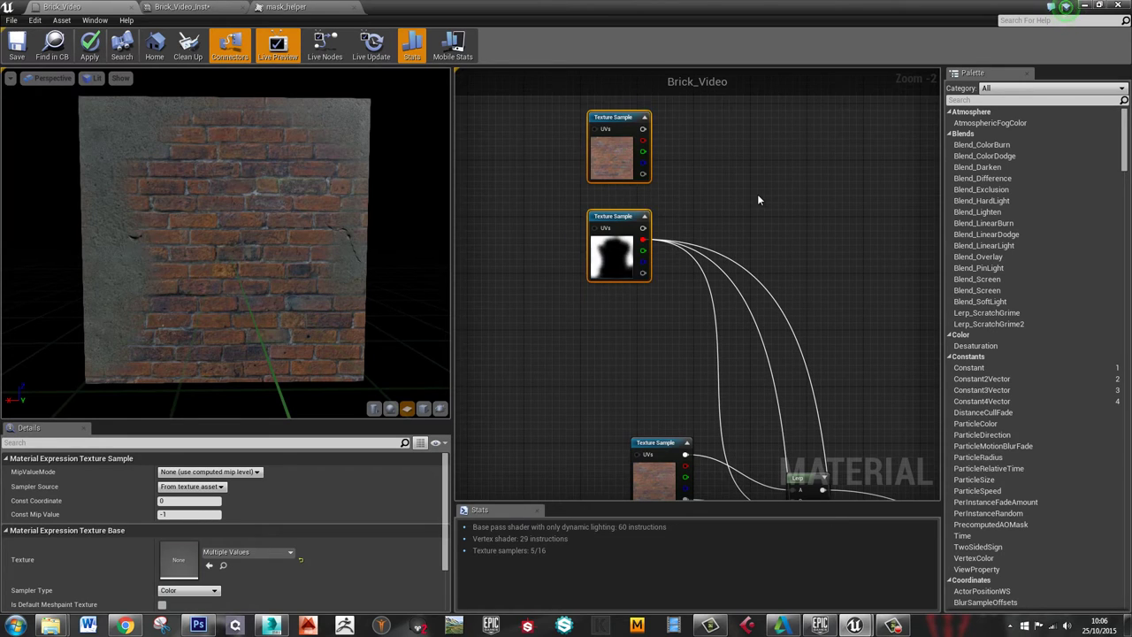
left_click(473, 252)
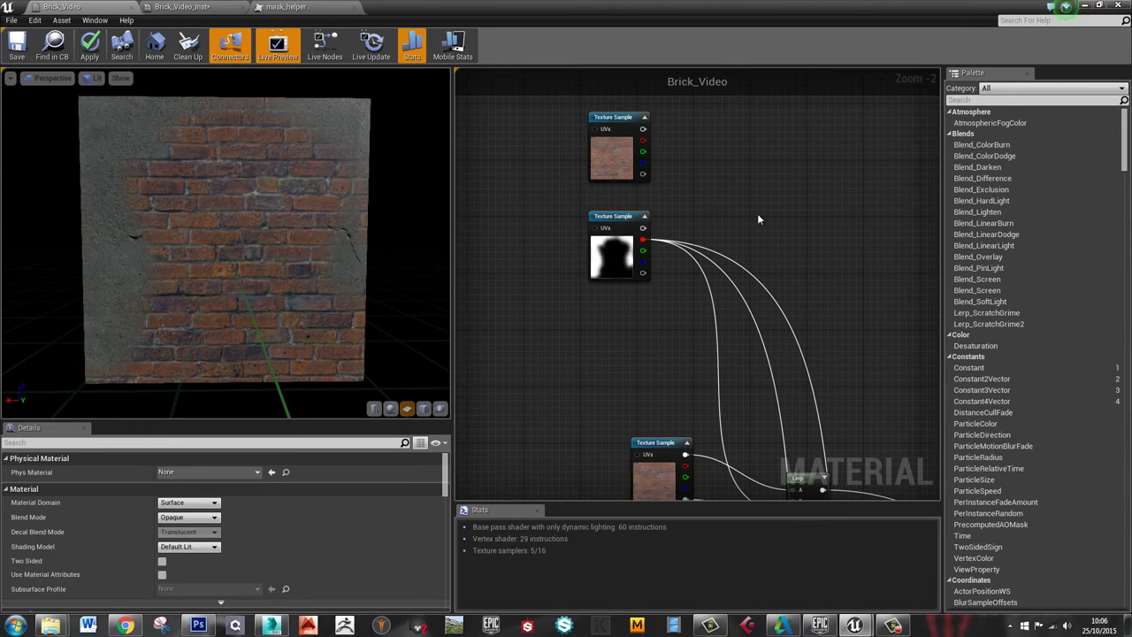
left_click_drag(609, 164, 611, 171)
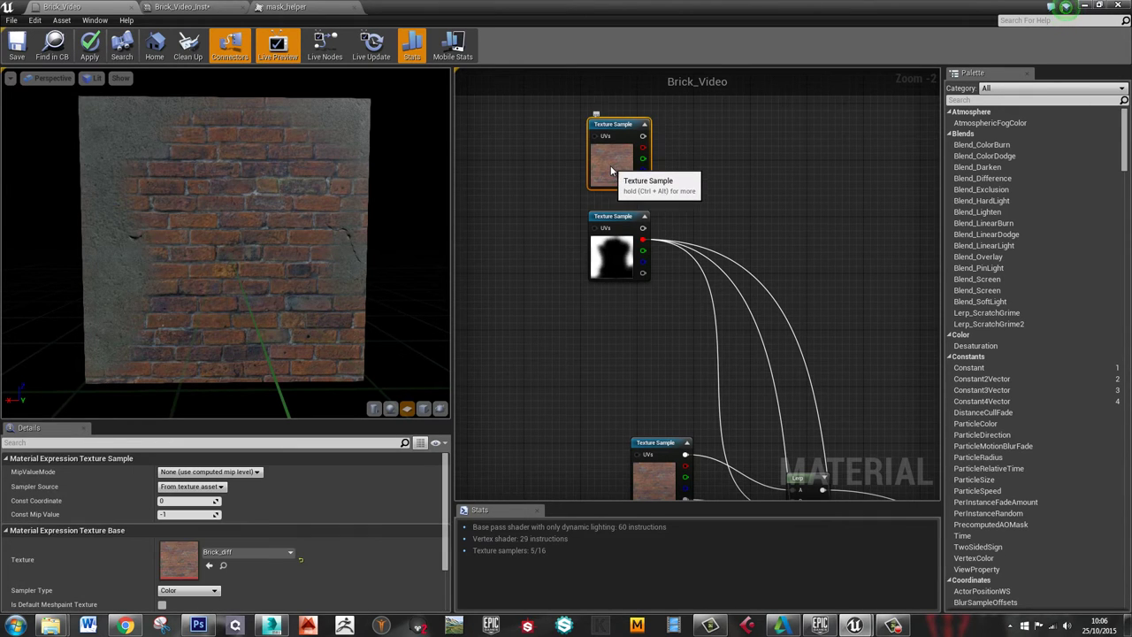
left_click(779, 177)
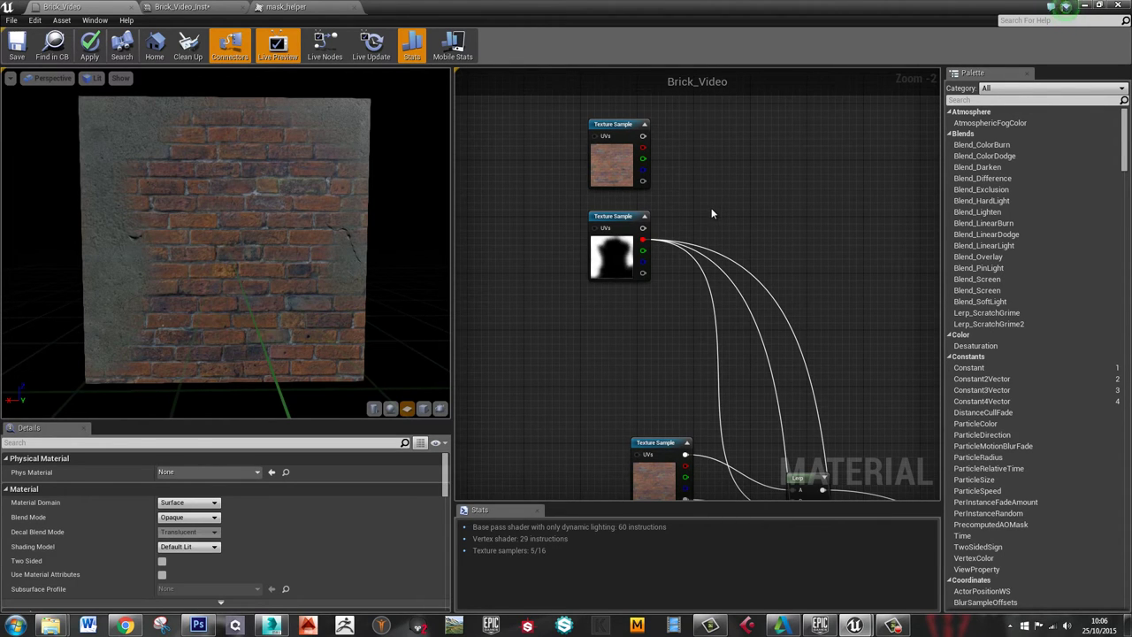
Add a Multiply node with the Brick_diff copy's alpha in A and mask_helper's red output in B
key("m")
left_click(690, 188)
left_click_drag(712, 195, 729, 189)
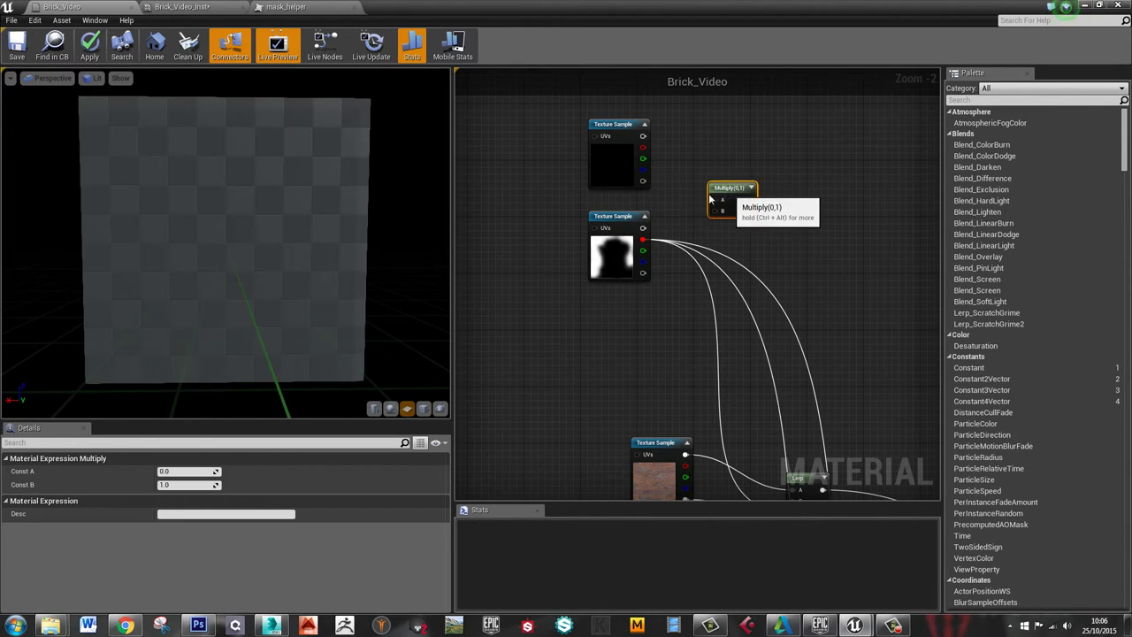
left_click_drag(643, 181, 727, 203)
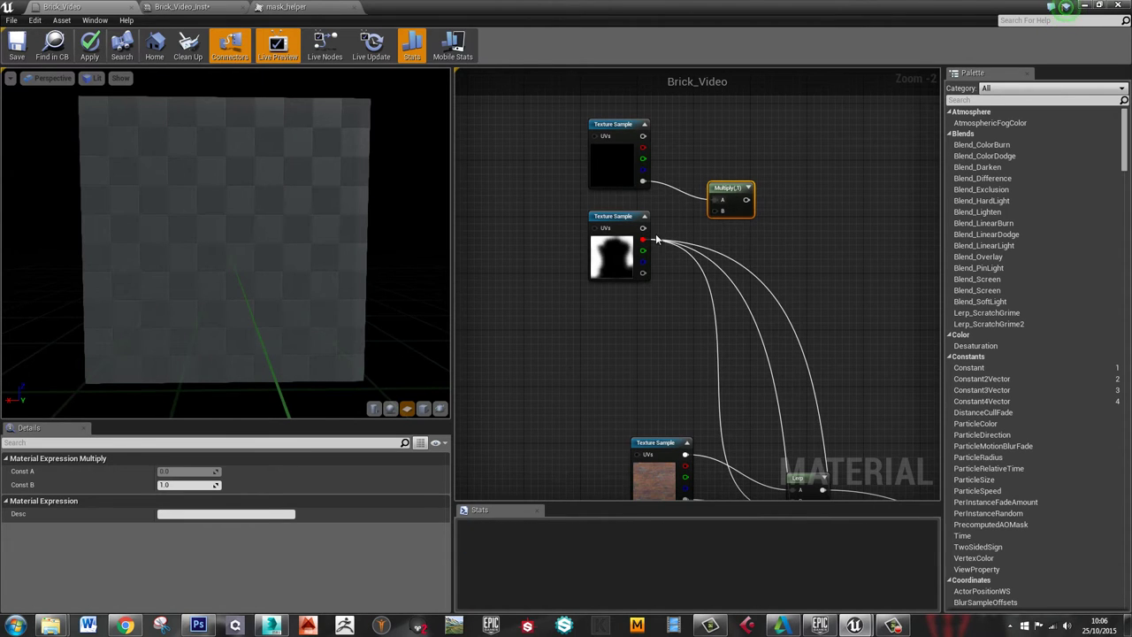
left_click_drag(643, 239, 715, 210)
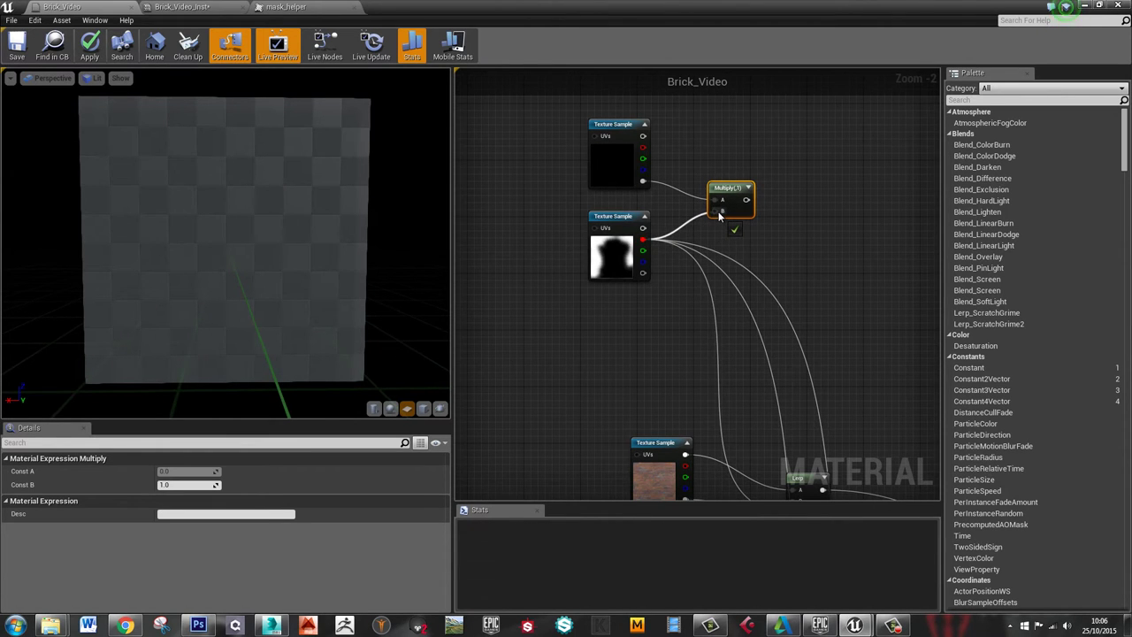
Preview the Multiply node on the plane and examine how the mask combines with the brick heights
right_click(733, 185)
left_click(772, 195)
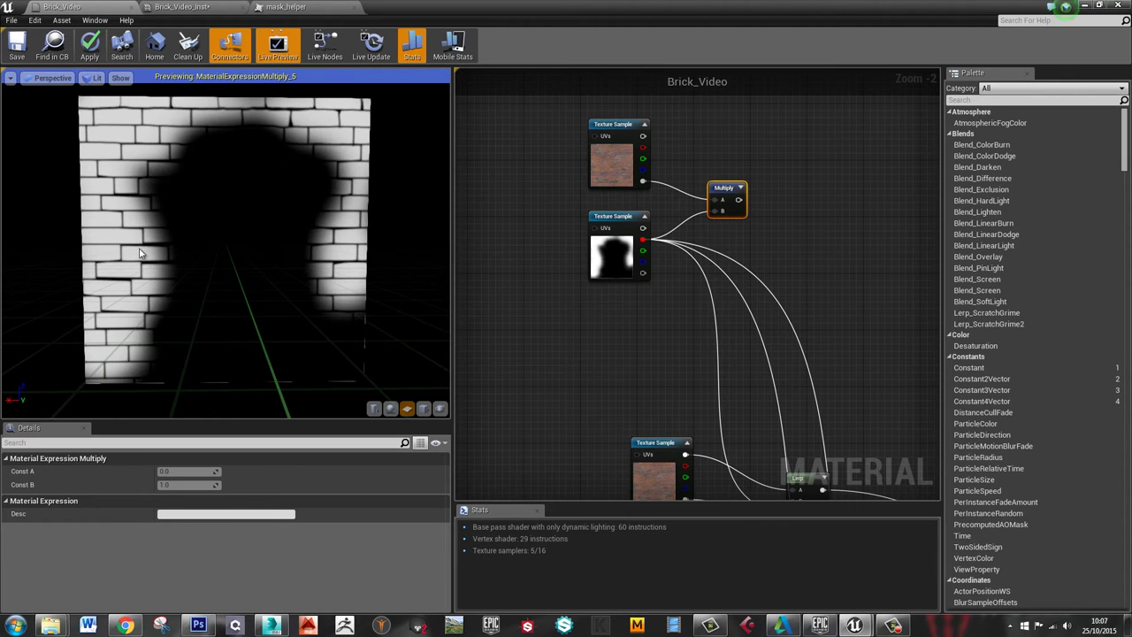
scroll(155, 239, "up", 3)
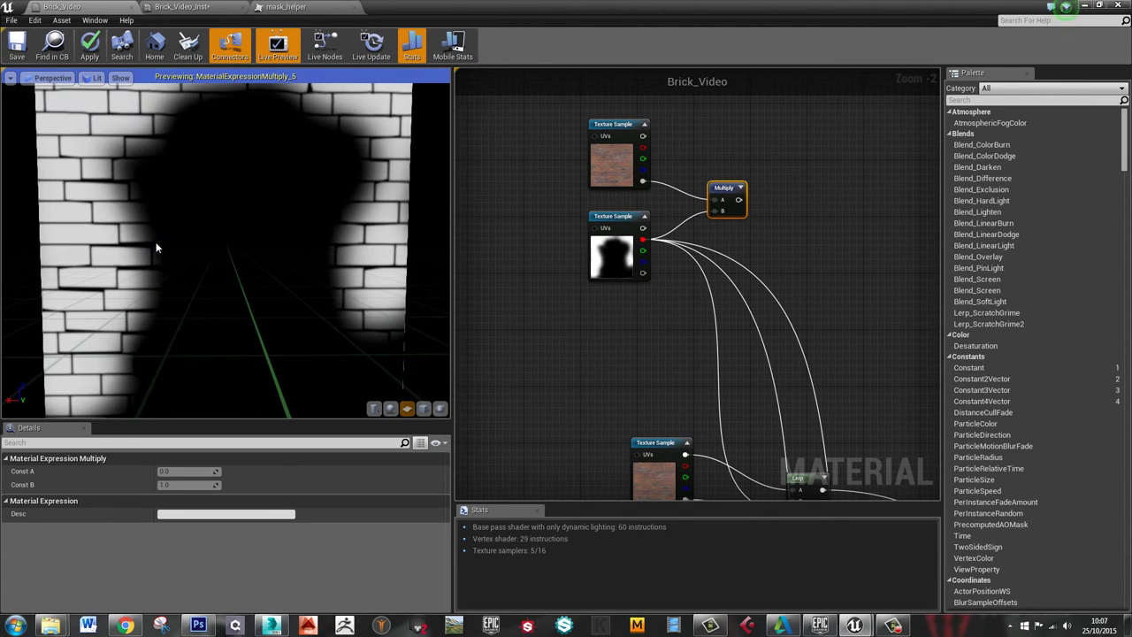
left_click_drag(115, 239, 97, 258)
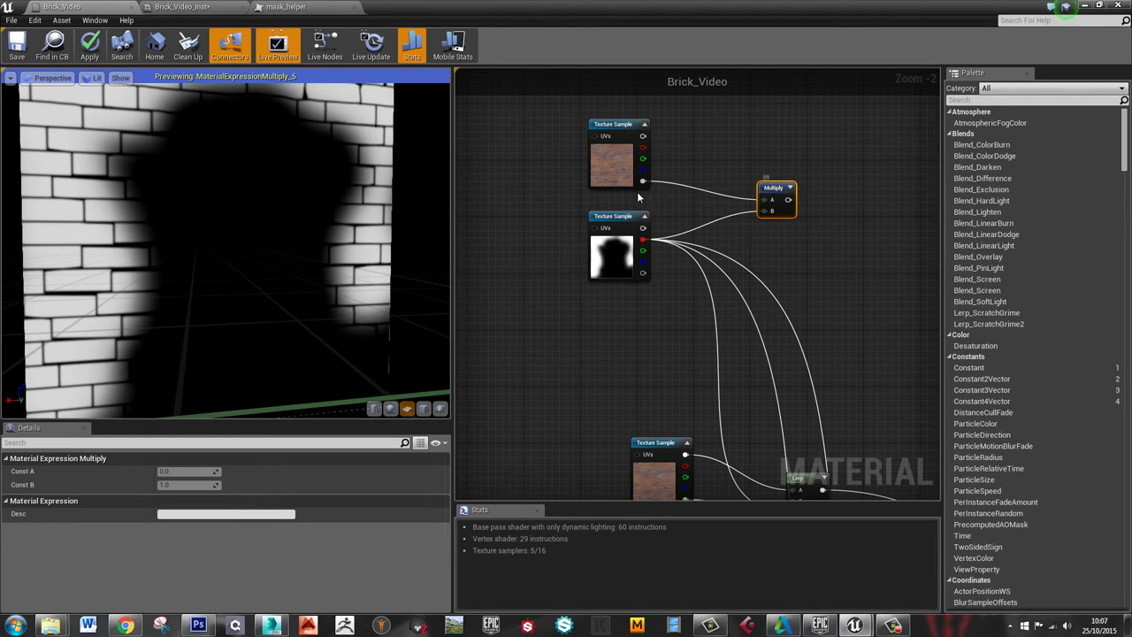
Insert a OneMinus node between the Brick_diff copy's alpha output and the Multiply node's A input
left_click_drag(644, 180, 701, 178)
type("onemi")
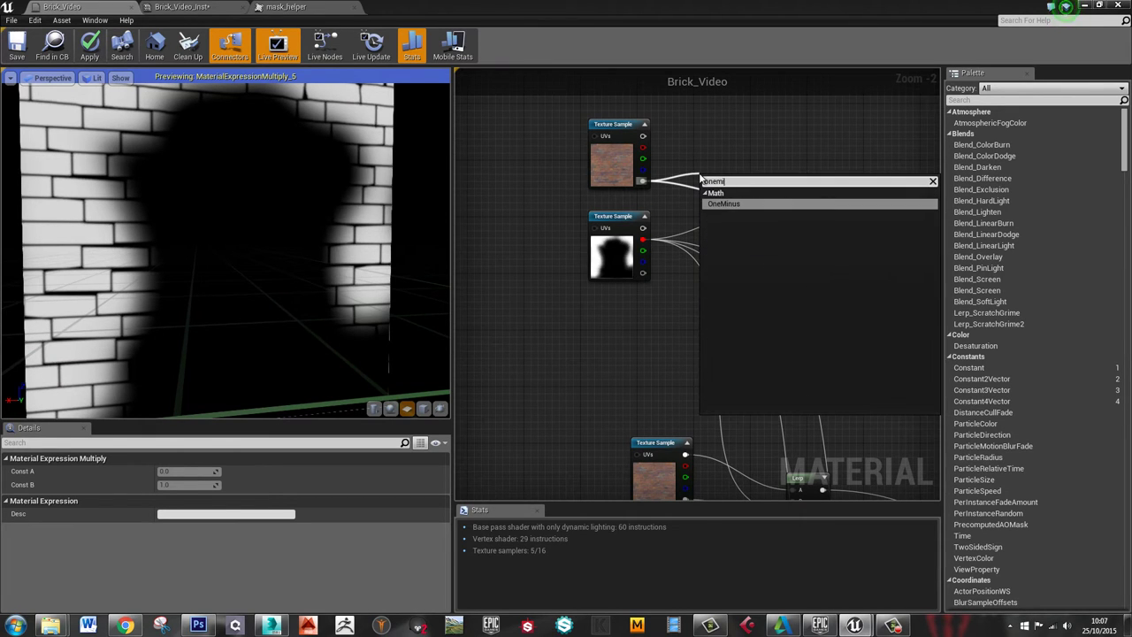
key("Return")
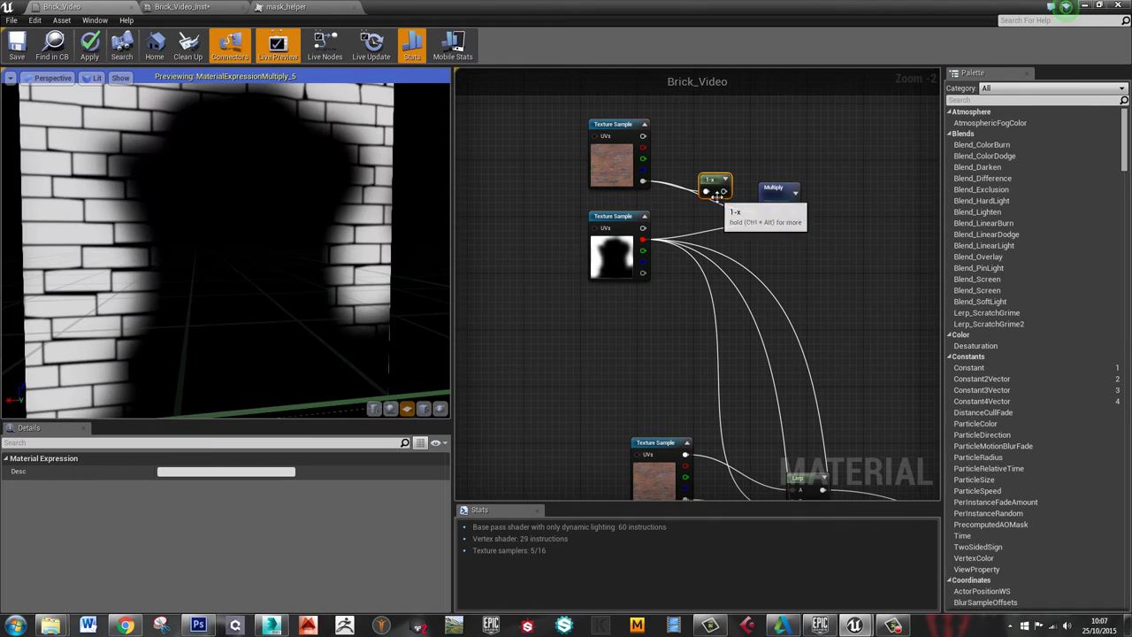
left_click_drag(722, 190, 766, 213)
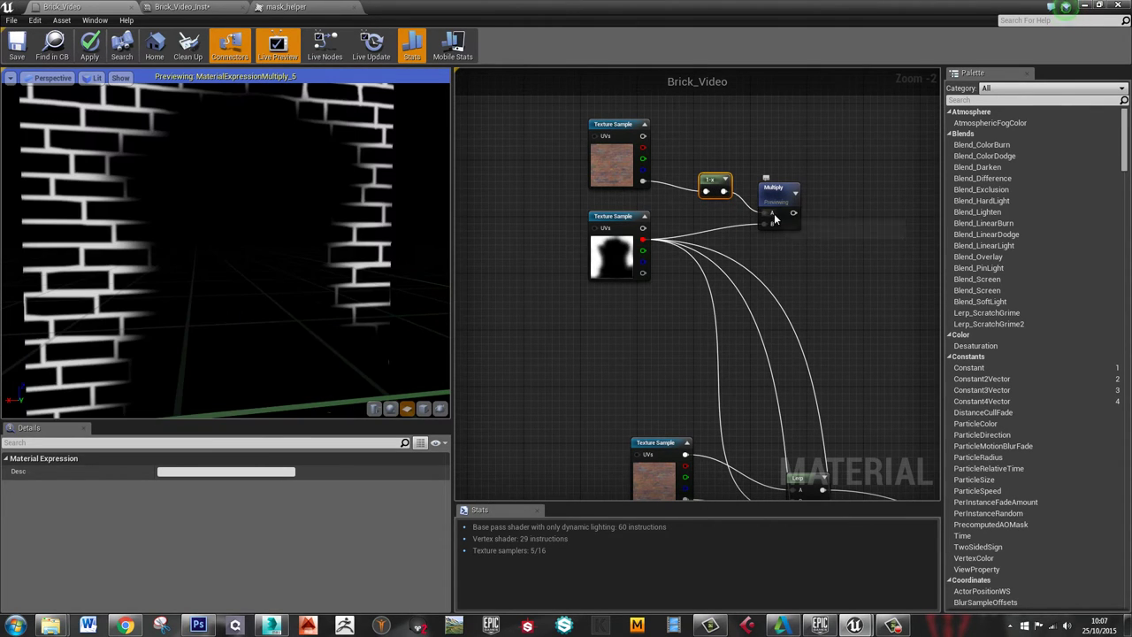
scroll(275, 269, "down", 2)
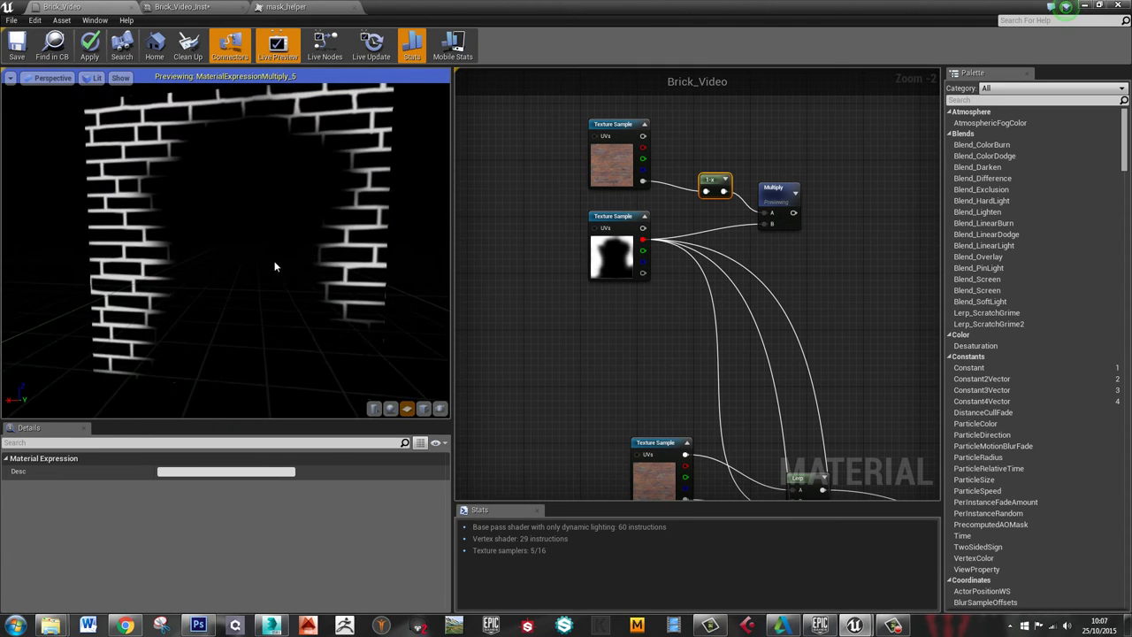
left_click_drag(275, 266, 260, 234)
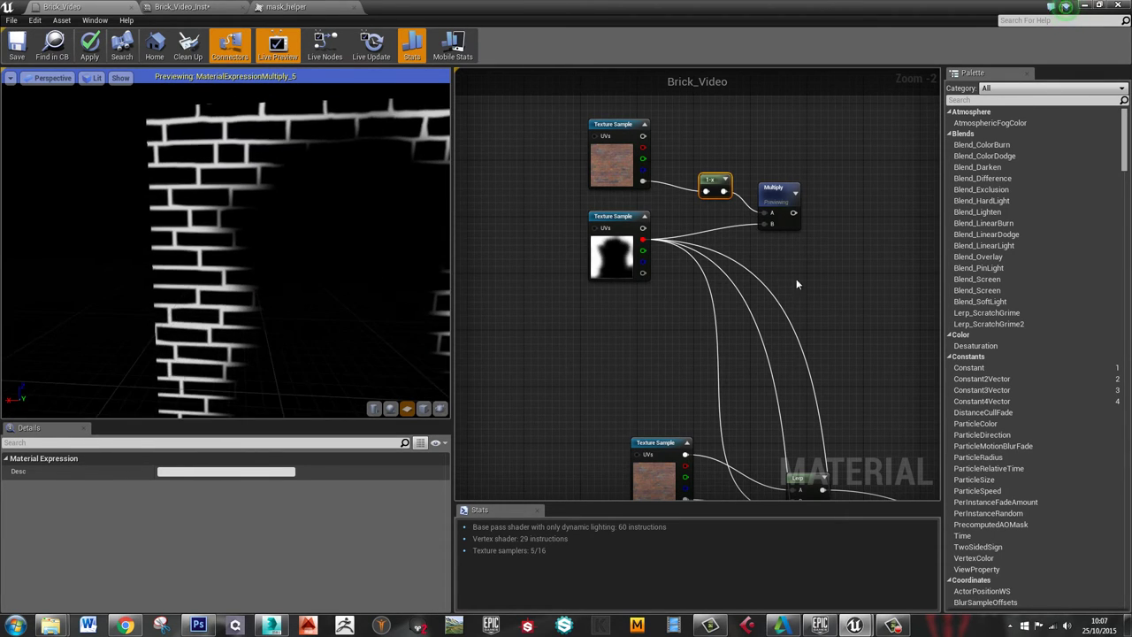
Move mask_helper down slightly, feed its red output into the Base of a new Power node, and preview that node
right_click_drag(821, 328, 771, 359)
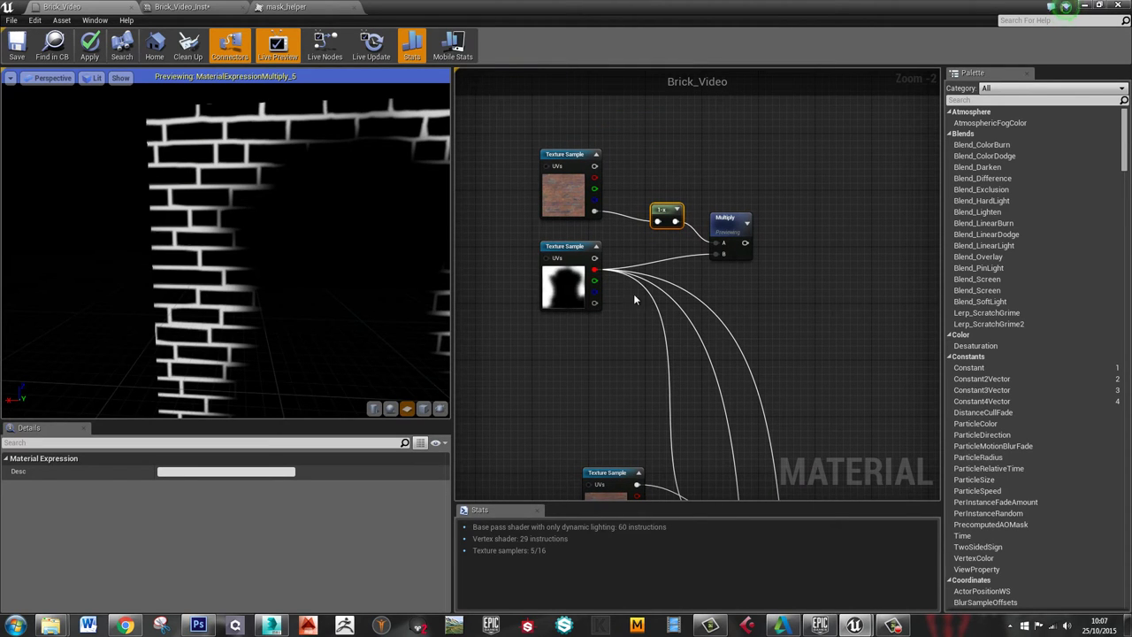
left_click(574, 257)
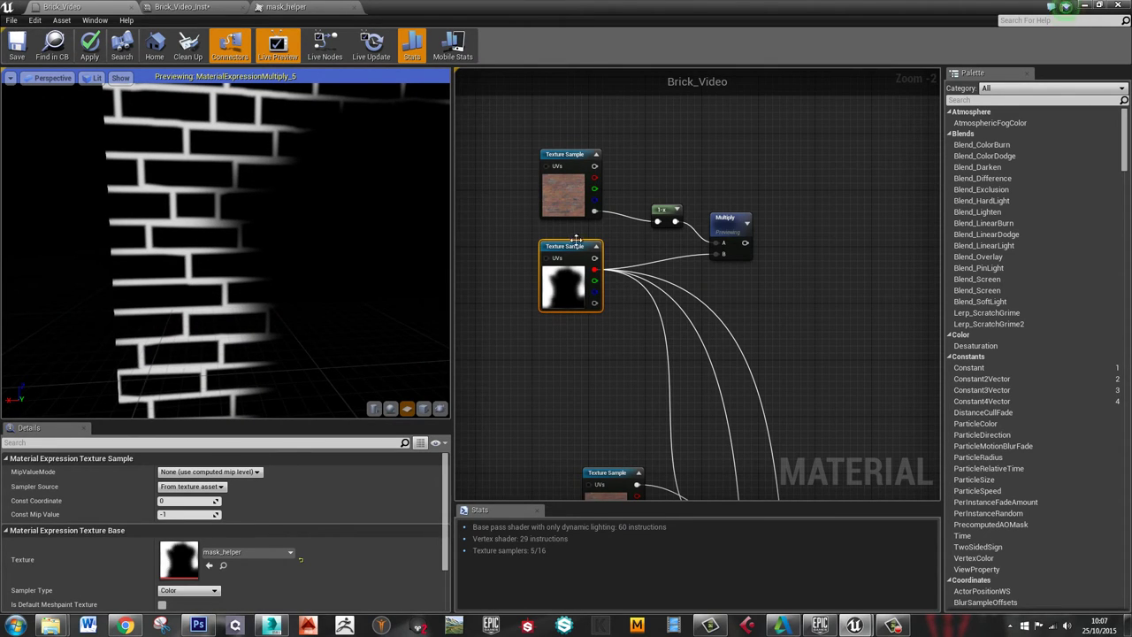
left_click_drag(580, 246, 691, 297)
type("power")
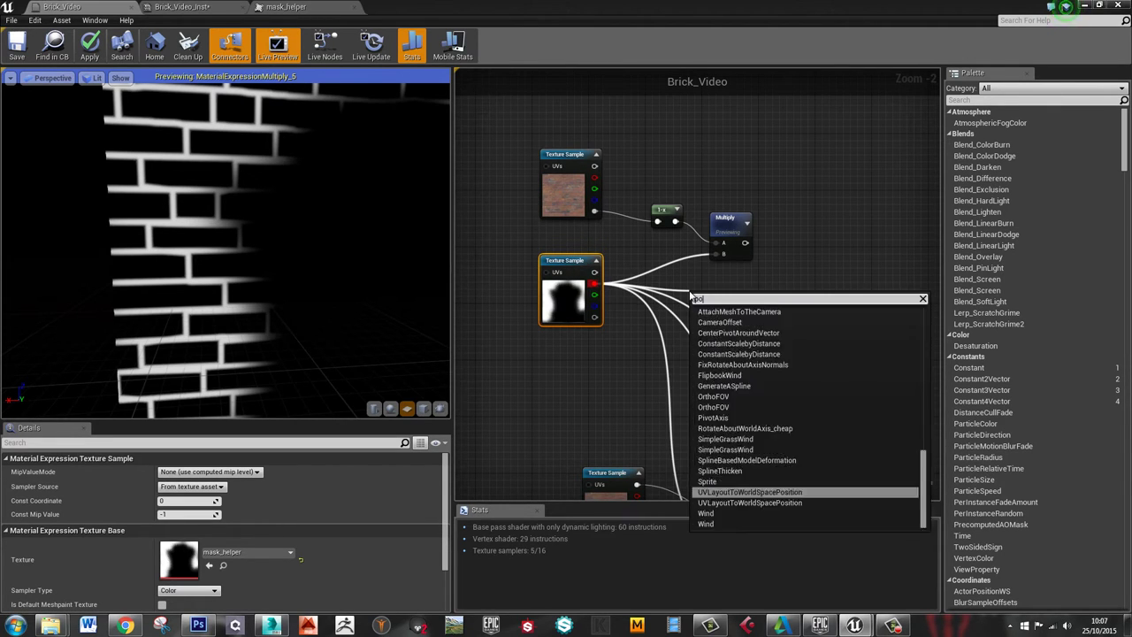
key("Return")
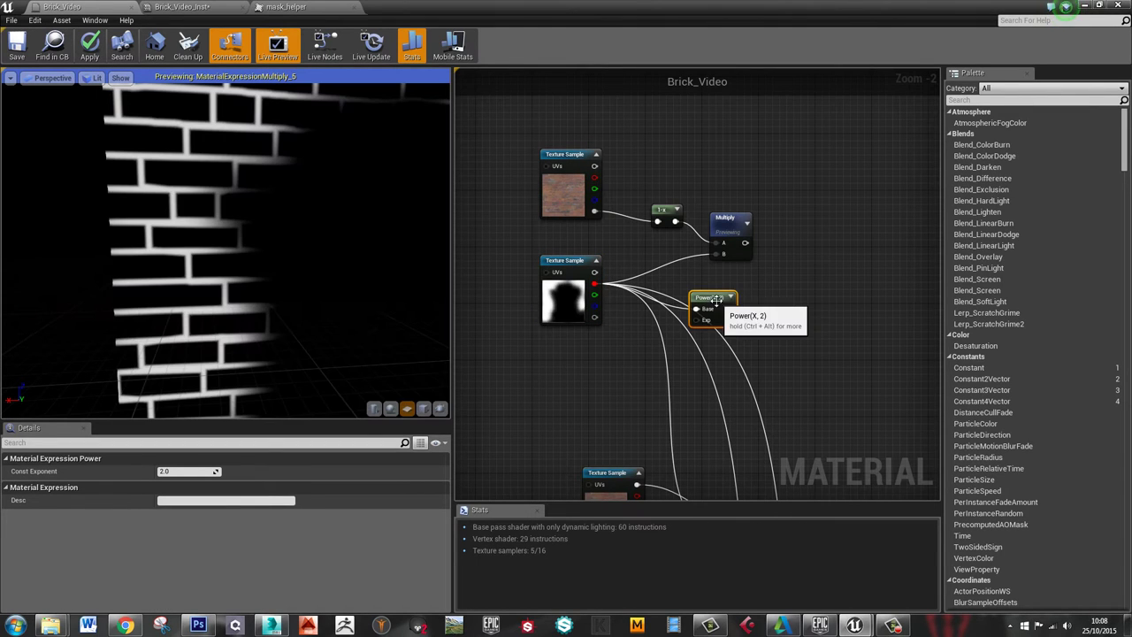
right_click(715, 299)
left_click(746, 301)
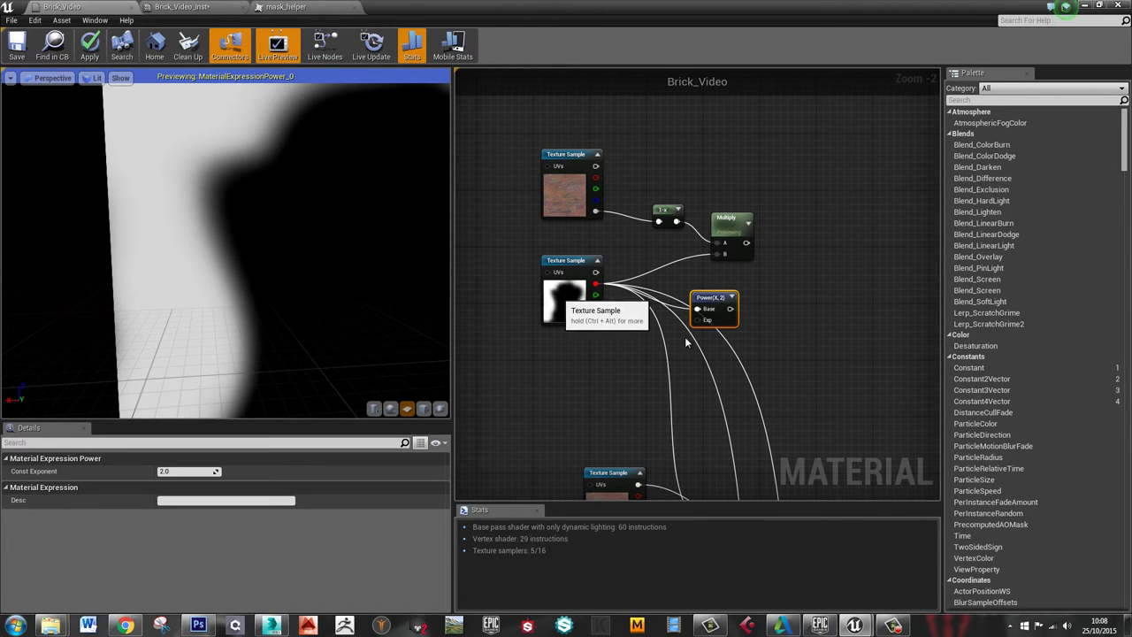
Try the Power node's constant exponent at 4, 10 and 20 to compare the mask edge
left_click(185, 472)
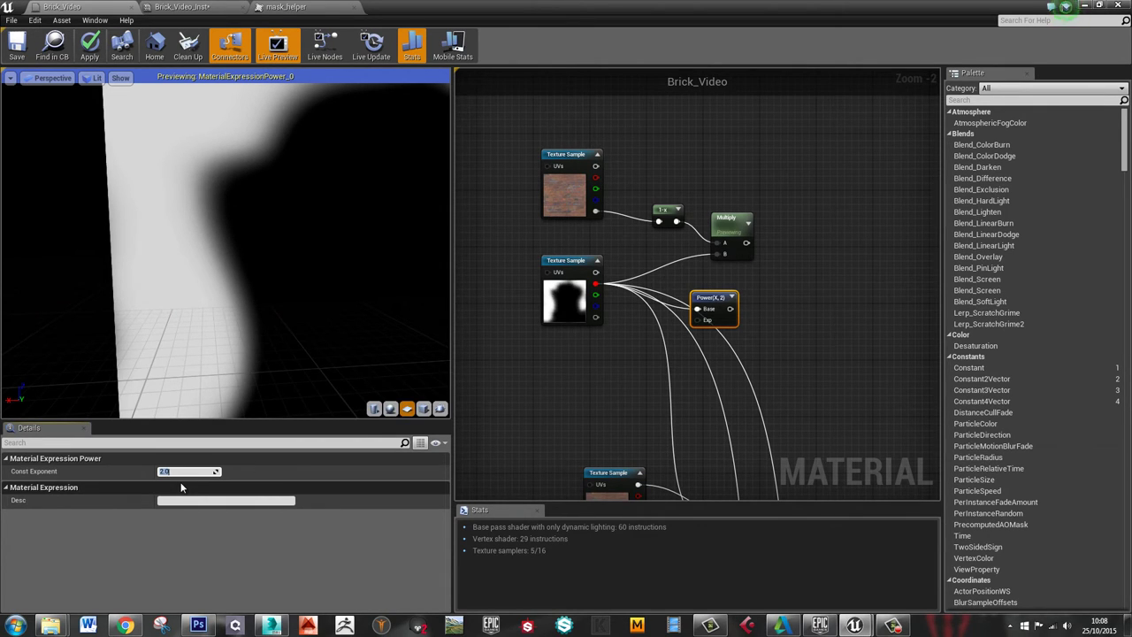
type("4")
key("Return")
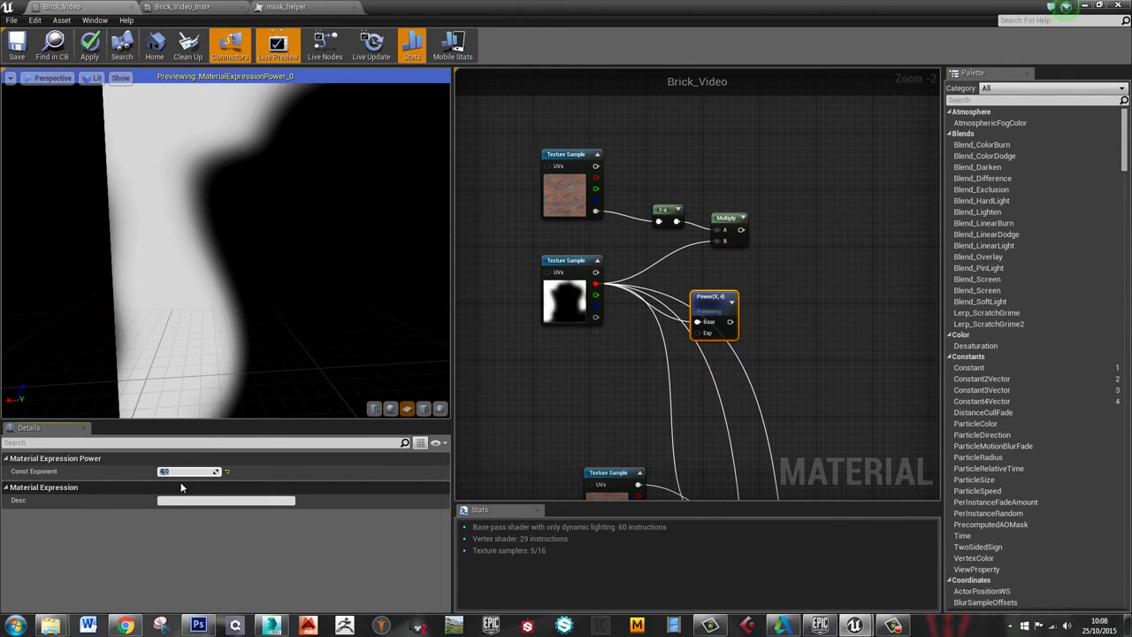
type("10")
key("Return")
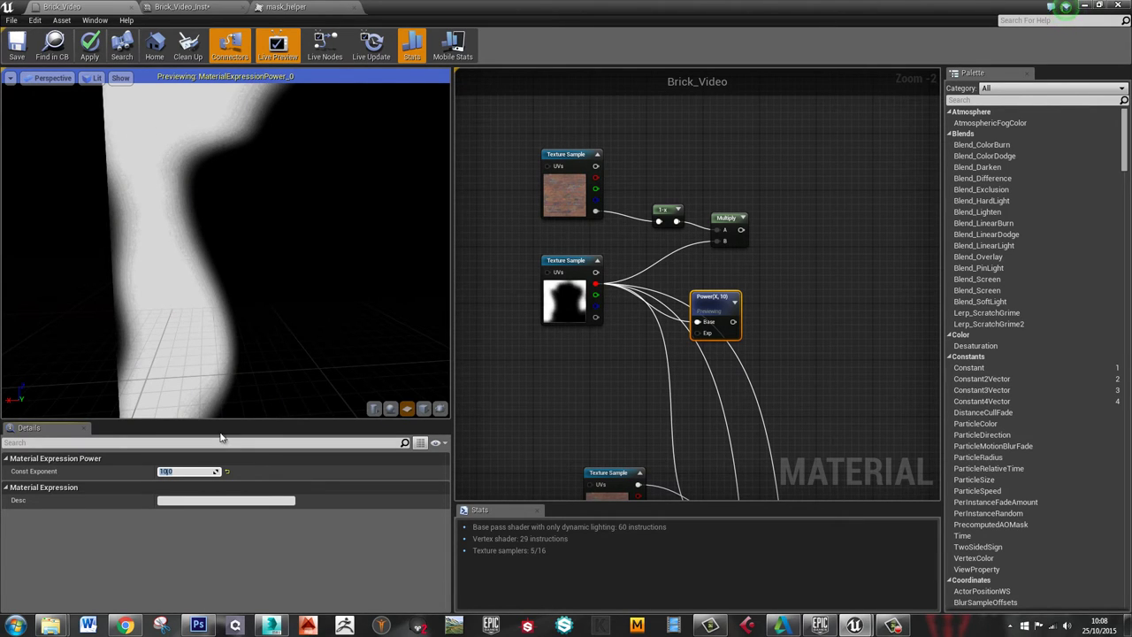
left_click(206, 471)
type("20")
key("Return")
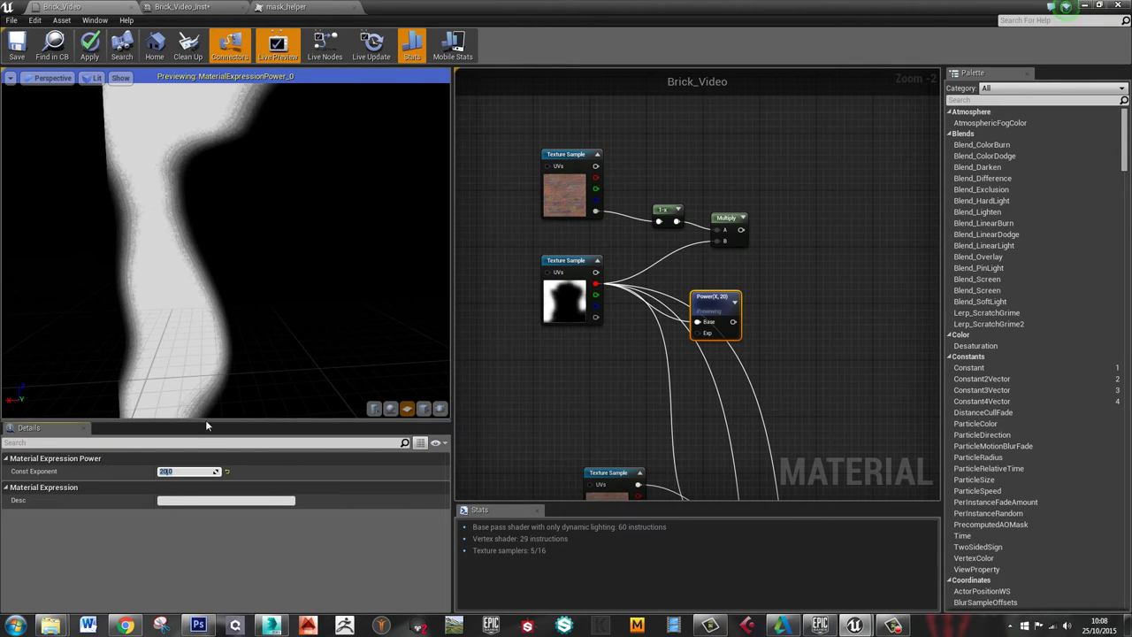
Set the Power node's constant exponent to 10 and deselect the node
type("1")
key("Return")
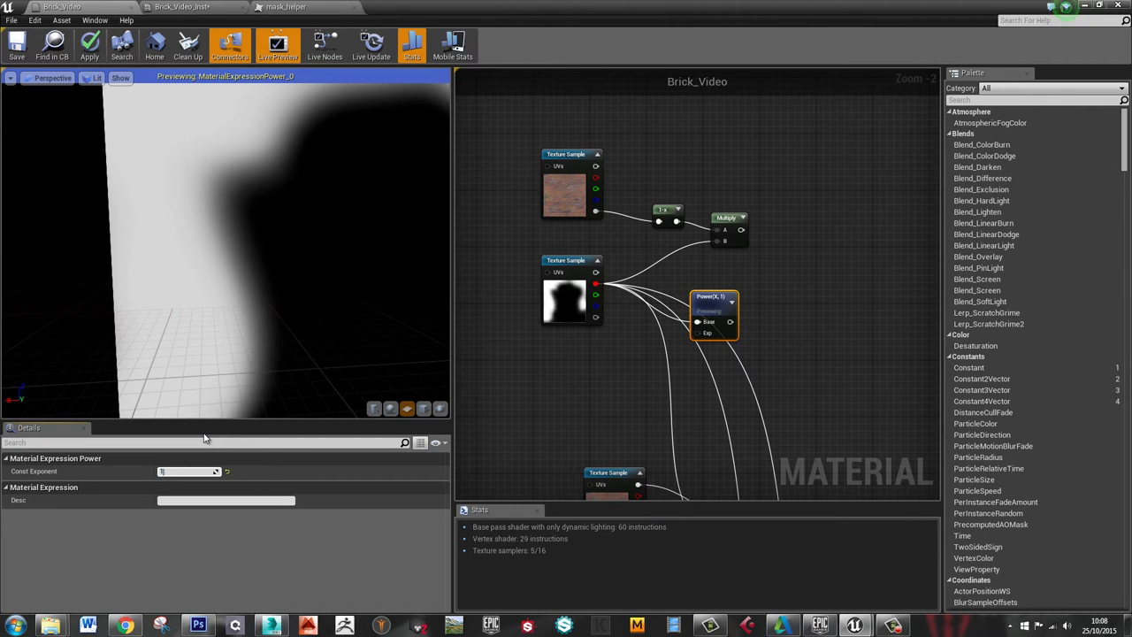
type("0")
key("Return")
left_click(621, 357)
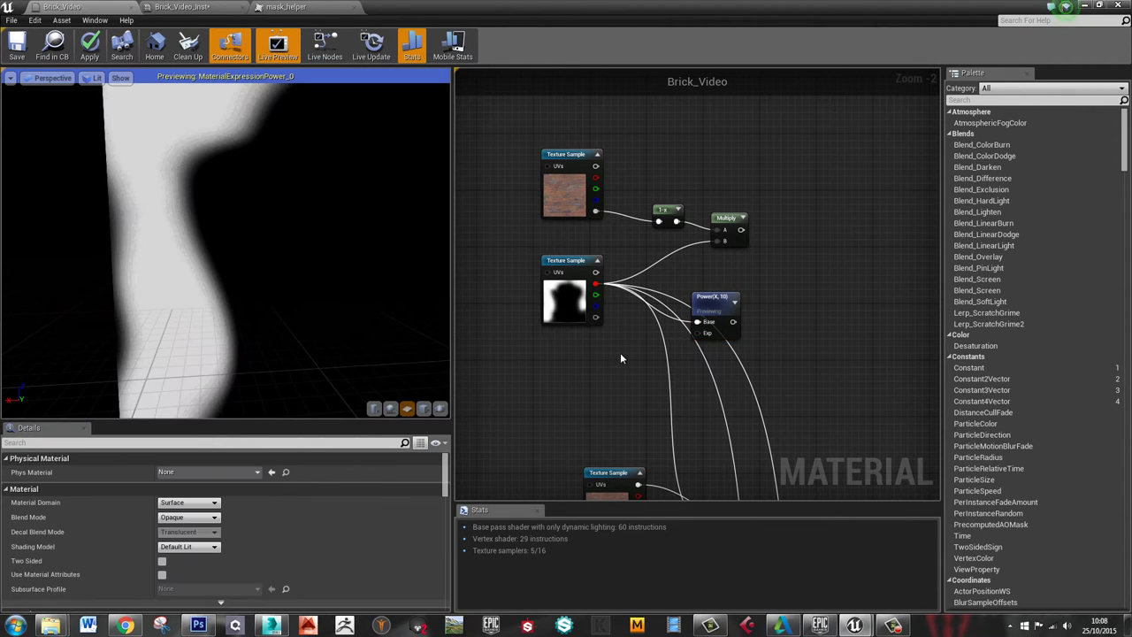
Add a scalar parameter named FalloffPower and connect it to the Power node's Exp input
left_click(628, 353)
left_click_drag(662, 369, 699, 333)
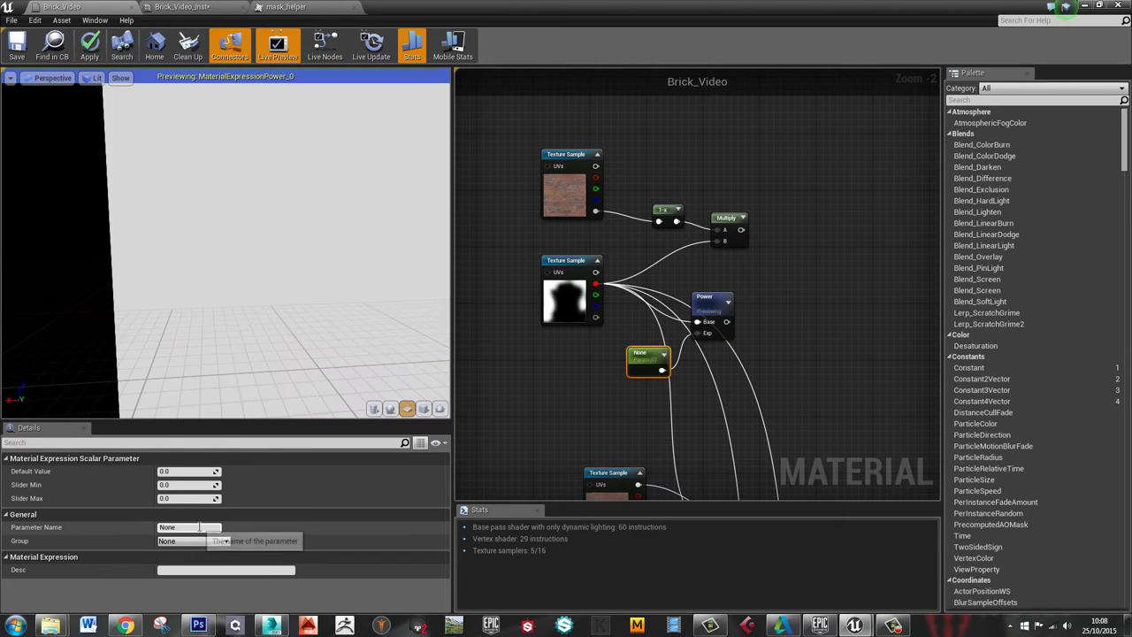
left_click(194, 528)
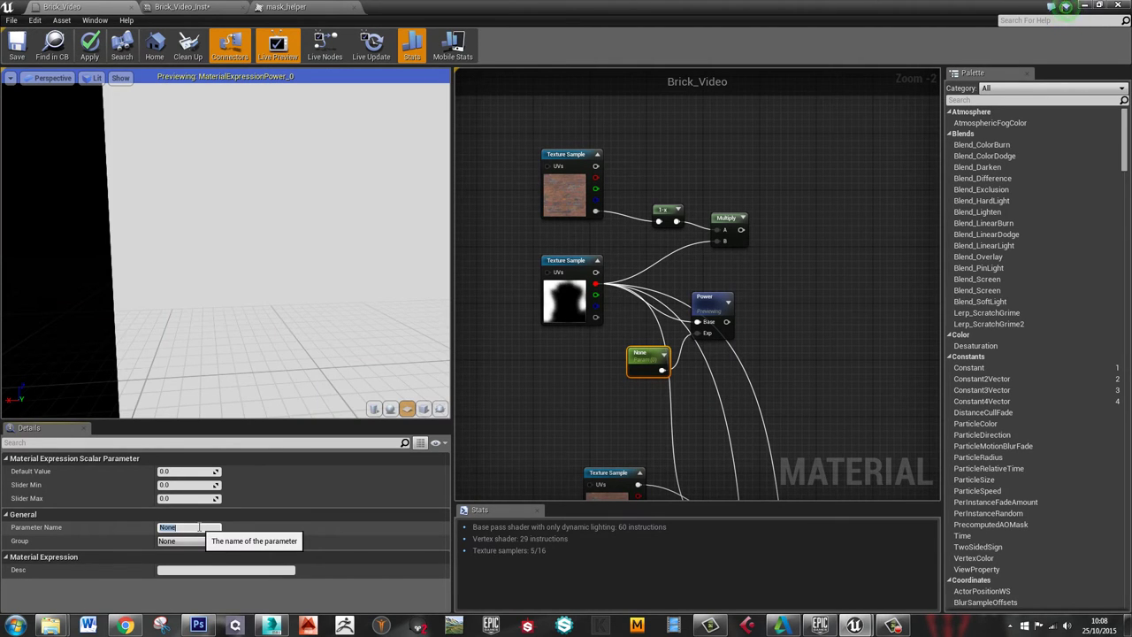
type("FalloffPower")
key("Return")
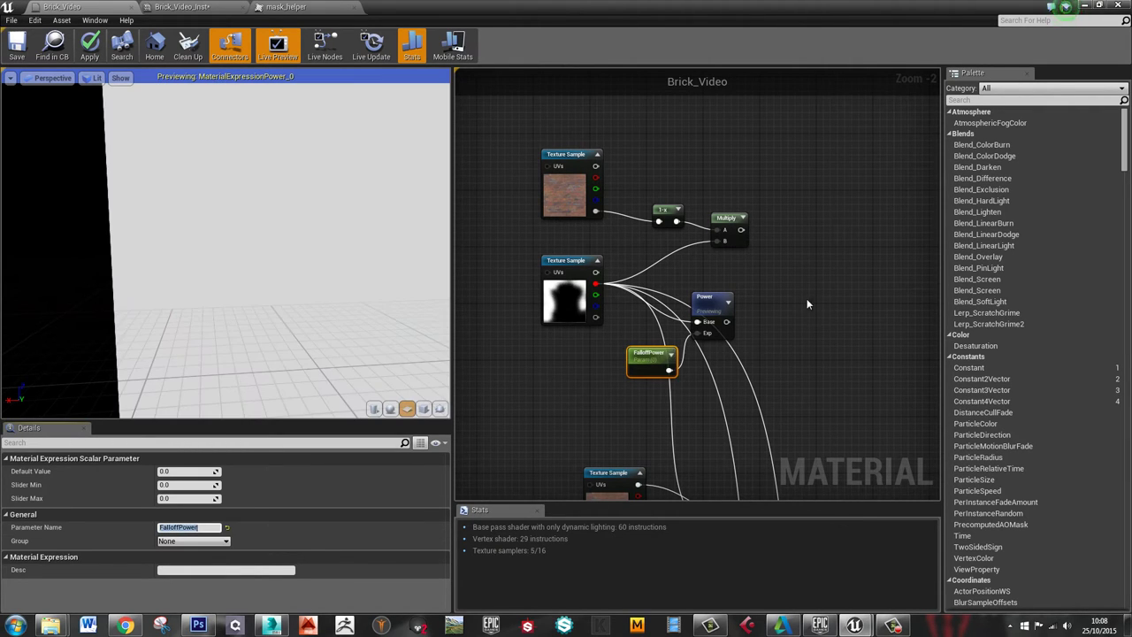
left_click(765, 297)
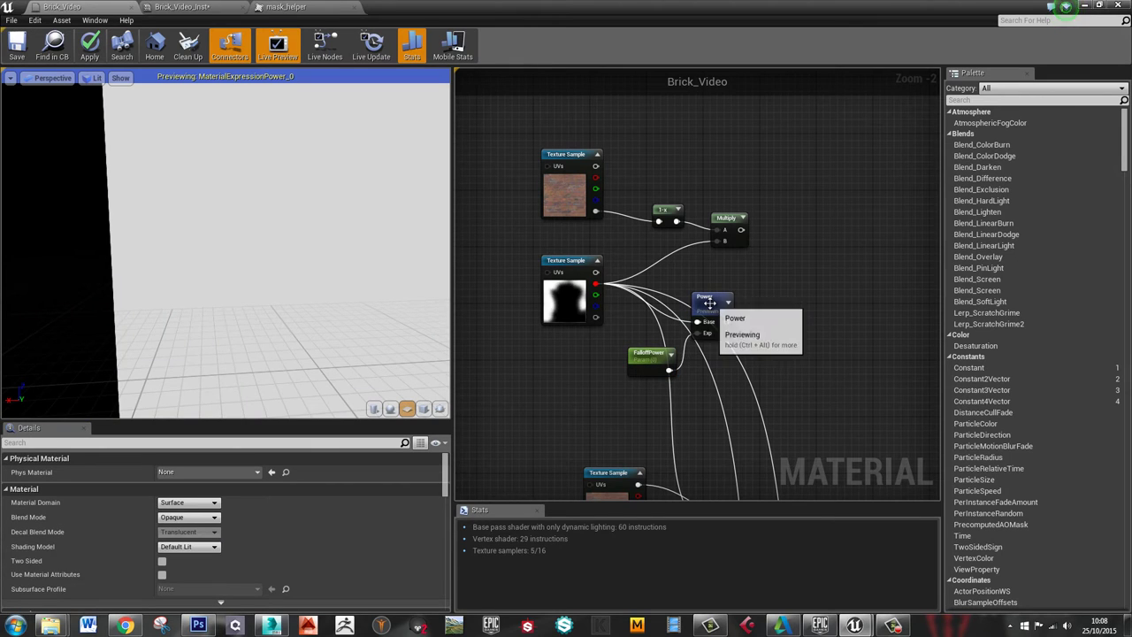
Create an Add node beyond the Multiply node and feed the Multiply result into its A input
left_click(789, 285)
left_click_drag(807, 292, 805, 268)
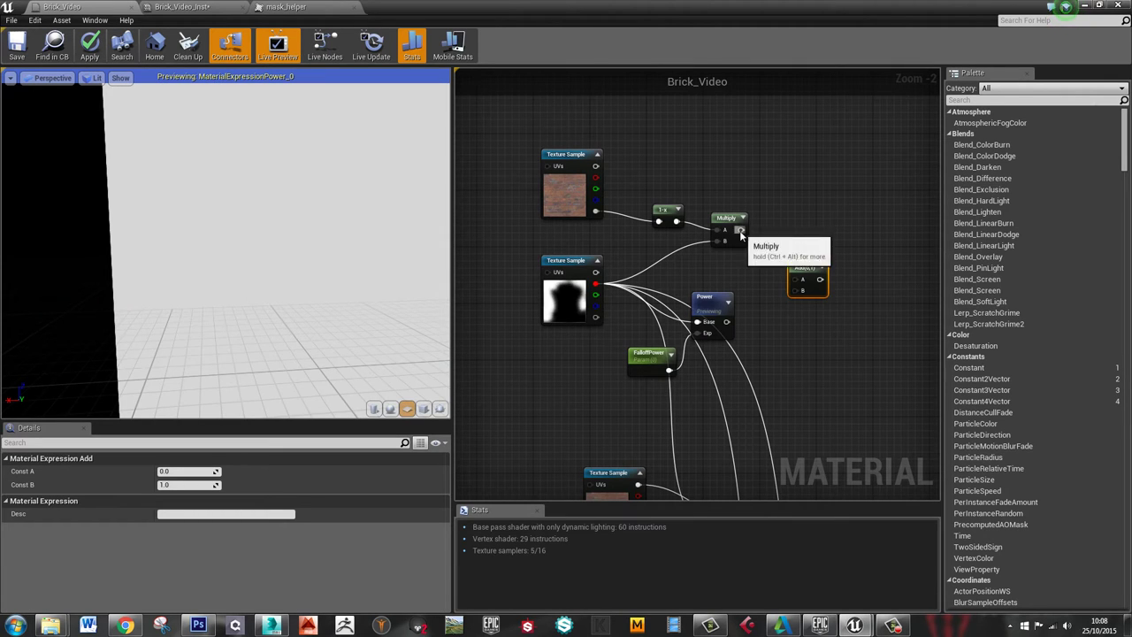
left_click_drag(741, 230, 798, 281)
Set FalloffPower's default value to 10 and connect the Power node's output to the Add node's B input
left_click(723, 303)
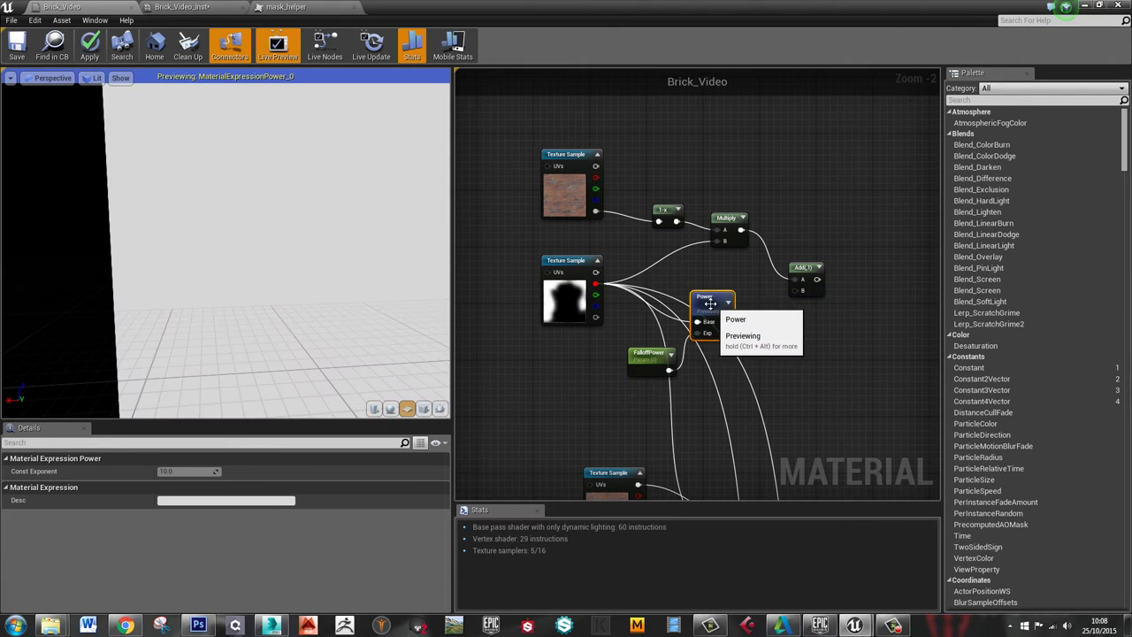
left_click(651, 356)
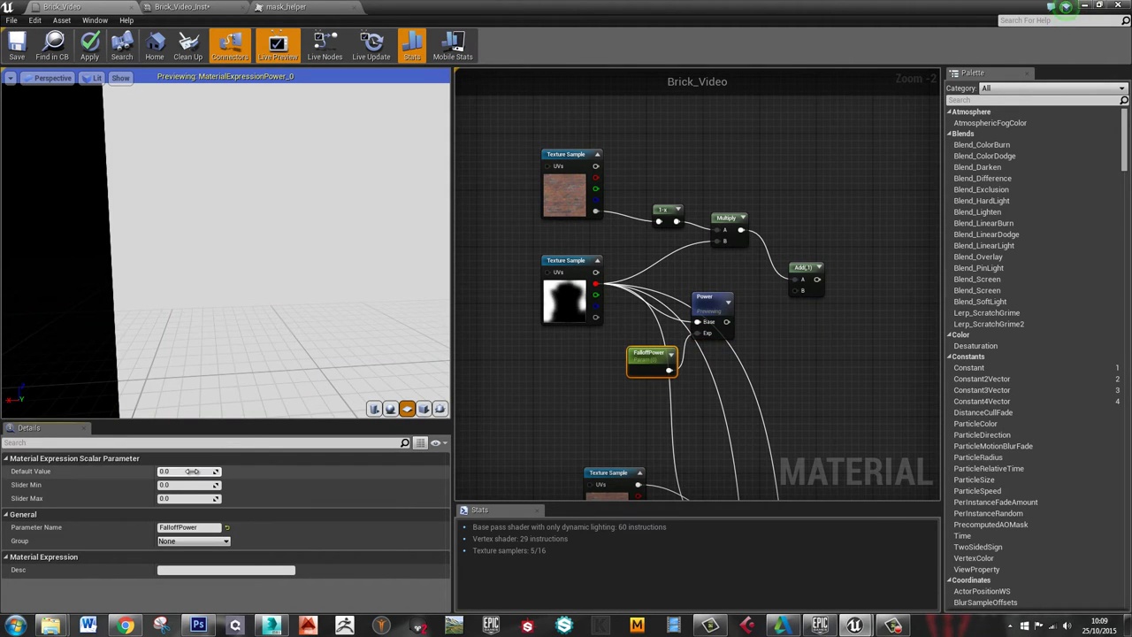
left_click(174, 471)
type("10")
key("Return")
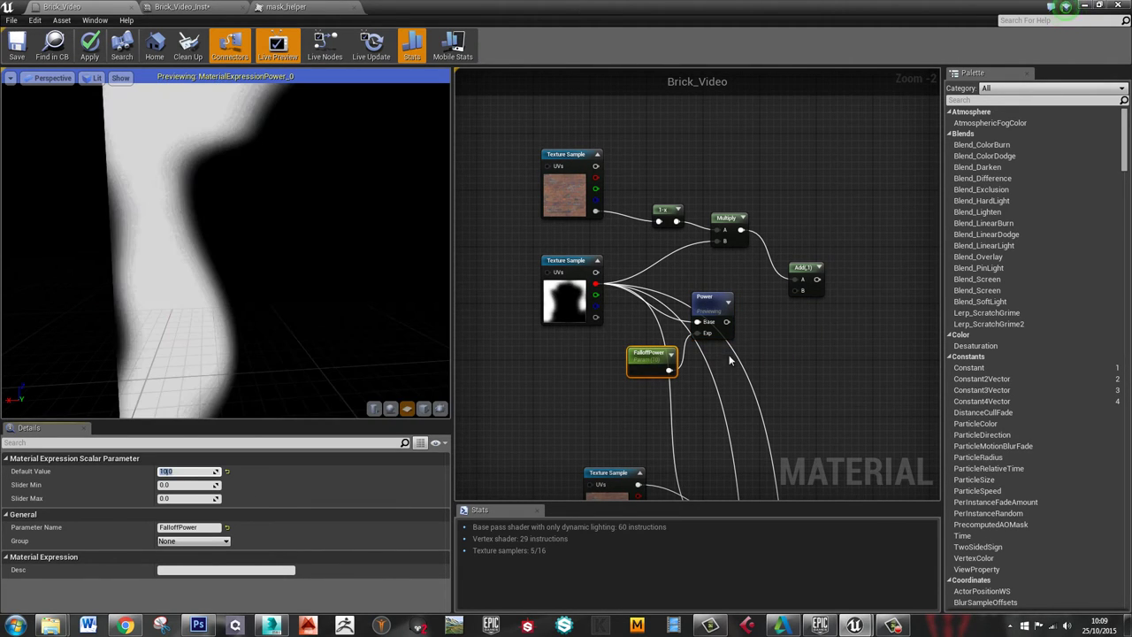
left_click_drag(727, 322, 802, 290)
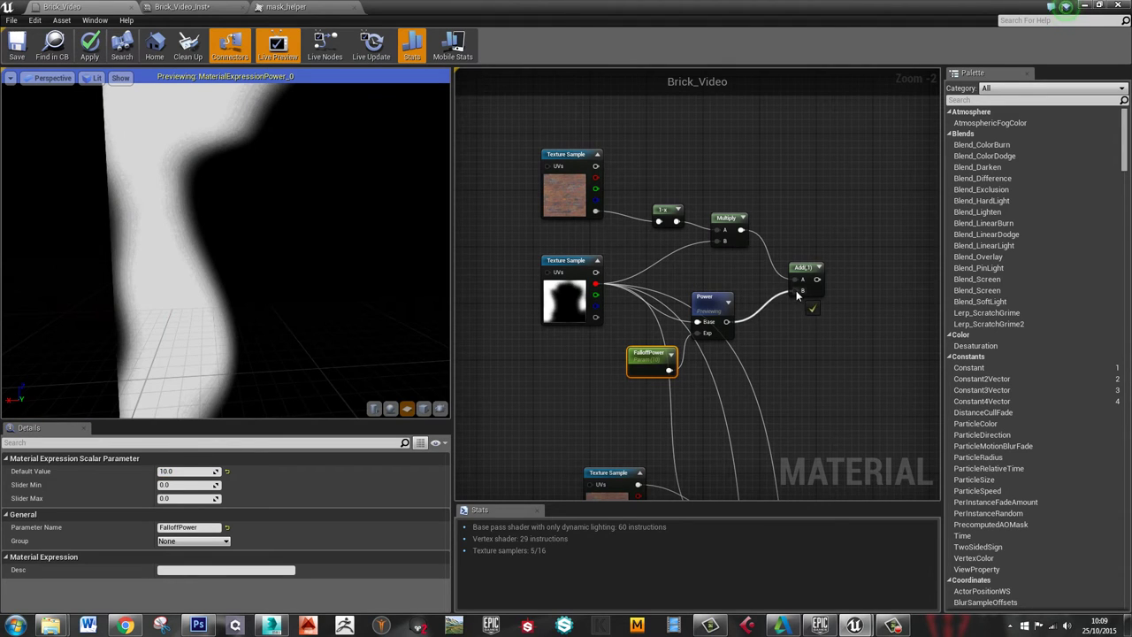
Preview the Multiply, Power and Add nodes in turn to compare their masks
right_click(735, 221)
left_click(767, 228)
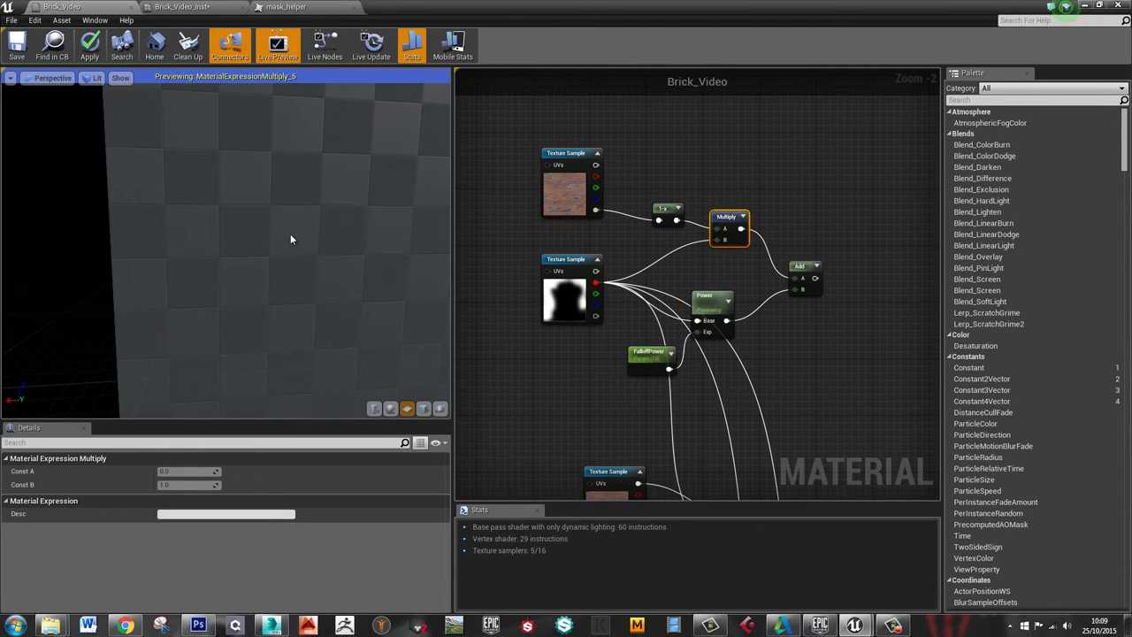
right_click(713, 300)
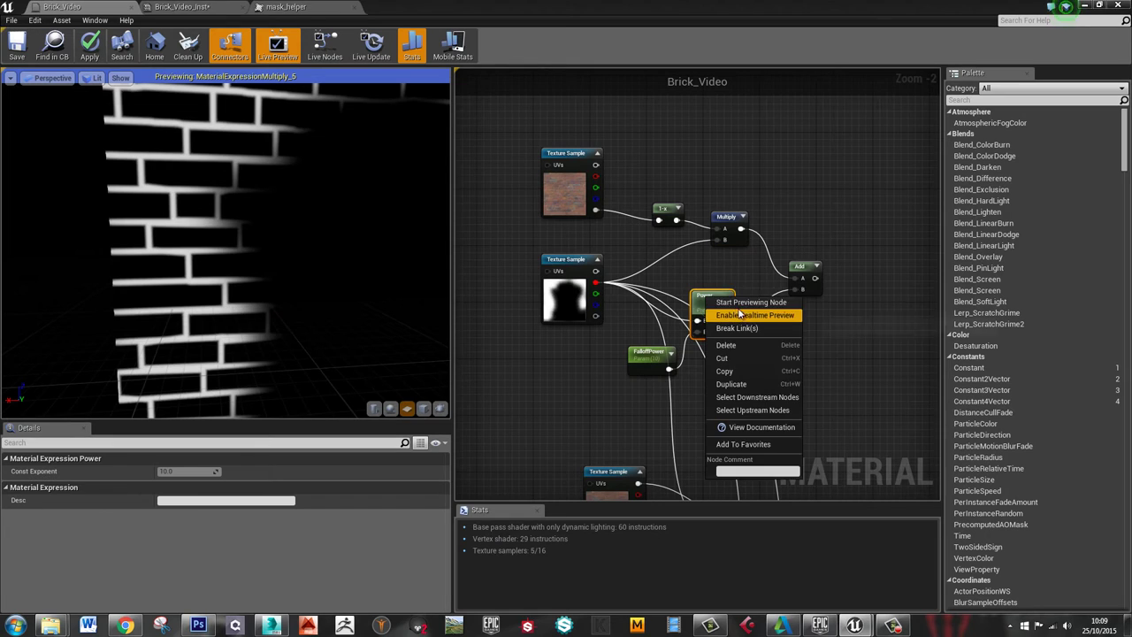
left_click(747, 307)
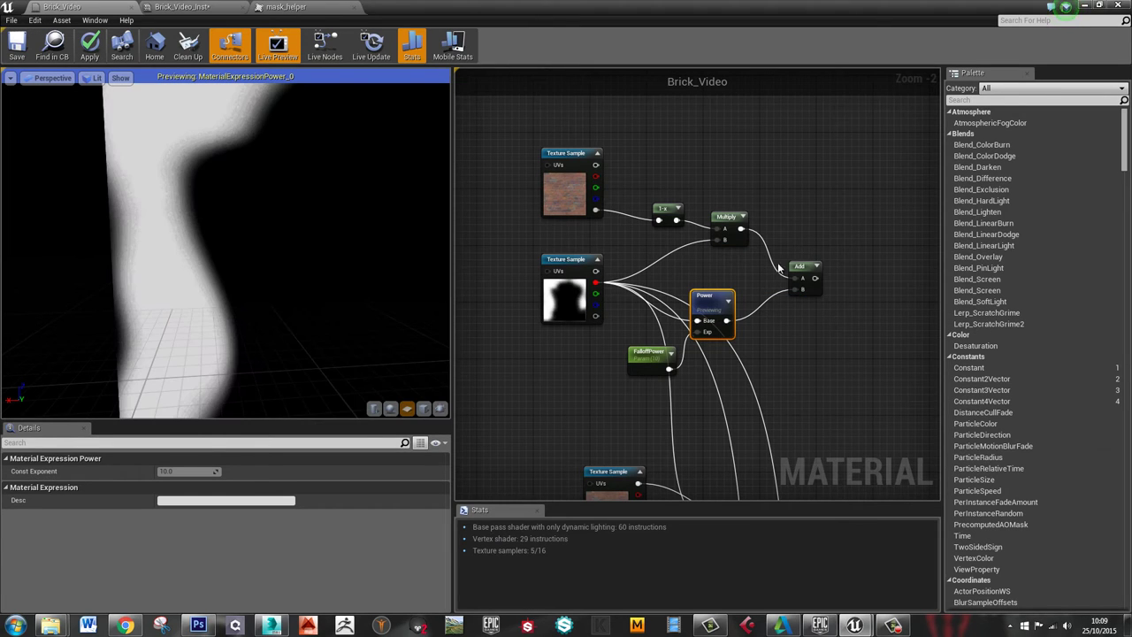
right_click(801, 267)
left_click(829, 273)
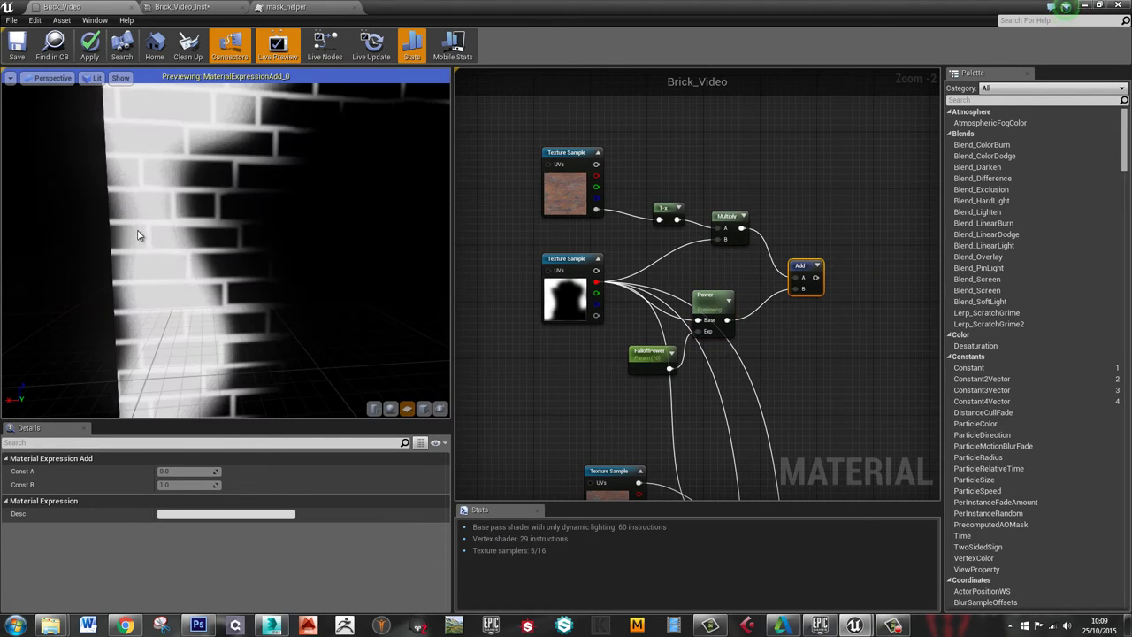
Examine the combined Add mask along the brick and mortar edge in the preview
scroll(187, 256, "up", 3)
scroll(186, 254, "down", 2)
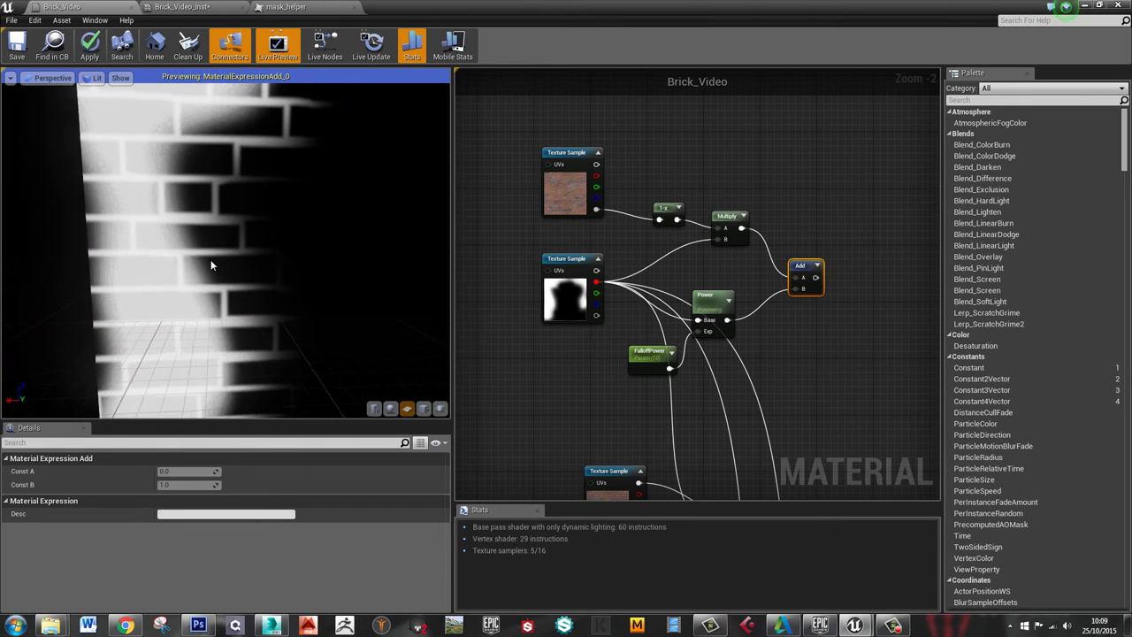
scroll(243, 251, "down", 3)
scroll(237, 235, "up", 2)
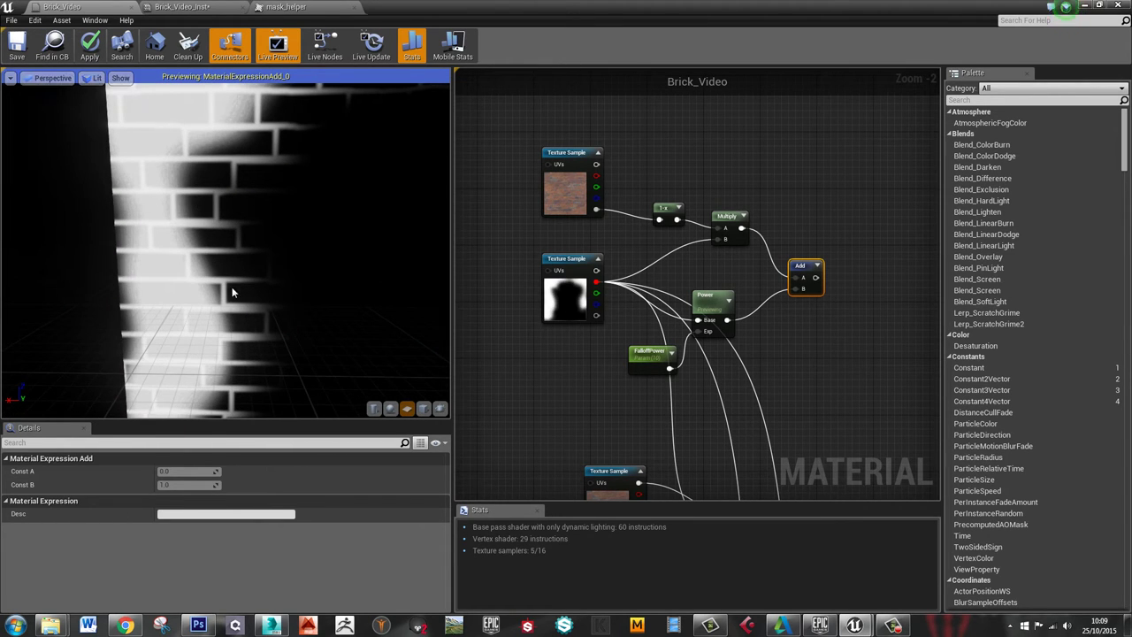
scroll(208, 259, "up", 1)
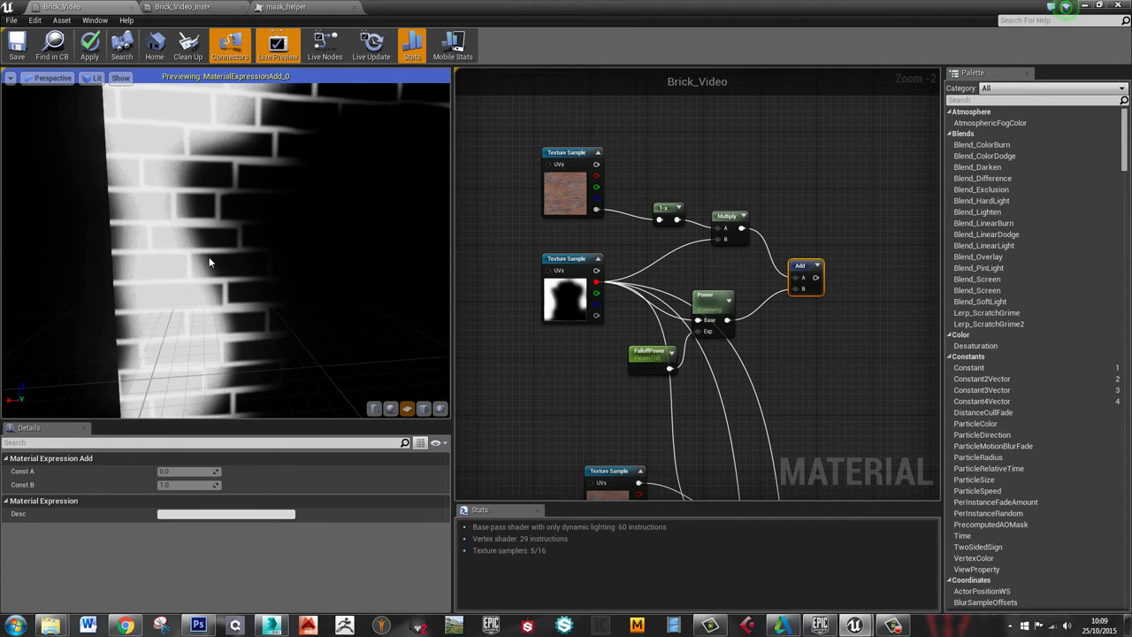
scroll(174, 299, "up", 3)
scroll(173, 297, "down", 1)
middle_click_drag(143, 297, 207, 280)
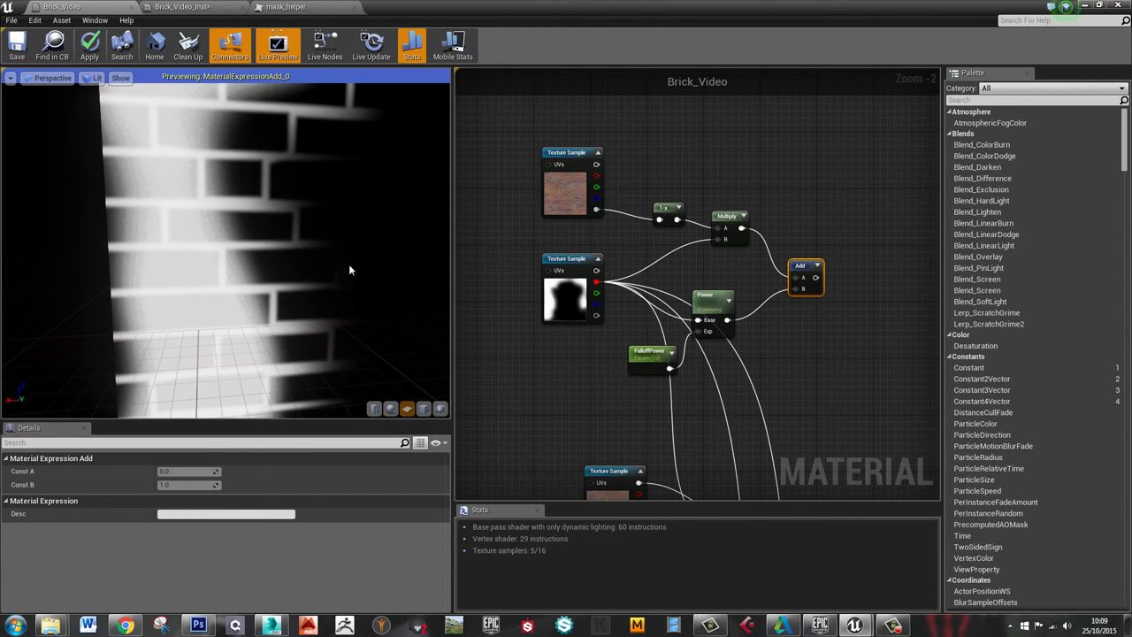
scroll(814, 330, "up", 3)
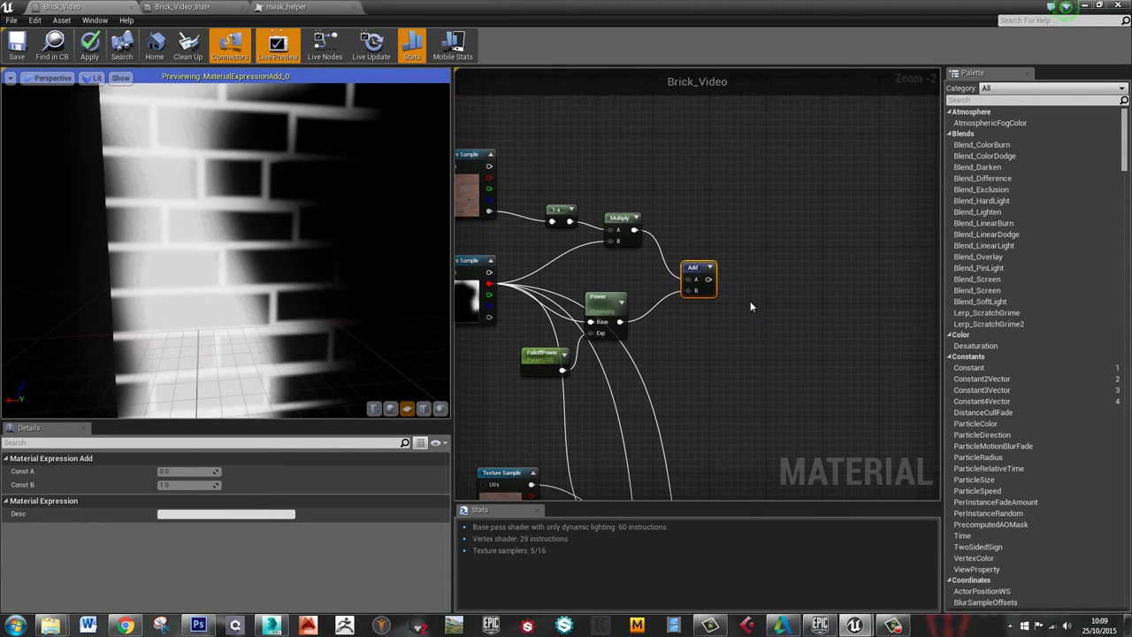
left_click(777, 283)
key("c")
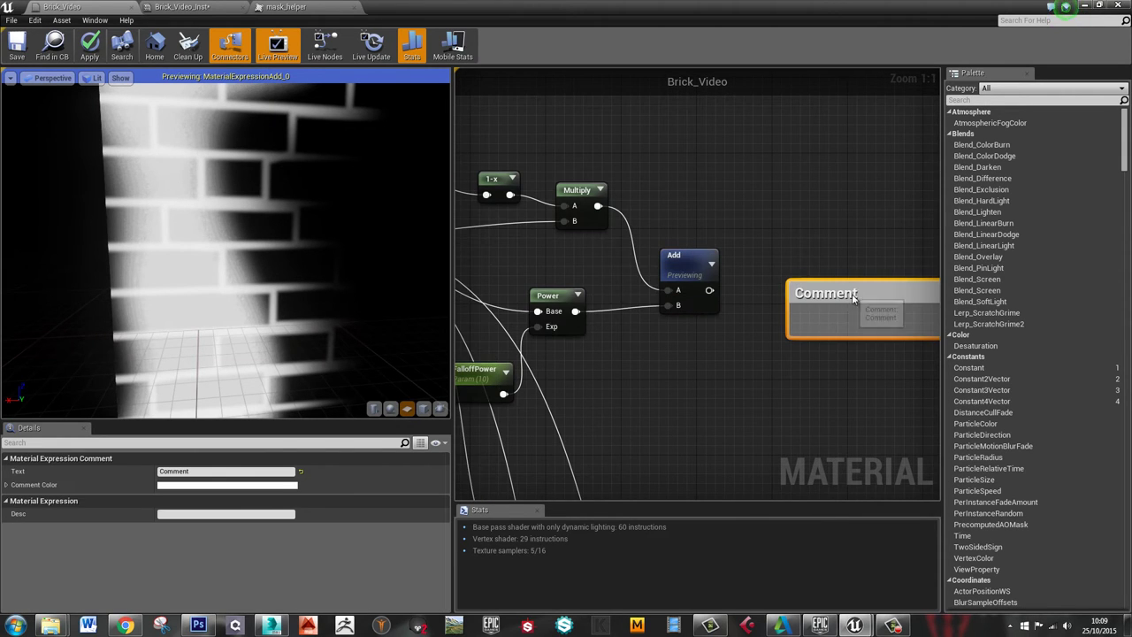
double_click(837, 292)
key("BackSpace")
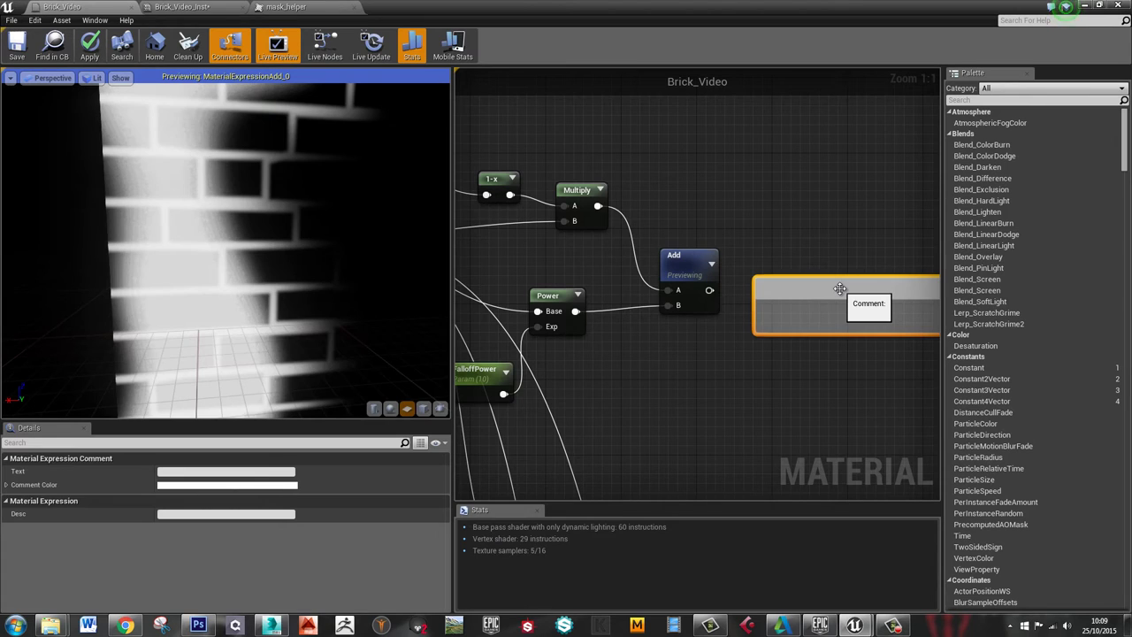
key("Delete")
Route the Add result through a new Clamp node placed beside it and preview the Clamp node
right_click(834, 288)
type("clamp")
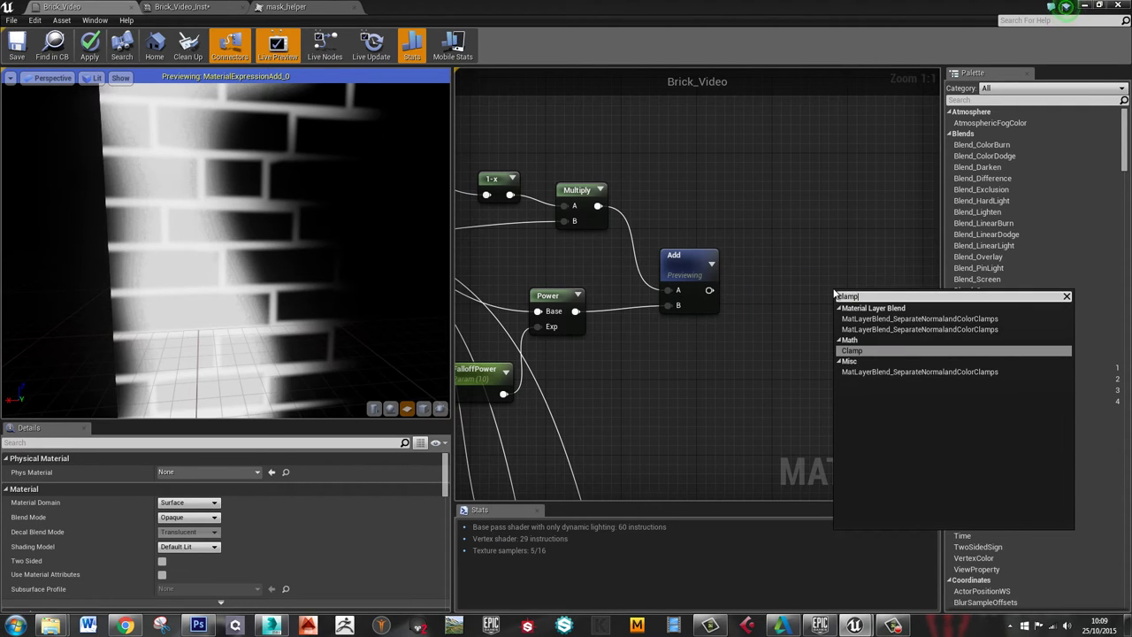
key("Return")
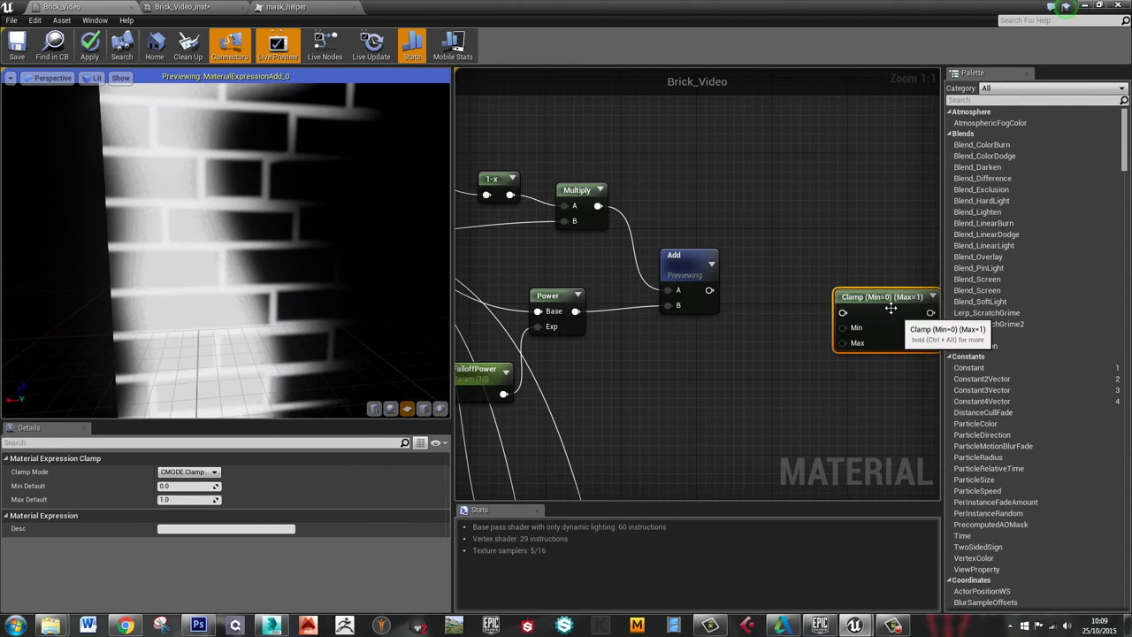
left_click_drag(875, 304, 815, 270)
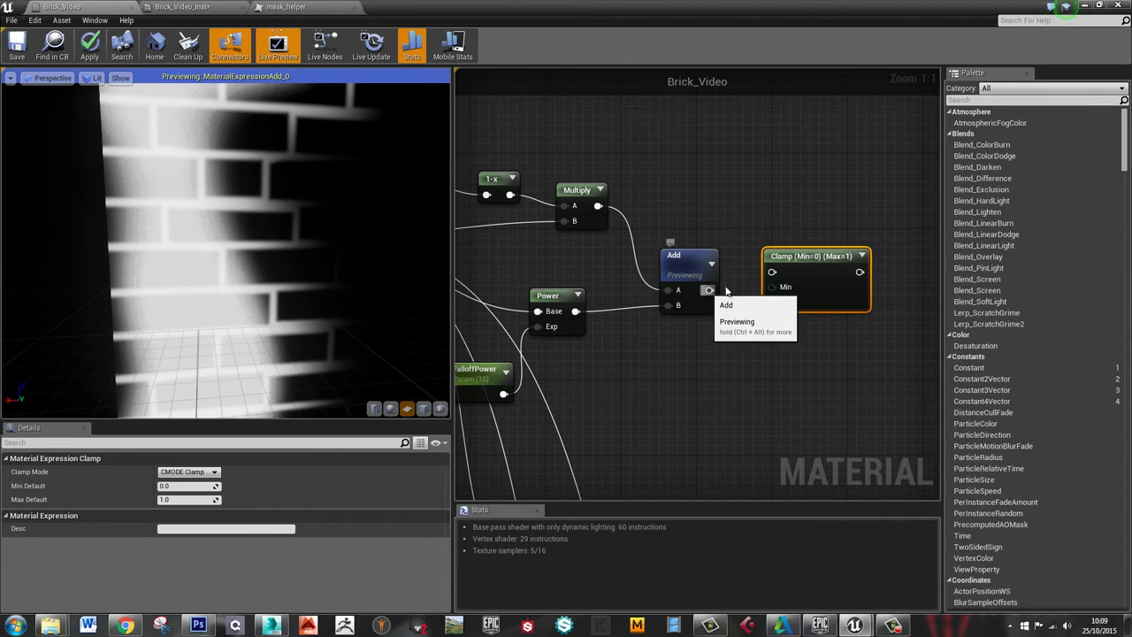
left_click_drag(710, 290, 822, 266)
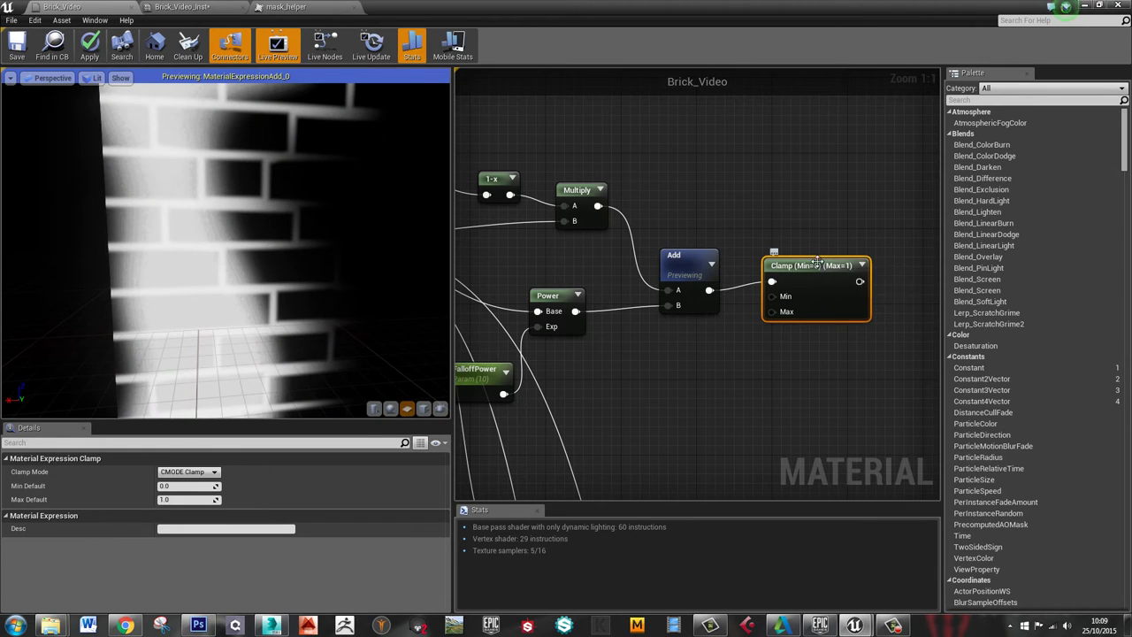
right_click(822, 266)
left_click(839, 271)
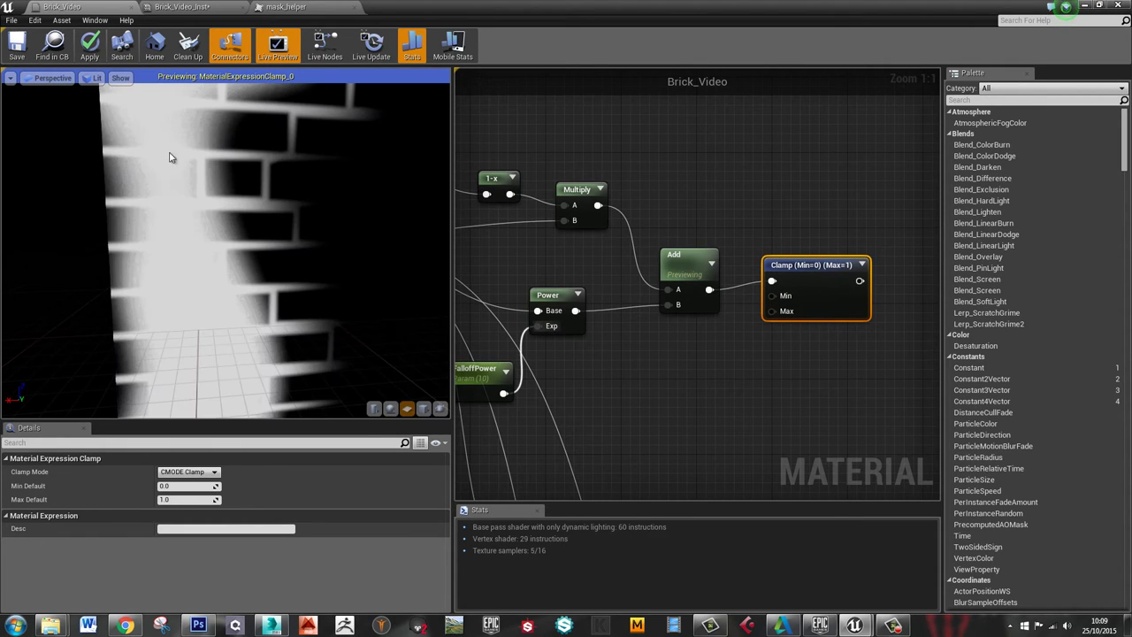
Spread the Brick_diff copy and mask_helper samples away from the math nodes to make room in the graph
right_click_drag(552, 378, 730, 402)
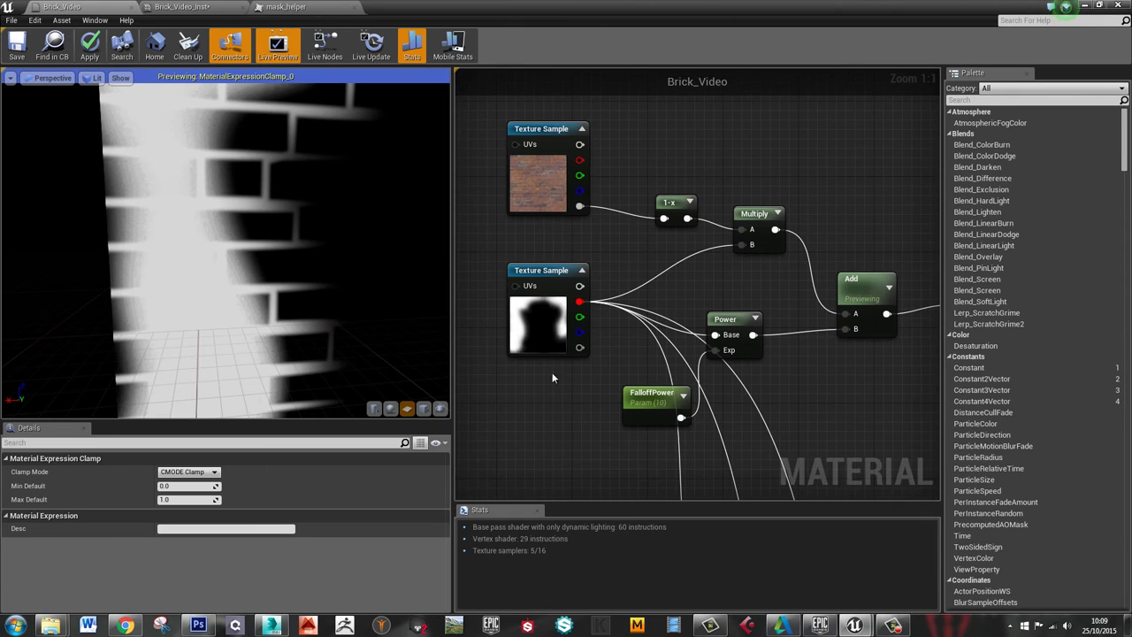
left_click_drag(531, 133, 465, 114)
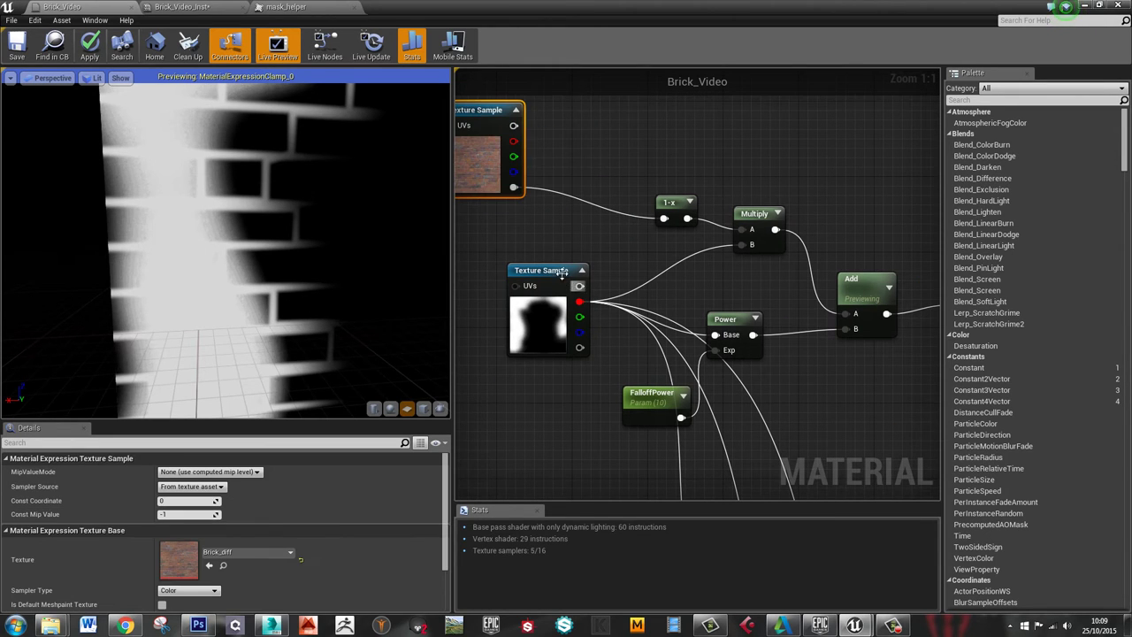
left_click_drag(557, 267, 505, 277)
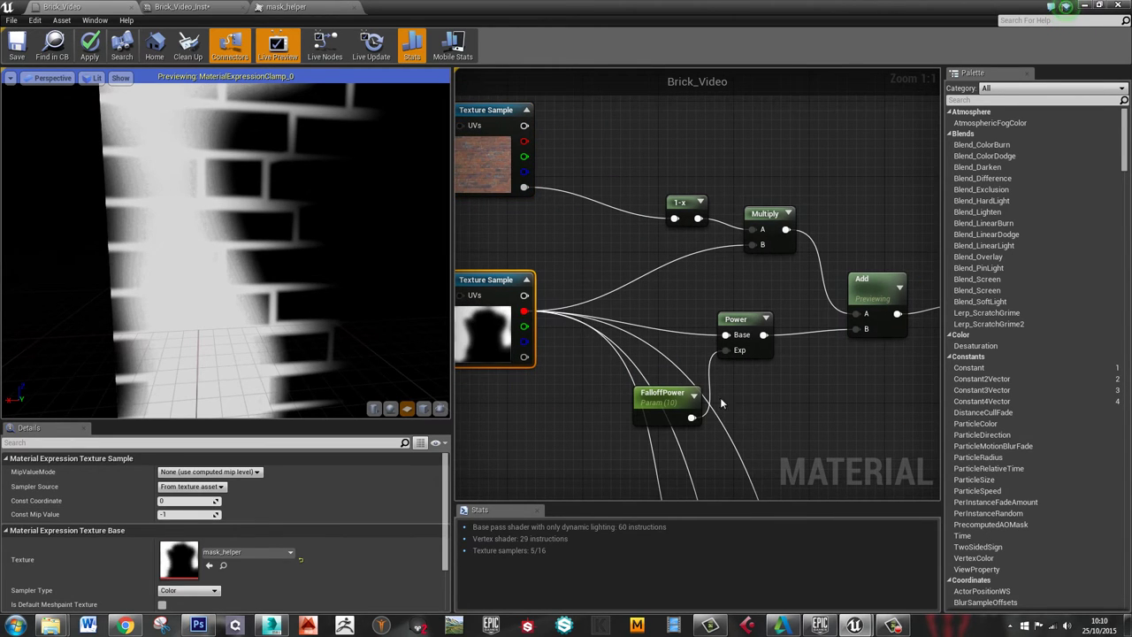
right_click_drag(595, 184, 655, 222)
left_click_drag(561, 150, 545, 133)
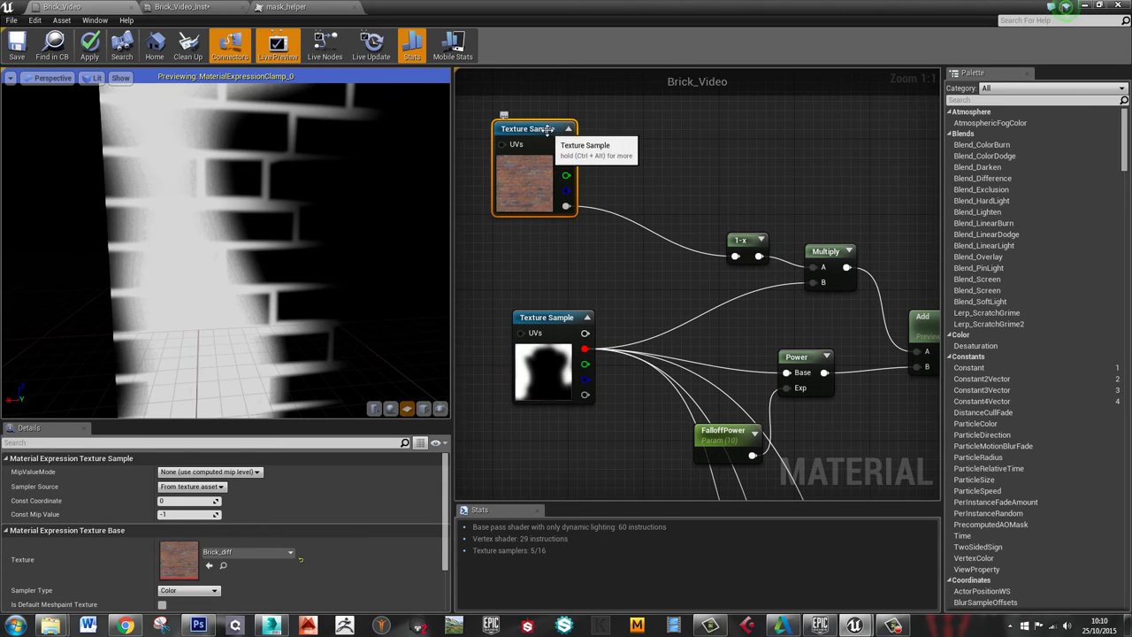
scroll(320, 263, "down", 5)
scroll(321, 271, "up", 3)
scroll(321, 270, "down", 3)
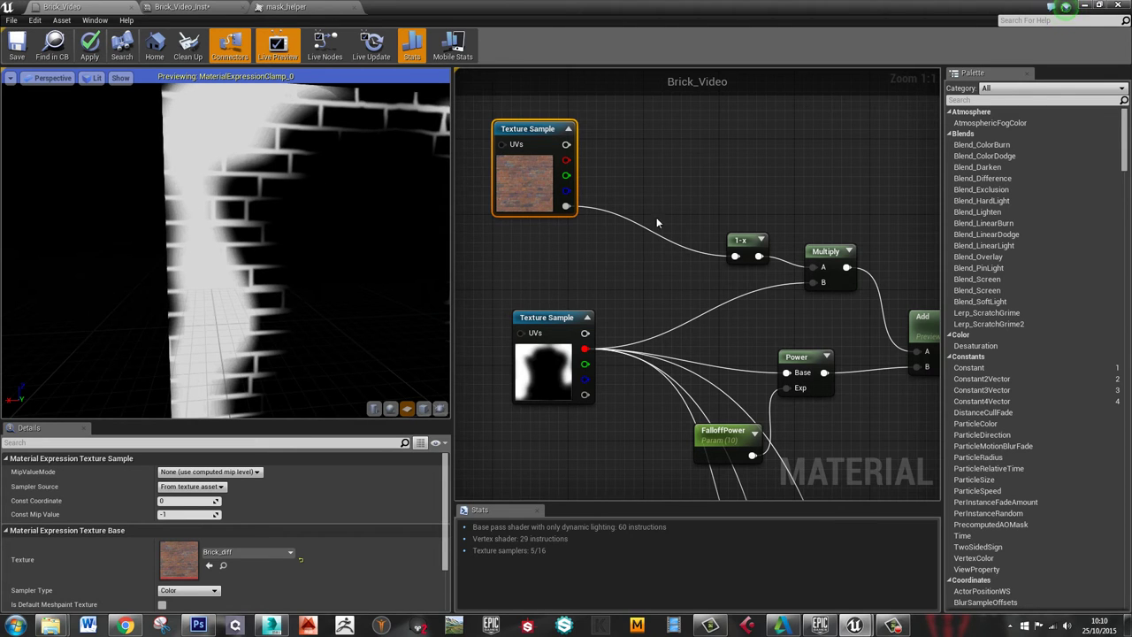
Insert a Multiply node between the Brick_diff copy's alpha output and the OneMinus node, and move it down slightly
right_click_drag(650, 216, 680, 232)
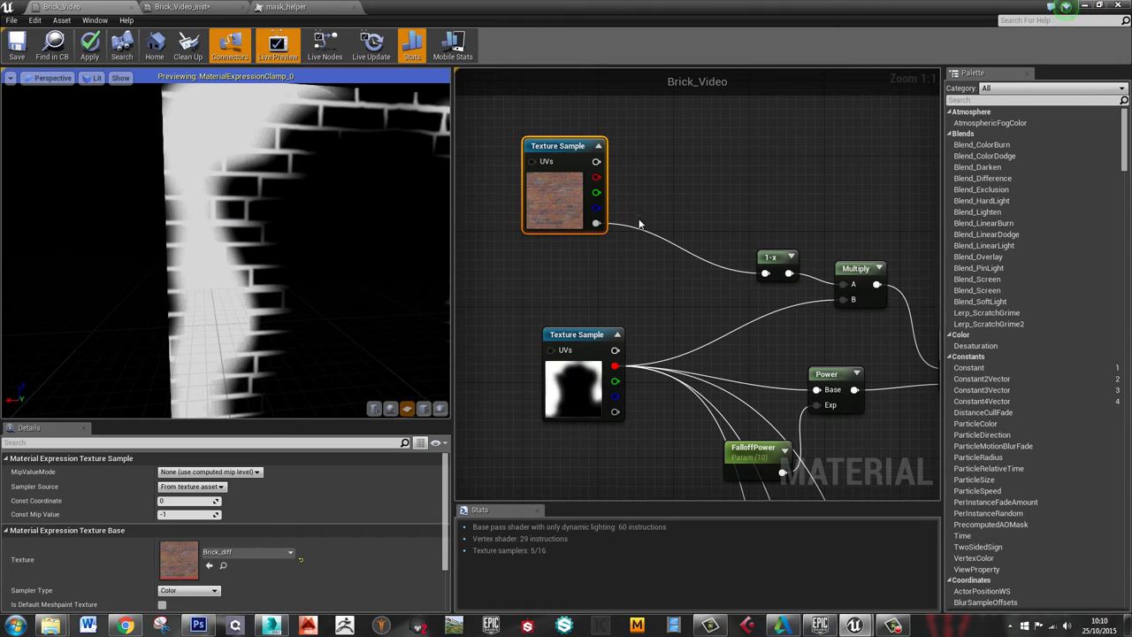
left_click(659, 219)
key("m")
left_click(634, 225)
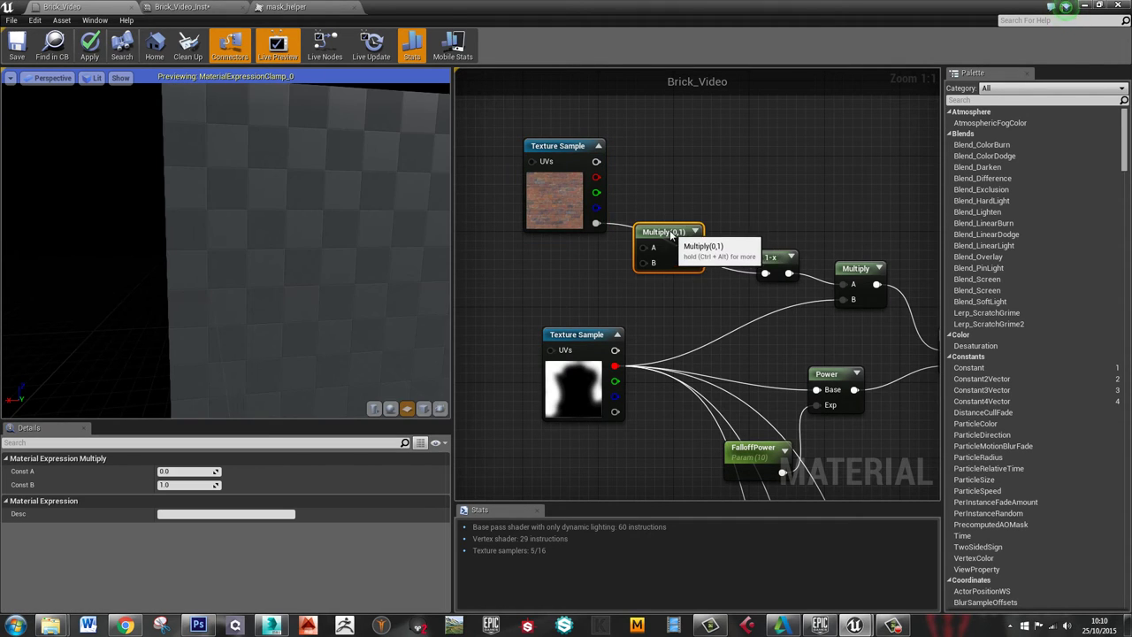
left_click_drag(672, 232, 690, 221)
left_click_drag(597, 227, 665, 238)
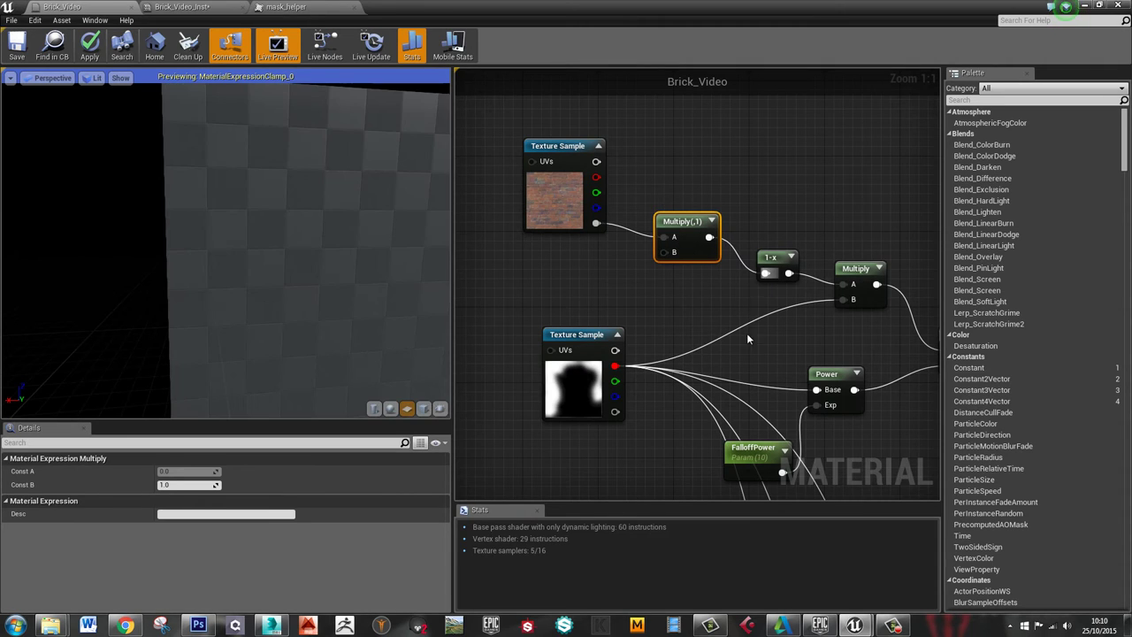
left_click(754, 451)
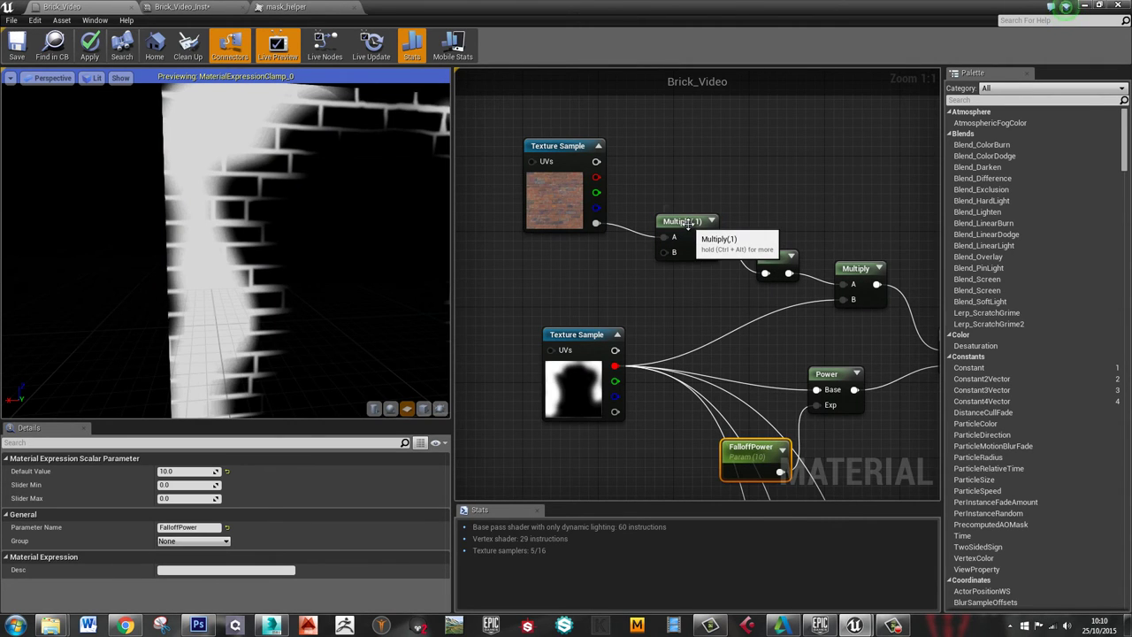
left_click_drag(685, 223, 686, 233)
left_click(606, 273)
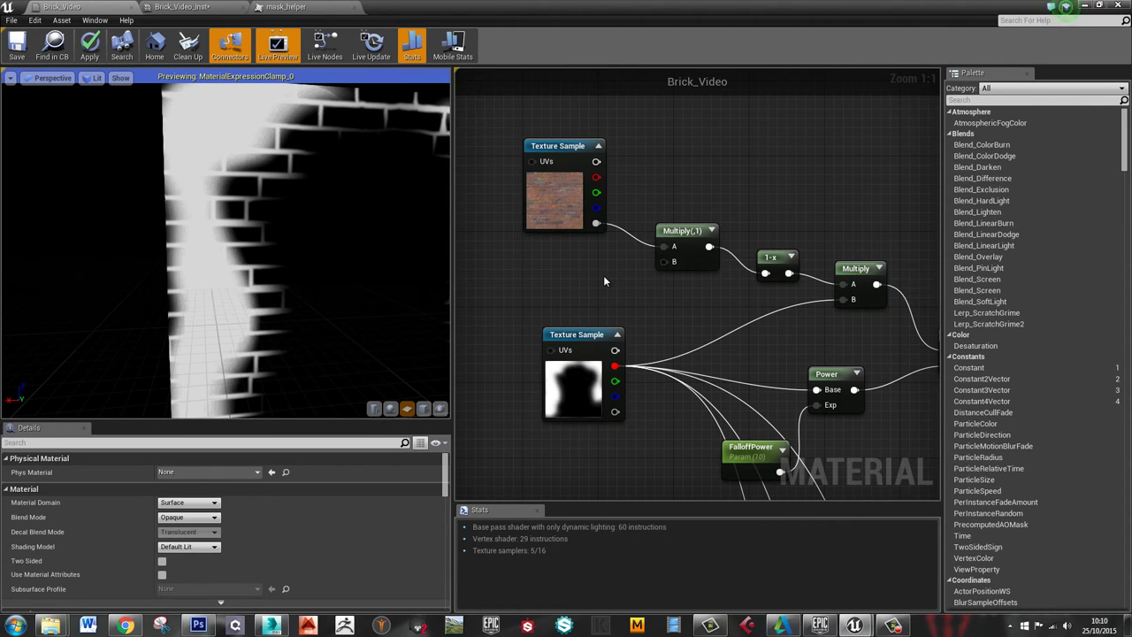
Add a scalar parameter named FalloffDistance and connect it to the B input of the Multiply node before OneMinus
left_click(604, 278)
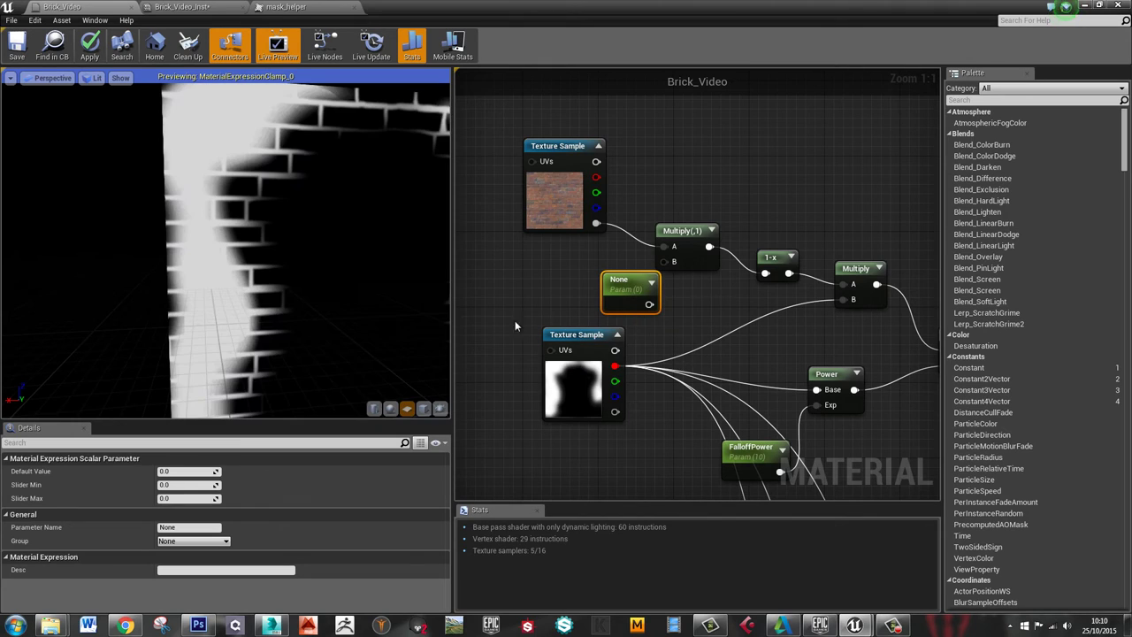
left_click(189, 527)
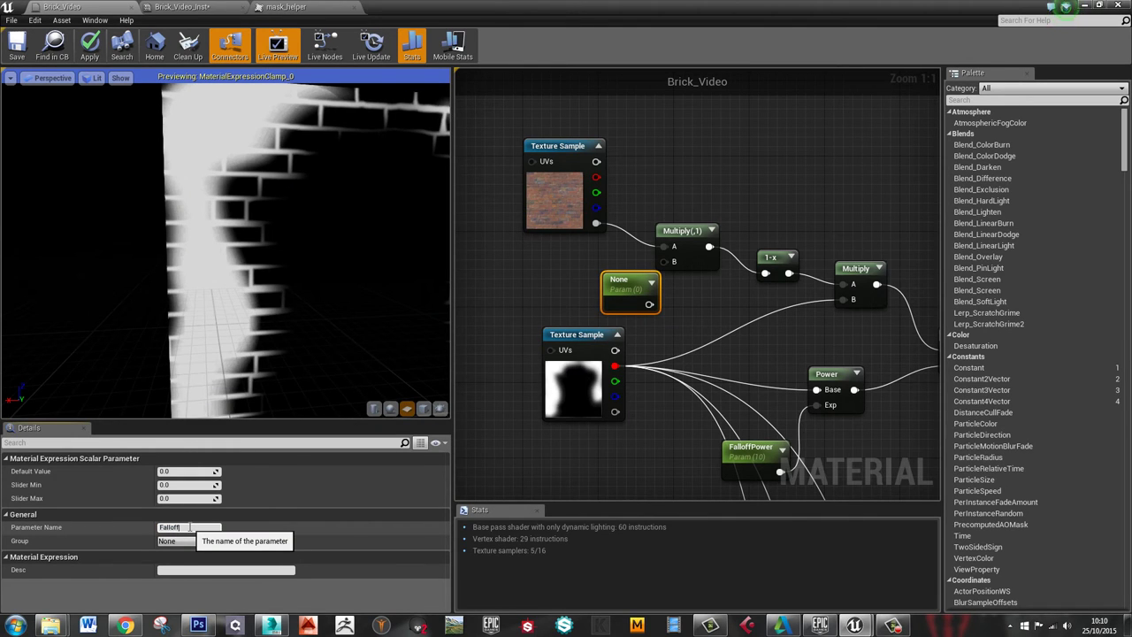
key("Return")
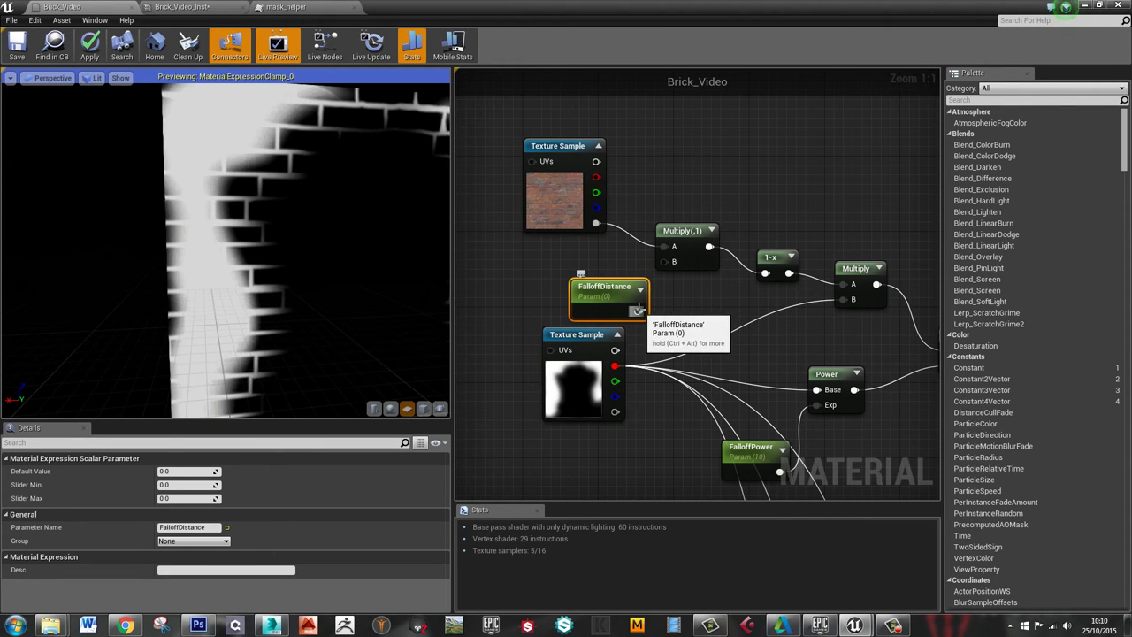
left_click_drag(638, 312, 665, 262)
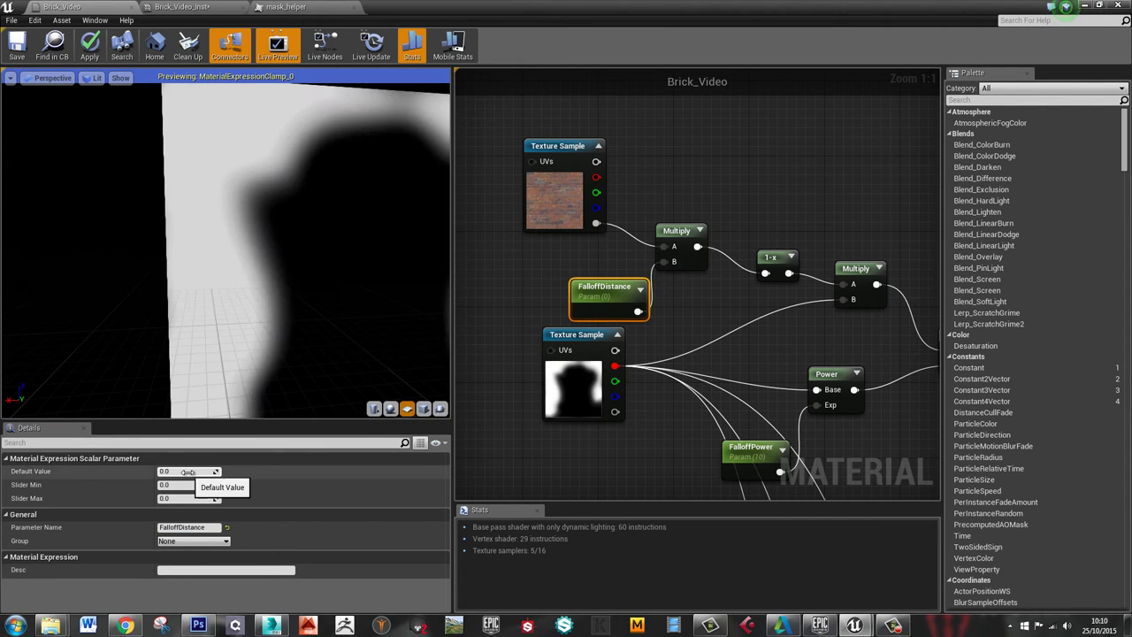
Set the FalloffDistance default value to 1.0 and save the Brick_Video material
left_click(188, 472)
key("Return")
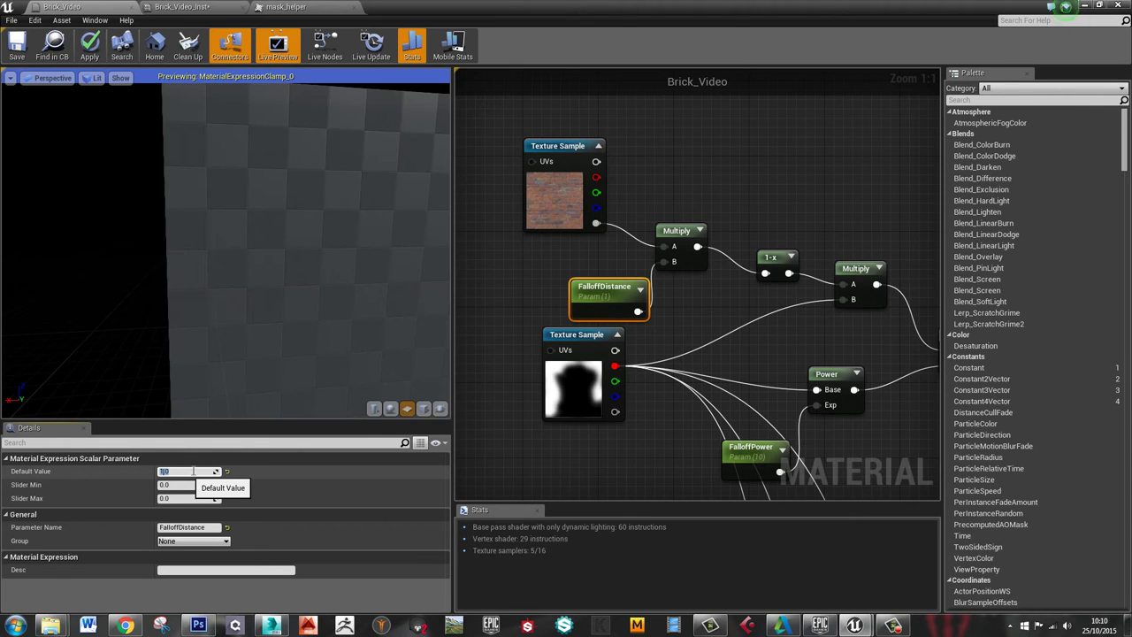
left_click(17, 46)
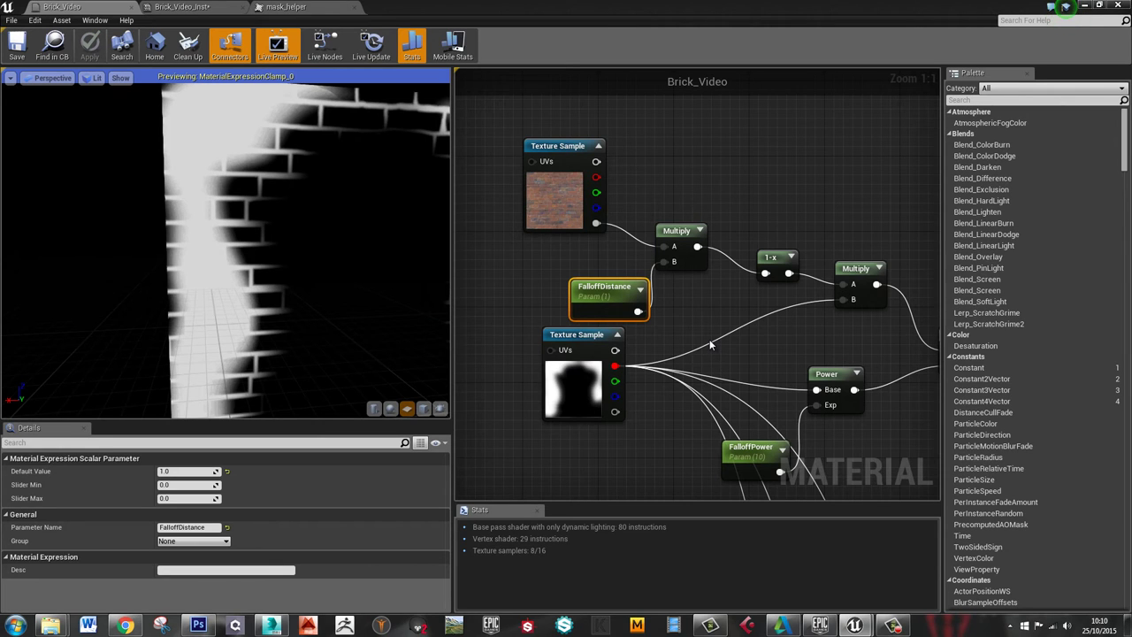
Delete the mask_helper Texture Sample from the material graph
scroll(542, 232, "down", 5)
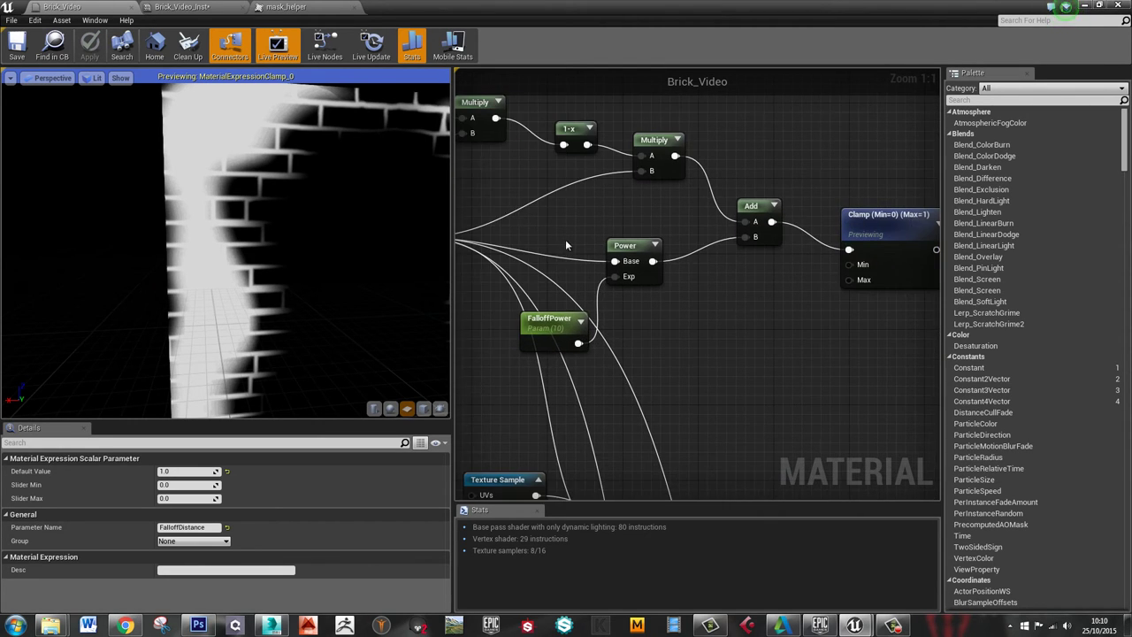
right_click_drag(764, 325, 727, 259)
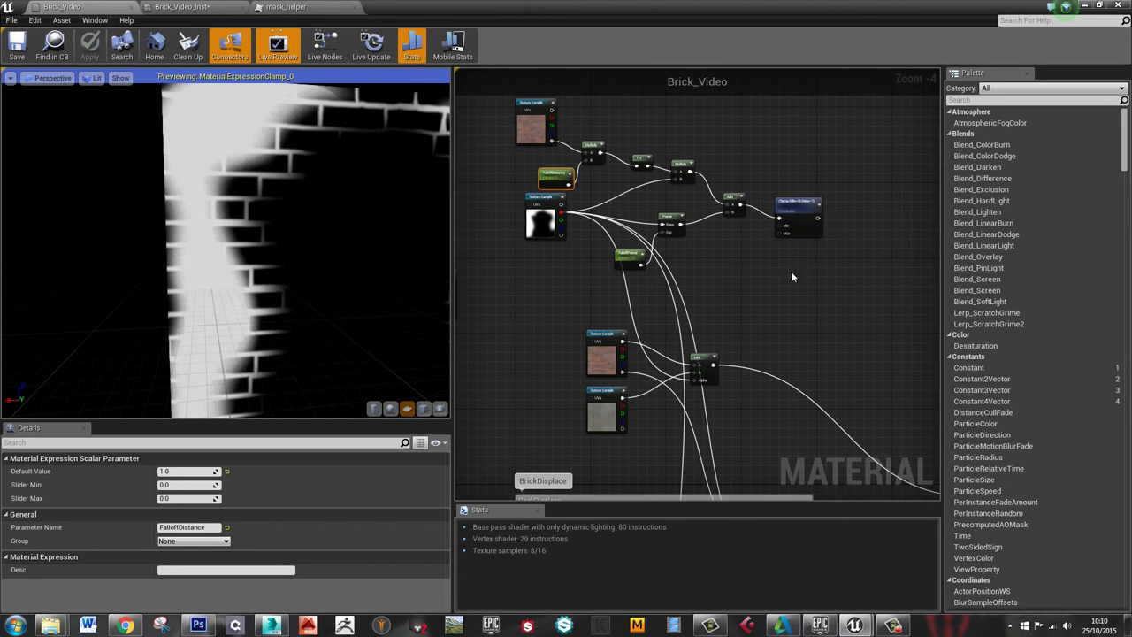
right_click_drag(792, 277, 680, 272)
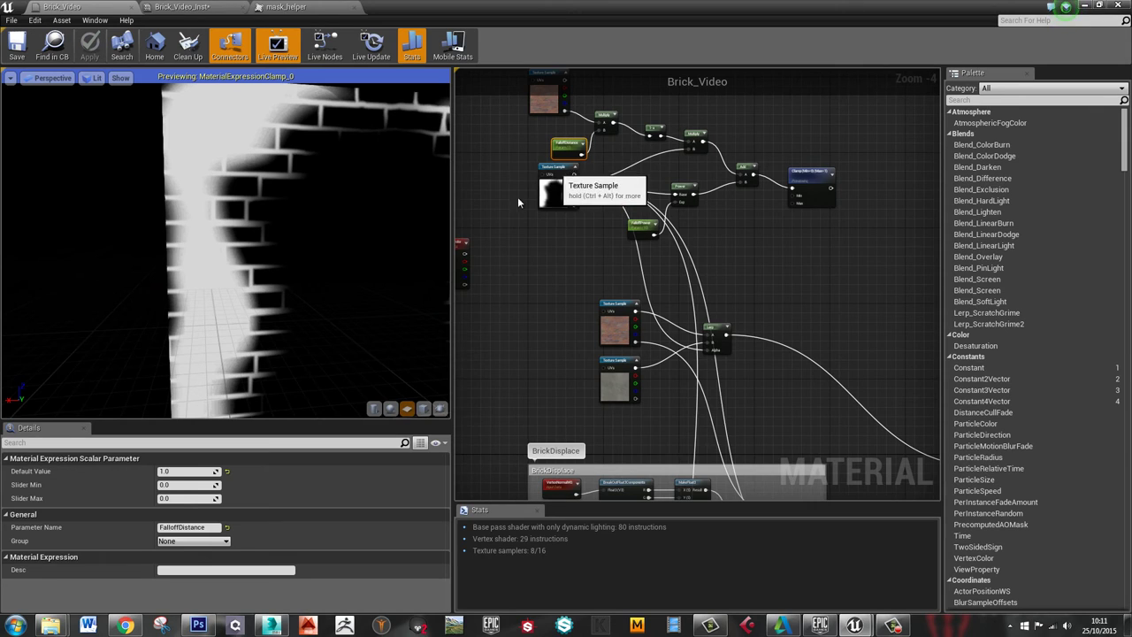
left_click_drag(556, 184, 557, 217)
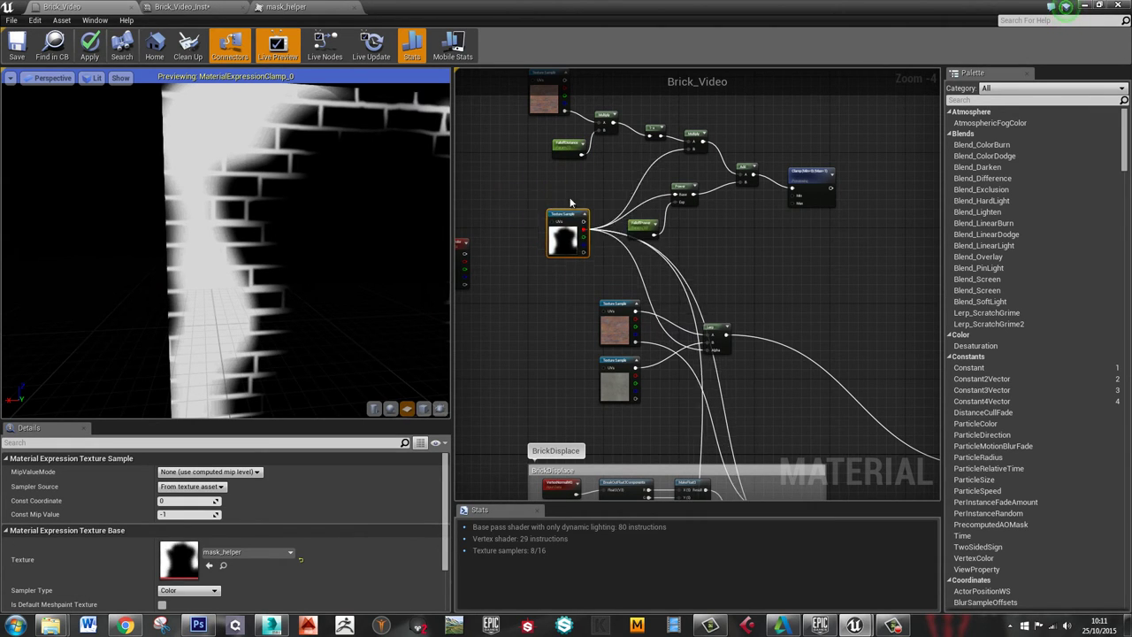
key("Delete")
right_click_drag(594, 253, 639, 292)
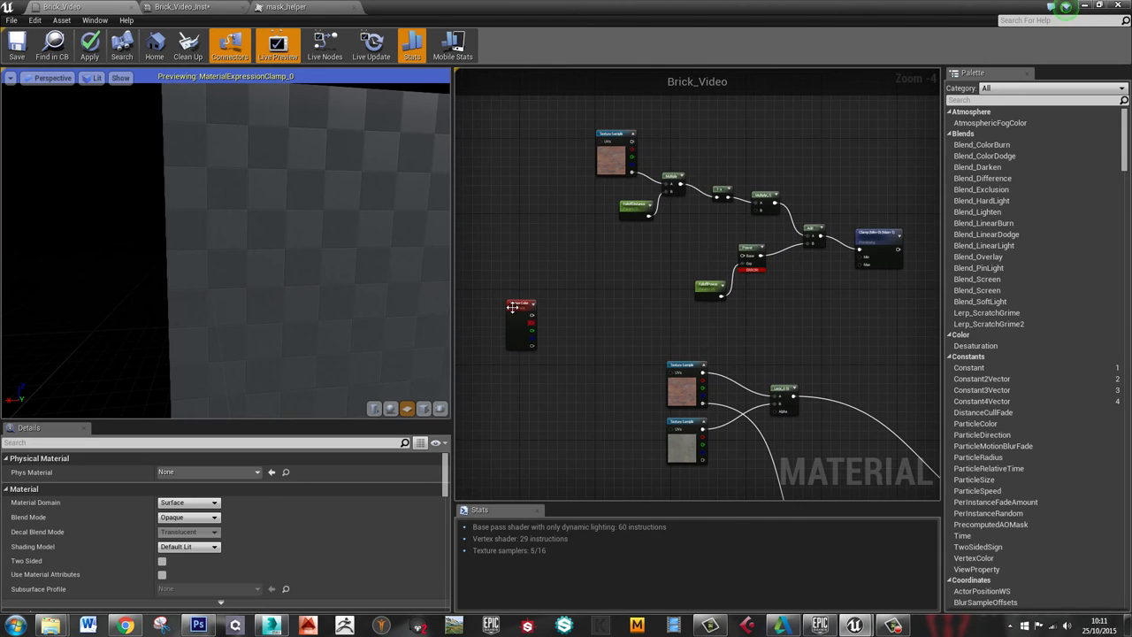
Move the Vertex Color node beside the falloff nodes and connect its red output to the Power Base and second Multiply B inputs
left_click_drag(513, 307, 564, 226)
right_click_drag(627, 280, 636, 298)
scroll(619, 264, "up", 1)
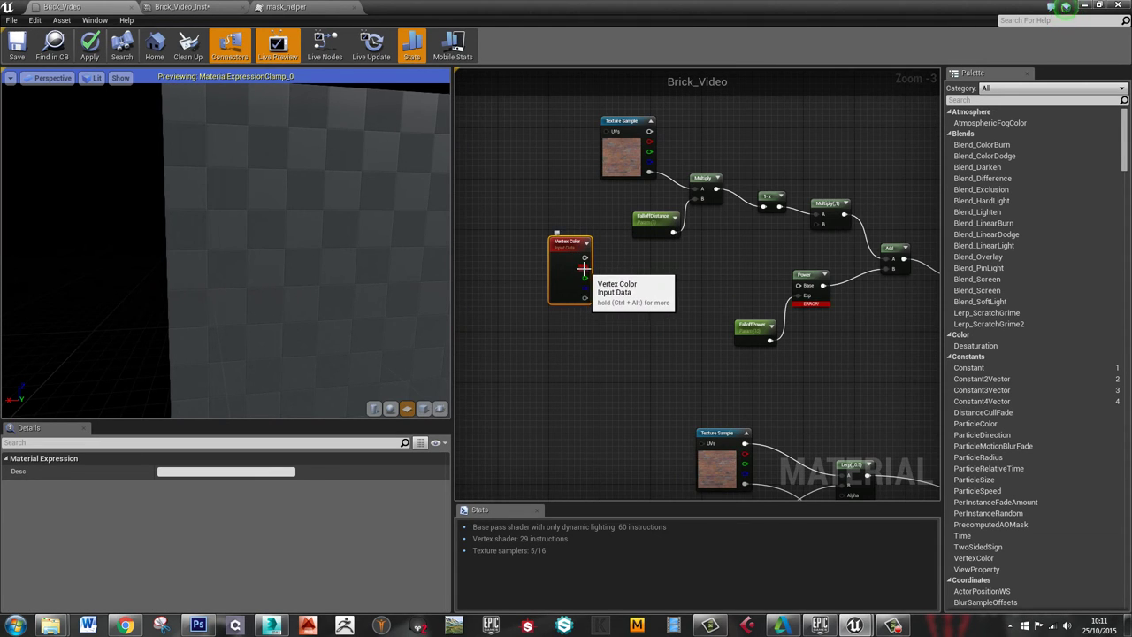
left_click_drag(584, 274, 801, 288)
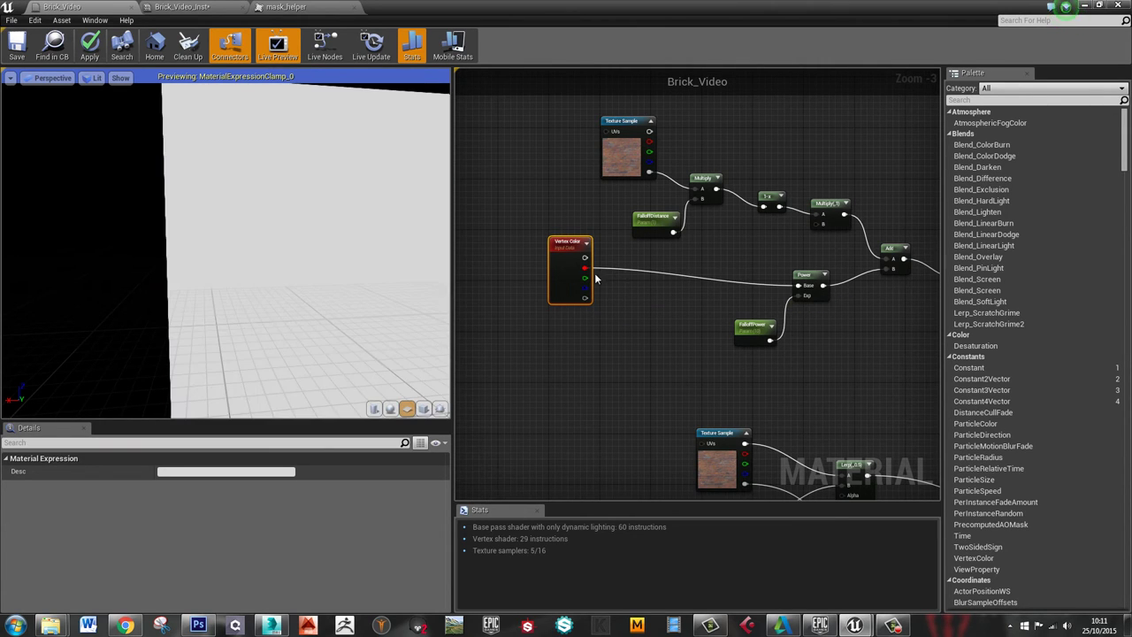
left_click_drag(584, 268, 821, 225)
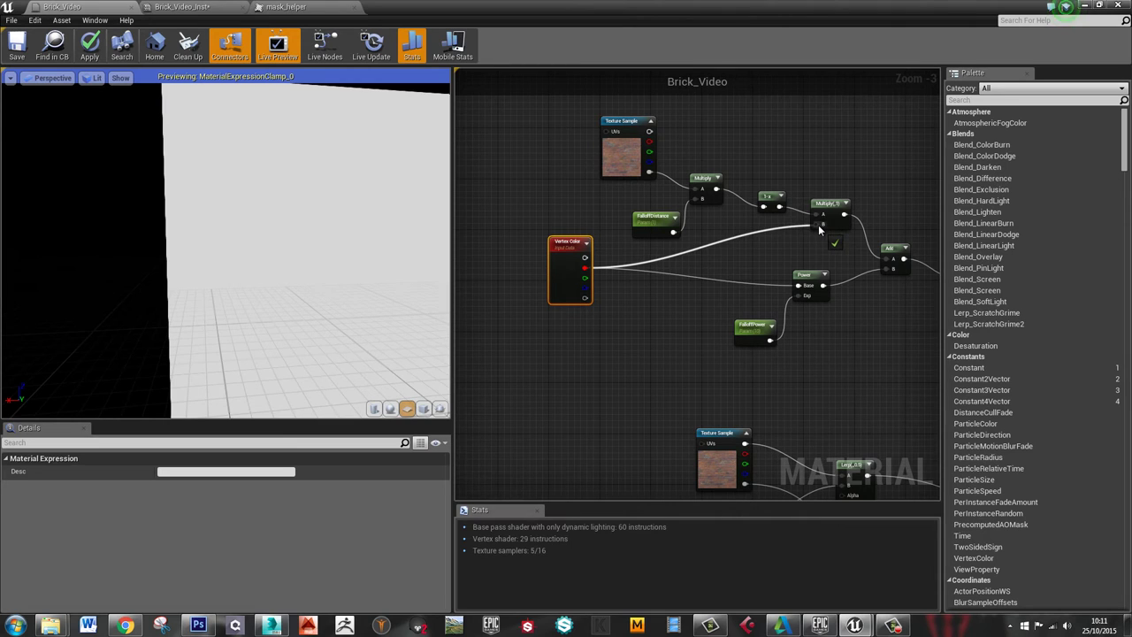
left_click_drag(774, 255, 721, 262)
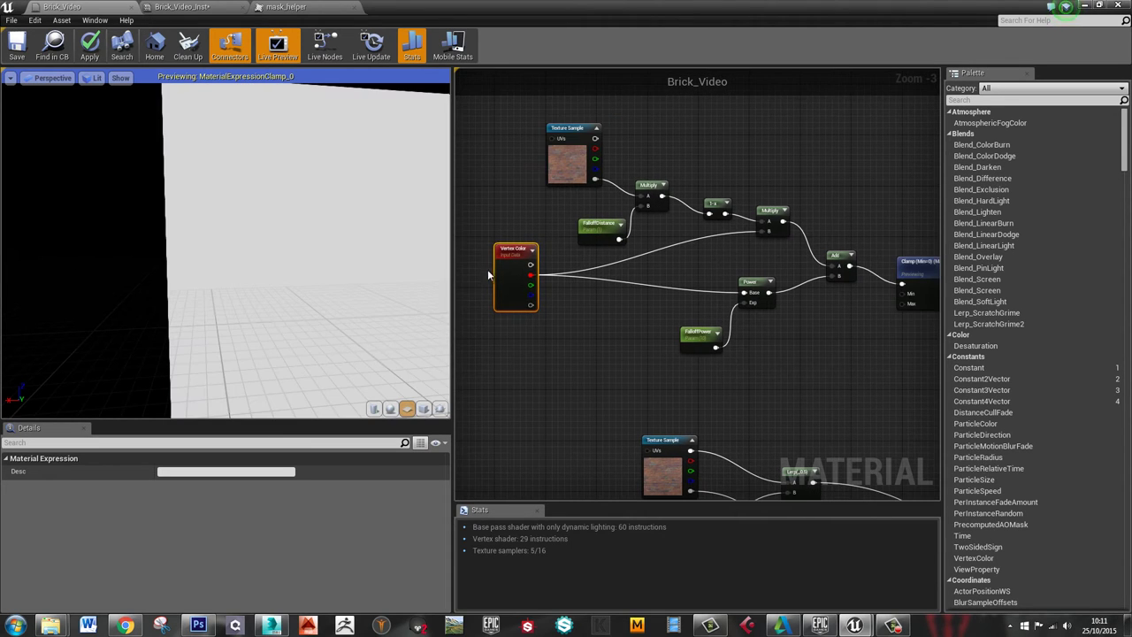
Enclose the whole falloff node network, from Vertex Color to Clamp, in a comment box named FalloffControl
right_click_drag(846, 327, 576, 281)
scroll(660, 282, "down", 1)
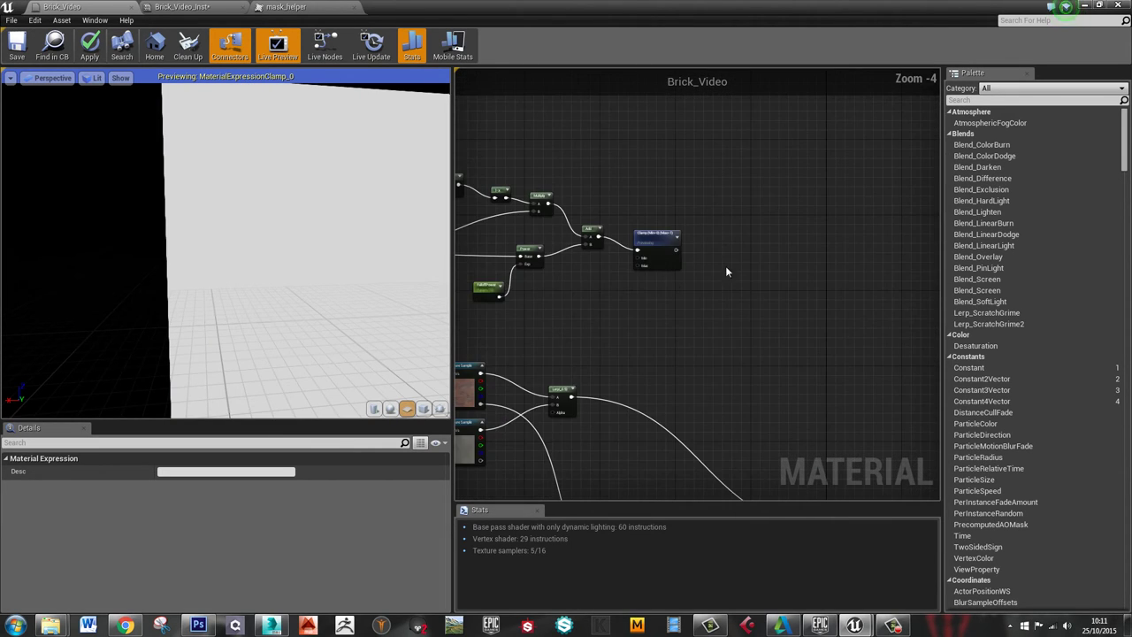
left_click_drag(675, 251, 678, 254)
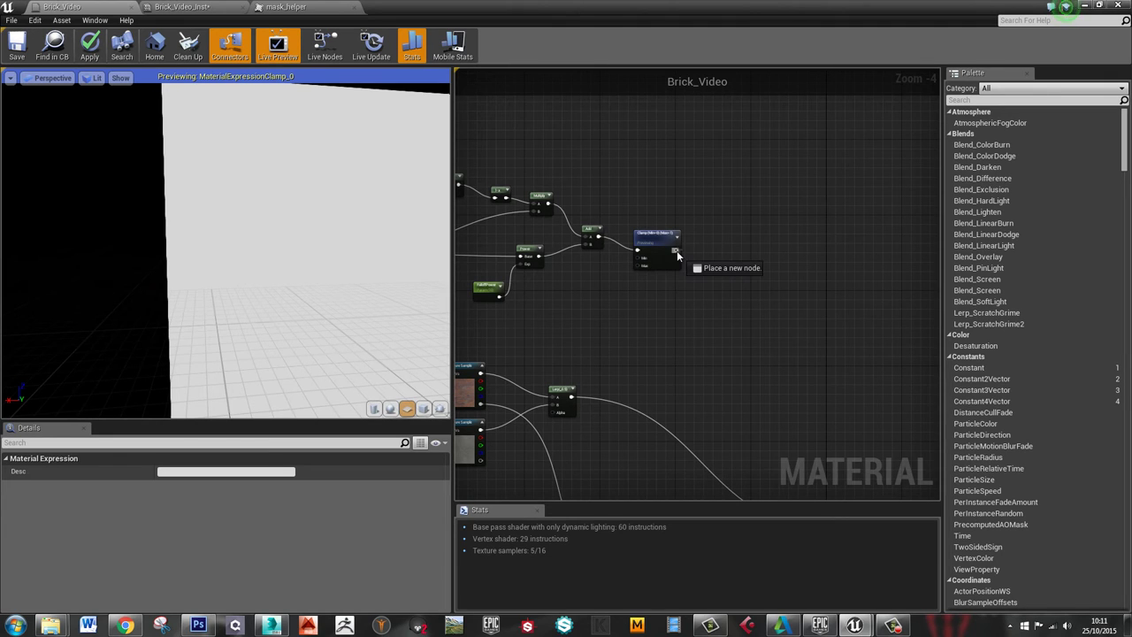
left_click(619, 210)
right_click_drag(612, 212, 824, 218)
left_click_drag(526, 122, 906, 324)
key("c")
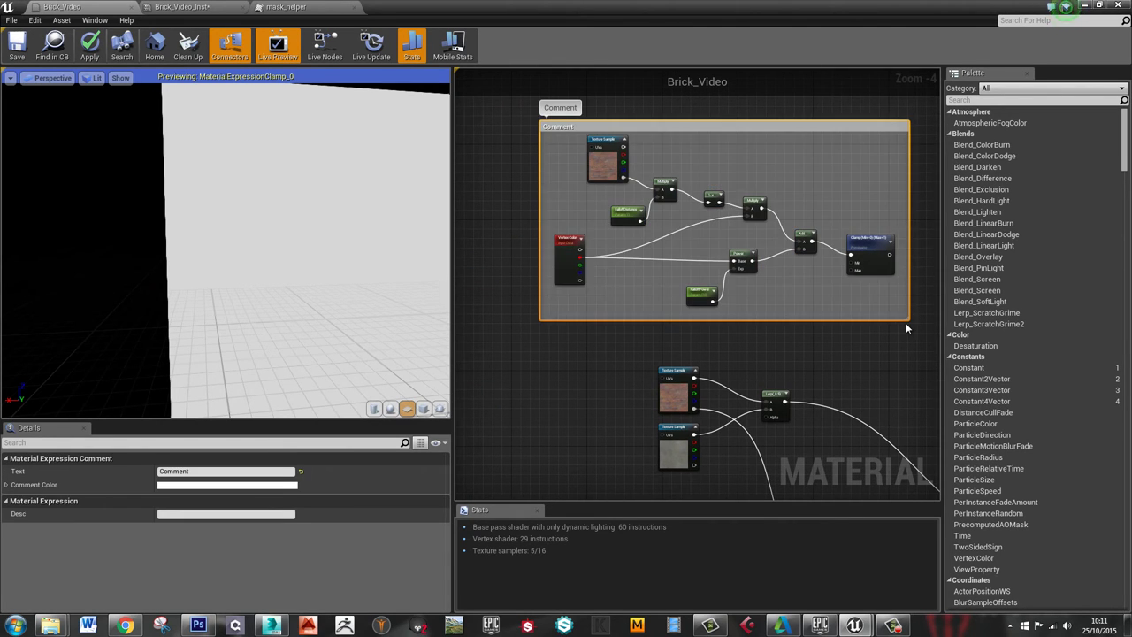
left_click(197, 472)
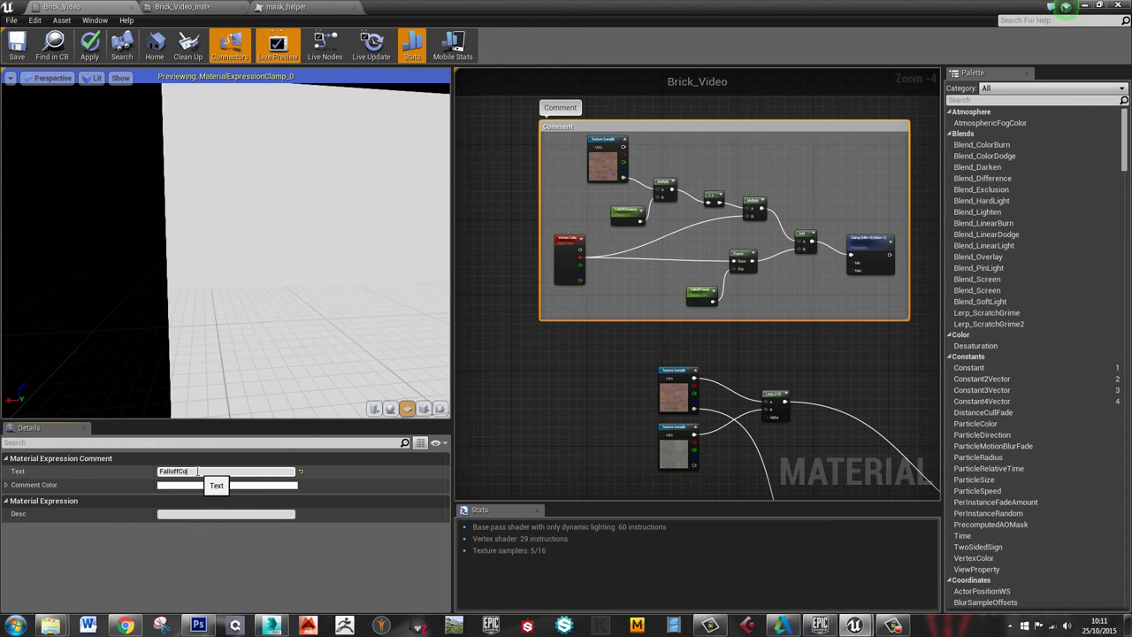
key("Return")
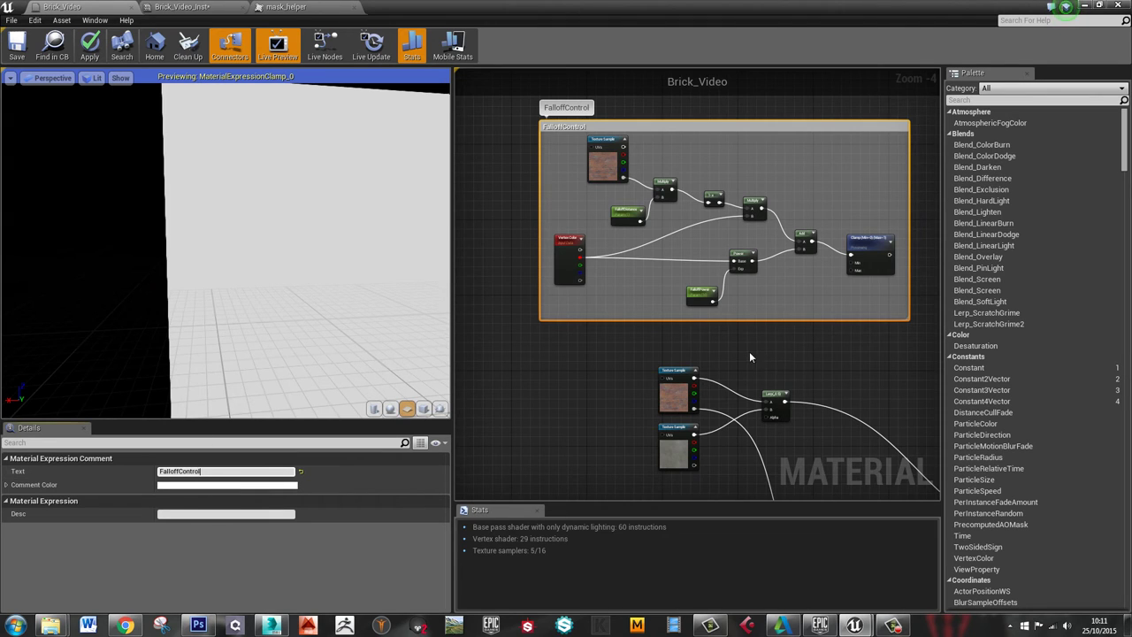
Connect the Clamp output to the Alpha inputs of the diffuse, displacement and normal Lerp nodes
right_click_drag(844, 372, 772, 327)
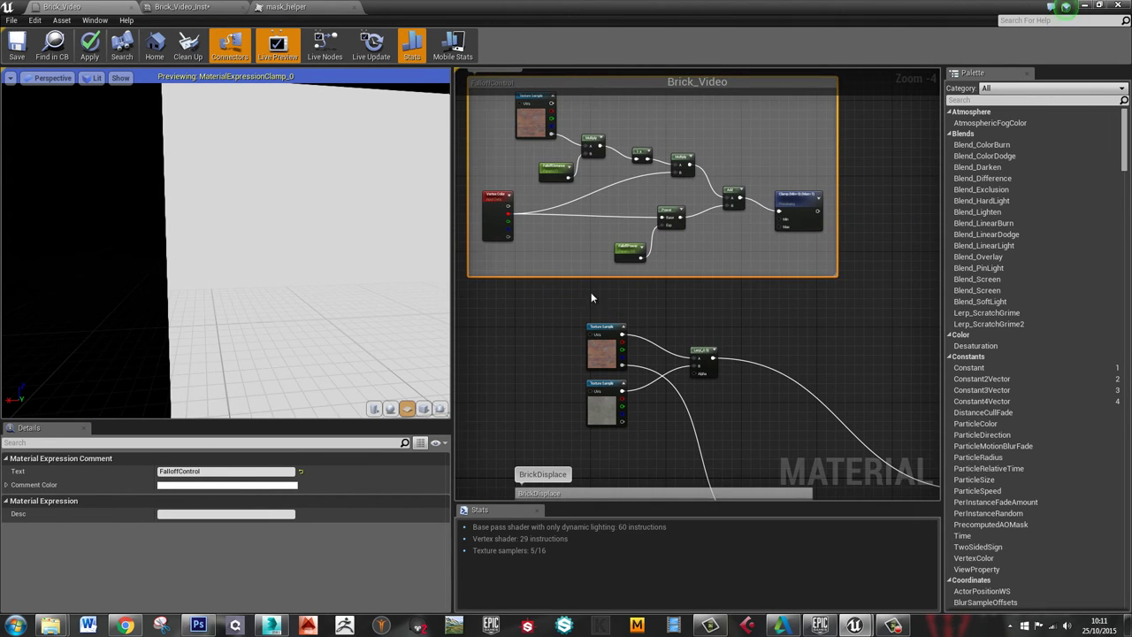
left_click(599, 348)
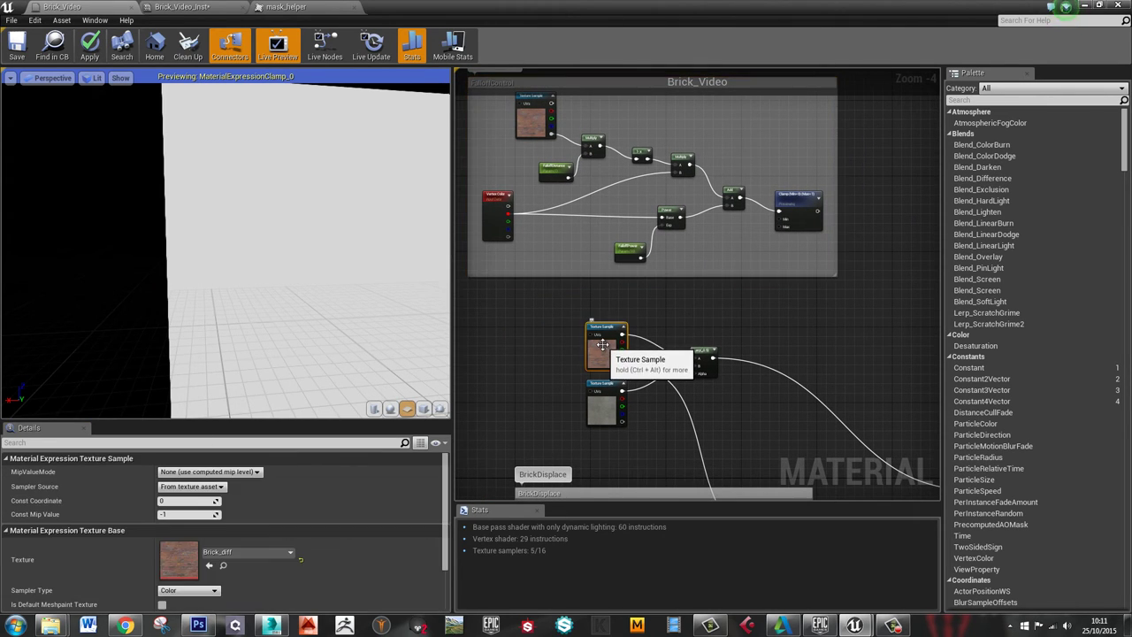
left_click(602, 408)
left_click_drag(602, 407, 607, 406)
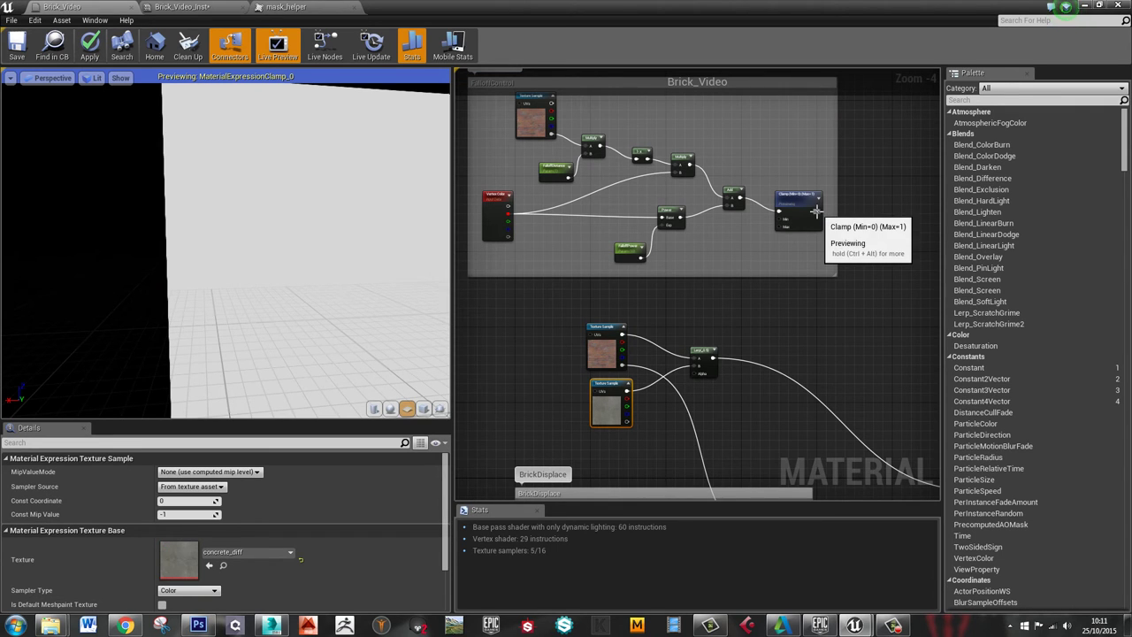
left_click_drag(817, 211, 694, 372)
right_click_drag(766, 379, 670, 320)
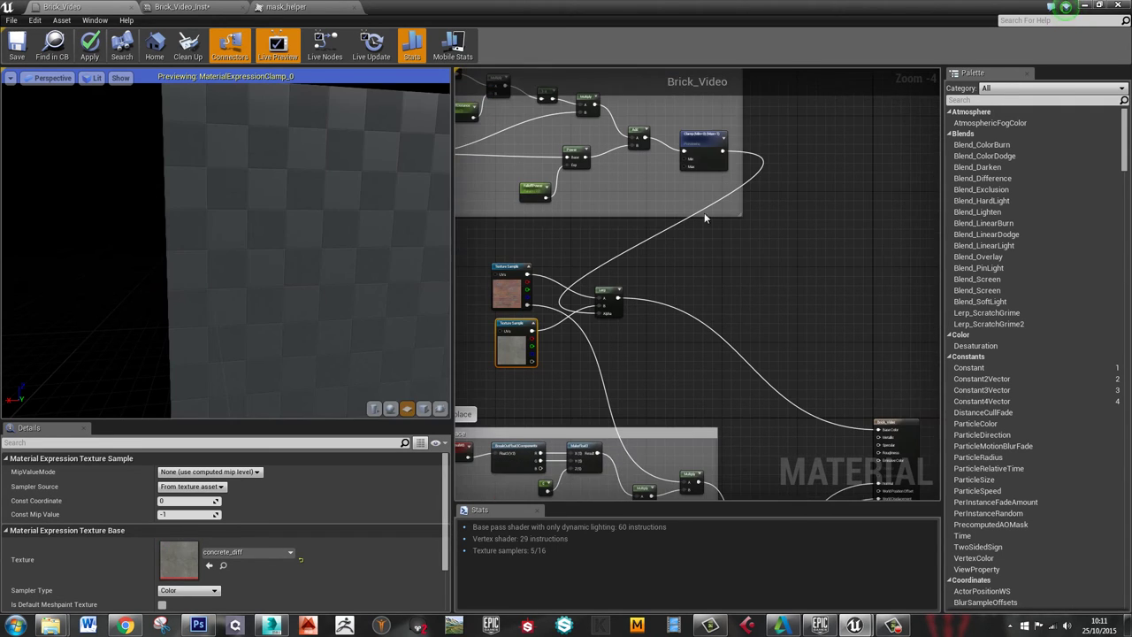
left_click_drag(723, 151, 754, 445)
right_click_drag(757, 78, 747, 263)
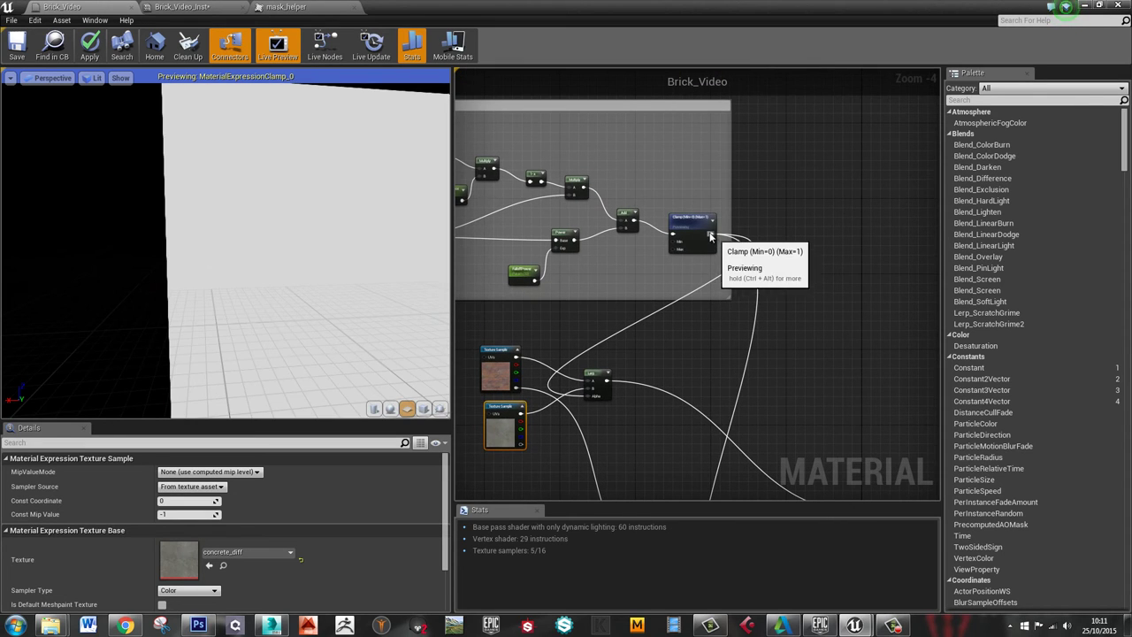
left_click_drag(712, 234, 777, 427)
right_click_drag(618, 206, 633, 290)
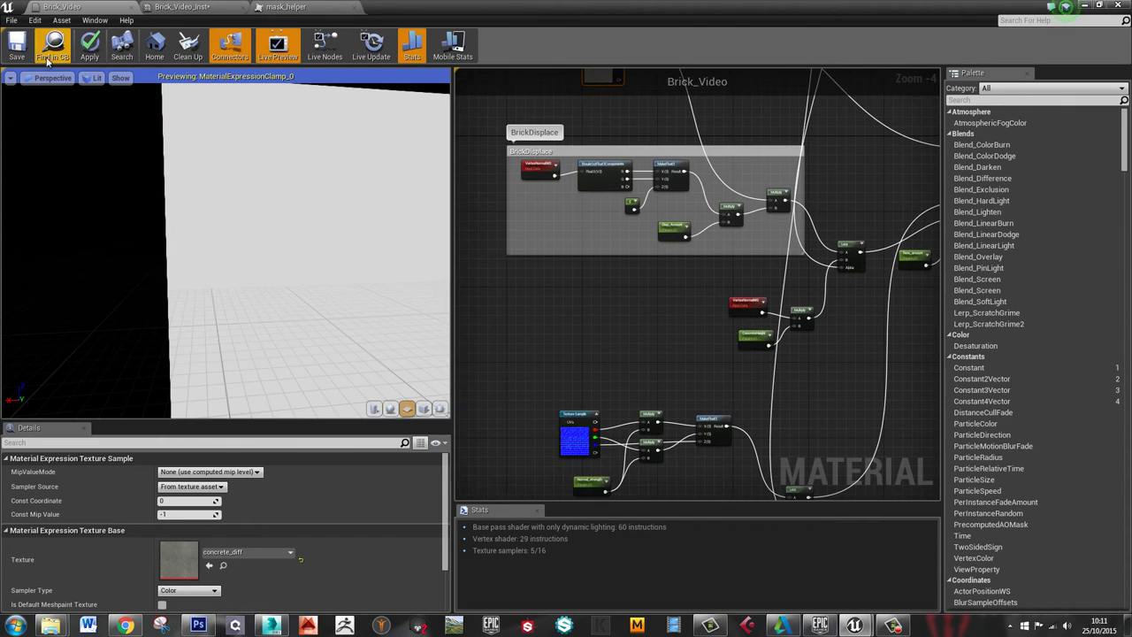
Save the Brick_Video material, then show Brick_Video_Inst and move its editor window aside to expose the level viewport
left_click(17, 44)
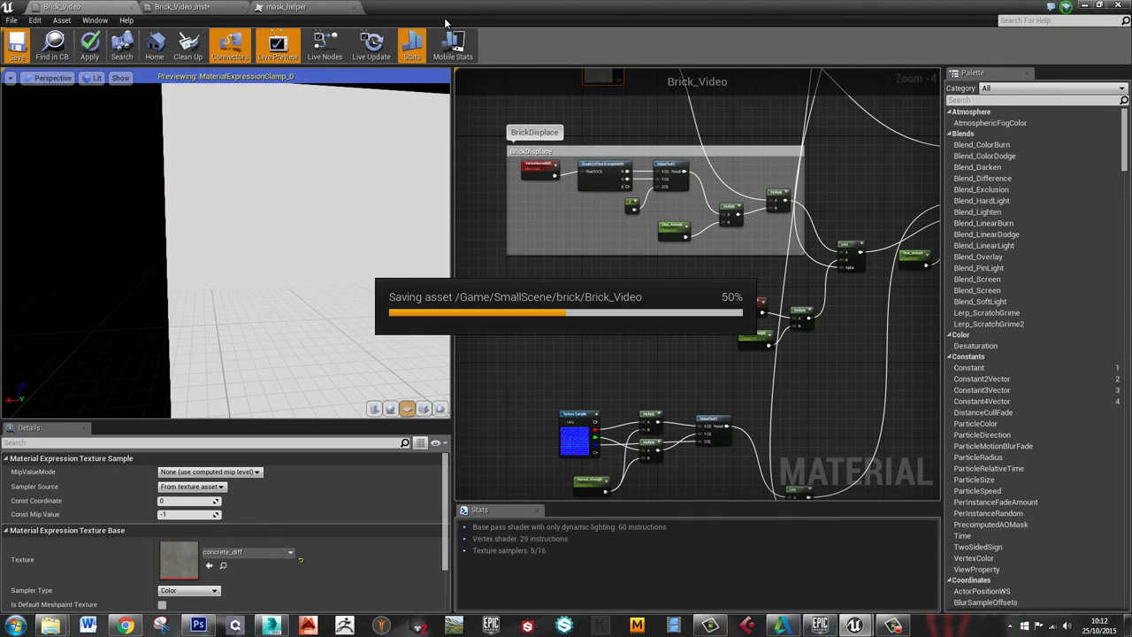
left_click(193, 6)
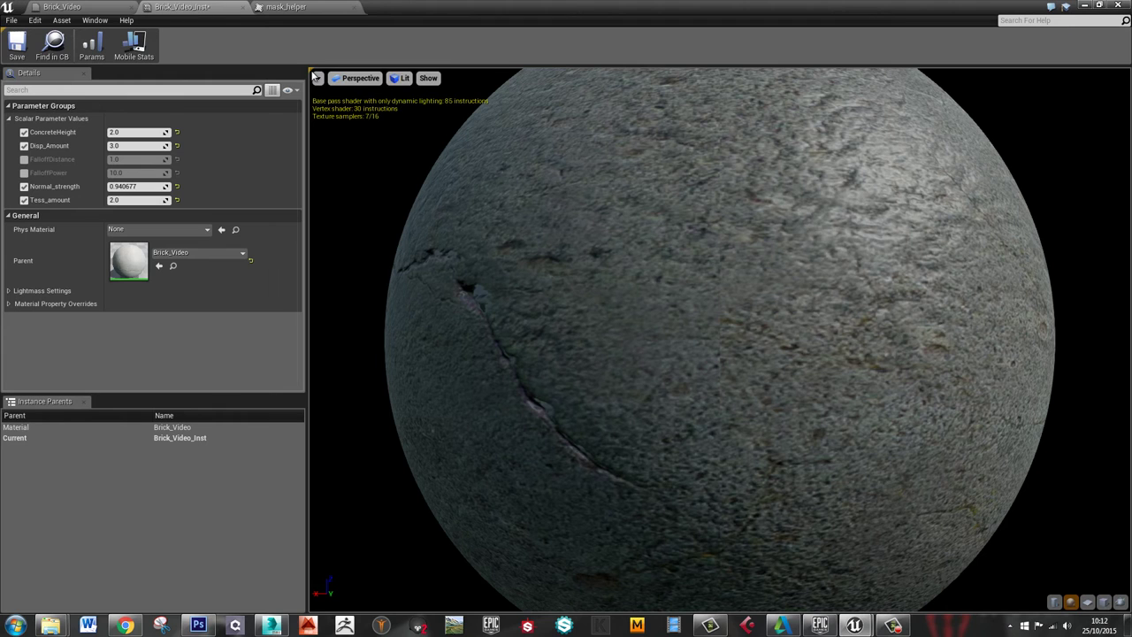
left_click_drag(287, 15, 1082, 176)
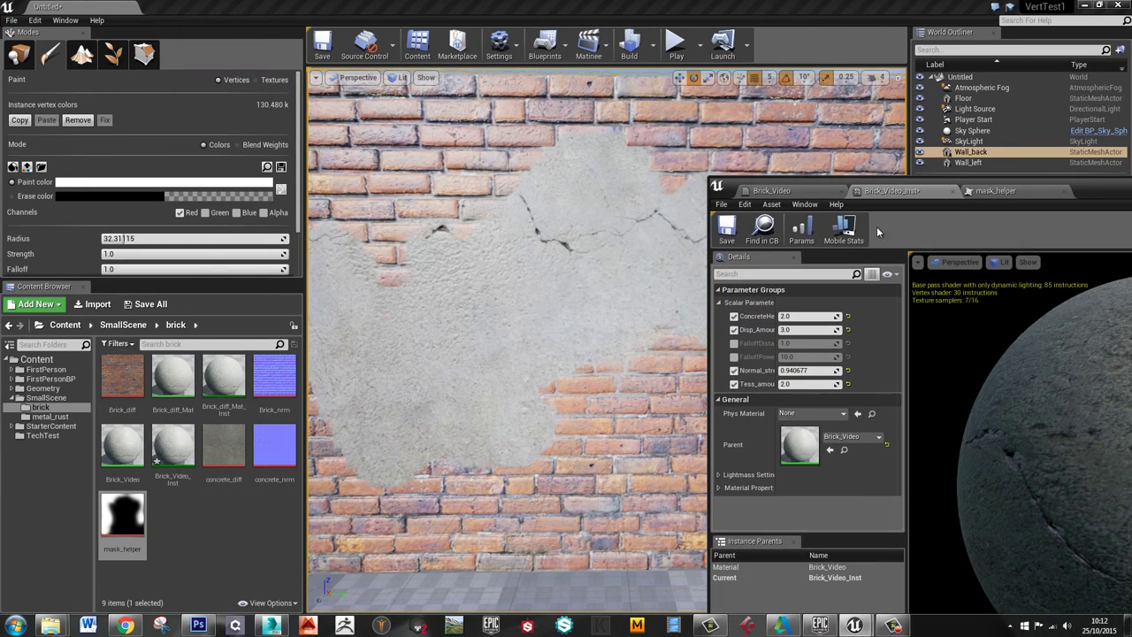
Set the vertex paint strength to about 0.11 and paint soft concrete patches onto a bare brick area of the back wall
mouse_move(581, 249)
right_mouse_down()
mouse_move(593, 255)
mouse_move(573, 255)
right_mouse_up()
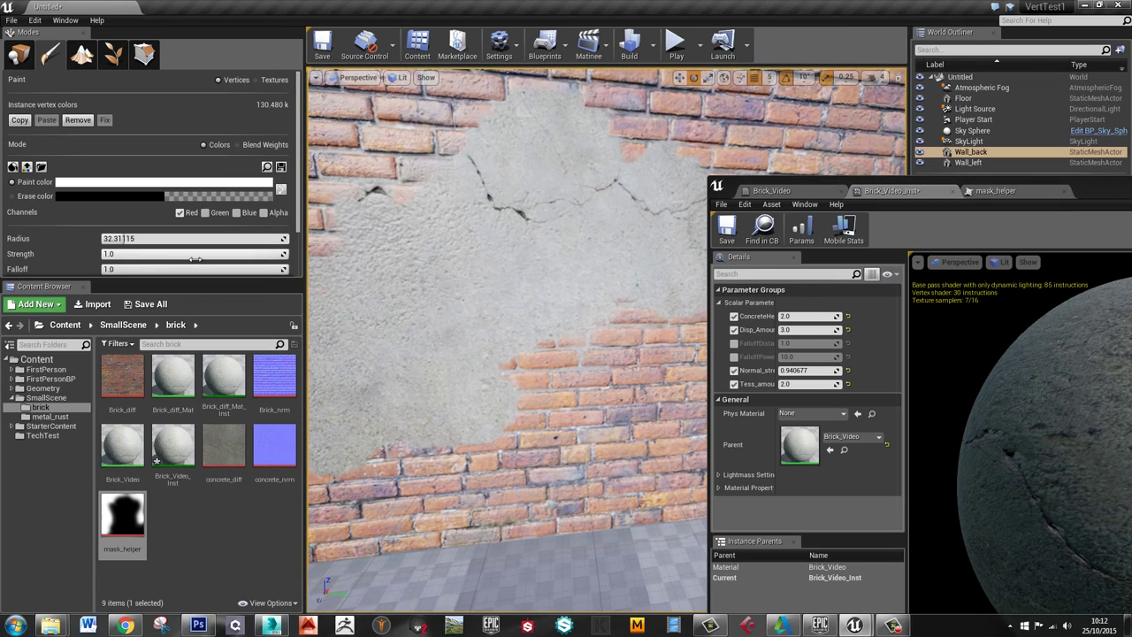
left_click_drag(190, 256, 120, 256)
right_click_drag(541, 298, 456, 308)
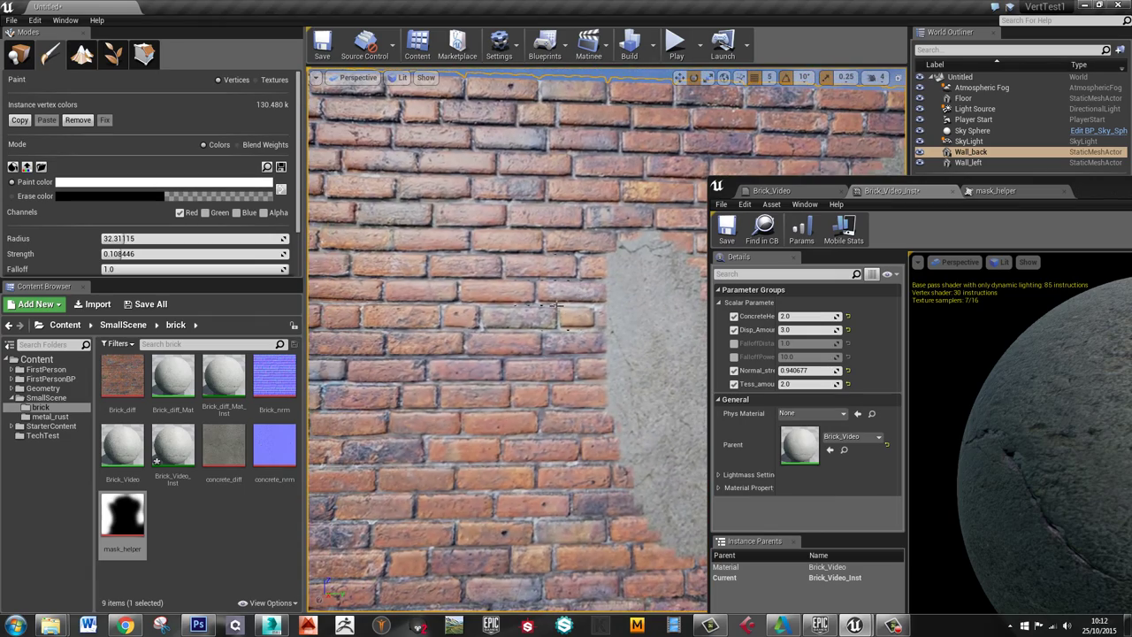
left_click_drag(456, 309, 467, 315)
mouse_move(469, 391)
left_mouse_down()
mouse_move(450, 380)
mouse_move(479, 408)
left_mouse_up()
right_click_drag(448, 411, 535, 373)
mouse_move(535, 374)
left_mouse_down()
mouse_move(416, 371)
mouse_move(548, 359)
left_mouse_up()
right_click_drag(486, 325, 432, 311)
mouse_move(431, 311)
left_mouse_down()
mouse_move(399, 319)
mouse_move(389, 292)
left_mouse_up()
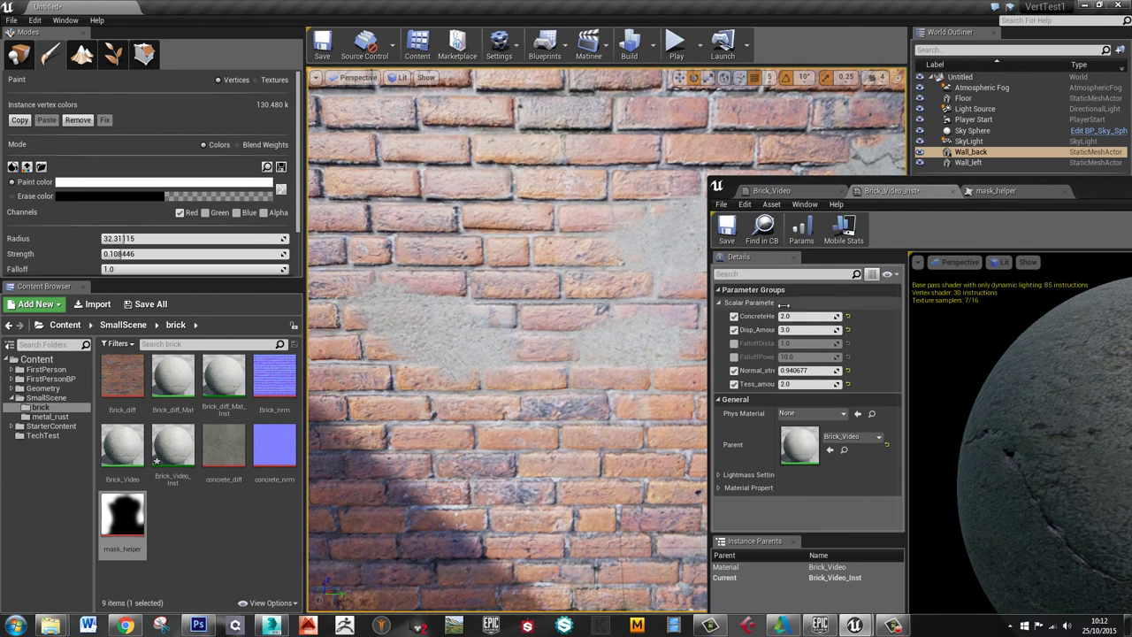
Enable the FalloffDistance and FalloffPower overrides in Brick_Video_Inst and set FalloffDistance to 10.0
left_click(733, 343)
left_click(734, 356)
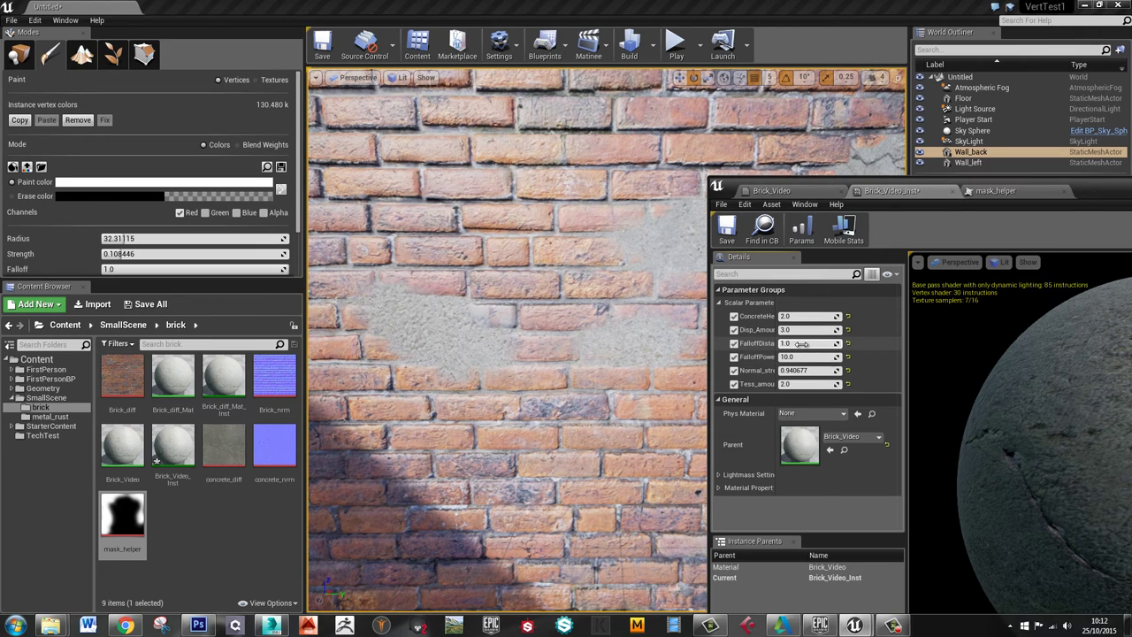
left_click(801, 344)
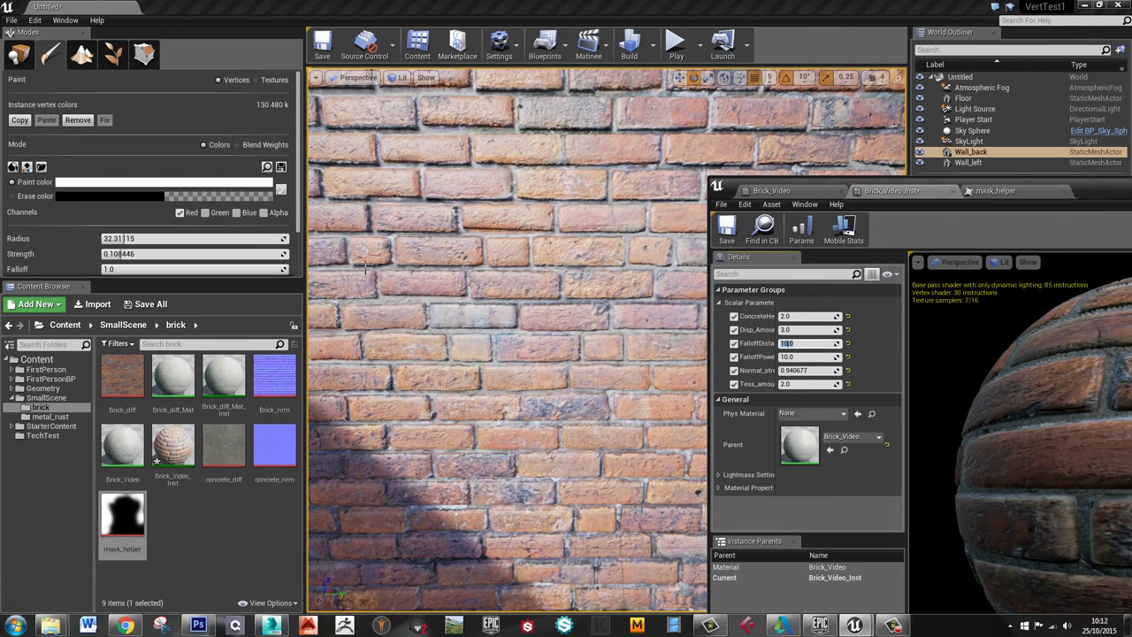
left_click(603, 293)
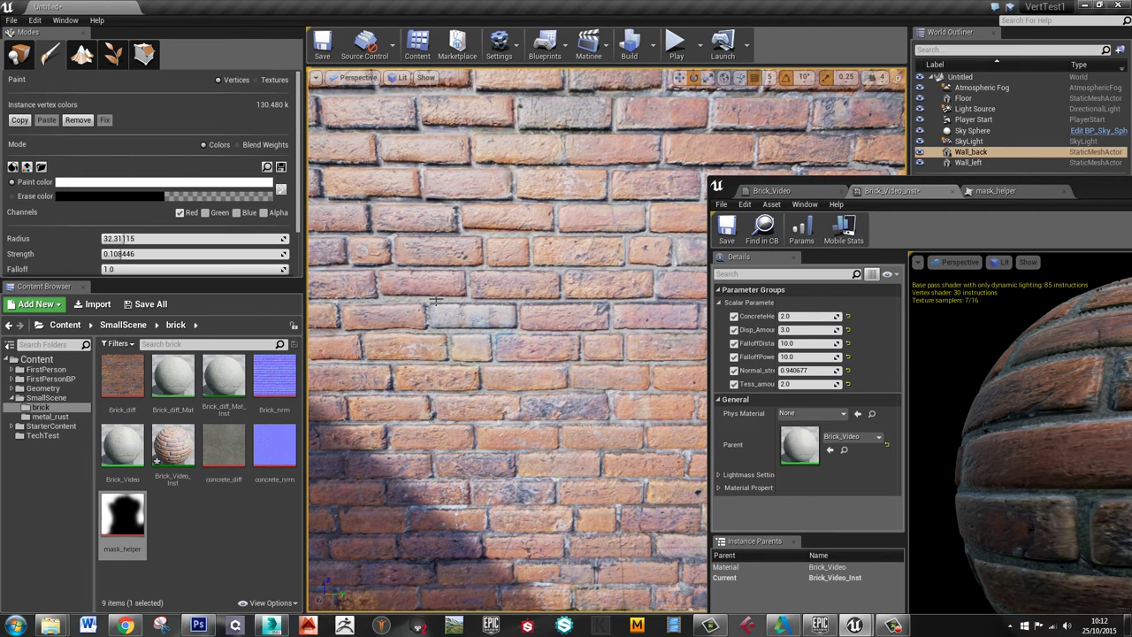
Set FalloffDistance to 5.0 in Brick_Video_Inst and test a concrete paint stroke on the brick wall
left_click(800, 344)
type("5")
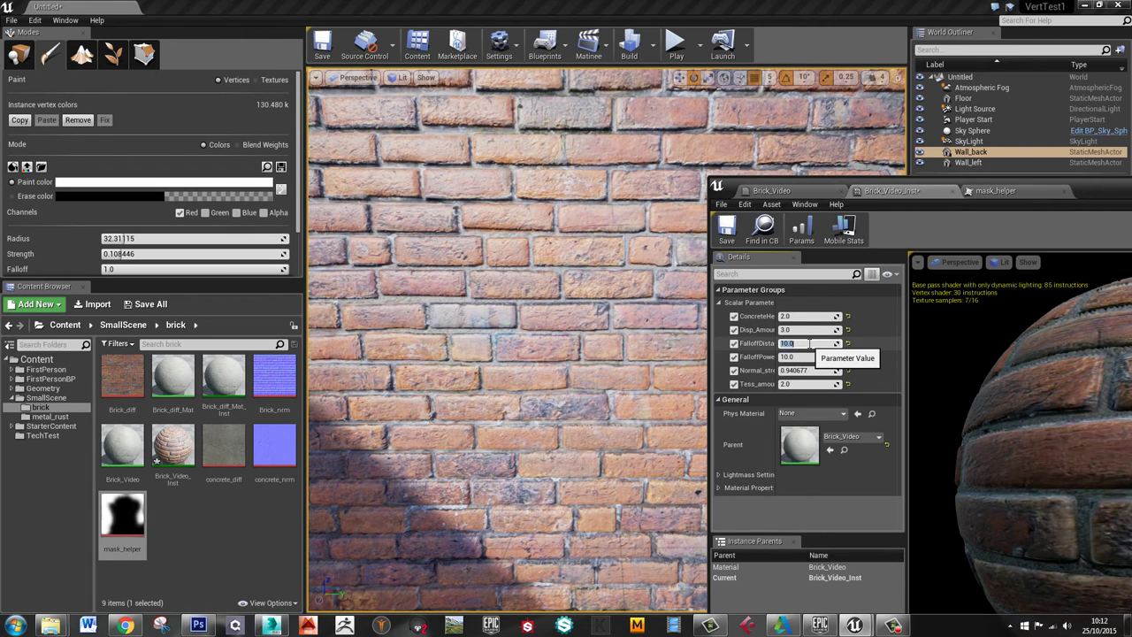
key("Return")
left_click(476, 326)
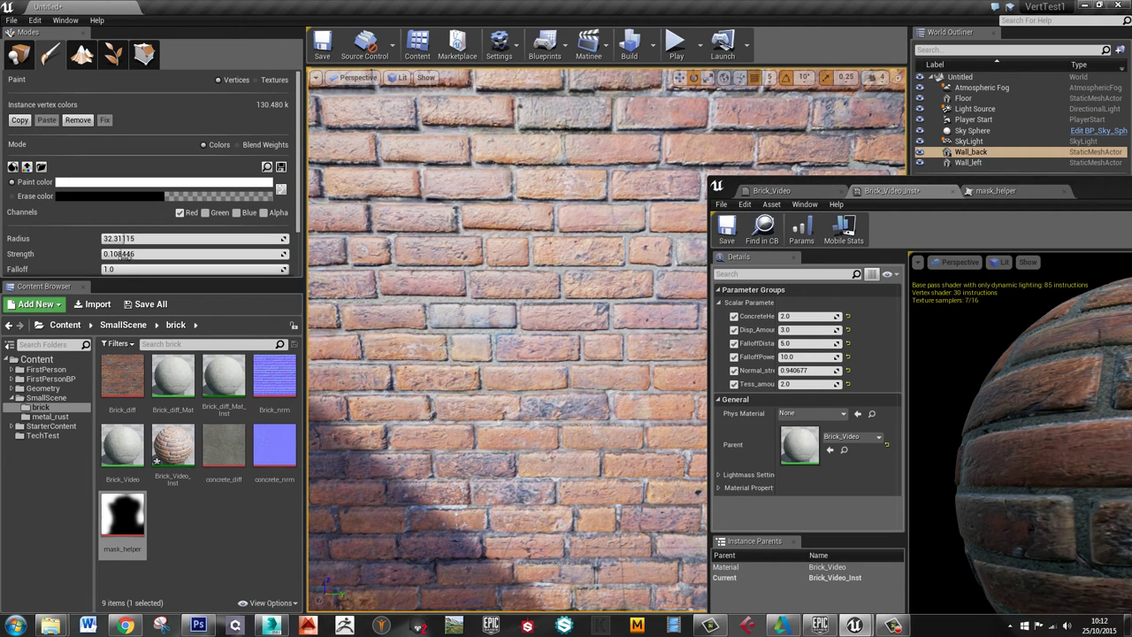
Raise the vertex paint strength to about 0.18 and test painting the wall with FalloffPower set to 5.0
left_click_drag(121, 254, 134, 254)
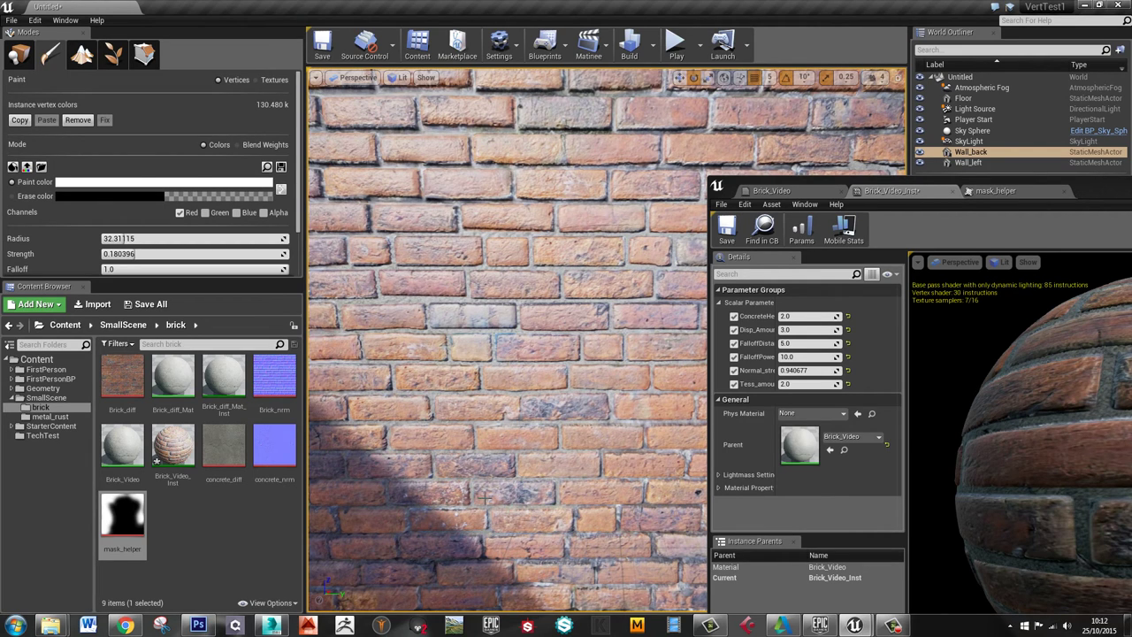
left_click(804, 356)
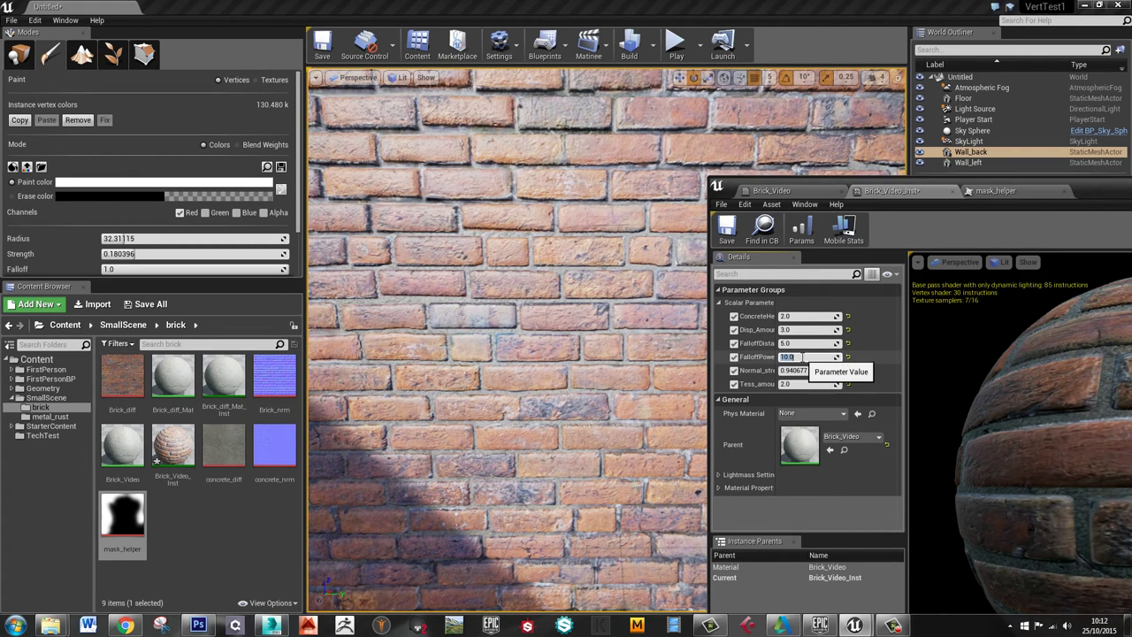
key("Return")
left_click(525, 414)
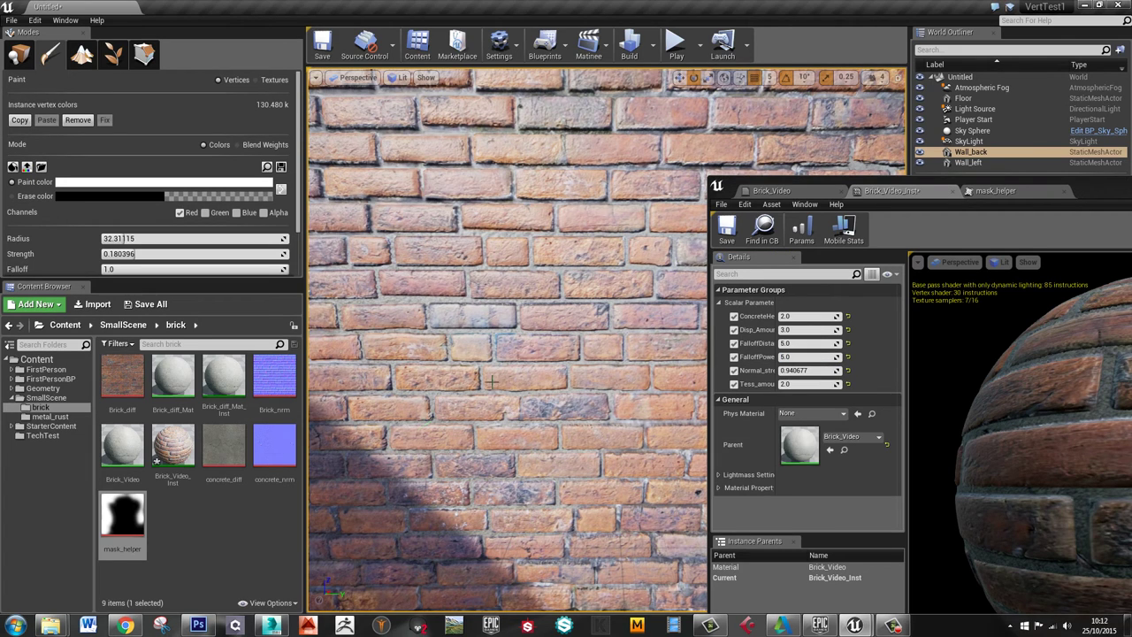
Set FalloffDistance to 2.0 and paint more concrete over the middle of the brick wall
left_click(820, 344)
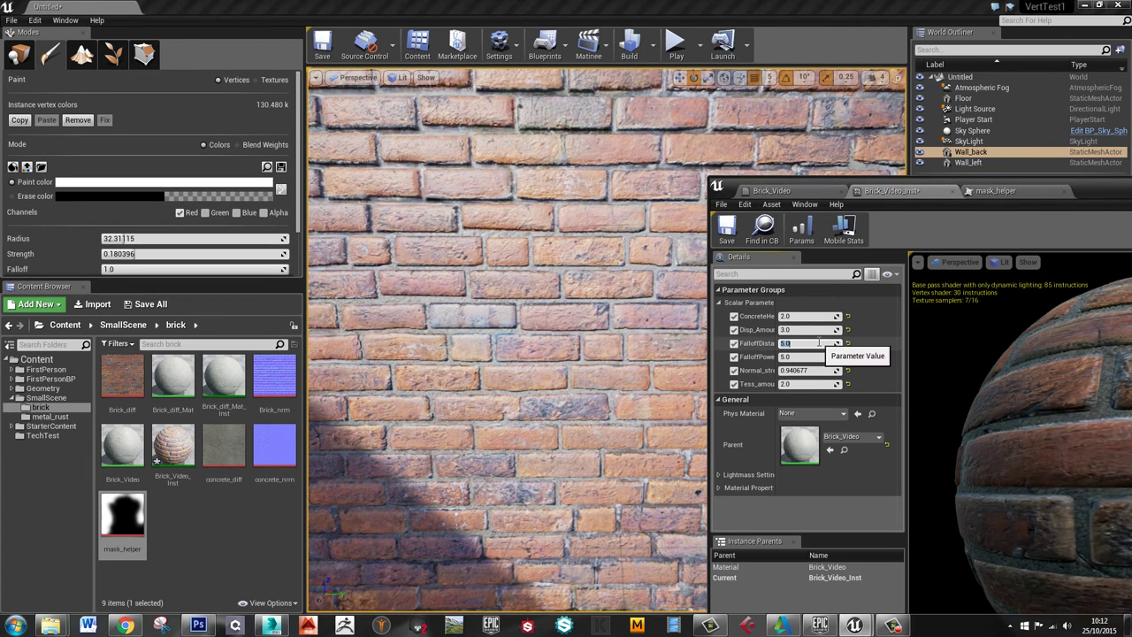
type("2")
key("Return")
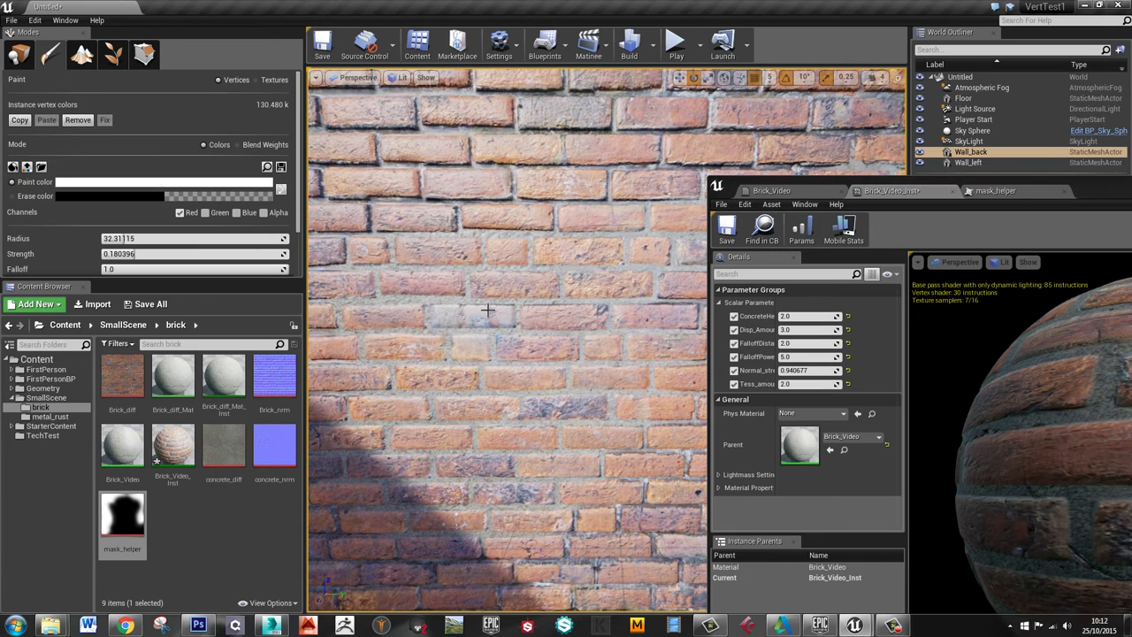
left_click(394, 318)
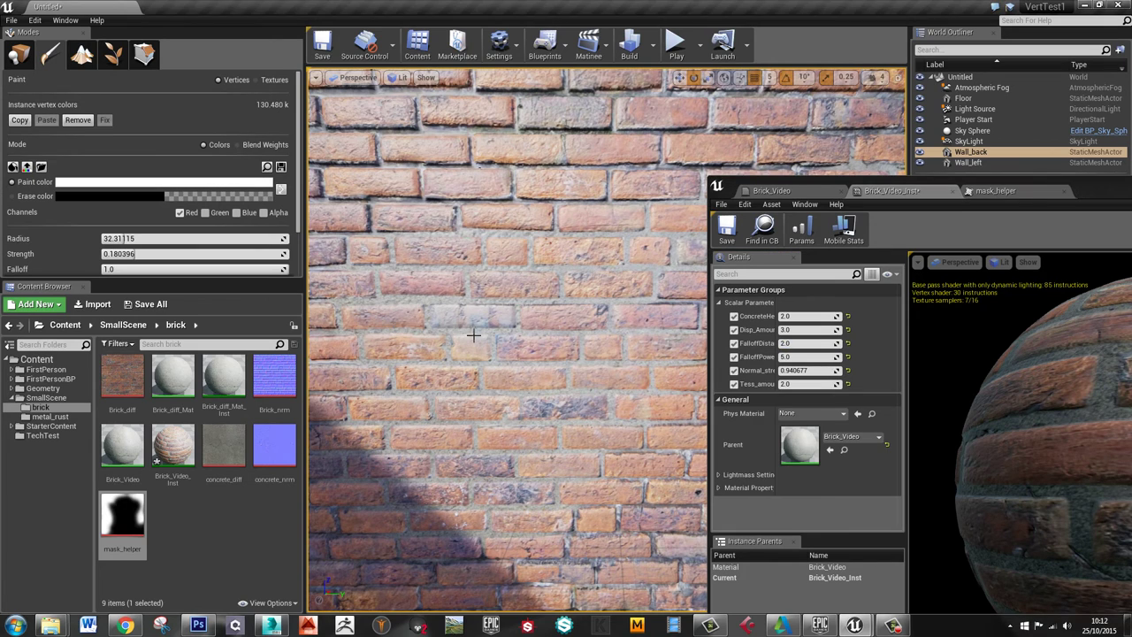
Set FalloffDistance to 1.5 and paint over the same concrete area of the wall again
left_click(806, 344)
type("1.5")
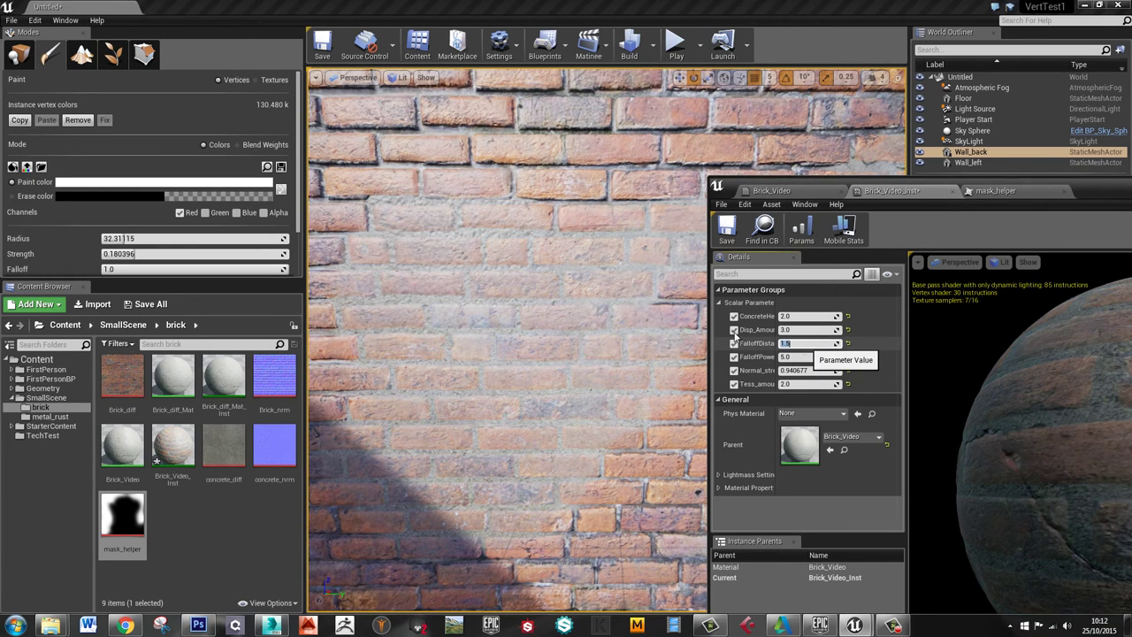
left_click(511, 316)
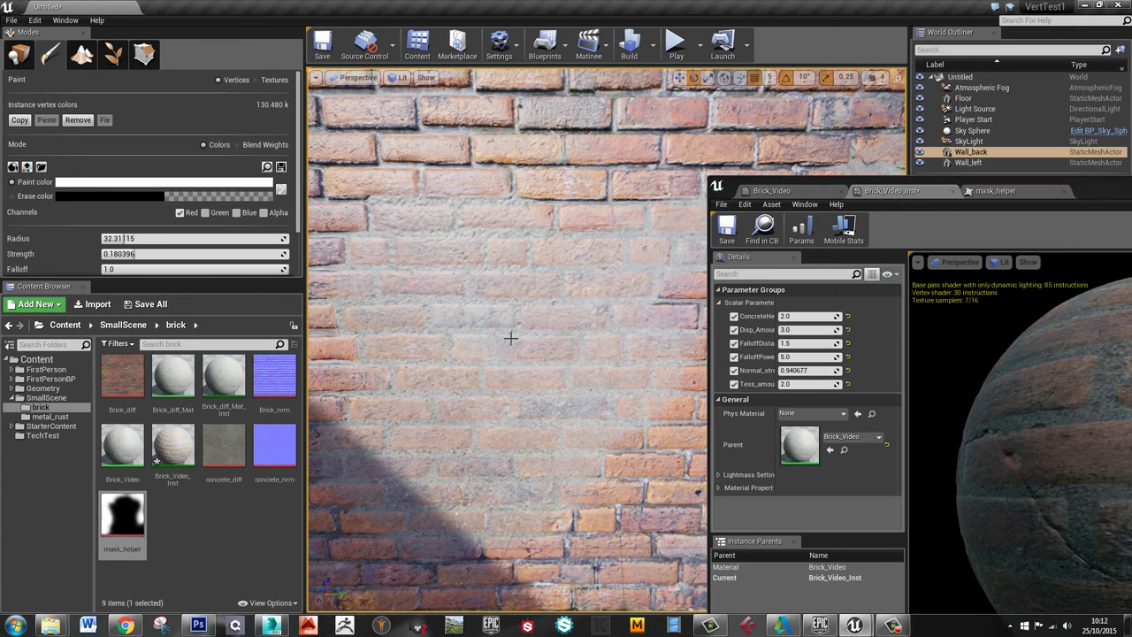
left_click(810, 358)
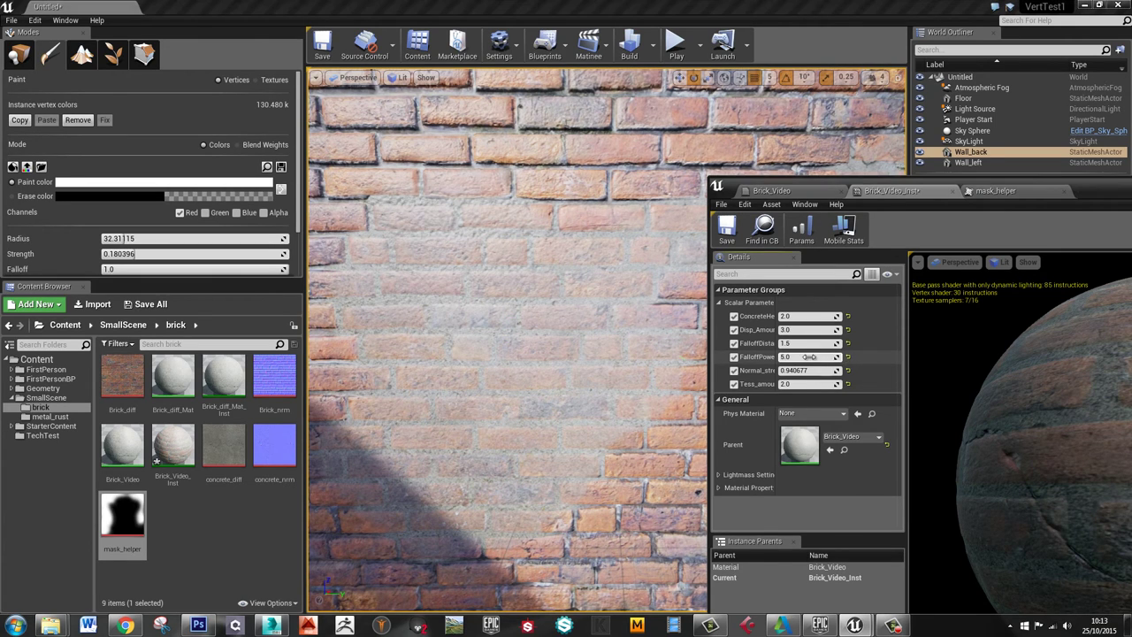
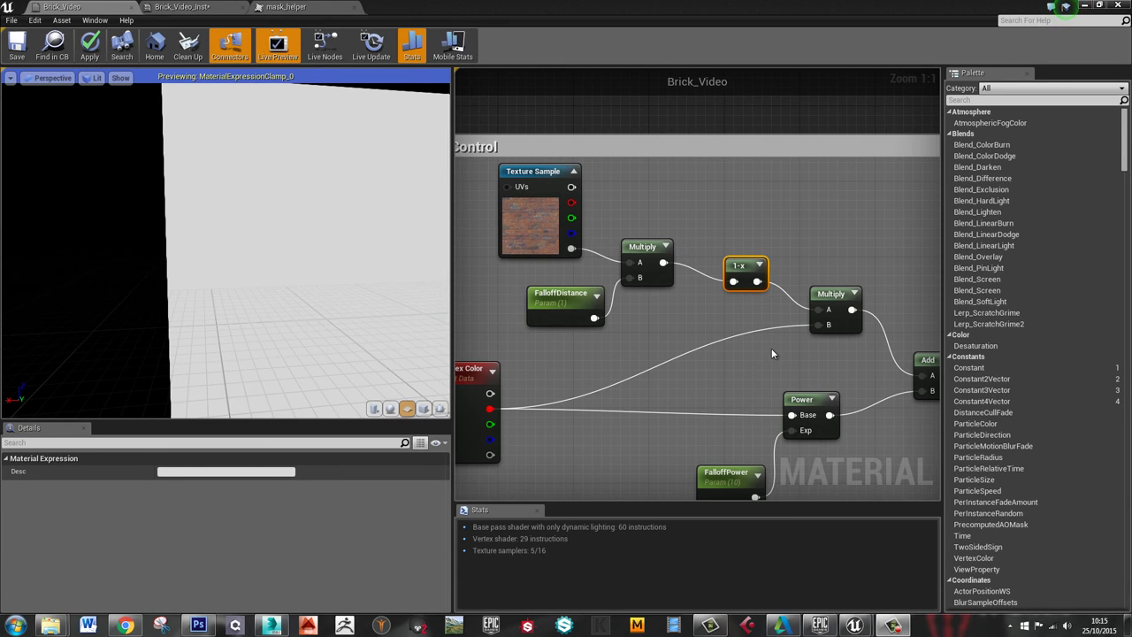
Tighten the spacing between the FalloffDistance Multiply node pair and the 1-x node in the Brick_Video graph
left_click(738, 342)
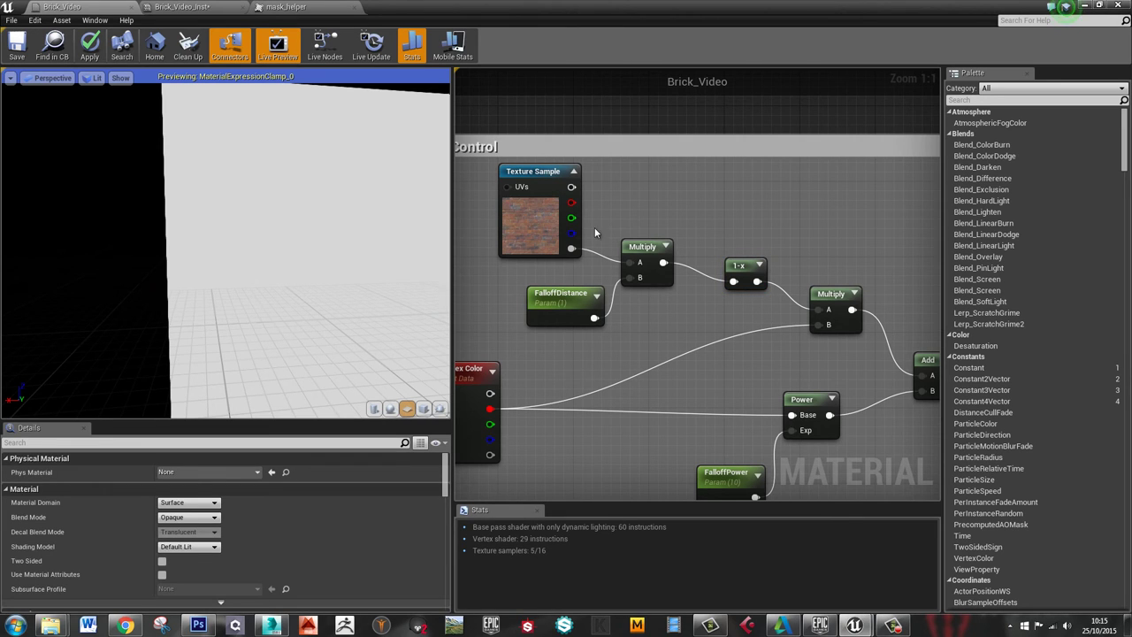
left_click_drag(631, 311, 646, 257)
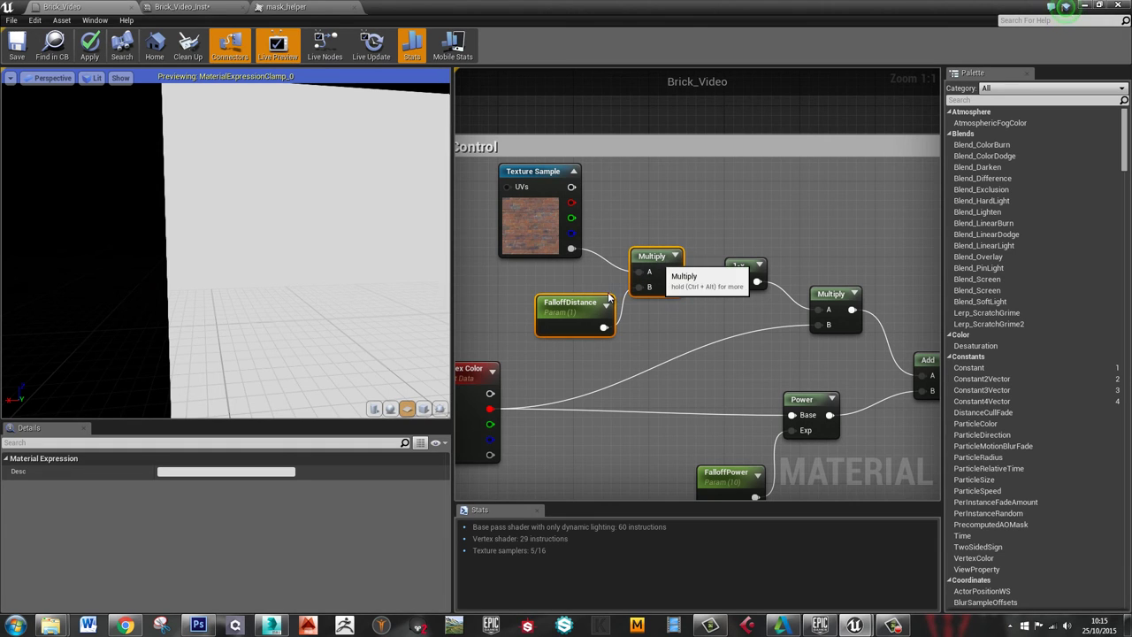
left_click_drag(746, 266, 729, 265)
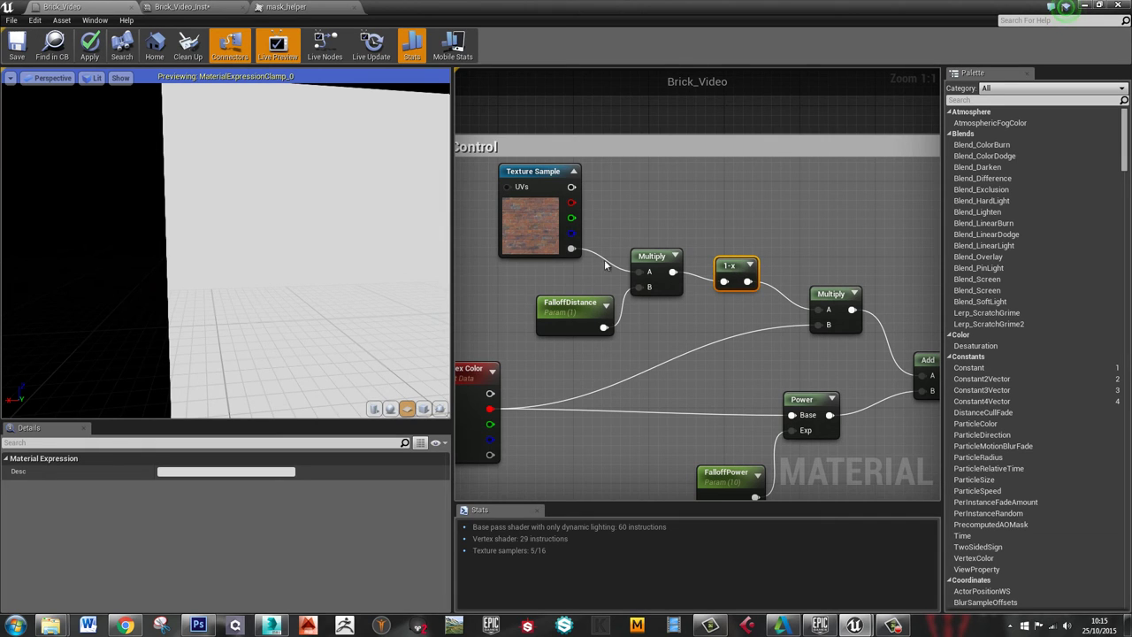
left_click_drag(589, 240, 689, 356)
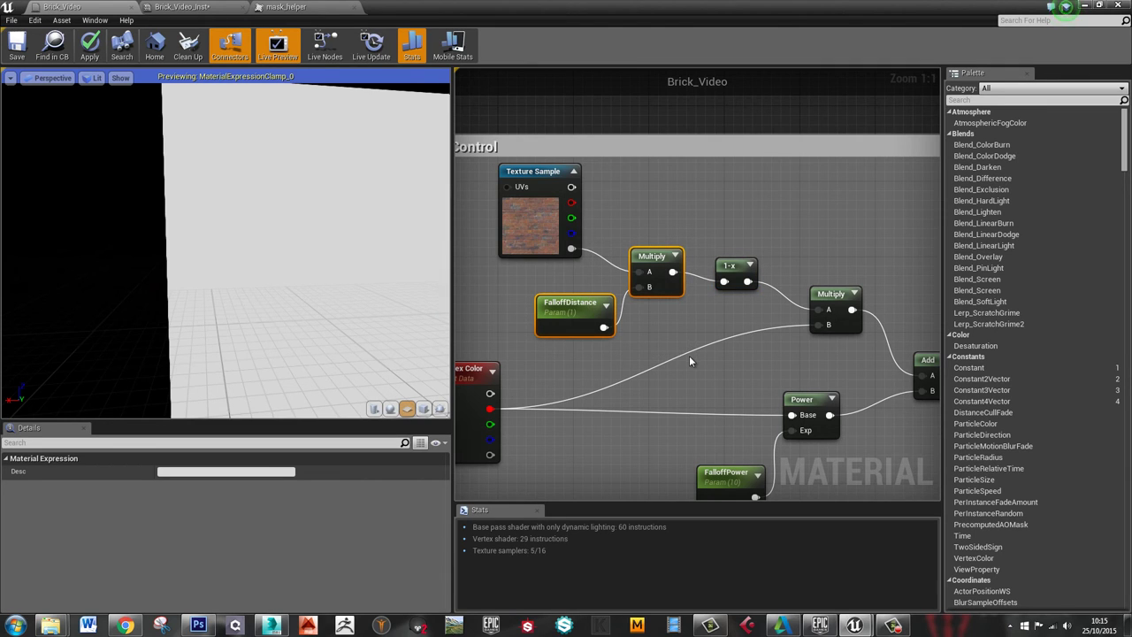
left_click(731, 265)
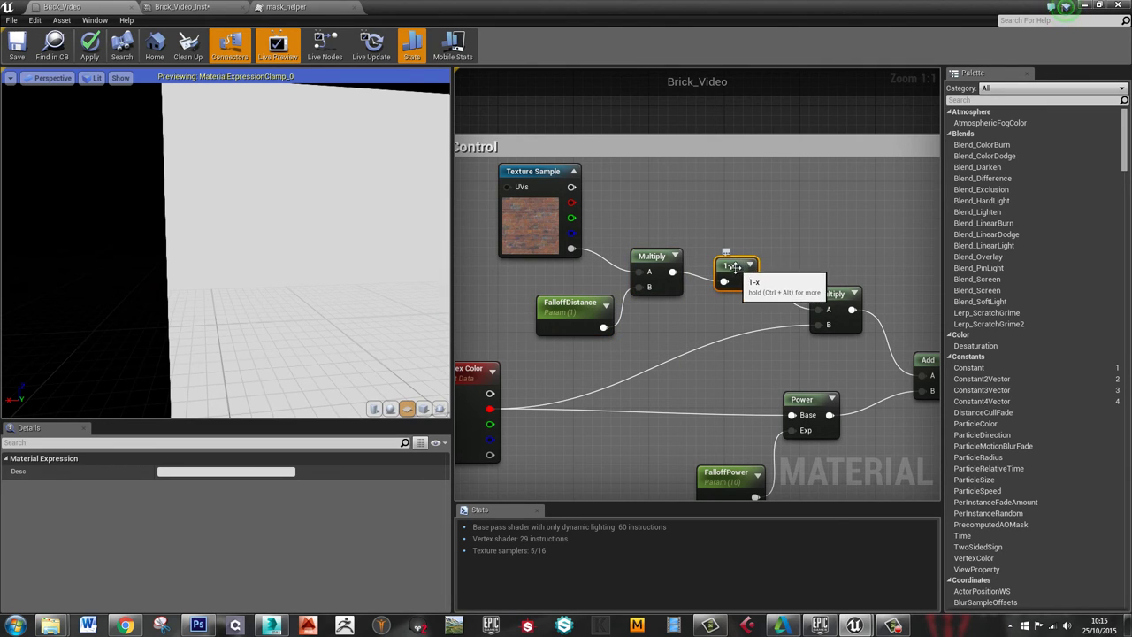
Disconnect the 1-x node and reposition it between the Texture Sample and the FalloffDistance Multiply node
left_click(750, 282, "alt")
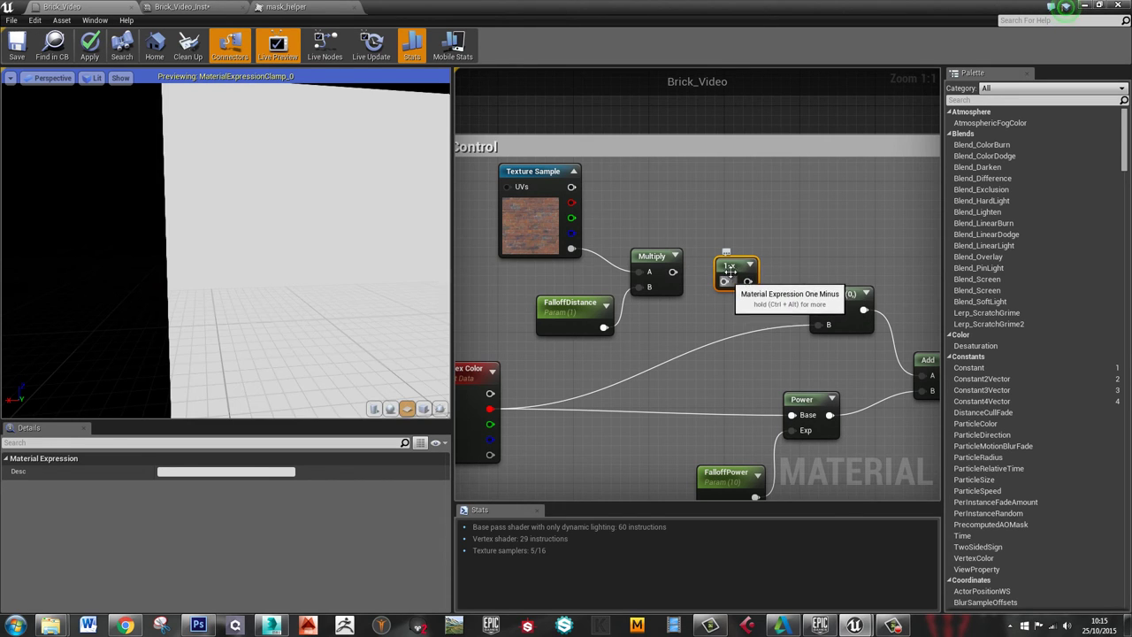
left_click_drag(730, 265, 664, 199)
left_click_drag(591, 248, 674, 348)
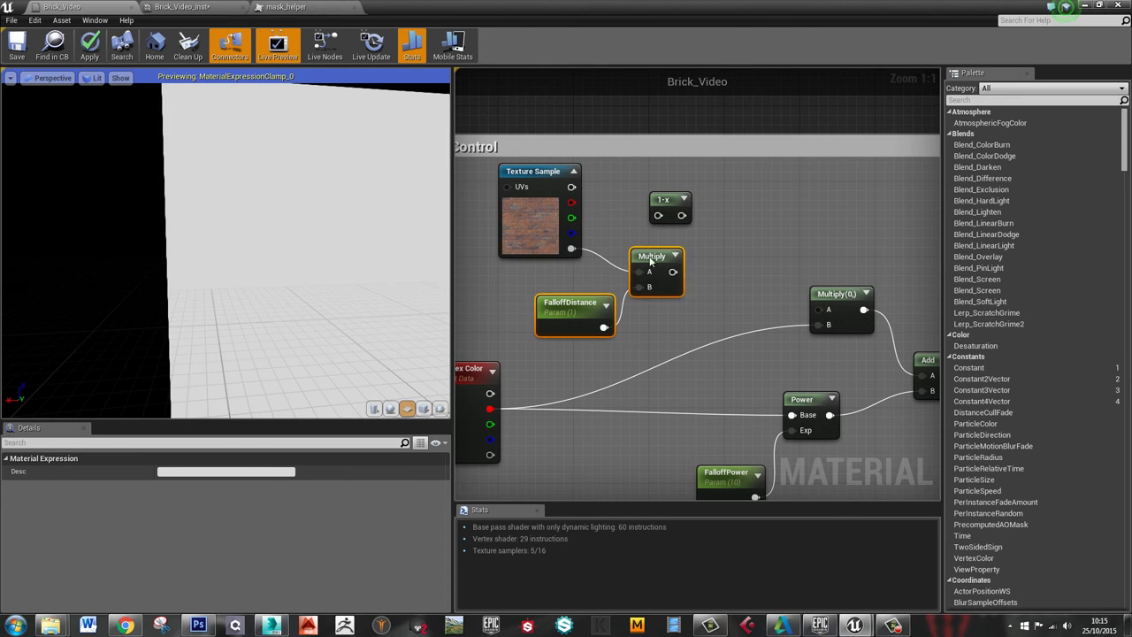
left_click_drag(652, 261, 757, 279)
left_click_drag(688, 206, 653, 254)
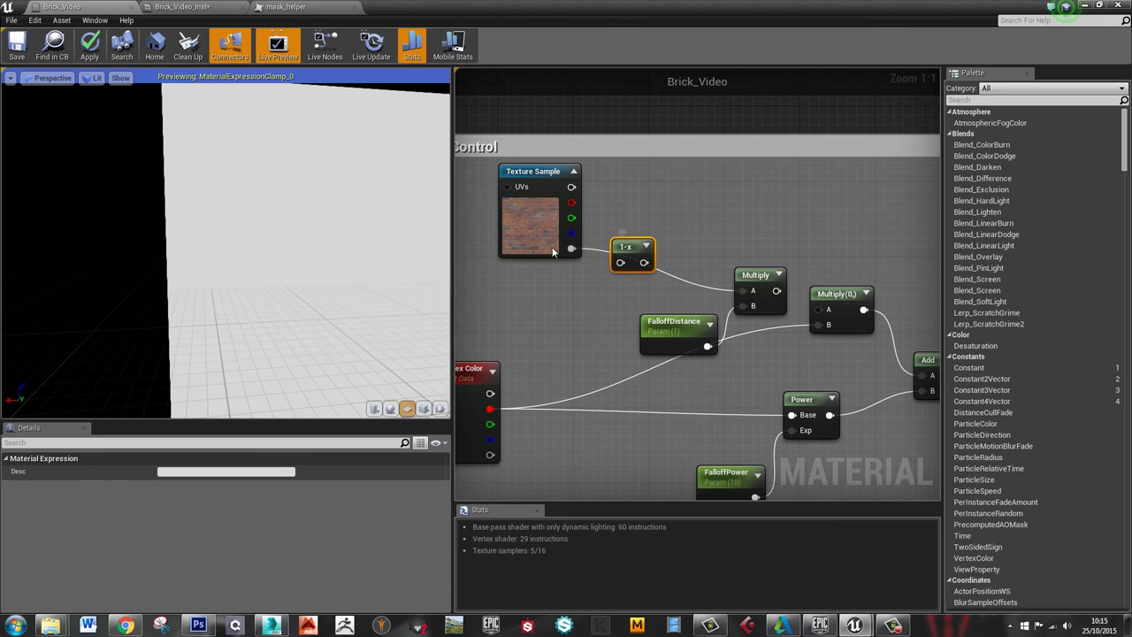
Wire the Texture Sample alpha through 1-x into the FalloffDistance Multiply, and that Multiply into input A of the next Multiply
left_click_drag(573, 249, 622, 264)
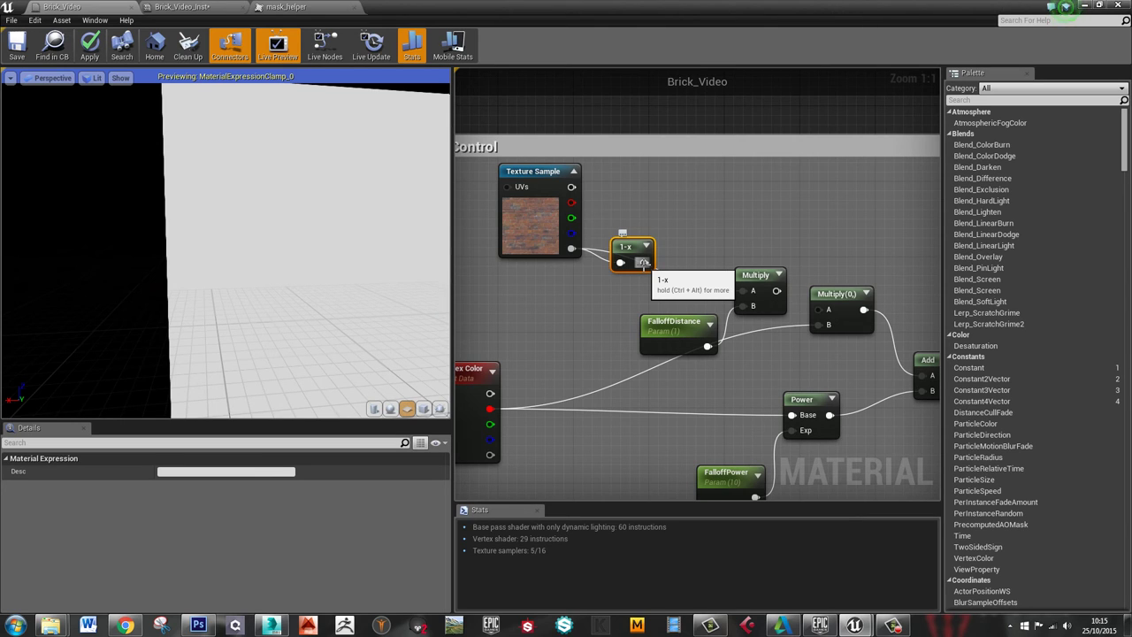
left_click_drag(644, 263, 820, 324)
left_click(759, 275)
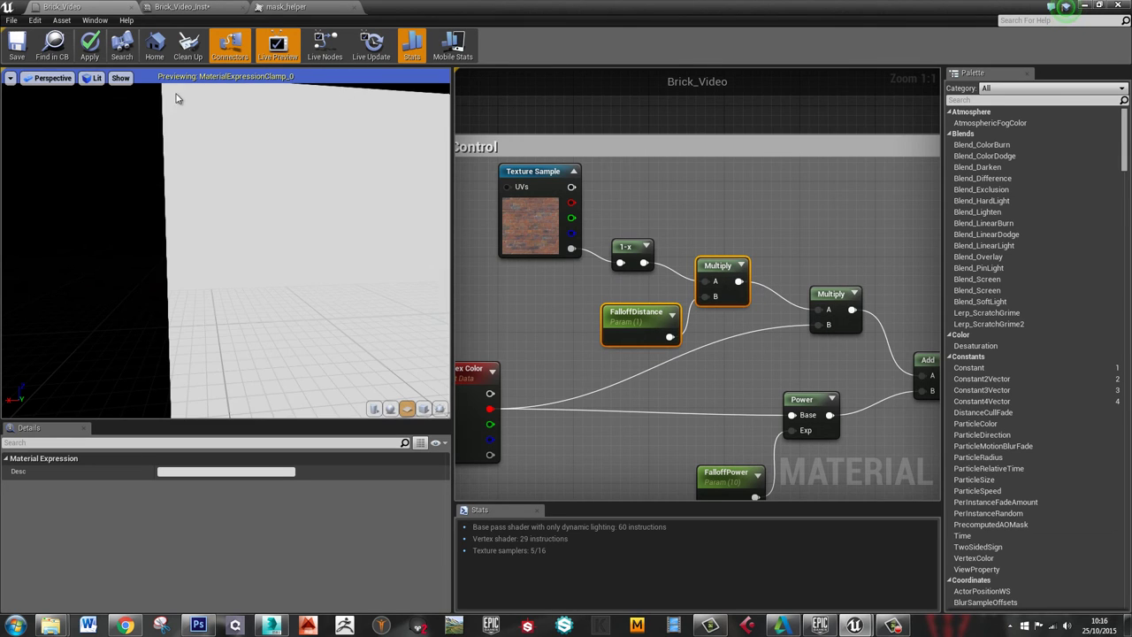
Save the Brick_Video material and move the Brick_Video_Inst editor window aside to reveal the level viewport
left_click(28, 52)
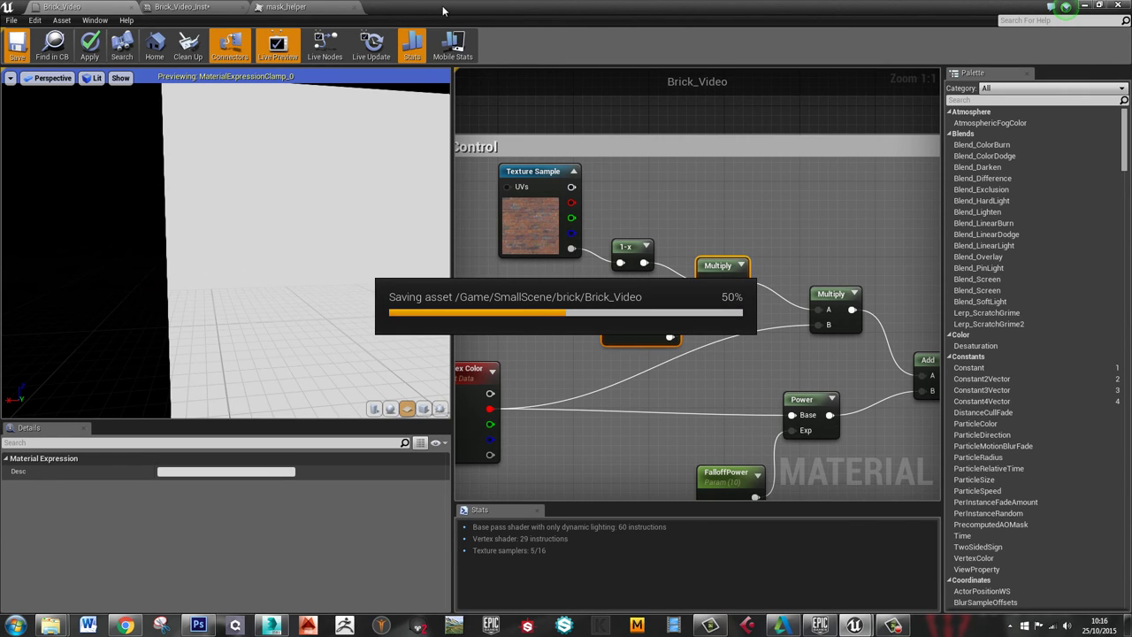
left_click(205, 6)
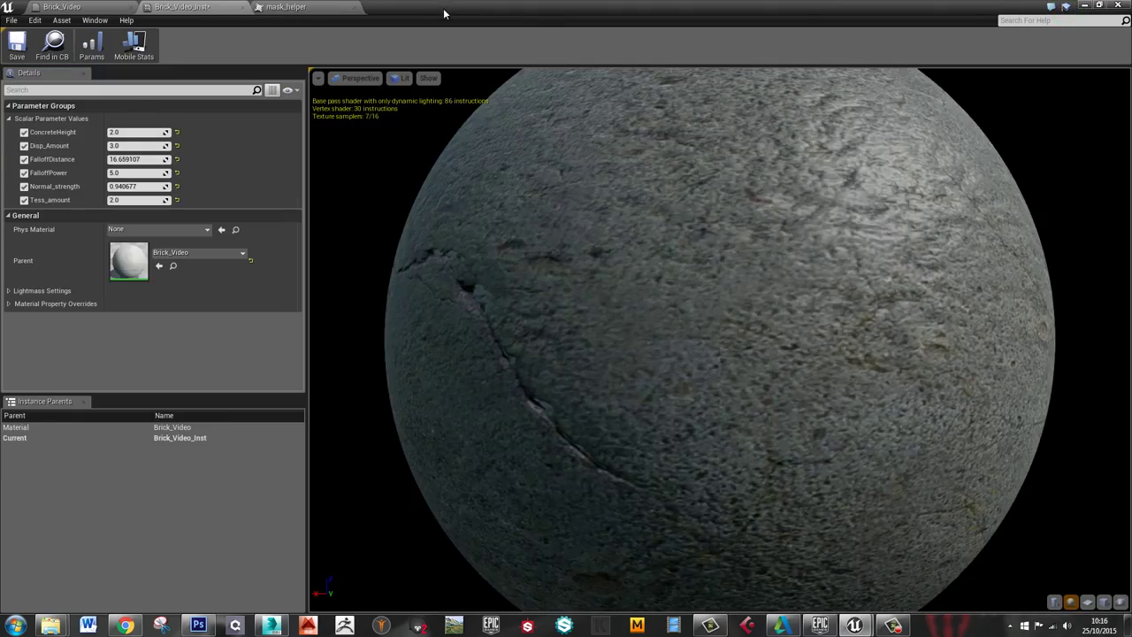
left_click_drag(444, 5, 1131, 190)
left_click_drag(1017, 189, 1131, 150)
Paint a small concrete patch onto a bare brick area of the wall just above the floor
mouse_move(632, 225)
right_mouse_down()
mouse_move(734, 228)
mouse_move(617, 227)
right_mouse_up()
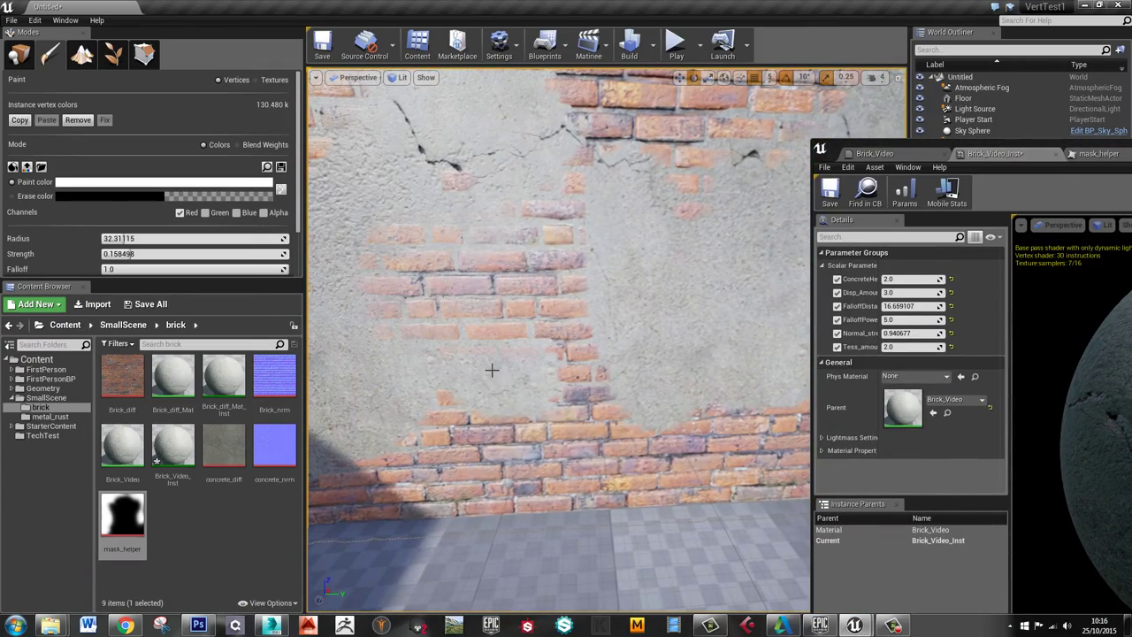
mouse_move(424, 365)
left_mouse_down()
mouse_move(380, 320)
mouse_move(340, 232)
mouse_move(450, 189)
mouse_move(542, 179)
mouse_move(402, 280)
mouse_move(464, 314)
left_mouse_up()
key("s")
mouse_move(465, 314)
right_mouse_down()
mouse_move(717, 316)
mouse_move(663, 334)
mouse_move(584, 308)
right_mouse_up()
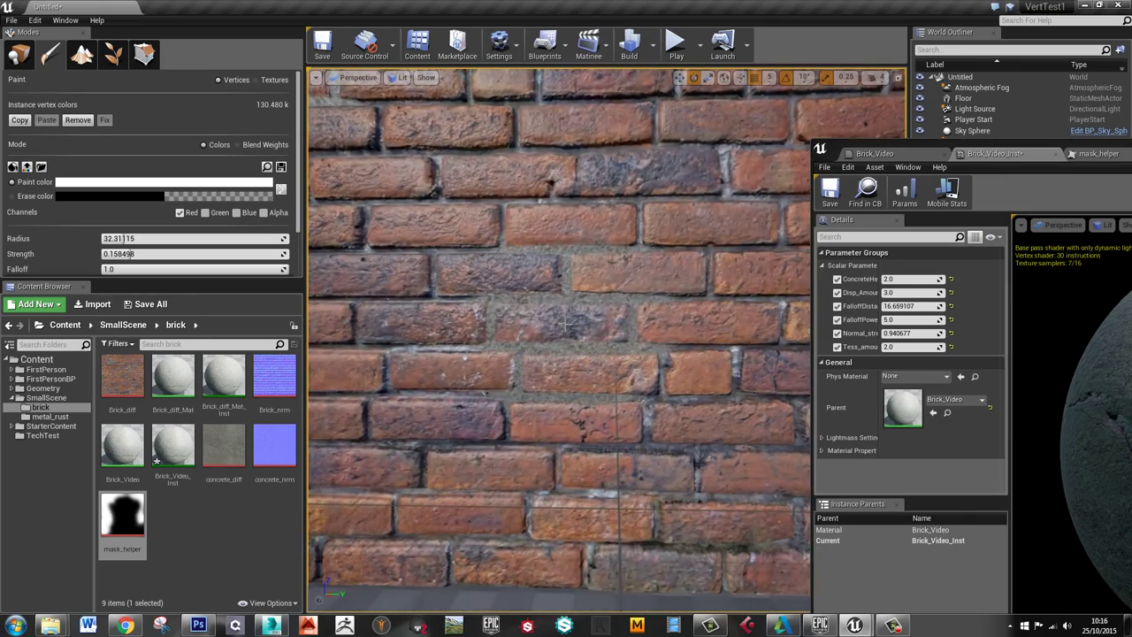
mouse_move(575, 323)
left_mouse_down()
mouse_move(521, 274)
mouse_move(513, 282)
mouse_move(590, 299)
mouse_move(534, 360)
left_mouse_up()
right_click_drag(533, 361, 550, 311)
scroll(548, 312, "down", 5)
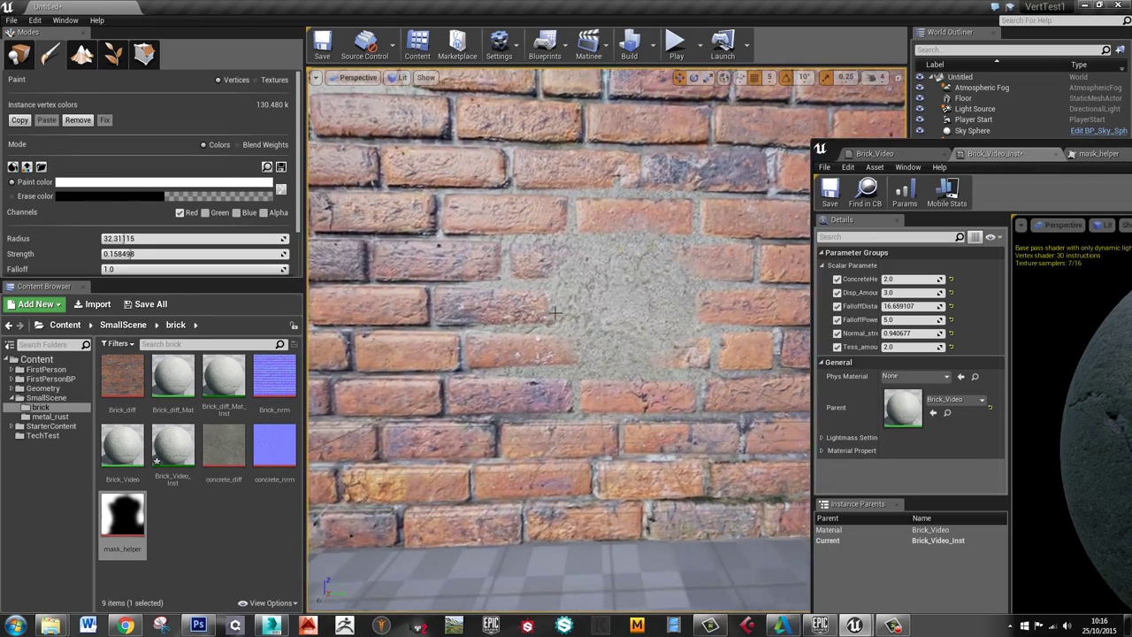
Try FalloffDistance values of 2.0, 5.0, 50.0 and 1.0 on the painted patch, settling on 20.0
left_click(909, 306)
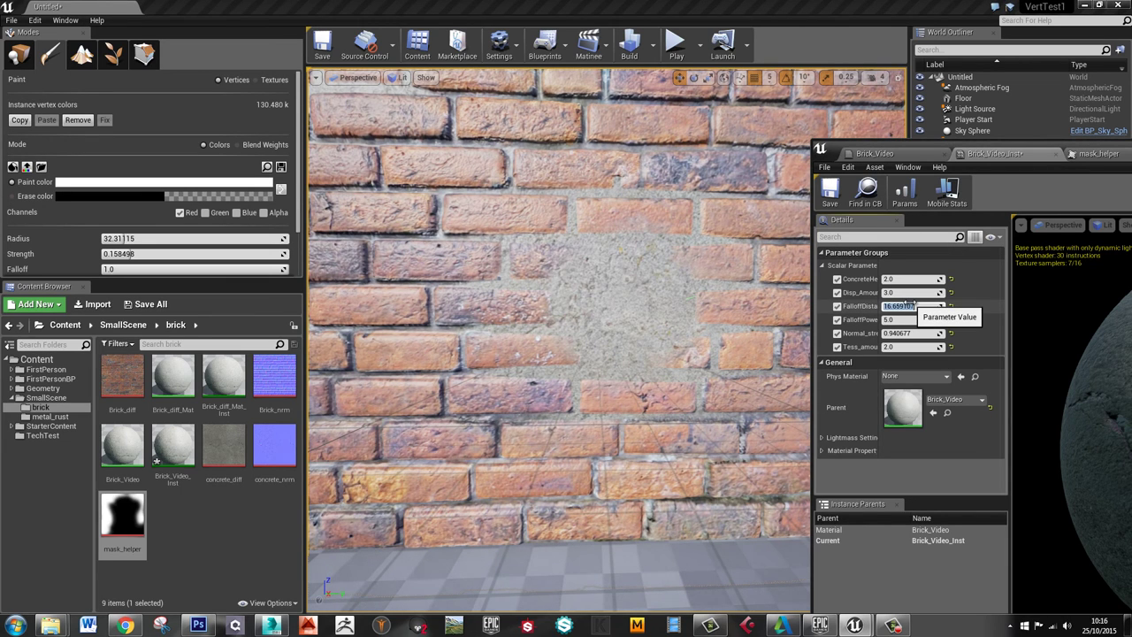
type("2")
key("Return")
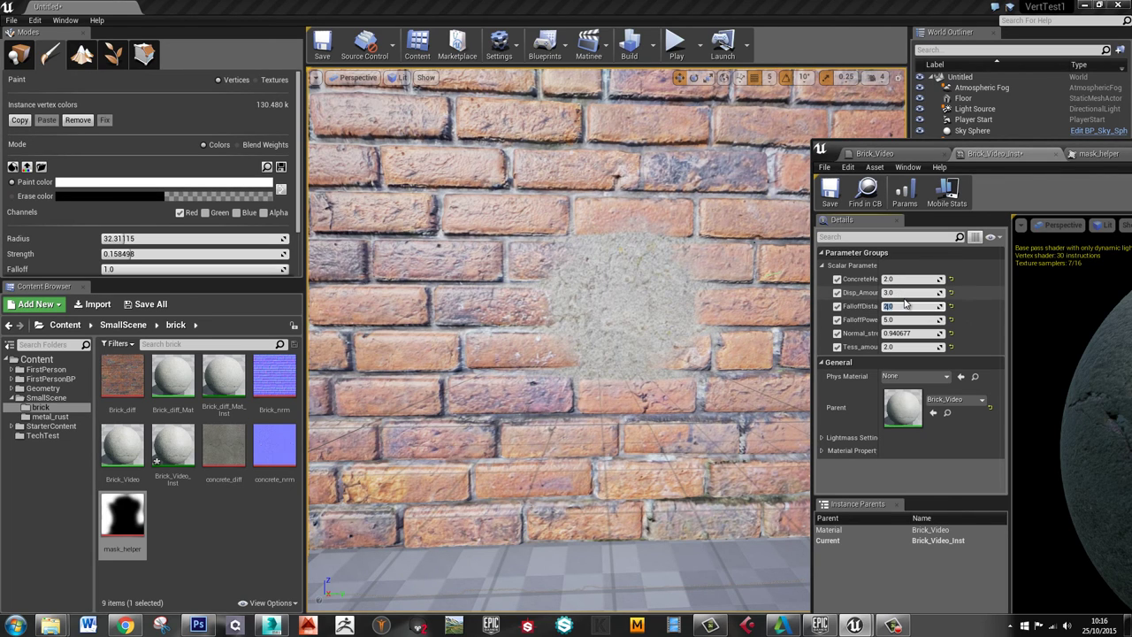
type("50")
key("Return")
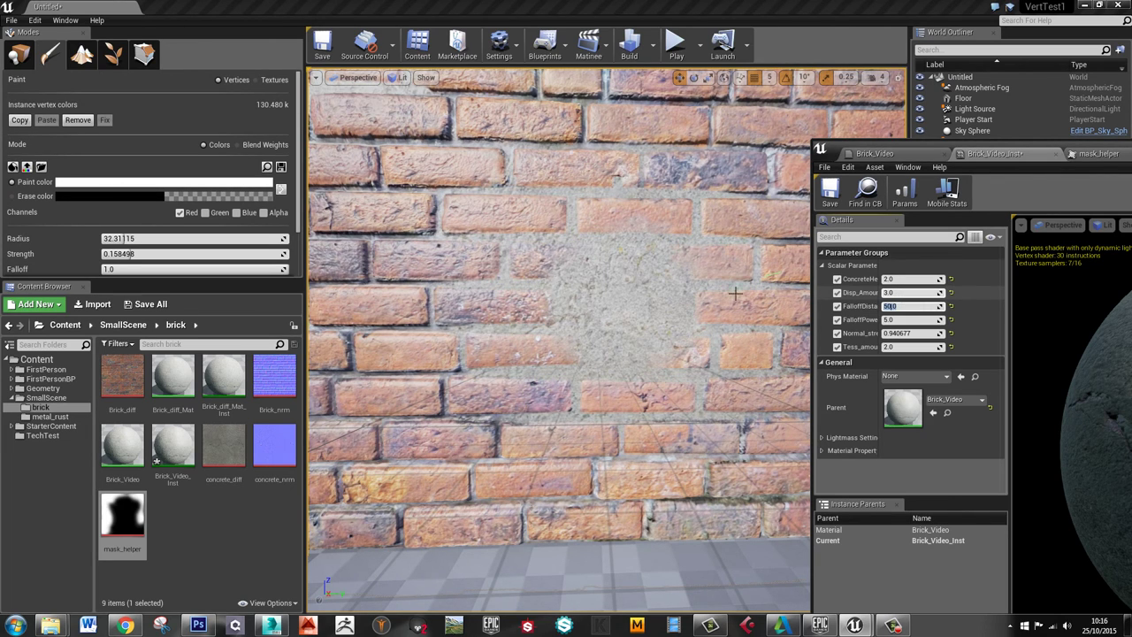
type("1")
key("Return")
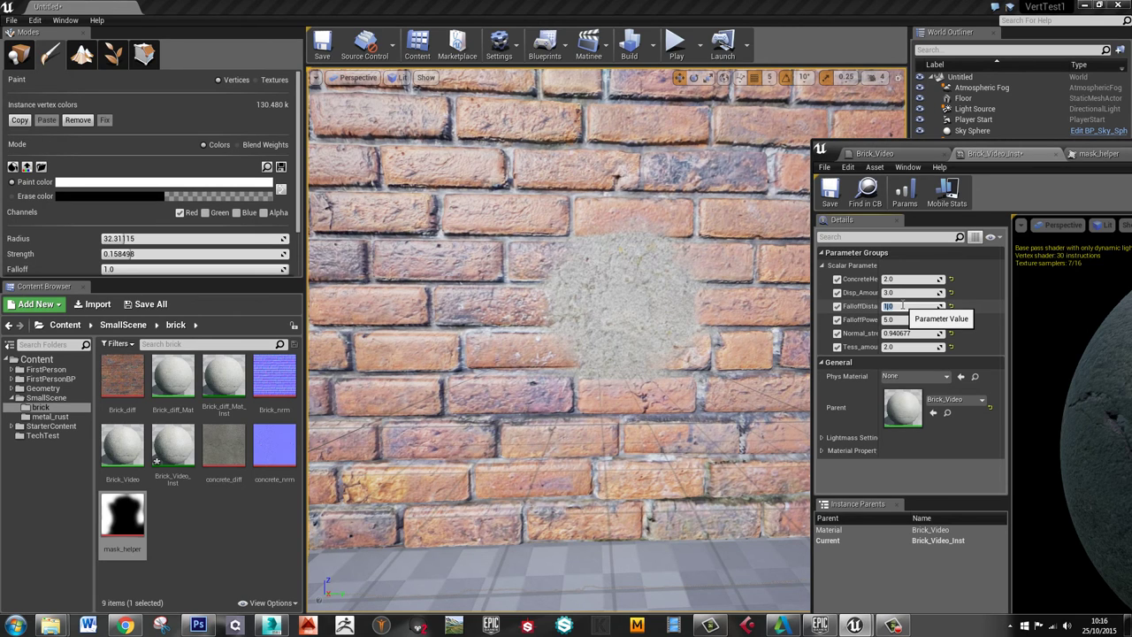
key("Return")
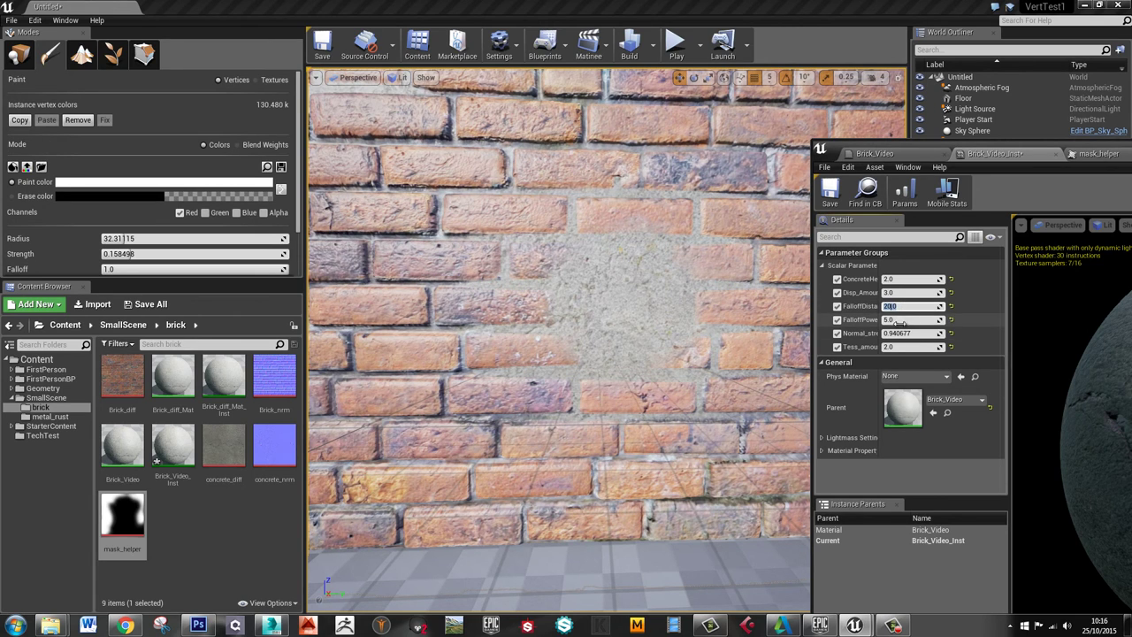
Set FalloffPower to 10.0 and compare the painted patch's edge with a value of 50.0
left_click(903, 319)
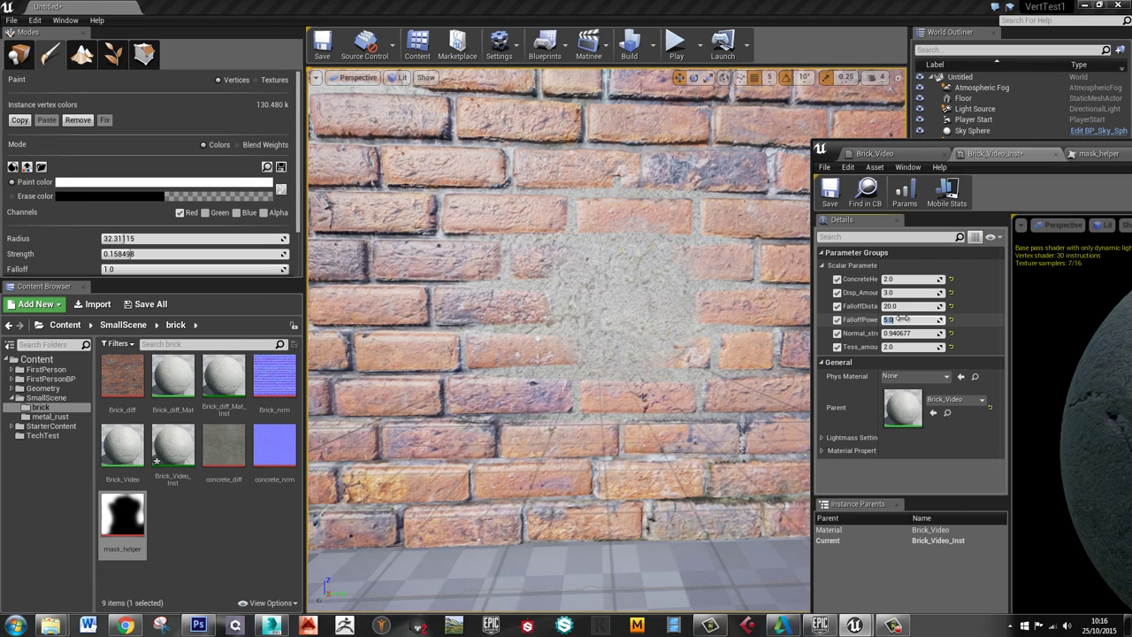
type("10")
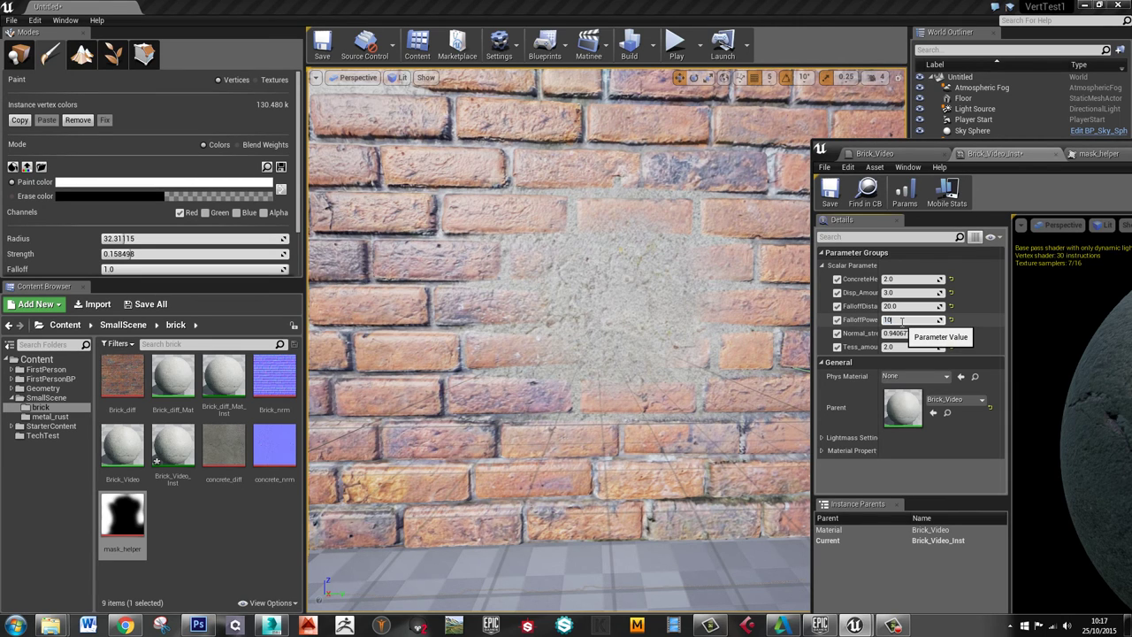
key("Return")
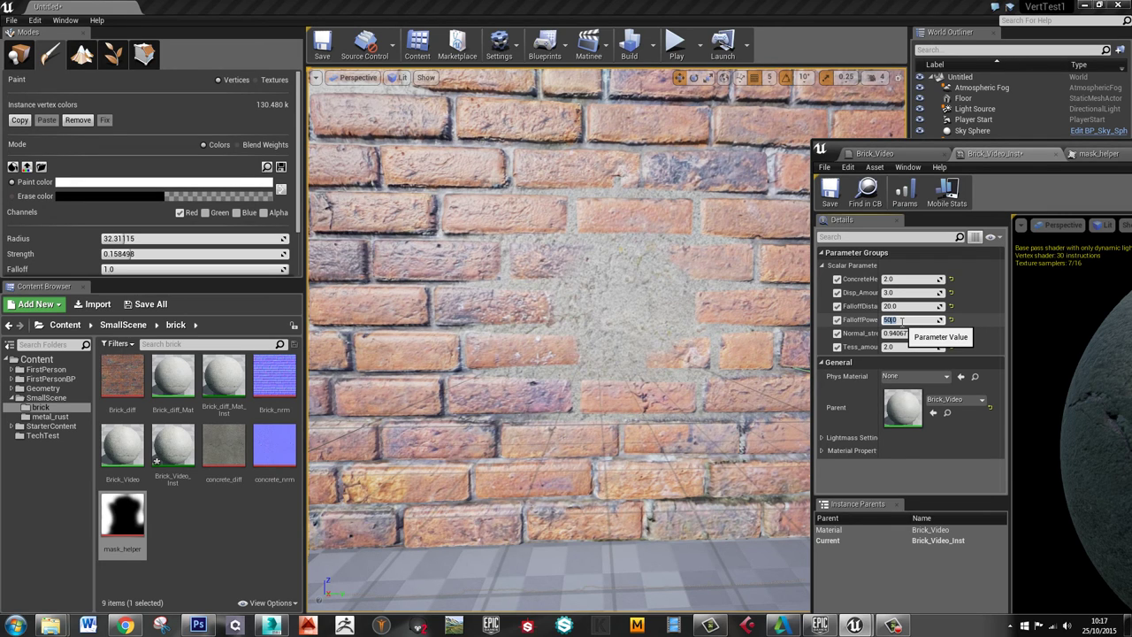
Set FalloffDistance to 30.0 in the material instance and check the concrete blend on the wall
left_click(909, 306)
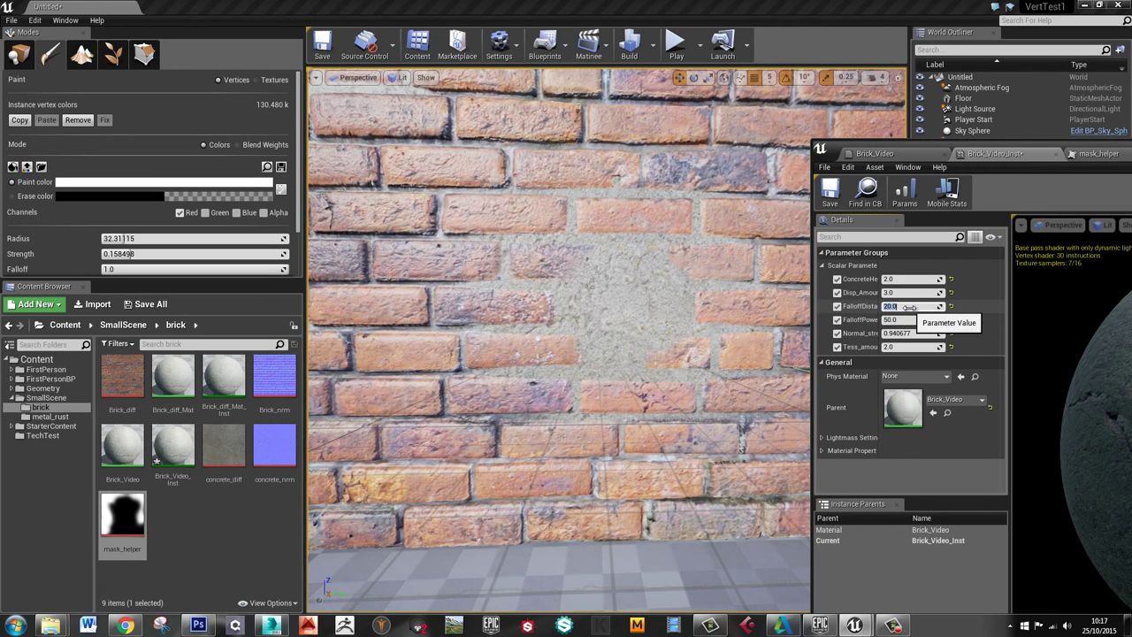
key("Return")
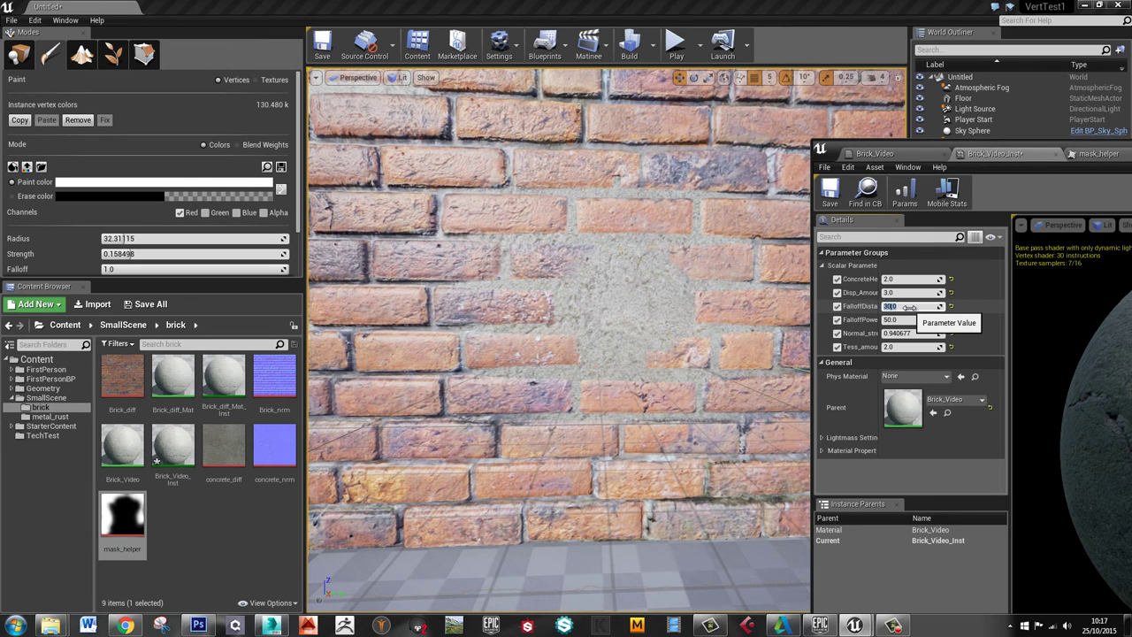
mouse_move(453, 265)
left_mouse_down("ctrl")
mouse_move(422, 238)
mouse_move(487, 348)
mouse_move(452, 384)
mouse_move(452, 496)
mouse_move(478, 424)
left_mouse_up("ctrl")
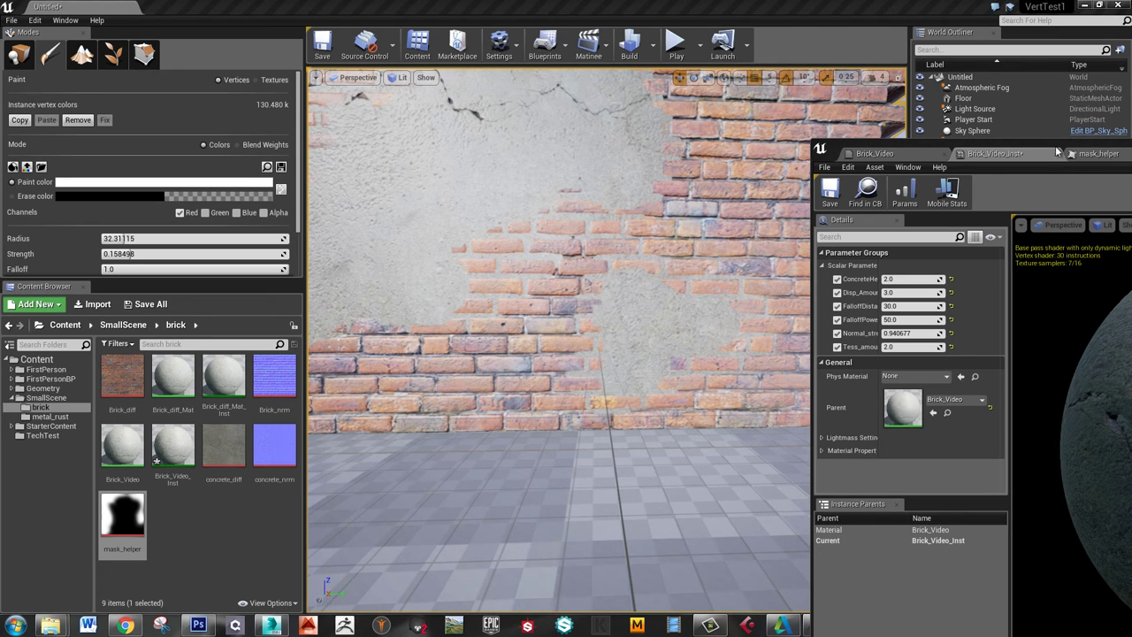
Maximize the material editor window and show the Brick_Video material graph
left_click(1018, 150)
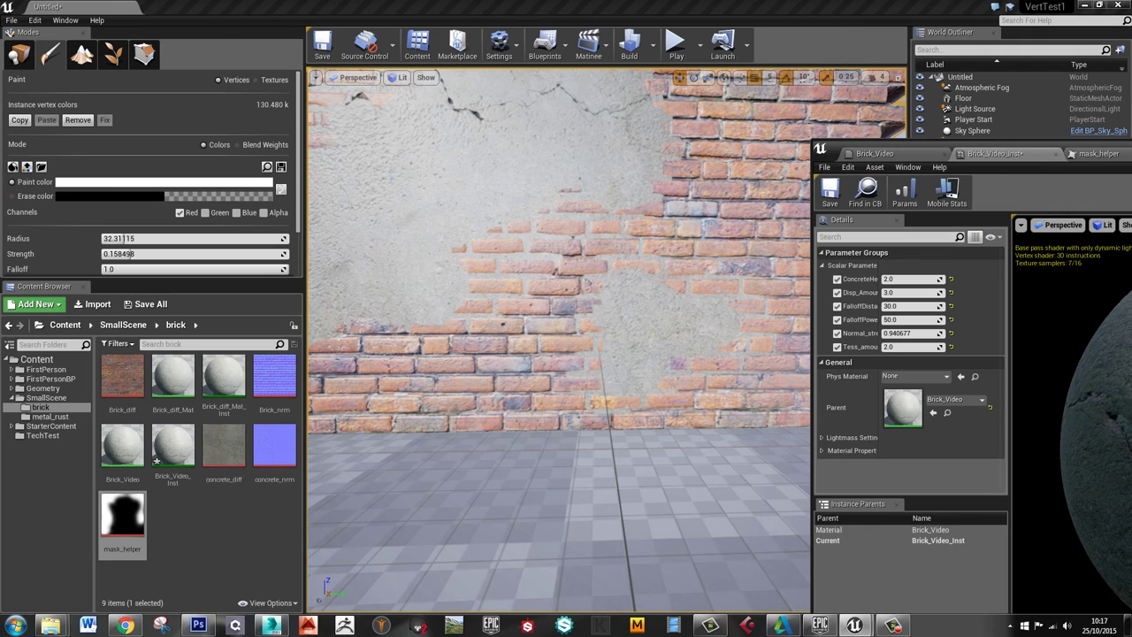
left_click_drag(1131, 151, 639, 2)
left_click(104, 6)
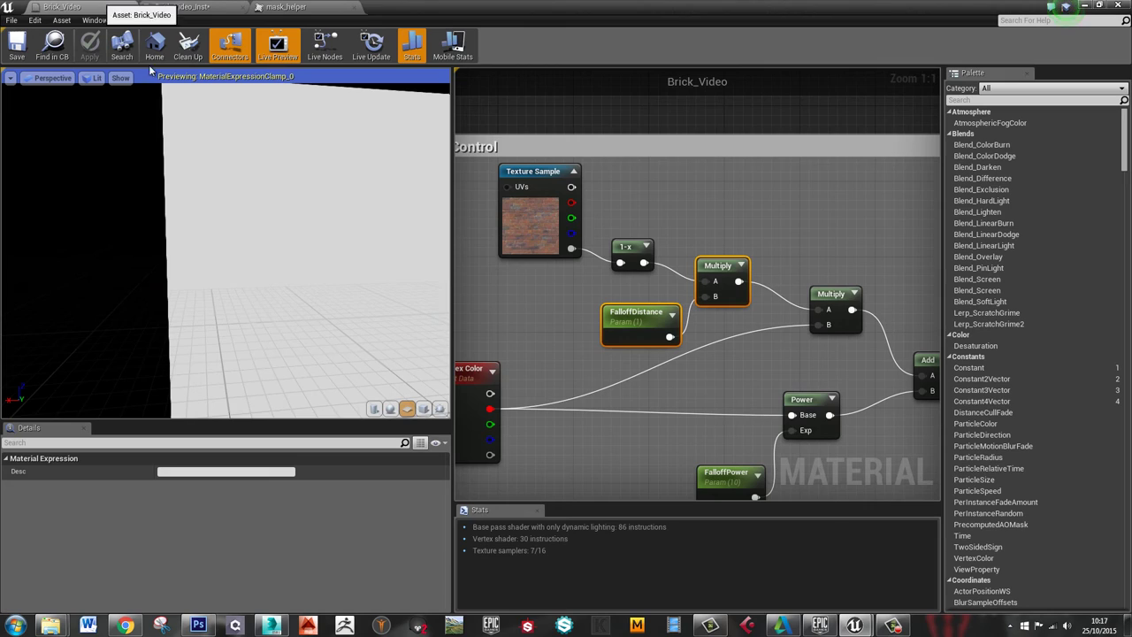
Examine the Brick_Video graph's brick and concrete texture samples, displacement nodes and material inputs, and compare them with the painted wall
right_click_drag(566, 307, 579, 242)
scroll(579, 242, "down", 6)
mouse_move(714, 296)
right_mouse_down()
mouse_move(707, 285)
mouse_move(698, 293)
right_mouse_up()
right_click_drag(612, 247, 641, 320)
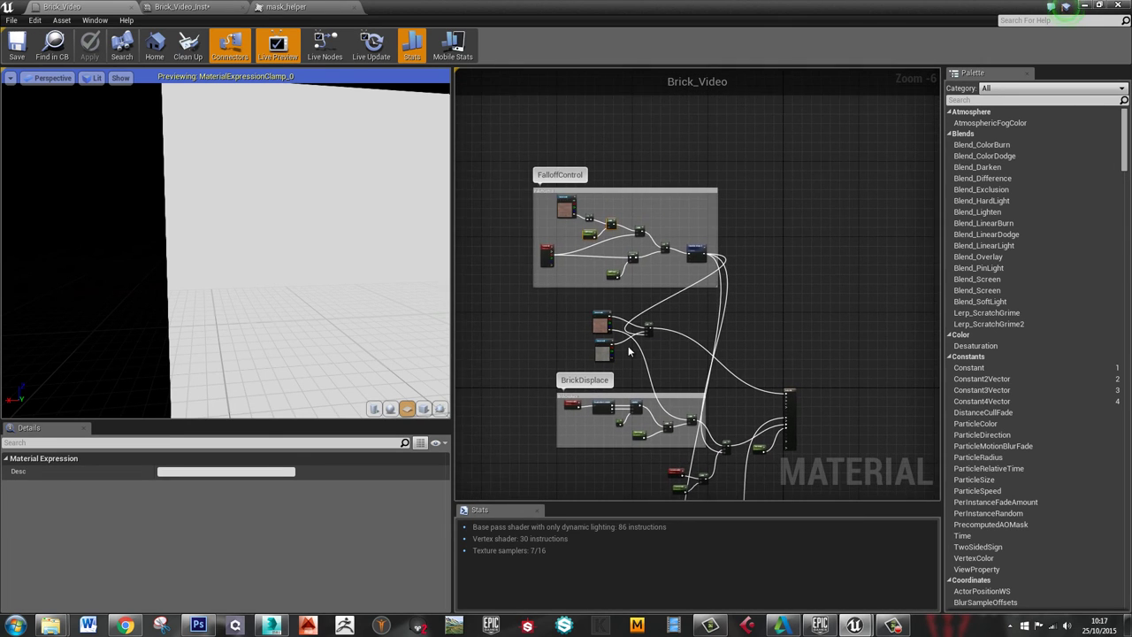
scroll(642, 336, "up", 3)
left_click(648, 405)
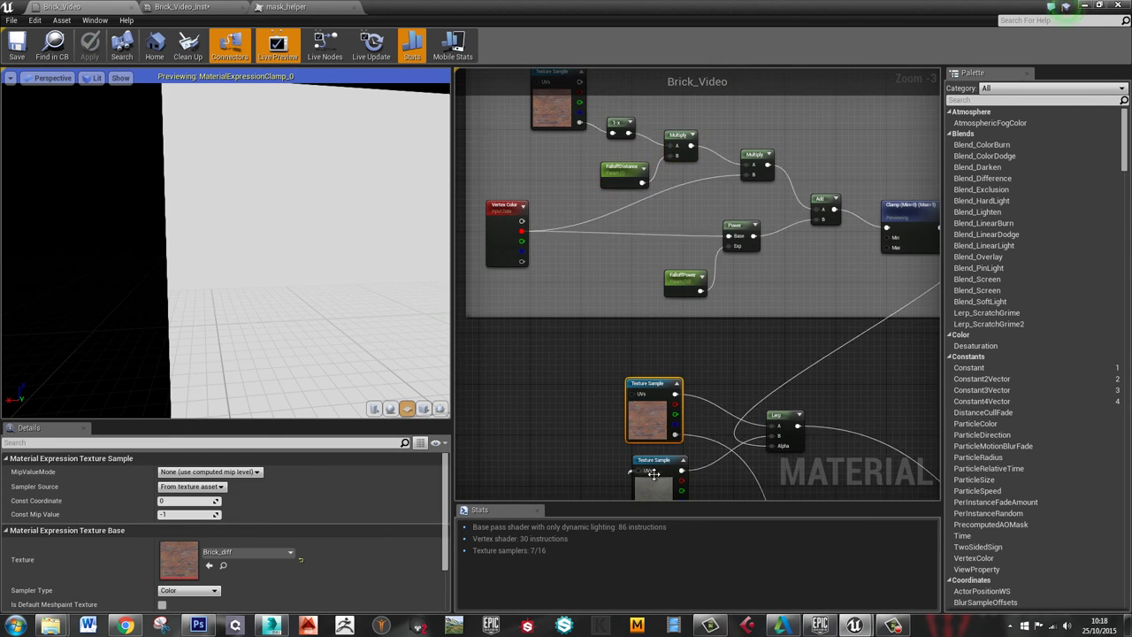
left_click(660, 484)
right_click_drag(720, 480, 513, 71)
scroll(715, 284, "down", 1)
right_click_drag(715, 284, 689, 330)
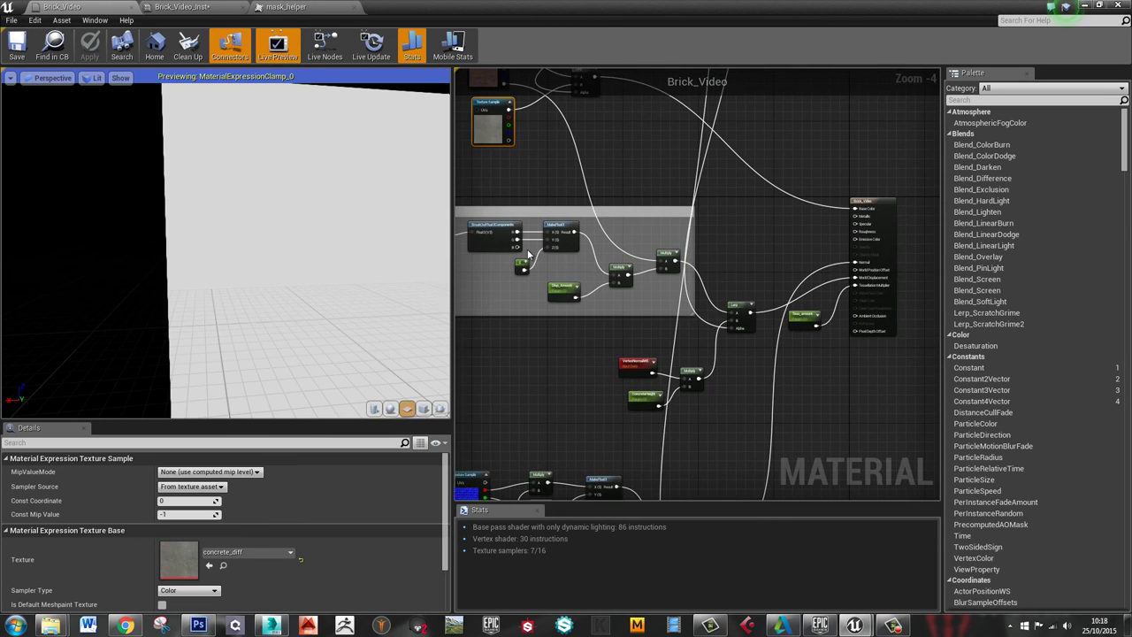
right_click_drag(590, 290, 690, 297)
right_click_drag(812, 454, 747, 462)
right_click_drag(779, 223, 815, 356)
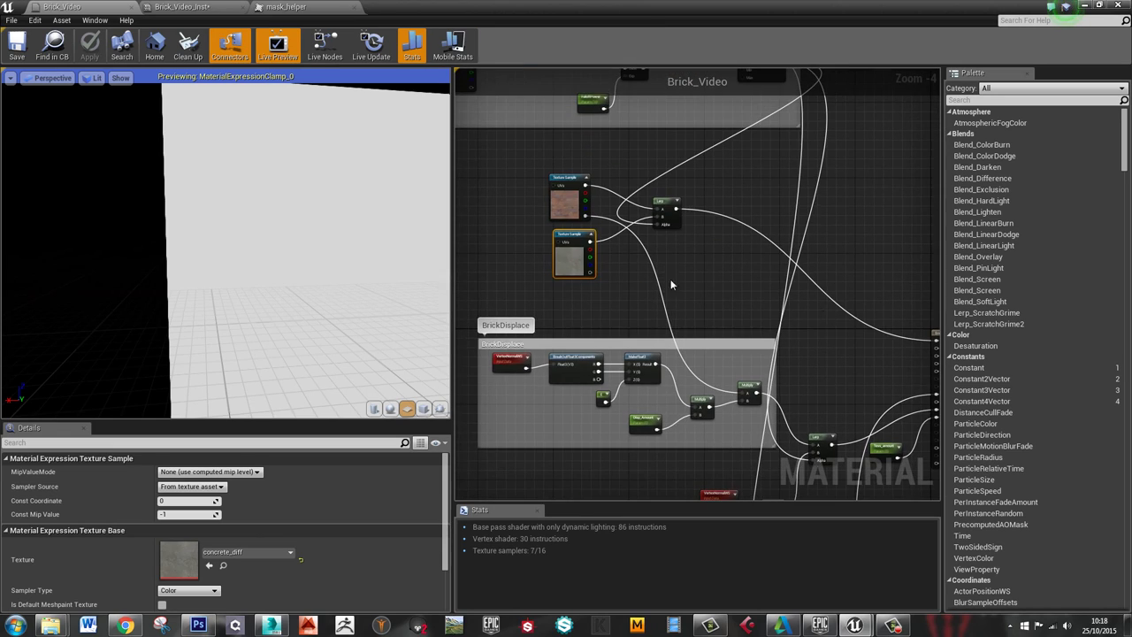
right_click_drag(671, 283, 500, 50)
left_click_drag(488, 19, 1131, 186)
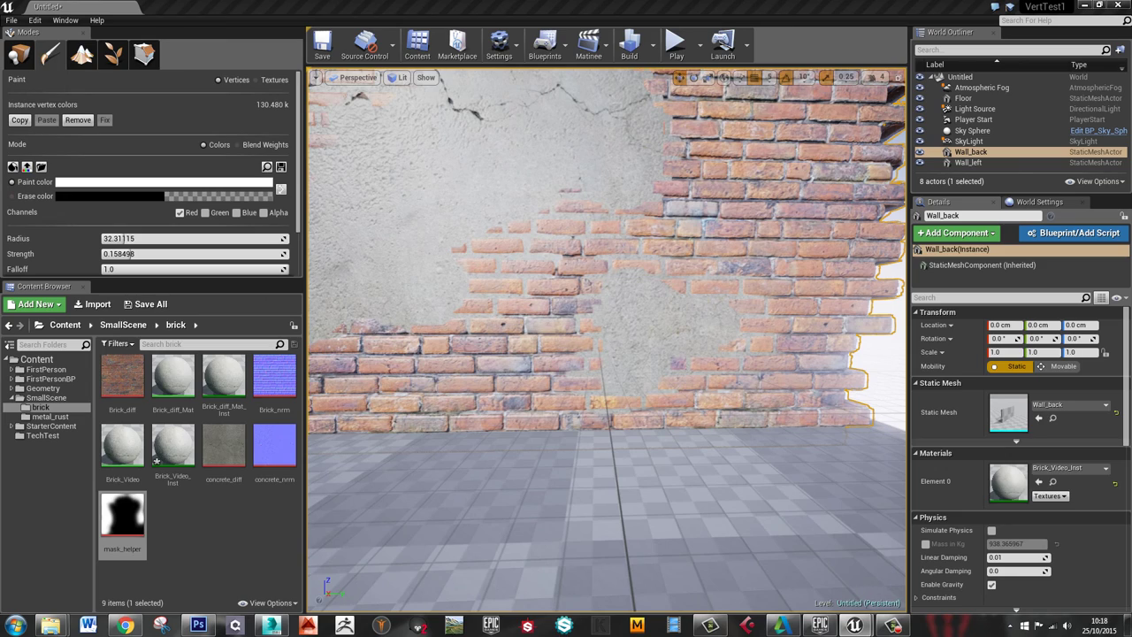
key("alt+Tab")
Add a Lerp node beside the Brick_Video material output and connect it to the Roughness input
scroll(721, 382, "down", 4)
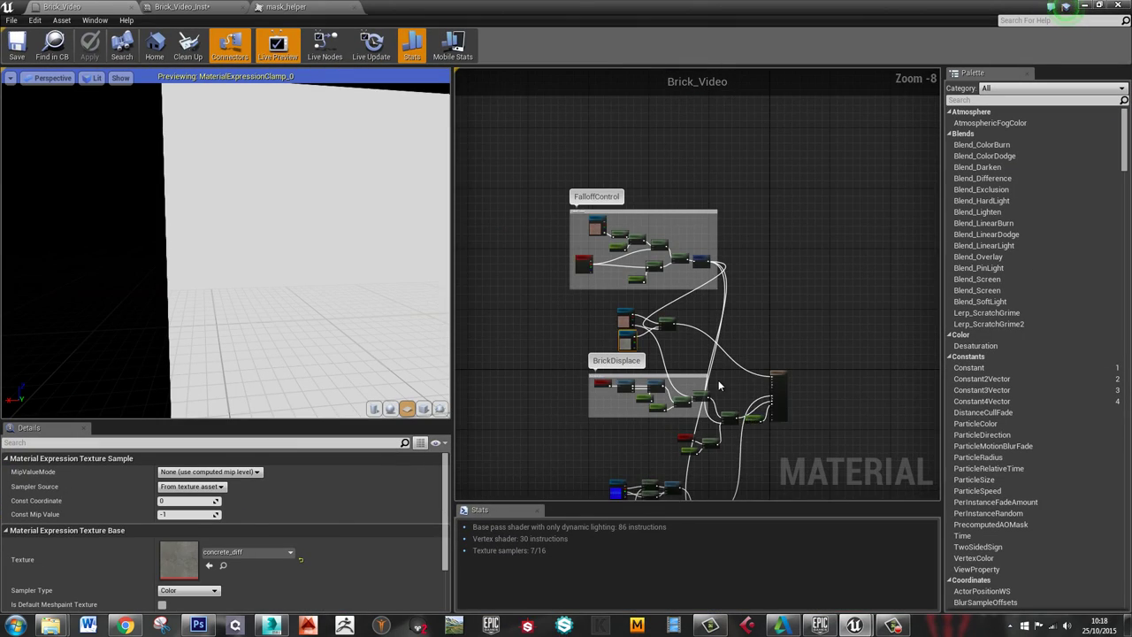
scroll(719, 385, "up", 7)
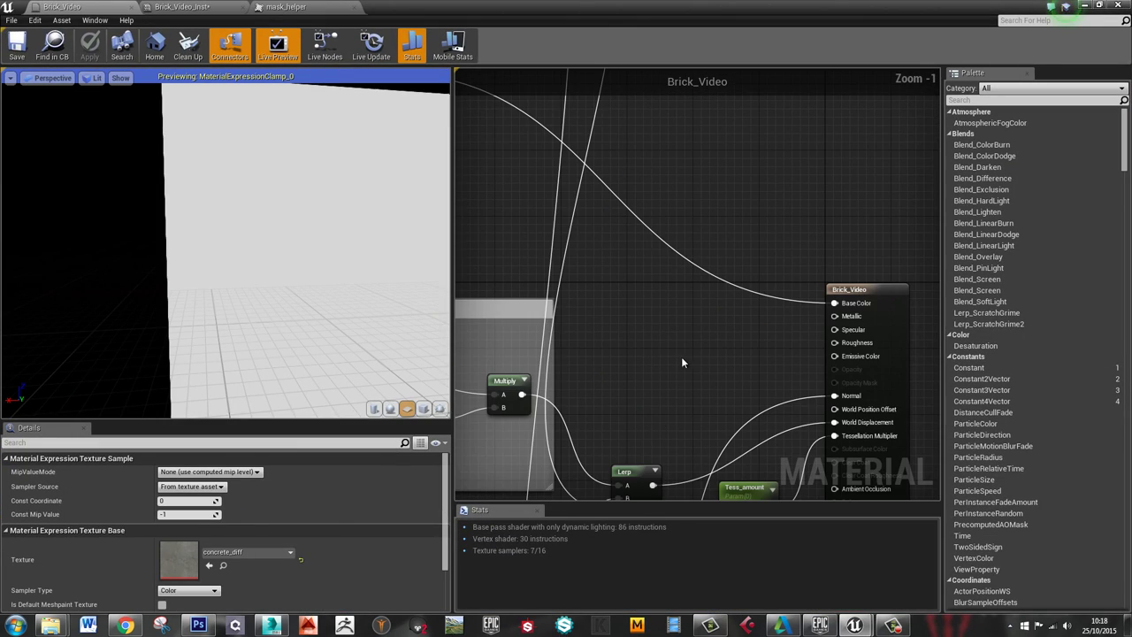
left_click(663, 331)
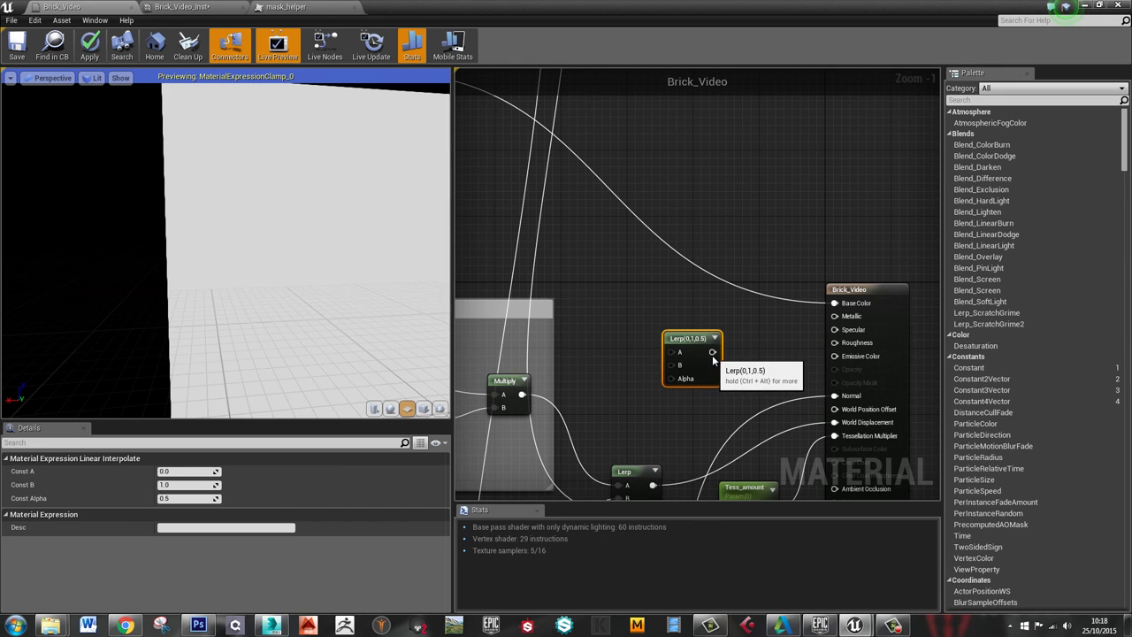
left_click_drag(712, 352, 836, 344)
Connect the FalloffControl Clamp to the roughness Lerp's Alpha and the concrete texture's alpha channel to its B input
right_click_drag(627, 286, 833, 262)
scroll(785, 303, "down", 2)
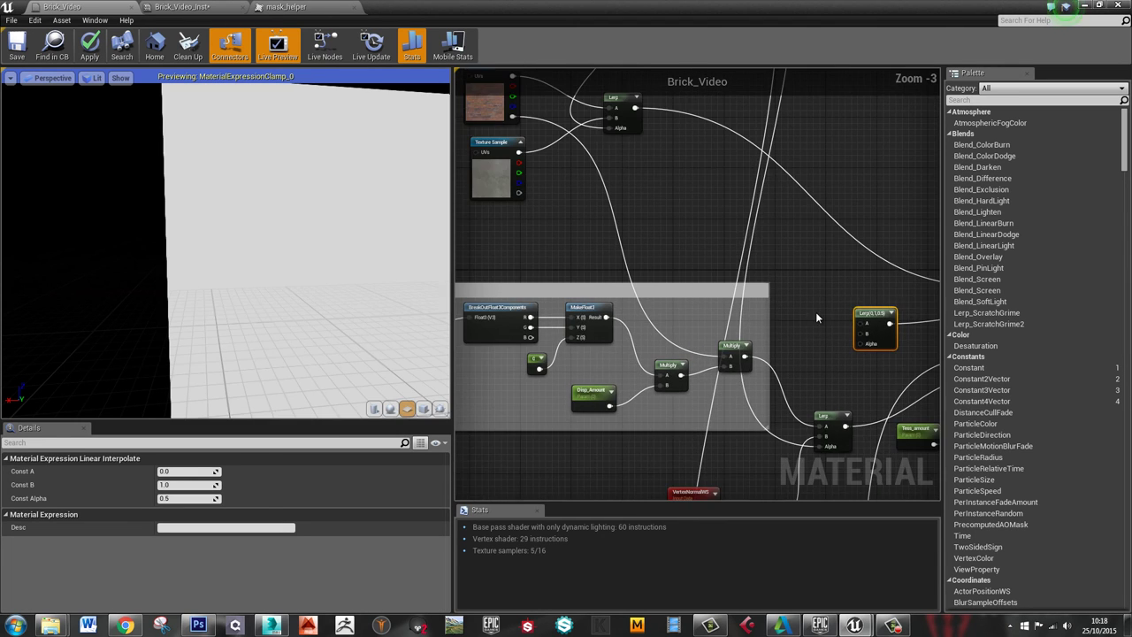
right_click_drag(816, 311, 822, 344)
right_click_drag(647, 154, 629, 347)
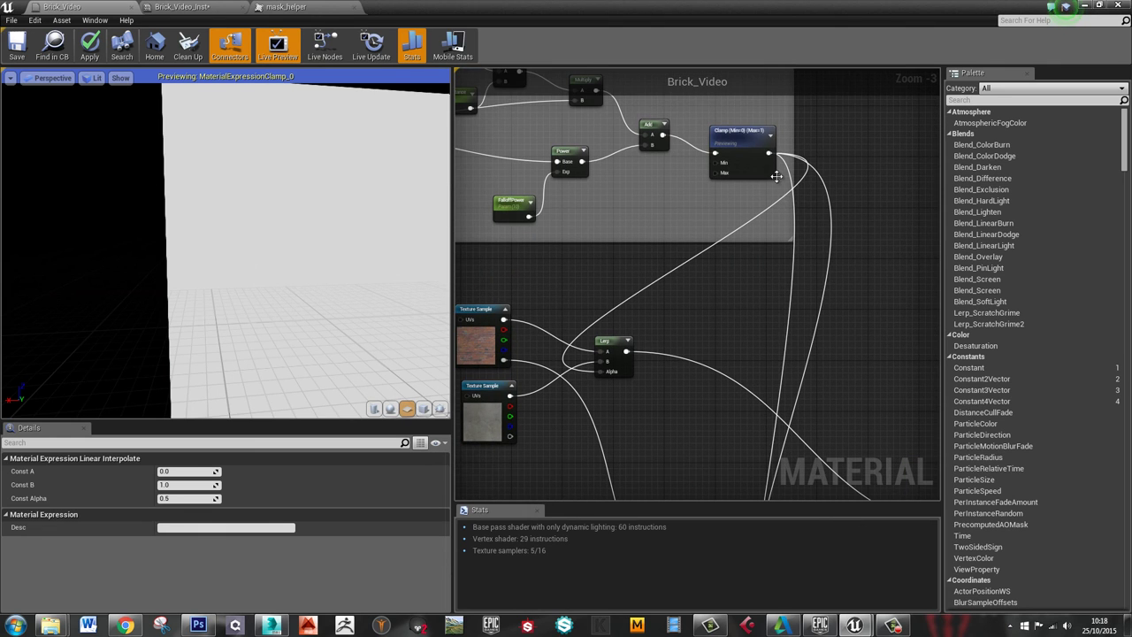
left_click_drag(768, 152, 851, 387)
right_click_drag(820, 413, 847, 398)
left_click_drag(573, 204, 914, 349)
Create a OneMinus node fed by the brick texture's red channel
right_click_drag(746, 195, 655, 226)
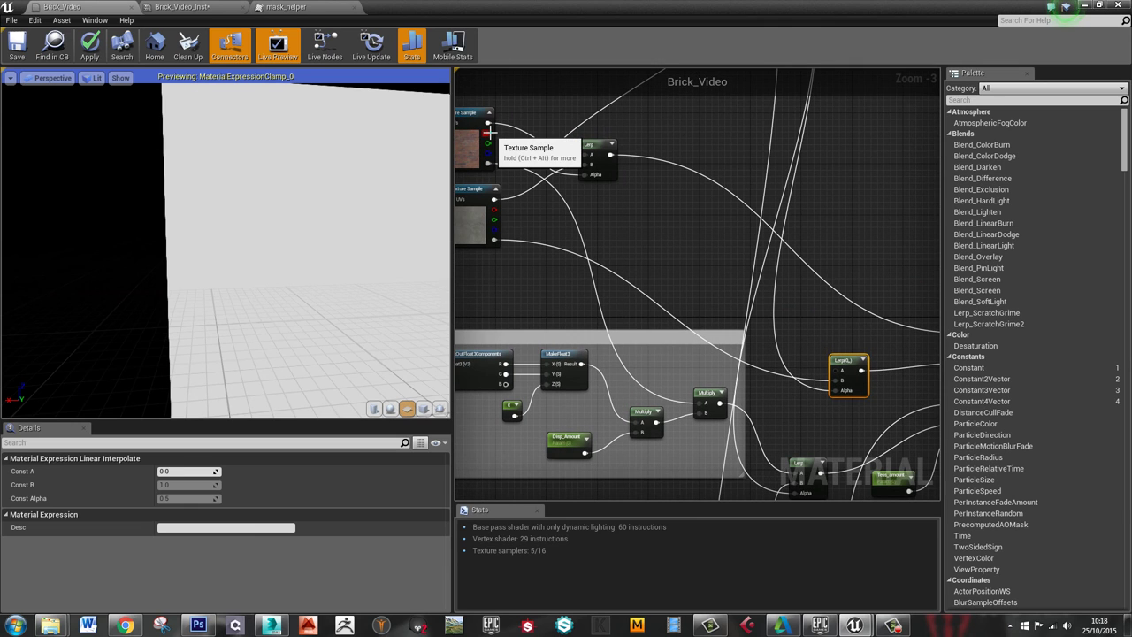
left_click_drag(487, 132, 648, 237)
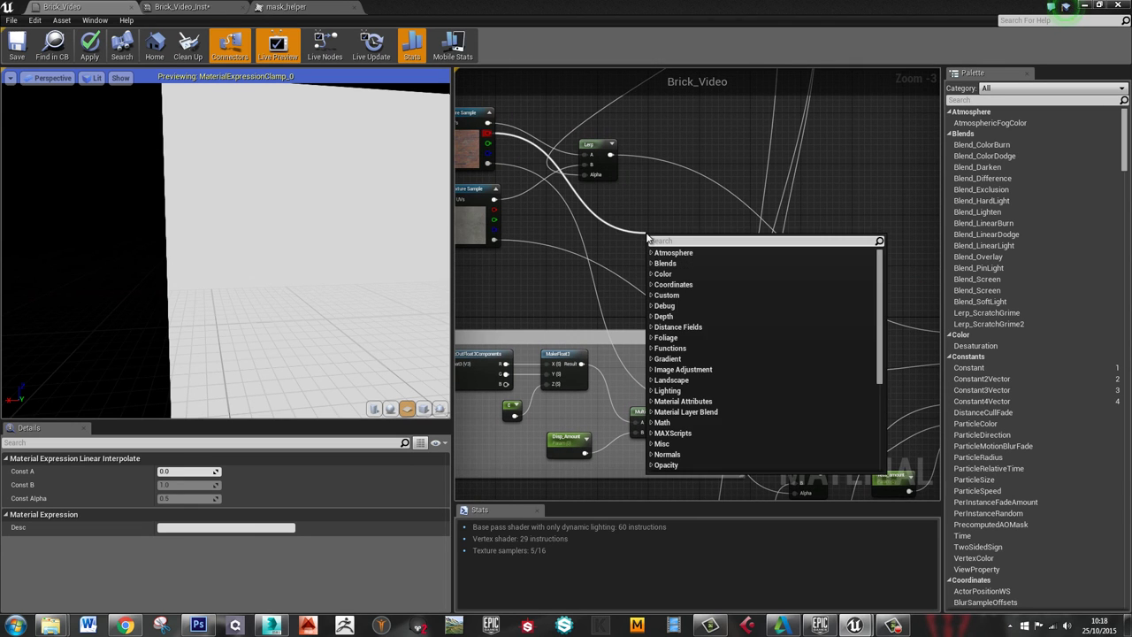
type("one")
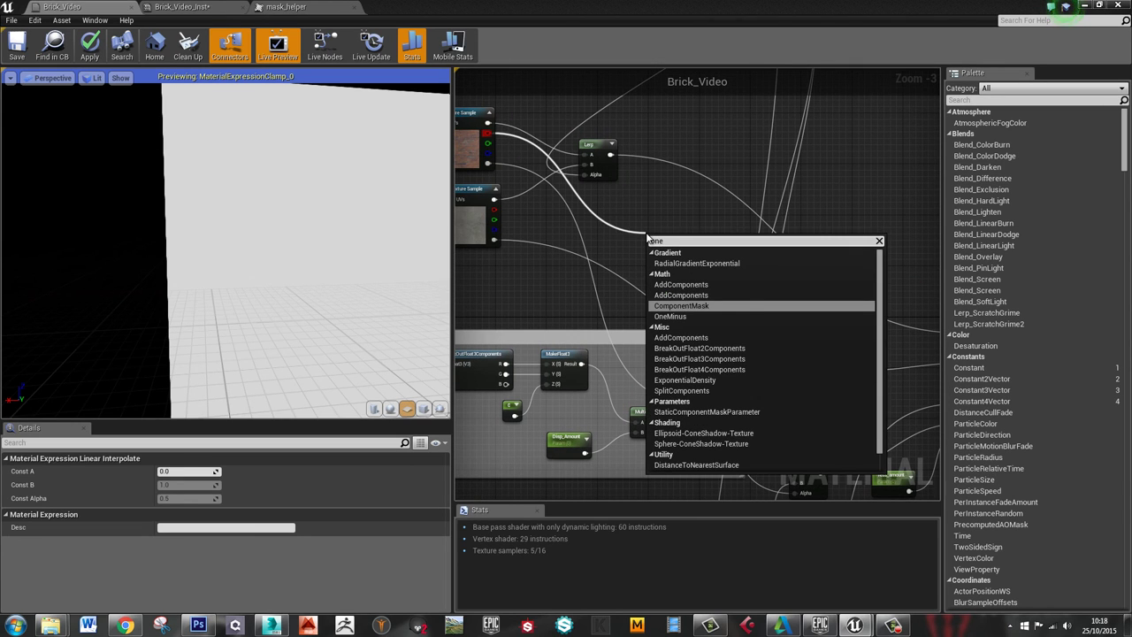
key("Down")
key("Return")
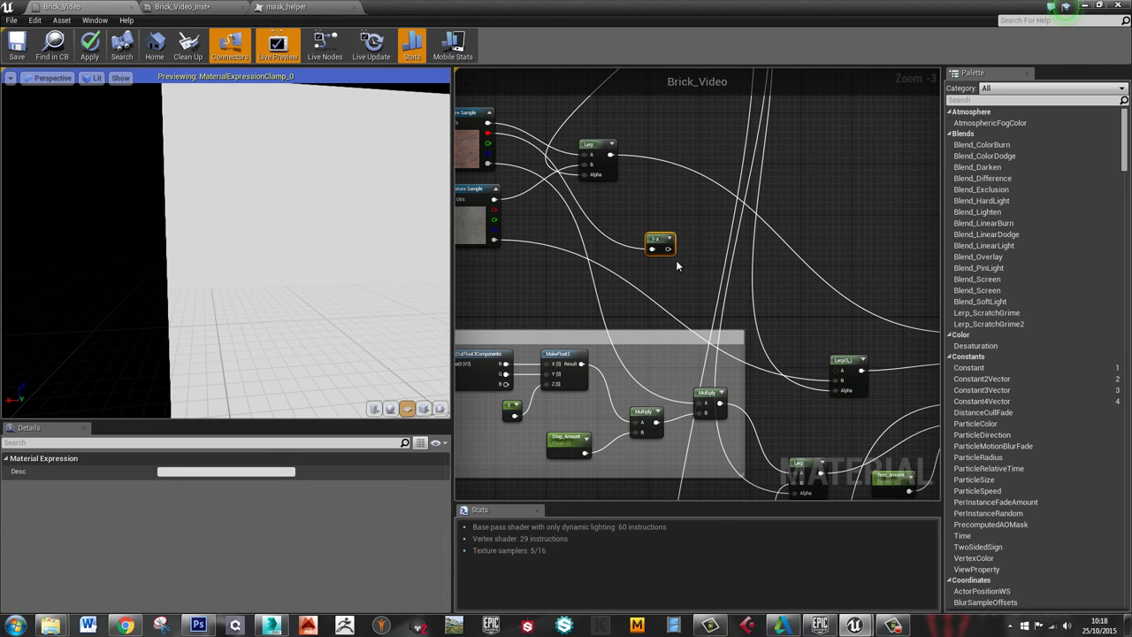
Preview the new 1-x node and inspect the inverted brick texture on the preview mesh
scroll(676, 259, "up", 1)
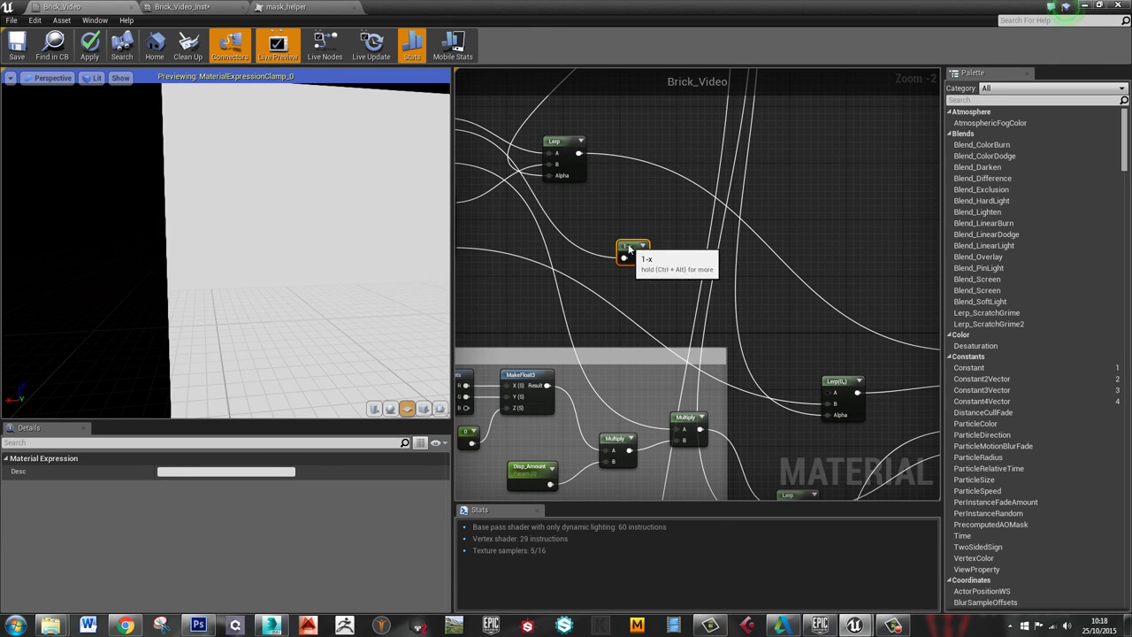
left_click_drag(629, 250, 623, 247)
right_click(623, 247)
left_click(641, 257)
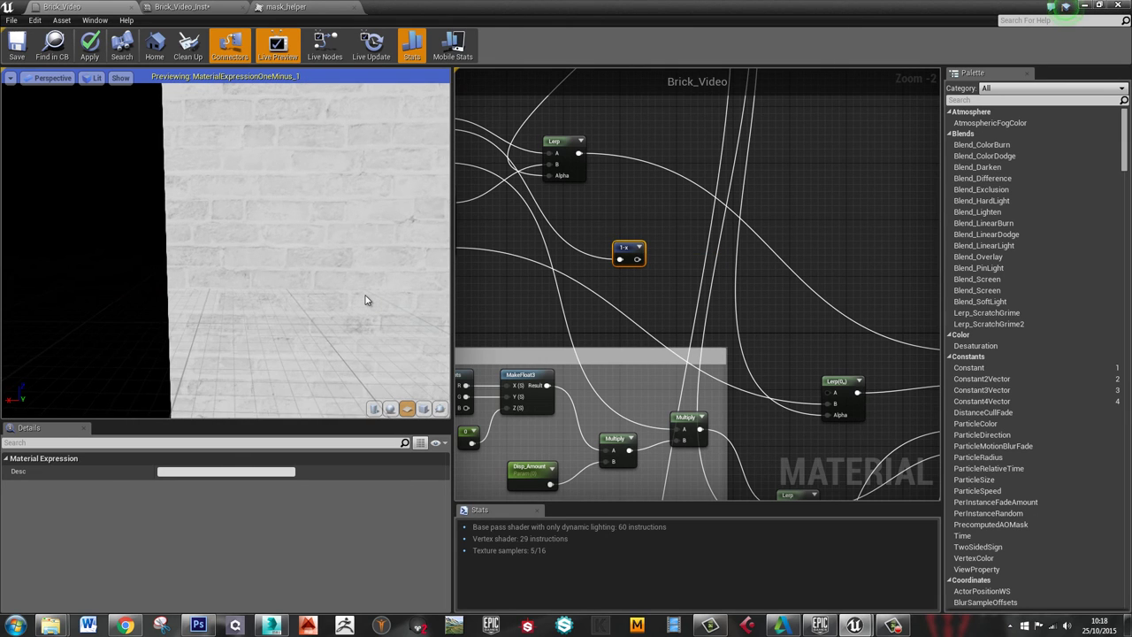
left_click_drag(374, 287, 376, 291)
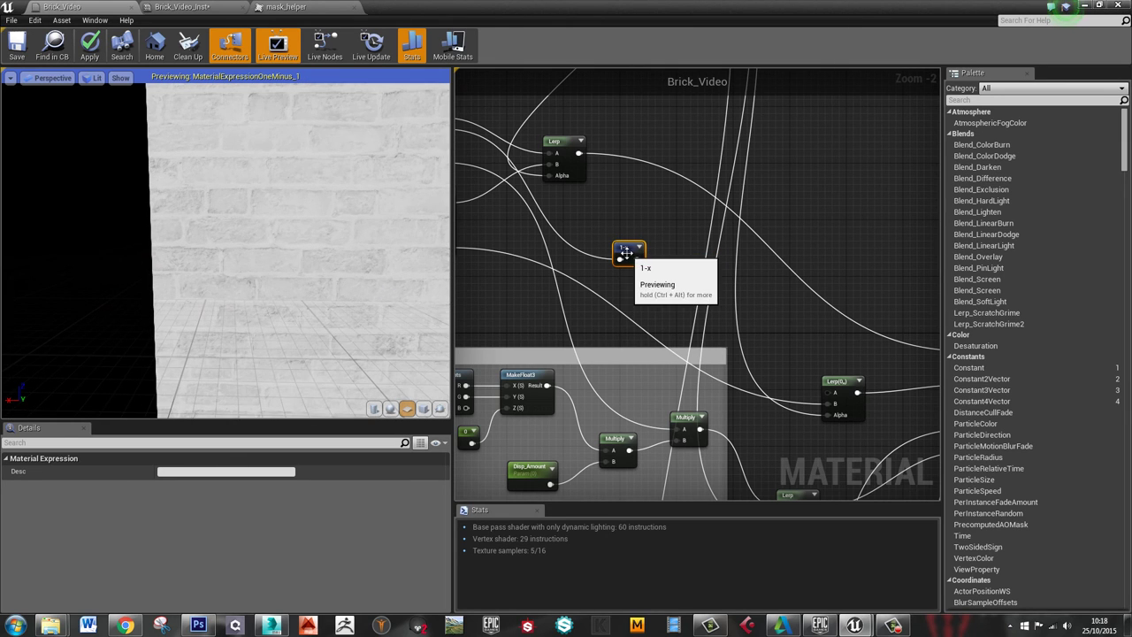
Create a Power node fed by the 1-x output and preview it on the mesh
left_click_drag(642, 257, 674, 266)
type("pow")
key("Return")
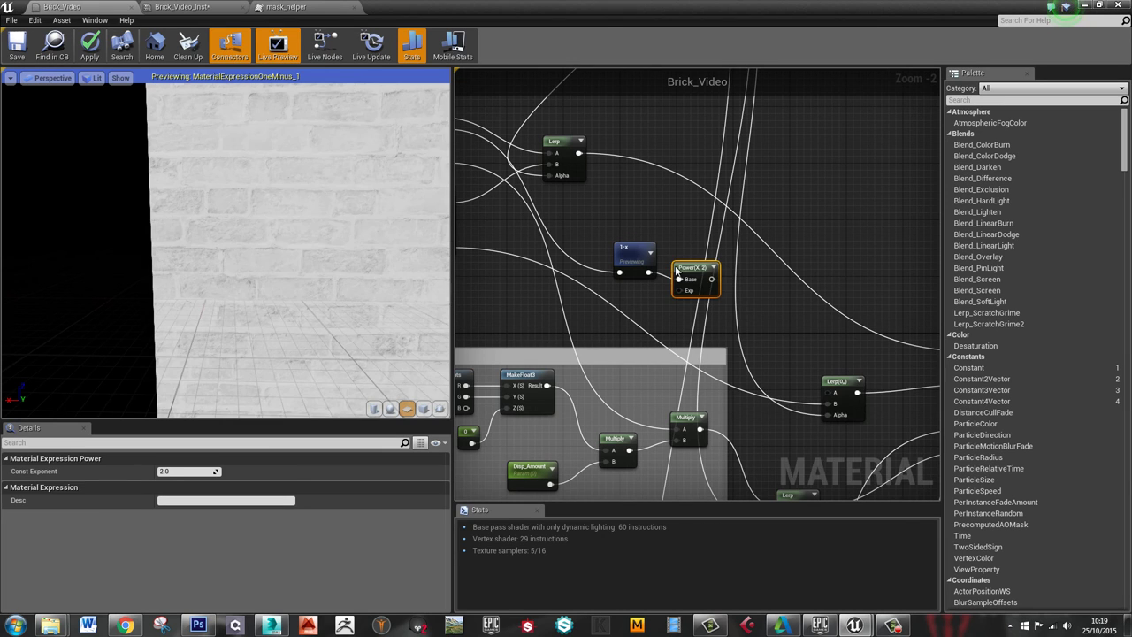
right_click(691, 268)
left_click(715, 275)
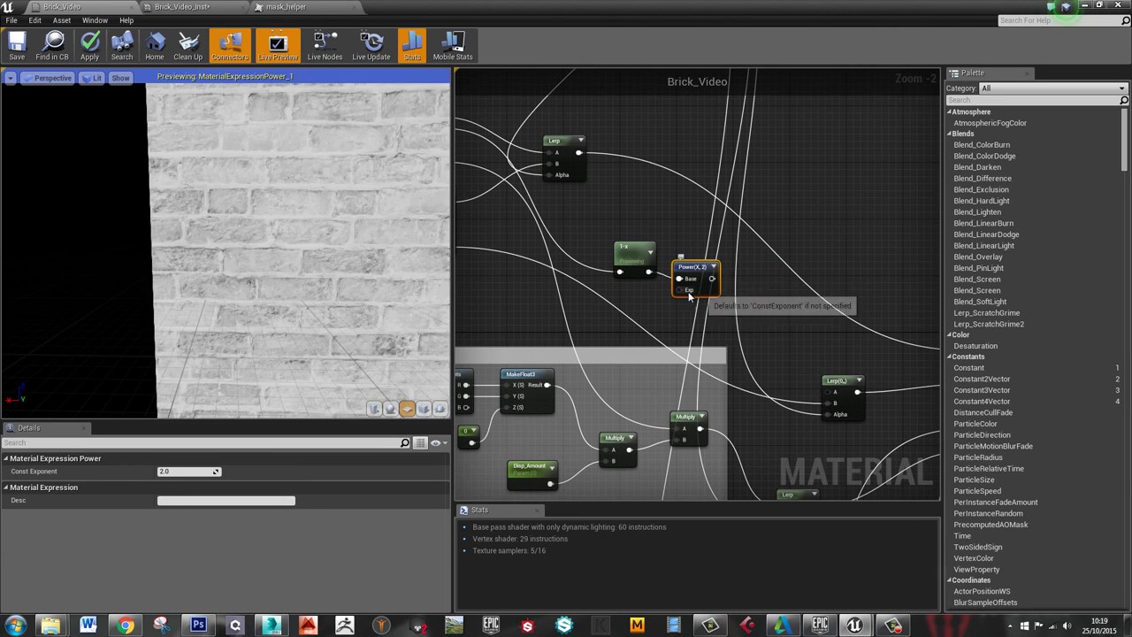
Set the Power node's constant exponent to 0.5 and inspect the effect on the preview mesh
left_click(179, 473)
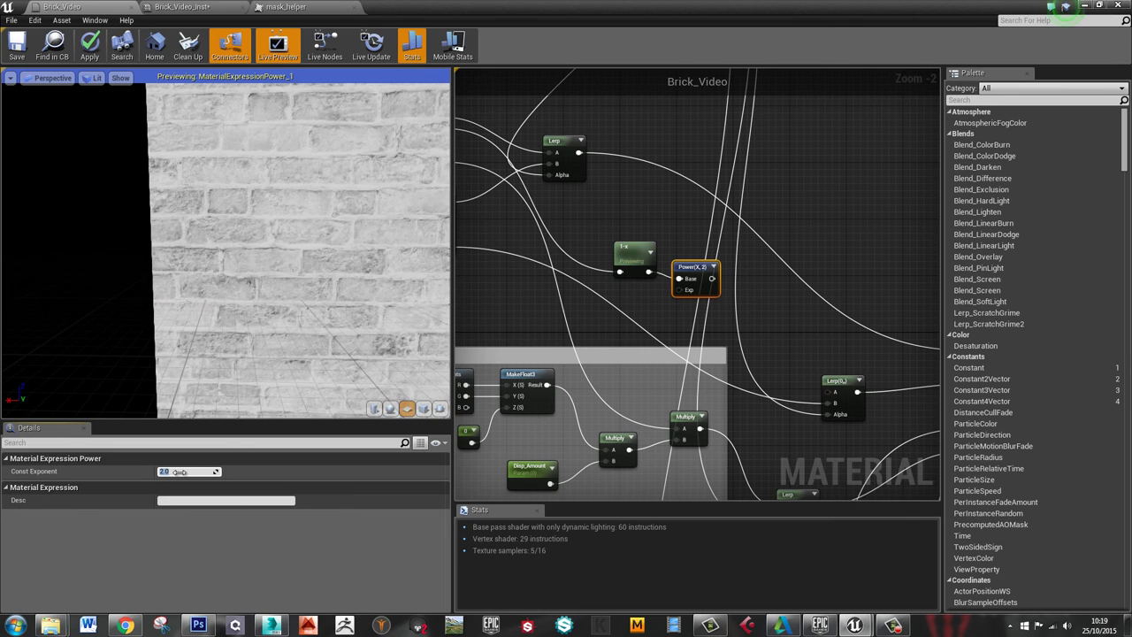
type("0.5")
key("Return")
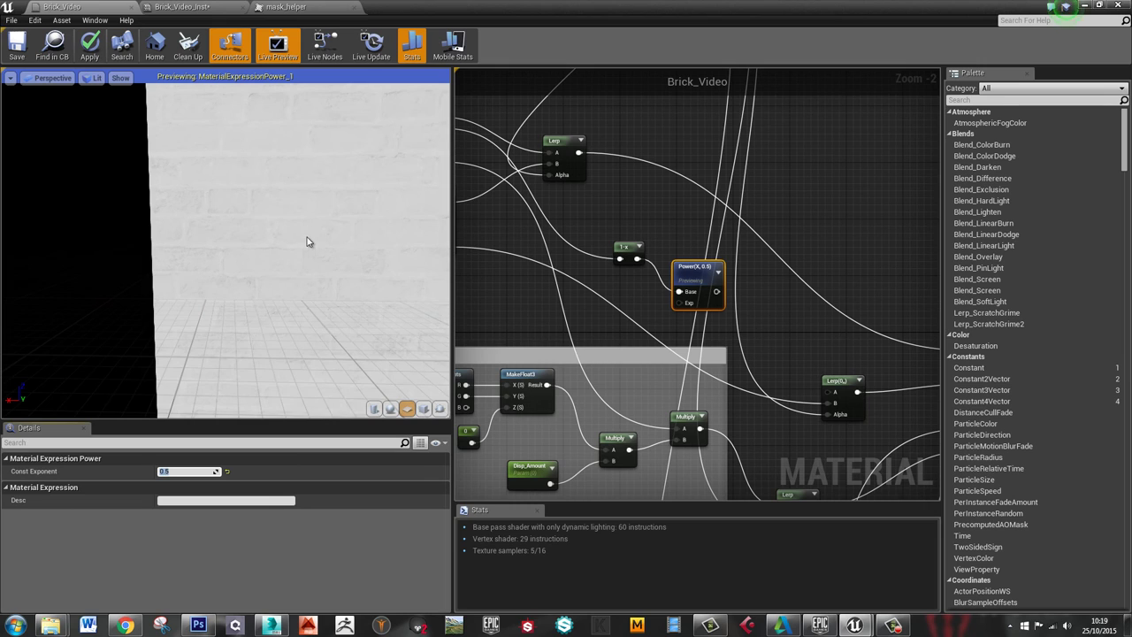
left_click_drag(307, 241, 312, 248)
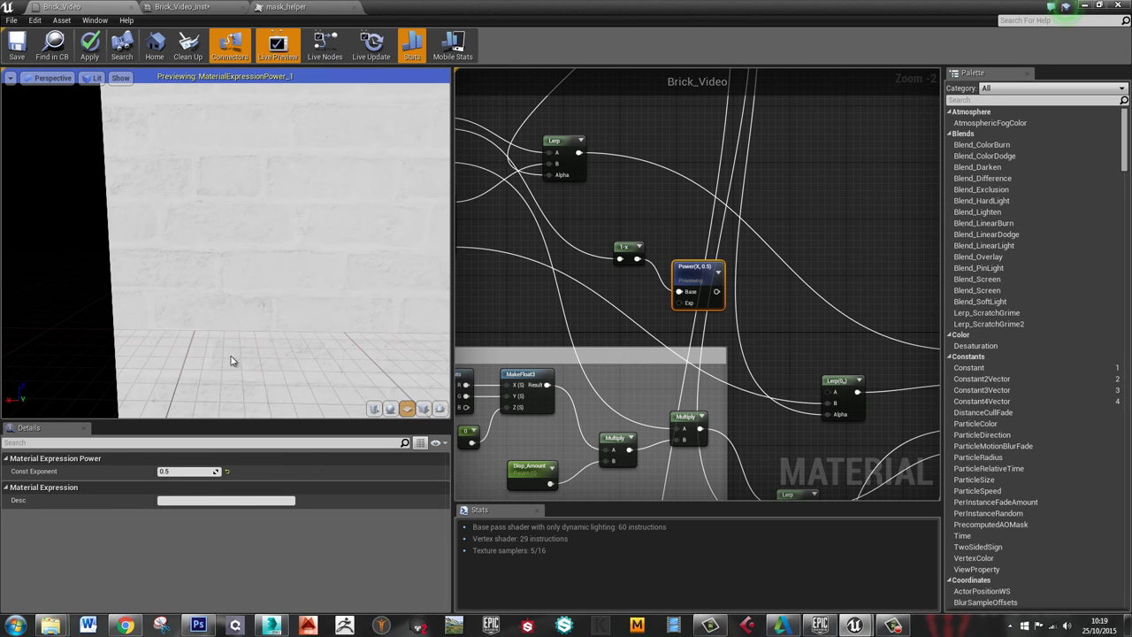
Place an Add node after the Power node, connect Power to its A input and preview the sum
right_click_drag(799, 331, 731, 293)
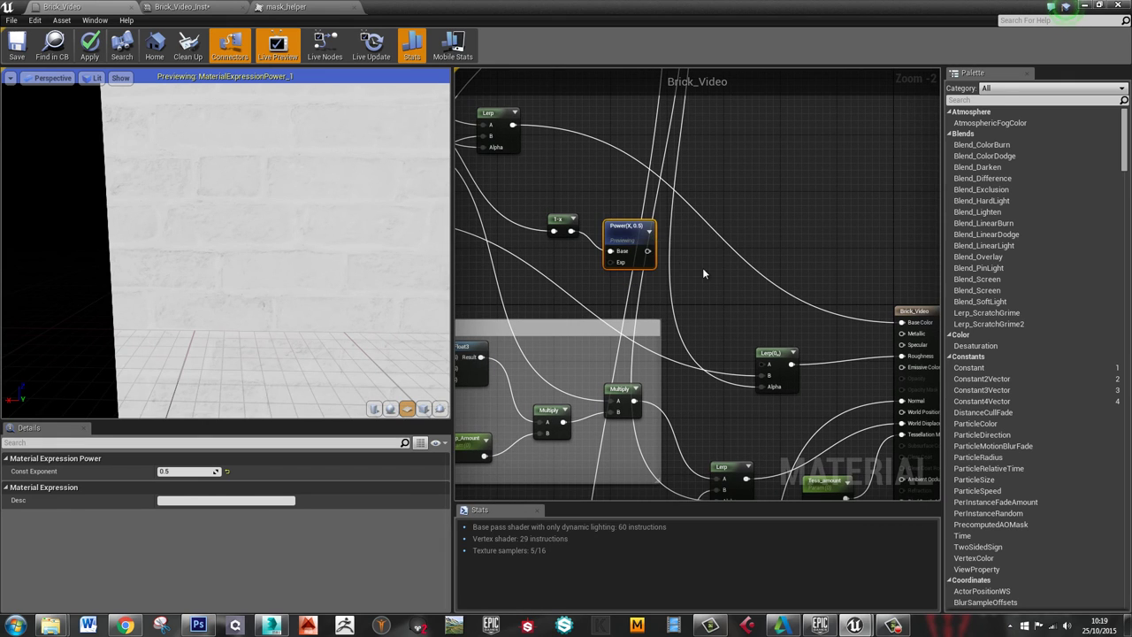
left_click(696, 259)
left_click(708, 270)
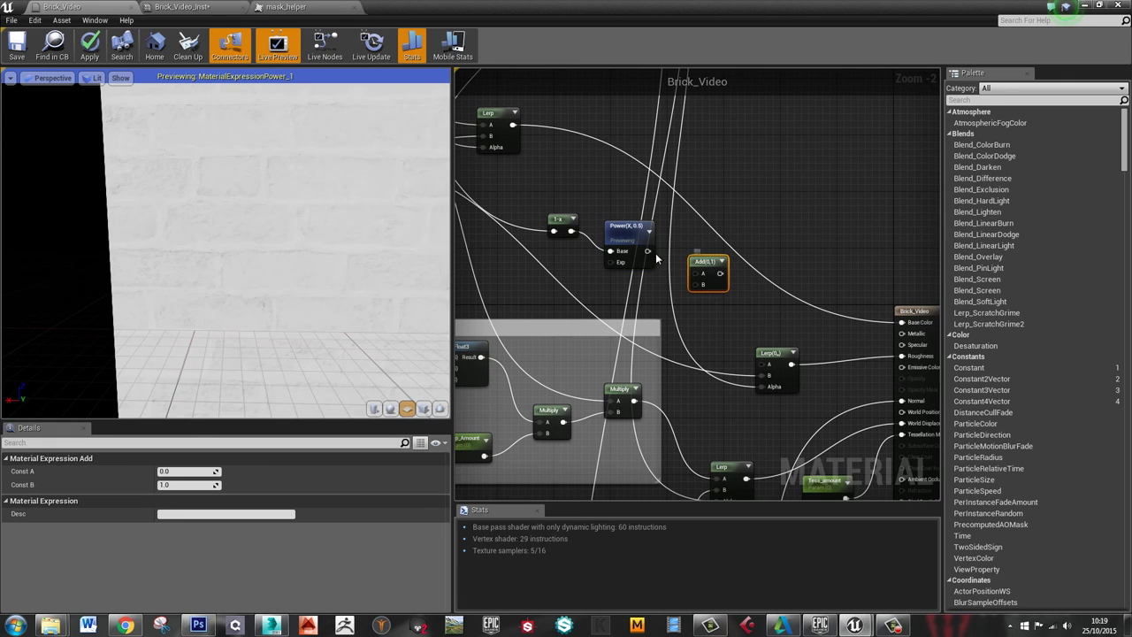
left_click_drag(648, 252, 701, 275)
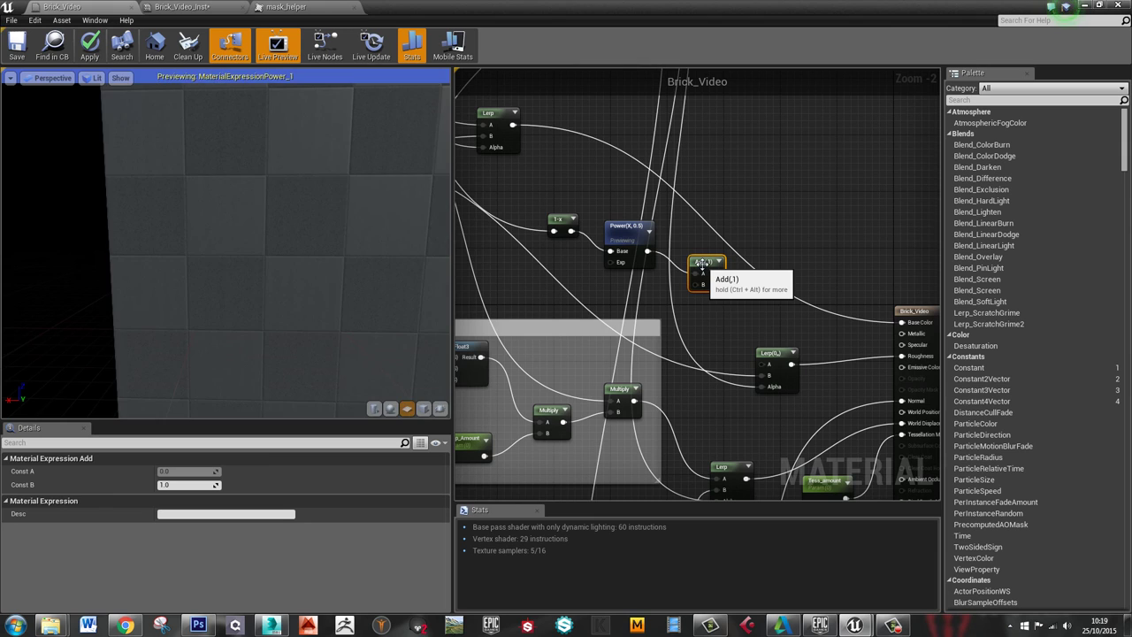
right_click(701, 263)
left_click(733, 288)
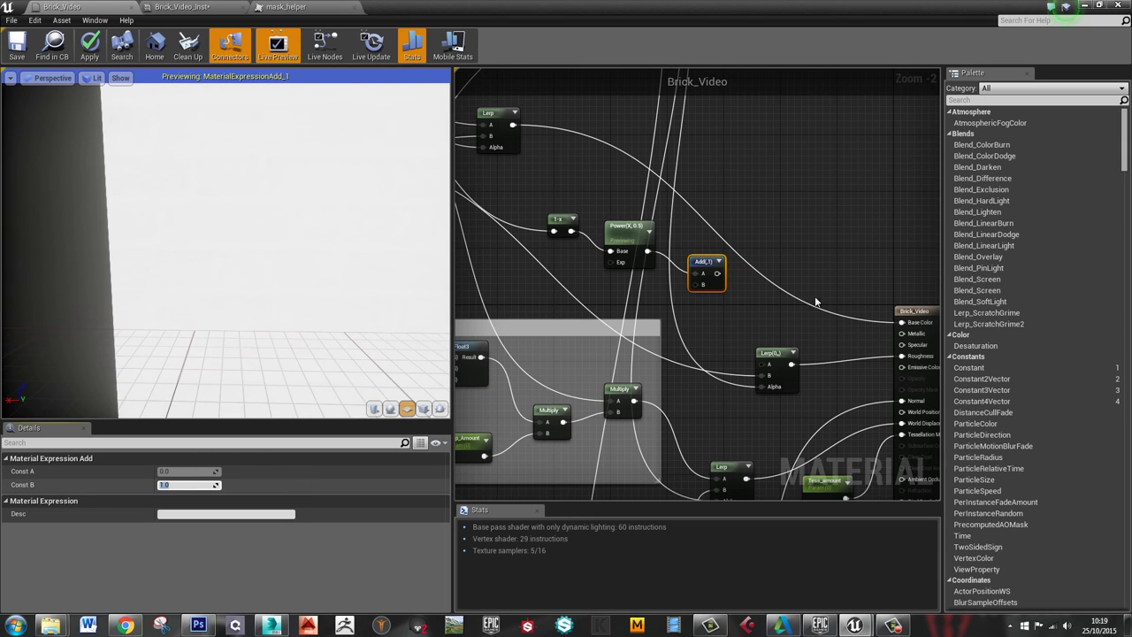
Feed a scalar parameter named BrickRoughness into the Add node's B input and connect the Add node to the roughness Lerp's A input
left_click(639, 302)
left_click(654, 291)
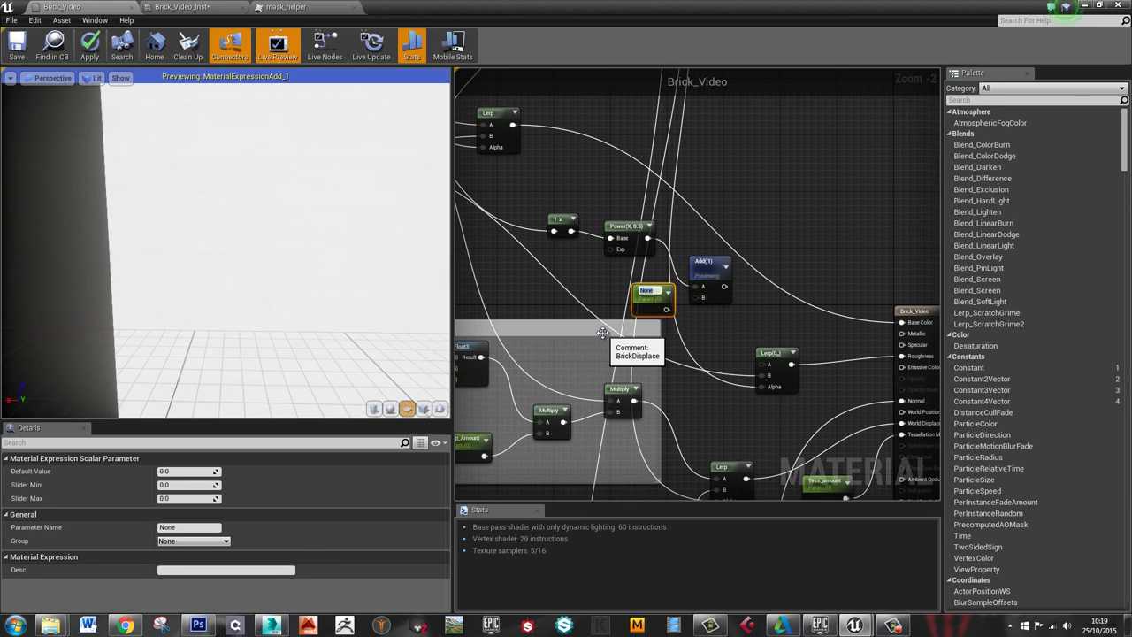
type("BrickRoughness")
key("Return")
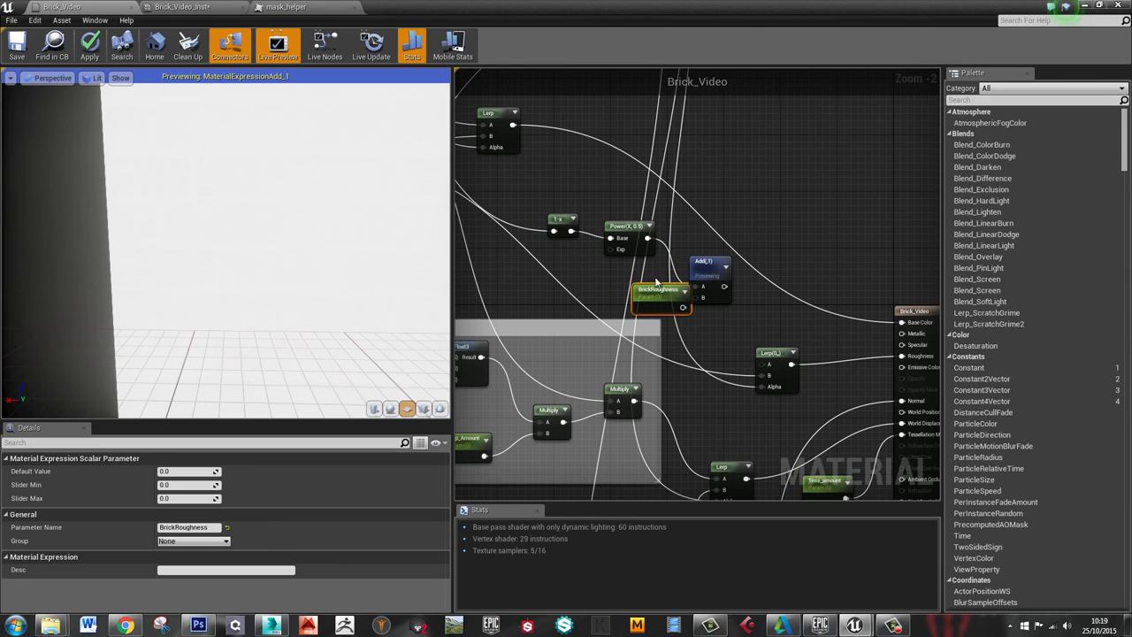
left_click_drag(669, 307, 706, 299)
left_click(708, 271)
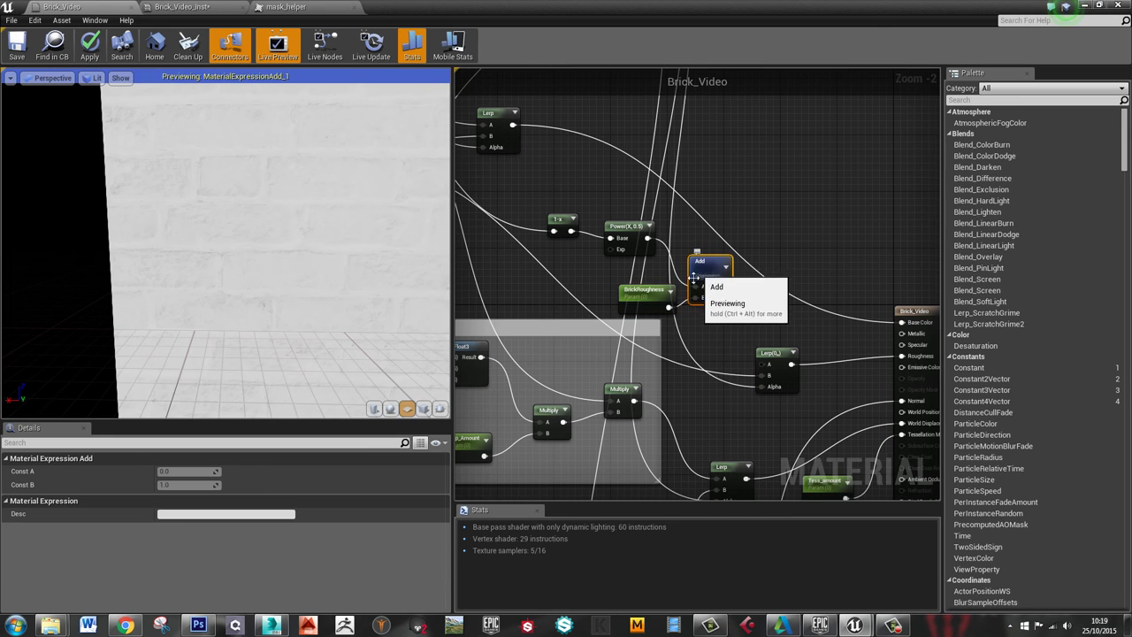
left_click_drag(724, 287, 768, 370)
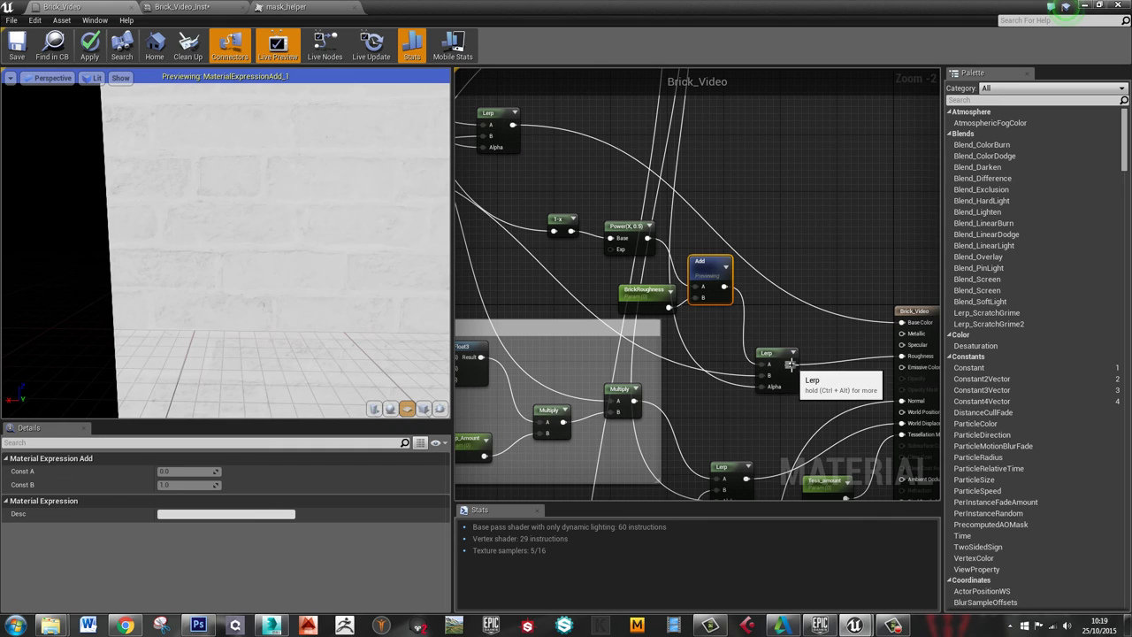
Save the Brick_Video material and place the Brick_Video_Inst editor beside the level's view of the brick wall
left_click(23, 45)
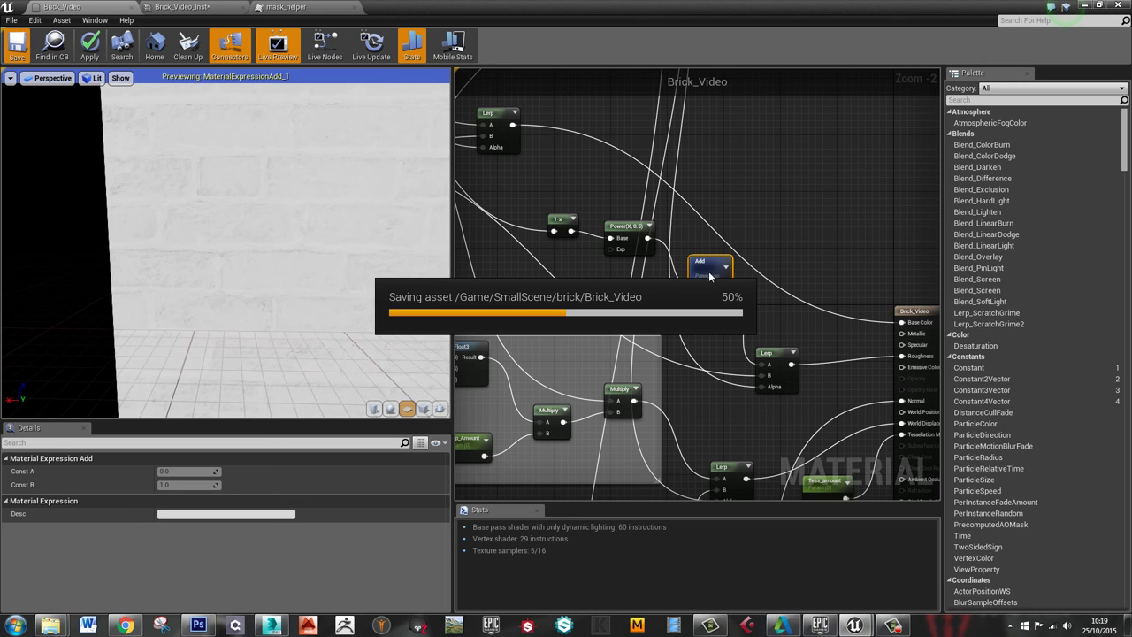
left_click(218, 6)
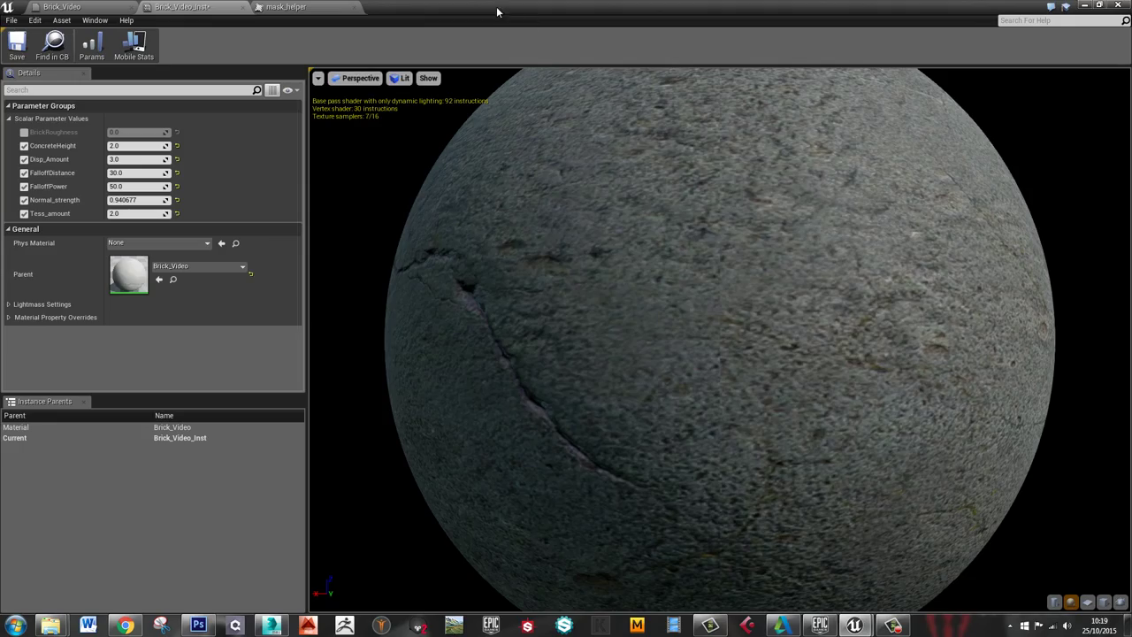
left_click_drag(498, 9, 1060, 210)
right_click_drag(554, 359, 532, 307)
key("w")
key("s")
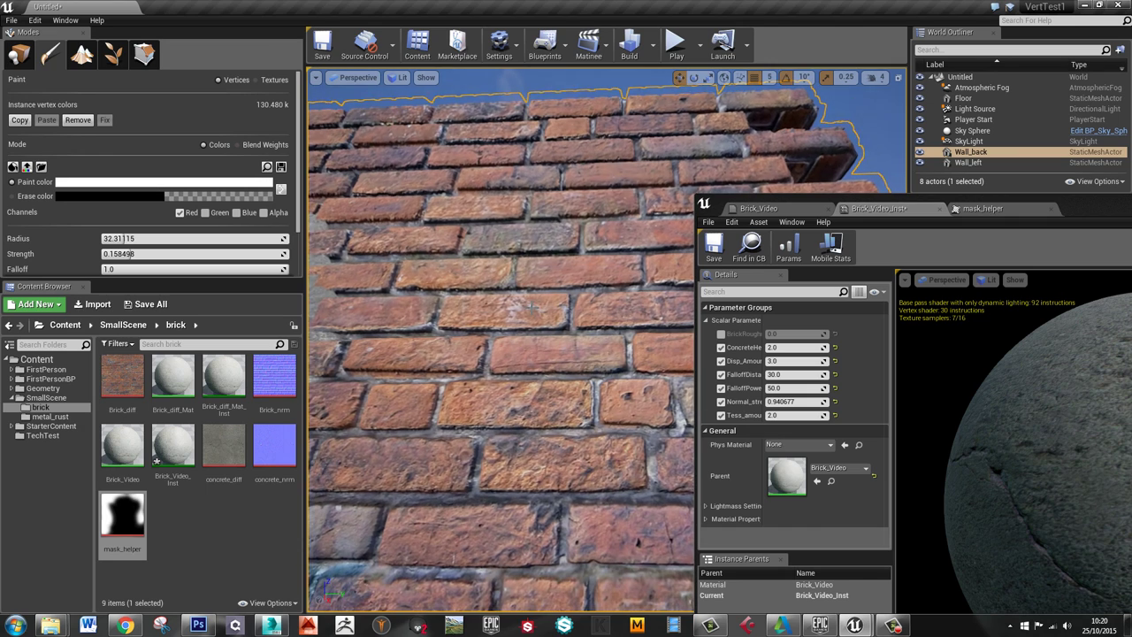
Enable the BrickRoughness override in Brick_Video_Inst and set it to about -0.156, judging the wall's shine at a grazing angle
left_click(721, 333)
mouse_move(784, 337)
left_mouse_down()
mouse_move(809, 335)
mouse_move(757, 334)
left_mouse_up()
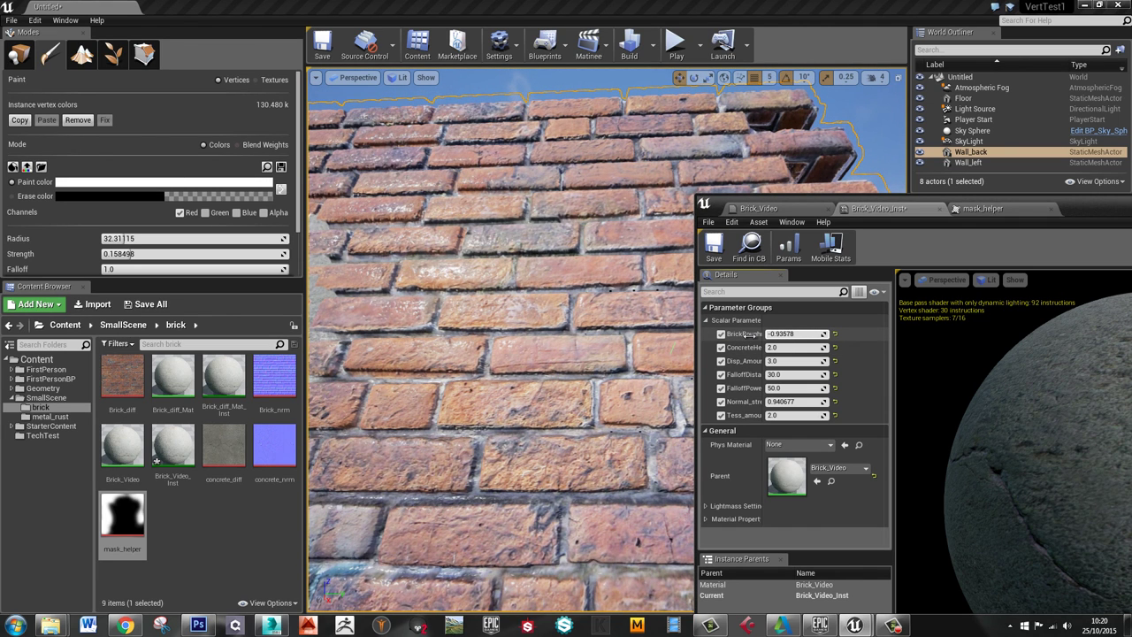
mouse_move(556, 331)
right_mouse_down()
mouse_move(531, 354)
mouse_move(548, 336)
mouse_move(496, 356)
mouse_move(483, 392)
mouse_move(470, 392)
mouse_move(503, 395)
right_mouse_up()
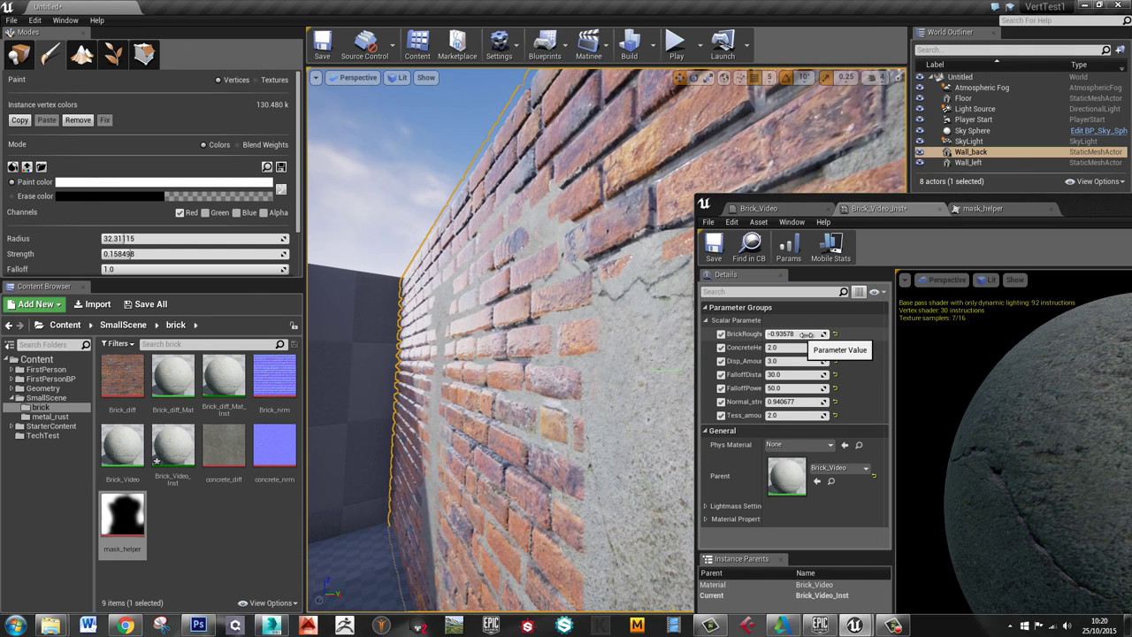
left_click_drag(806, 335, 836, 334)
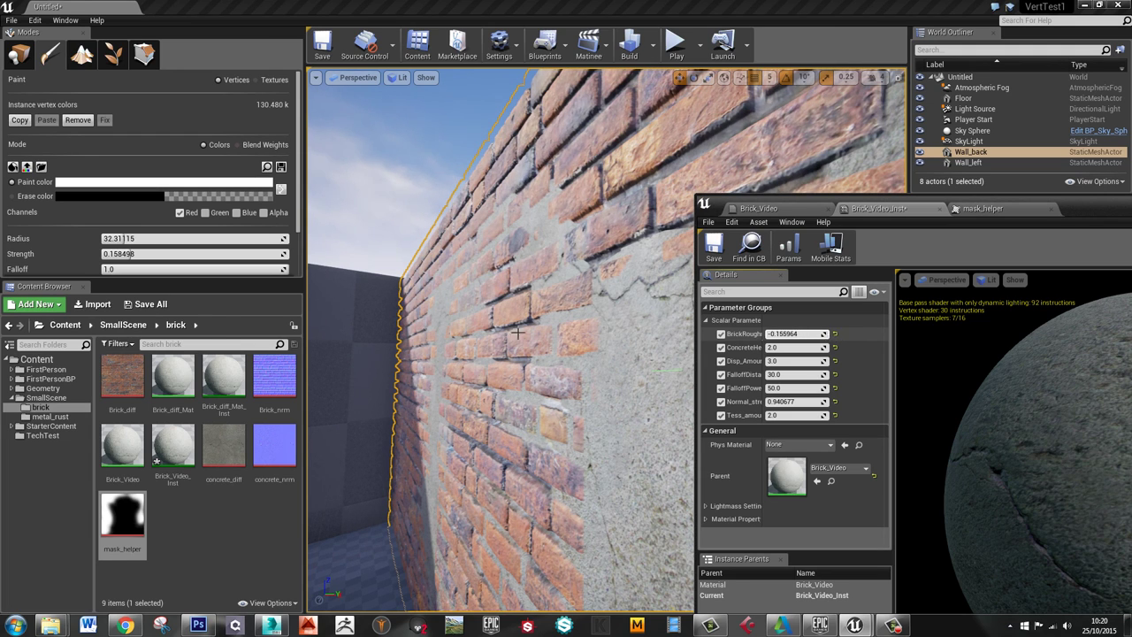
Examine the brick and concrete roughness blend on the back wall up close and at grazing angles, and clear the instance editor away
right_click_drag(518, 333, 313, 246)
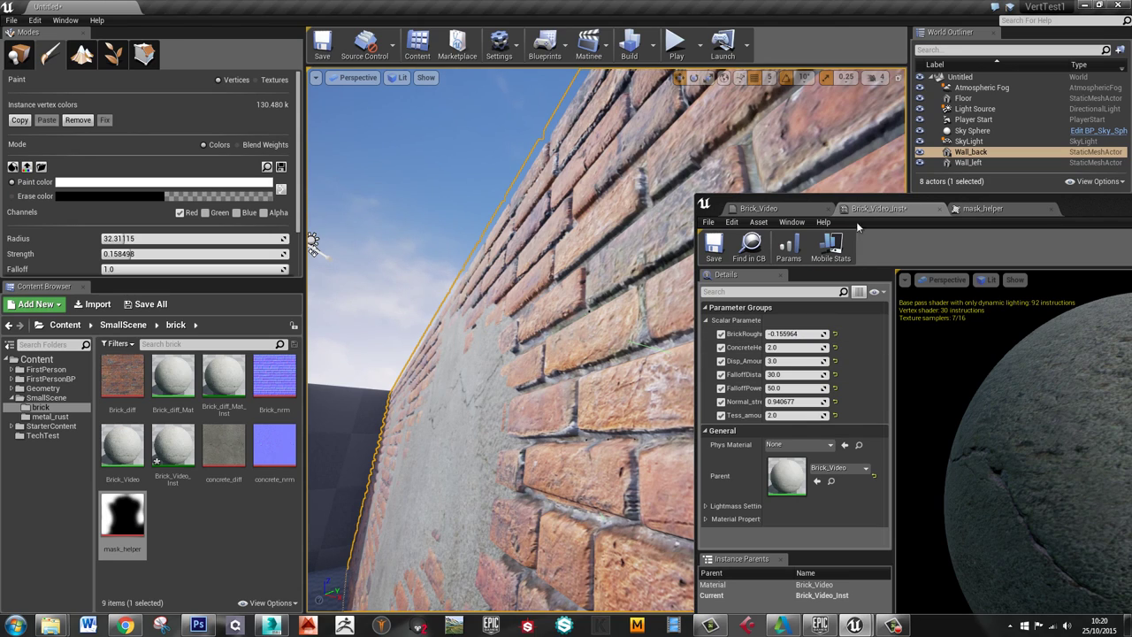
right_click_drag(531, 398, 448, 368)
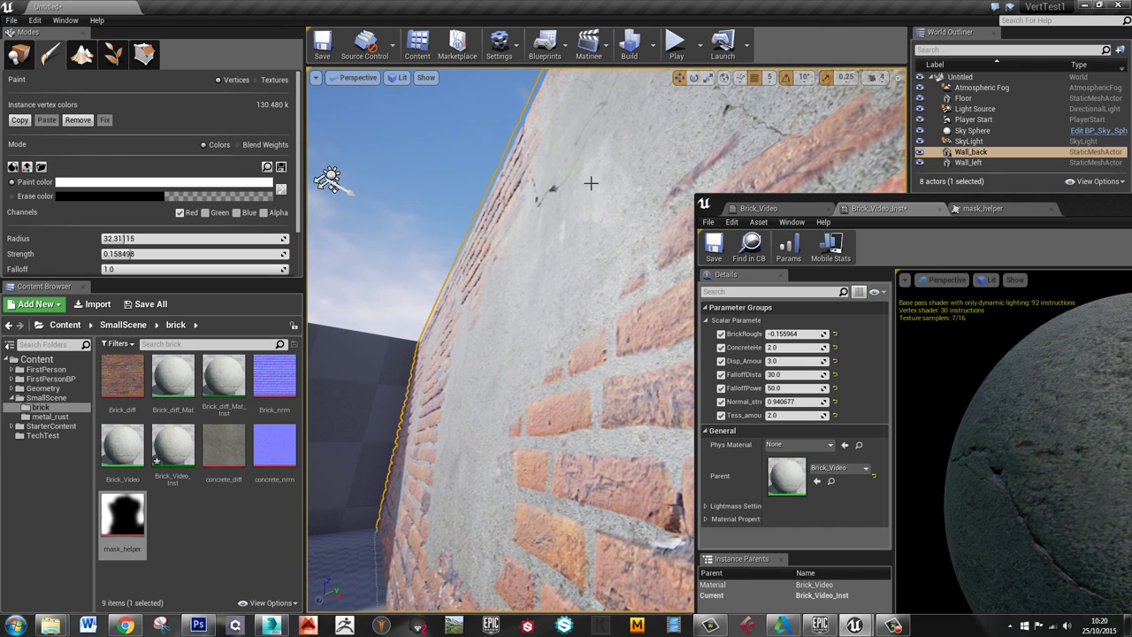
right_click_drag(576, 222, 609, 216)
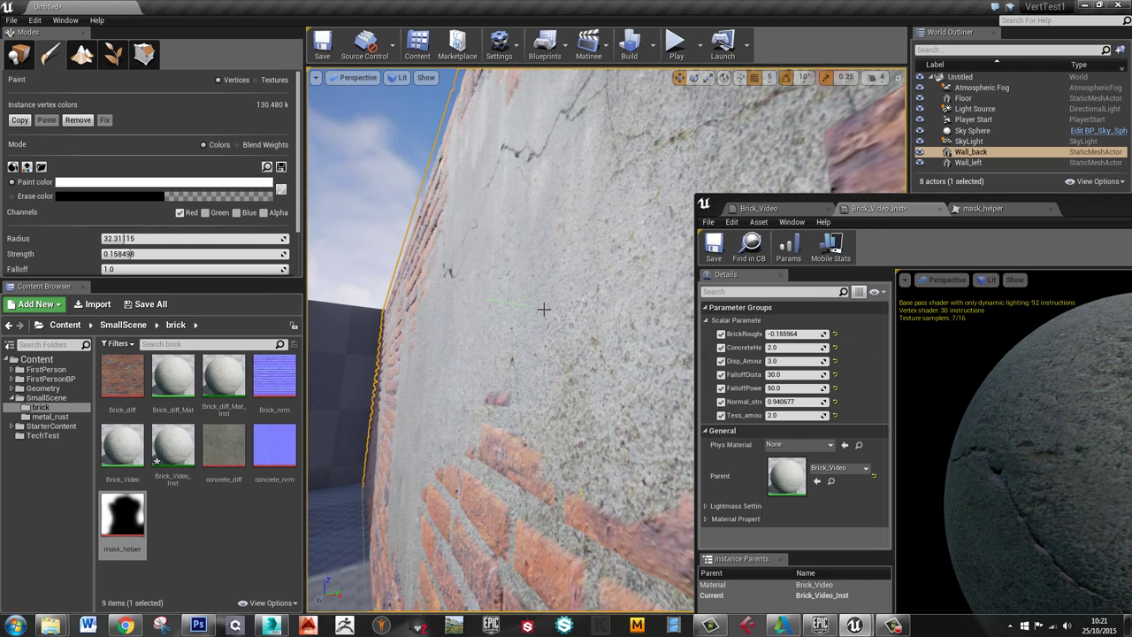
mouse_move(543, 319)
right_mouse_down()
mouse_move(837, 306)
mouse_move(708, 276)
mouse_move(650, 281)
mouse_move(669, 286)
mouse_move(632, 301)
mouse_move(645, 329)
mouse_move(572, 223)
right_mouse_up()
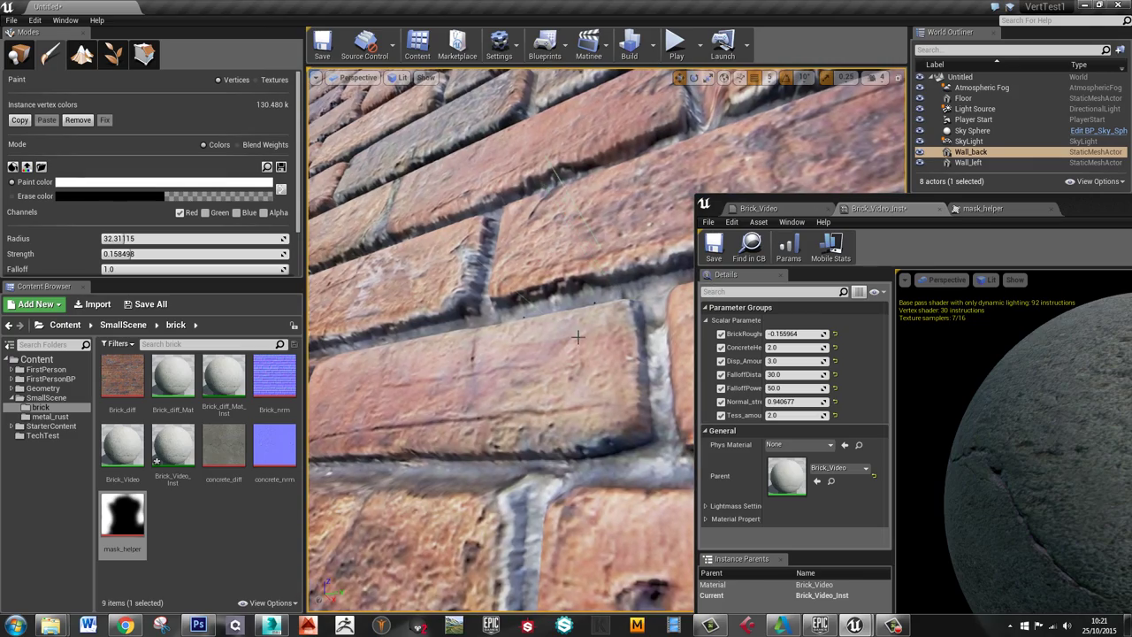
right_click_drag(581, 310, 535, 290)
mouse_move(573, 225)
right_mouse_down()
mouse_move(655, 203)
mouse_move(649, 193)
mouse_move(570, 220)
right_mouse_up()
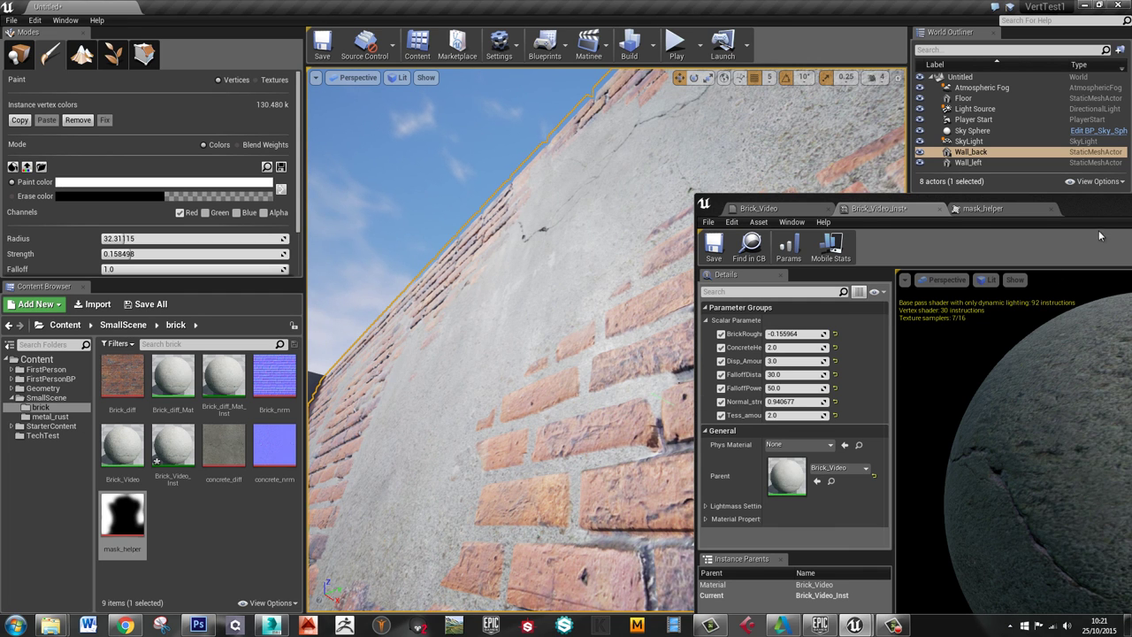
left_click_drag(1076, 212, 1131, 89)
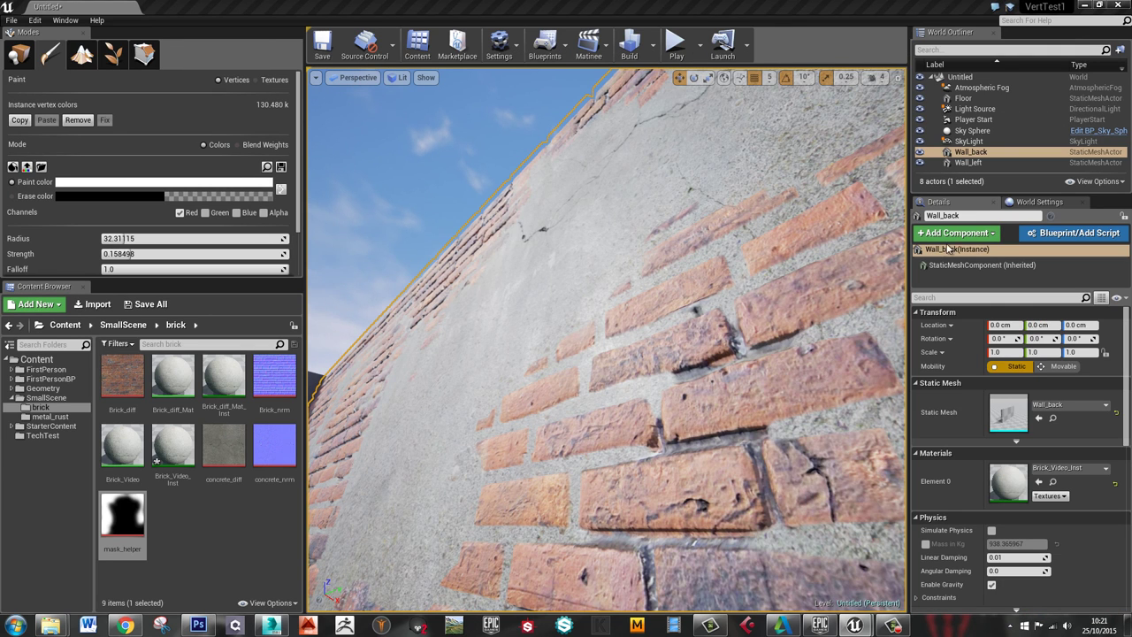